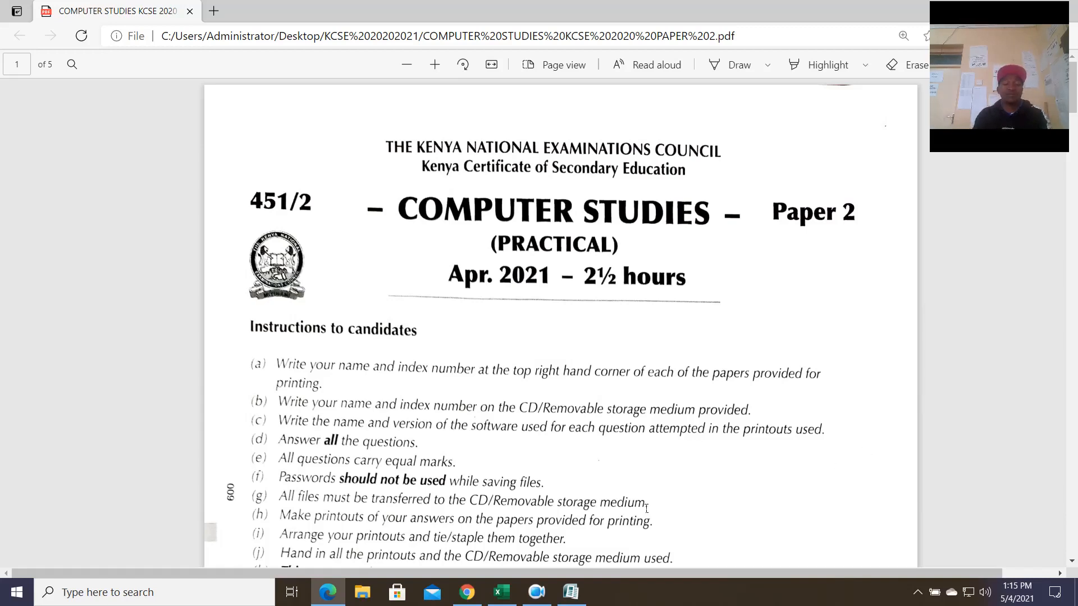
# Look through the Computer Studies Paper 2 exam from the candidate instructions and hotel spreadsheet question to the last page.
pyautogui.scroll(-2, 640, 505)
pyautogui.scroll(-1, 638, 505)
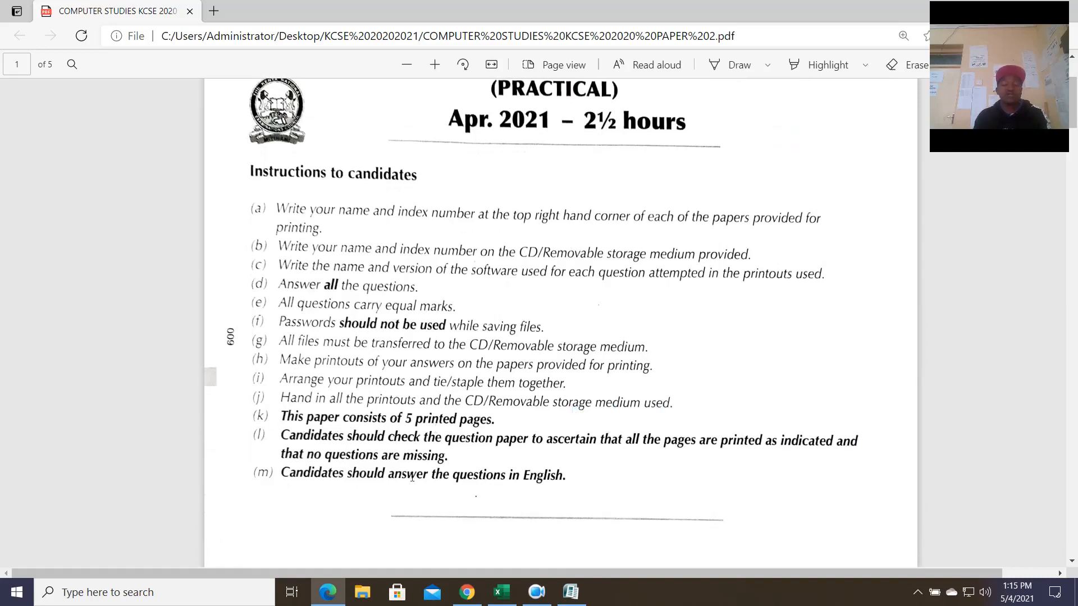
pyautogui.scroll(-1, 412, 478)
pyautogui.scroll(2, 412, 477)
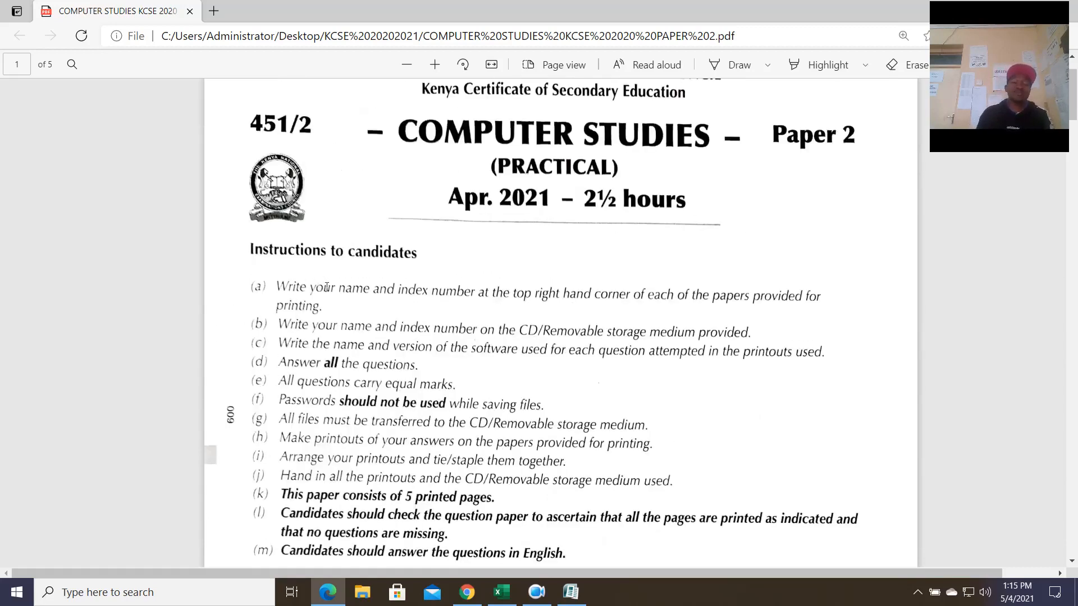
pyautogui.scroll(-6, 326, 287)
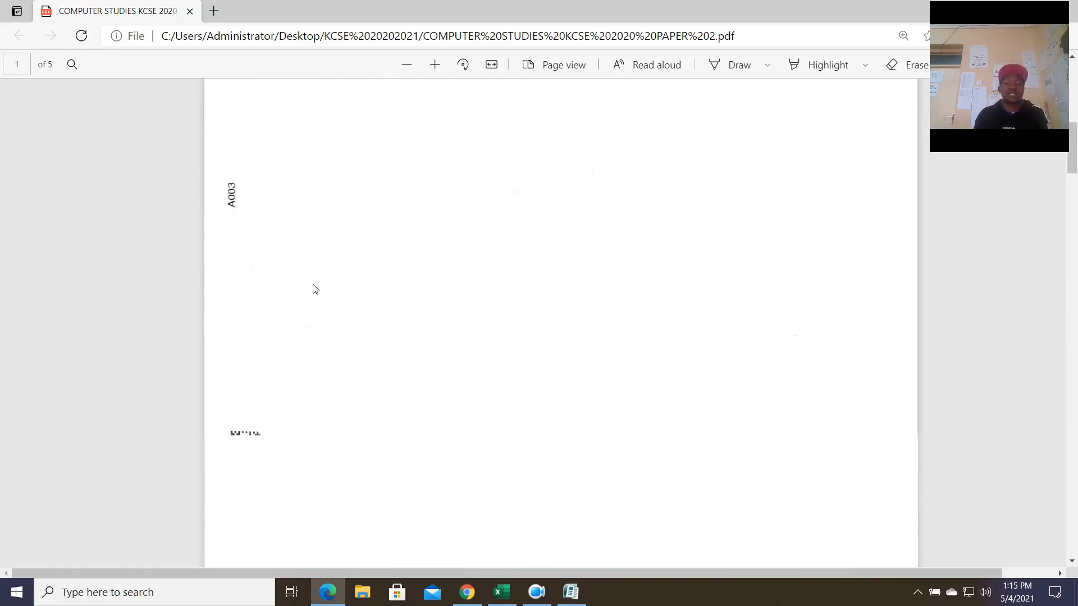
pyautogui.scroll(-8, 315, 289)
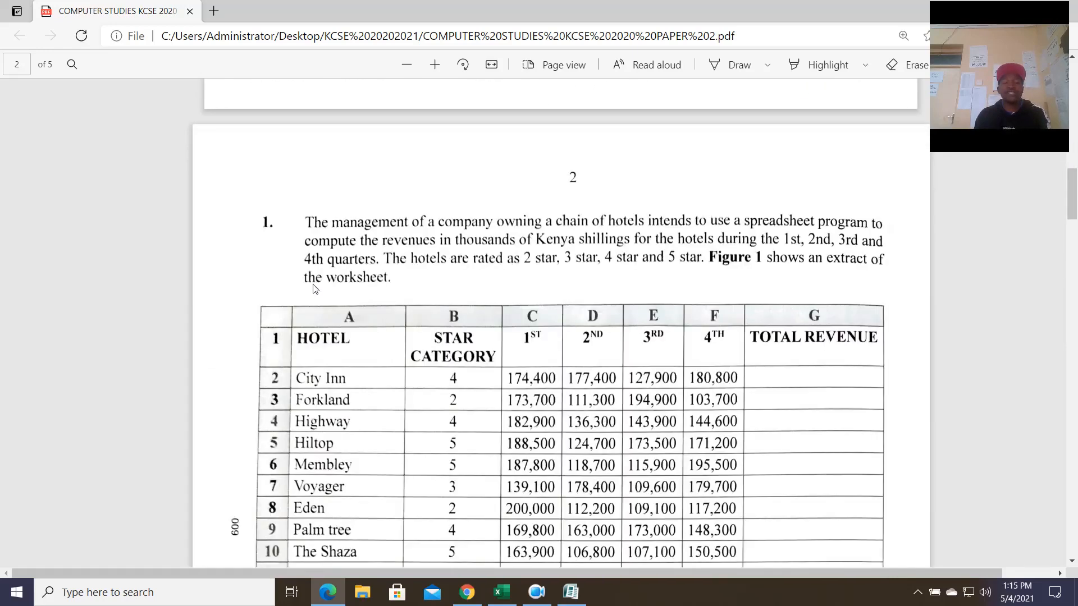
pyautogui.scroll(-1, 314, 289)
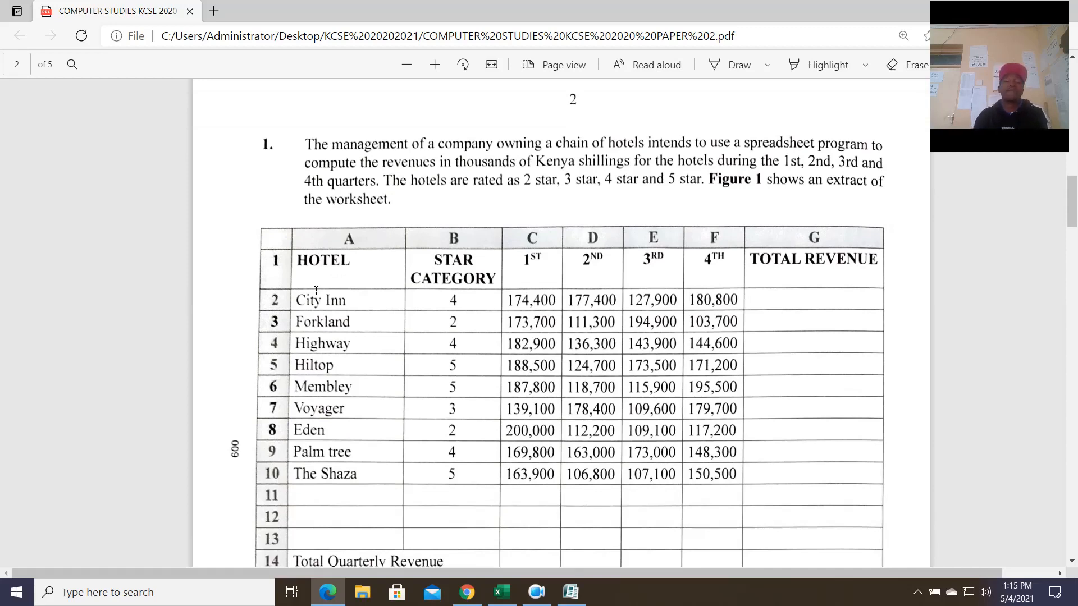
pyautogui.scroll(-15, 316, 291)
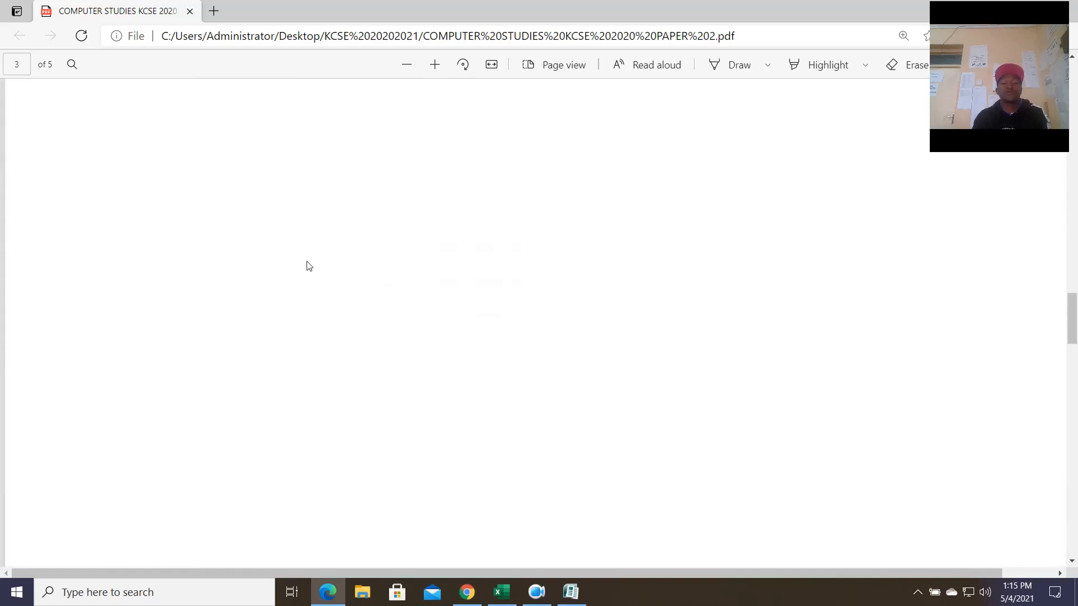
pyautogui.scroll(-20, 313, 266)
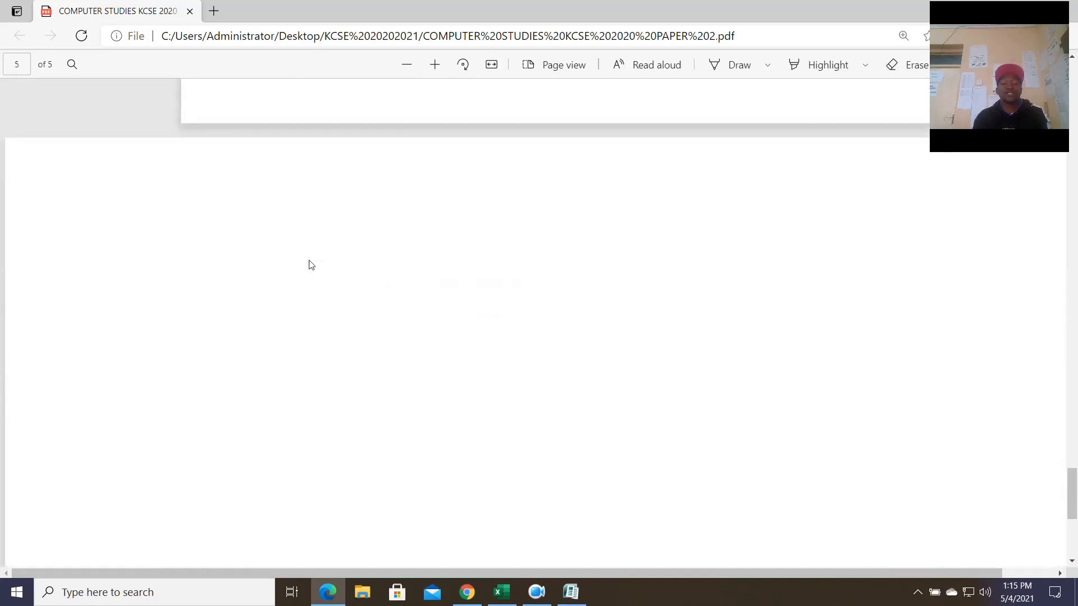
# Rotate the last page upright and examine the whole Popo City Plan drawing, from the river down to the supermarket.
pyautogui.click(462, 65)
pyautogui.scroll(-3, 517, 208)
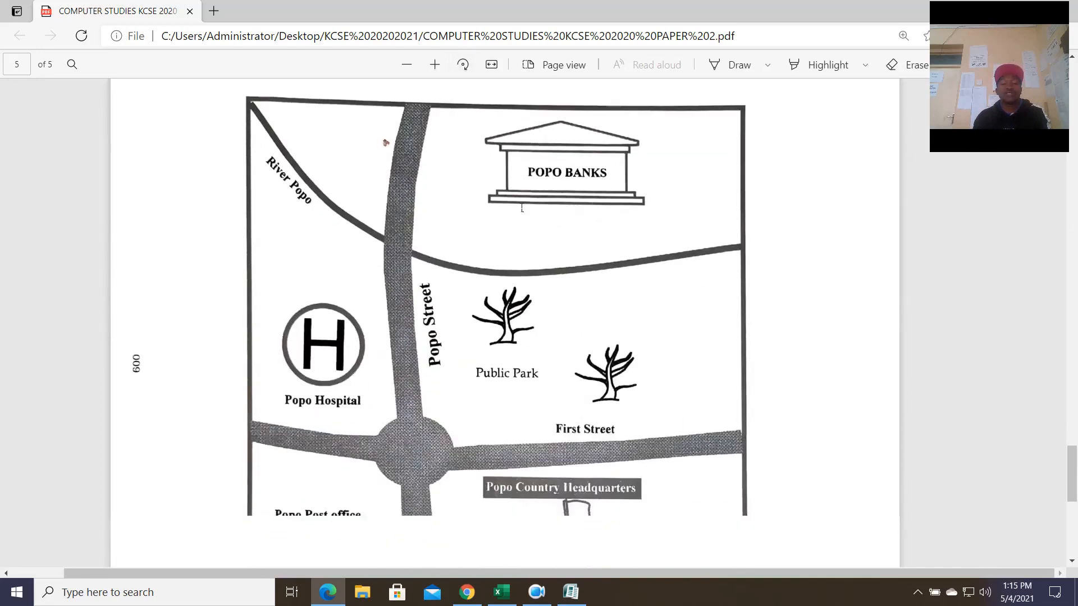
pyautogui.scroll(1, 517, 208)
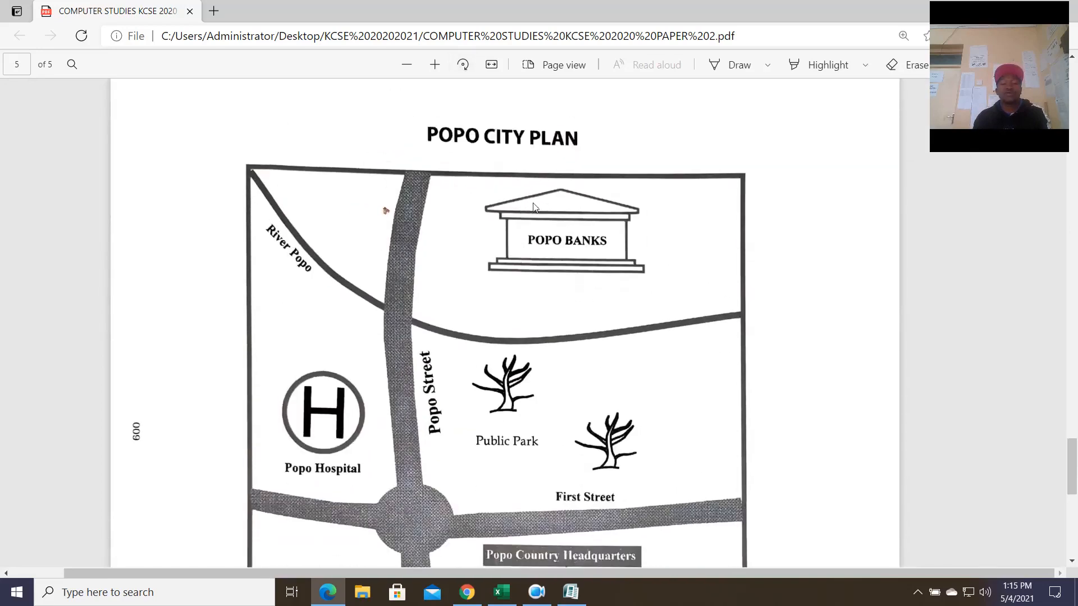
pyautogui.click(411, 65)
pyautogui.click(412, 65)
pyautogui.click(412, 65)
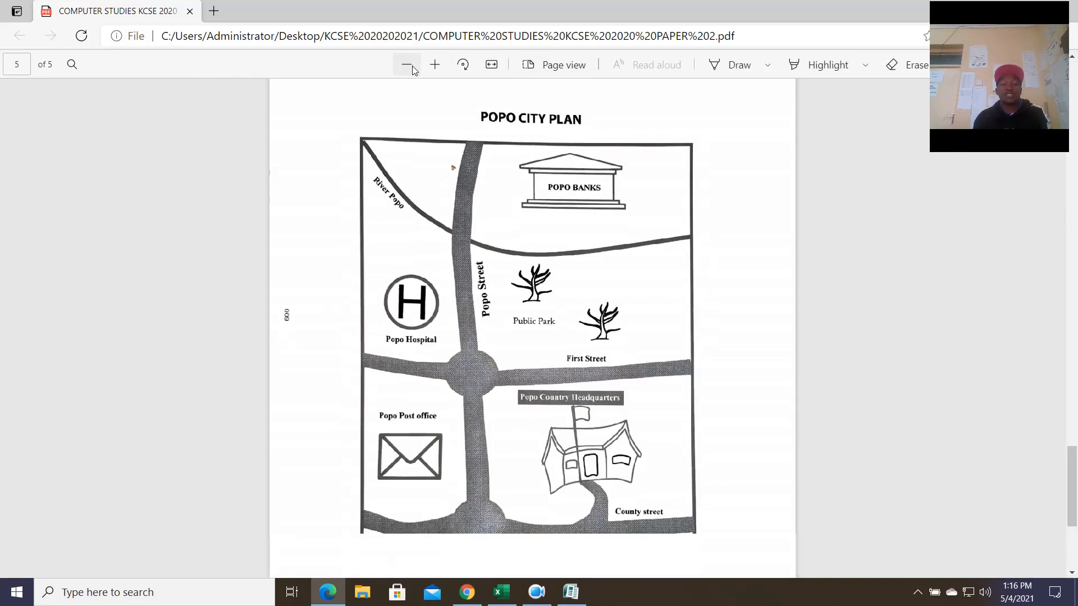
pyautogui.scroll(-2, 504, 204)
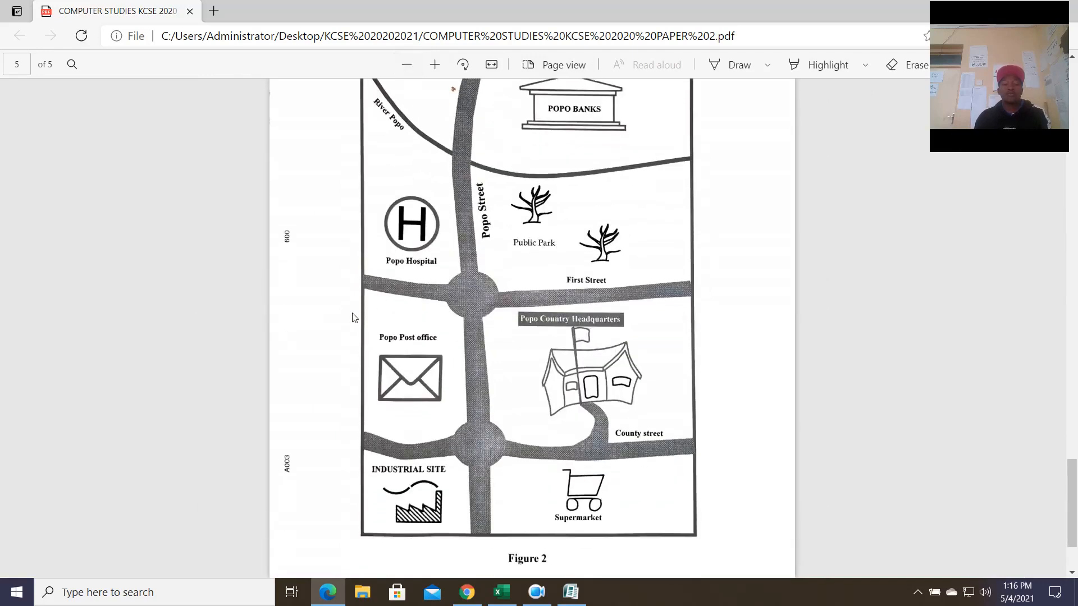
pyautogui.scroll(2, 353, 317)
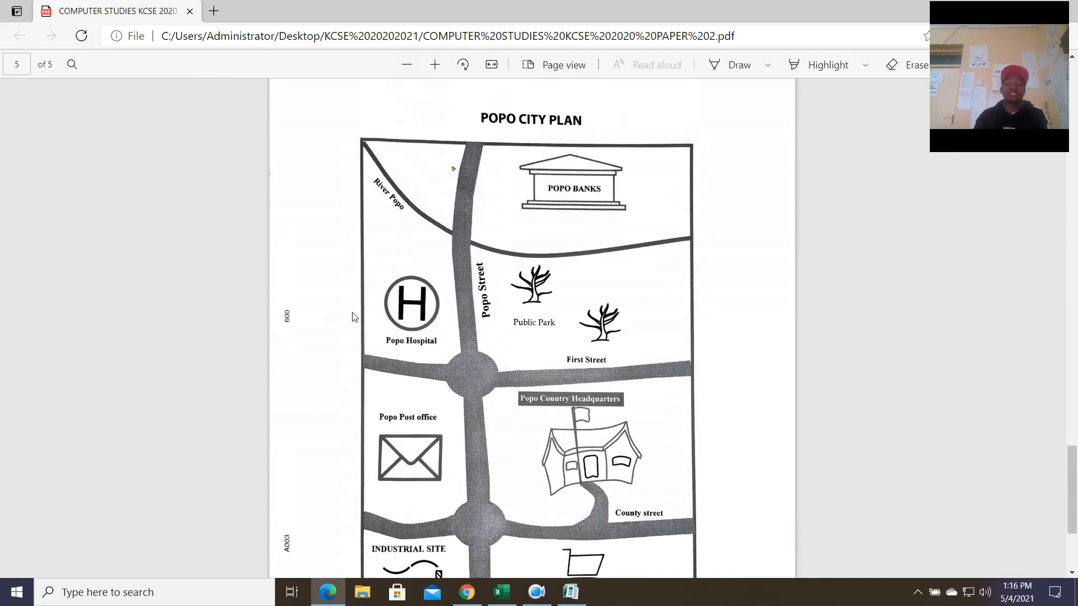
pyautogui.scroll(10, 493, 253)
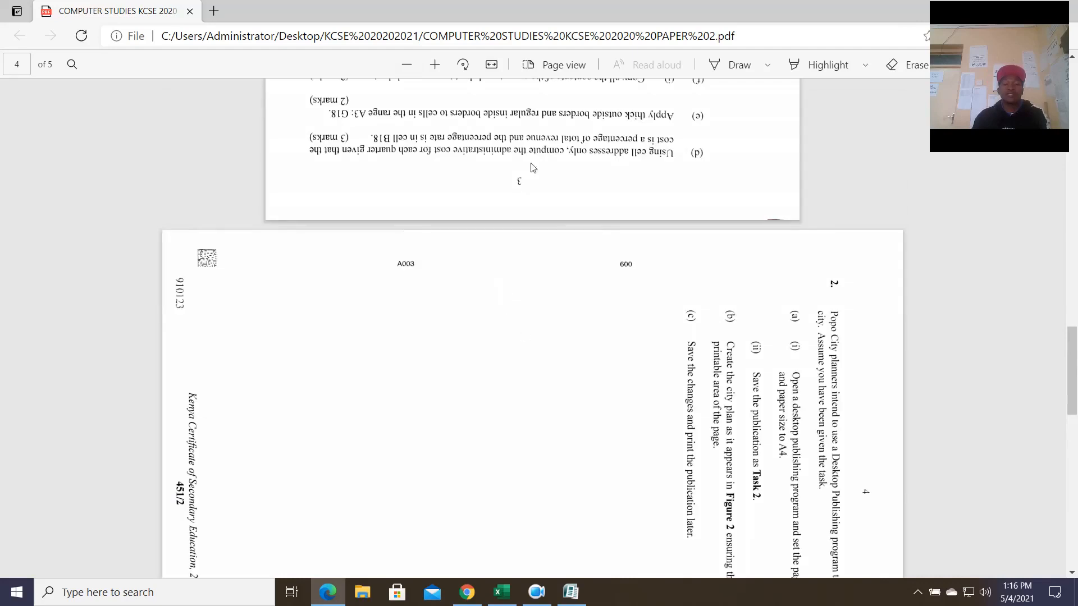
# Rotate page 4 upright and read the question 2 instructions for the desktop publishing task at a larger size.
pyautogui.click(461, 65)
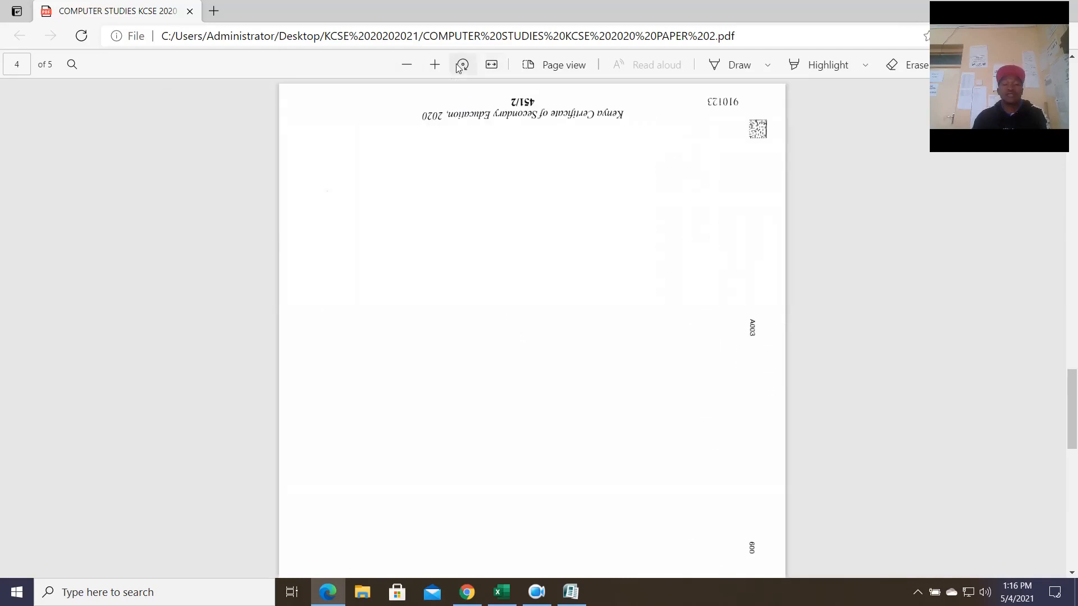
pyautogui.click(462, 65)
pyautogui.click(461, 65)
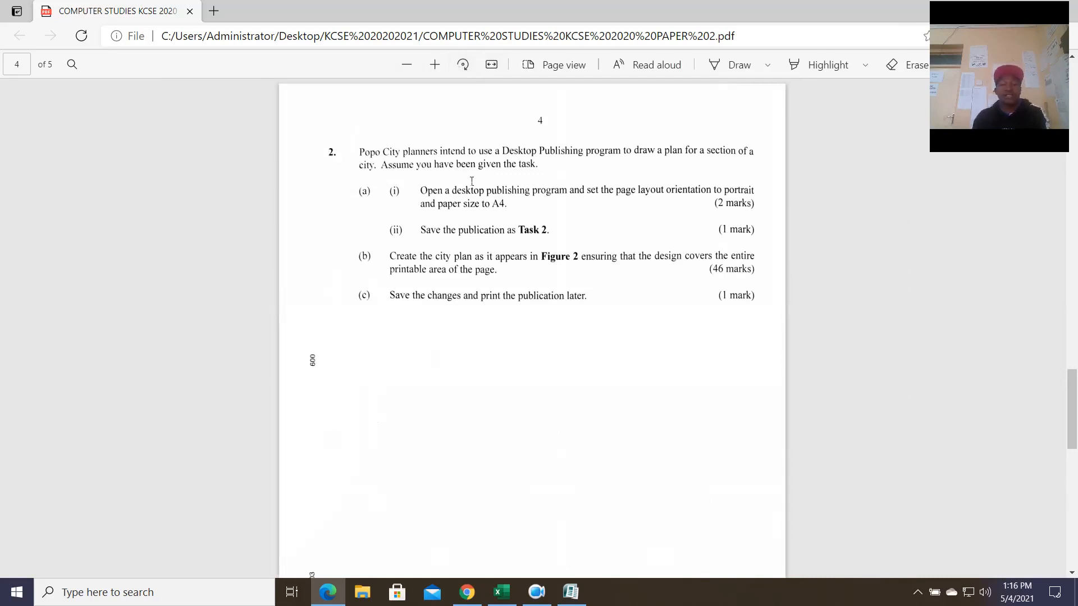
pyautogui.click(435, 66)
pyautogui.click(435, 66)
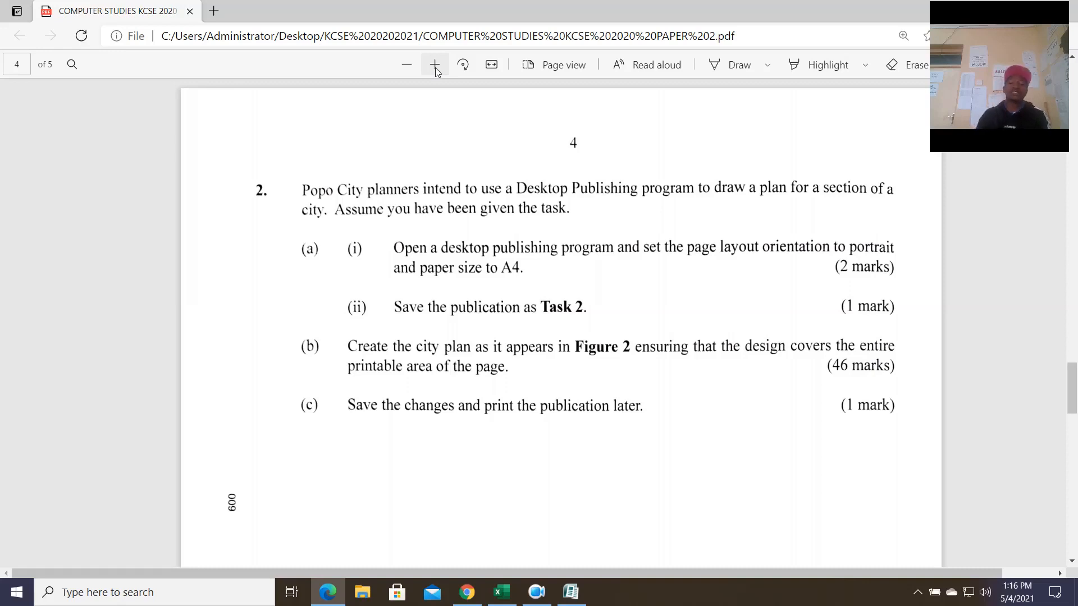
# Return to Figure 2 on page 5, turn it upright and study the streets, buildings and labels of the city plan.
pyautogui.click(406, 65)
pyautogui.click(406, 64)
pyautogui.scroll(-12, 459, 221)
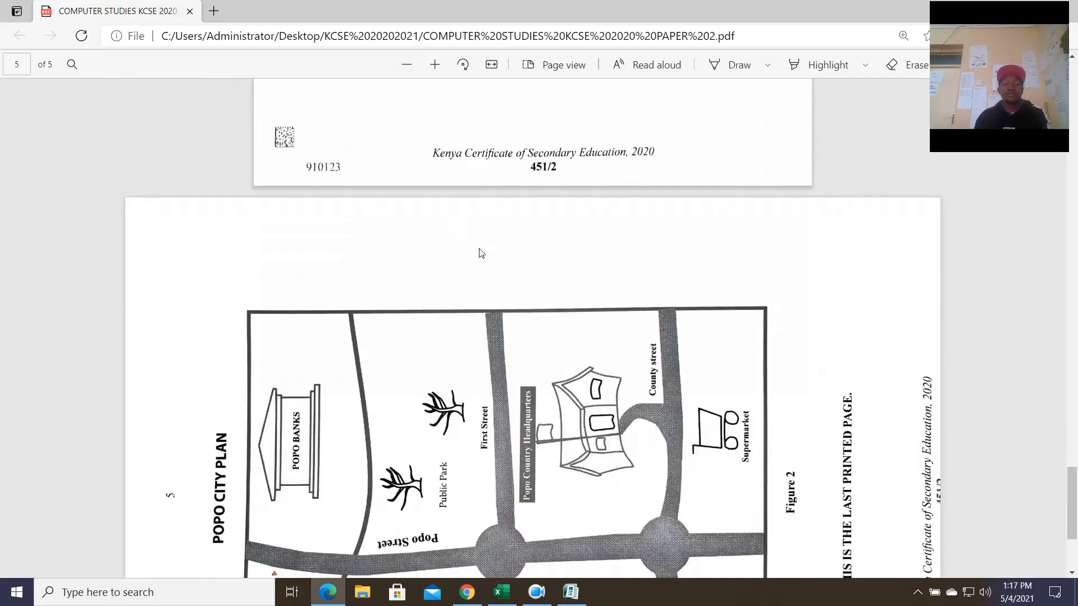
pyautogui.click(462, 65)
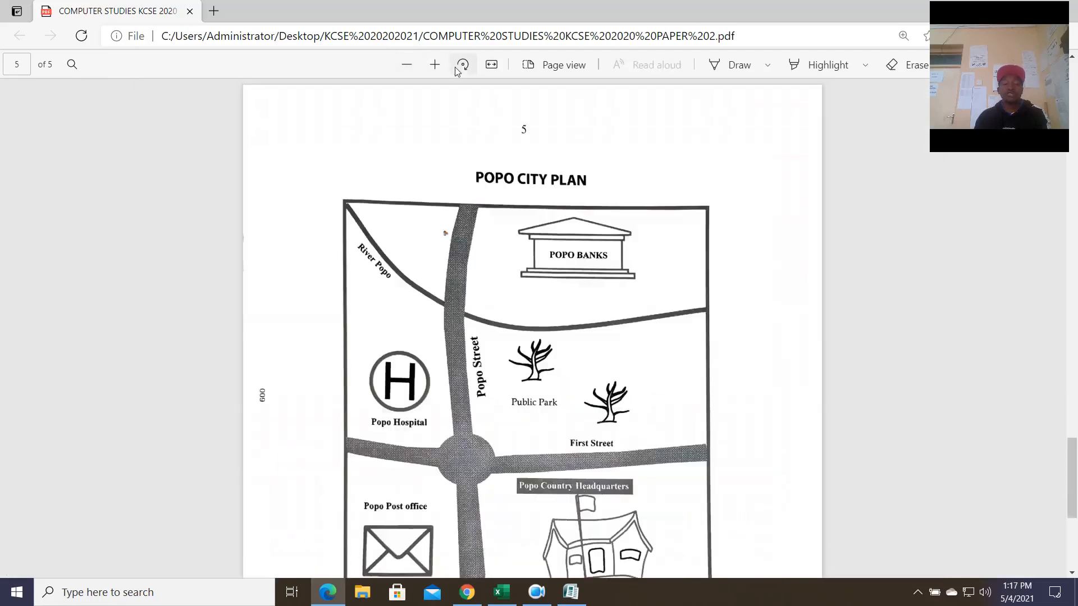
pyautogui.click(459, 66)
pyautogui.click(459, 67)
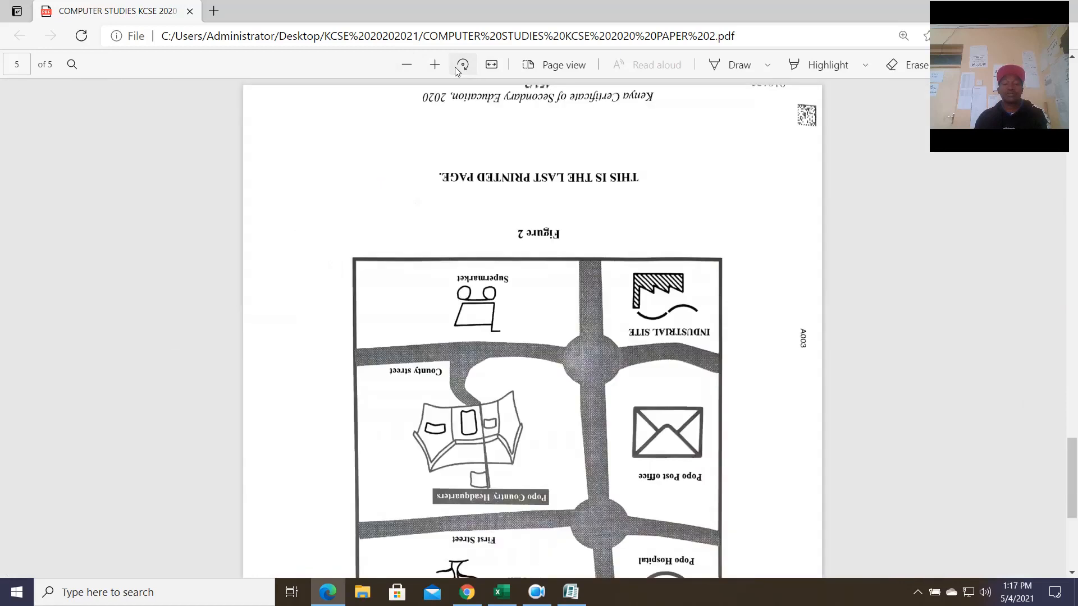
pyautogui.click(460, 67)
pyautogui.click(459, 66)
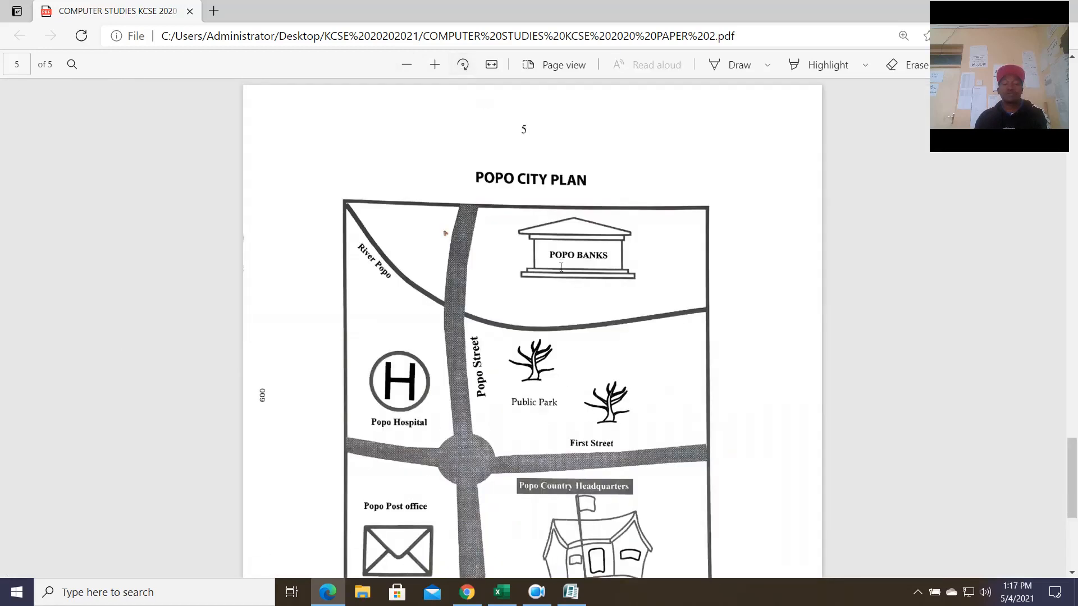
pyautogui.scroll(-2, 554, 268)
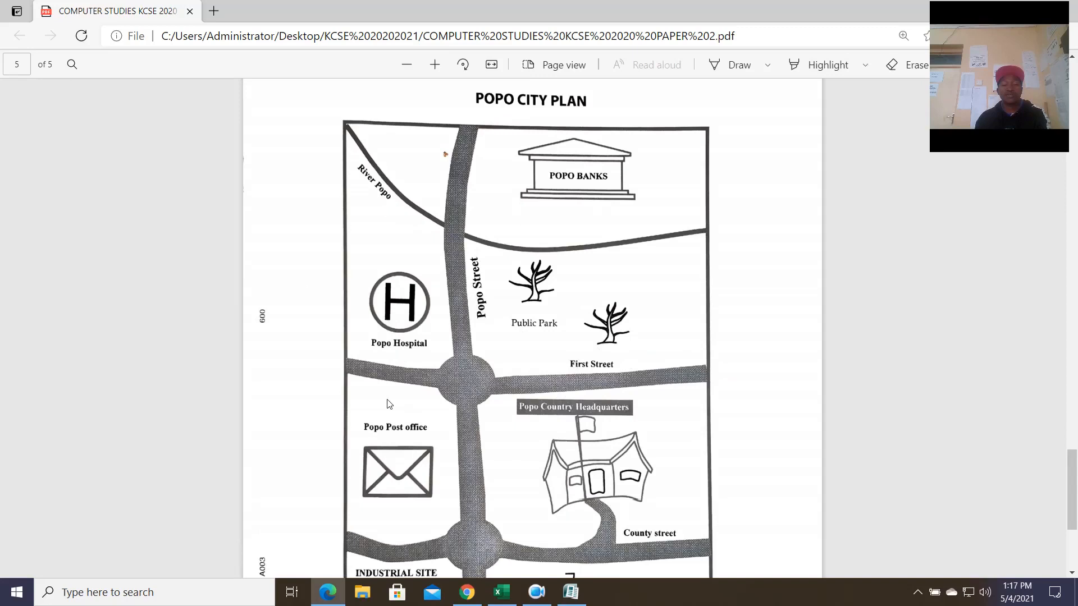
pyautogui.scroll(-3, 387, 404)
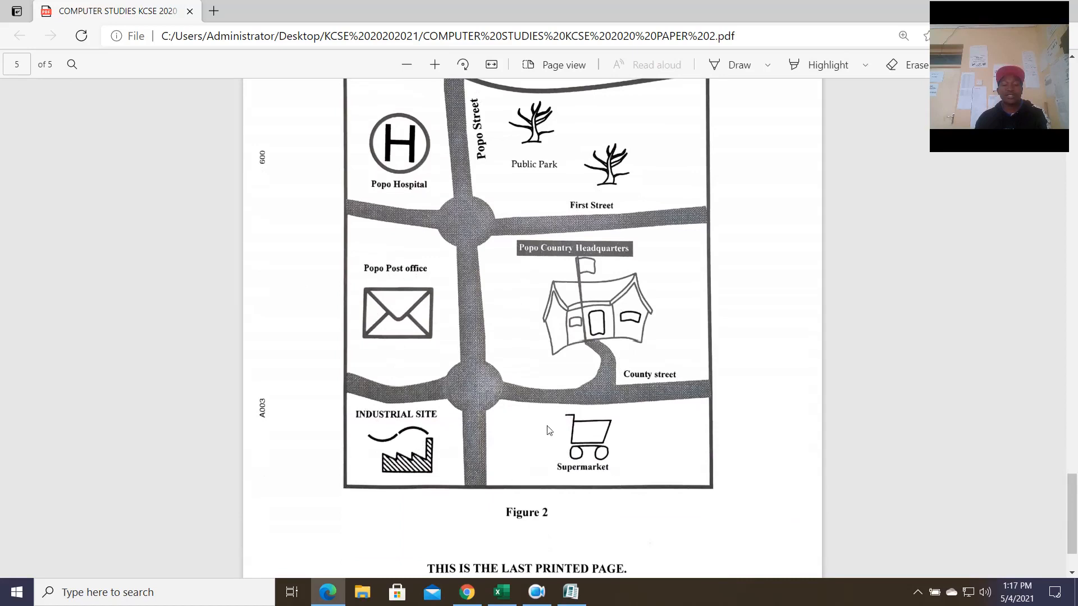
pyautogui.scroll(3, 522, 383)
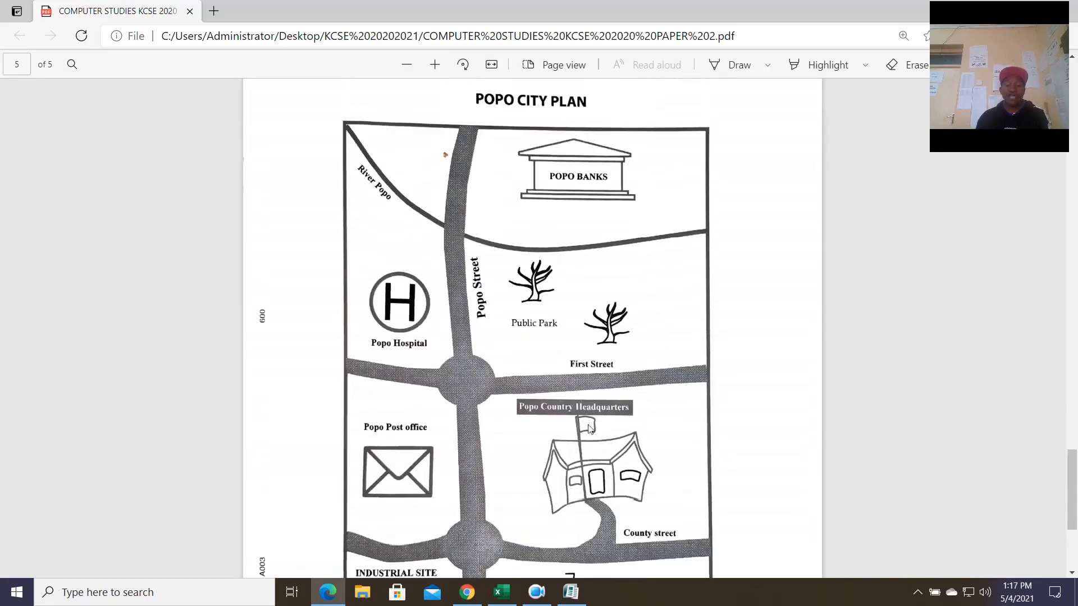
# Switch to Microsoft Publisher, create a blank A4 portrait publication and dismiss the publication formatting options.
pyautogui.click(571, 592)
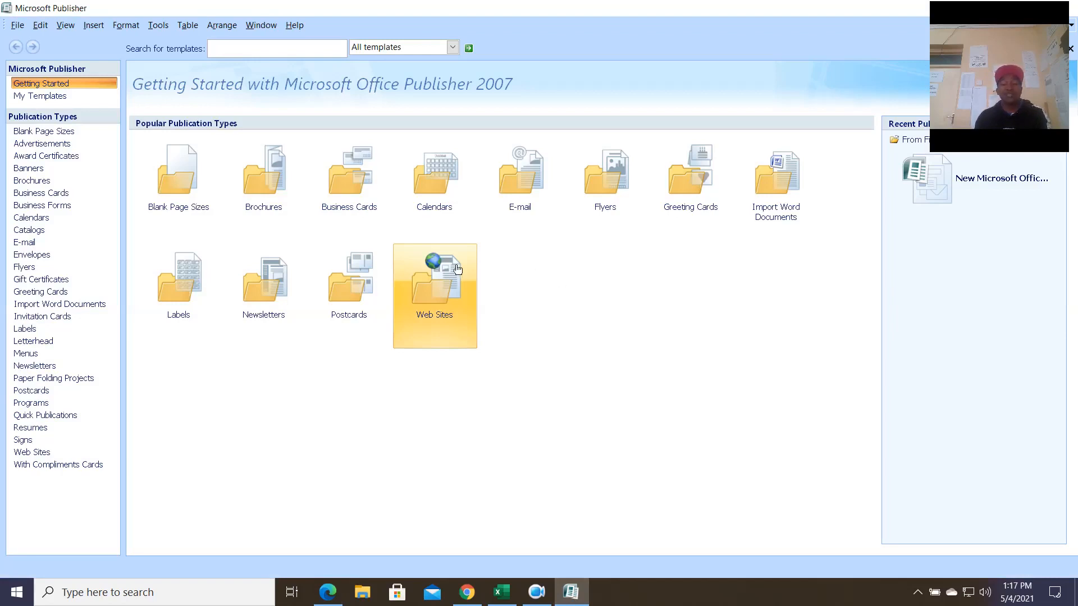
pyautogui.click(208, 200)
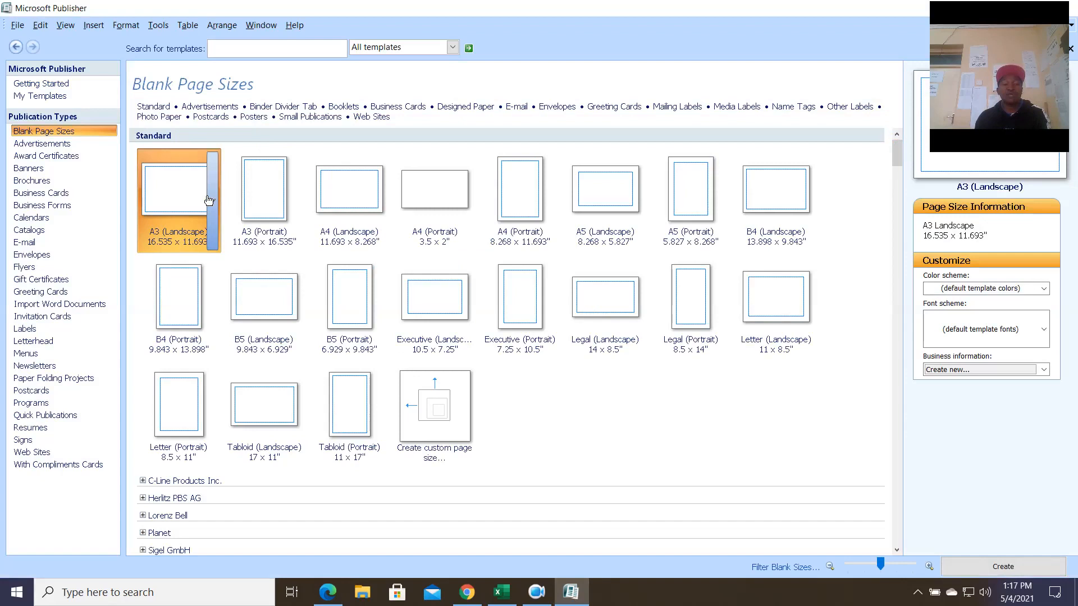
pyautogui.click(516, 223)
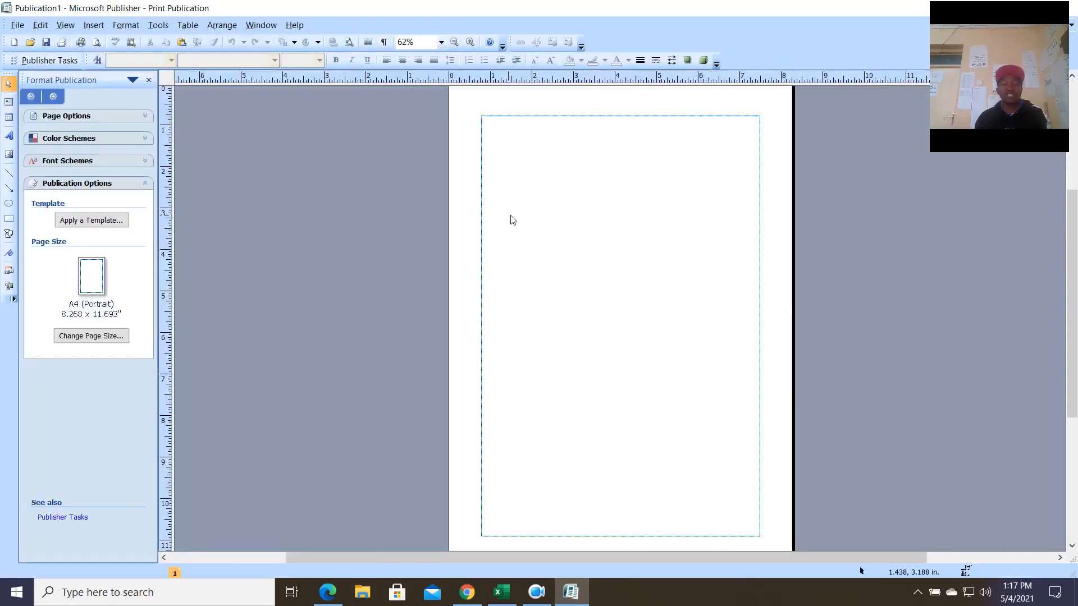
pyautogui.click(149, 80)
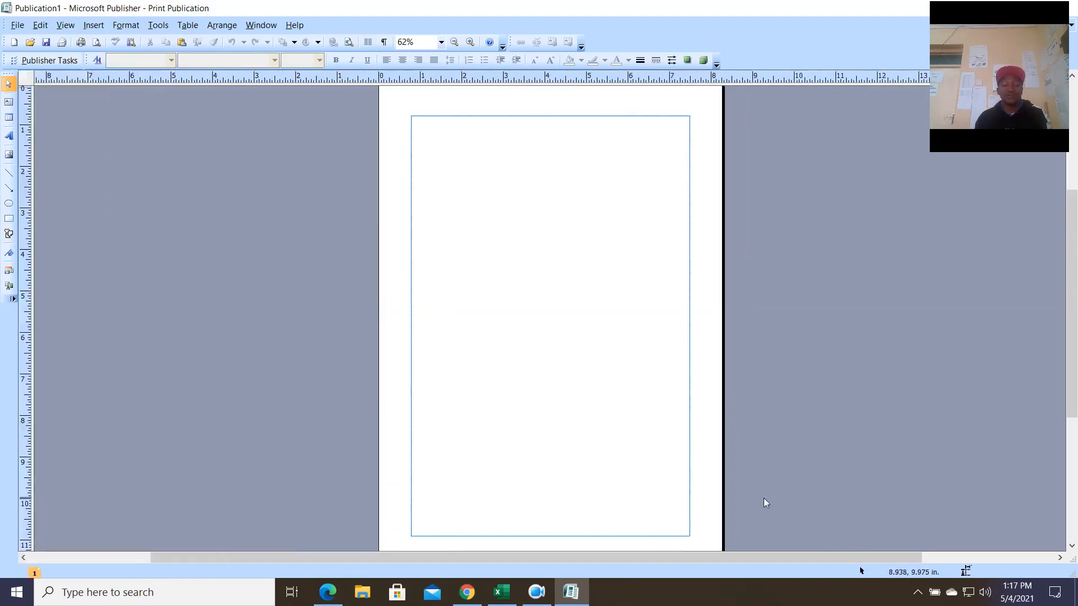
# Draw a rectangle about 6.69 x 10.12 in along the page margins and give it a solid 6 pt outline.
pyautogui.click(469, 45)
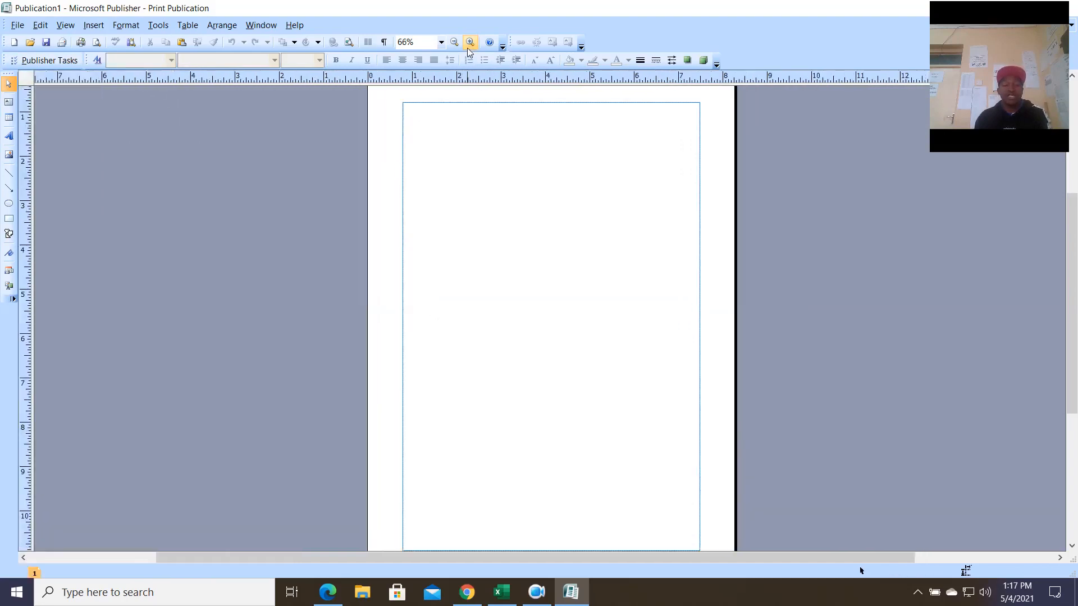
pyautogui.click(469, 44)
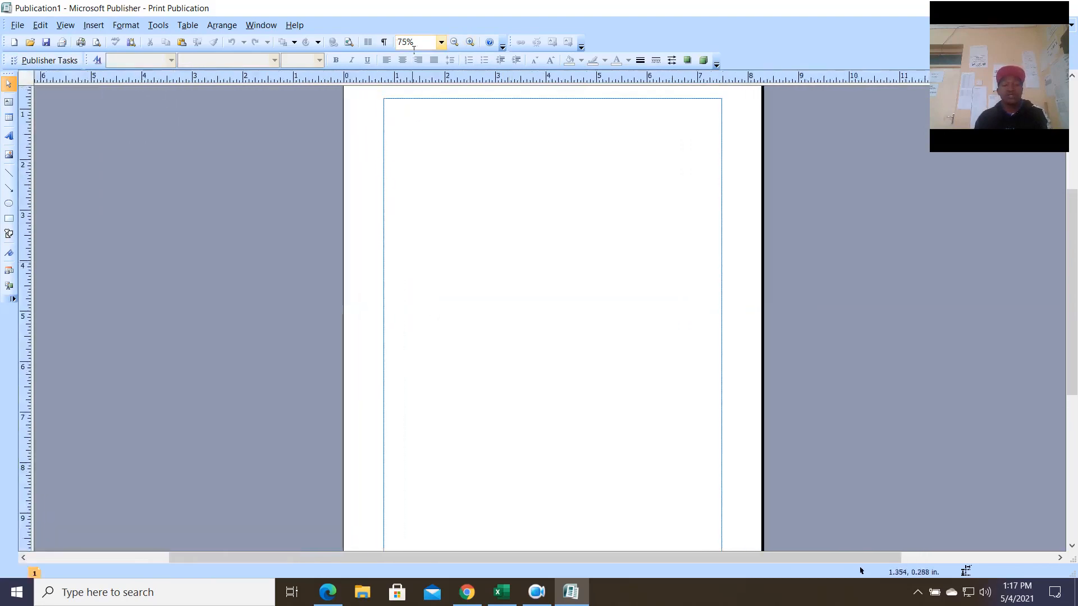
pyautogui.click(455, 42)
pyautogui.click(454, 43)
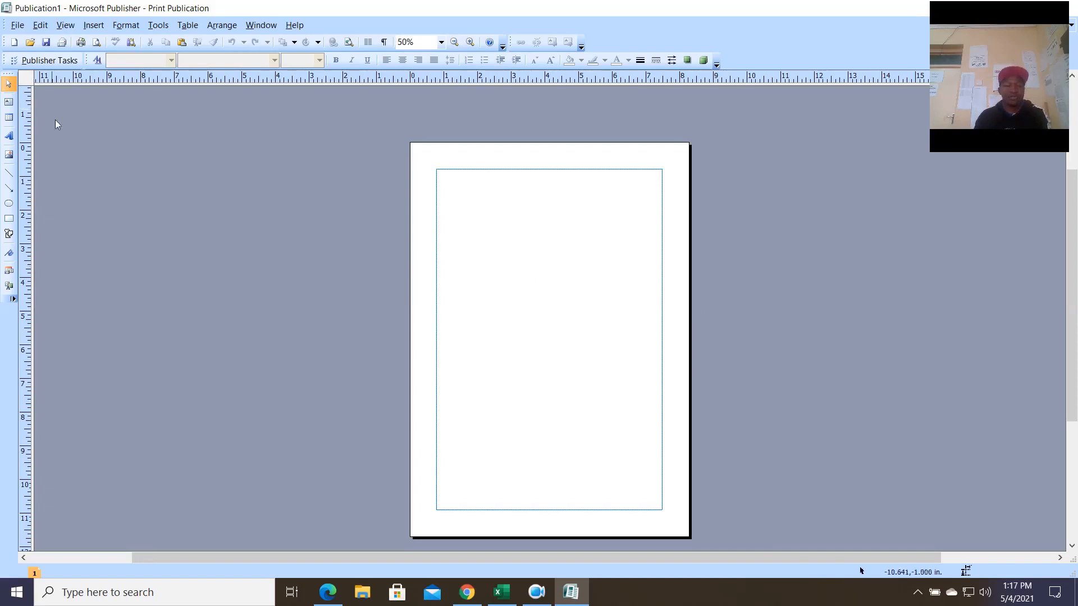
pyautogui.click(9, 218)
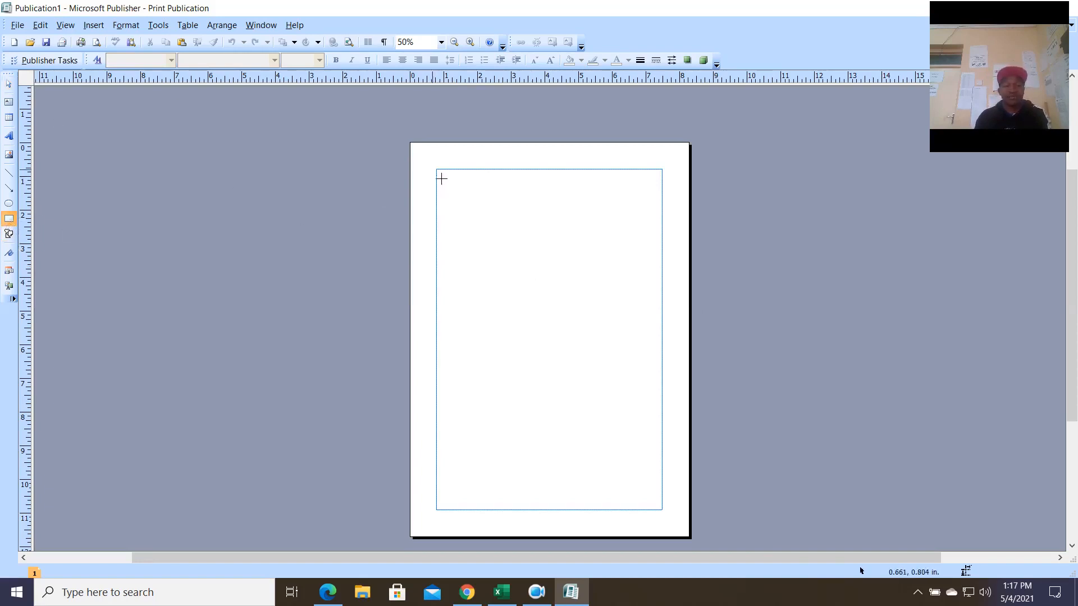
pyautogui.moveTo(445, 179); pyautogui.dragTo(663, 510)
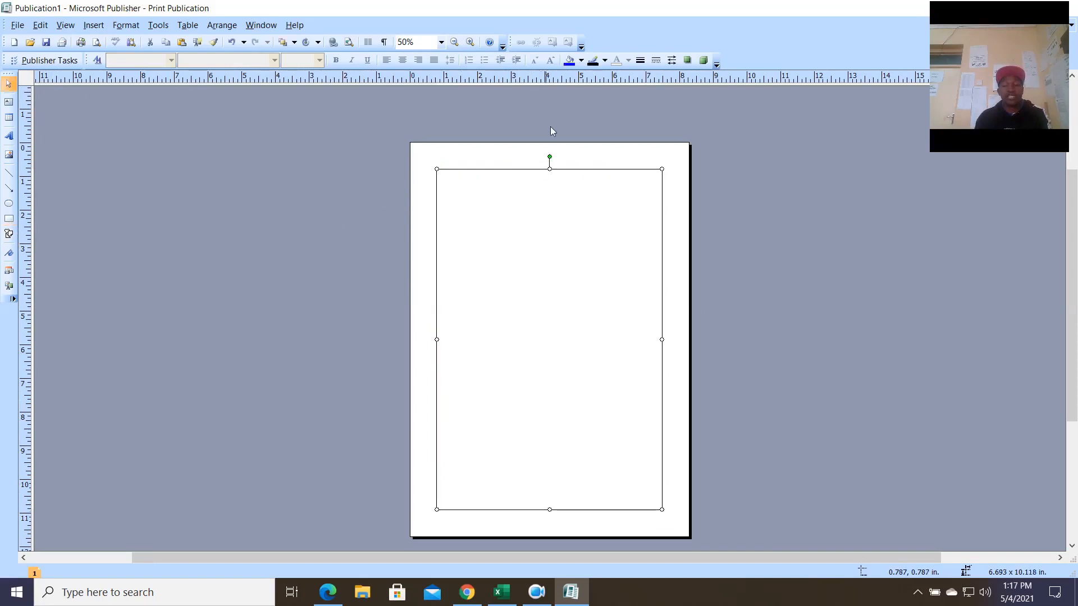
pyautogui.click(640, 61)
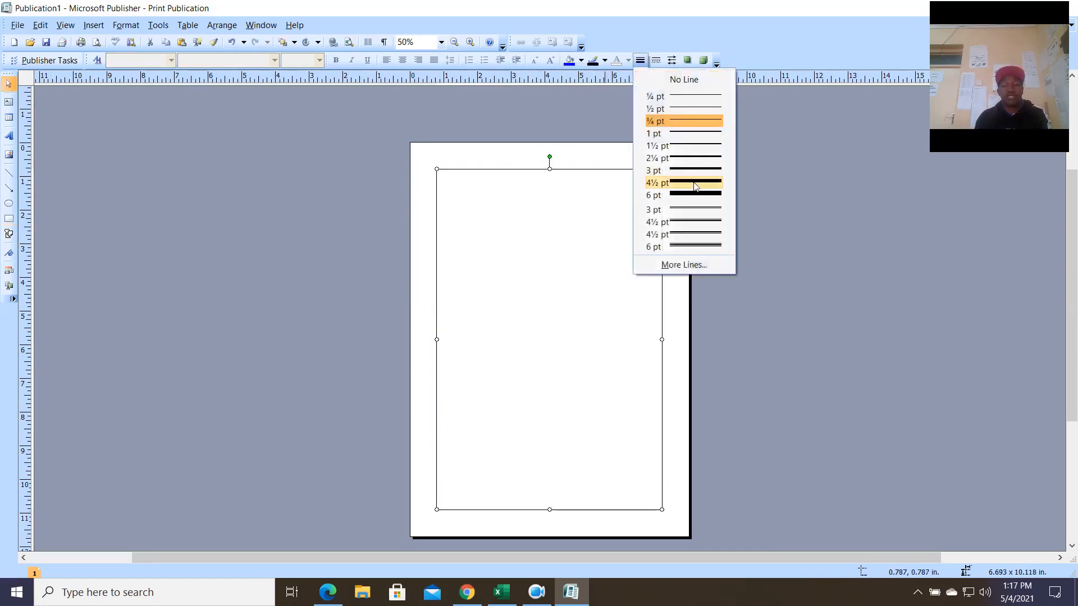
pyautogui.click(695, 198)
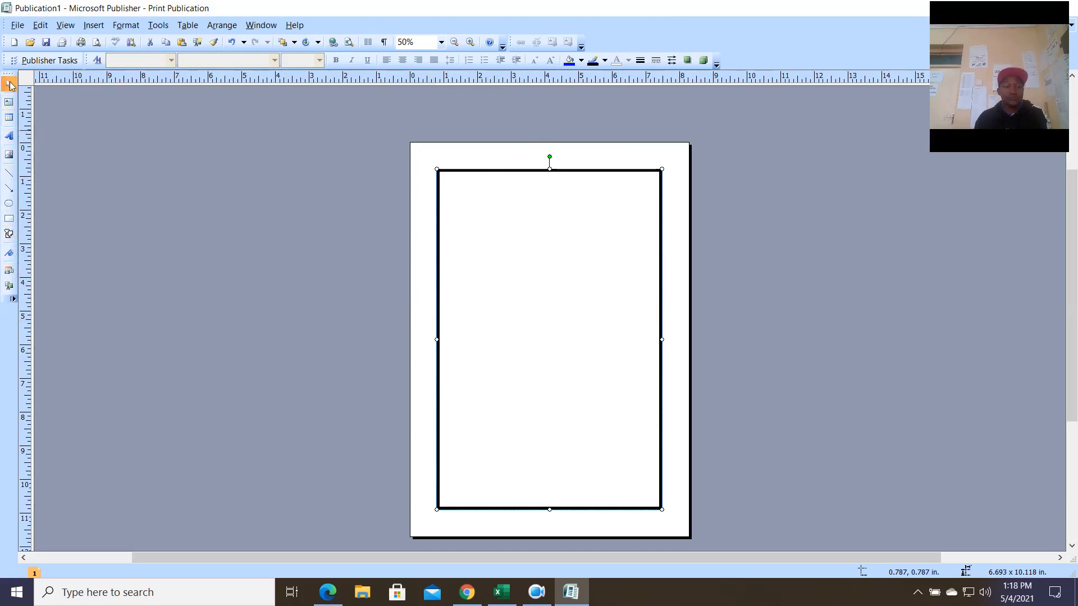
# Undock the Objects toolbar and float it in the empty workspace beside the page.
pyautogui.moveTo(8, 74); pyautogui.dragTo(168, 118)
pyautogui.click(182, 196)
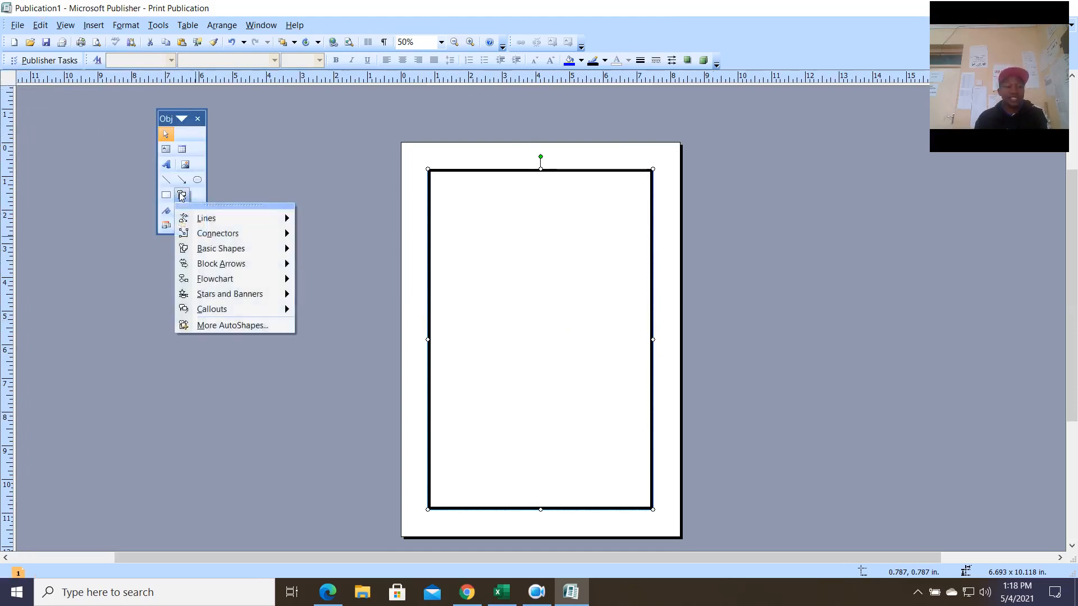
pyautogui.moveTo(235, 250)
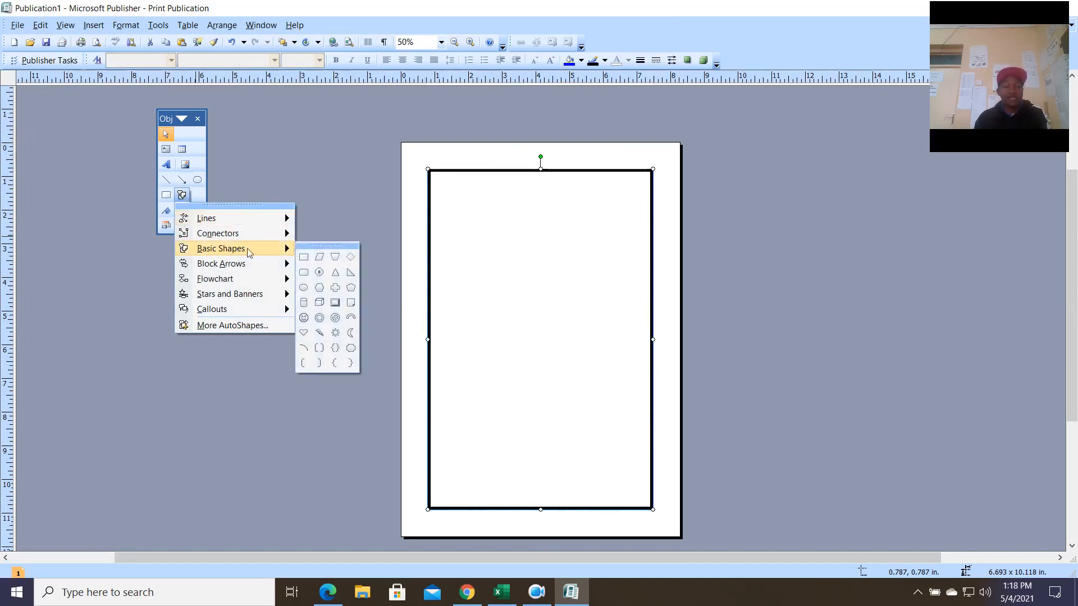
pyautogui.moveTo(261, 221)
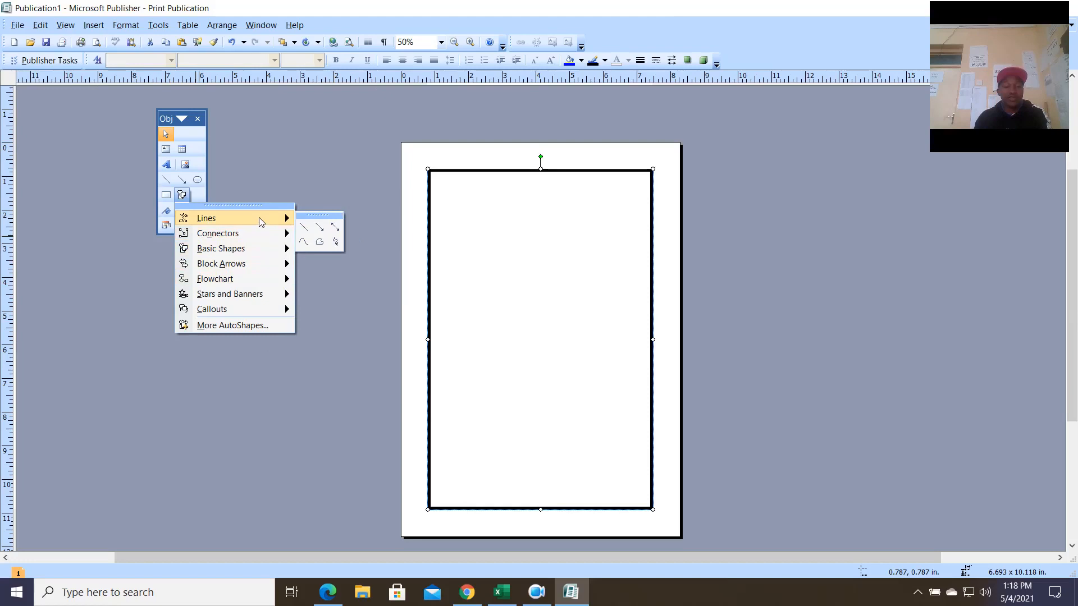
pyautogui.click(336, 241)
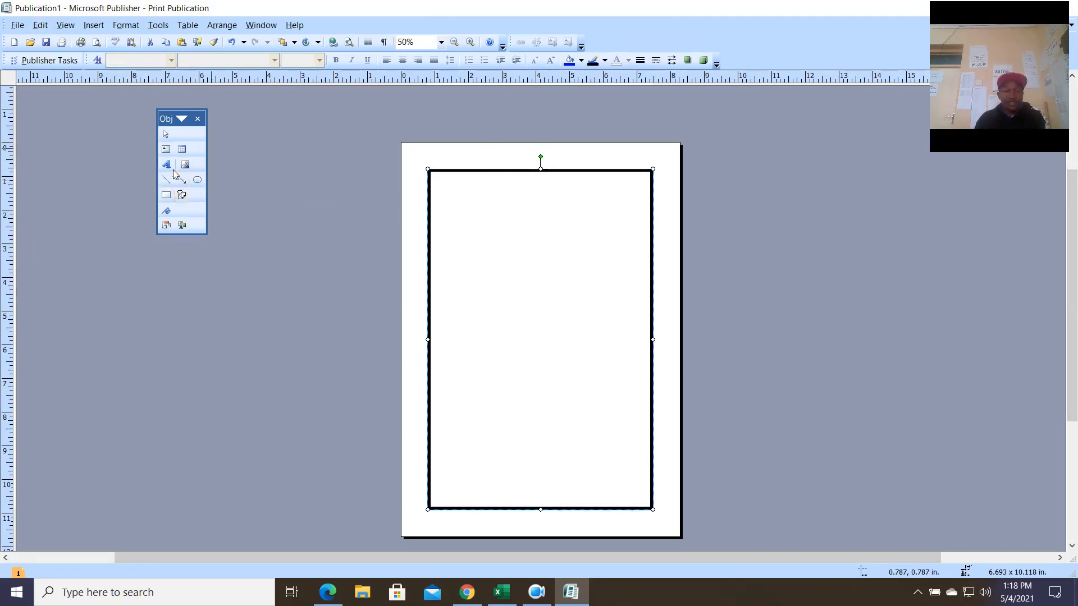
# Draw an oval about 1.13 x 0.75 in left of the page centre and another about 1.25 x 0.88 in below it.
pyautogui.click(197, 180)
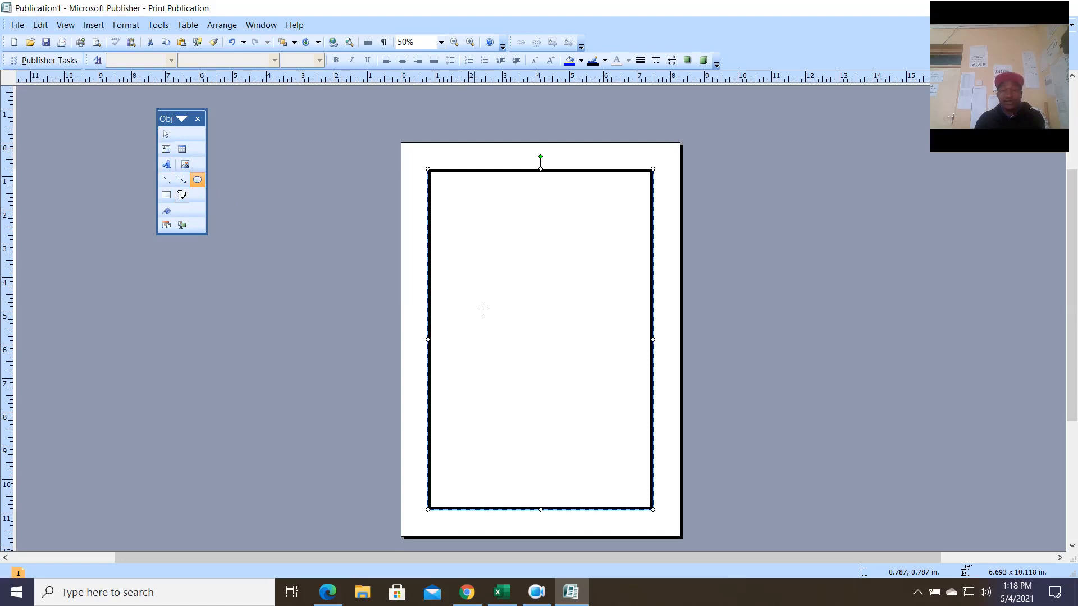
pyautogui.moveTo(481, 298); pyautogui.dragTo(533, 333)
pyautogui.click(197, 180)
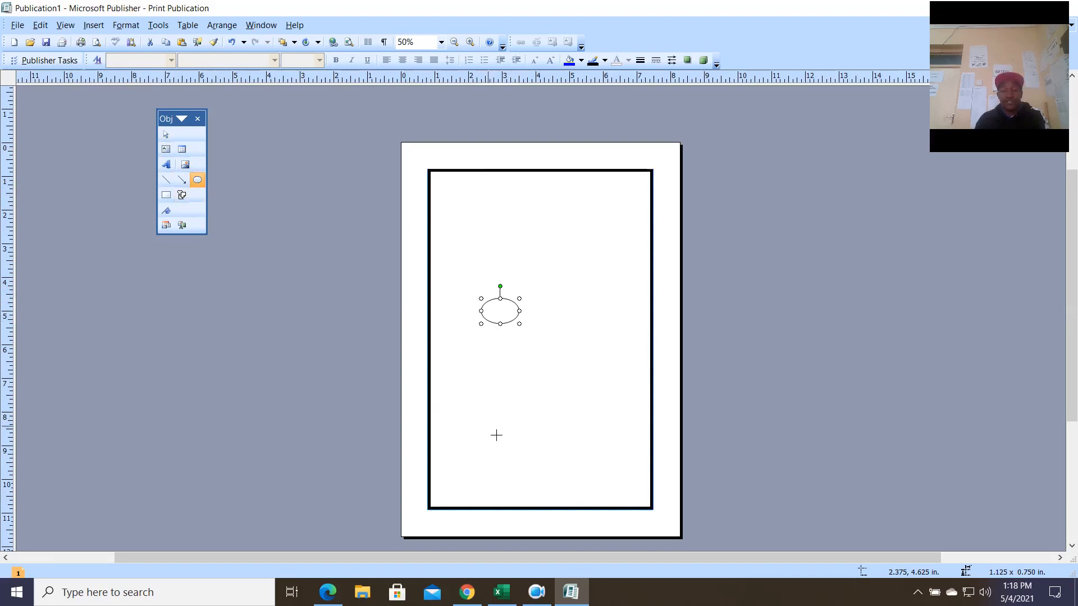
pyautogui.moveTo(484, 425); pyautogui.dragTo(527, 453)
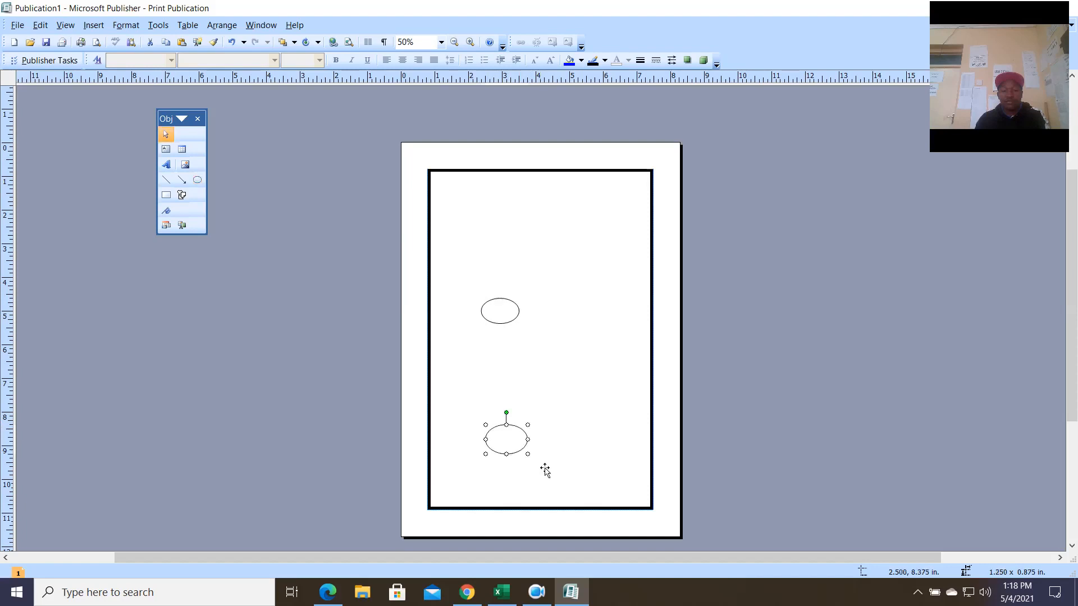
# Scribble a narrow closed road strip about 0.85 x 4.32 in from the border's top edge down into the upper oval.
pyautogui.click(182, 196)
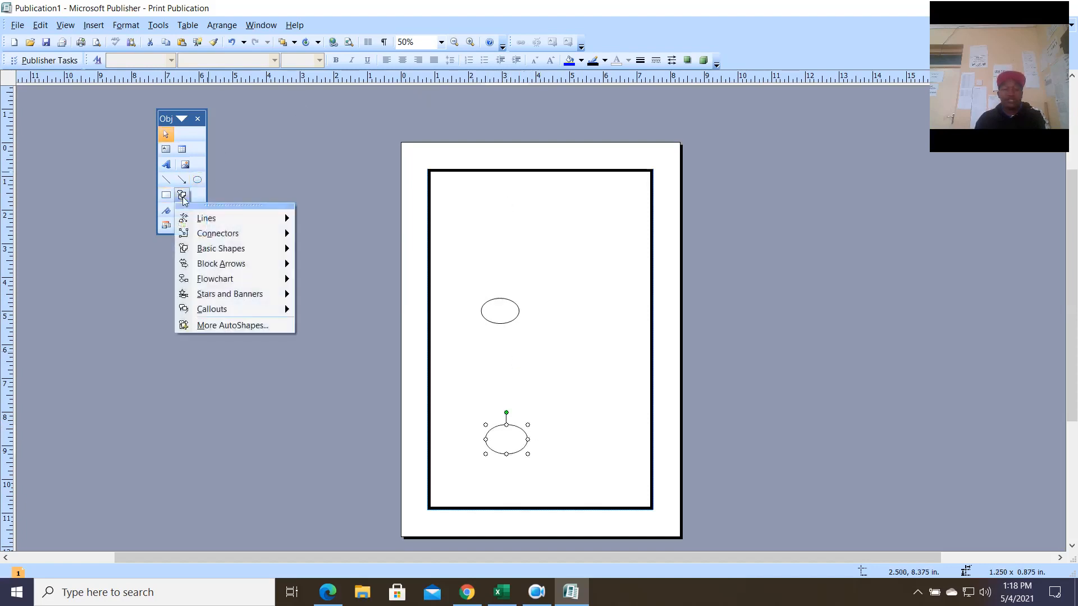
pyautogui.moveTo(224, 215)
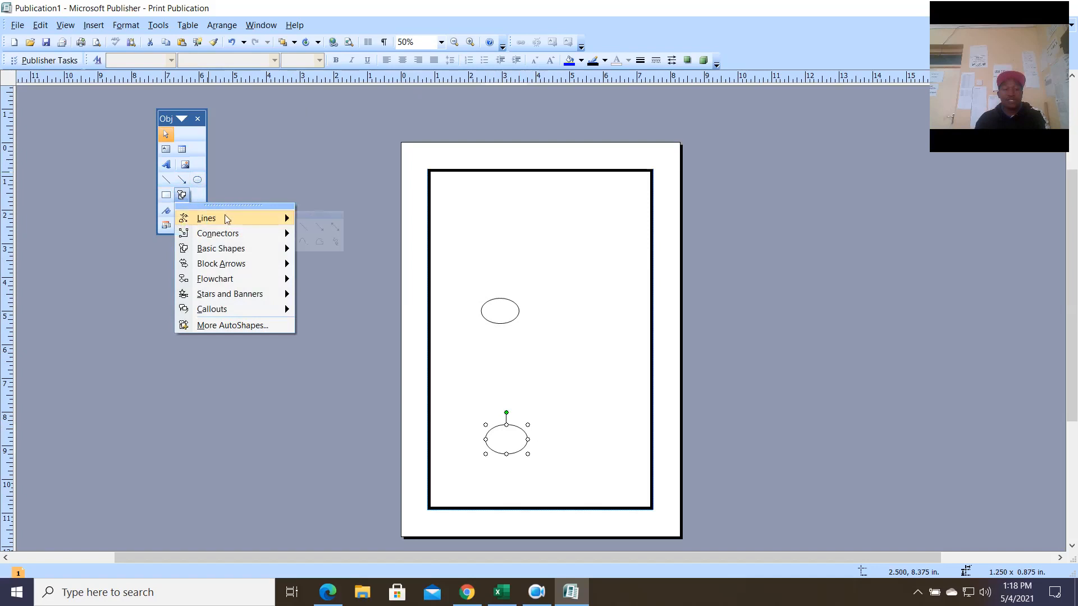
pyautogui.click(339, 246)
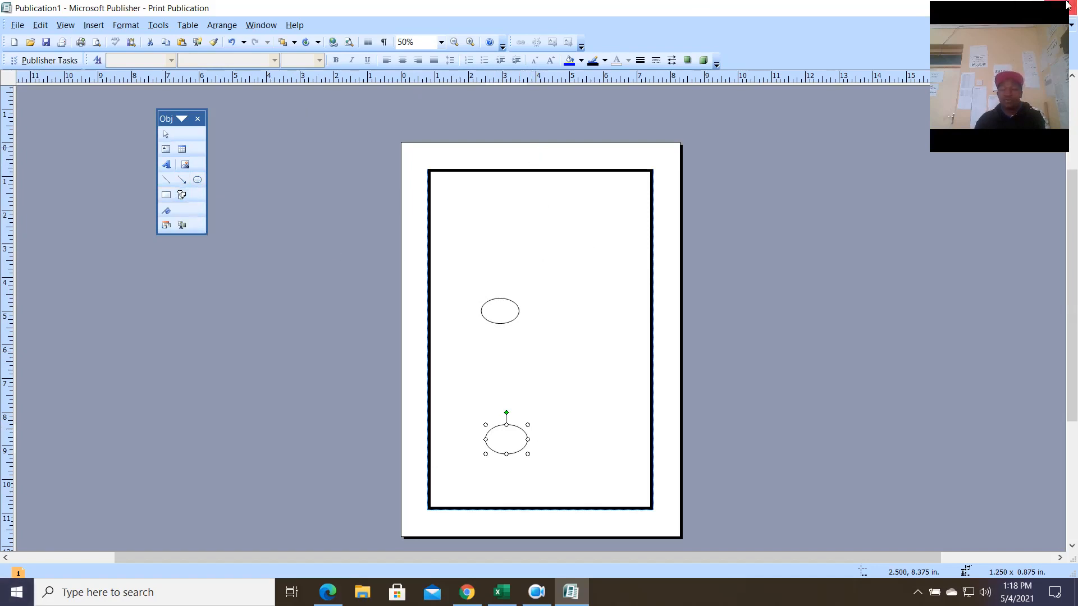
pyautogui.moveTo(500, 178); pyautogui.dragTo(500, 273)
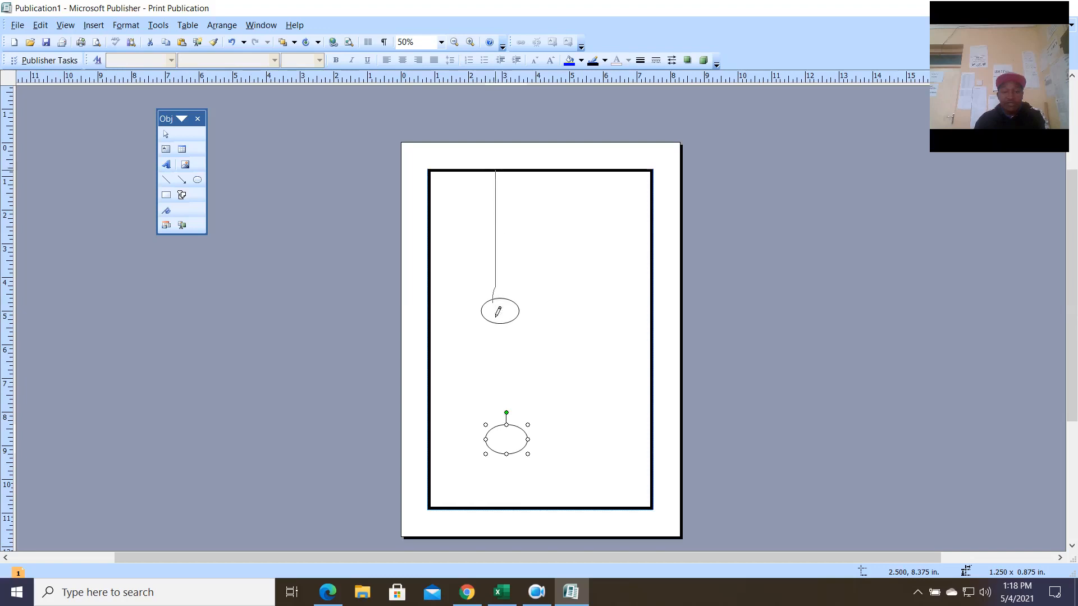
pyautogui.moveTo(517, 292); pyautogui.dragTo(518, 240)
pyautogui.moveTo(498, 174); pyautogui.dragTo(495, 171)
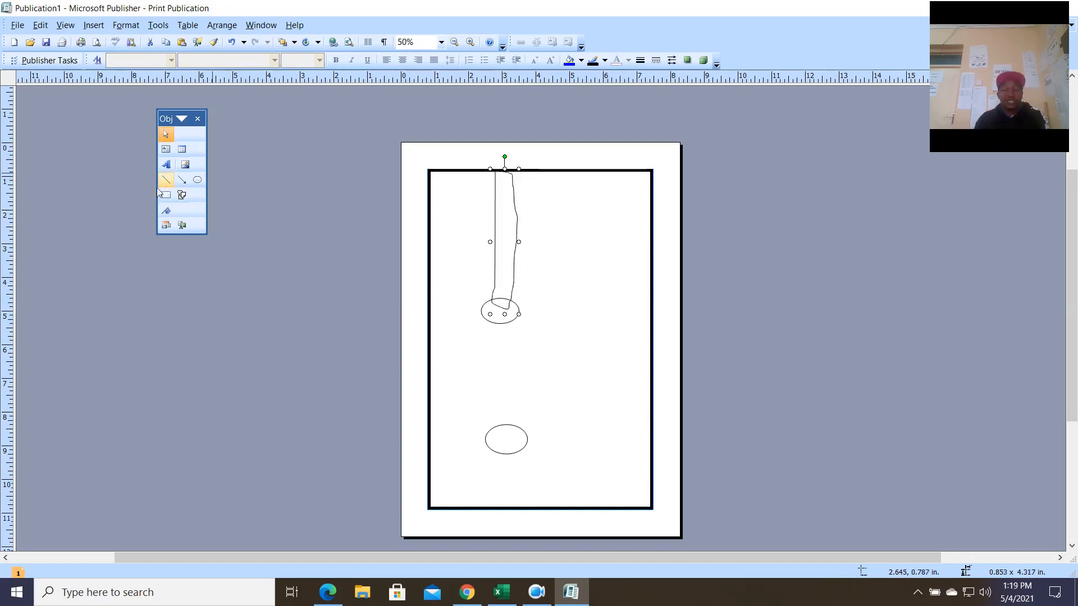
# Try to scribble a freehand road strip between the upper and lower ovals.
pyautogui.click(180, 197)
pyautogui.moveTo(262, 219)
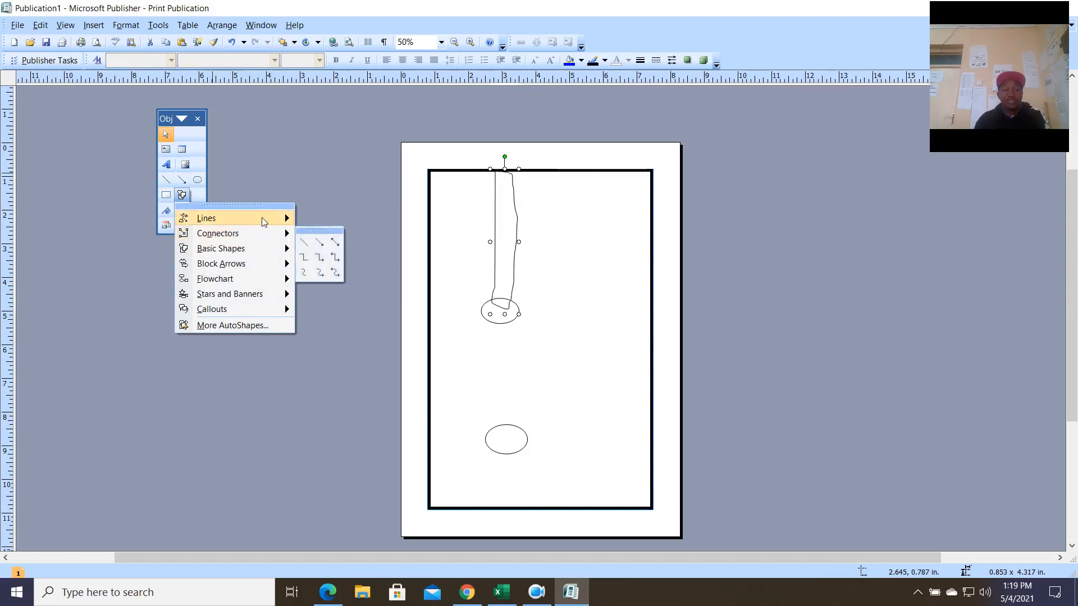
pyautogui.click(335, 241)
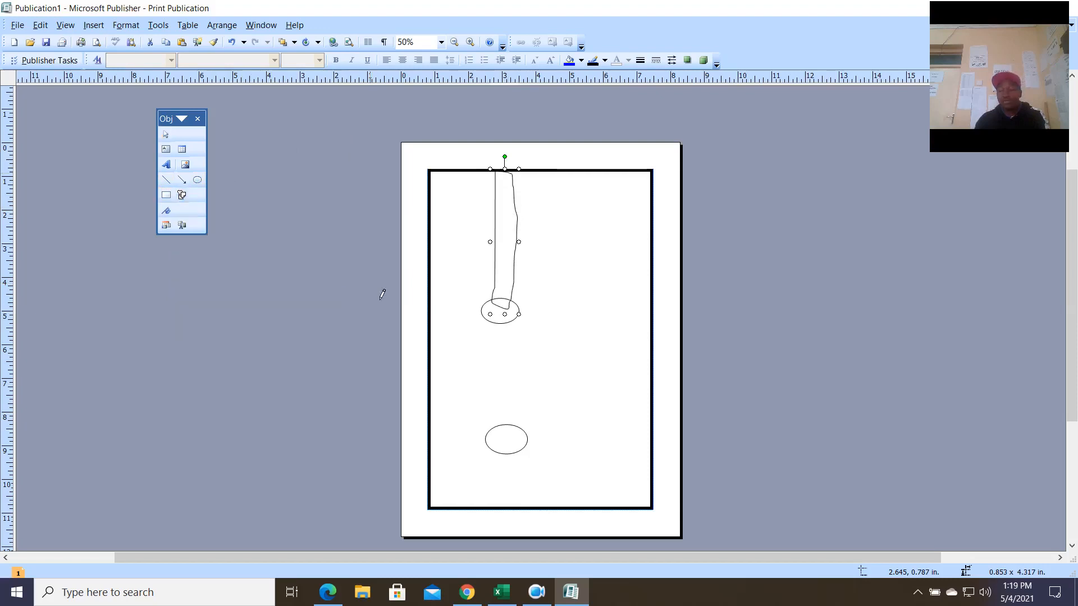
pyautogui.moveTo(495, 364); pyautogui.dragTo(496, 435)
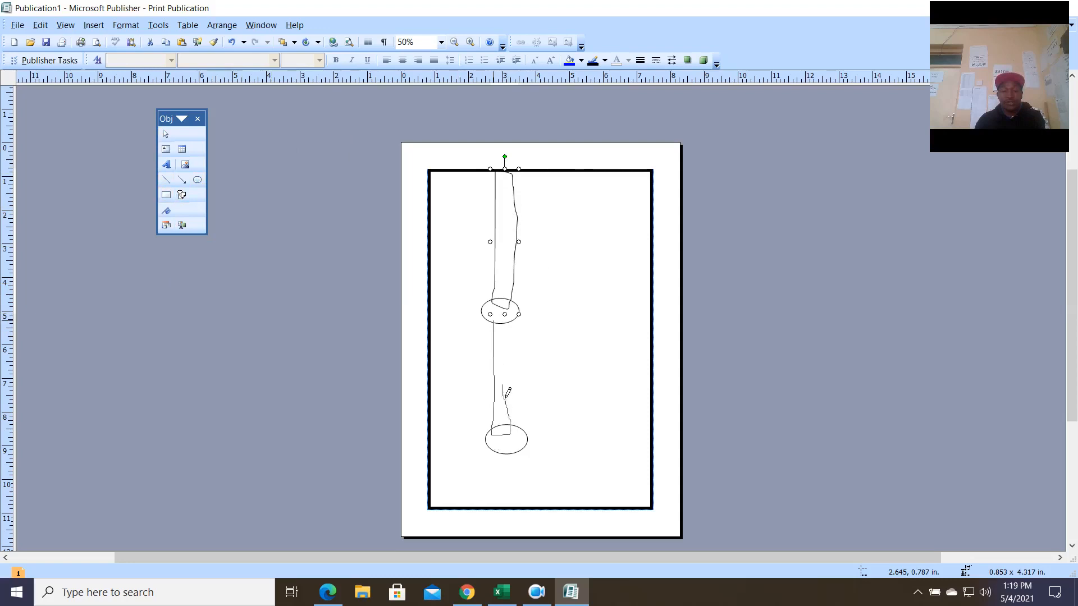
pyautogui.moveTo(513, 441); pyautogui.dragTo(524, 448)
pyautogui.press('Escape')
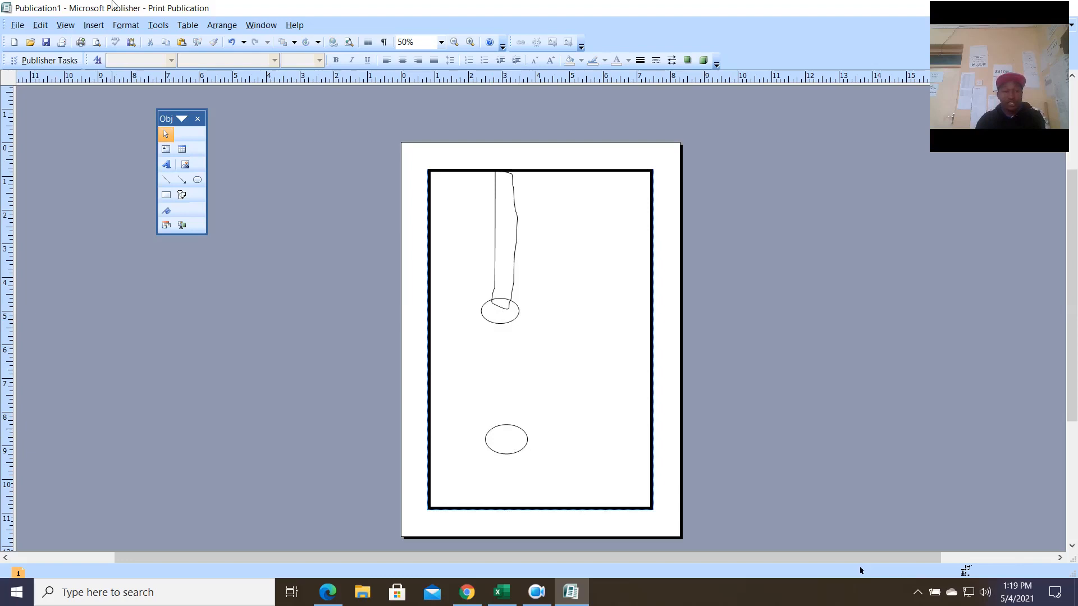
# Scribble a closed road strip about 0.93 x 3.51 in connecting the upper oval to the lower oval.
pyautogui.click(181, 195)
pyautogui.moveTo(245, 219)
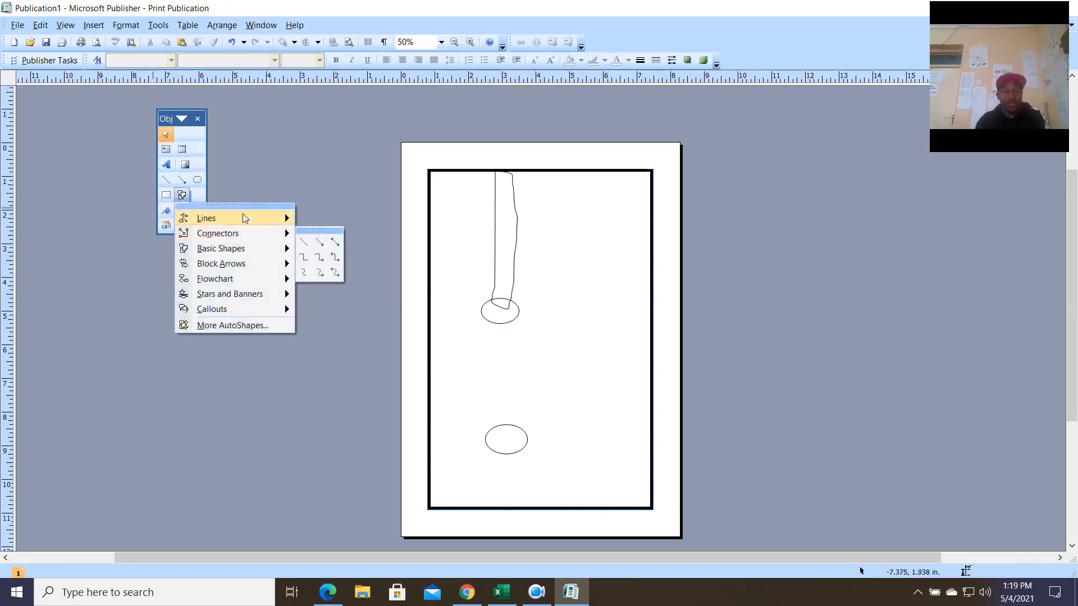
pyautogui.moveTo(280, 217)
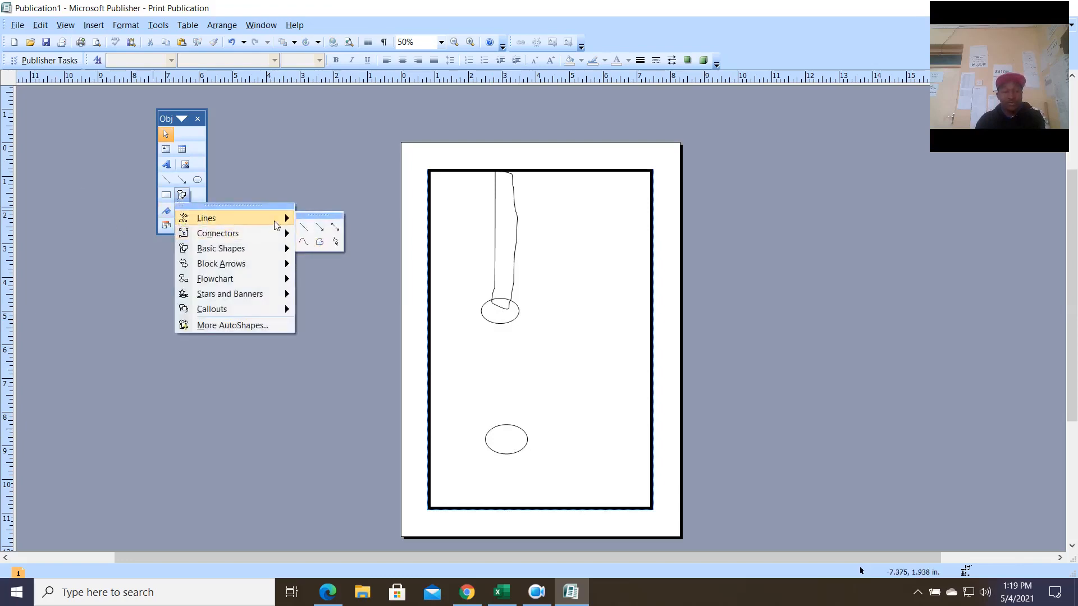
pyautogui.click(336, 242)
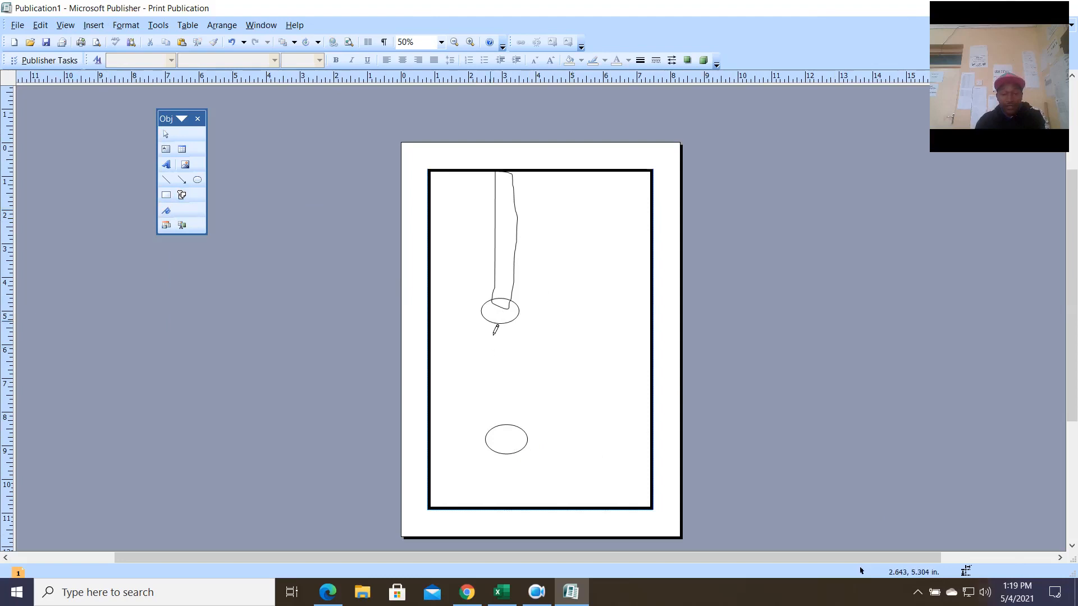
pyautogui.moveTo(516, 358)
pyautogui.mouseDown()
pyautogui.moveTo(516, 418)
pyautogui.moveTo(494, 403)
pyautogui.mouseUp()
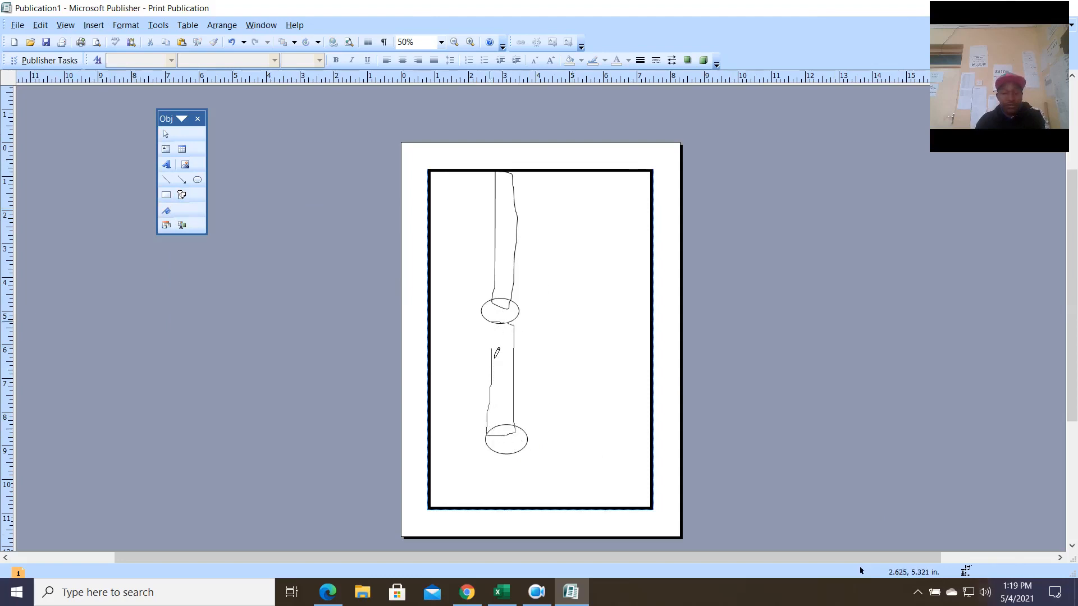
pyautogui.moveTo(496, 328); pyautogui.dragTo(496, 326)
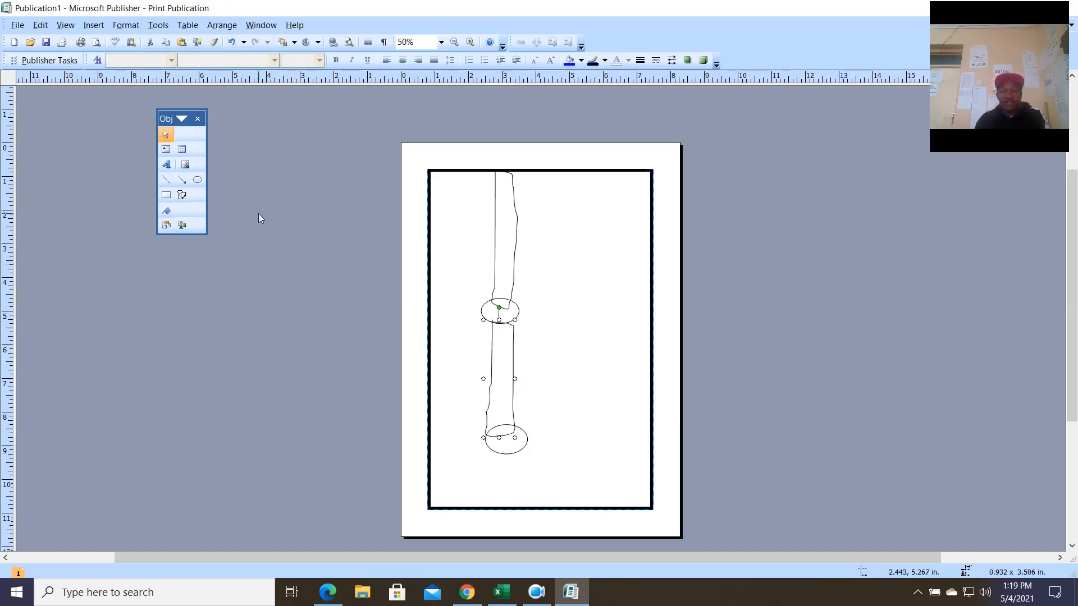
# Try twice to scribble a road strip below the lower oval and delete both attempts.
pyautogui.click(183, 196)
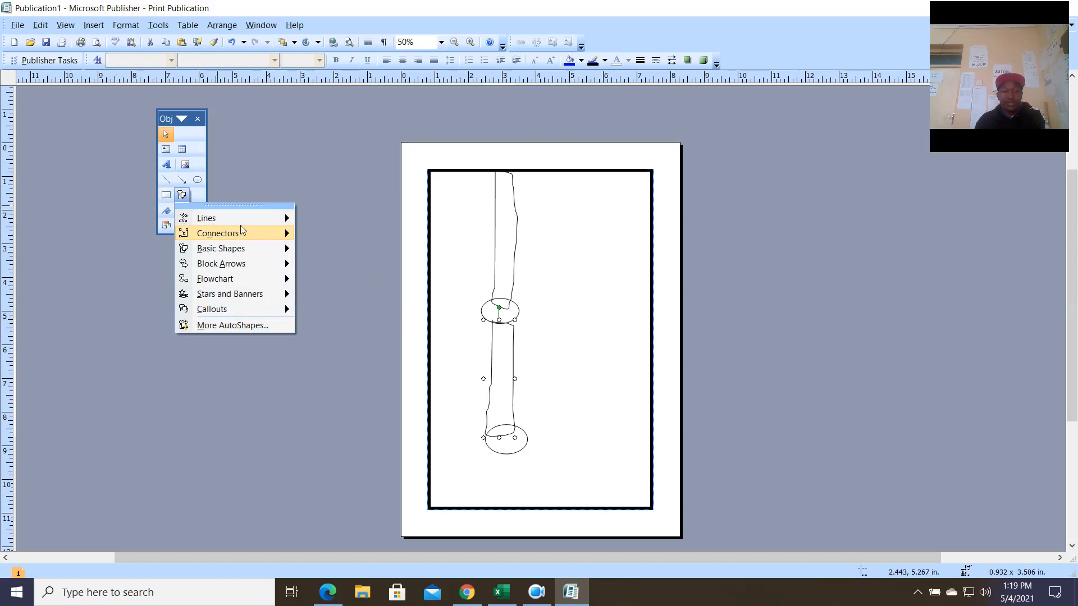
pyautogui.moveTo(255, 220)
pyautogui.click(338, 243)
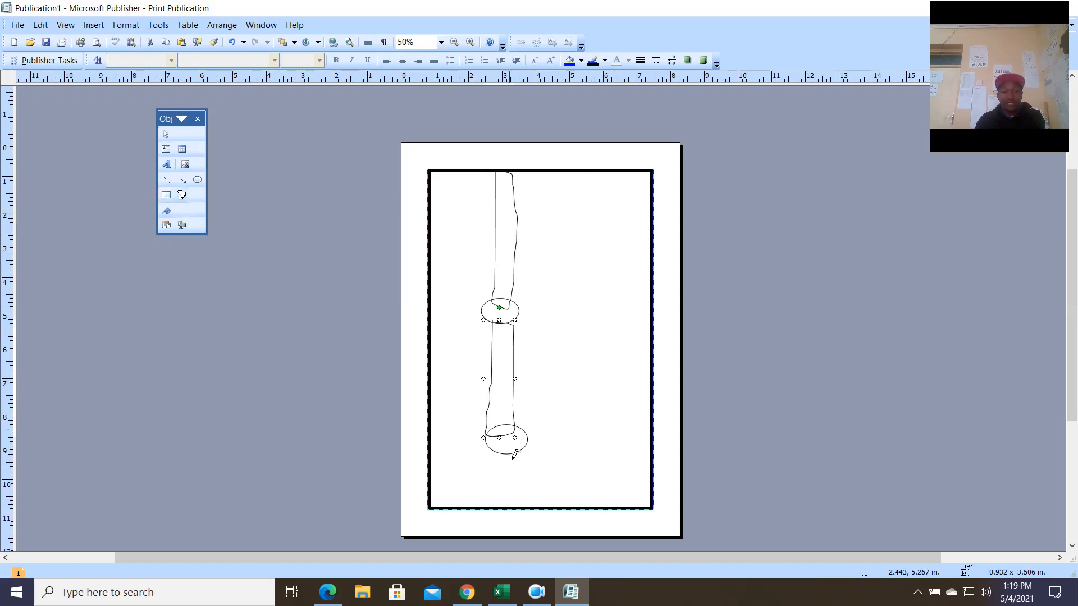
pyautogui.moveTo(497, 447); pyautogui.dragTo(499, 479)
pyautogui.press('Escape')
pyautogui.click(501, 493)
pyautogui.press('Delete')
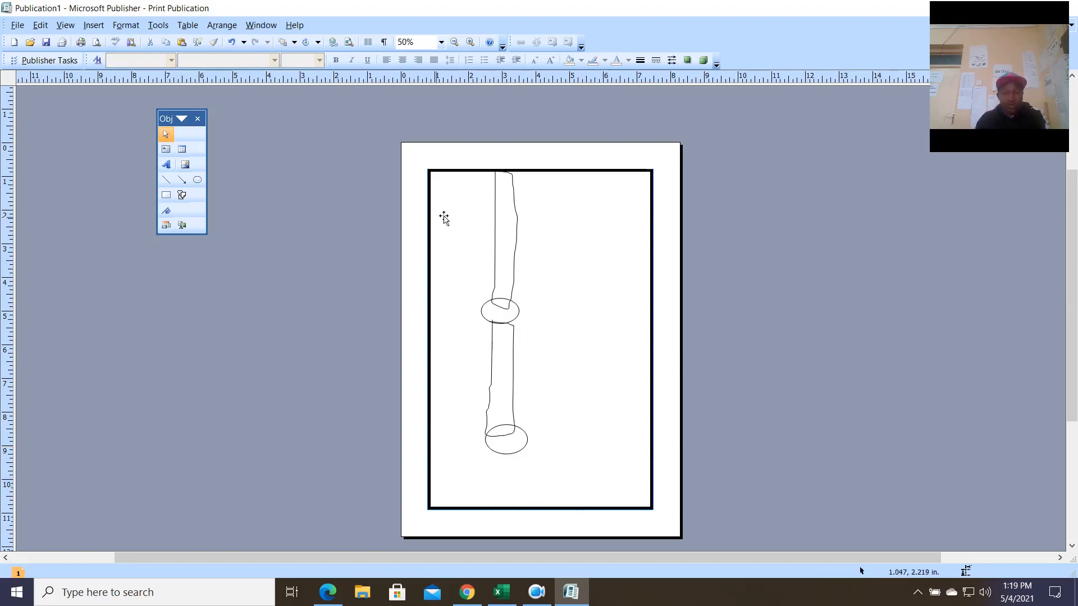
pyautogui.click(180, 197)
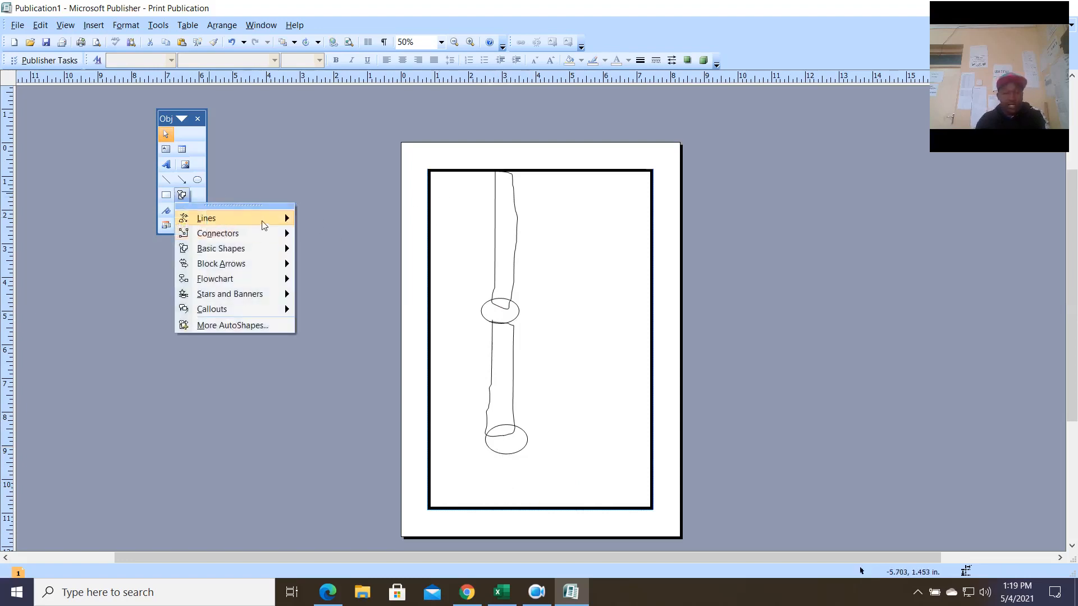
pyautogui.moveTo(492, 447); pyautogui.dragTo(532, 461)
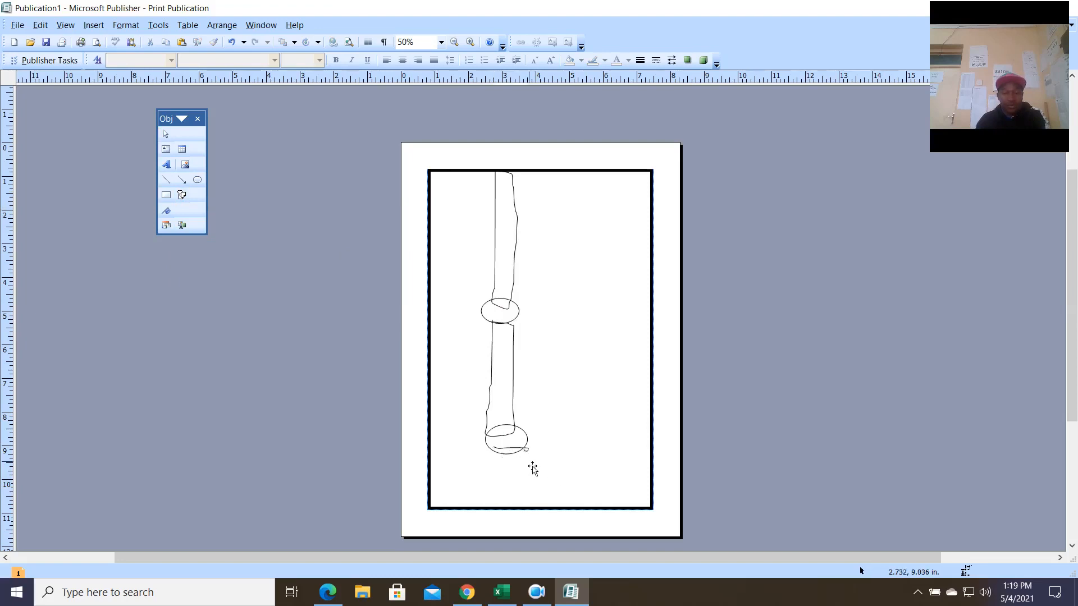
pyautogui.press('Delete')
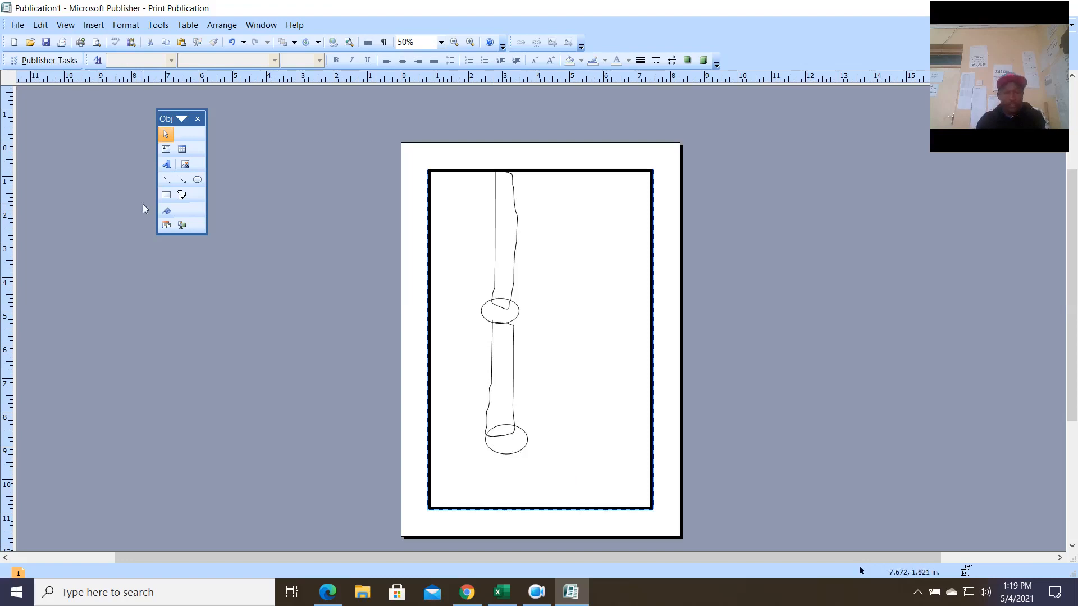
# Scribble a road strip from the lower oval to the border's bottom edge, then shorten it to about 2.06 in and rotate it slightly.
pyautogui.click(181, 196)
pyautogui.moveTo(277, 220)
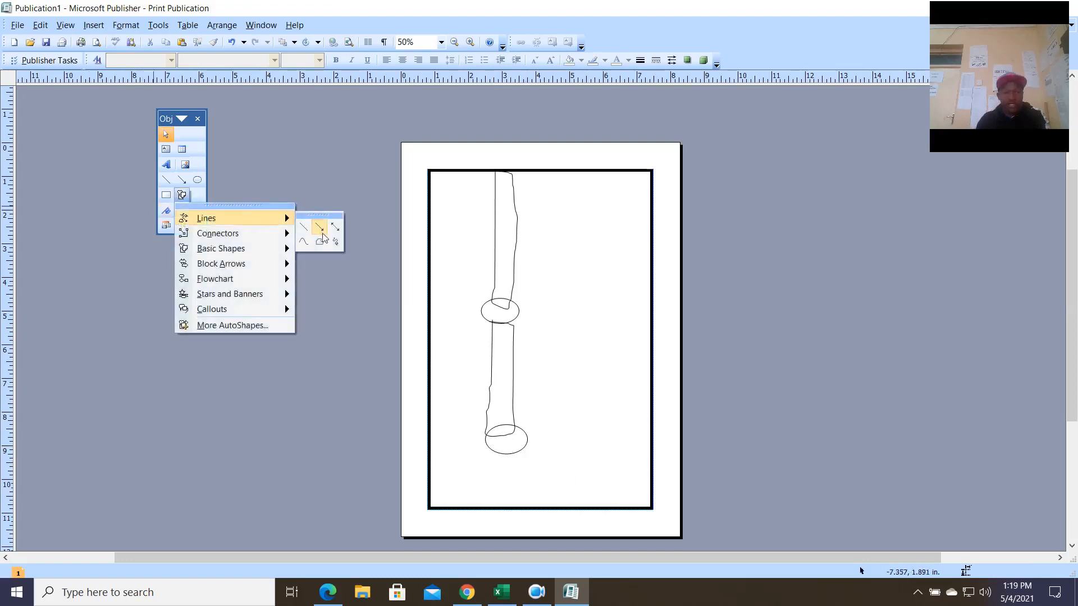
pyautogui.click(337, 241)
pyautogui.moveTo(494, 449); pyautogui.dragTo(519, 456)
pyautogui.moveTo(521, 523); pyautogui.dragTo(515, 525)
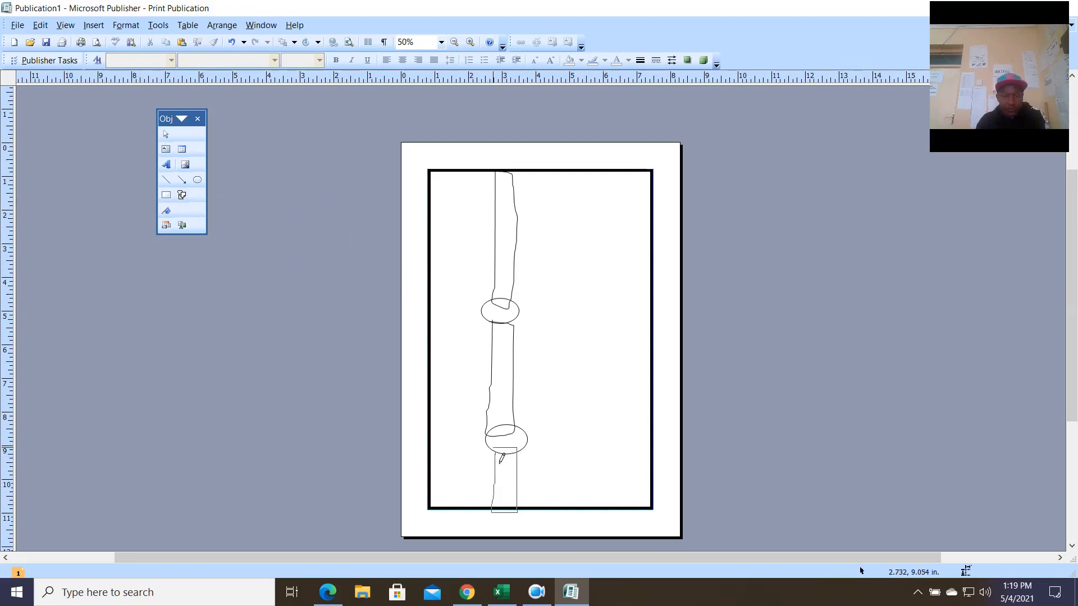
pyautogui.moveTo(502, 456)
pyautogui.mouseDown()
pyautogui.moveTo(505, 499)
pyautogui.moveTo(519, 508)
pyautogui.mouseUp()
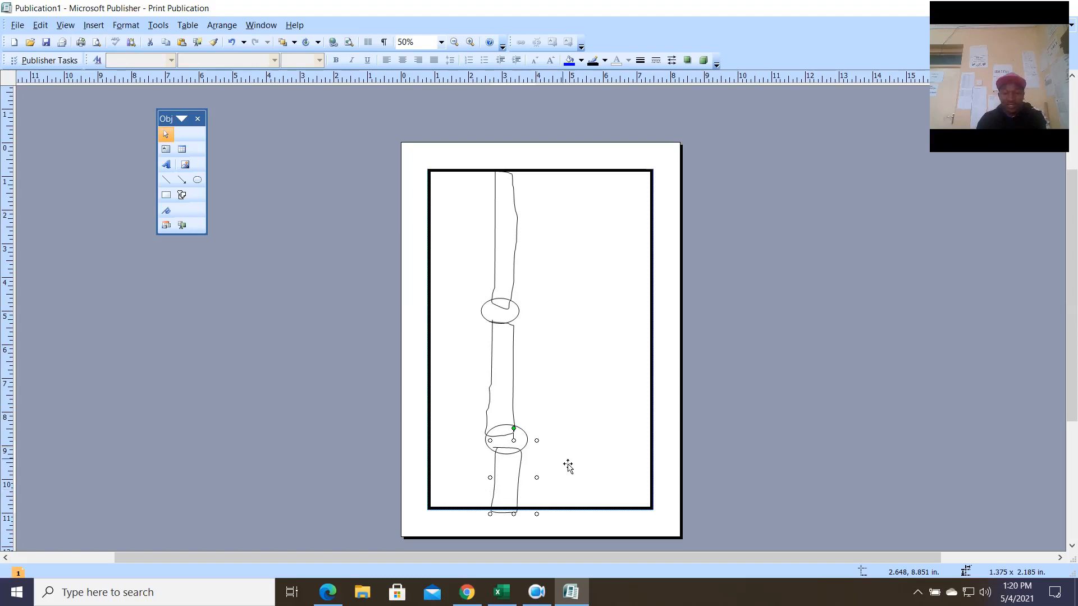
pyautogui.moveTo(521, 518); pyautogui.dragTo(521, 511)
pyautogui.moveTo(519, 432); pyautogui.dragTo(515, 439)
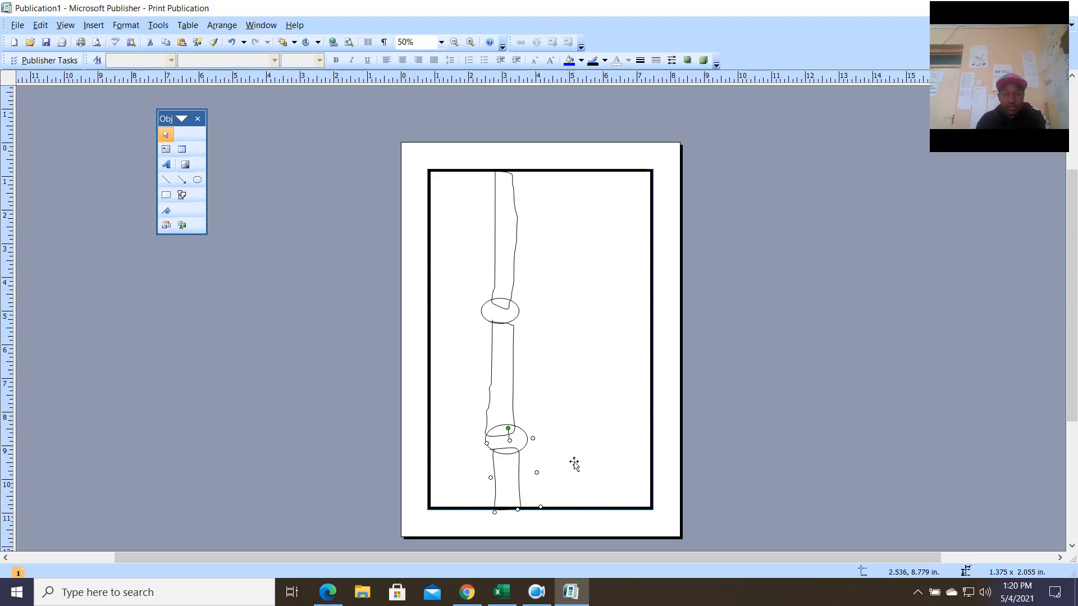
# Change the outline colour of the road strip above the upper oval to a grey from the standard colours.
pyautogui.click(509, 286)
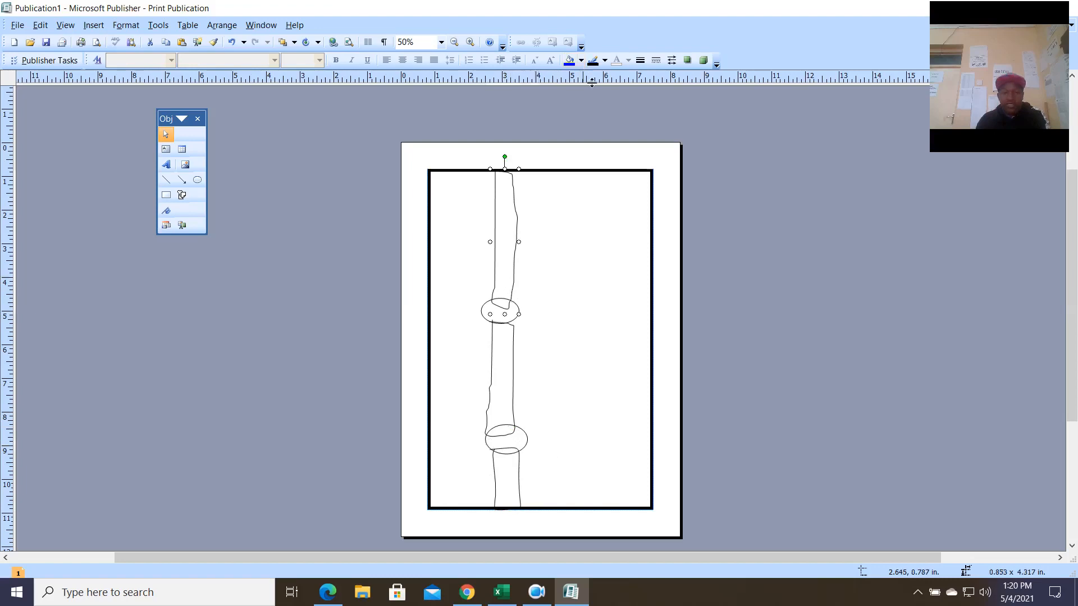
pyautogui.click(605, 62)
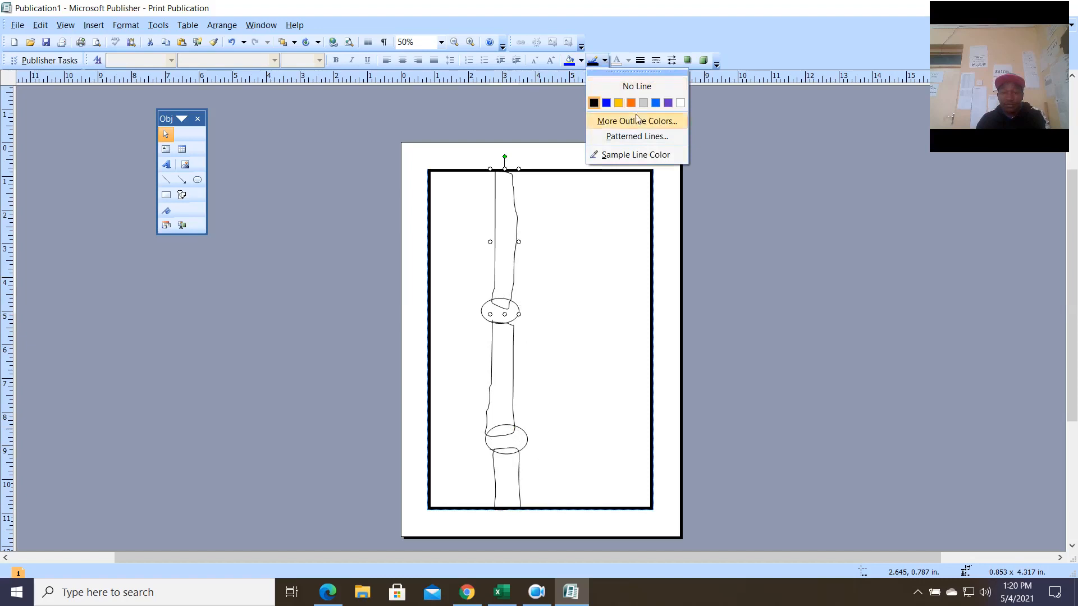
pyautogui.click(640, 122)
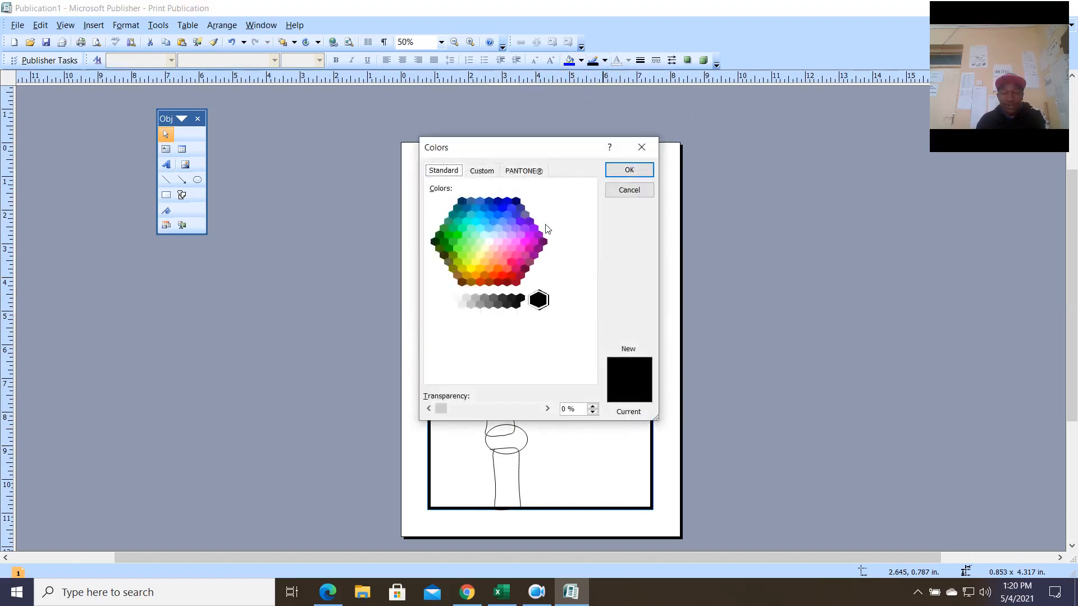
pyautogui.click(501, 299)
pyautogui.click(493, 299)
pyautogui.click(629, 169)
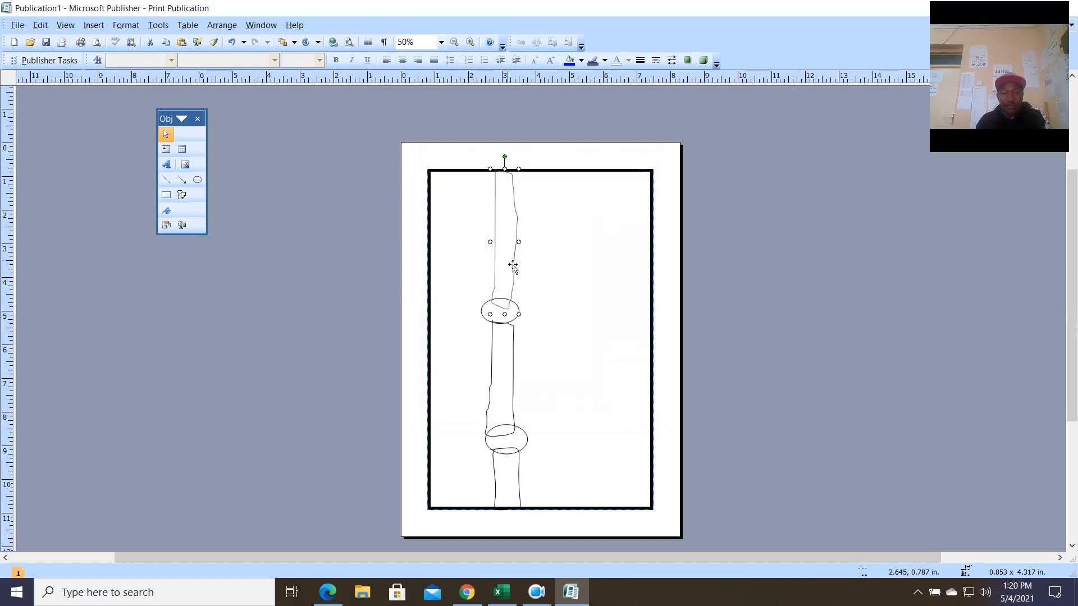
# Fill all three road strips and both ovals with the dark grey fill colour.
pyautogui.click(584, 64)
pyautogui.click(569, 120)
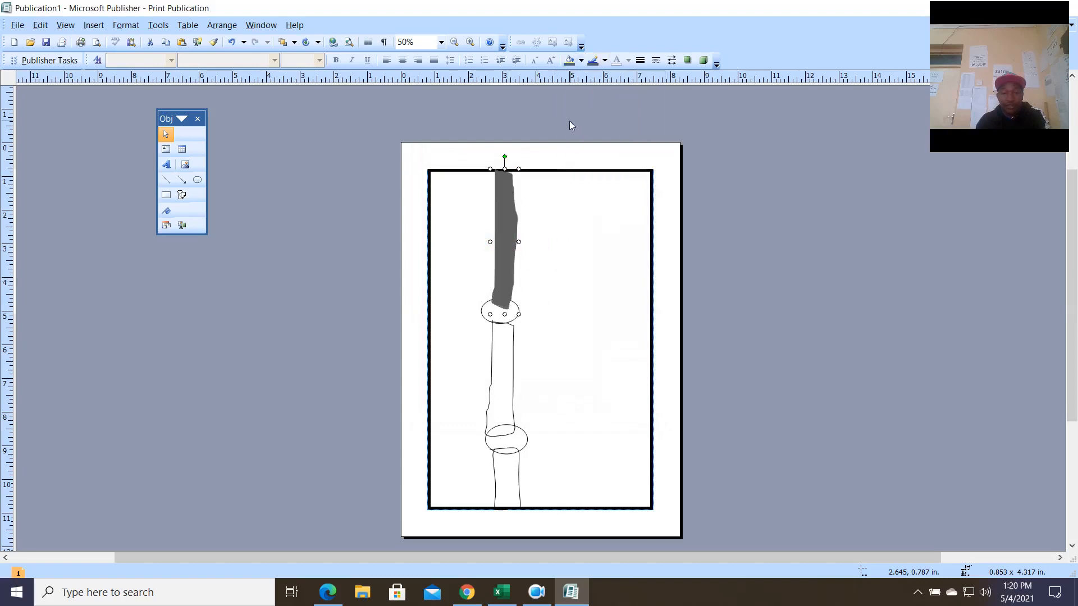
pyautogui.click(513, 324)
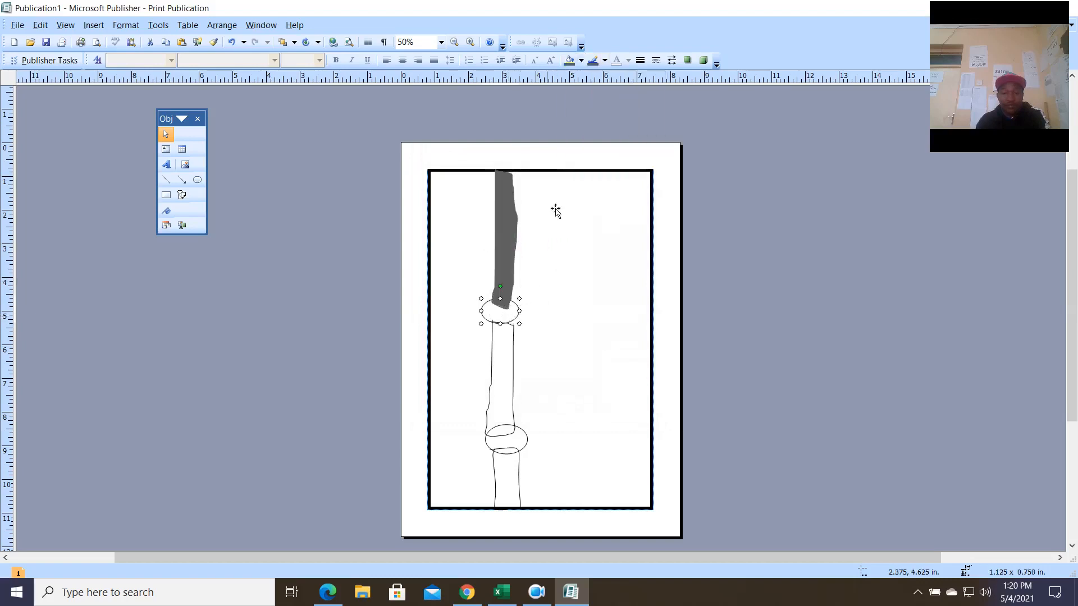
pyautogui.click(570, 61)
pyautogui.click(513, 359)
pyautogui.click(569, 61)
pyautogui.click(518, 446)
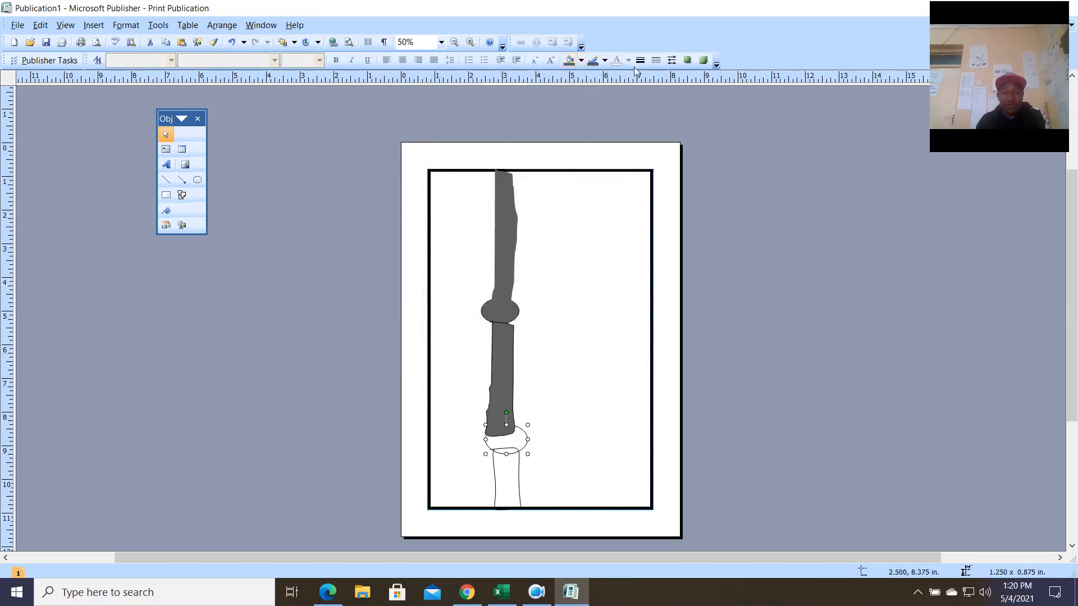
pyautogui.click(570, 61)
pyautogui.click(513, 473)
pyautogui.click(570, 63)
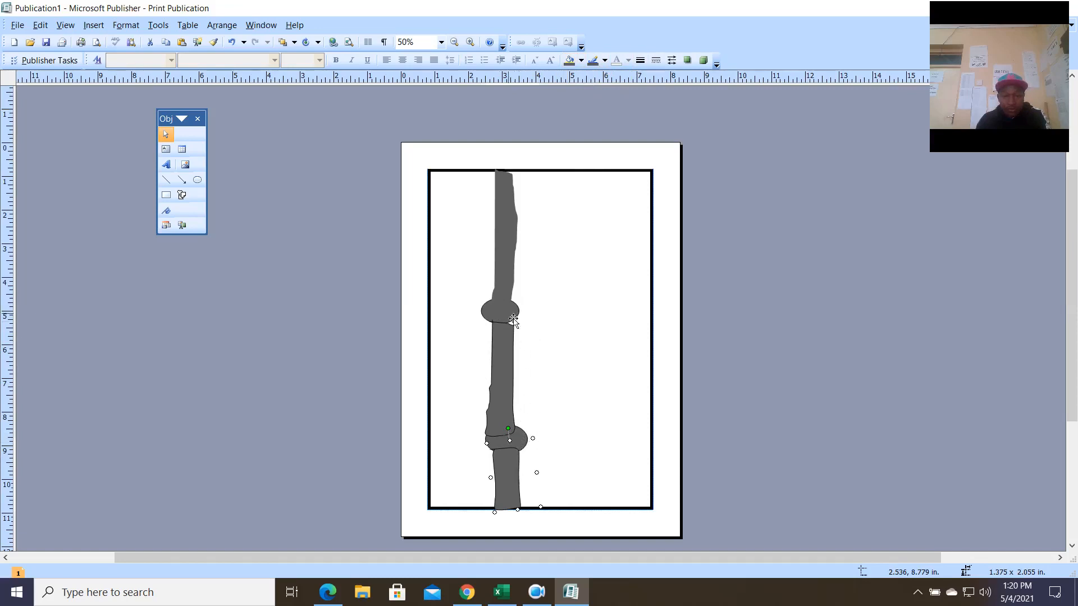
# Resize the middle road strip to about 0.63 x 3.63 in, with its upper end inside the upper oval.
pyautogui.click(511, 342)
pyautogui.moveTo(499, 320); pyautogui.dragTo(499, 315)
pyautogui.moveTo(490, 442); pyautogui.dragTo(504, 444)
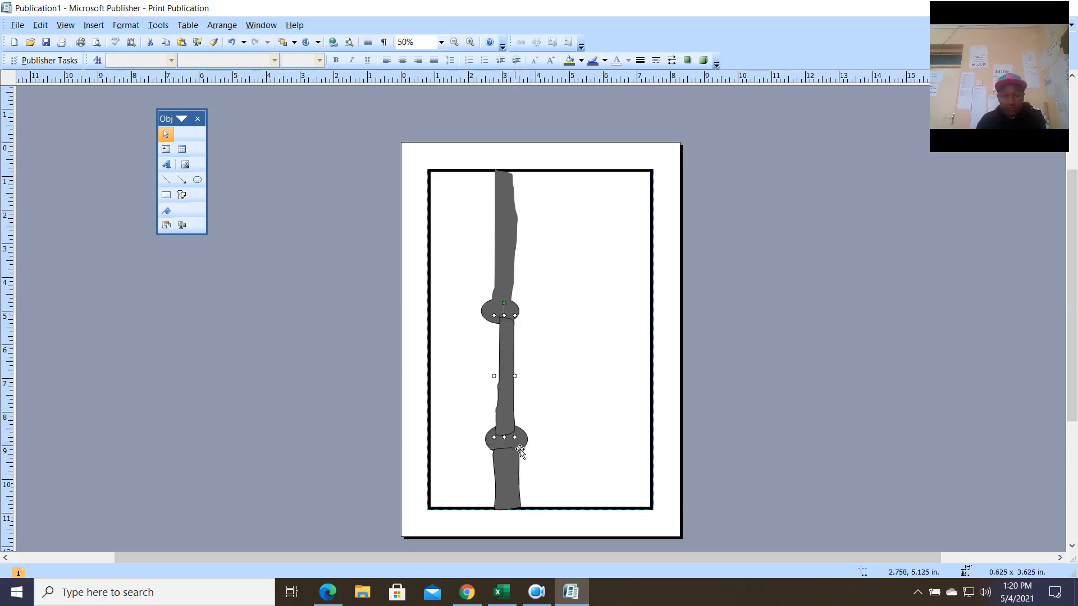
# Narrow the bottom road strip to about 1.15 in wide and move the middle strip to about 2.63, 5.00 in.
pyautogui.click(511, 463)
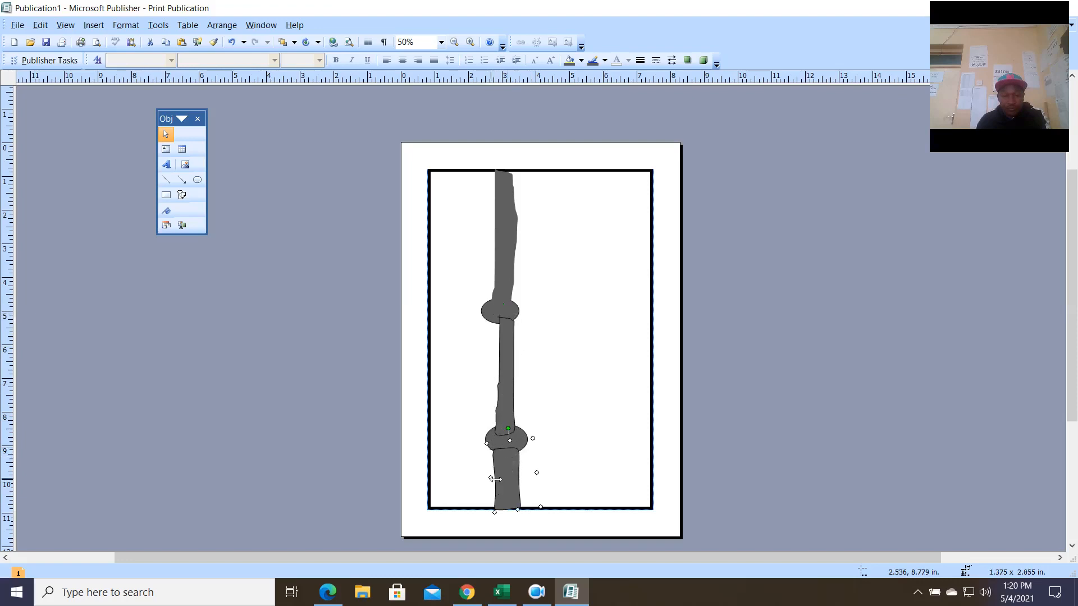
pyautogui.moveTo(501, 485); pyautogui.dragTo(513, 476)
pyautogui.moveTo(507, 352); pyautogui.dragTo(500, 348)
pyautogui.moveTo(512, 377); pyautogui.dragTo(507, 362)
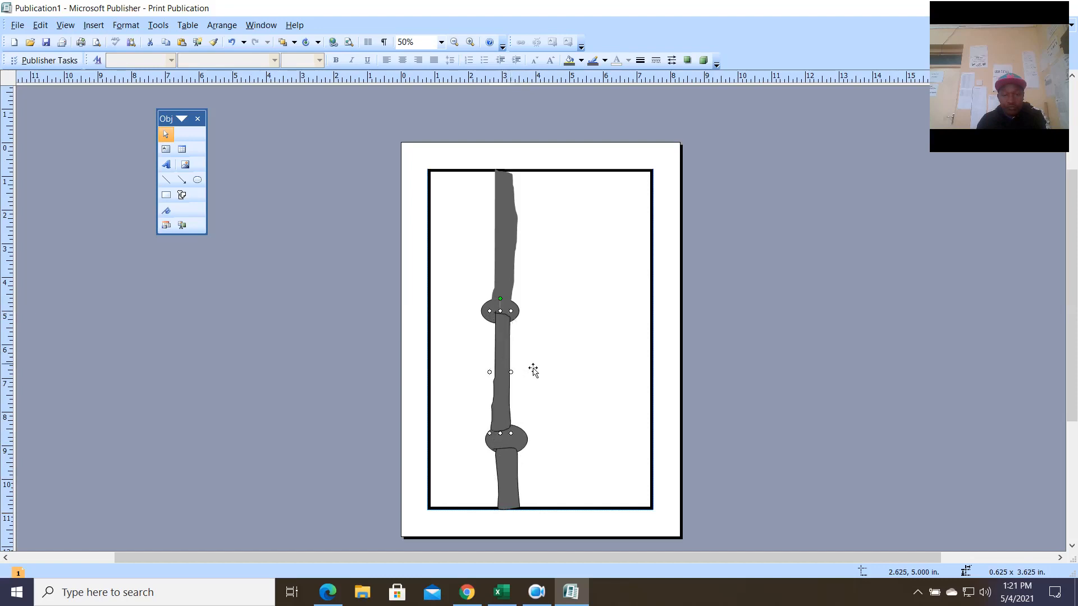
# Resize the upper road strip to about 0.65 x 4.21 in so it runs from the border's top edge into the upper oval.
pyautogui.click(512, 269)
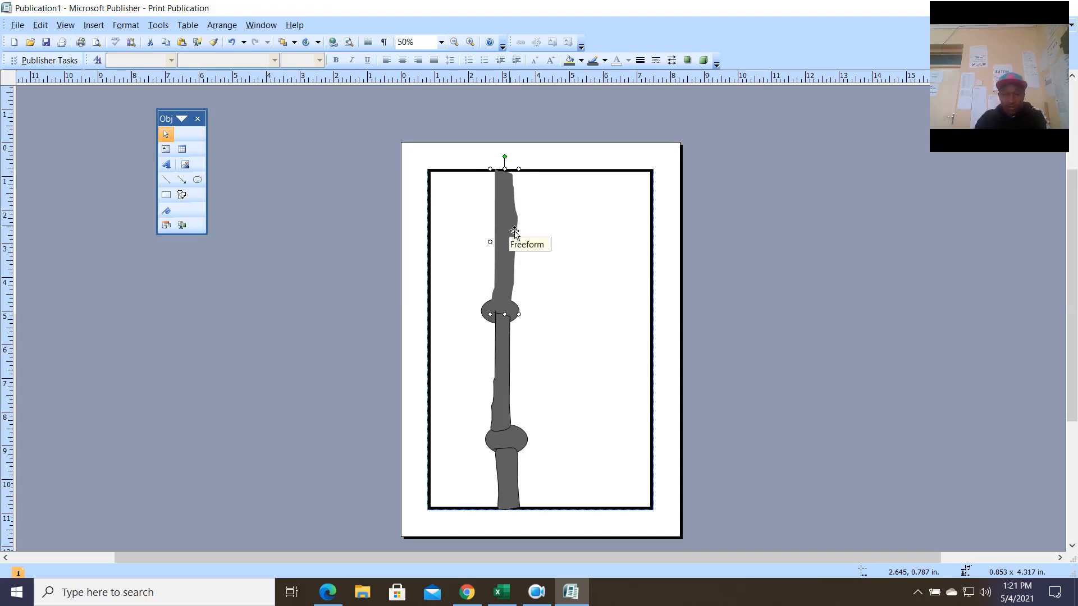
pyautogui.moveTo(519, 169); pyautogui.dragTo(469, 181)
pyautogui.moveTo(490, 226); pyautogui.dragTo(499, 214)
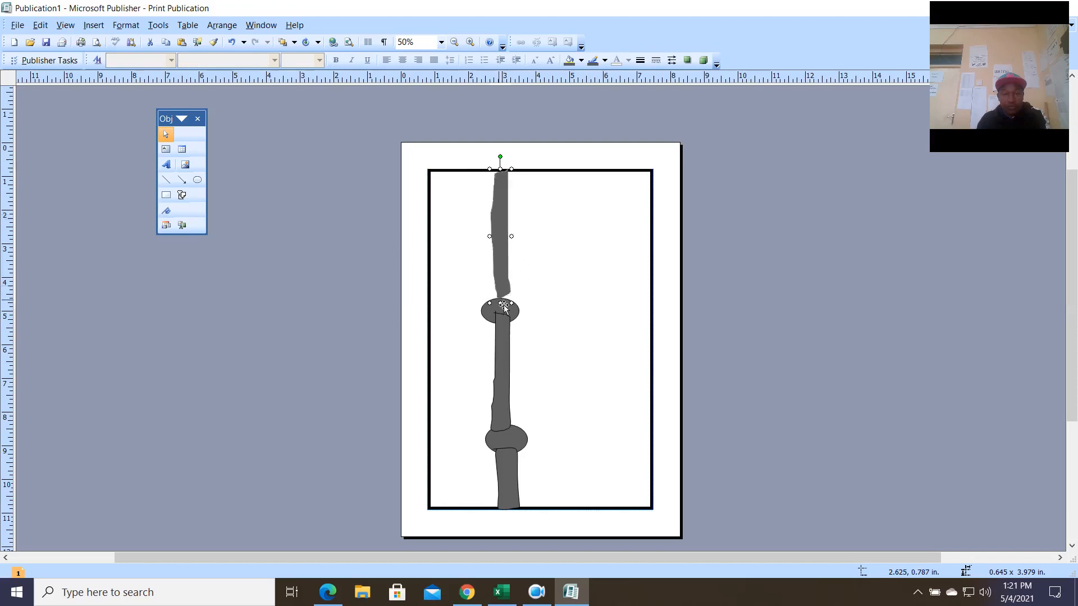
pyautogui.moveTo(508, 313); pyautogui.dragTo(505, 317)
# Send the middle and bottom road strips to the back, behind the two ovals.
pyautogui.click(505, 334)
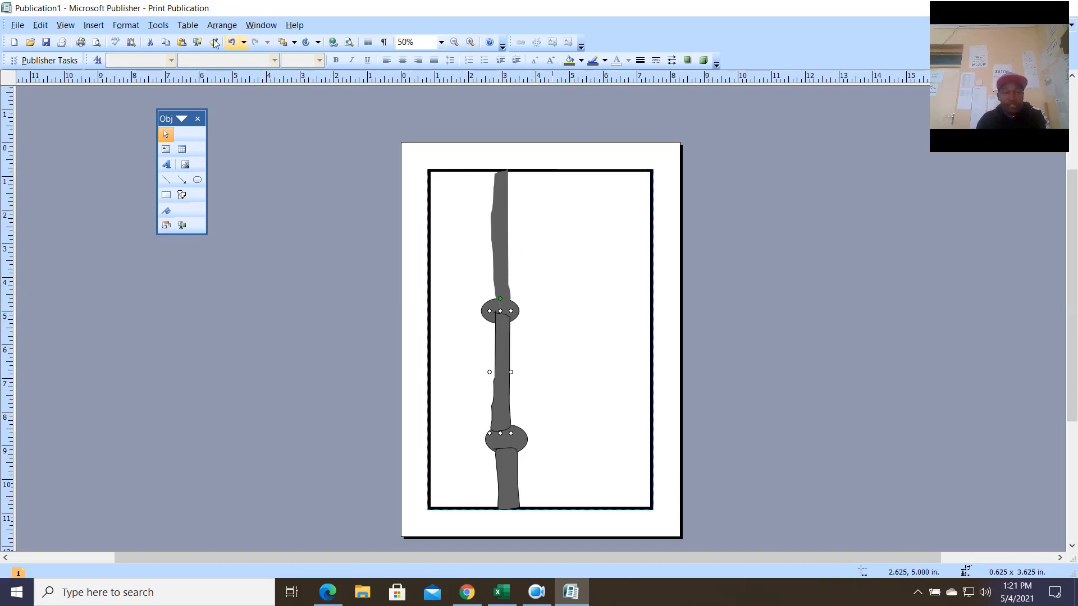
pyautogui.rightClick(509, 362)
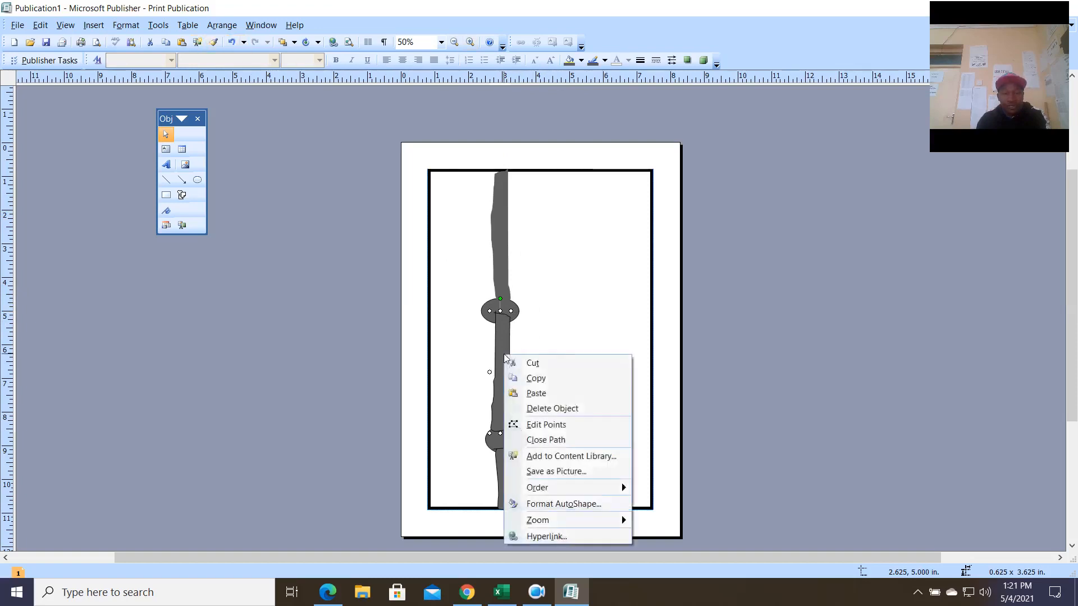
pyautogui.moveTo(592, 491)
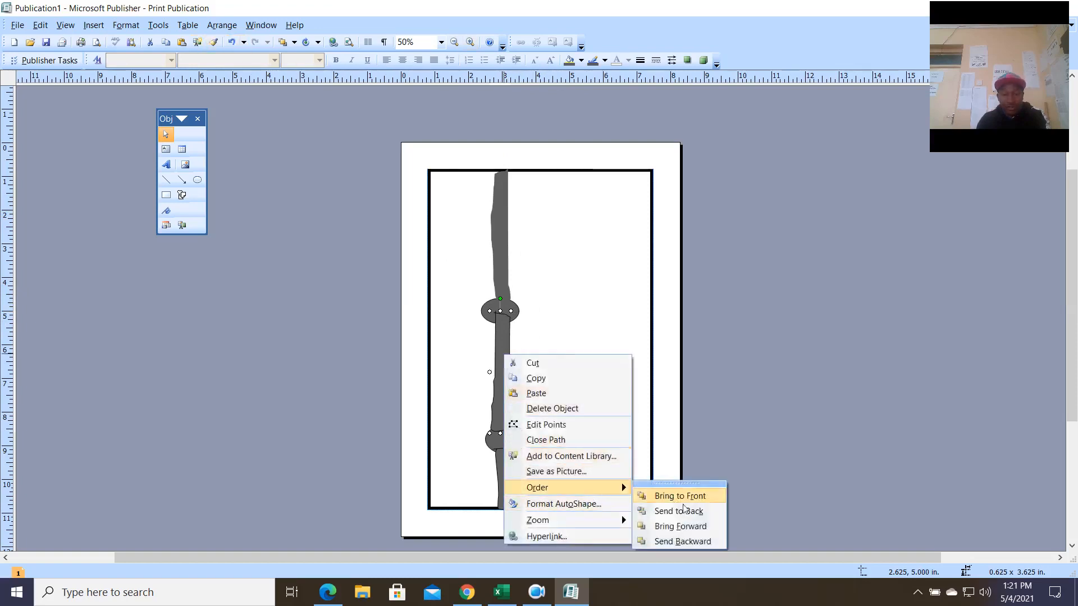
pyautogui.click(680, 510)
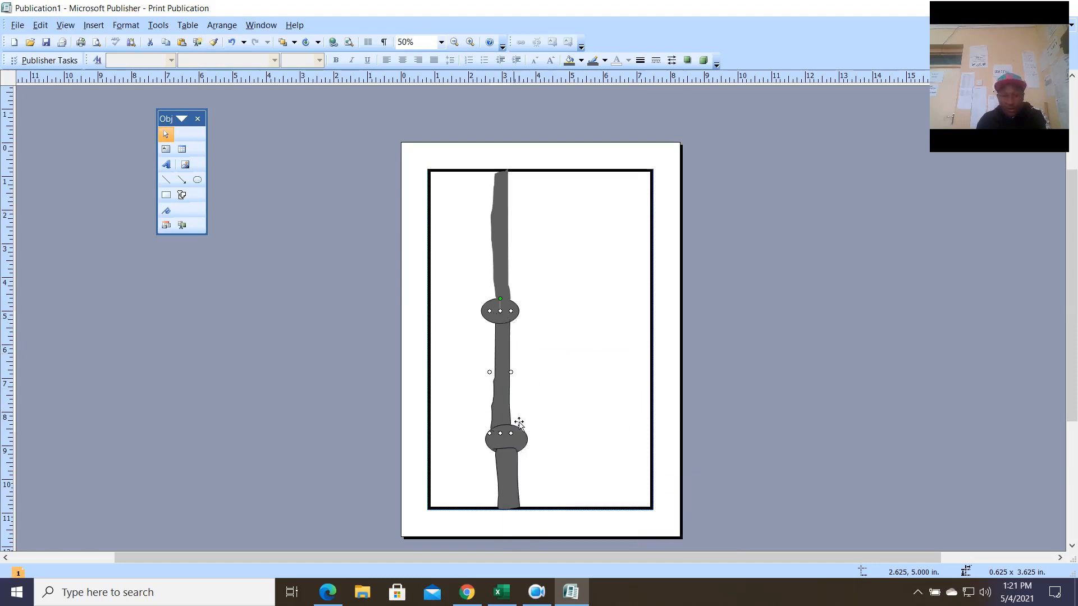
pyautogui.rightClick(510, 458)
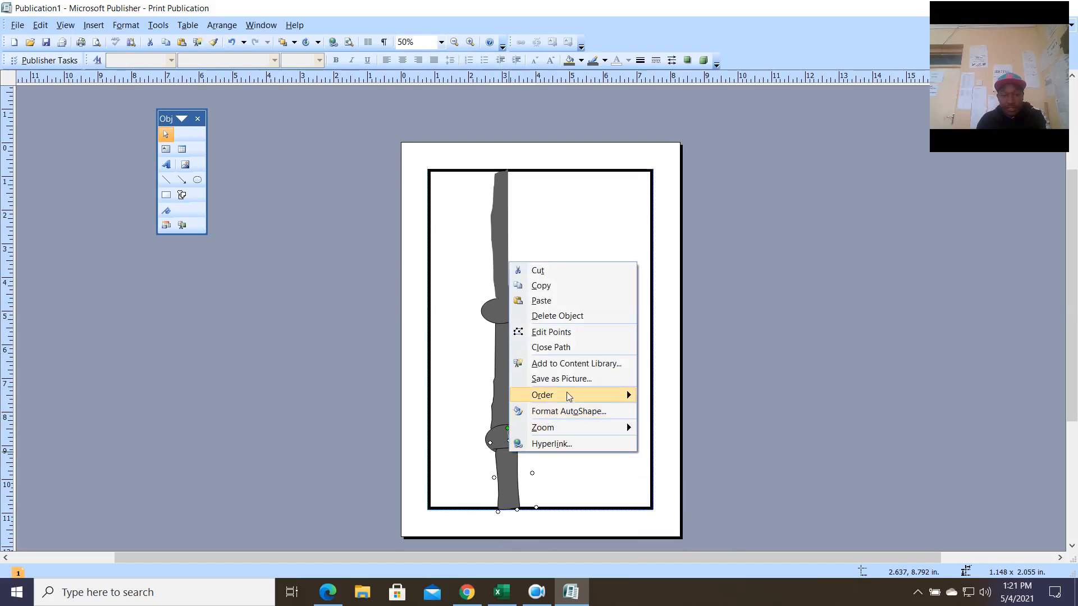
pyautogui.moveTo(572, 395)
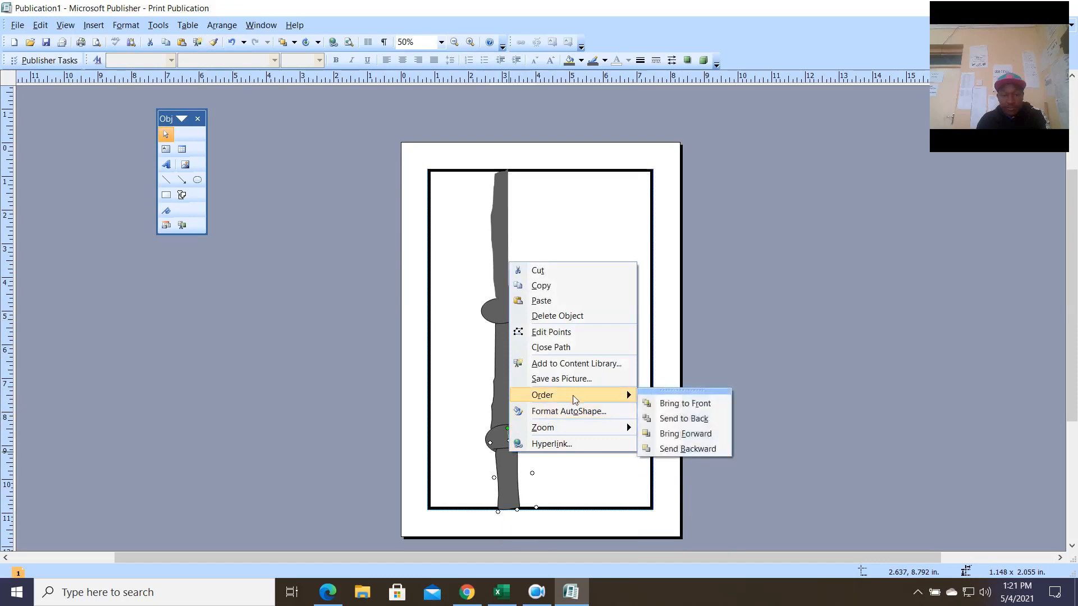
pyautogui.click(683, 418)
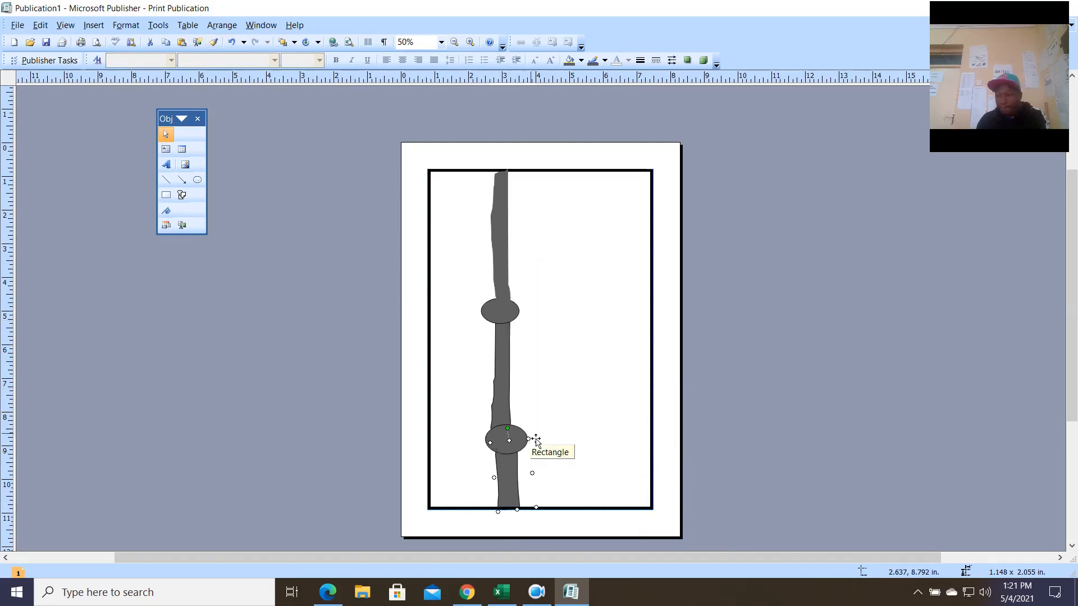
# Stretch the lower end of the middle road strip slightly deeper into the lower oval.
pyautogui.click(506, 423)
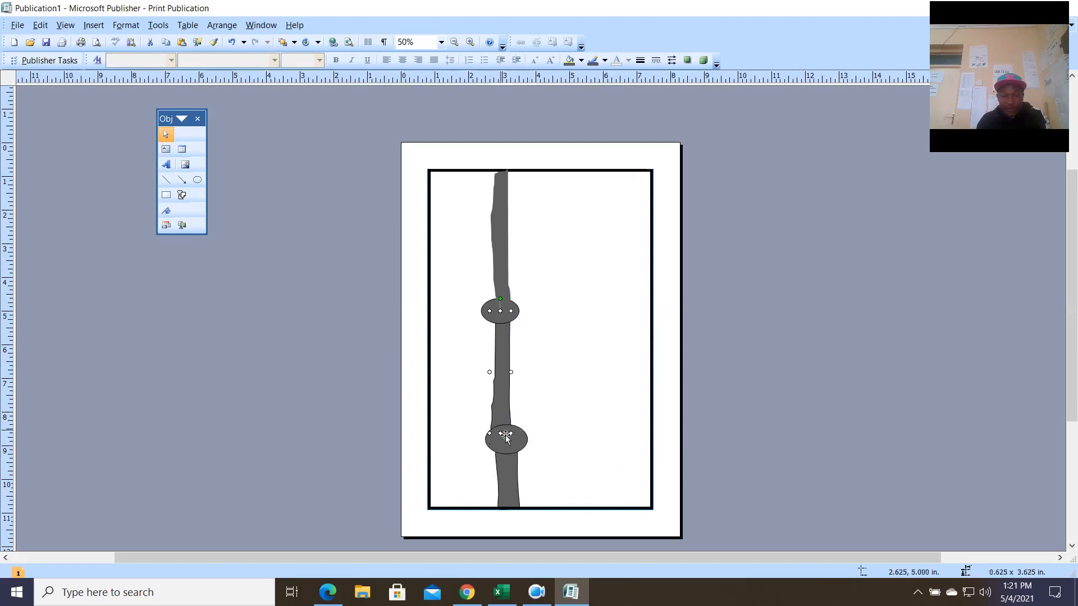
pyautogui.moveTo(510, 437); pyautogui.dragTo(510, 440)
pyautogui.click(524, 337)
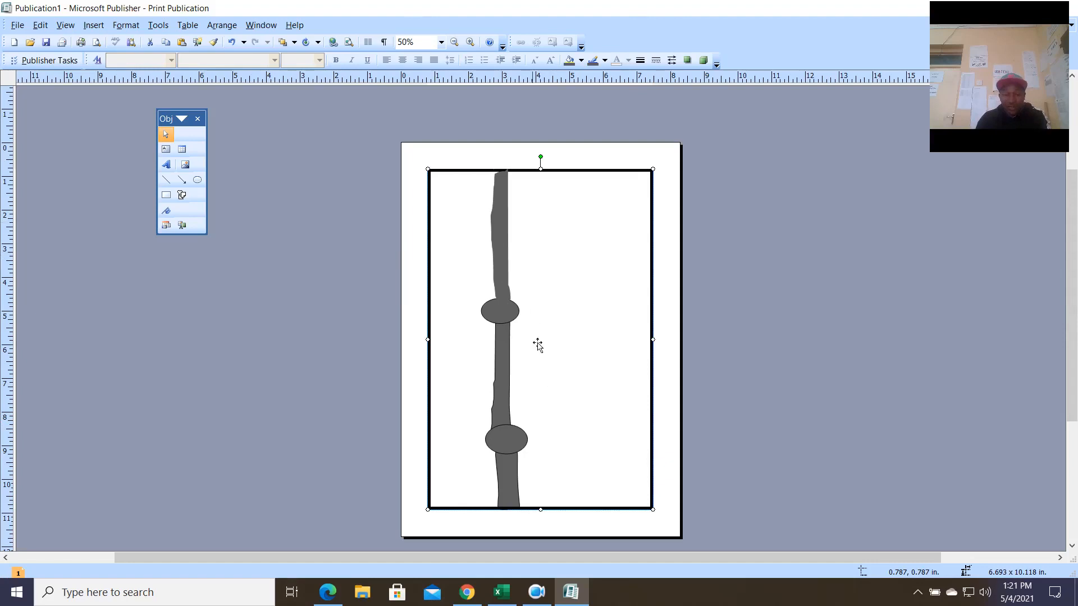
pyautogui.click(508, 251)
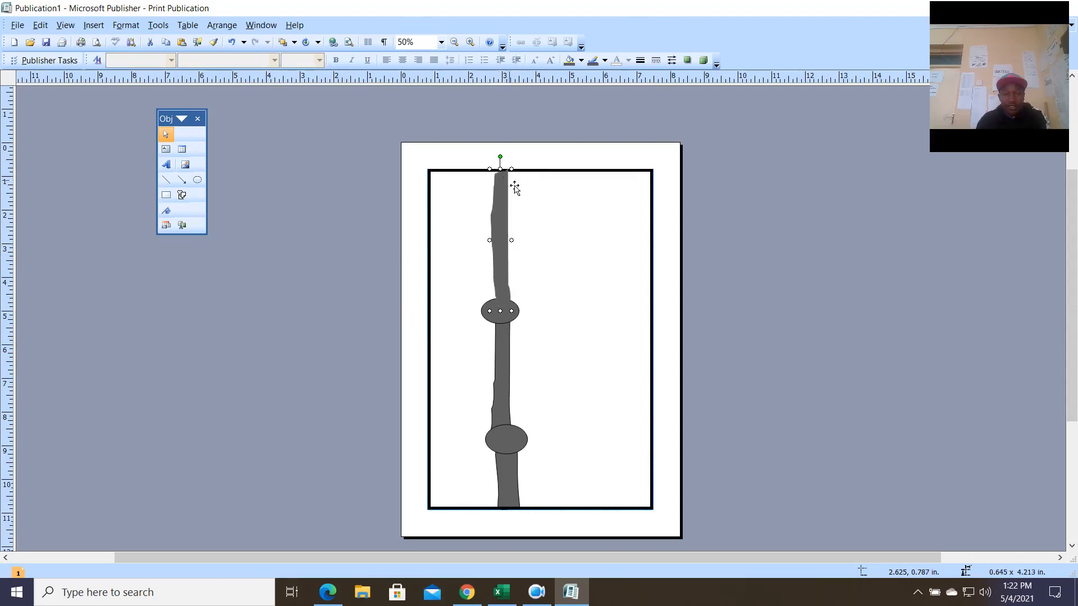
pyautogui.click(542, 301)
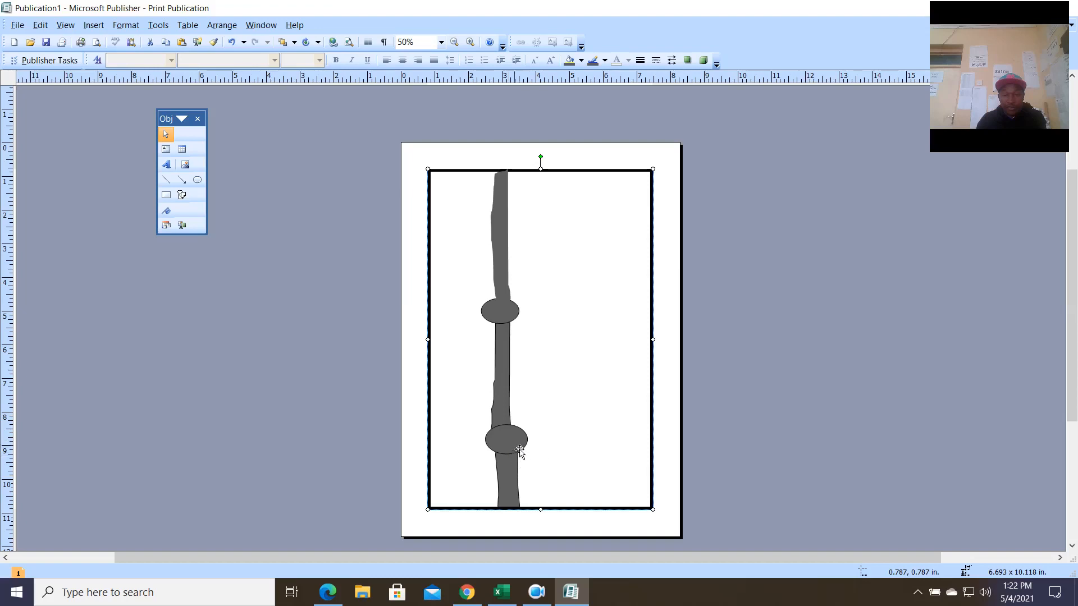
# Group the three road strips and the two ovals into one object.
pyautogui.click(516, 494)
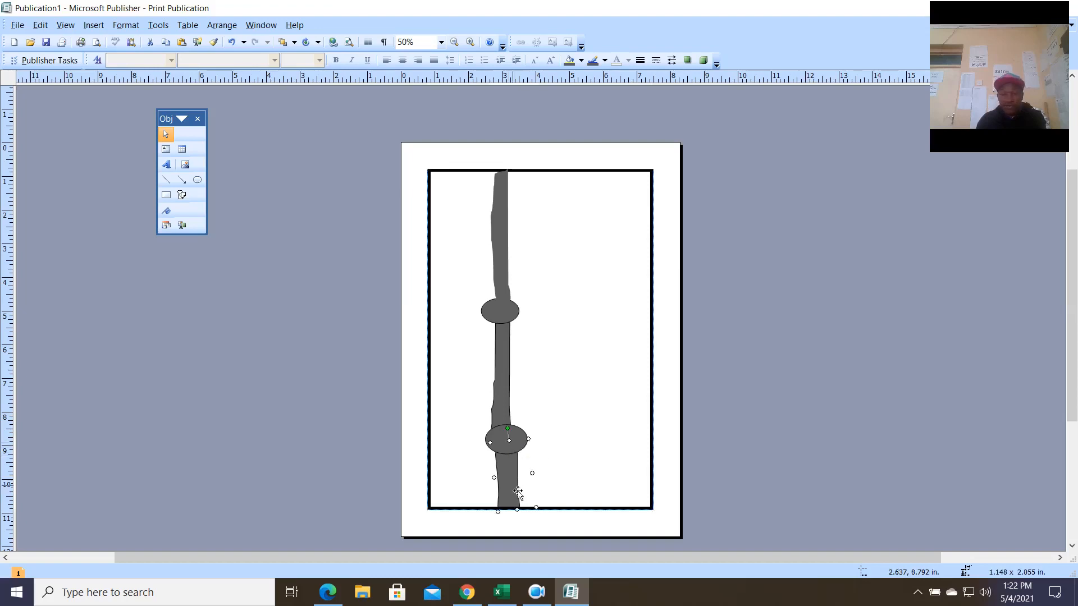
pyautogui.keyDown('shift'); pyautogui.click(512, 444); pyautogui.keyUp('shift')
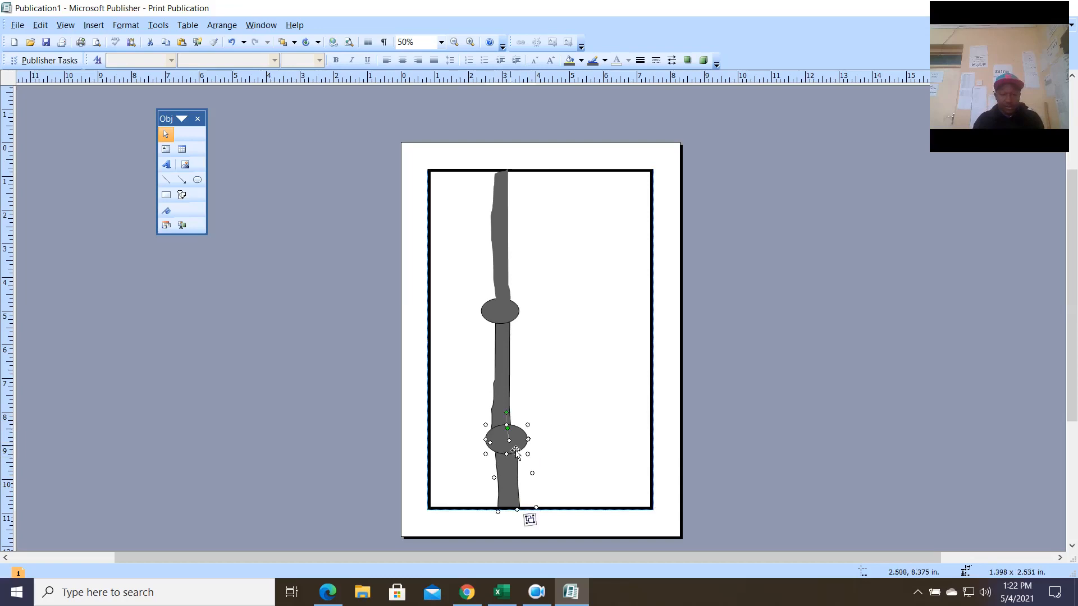
pyautogui.keyDown('shift'); pyautogui.click(505, 359); pyautogui.keyUp('shift')
pyautogui.keyDown('shift'); pyautogui.click(514, 312); pyautogui.keyUp('shift')
pyautogui.keyDown('shift'); pyautogui.click(501, 260); pyautogui.keyUp('shift')
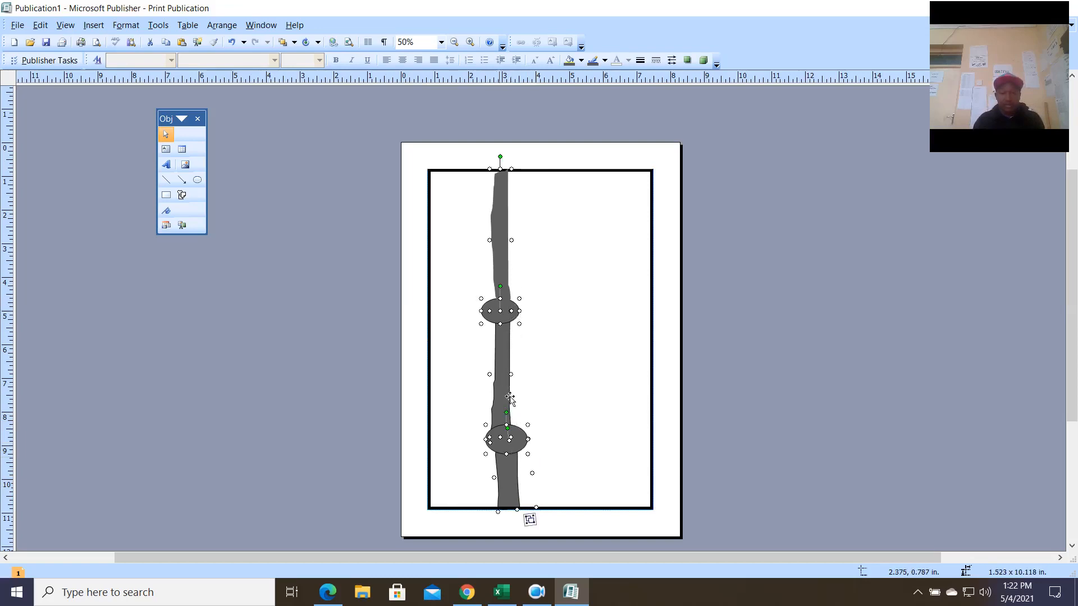
pyautogui.click(530, 519)
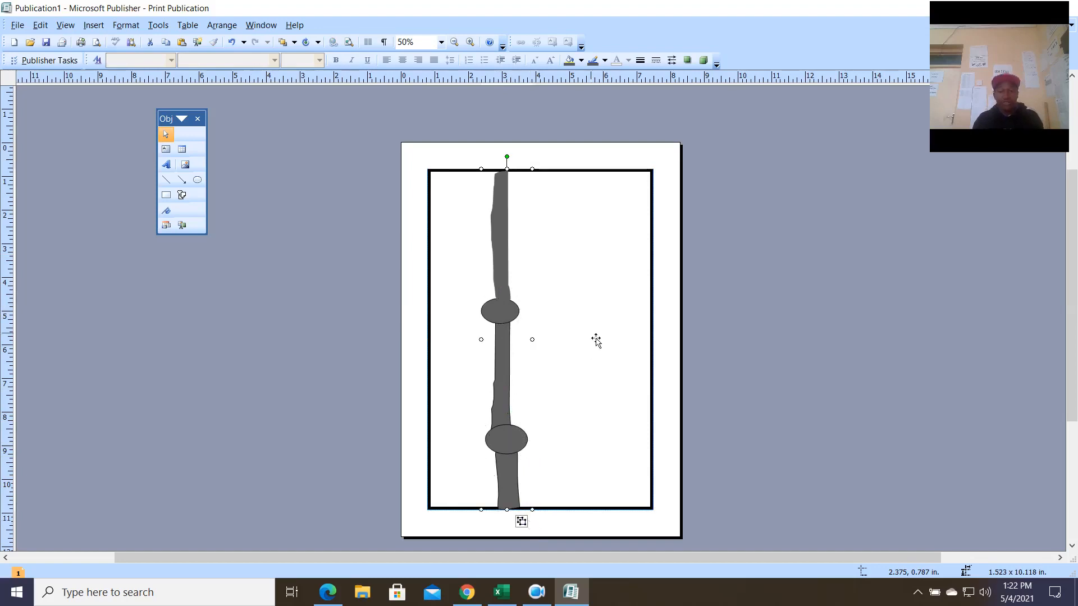
# Fill the grouped road with a dense dotted pattern using dark grey foreground and white background.
pyautogui.click(581, 61)
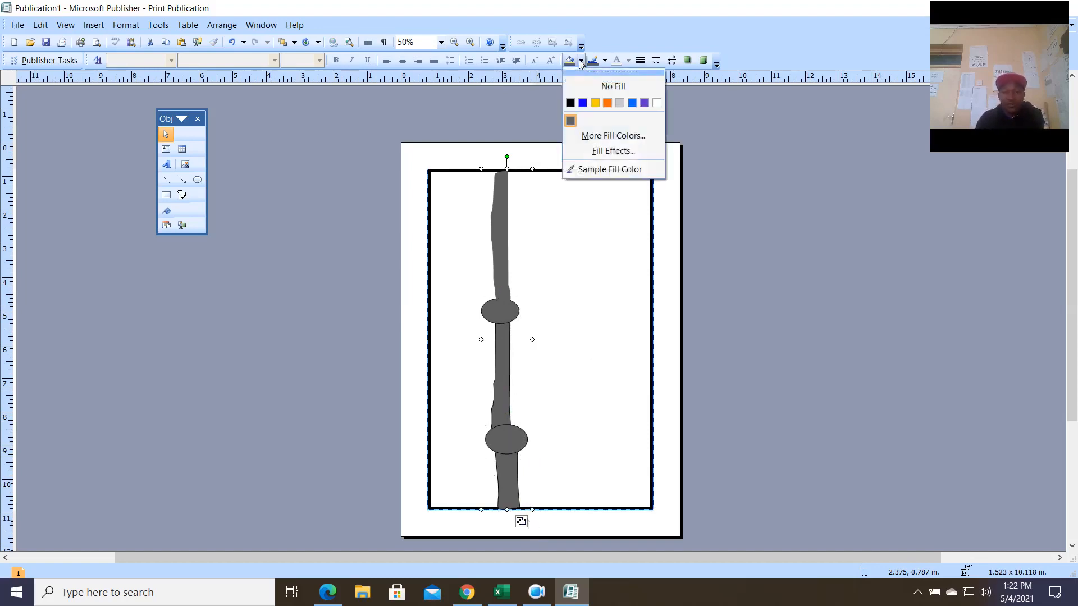
pyautogui.click(628, 155)
pyautogui.click(513, 157)
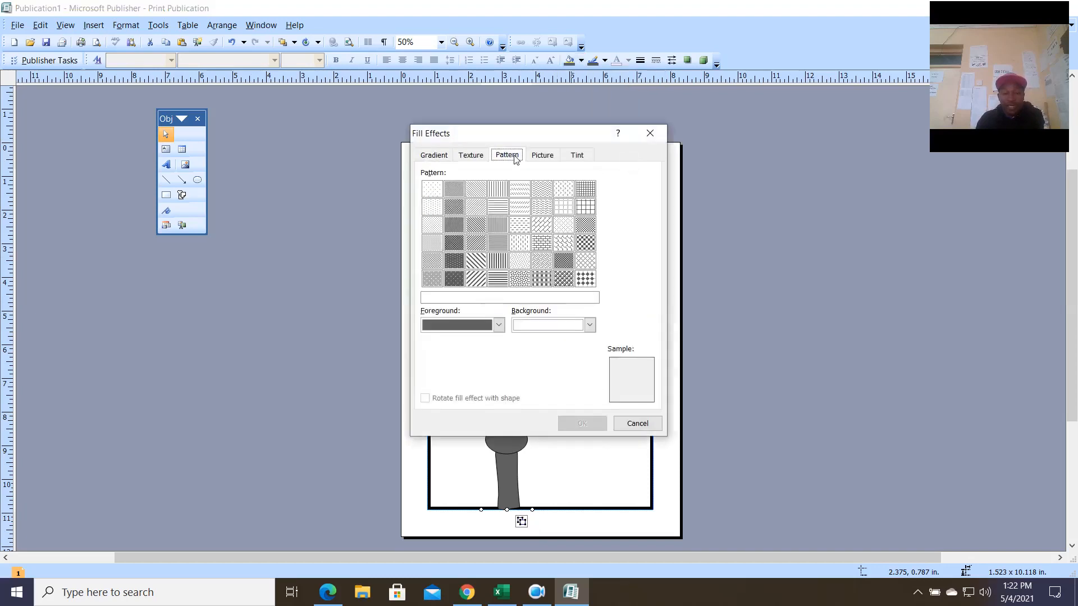
pyautogui.click(457, 231)
pyautogui.click(578, 424)
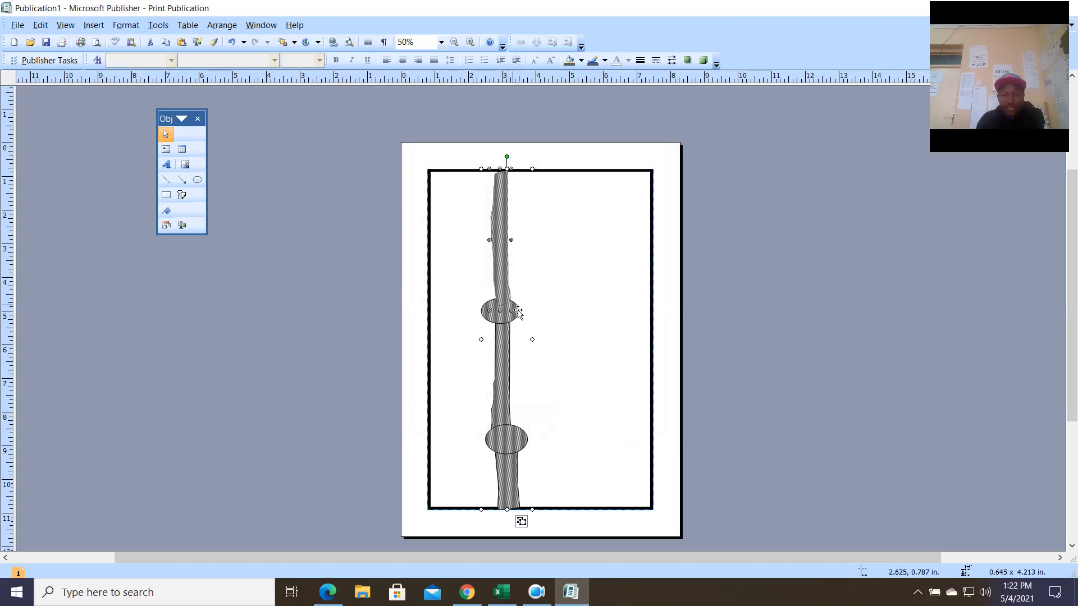
pyautogui.click(557, 314)
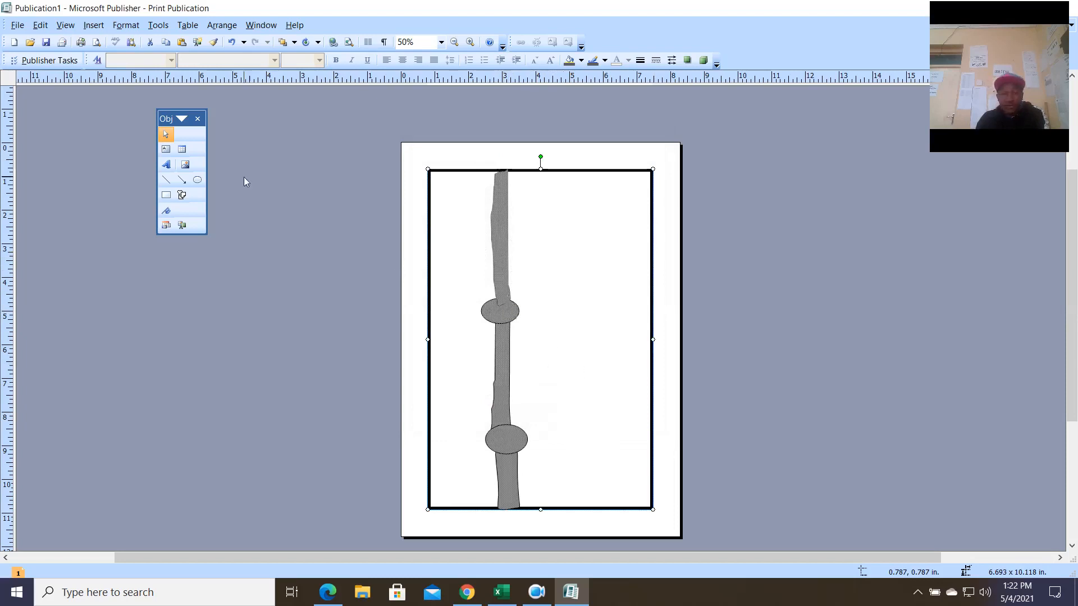
# Try twice to scribble a road strip from the upper oval to the border's right edge, discarding both attempts.
pyautogui.click(188, 202)
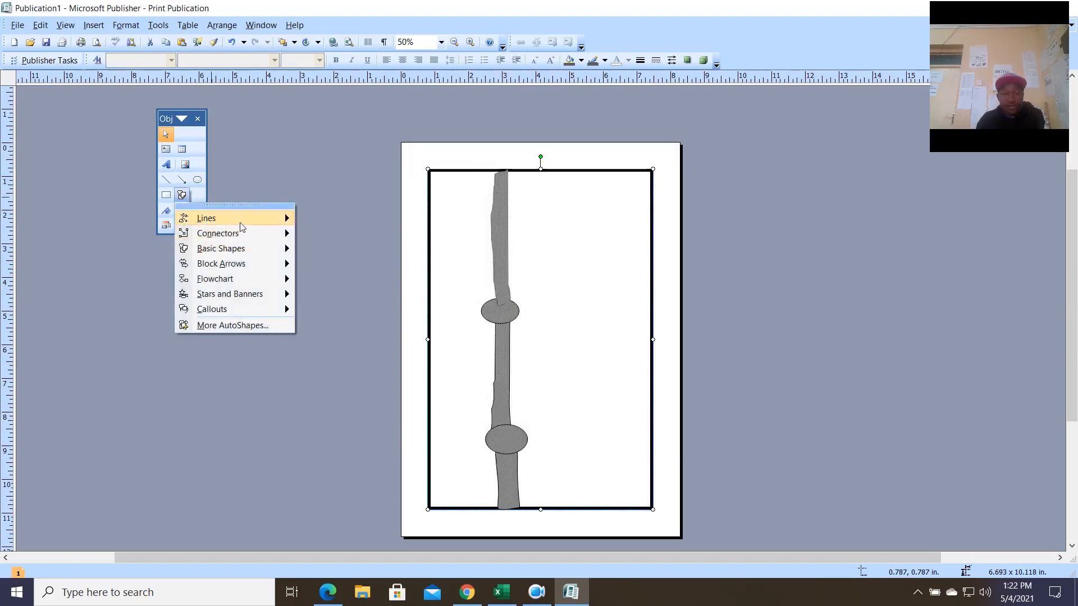
pyautogui.moveTo(241, 226)
pyautogui.click(335, 241)
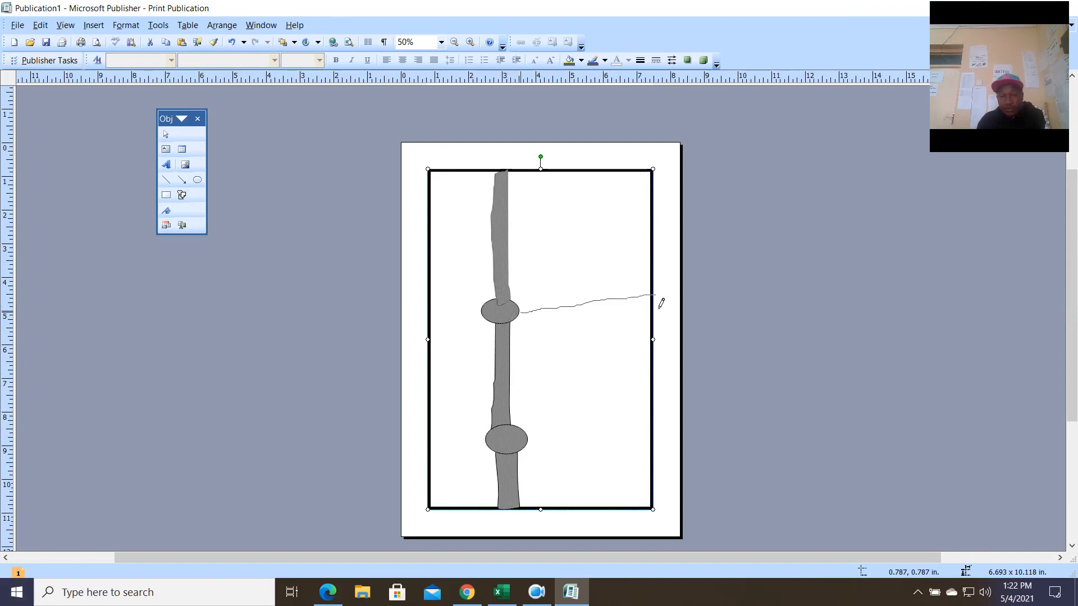
pyautogui.press('Delete')
pyautogui.click(181, 195)
pyautogui.moveTo(235, 222)
pyautogui.click(334, 241)
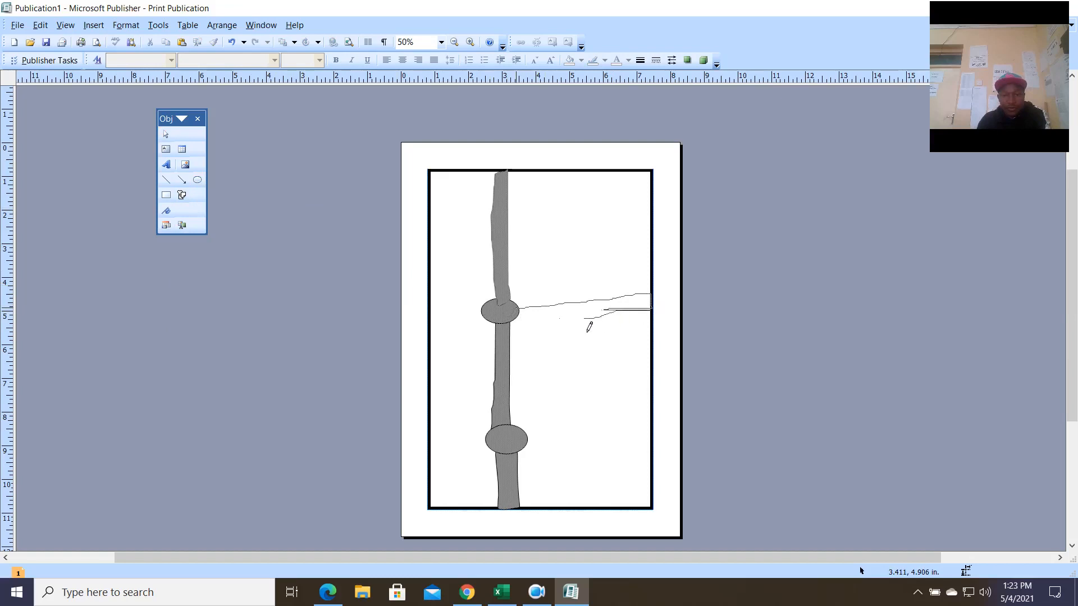
pyautogui.press('Escape')
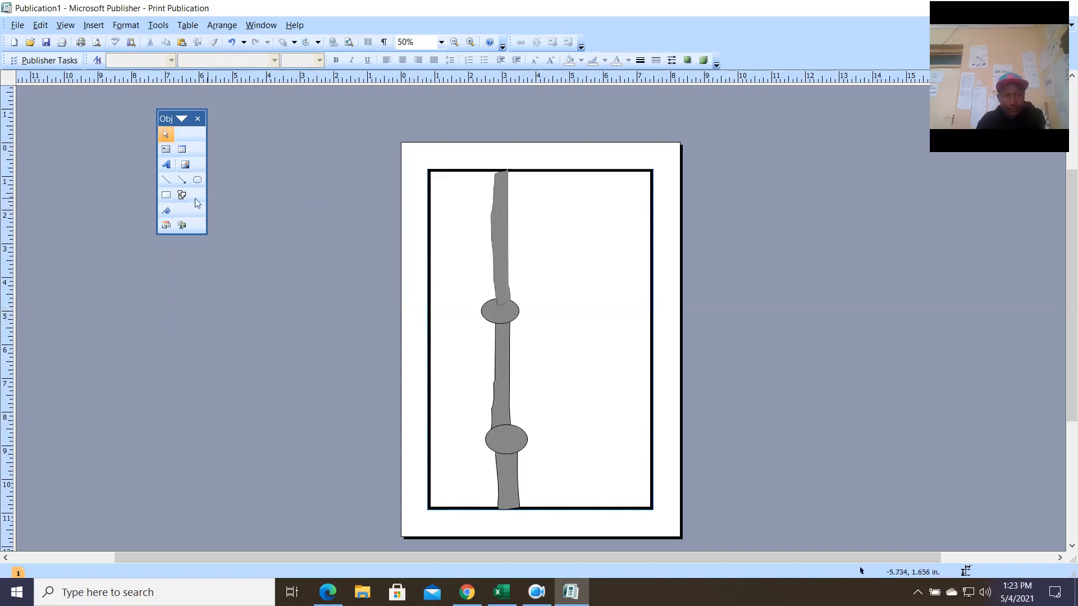
# Scribble a closed road strip about 4.07 in long from the upper oval to the border's right edge and reduce its height to about 0.45 in.
pyautogui.click(183, 196)
pyautogui.moveTo(258, 219)
pyautogui.click(336, 233)
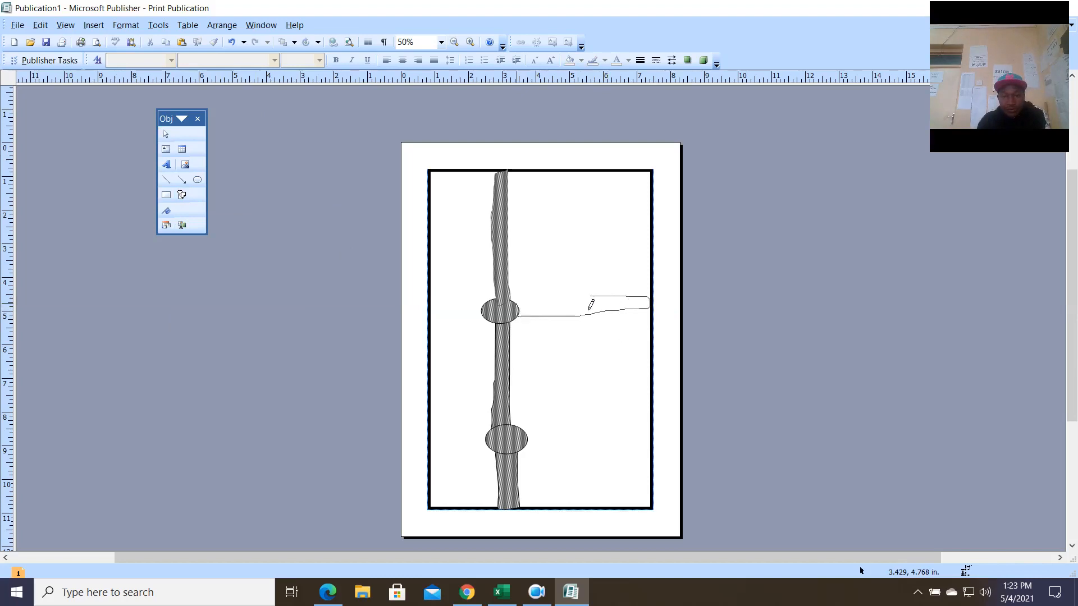
pyautogui.click(517, 310)
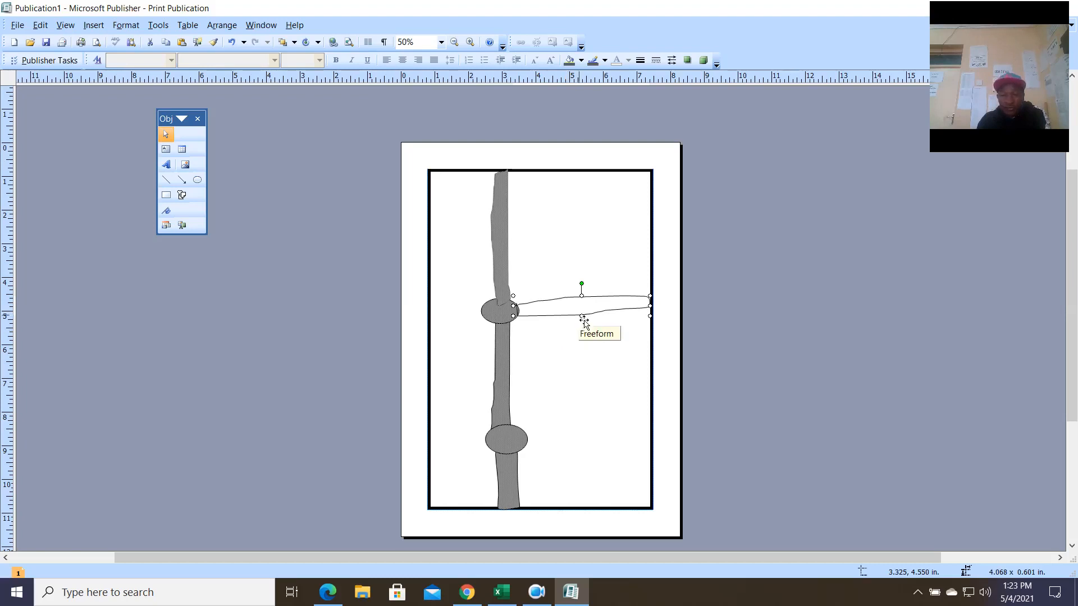
pyautogui.moveTo(582, 316); pyautogui.dragTo(581, 310)
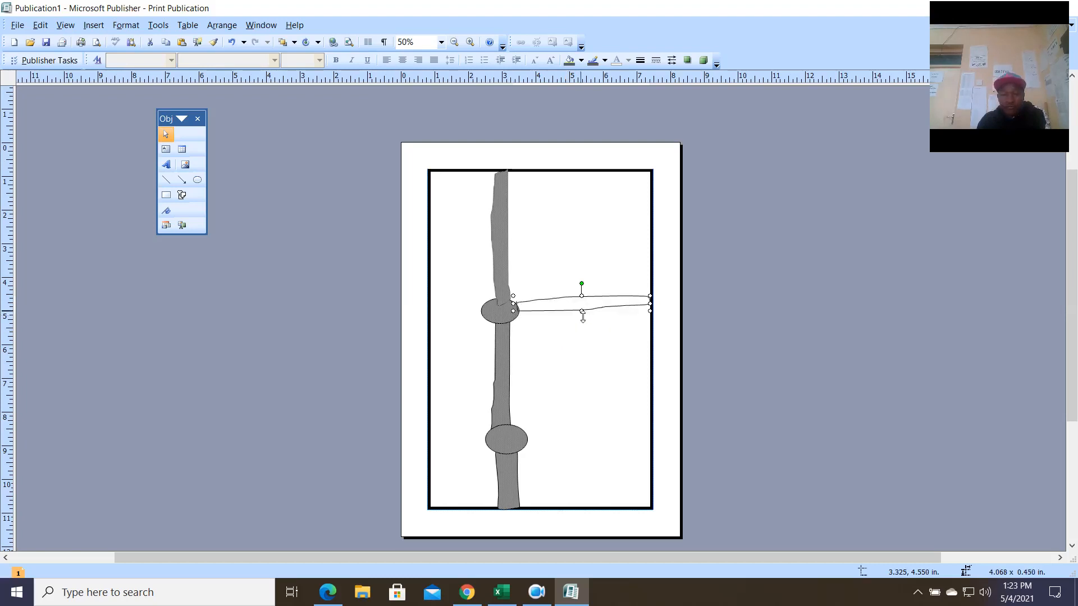
# Fill the road strip running from the upper oval to the border's right edge with the 60% pattern, dark grey on white.
pyautogui.click(566, 61)
pyautogui.click(582, 61)
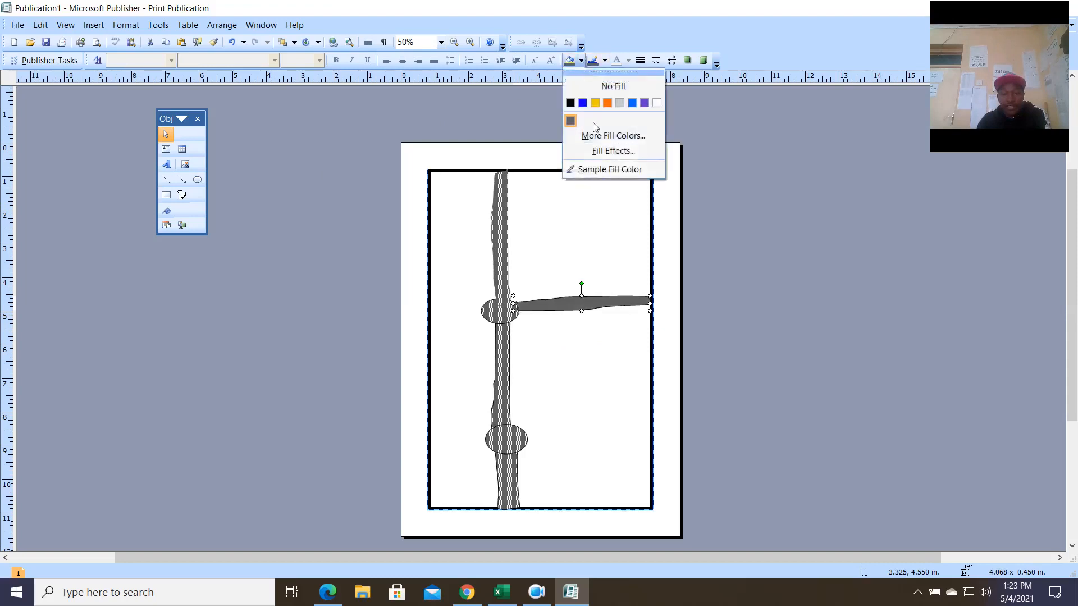
pyautogui.click(611, 152)
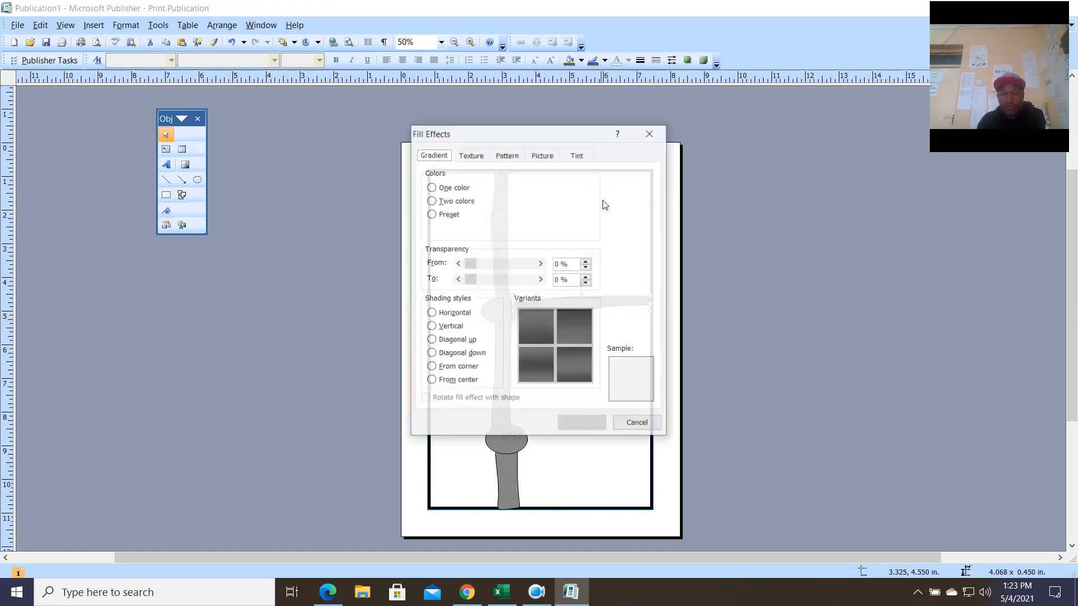
pyautogui.click(507, 155)
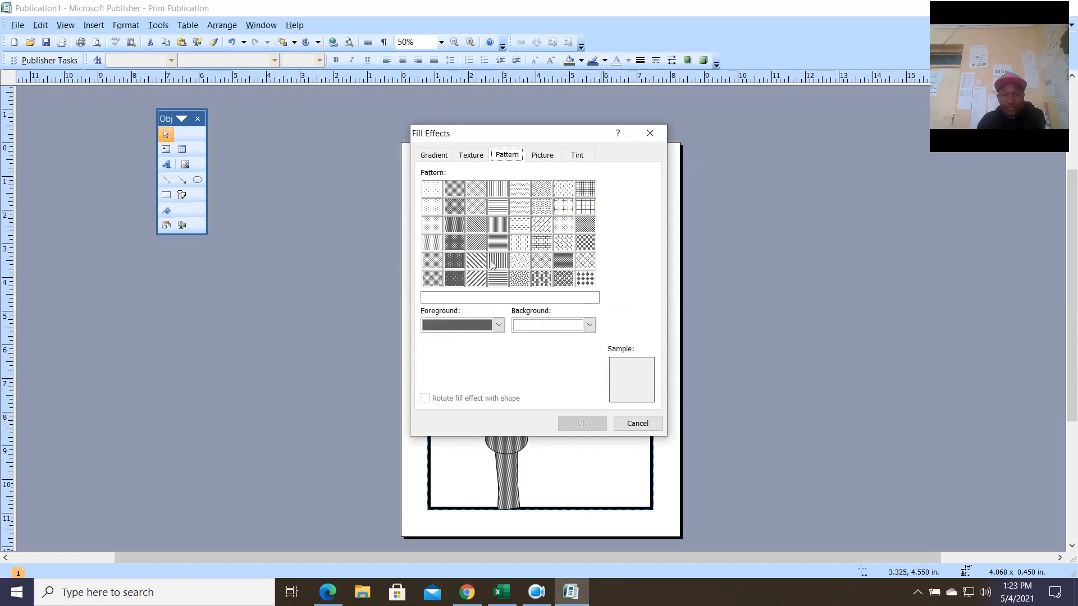
pyautogui.click(461, 212)
pyautogui.click(582, 426)
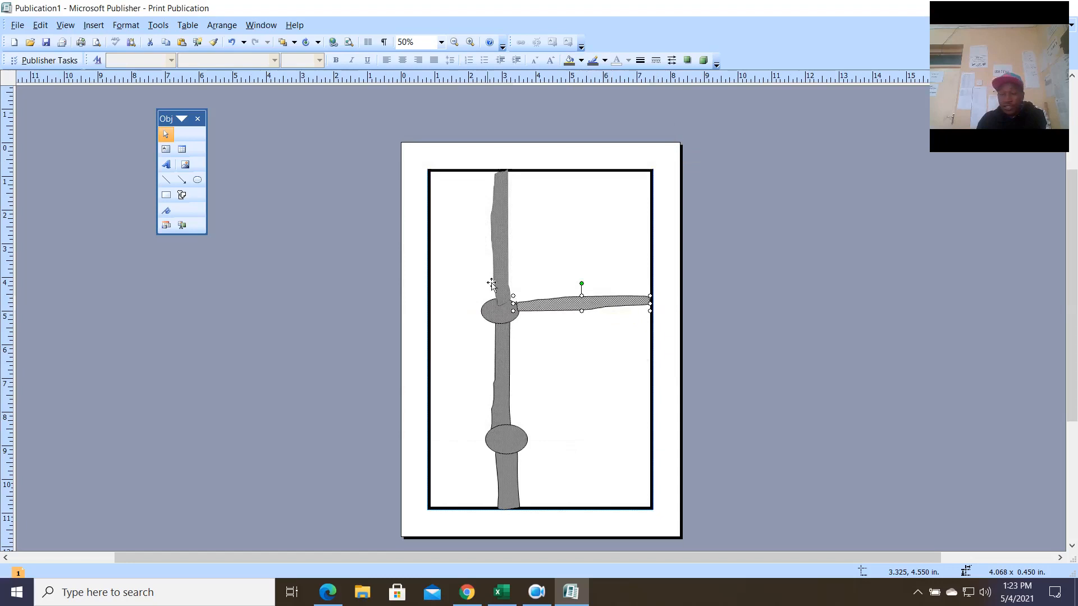
# Scribble a closed road strip about 2.01 in long and 0.70 in high between the border's left edge and the upper oval.
pyautogui.click(182, 195)
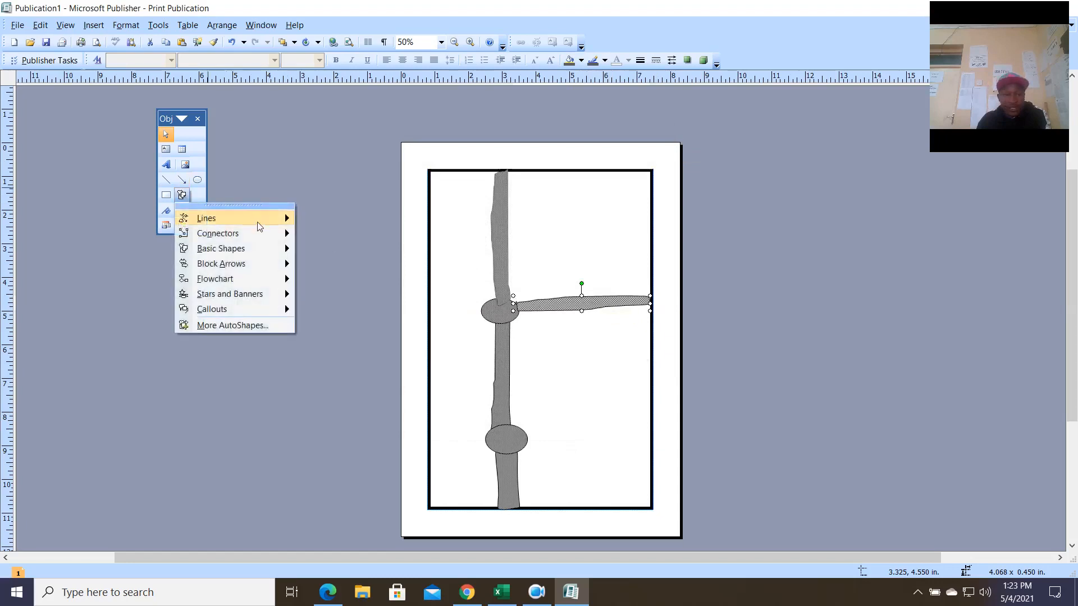
pyautogui.moveTo(264, 220)
pyautogui.click(336, 242)
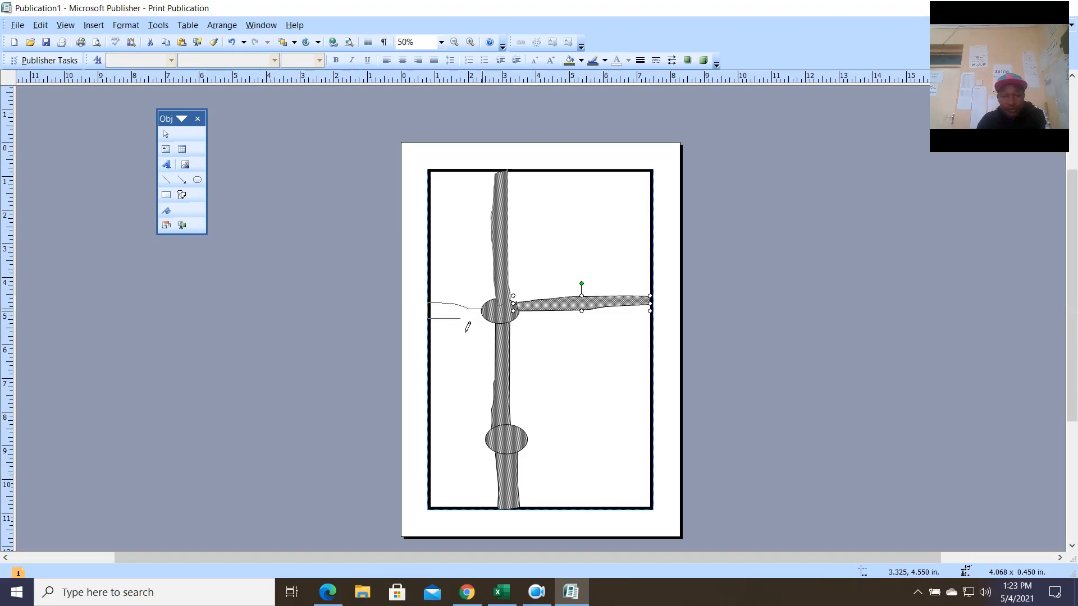
pyautogui.moveTo(486, 327); pyautogui.dragTo(491, 323)
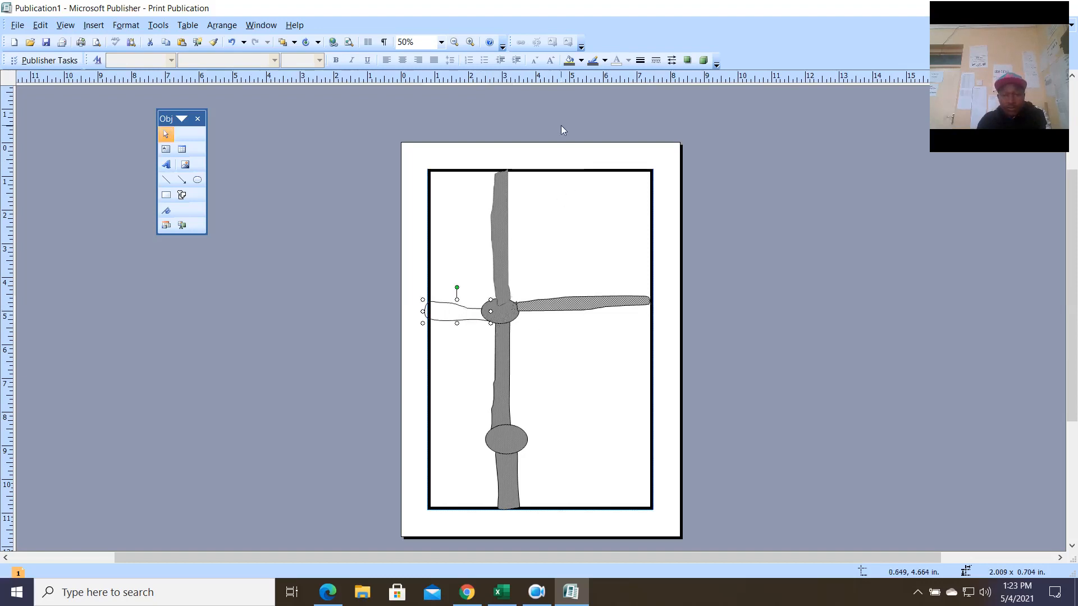
# Fill the upper-left road strip with the 60% pattern, using dark grey foreground and white background.
pyautogui.click(578, 63)
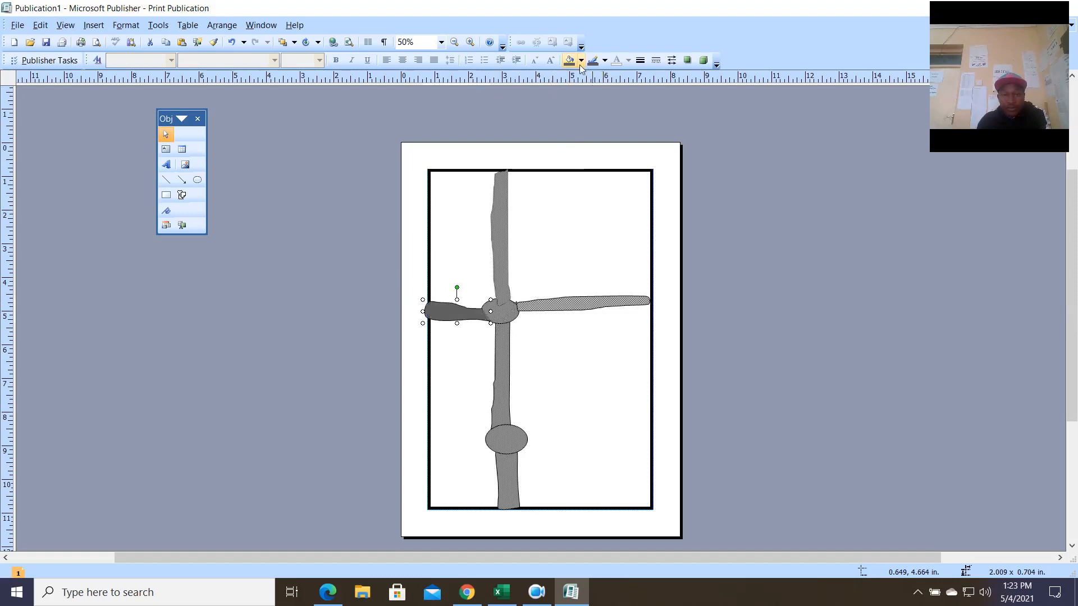
pyautogui.click(581, 61)
pyautogui.click(617, 151)
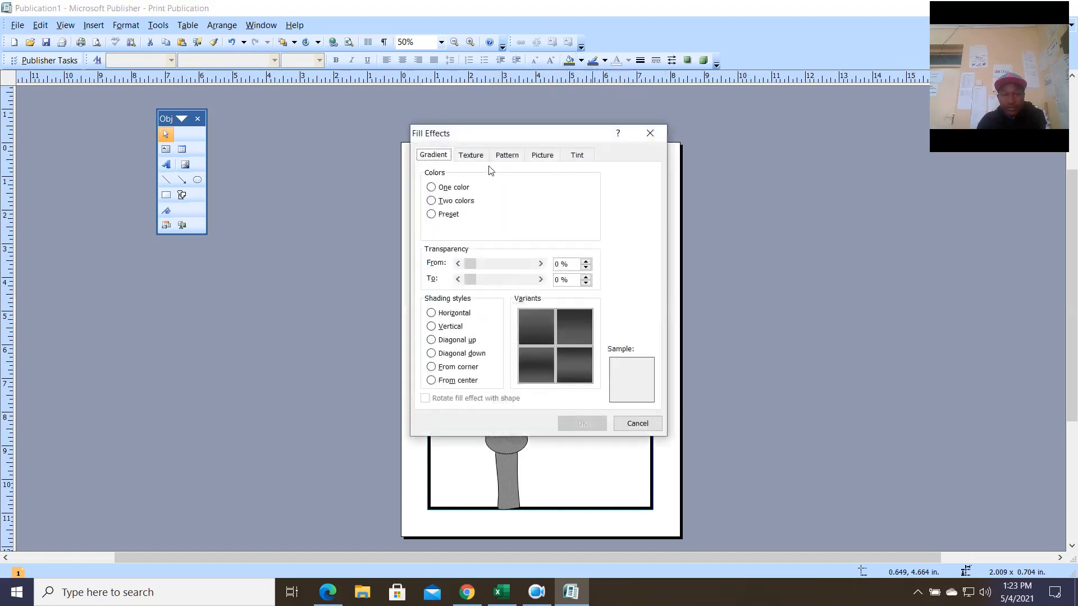
pyautogui.click(508, 157)
pyautogui.click(456, 208)
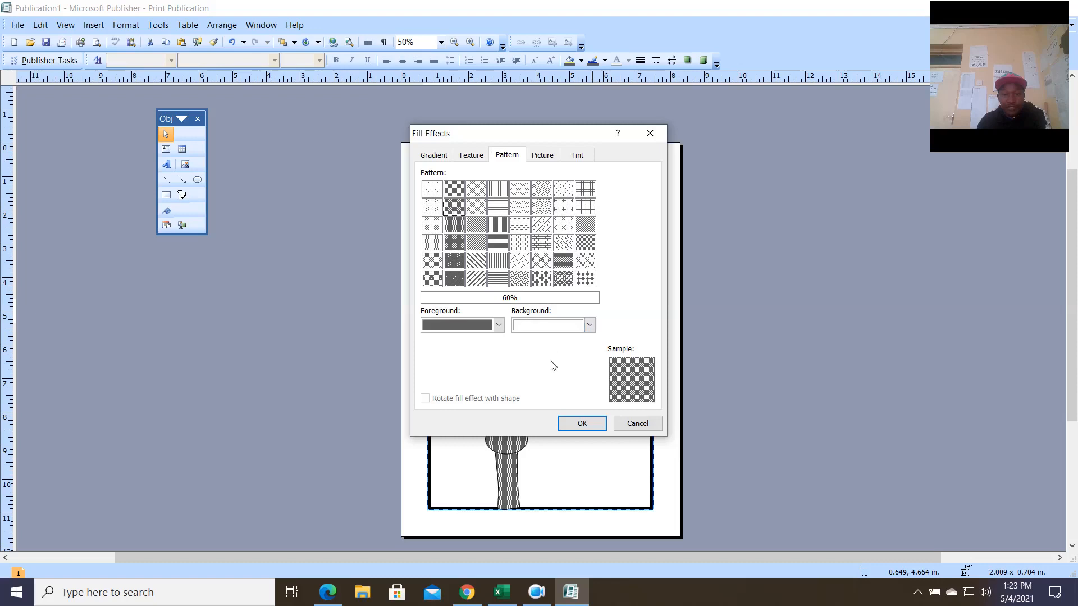
pyautogui.click(582, 423)
pyautogui.click(520, 345)
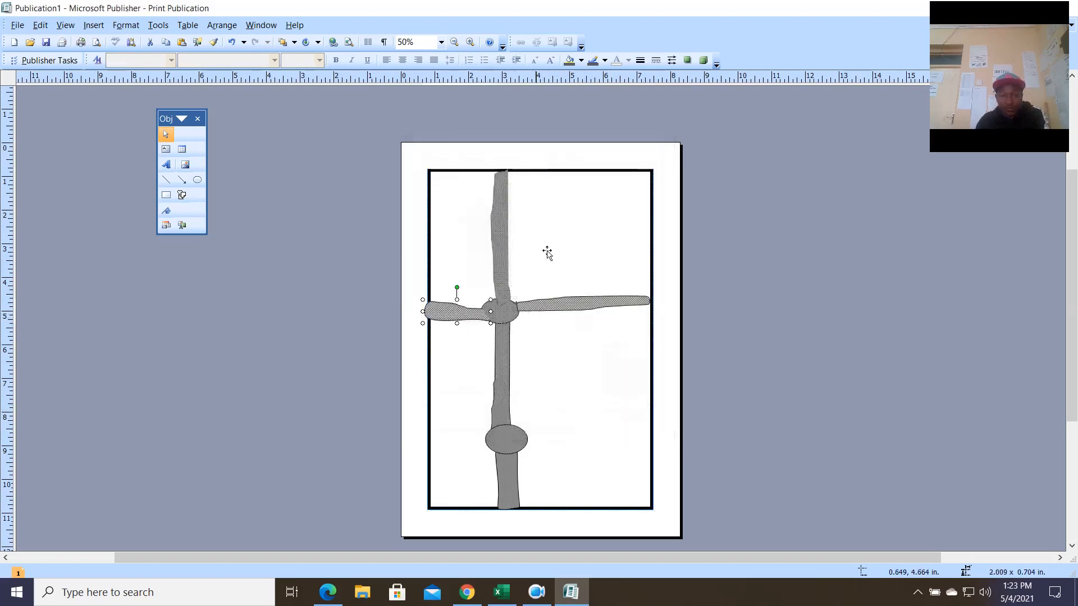
# Send the upper-left and upper-right road strips to the back, behind the upper oval.
pyautogui.rightClick(469, 315)
pyautogui.moveTo(549, 449)
pyautogui.click(634, 476)
pyautogui.rightClick(569, 306)
pyautogui.moveTo(629, 439)
pyautogui.click(722, 467)
pyautogui.click(592, 339)
# Shorten the upper-left road strip from its outer end to about 1.87 in so it stays inside the border.
pyautogui.click(439, 318)
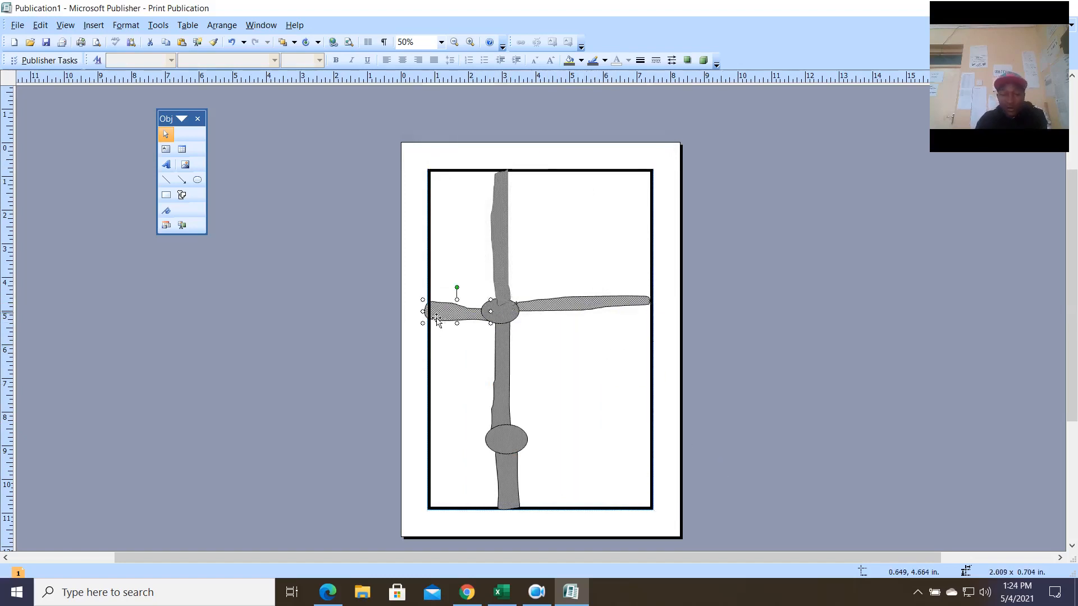
pyautogui.moveTo(428, 319); pyautogui.dragTo(438, 321)
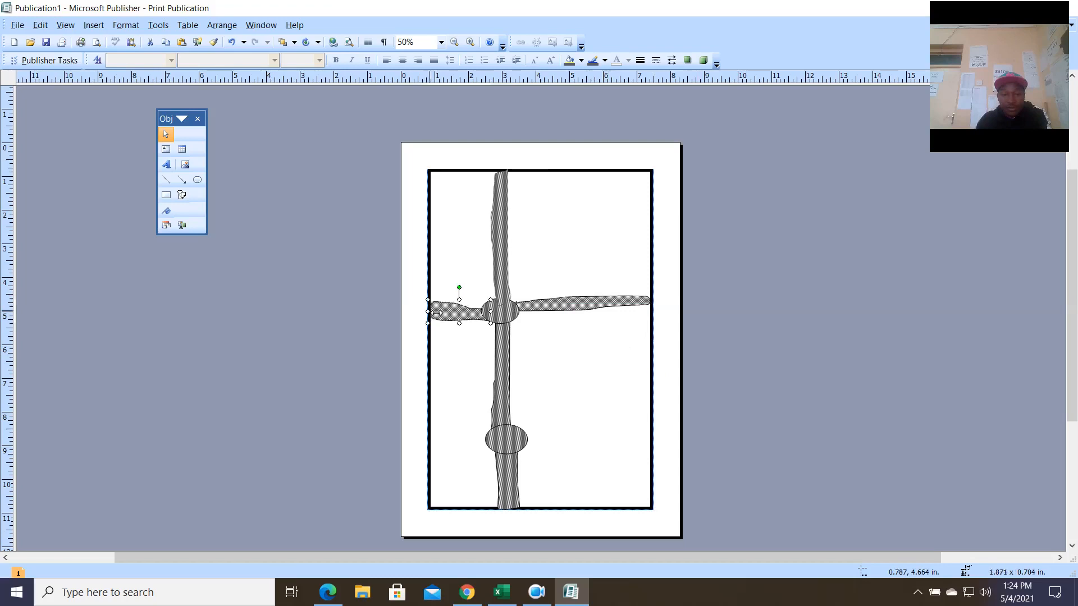
pyautogui.click(567, 386)
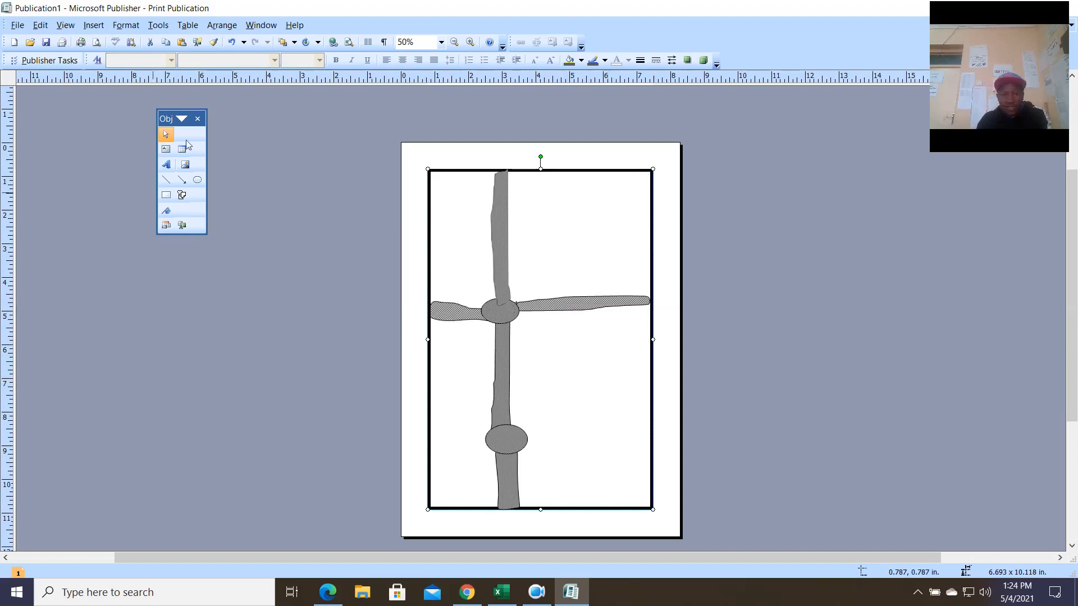
# Scribble a closed road strip about 4.19 in long and 0.64 in high from the lower oval to the border's right edge.
pyautogui.click(182, 195)
pyautogui.moveTo(243, 223)
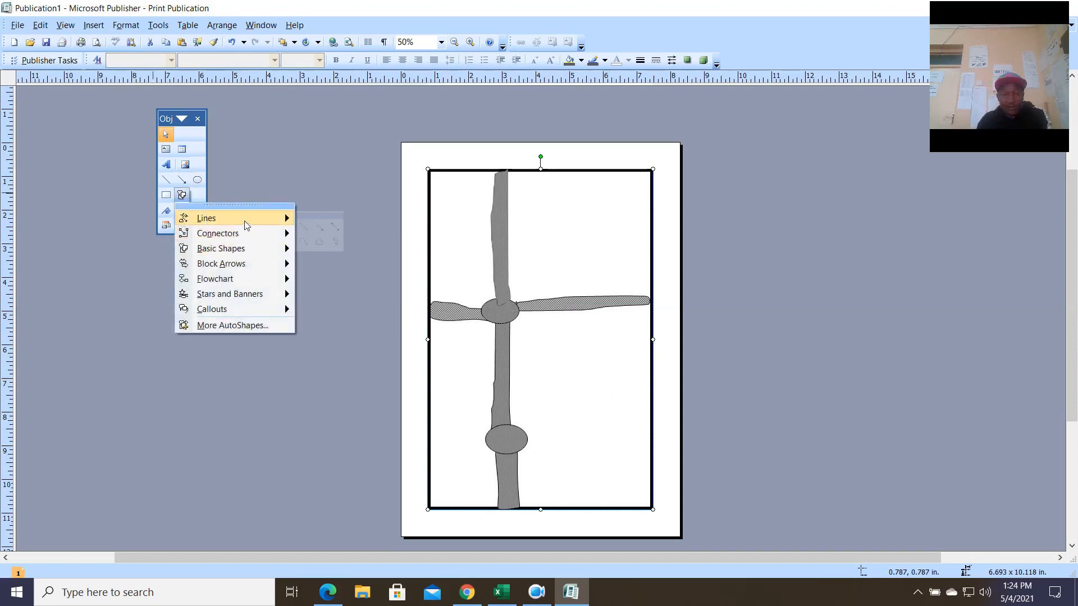
pyautogui.click(335, 243)
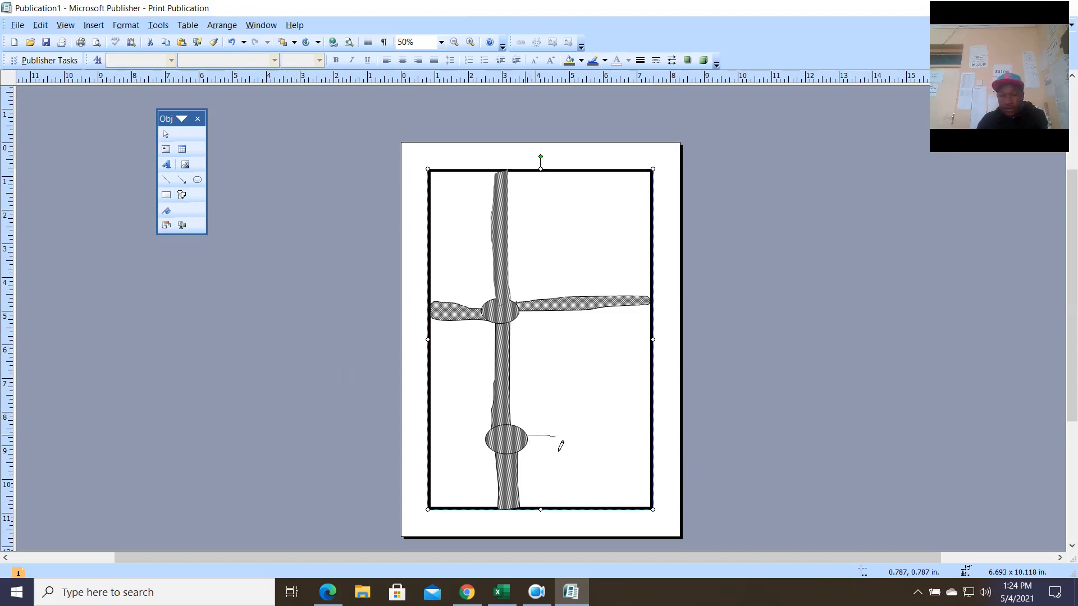
pyautogui.moveTo(578, 450); pyautogui.dragTo(622, 445)
pyautogui.moveTo(527, 456); pyautogui.dragTo(525, 449)
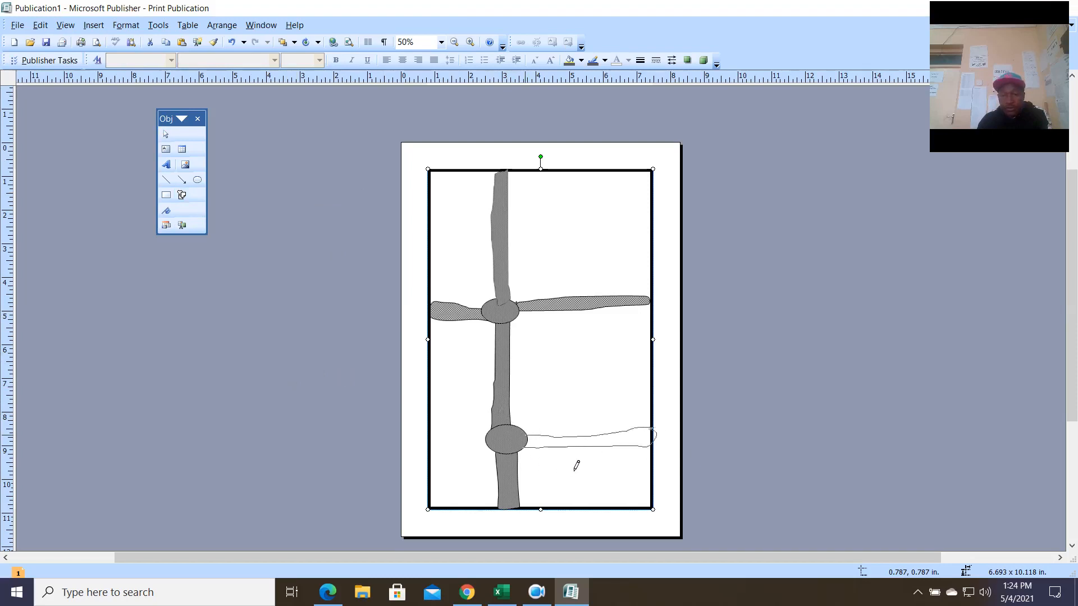
# Fill the lower-right road strip with the 60% pattern, using dark grey foreground and white background.
pyautogui.click(569, 65)
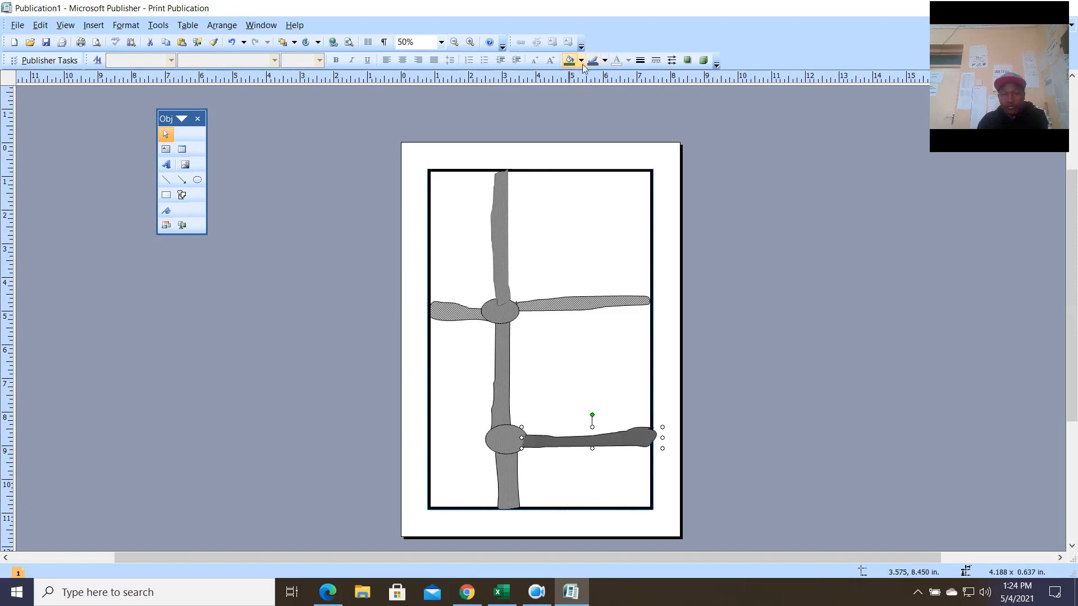
pyautogui.click(580, 63)
pyautogui.click(611, 154)
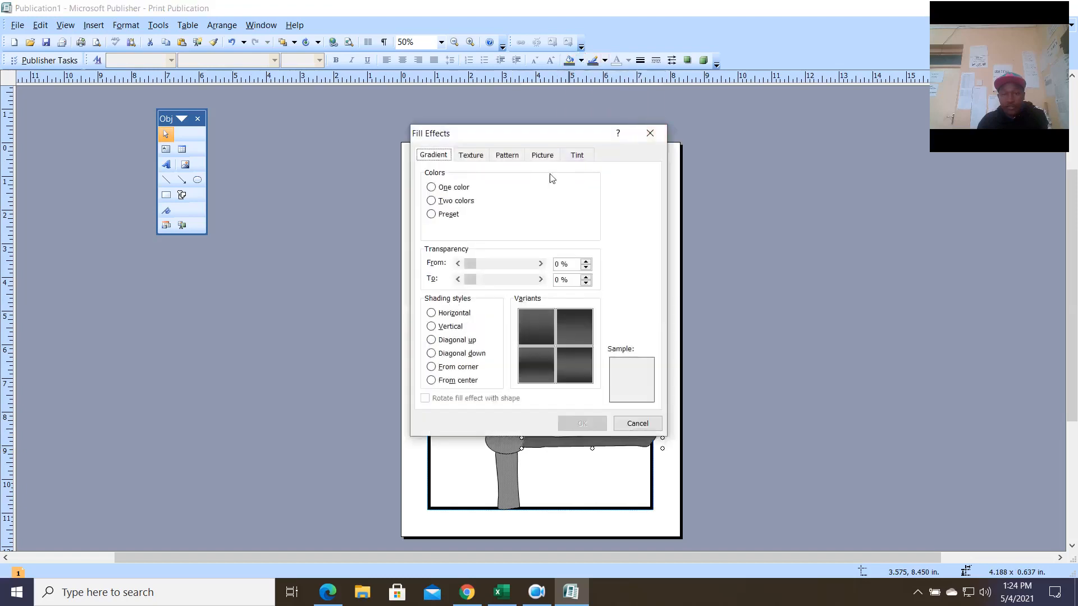
pyautogui.click(506, 155)
pyautogui.click(456, 213)
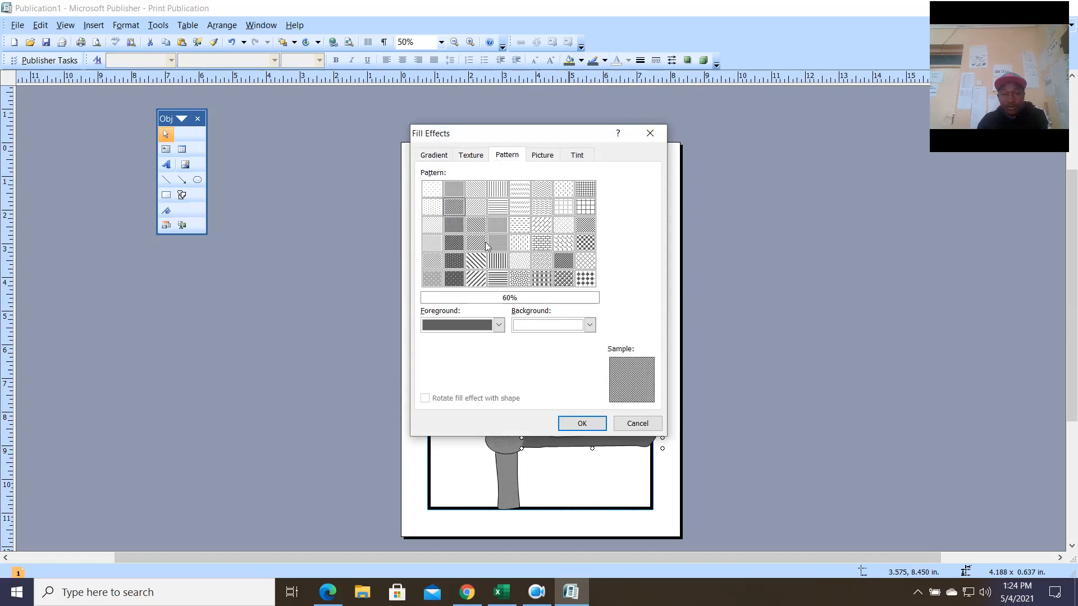
pyautogui.click(578, 423)
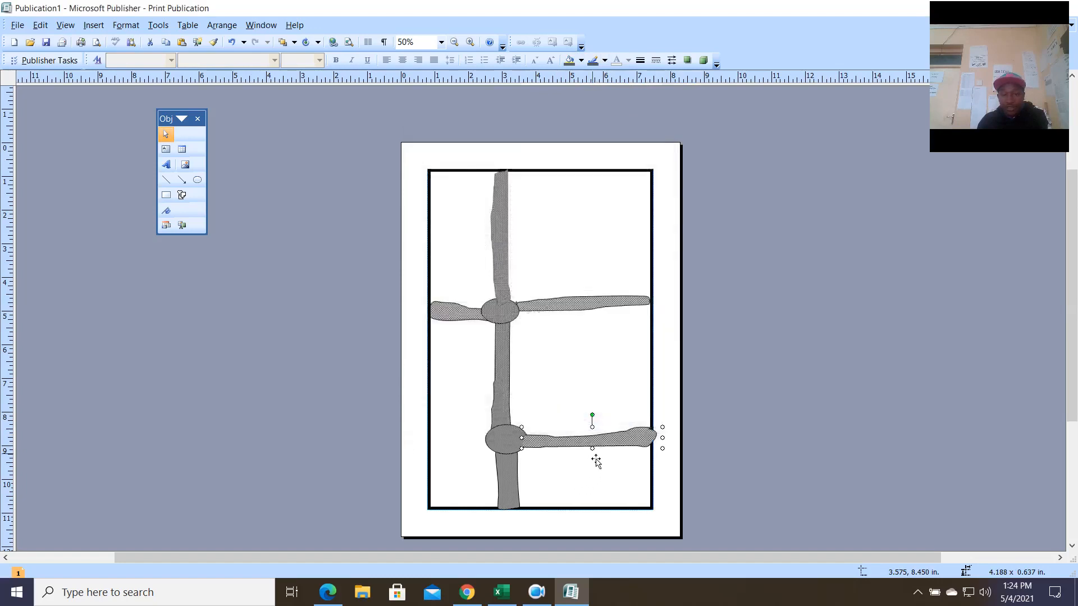
# Send the lower-right road strip to the back and shorten it to about 4.05 in to meet the border's right edge.
pyautogui.rightClick(606, 449)
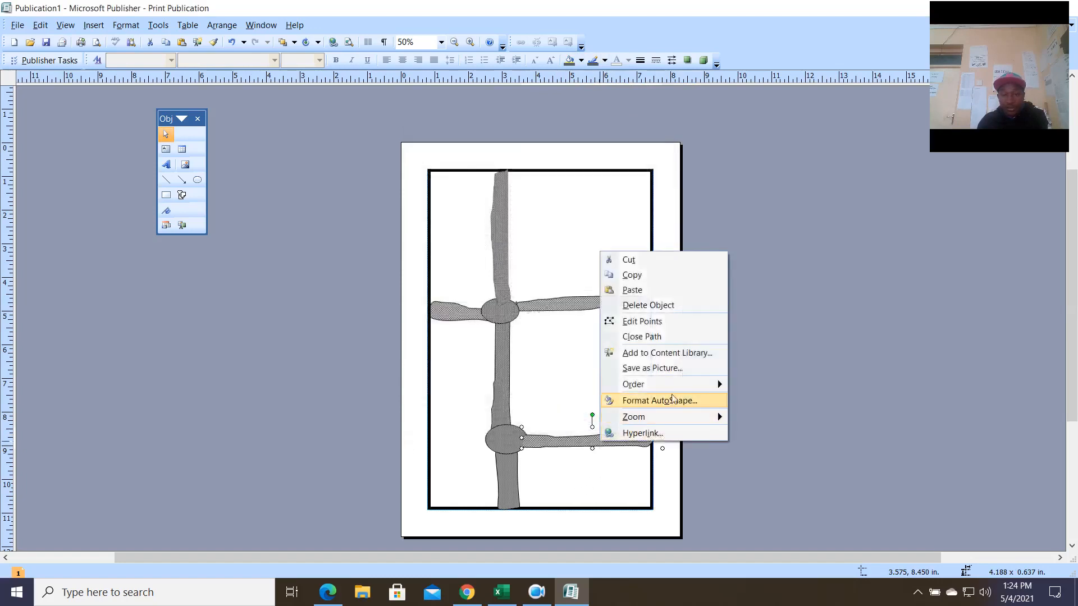
pyautogui.moveTo(680, 386)
pyautogui.click(774, 408)
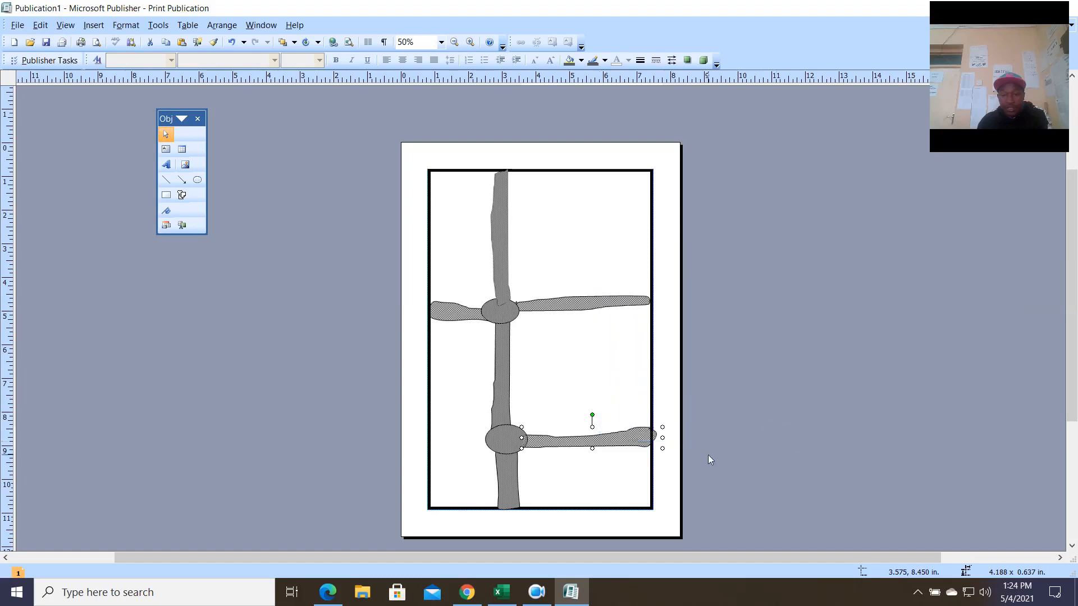
pyautogui.moveTo(664, 447); pyautogui.dragTo(653, 448)
pyautogui.click(661, 449)
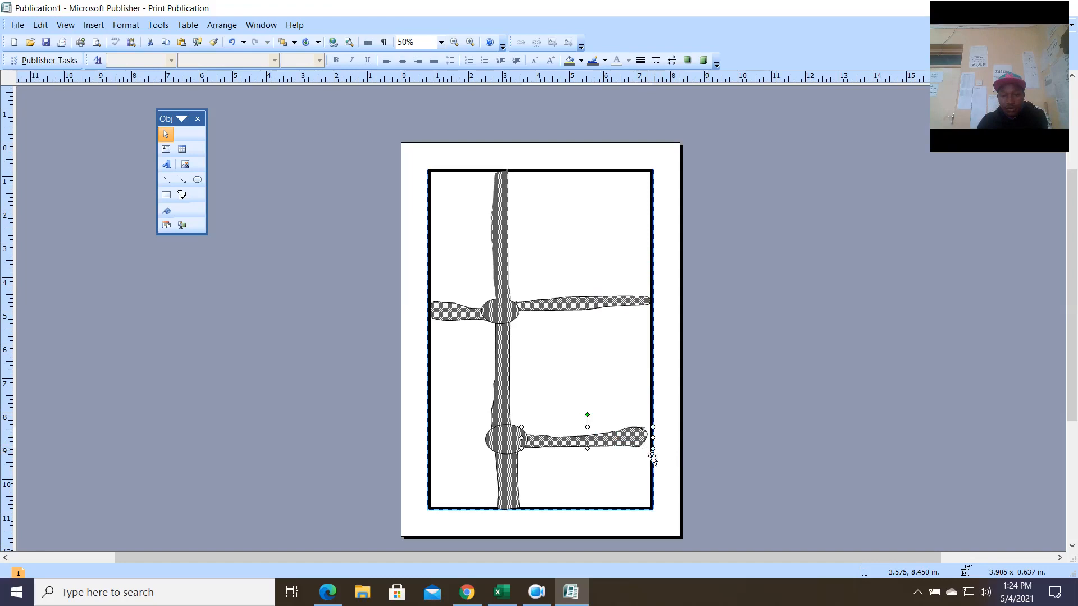
pyautogui.moveTo(655, 438); pyautogui.dragTo(663, 438)
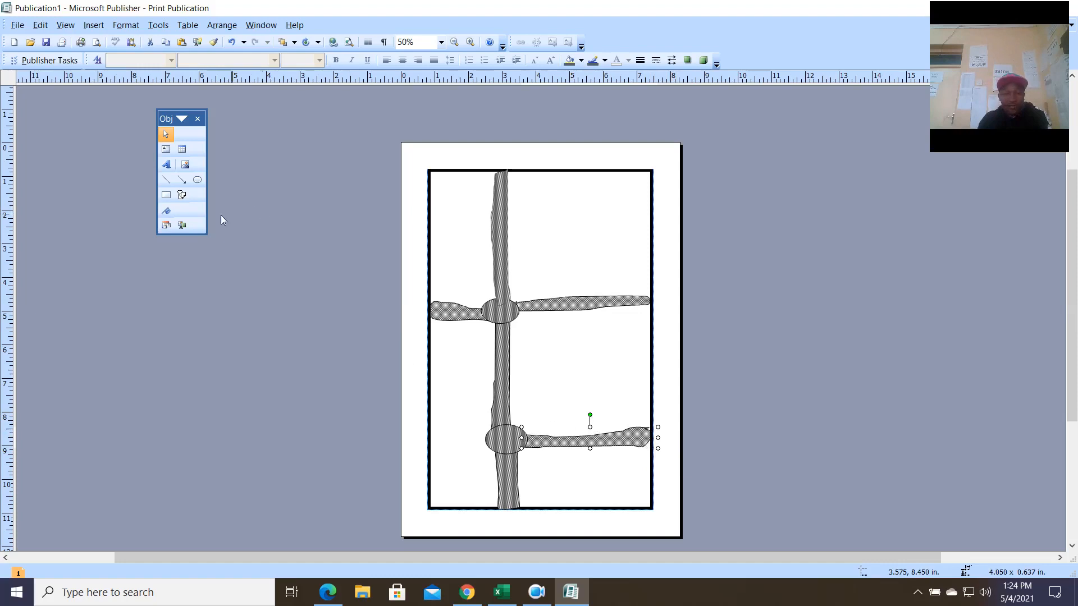
# Scribble a closed road strip about 1.98 in long and 0.55 in high from the lower oval to the border's left edge.
pyautogui.click(187, 199)
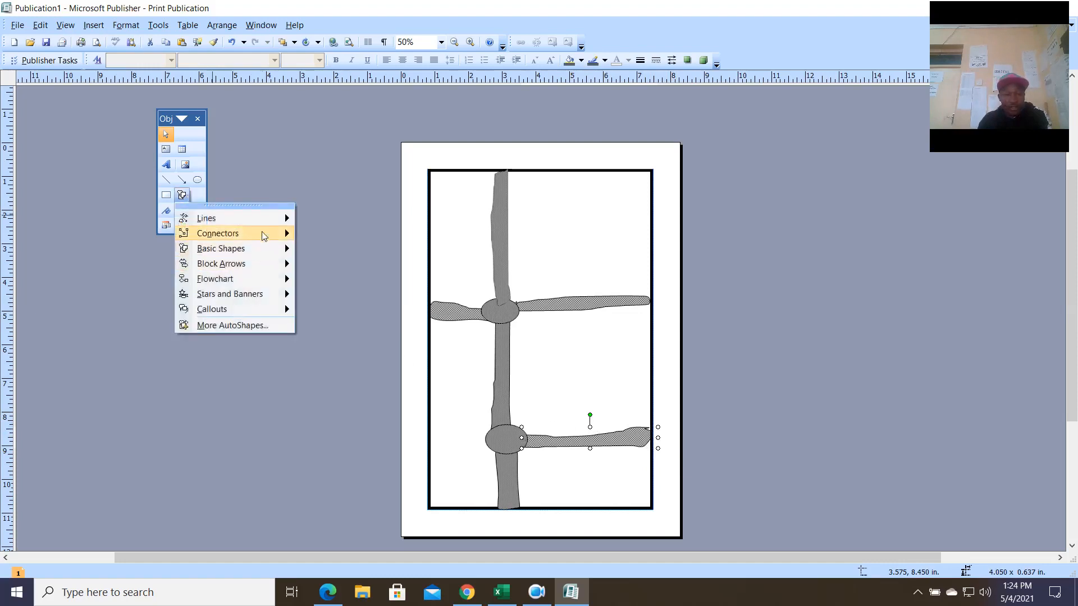
pyautogui.moveTo(270, 221)
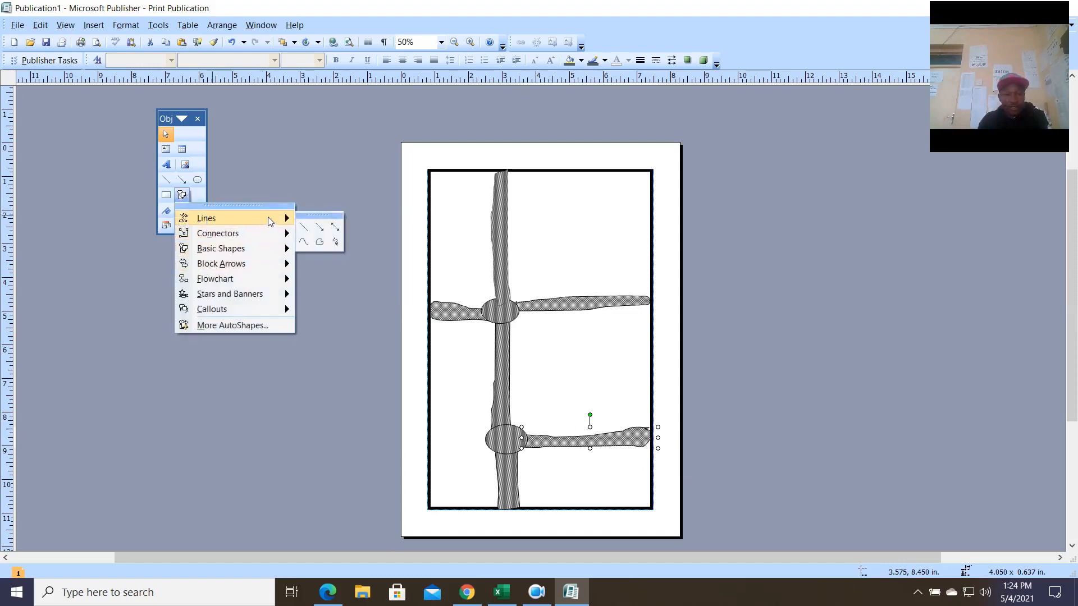
pyautogui.click(335, 242)
pyautogui.moveTo(486, 436); pyautogui.dragTo(455, 439)
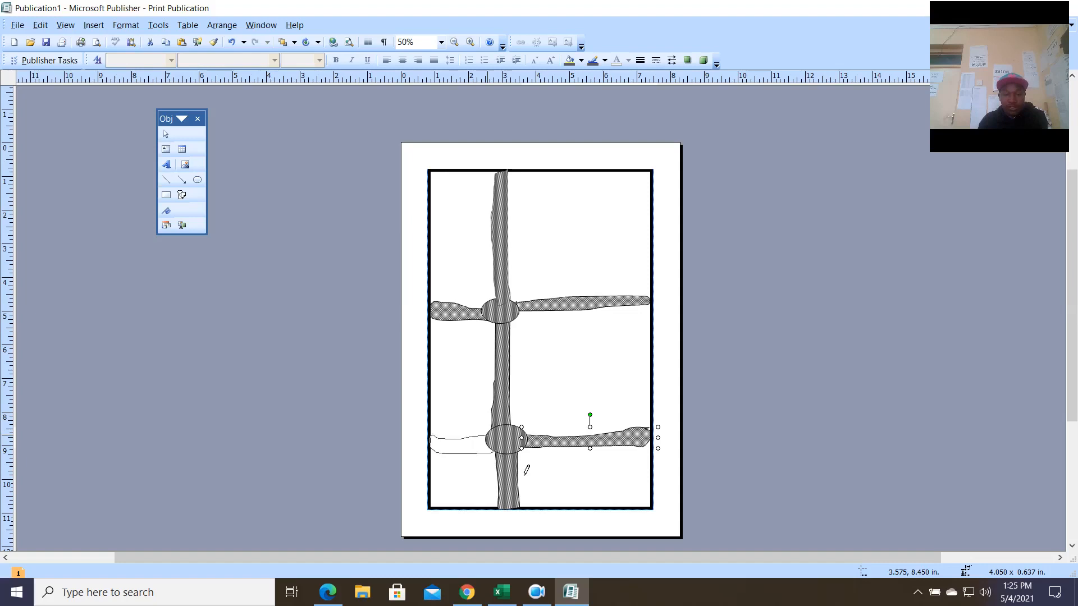
# Fill the lower-left road strip with the 60% pattern, using dark grey foreground and white background.
pyautogui.click(569, 62)
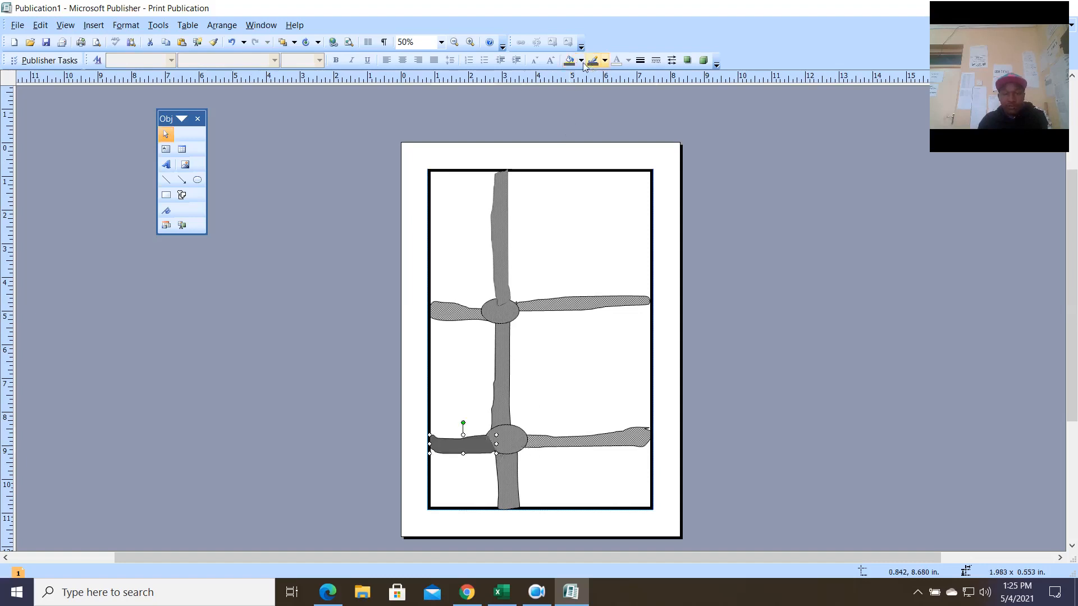
pyautogui.click(582, 62)
pyautogui.click(630, 150)
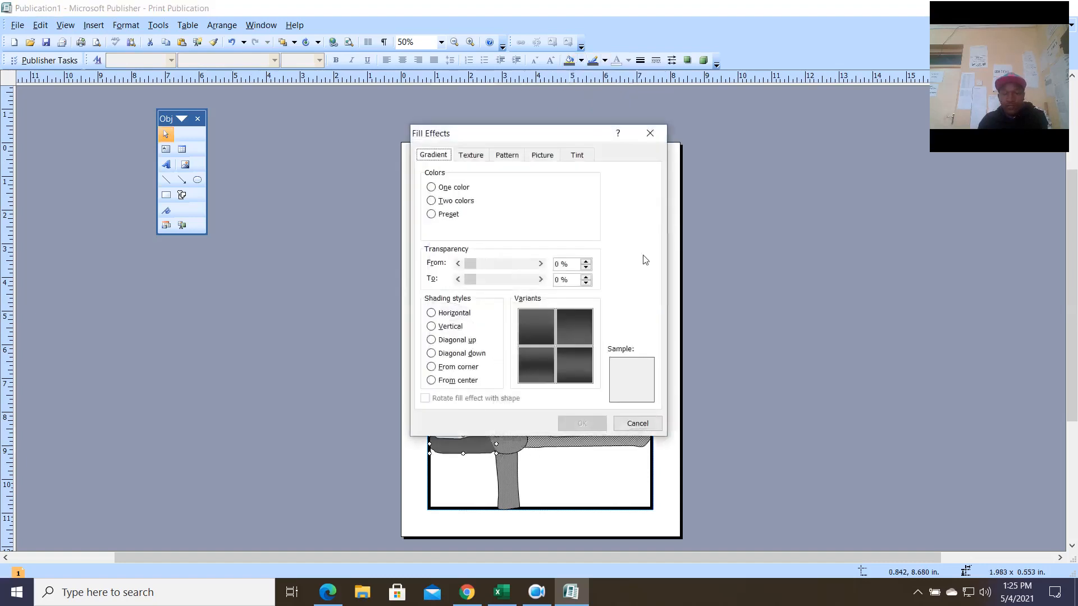
pyautogui.click(507, 156)
pyautogui.click(454, 208)
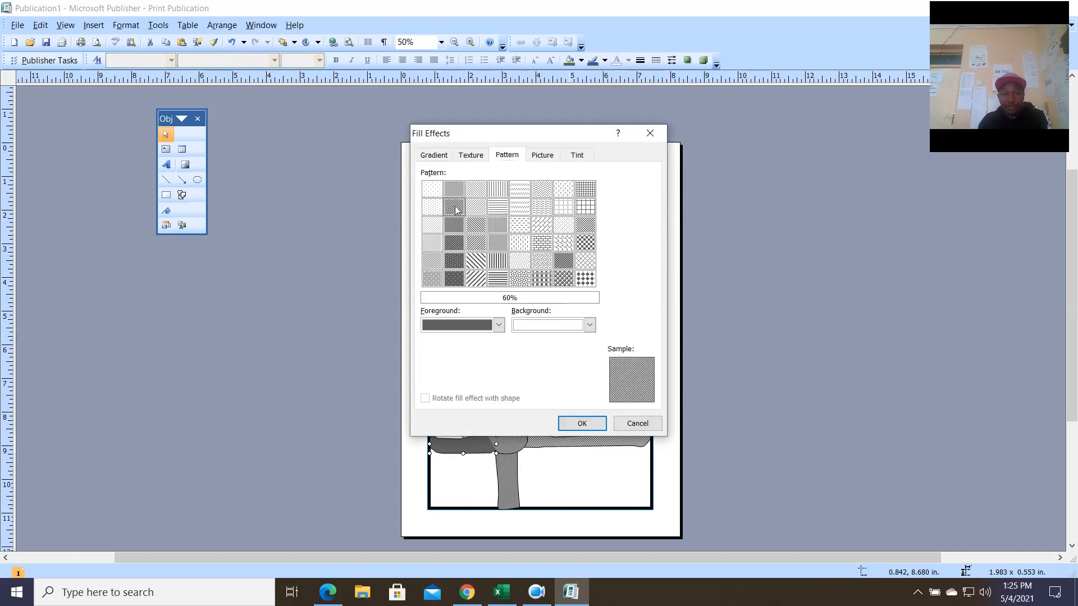
pyautogui.click(581, 423)
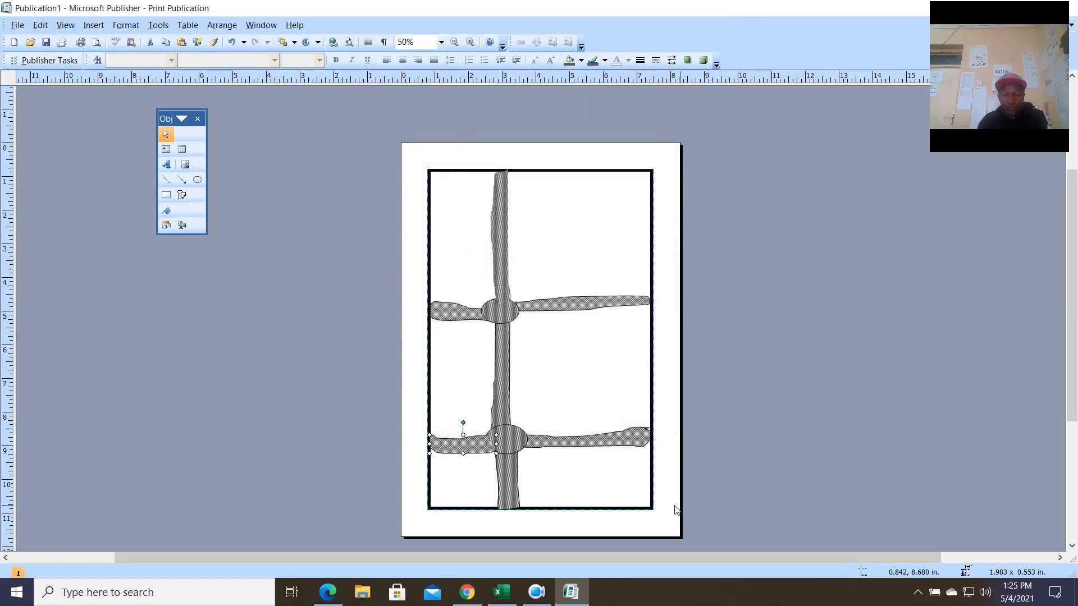
# Send the lower-left road strip to the back, behind the lower oval.
pyautogui.rightClick(483, 444)
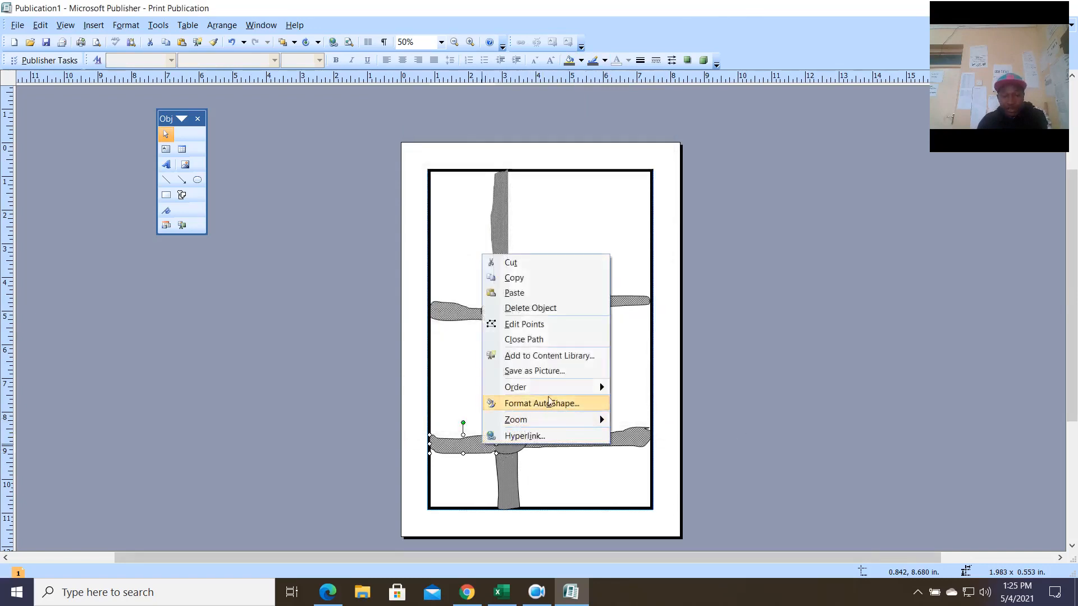
pyautogui.moveTo(567, 391)
pyautogui.click(645, 411)
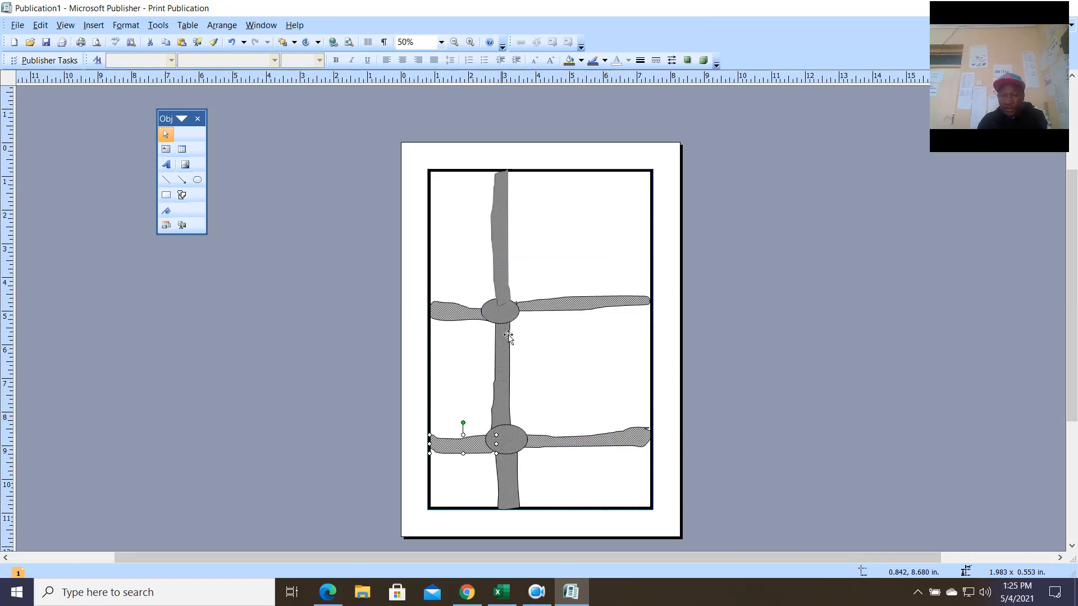
# Ungroup the vertical road strips and ovals, and select the top road strip on its own.
pyautogui.click(503, 307)
pyautogui.click(501, 297)
pyautogui.rightClick(494, 289)
pyautogui.click(521, 269)
pyautogui.click(507, 274)
pyautogui.click(521, 522)
pyautogui.click(546, 285)
pyautogui.click(503, 290)
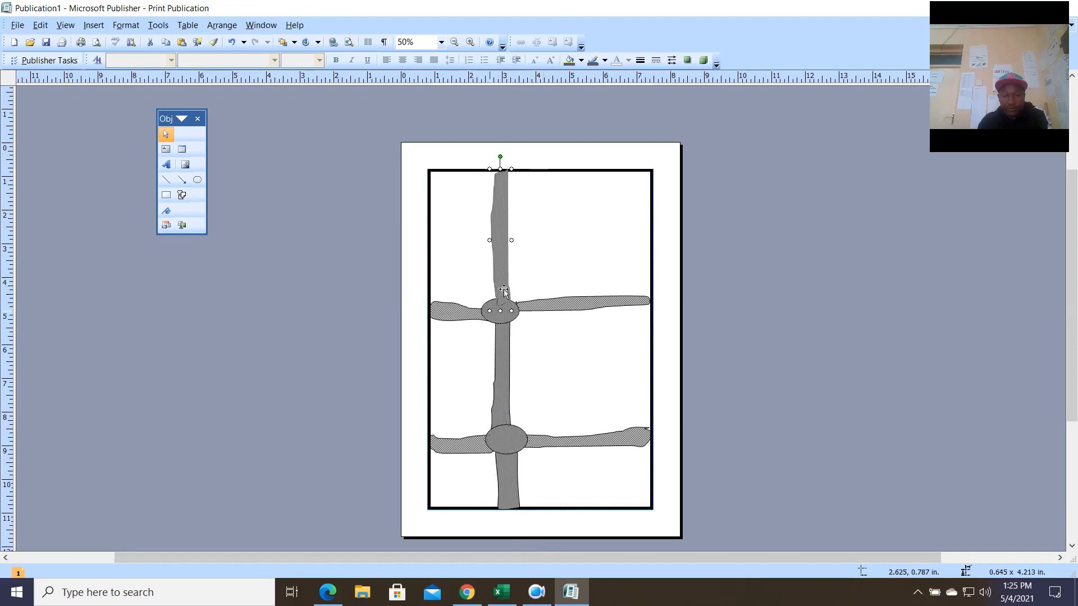
# Send the top vertical road strip to the back, behind the upper oval.
pyautogui.rightClick(505, 285)
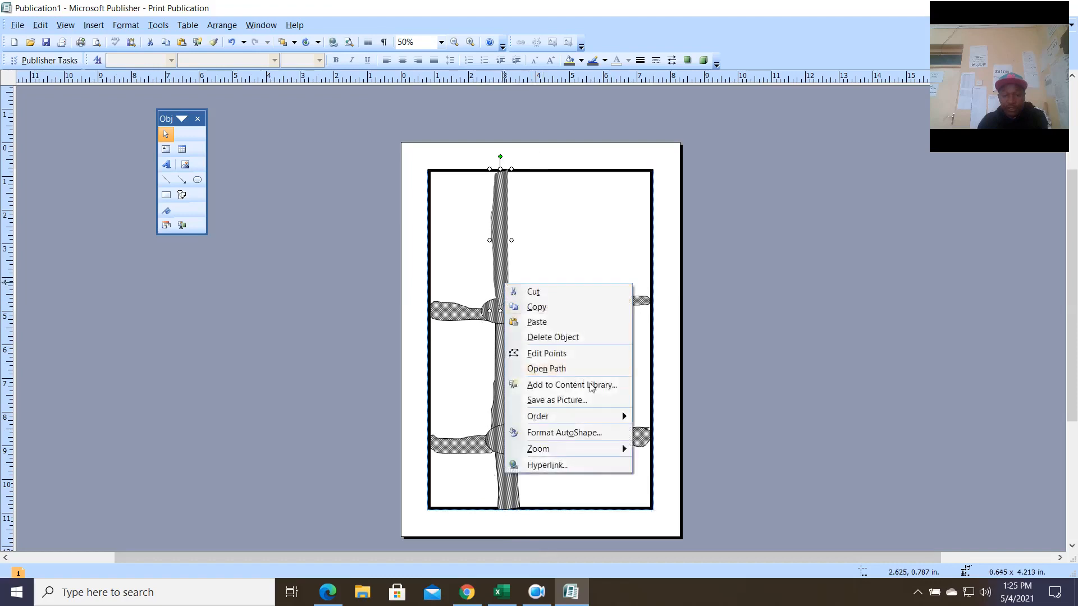
pyautogui.moveTo(616, 417)
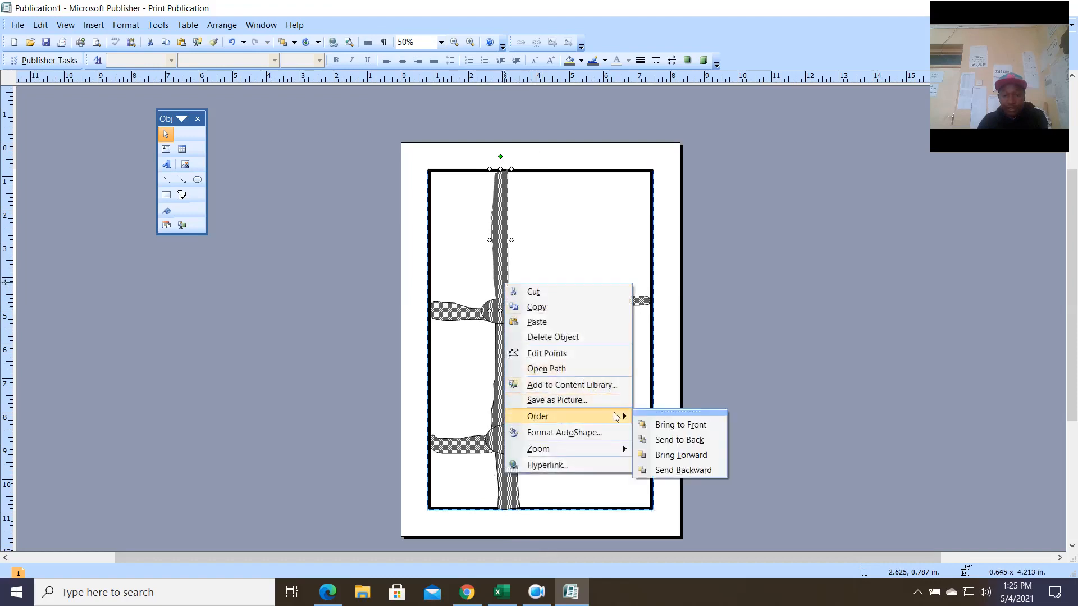
pyautogui.click(679, 440)
pyautogui.click(590, 258)
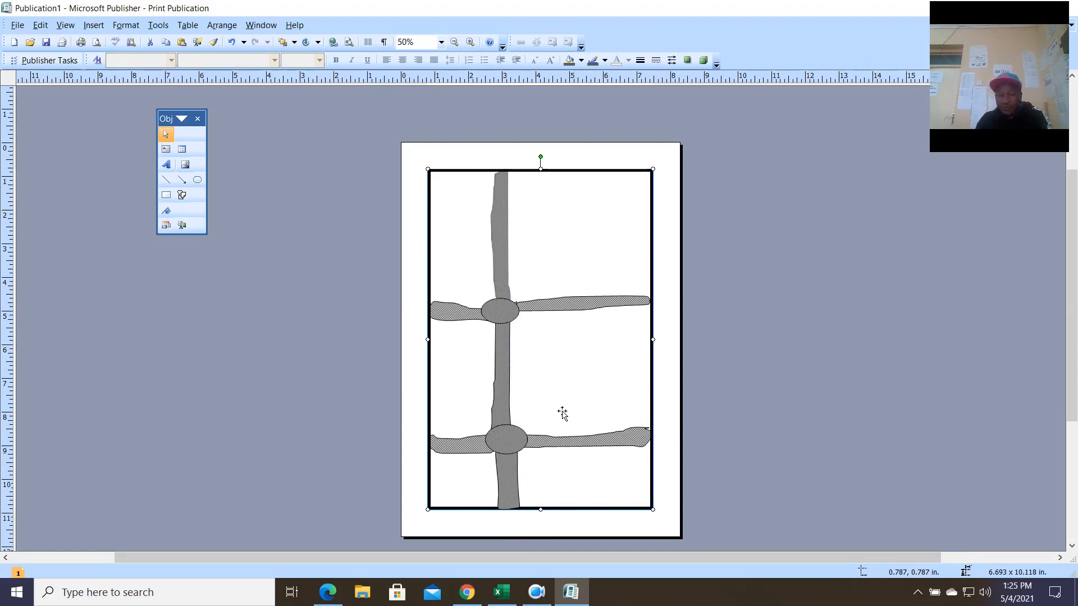
# Scribble a curved side road about 1.53 in wide and 2.22 in high, rising from the lower-right road.
pyautogui.click(182, 195)
pyautogui.moveTo(253, 224)
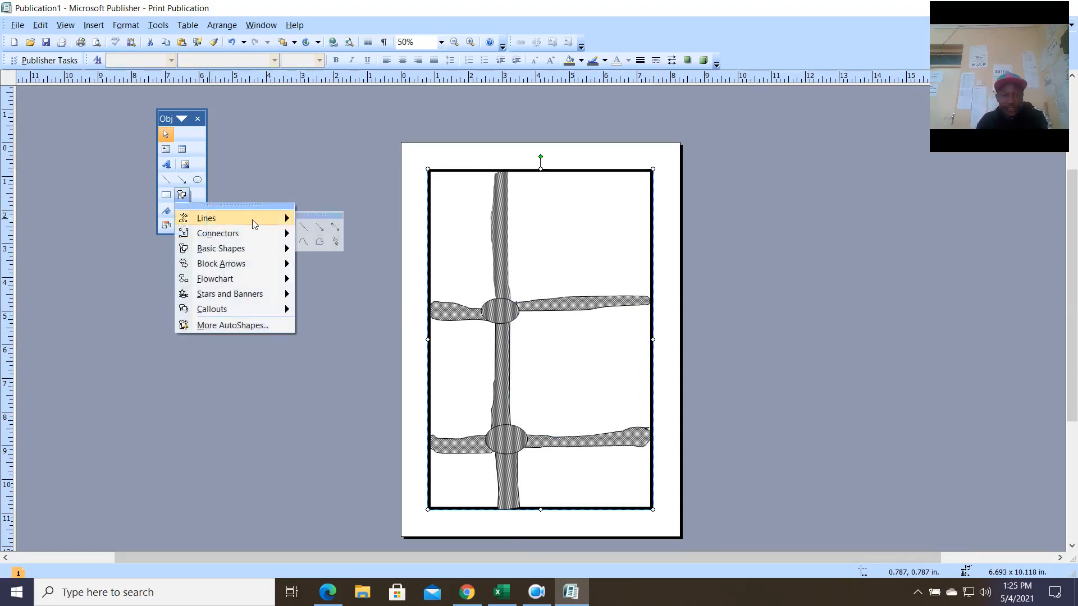
pyautogui.click(335, 241)
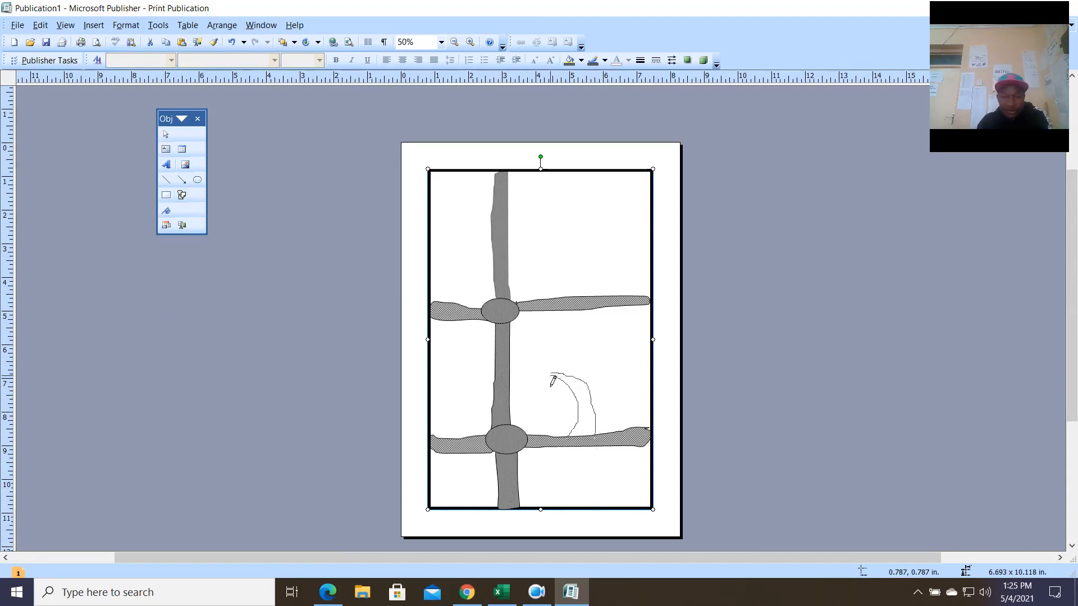
pyautogui.press('Escape')
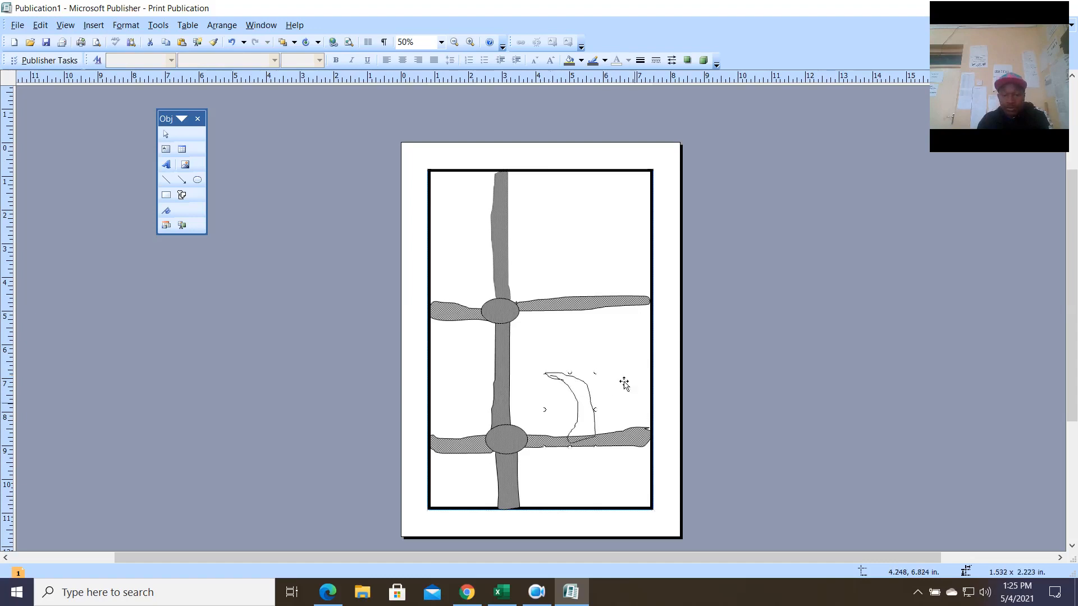
# Fill the curved side road with the 60% pattern, using dark grey foreground and white background.
pyautogui.click(569, 60)
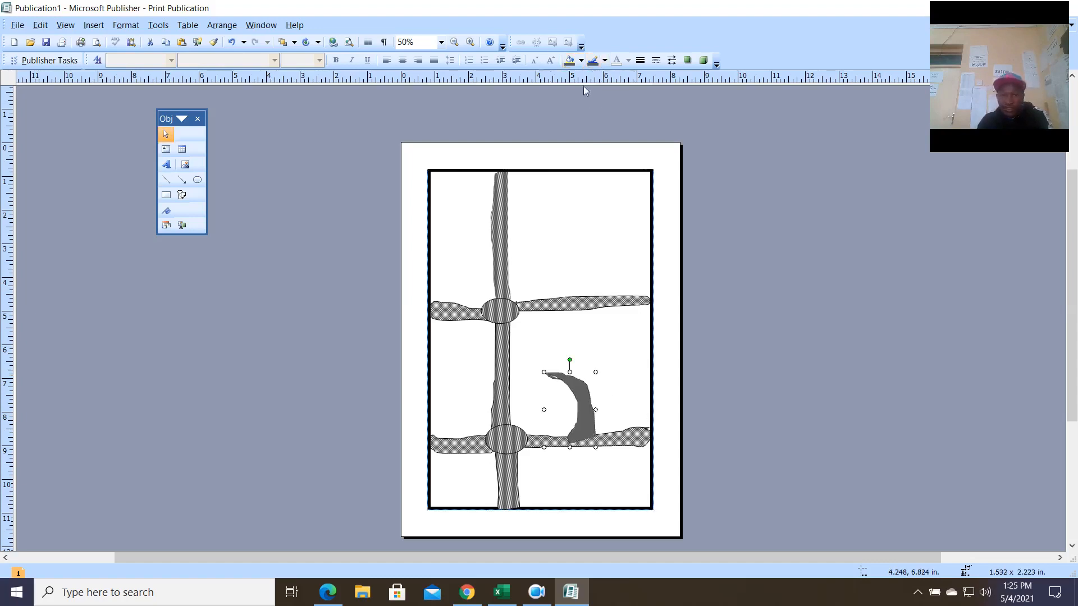
pyautogui.click(581, 61)
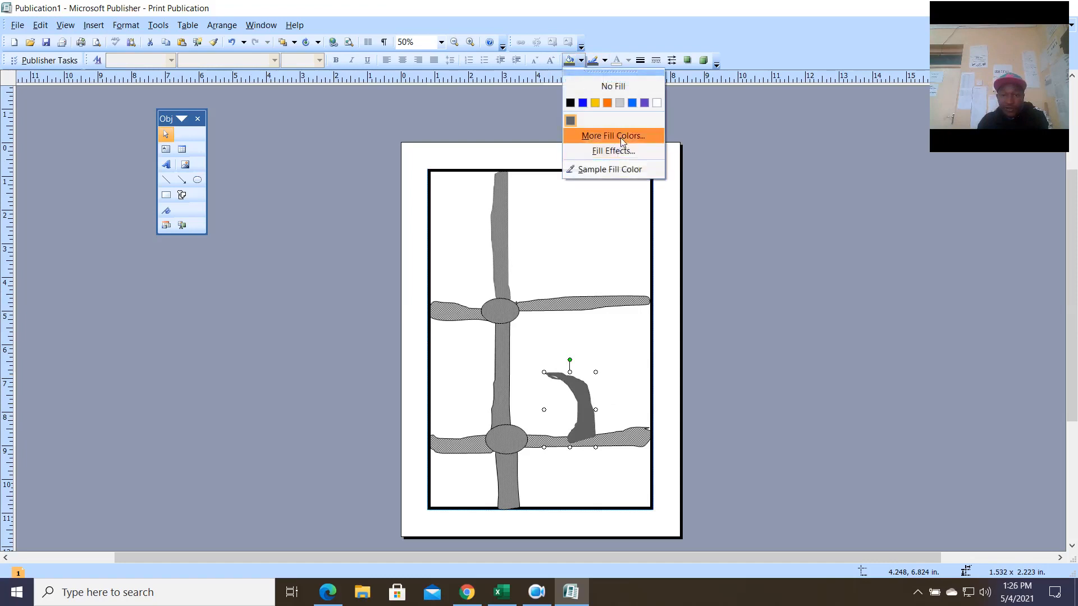
pyautogui.click(613, 136)
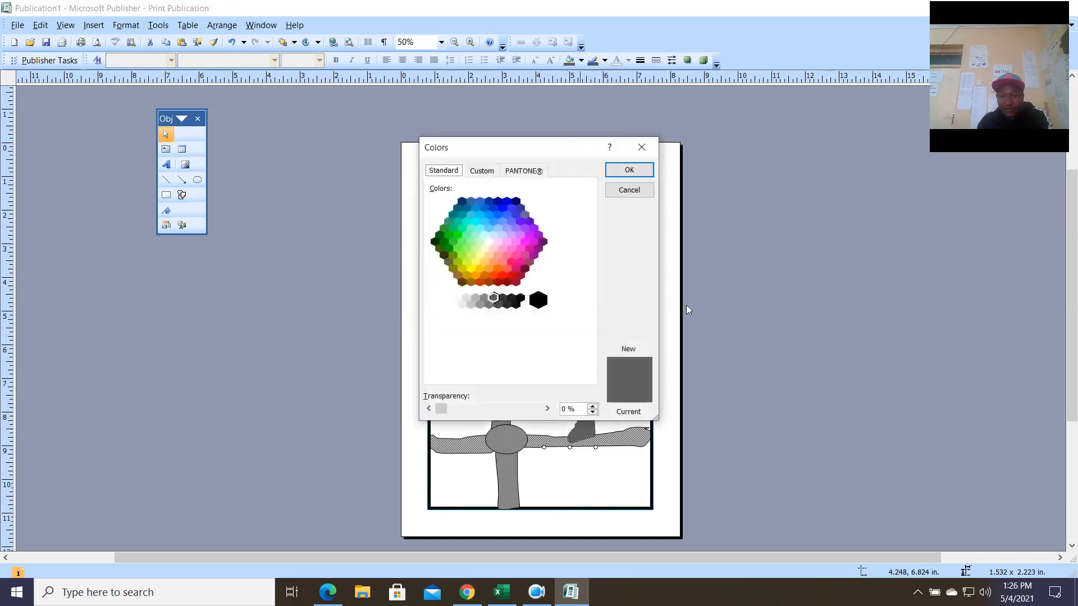
pyautogui.click(642, 148)
pyautogui.click(582, 60)
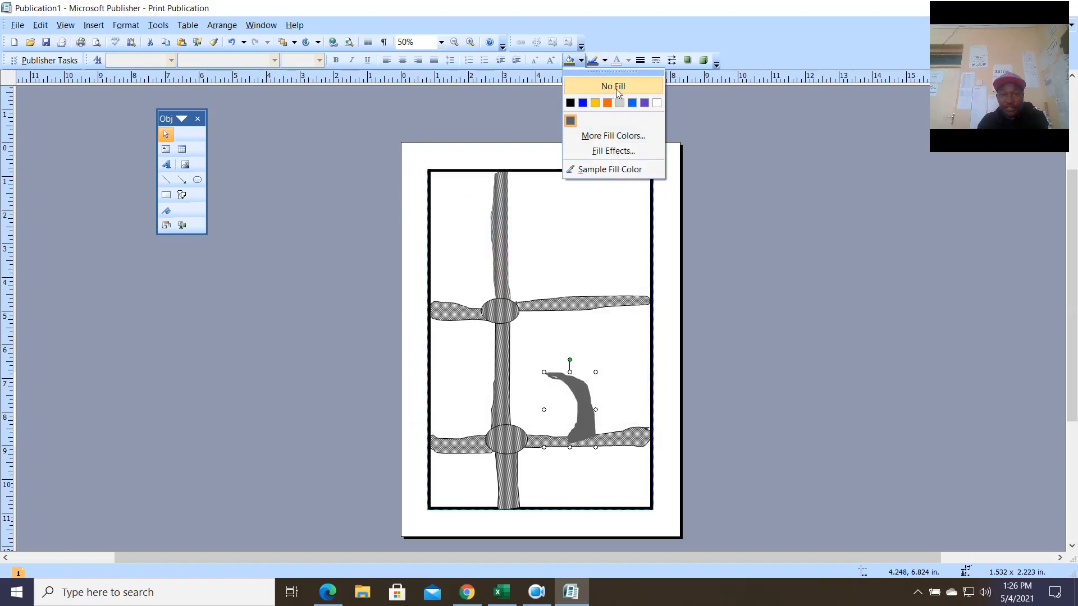
pyautogui.click(619, 154)
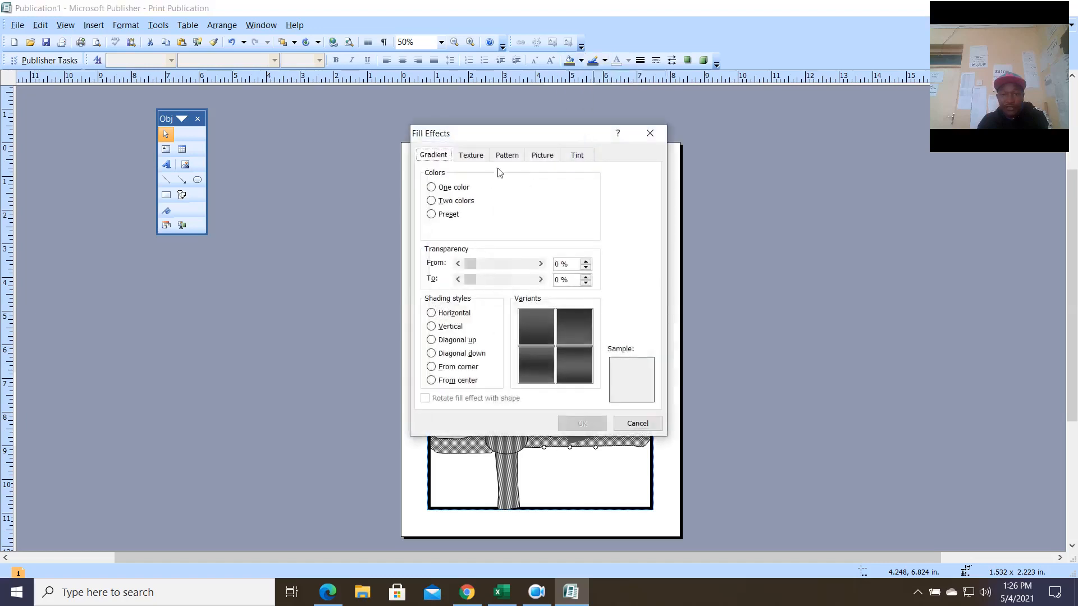
pyautogui.click(504, 156)
pyautogui.click(448, 194)
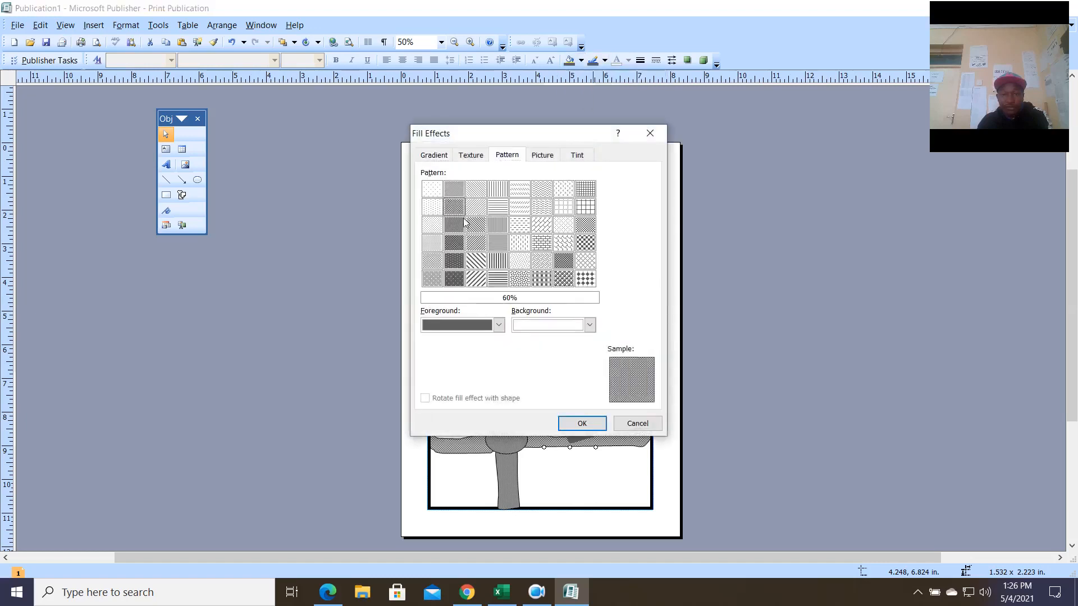
pyautogui.click(582, 424)
# Send the curved side road to the back, behind the lower-right road strip.
pyautogui.rightClick(583, 409)
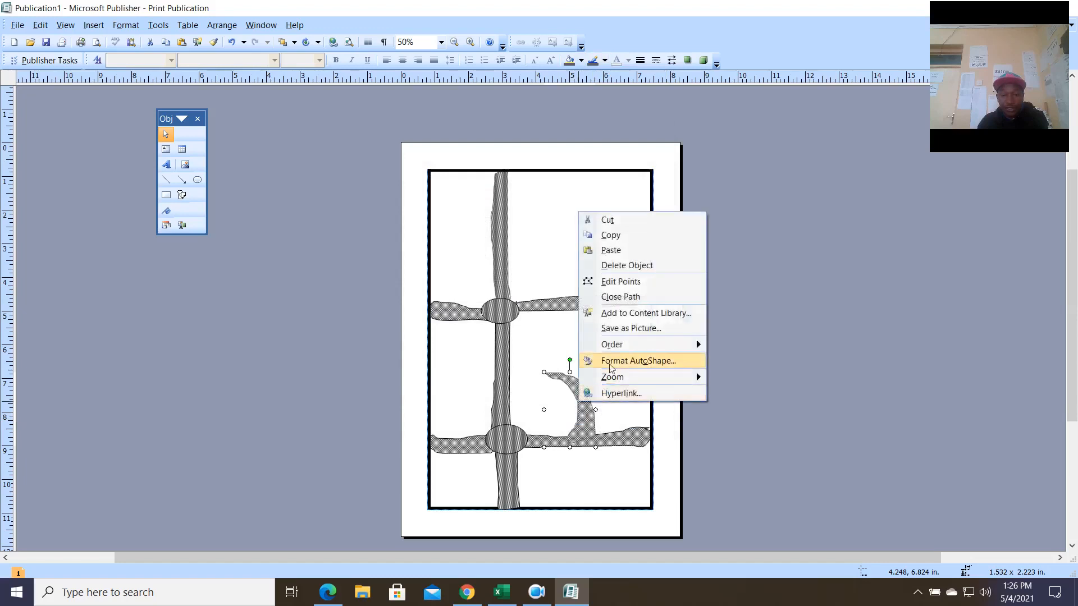
pyautogui.moveTo(634, 346)
pyautogui.click(753, 368)
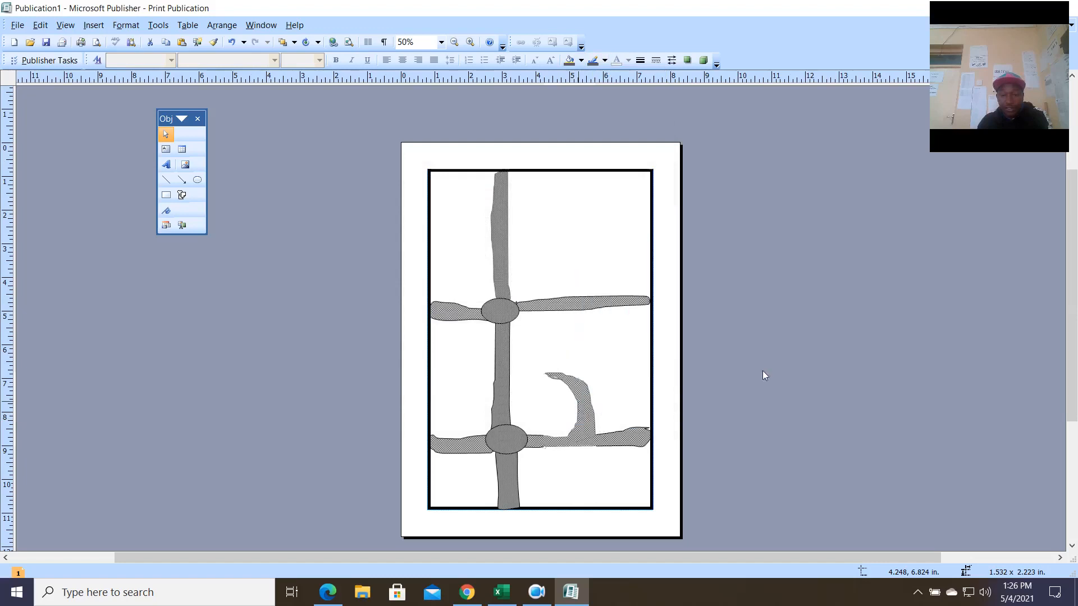
pyautogui.click(619, 473)
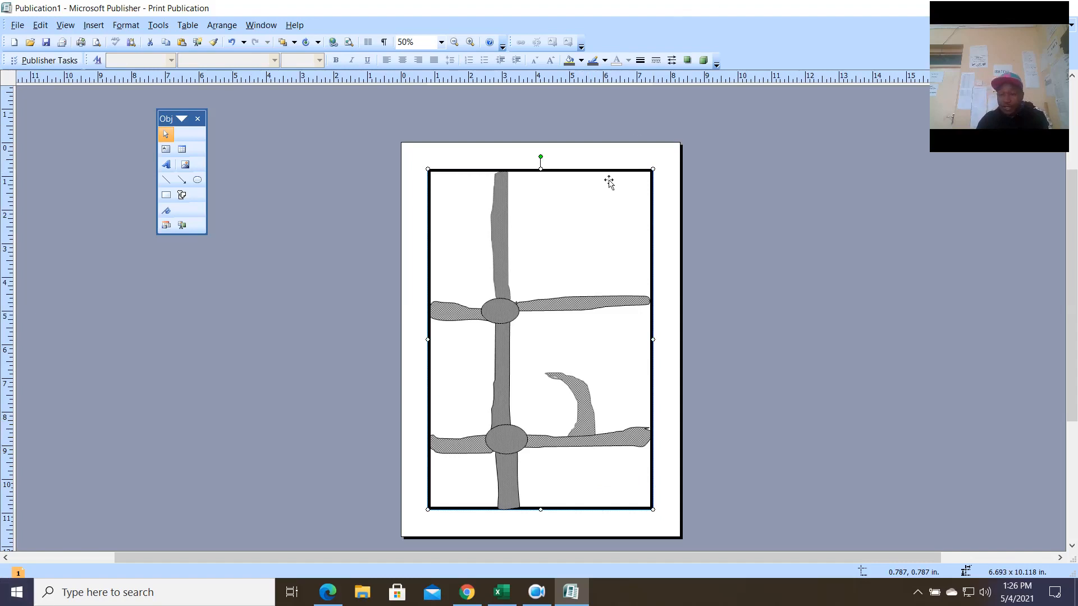
# Scribble a house's roof ridge and right gable above the curved road, about 2.05 in wide and 0.80 in high.
pyautogui.click(182, 194)
pyautogui.moveTo(227, 220)
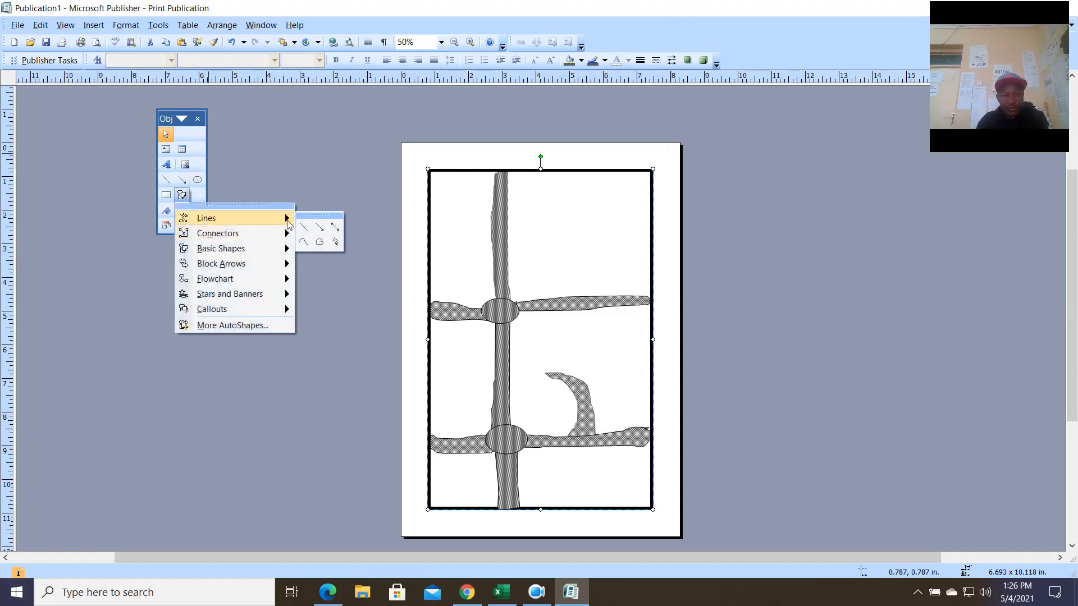
pyautogui.click(327, 243)
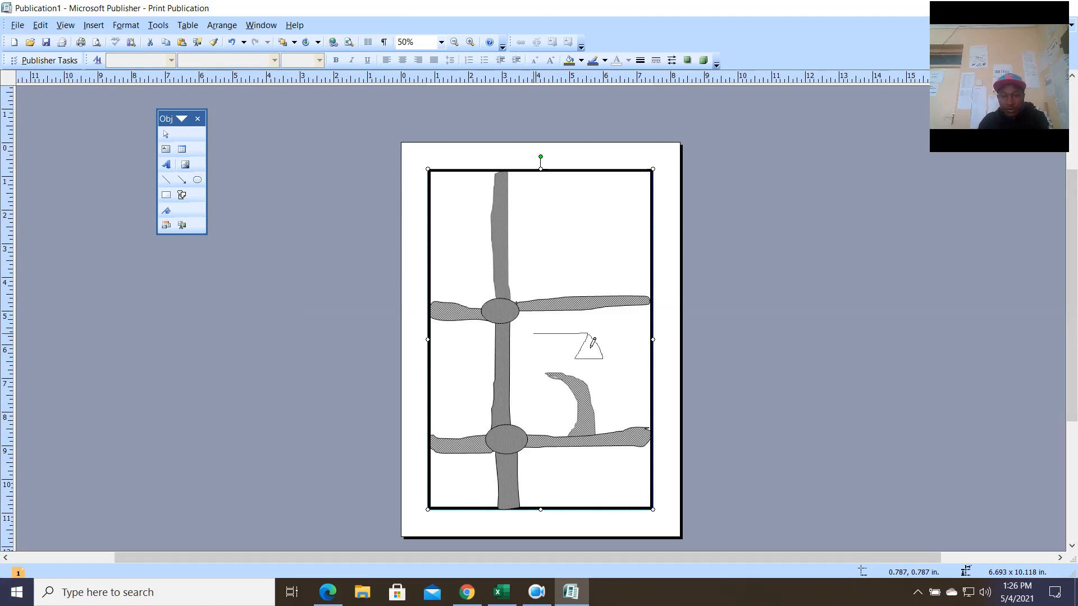
pyautogui.moveTo(591, 348); pyautogui.dragTo(600, 357)
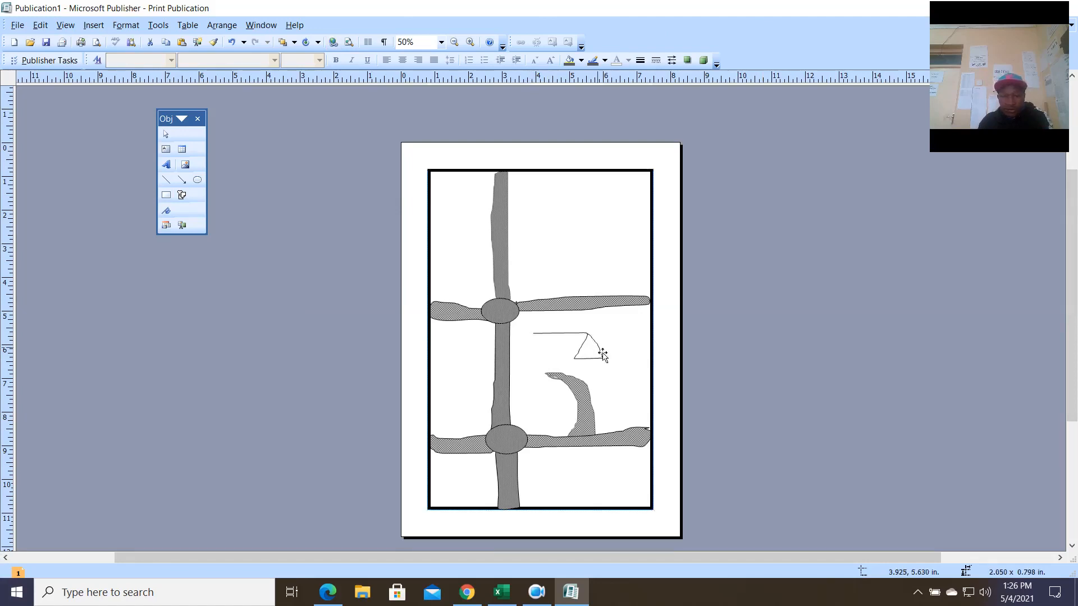
# Scribble the house's left triangular gable, starting from the ridge's left end.
pyautogui.click(182, 195)
pyautogui.moveTo(248, 220)
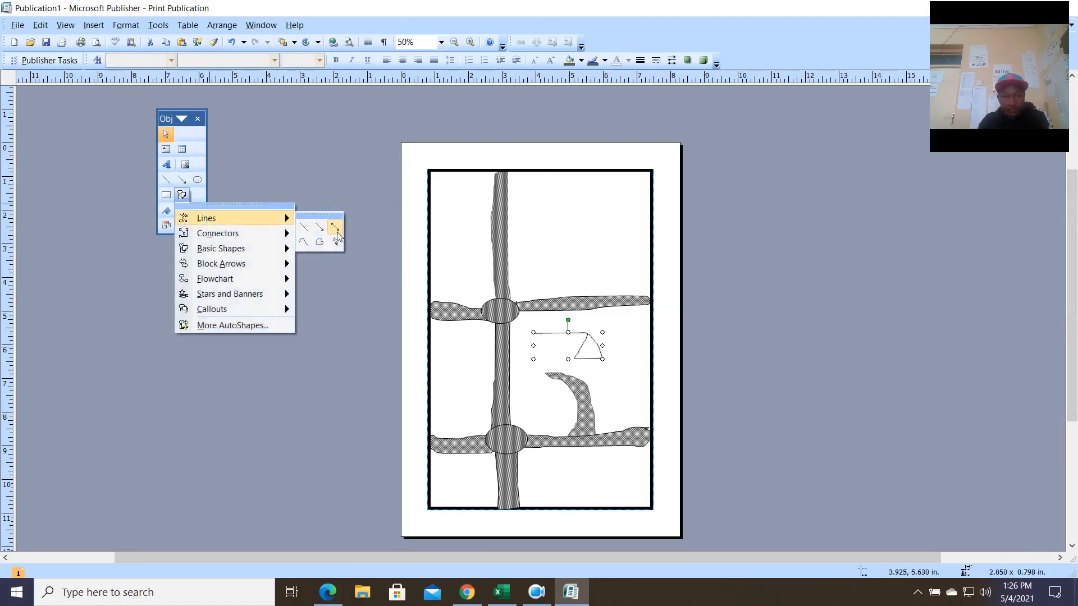
pyautogui.click(337, 243)
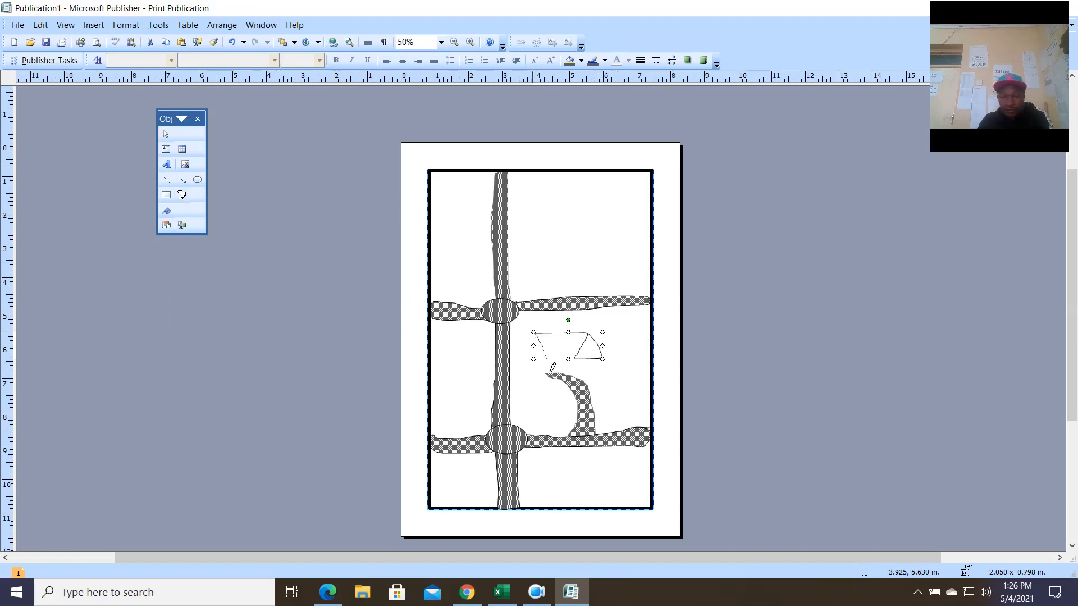
pyautogui.moveTo(534, 346); pyautogui.dragTo(533, 333)
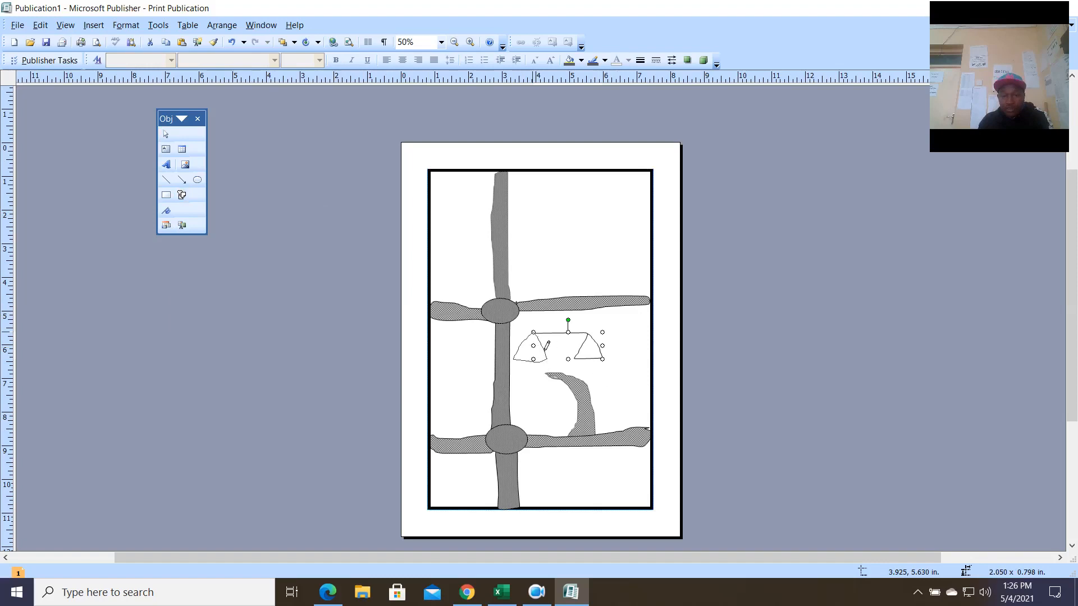
# Try to scribble the lower roof edge between the gables, about 1.12 in long, and delete it.
pyautogui.click(187, 200)
pyautogui.moveTo(248, 218)
pyautogui.click(337, 242)
pyautogui.click(189, 198)
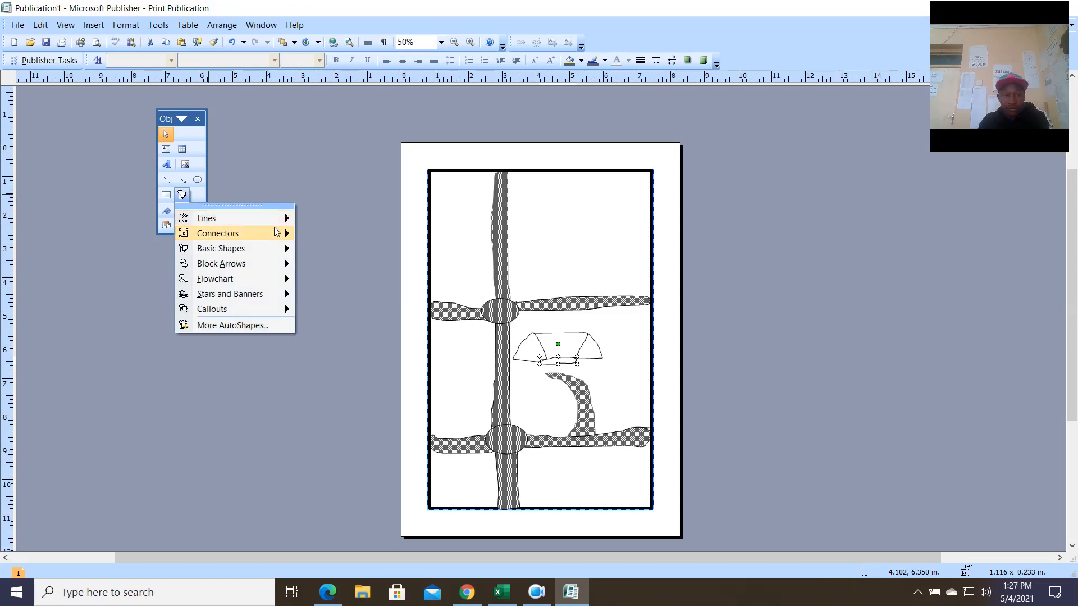
pyautogui.moveTo(284, 217)
pyautogui.click(335, 244)
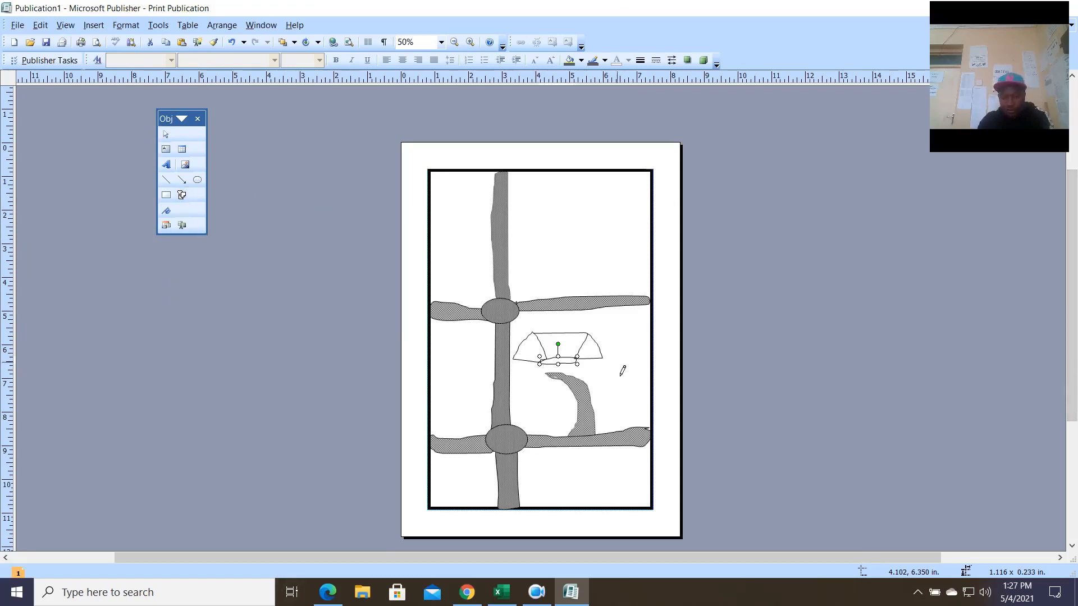
pyautogui.press('Delete')
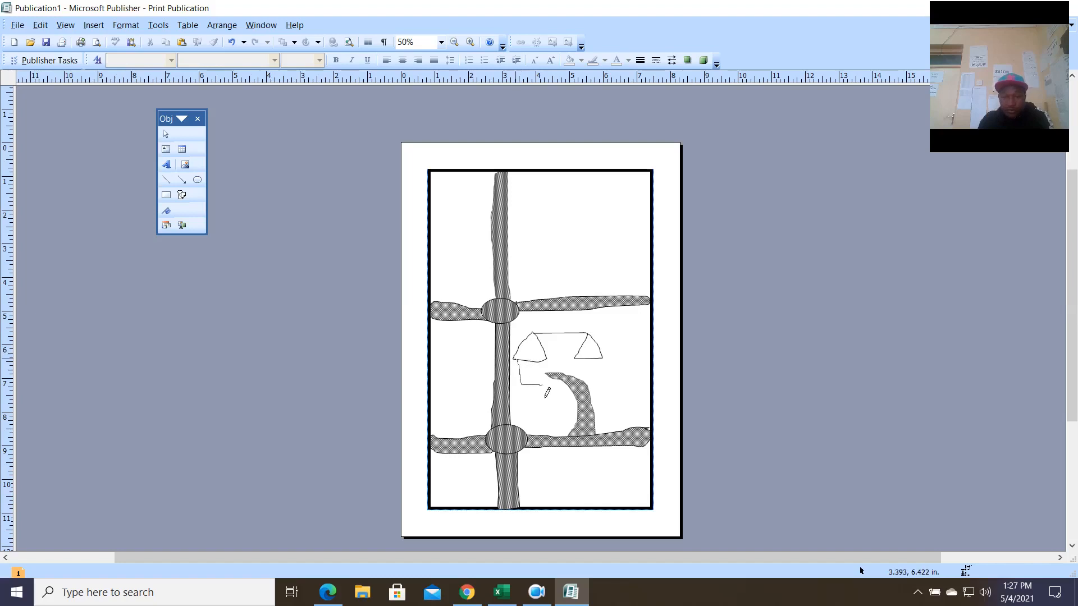
# Scribble the left wall, about 0.80 by 0.79 in, and the right wall, about 0.94 by 0.82 in, beneath the gables.
pyautogui.doubleClick(546, 369)
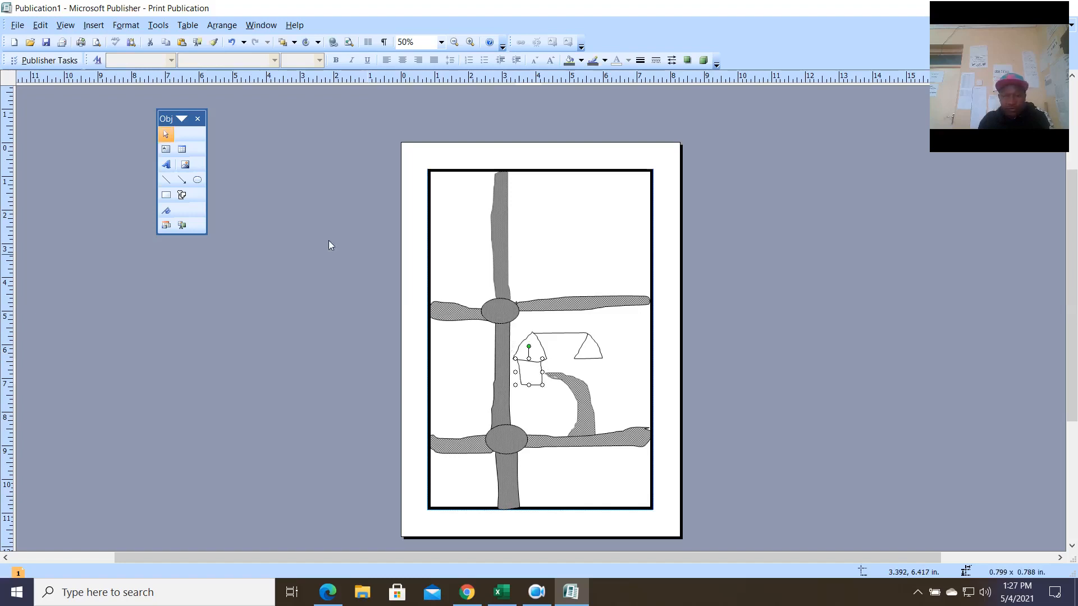
pyautogui.click(189, 200)
pyautogui.moveTo(249, 219)
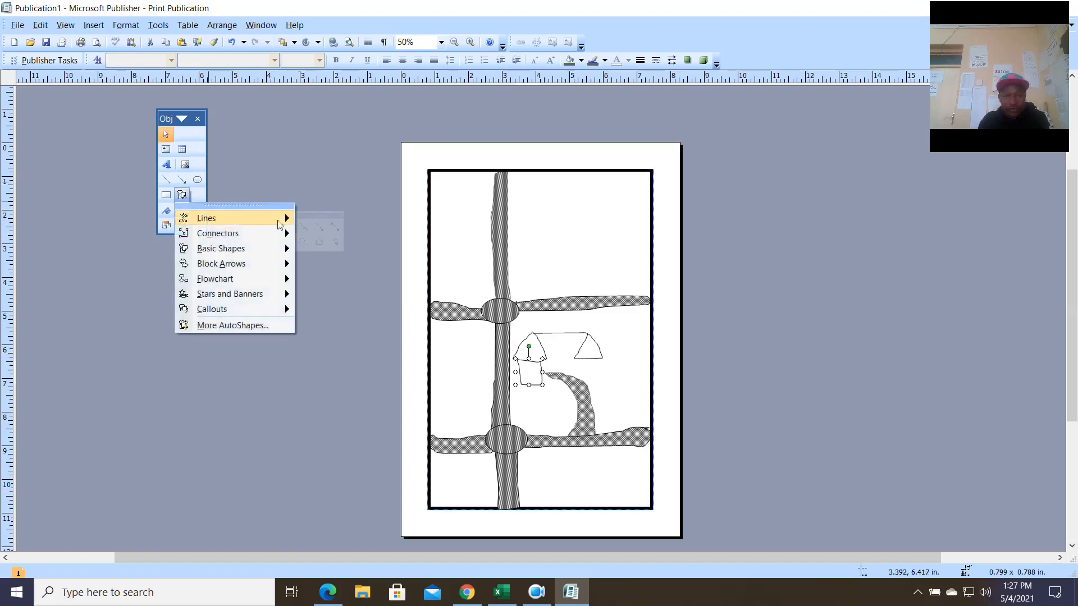
pyautogui.click(323, 243)
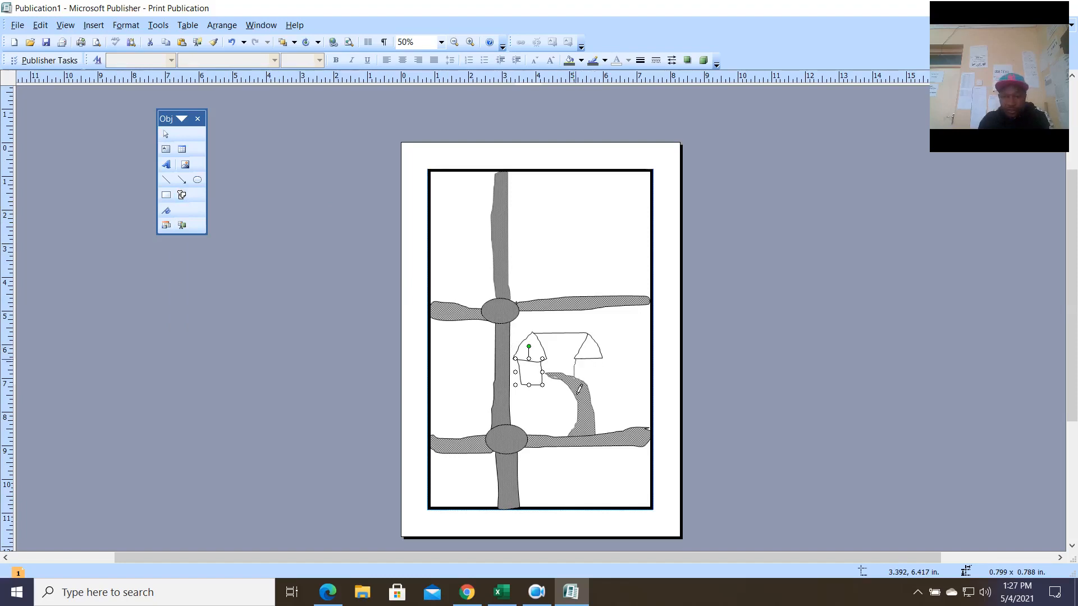
pyautogui.moveTo(581, 390); pyautogui.dragTo(574, 361)
# Scribble the base line about 1.28 in long joining the house's left and right walls.
pyautogui.click(182, 195)
pyautogui.moveTo(249, 219)
pyautogui.click(323, 242)
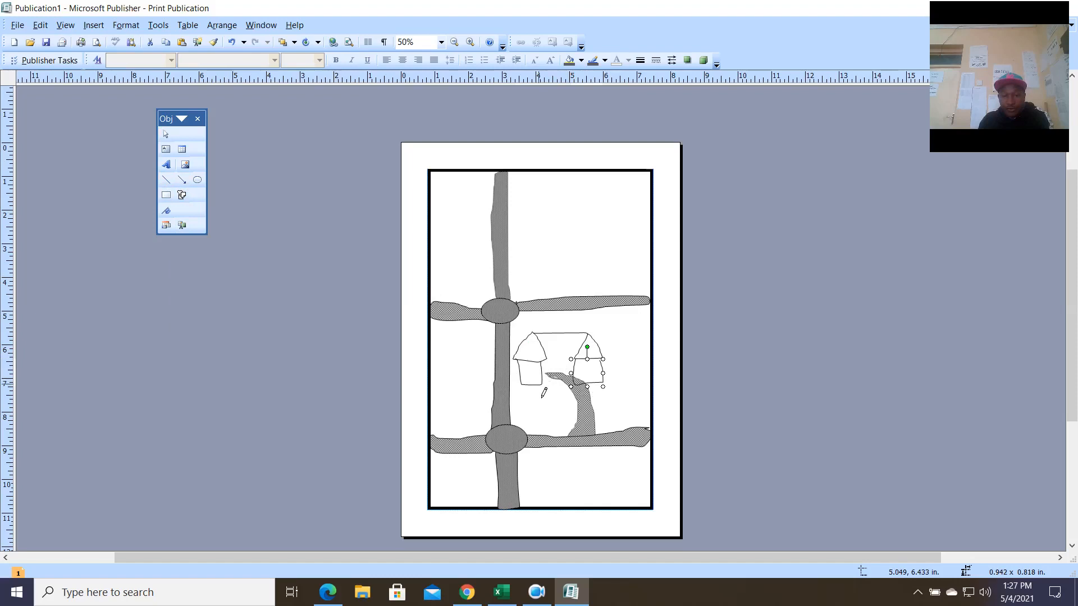
pyautogui.moveTo(583, 386); pyautogui.dragTo(539, 382)
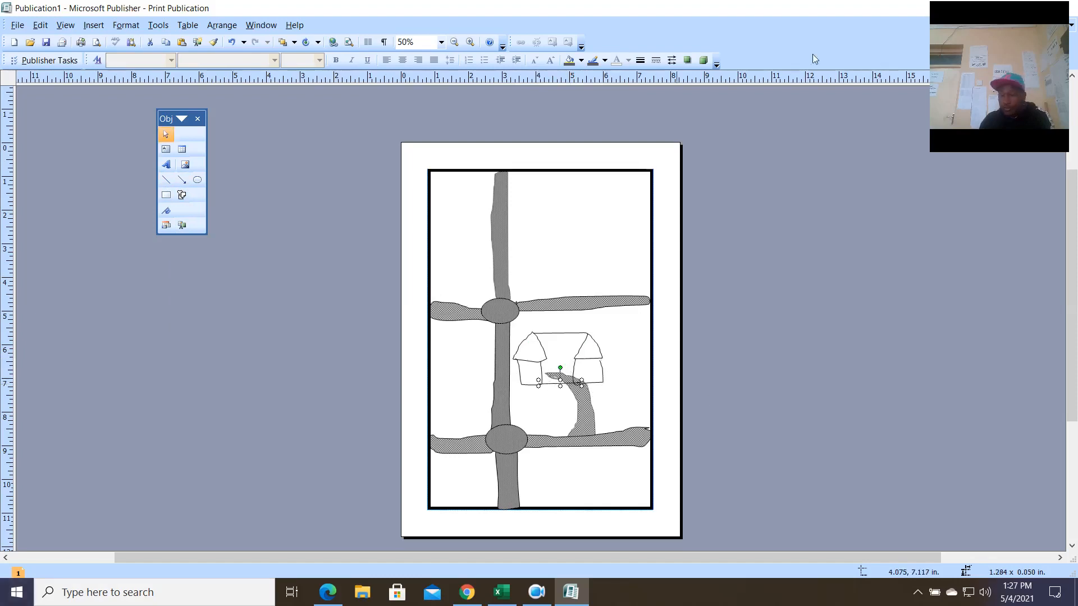
# Shrink the curved side road to about 0.91 in wide and 1.92 in high so it starts below the house.
pyautogui.click(566, 380)
pyautogui.moveTo(546, 372); pyautogui.dragTo(566, 384)
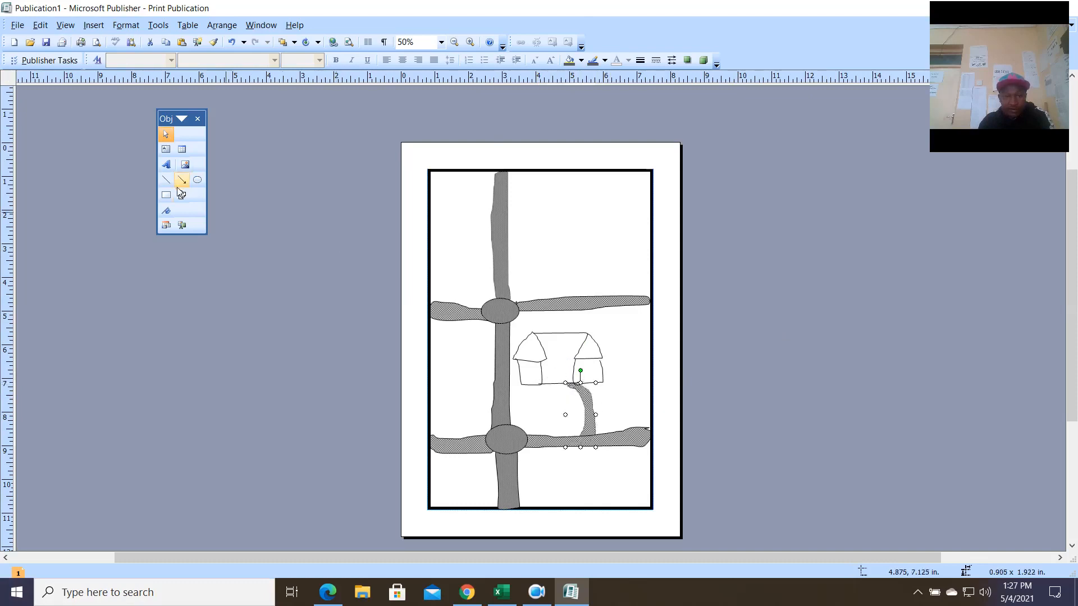
# Scribble the lower roof edge about 1.08 in long between the two gables.
pyautogui.click(180, 194)
pyautogui.moveTo(258, 220)
pyautogui.click(335, 242)
pyautogui.moveTo(578, 356); pyautogui.dragTo(541, 364)
# Try to scribble a doorway in the house's middle wall, and delete it.
pyautogui.click(181, 194)
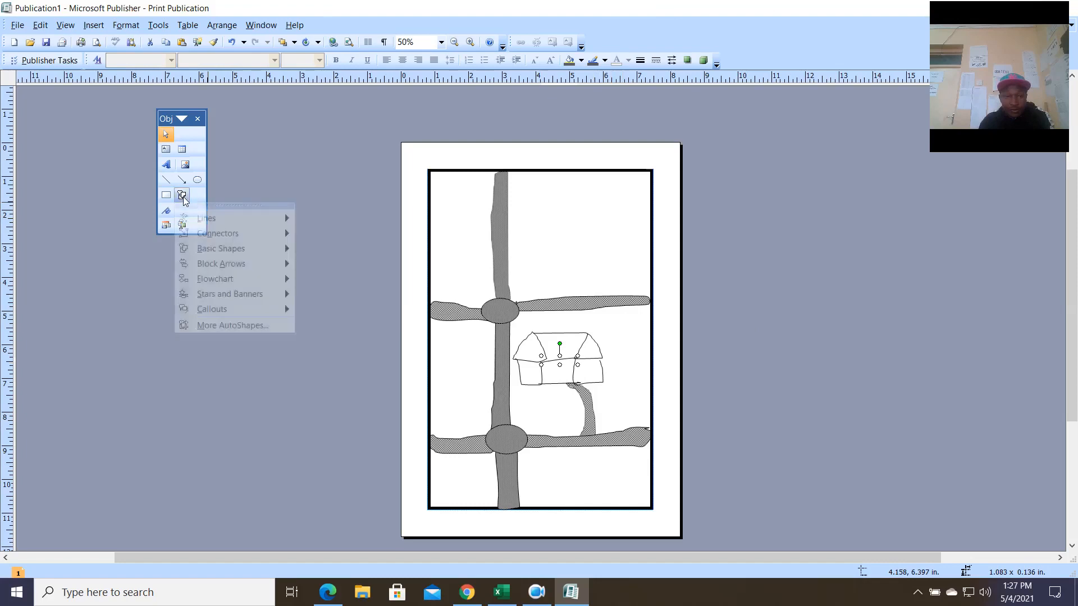
pyautogui.moveTo(245, 216)
pyautogui.click(335, 242)
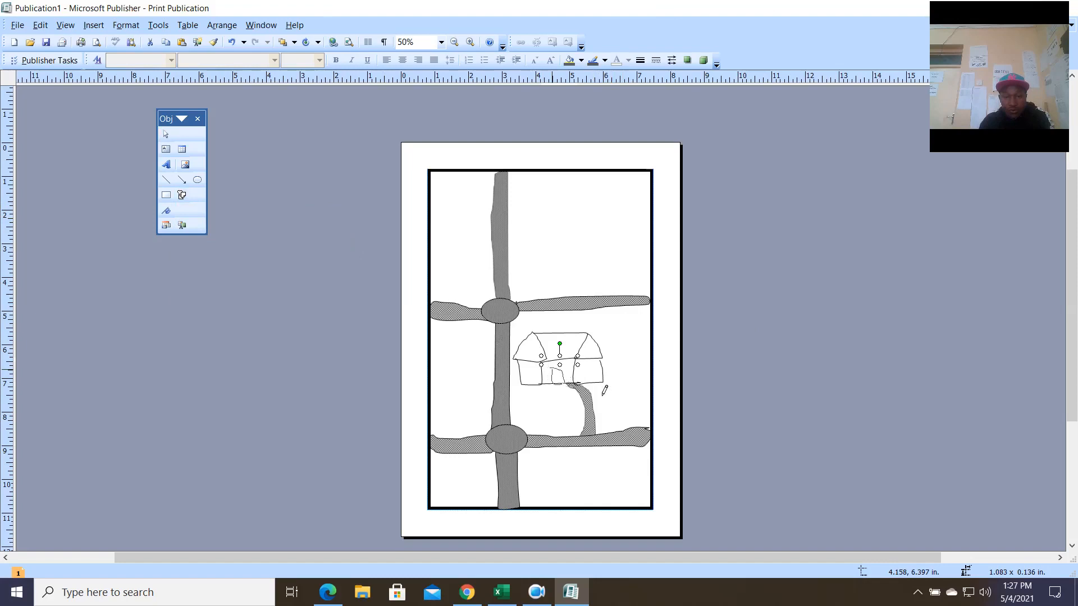
pyautogui.press('Delete')
# Scribble a doorway about 0.47 in wide and 0.36 in high at the base of the house's middle wall.
pyautogui.click(185, 197)
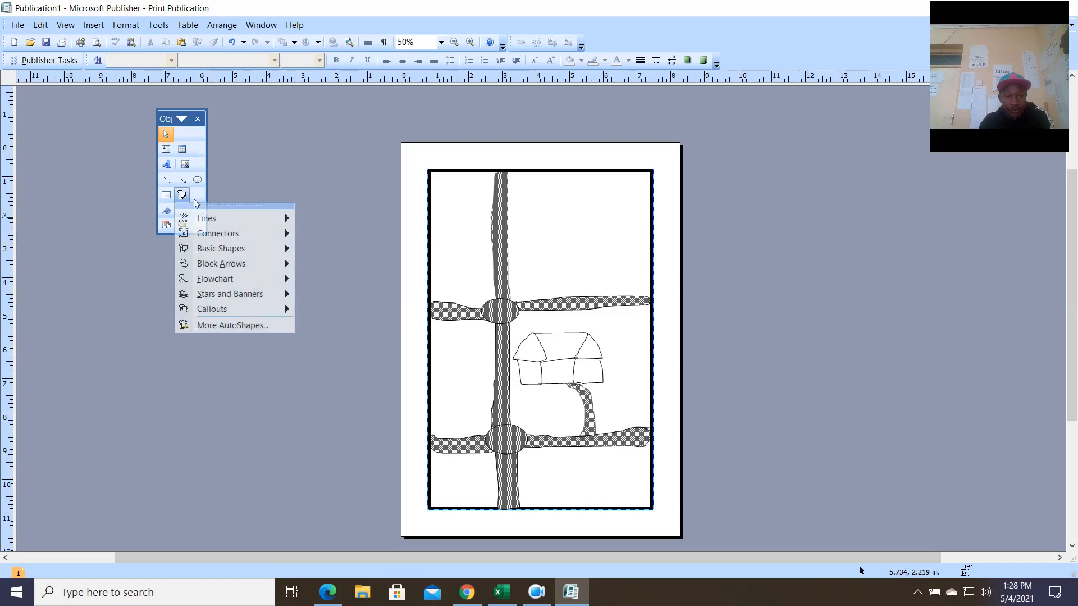
pyautogui.moveTo(261, 222)
pyautogui.click(335, 242)
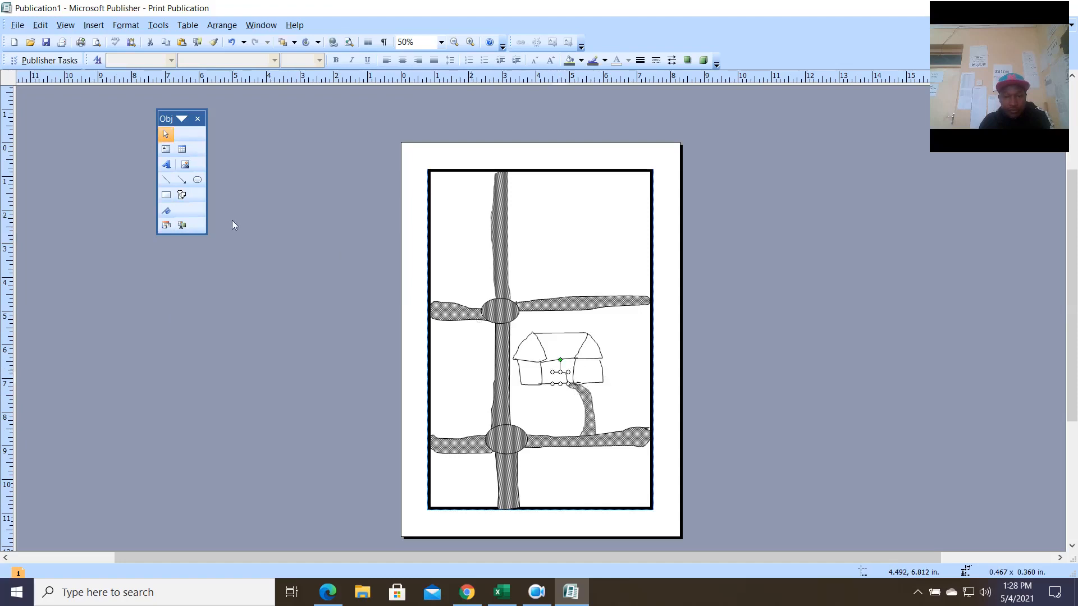
# Scribble a vertical line about 0.4 in high as the left side of the house's doorway.
pyautogui.click(182, 194)
pyautogui.moveTo(281, 218)
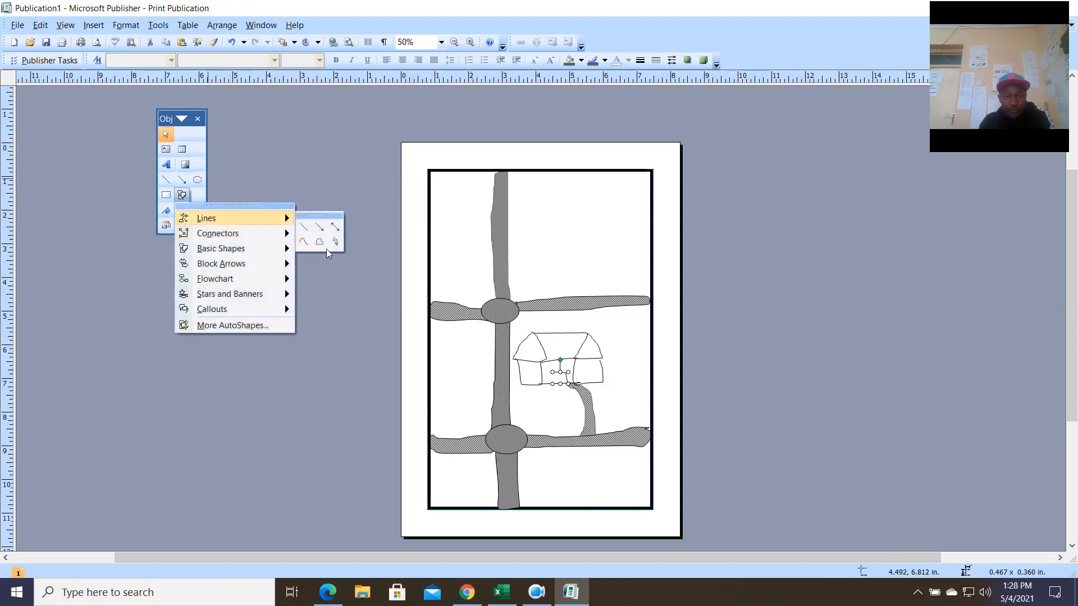
pyautogui.click(336, 242)
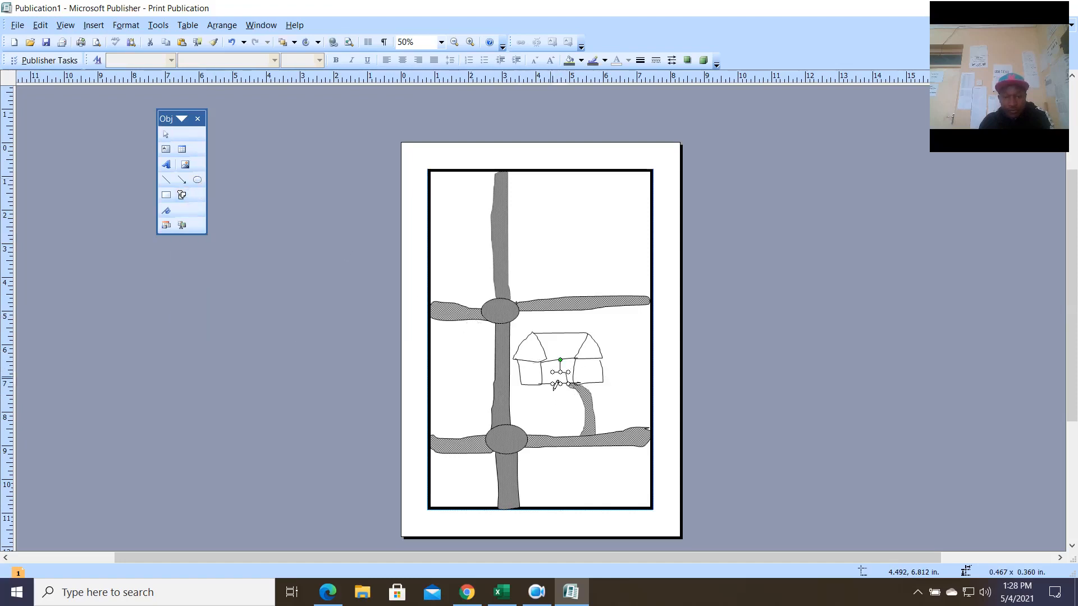
pyautogui.moveTo(551, 373); pyautogui.dragTo(552, 387)
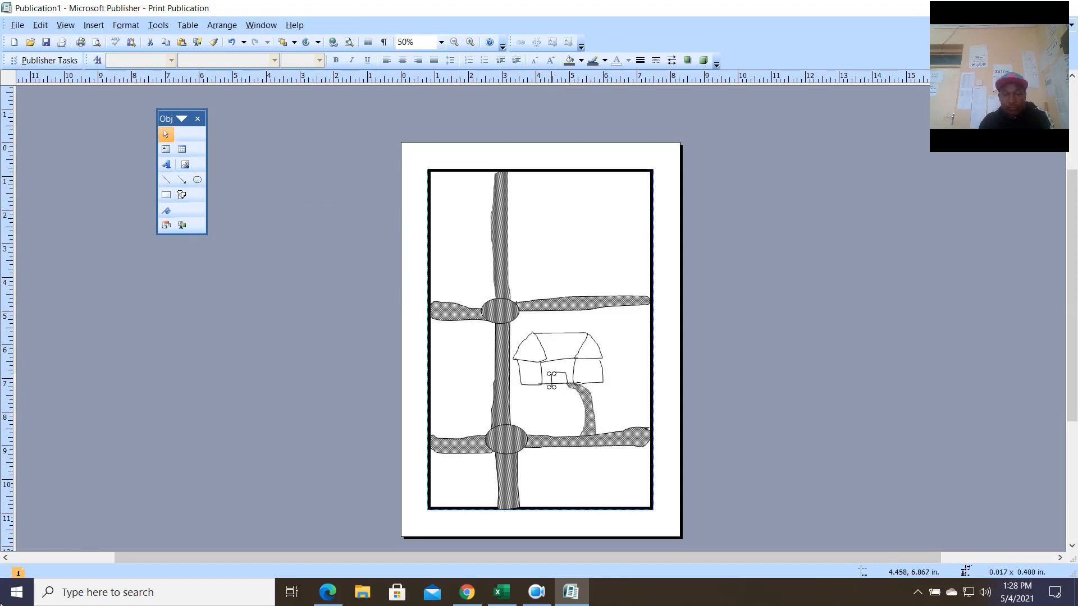
# Scribble a window about 0.48 in wide and 0.31 in high in the house's right wall.
pyautogui.click(182, 195)
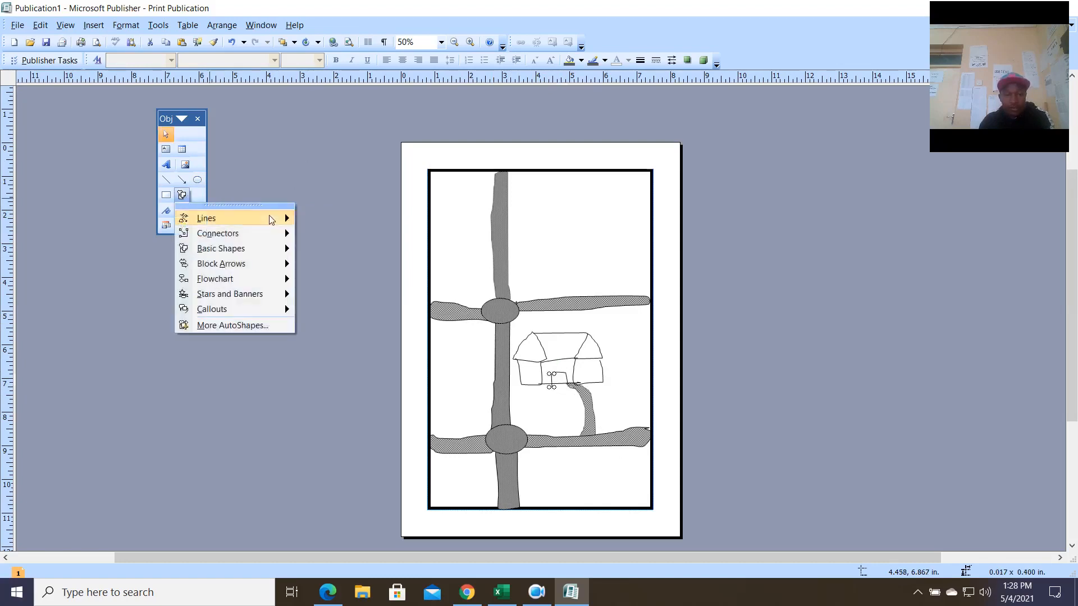
pyautogui.moveTo(284, 218)
pyautogui.click(336, 242)
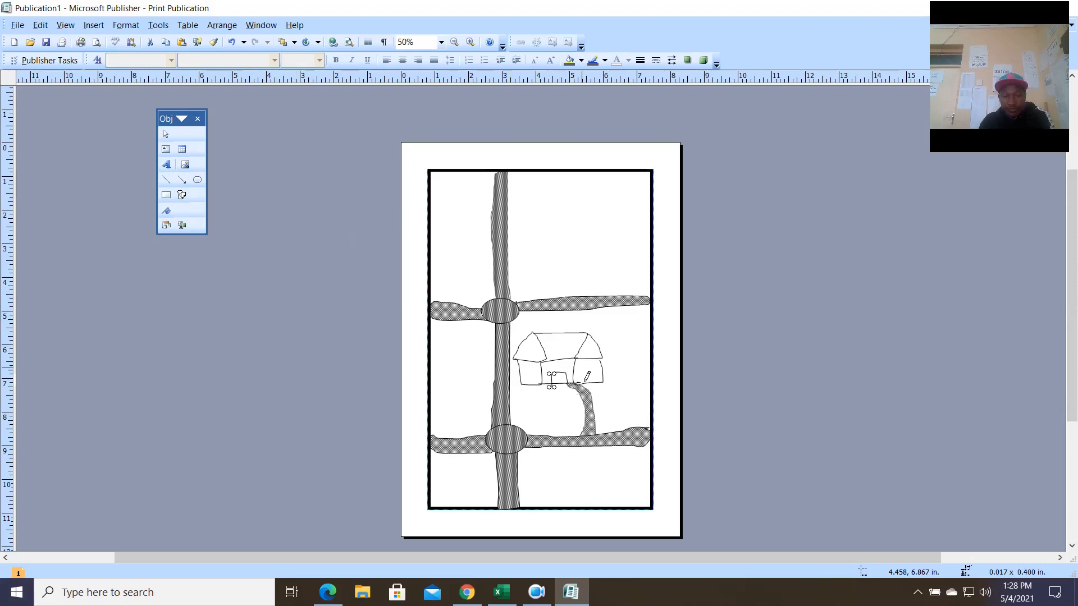
pyautogui.moveTo(588, 374); pyautogui.dragTo(587, 375)
# Try to scribble a window in the house's left wall.
pyautogui.click(183, 195)
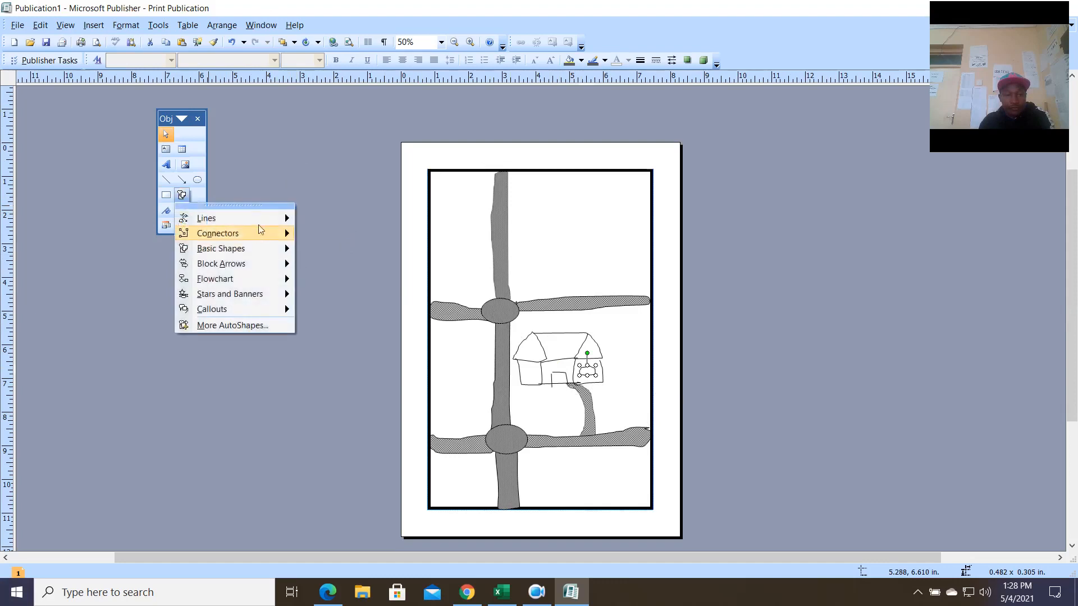
pyautogui.moveTo(269, 219)
pyautogui.click(335, 242)
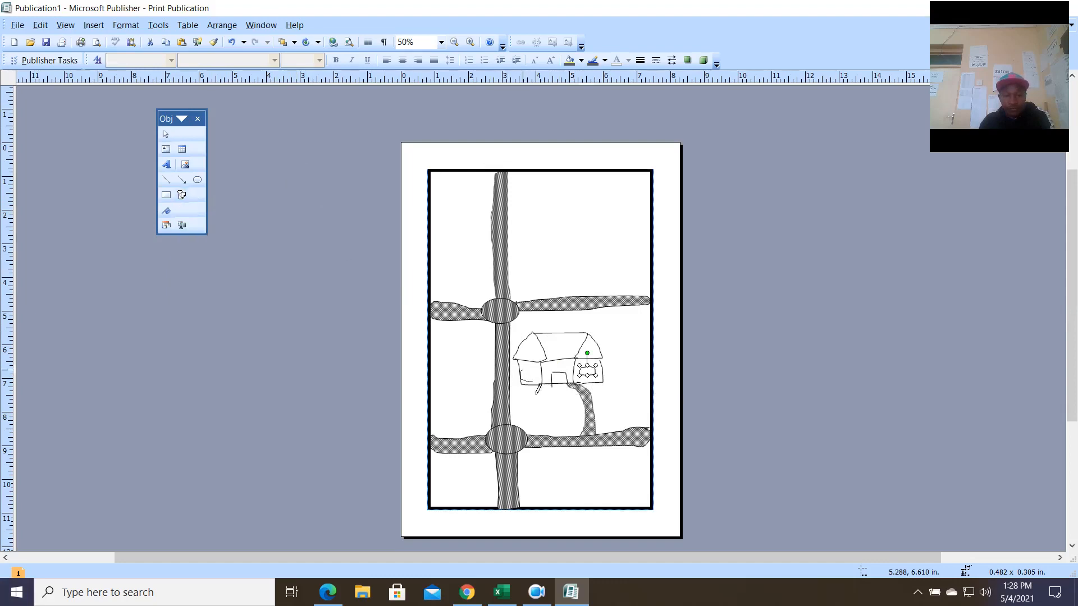
pyautogui.click(552, 402)
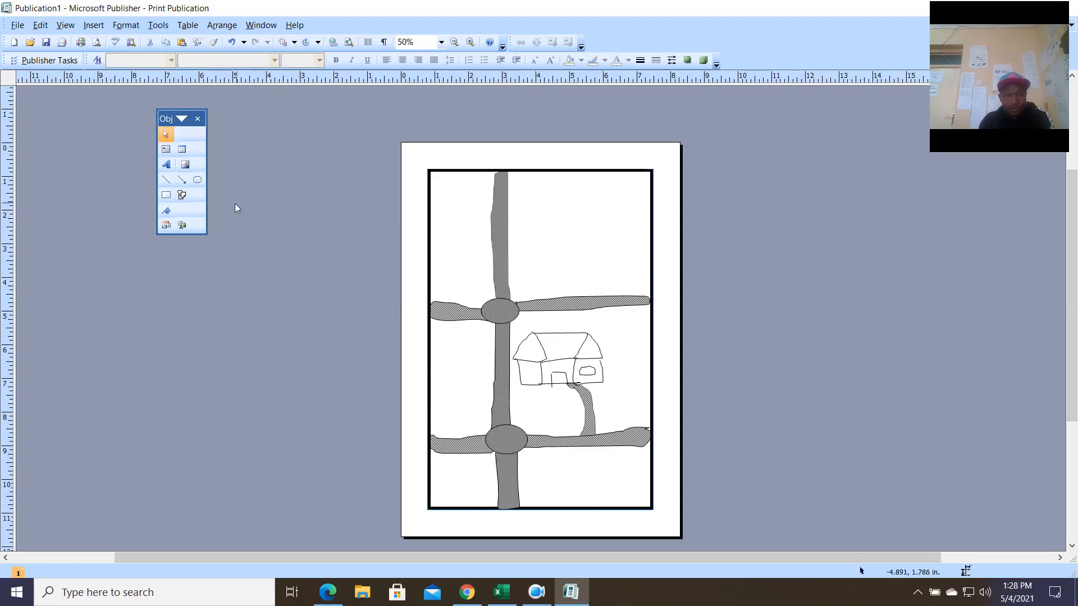
# Scribble a window about 0.78 in wide and 0.36 in high at the house's left wall, and adjust it to sit beside the doorway.
pyautogui.click(182, 195)
pyautogui.moveTo(246, 221)
pyautogui.click(336, 245)
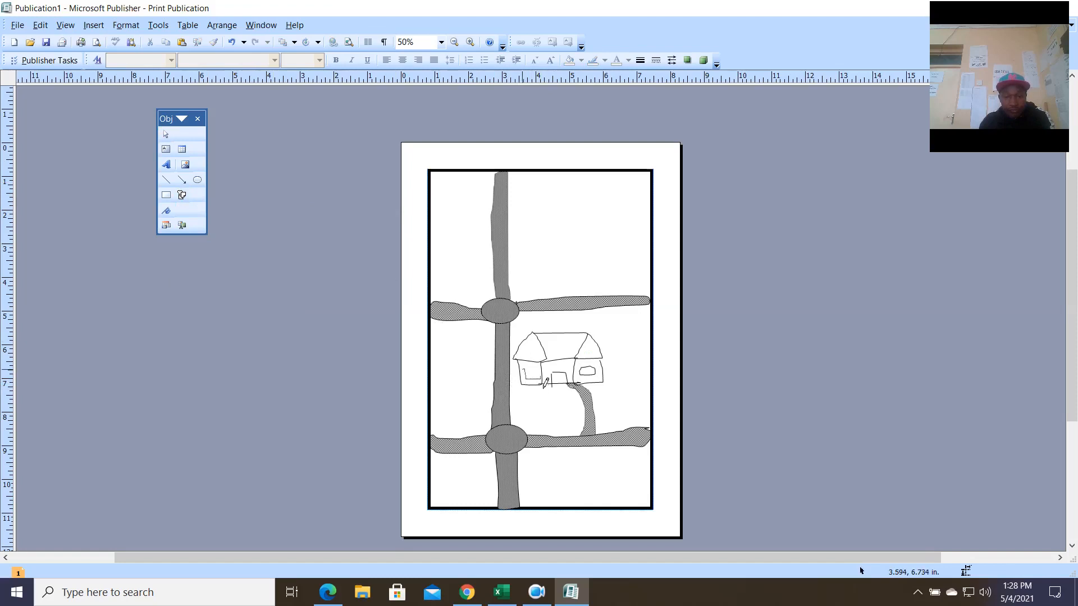
pyautogui.moveTo(529, 383); pyautogui.dragTo(523, 380)
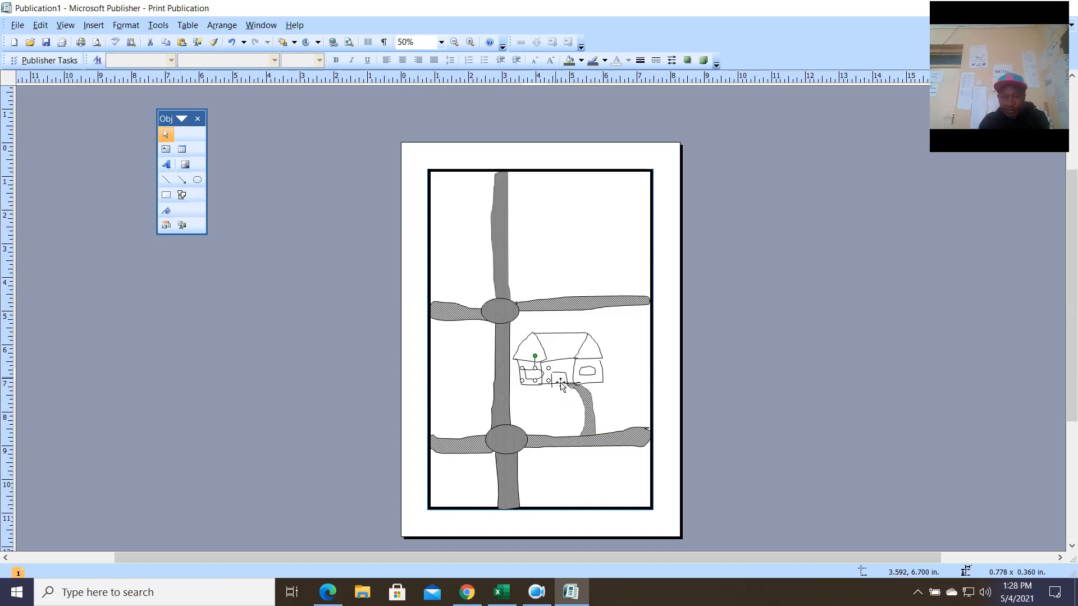
pyautogui.moveTo(548, 381)
pyautogui.mouseDown()
pyautogui.moveTo(533, 378)
pyautogui.moveTo(548, 370)
pyautogui.mouseUp()
pyautogui.click(551, 412)
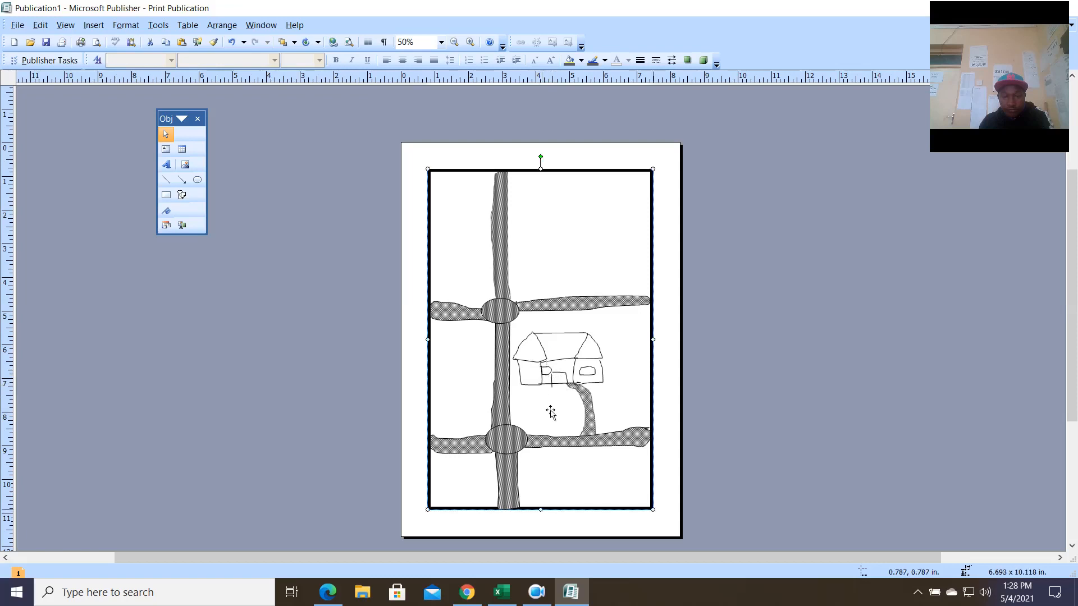
# Nudge the doorway's left side line right to the horizontal position 4.508 in.
pyautogui.click(552, 384)
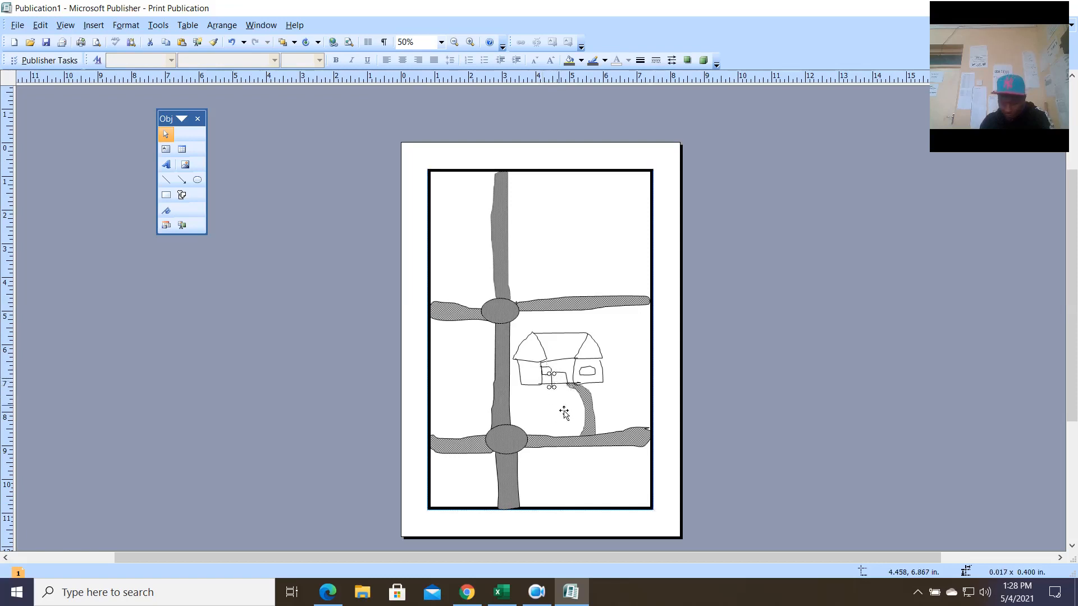
pyautogui.press('Right')
pyautogui.press('Right')
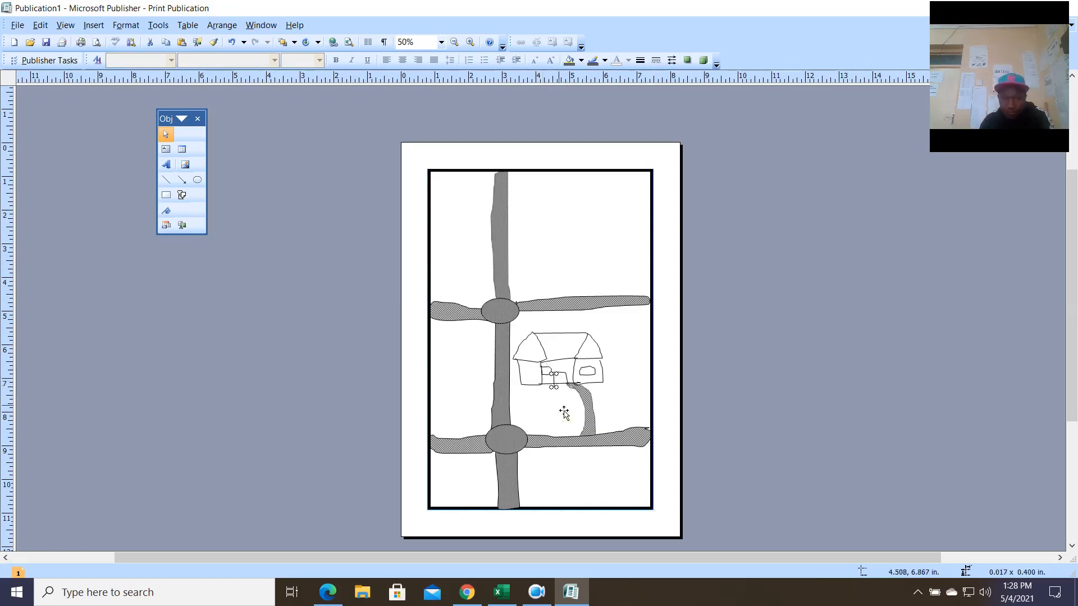
pyautogui.click(639, 376)
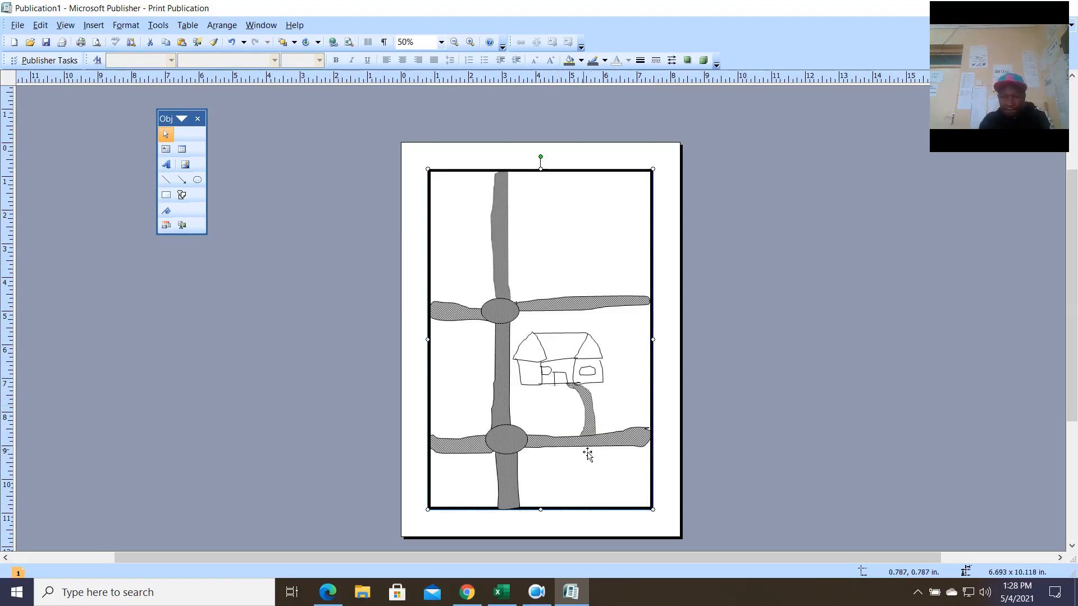
# Duplicate the house's left gable and shrink the copy to about 0.82 in wide and 0.76 in high inside the original.
pyautogui.click(543, 359)
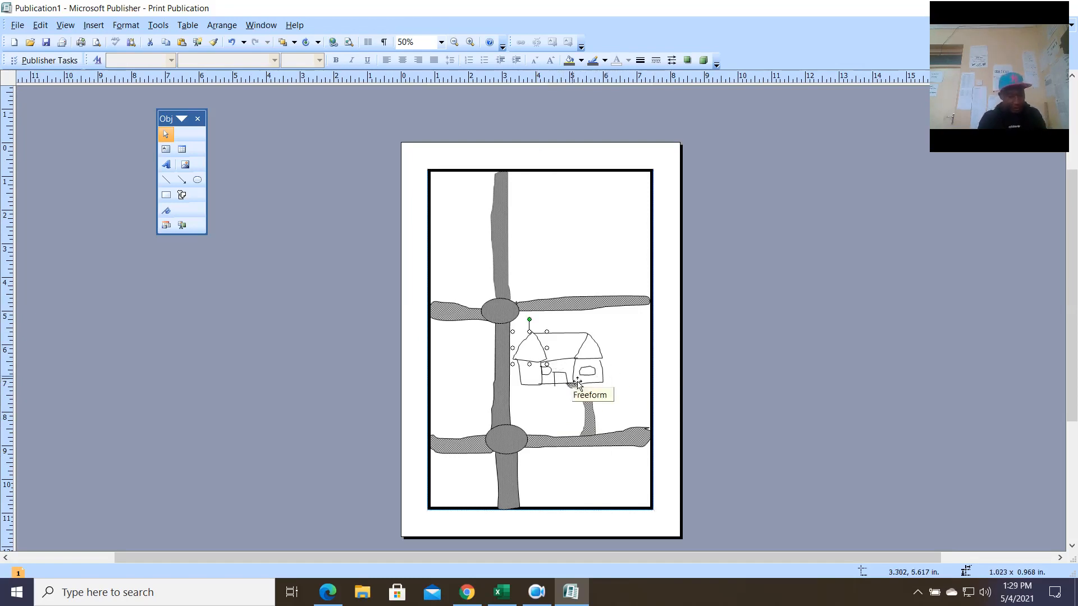
pyautogui.hotkey('ctrl', 'd')
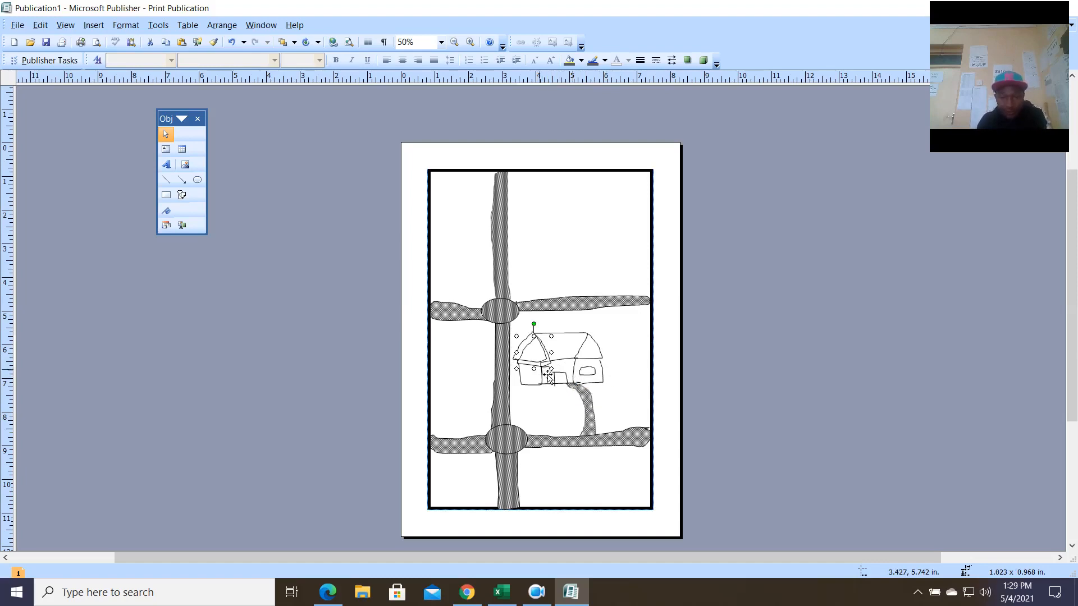
pyautogui.moveTo(560, 379); pyautogui.dragTo(544, 361)
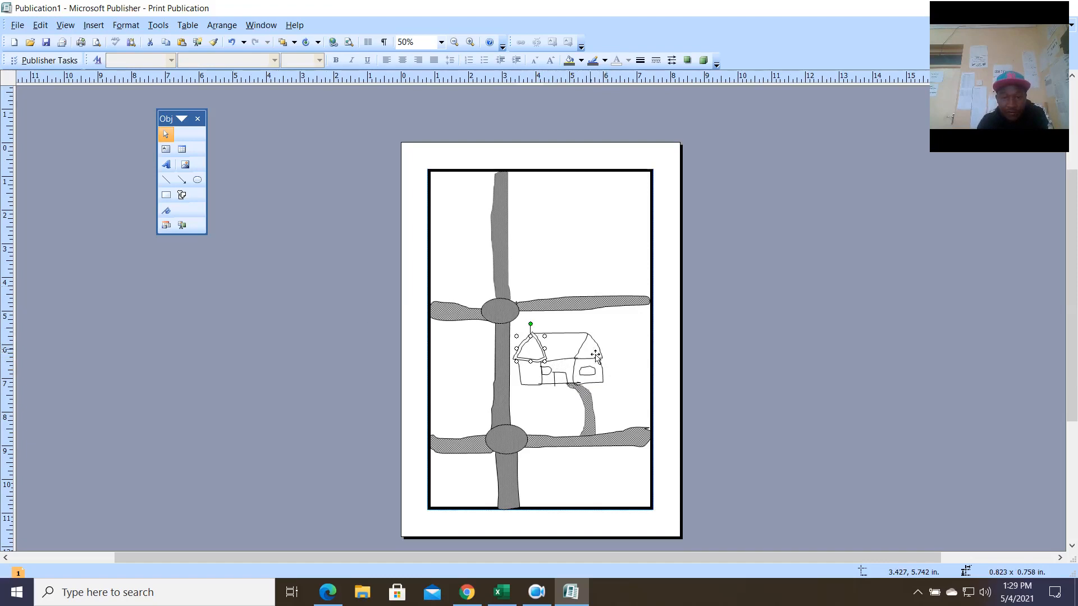
pyautogui.click(596, 357)
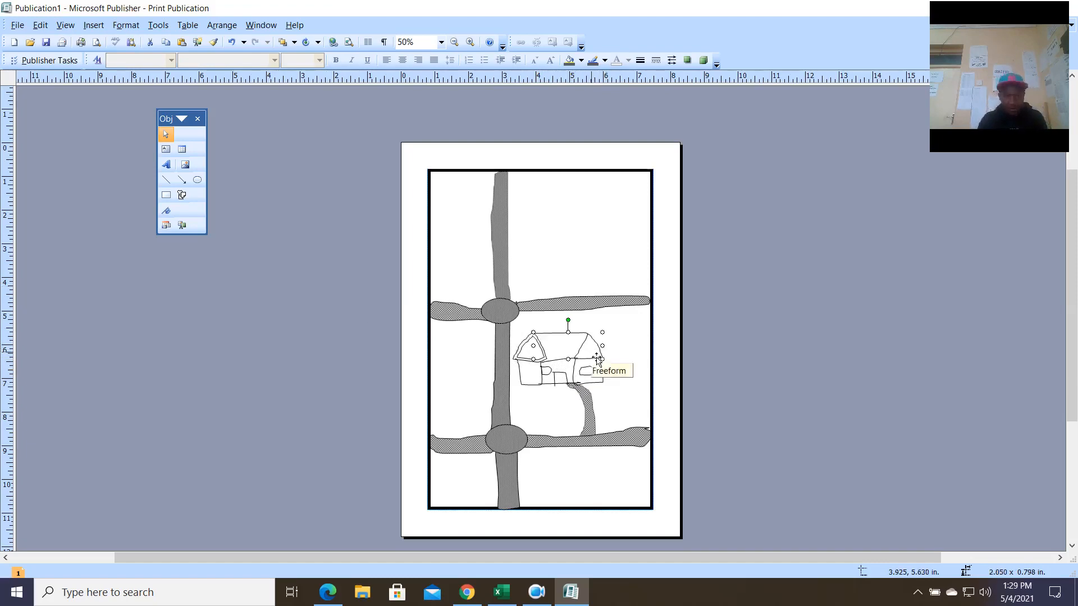
# Duplicate the inner gable, shrink the copy to 0.5 by 0.375 in, and place it inside the right gable at 5.283, 5.950 in.
pyautogui.click(535, 351)
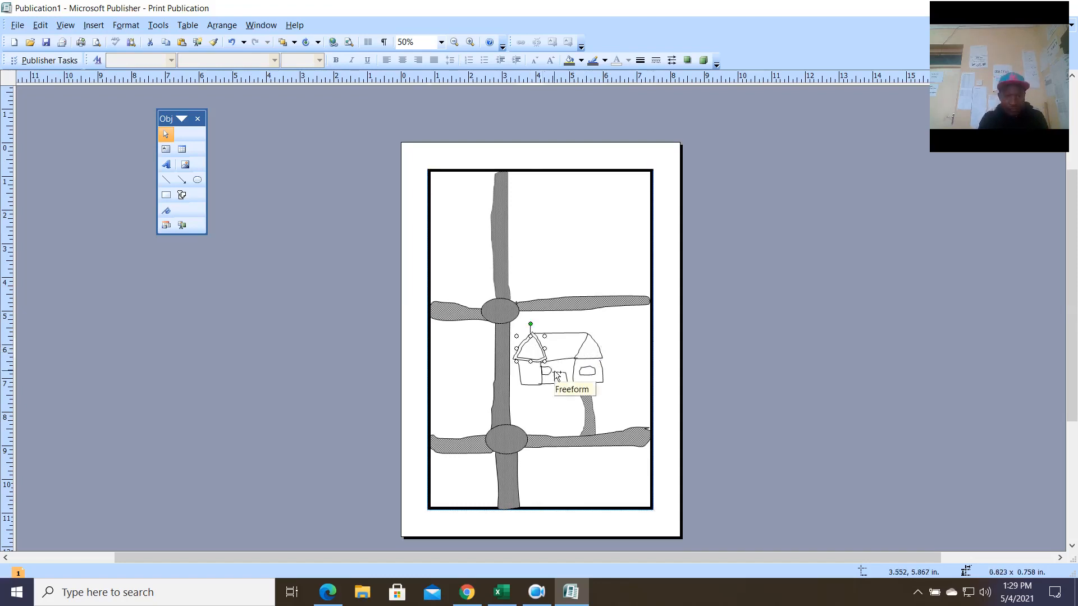
pyautogui.moveTo(534, 359); pyautogui.dragTo(600, 356)
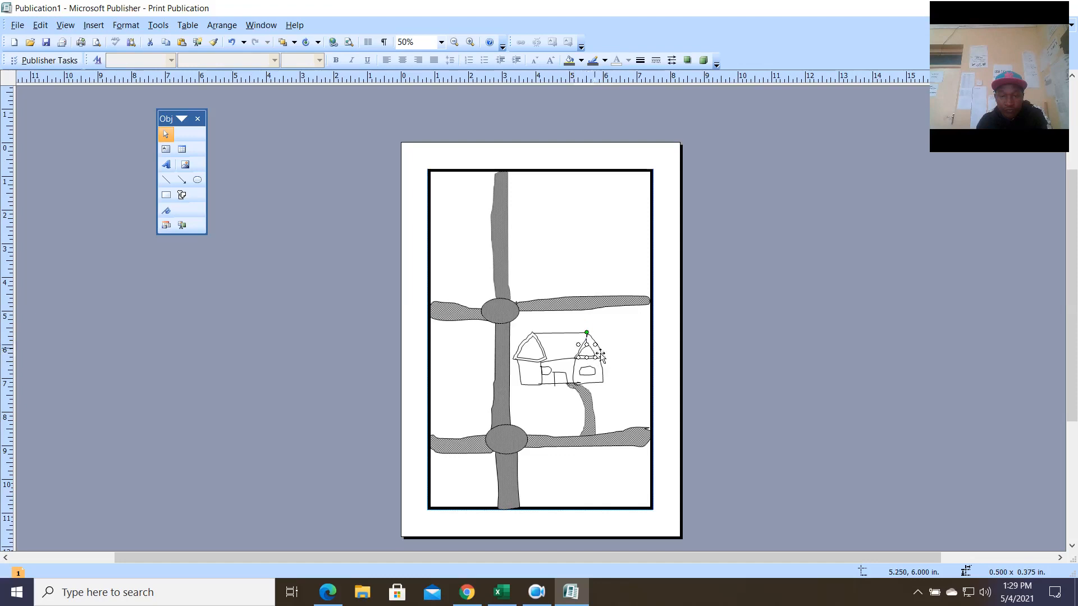
pyautogui.press('Right')
pyautogui.press('Right')
pyautogui.press('Up')
pyautogui.press('Up')
pyautogui.press('Up')
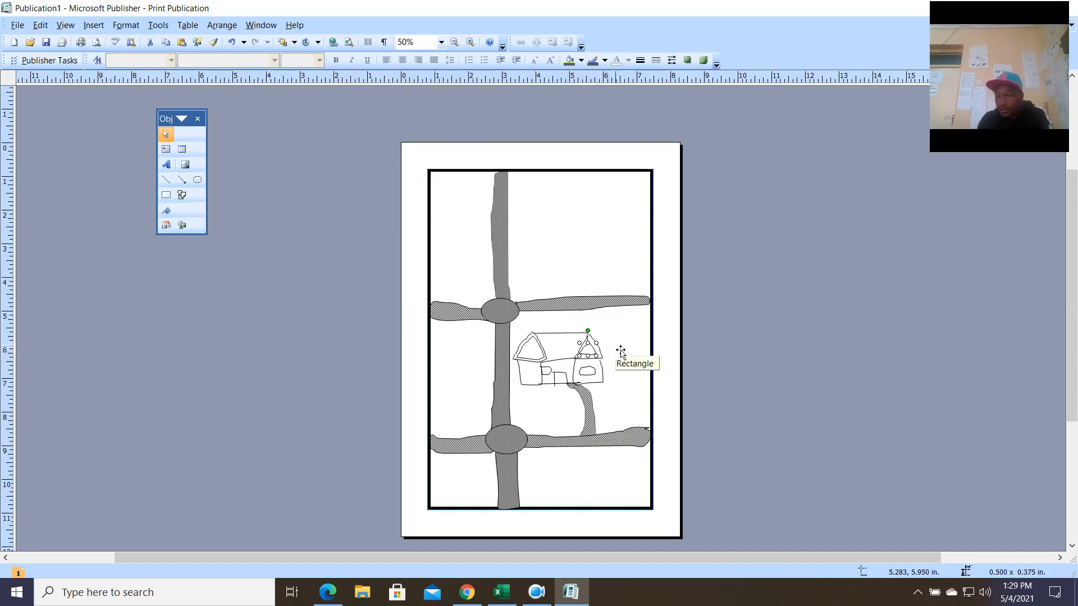
pyautogui.click(557, 360)
# Scribble a second roof edge line about 1.11 in wide and 0.17 in high between the two gables.
pyautogui.click(182, 195)
pyautogui.moveTo(240, 220)
pyautogui.click(335, 228)
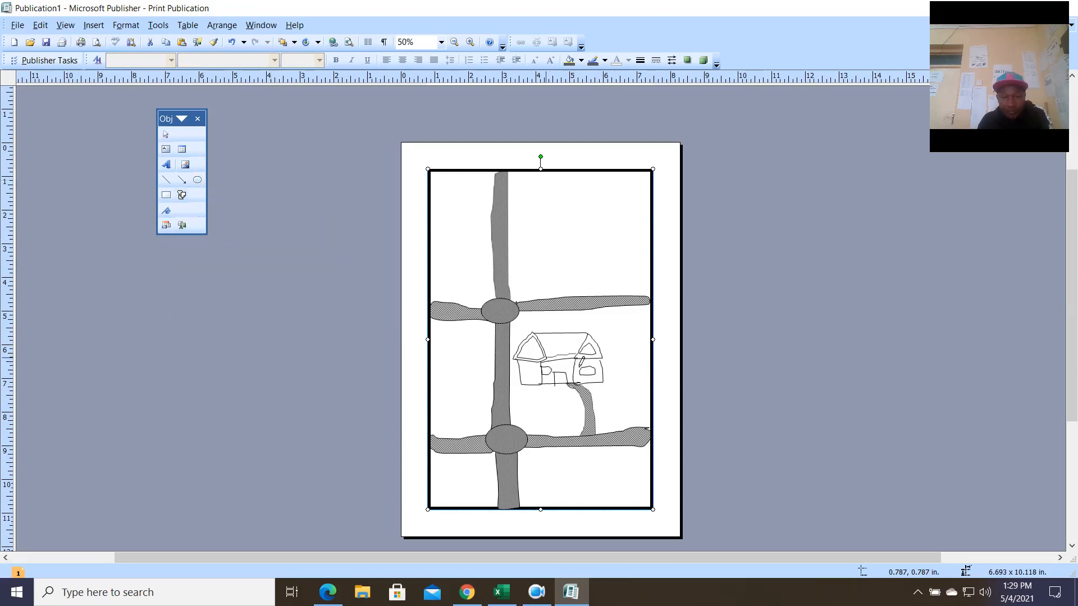
pyautogui.click(599, 411)
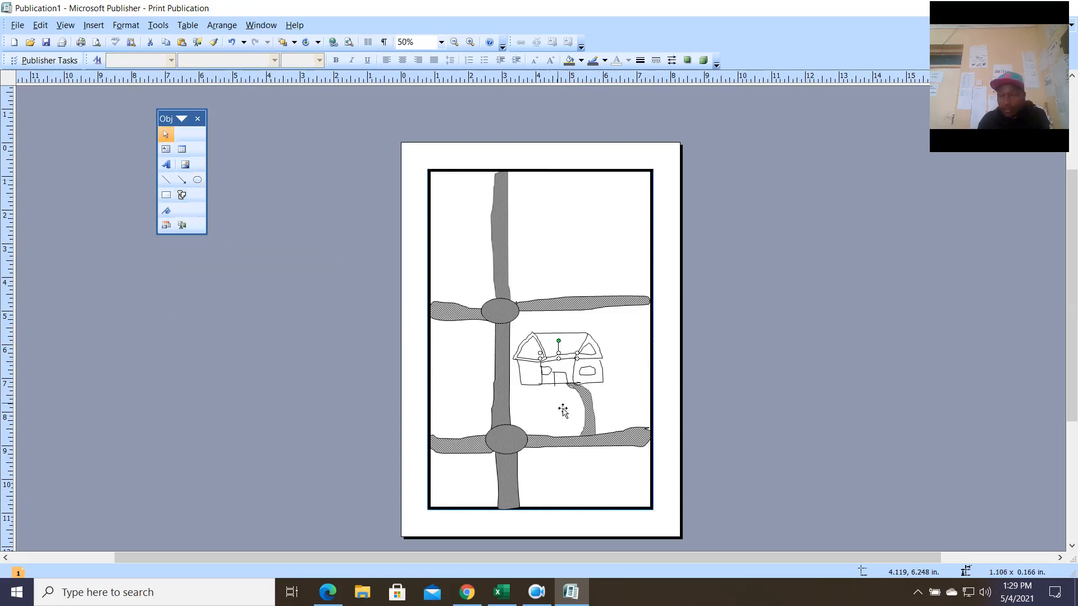
# Widen the curved side road to about 1.16 in so its upper end reaches the house's doorway.
pyautogui.click(579, 396)
pyautogui.moveTo(573, 391); pyautogui.dragTo(560, 386)
pyautogui.click(618, 409)
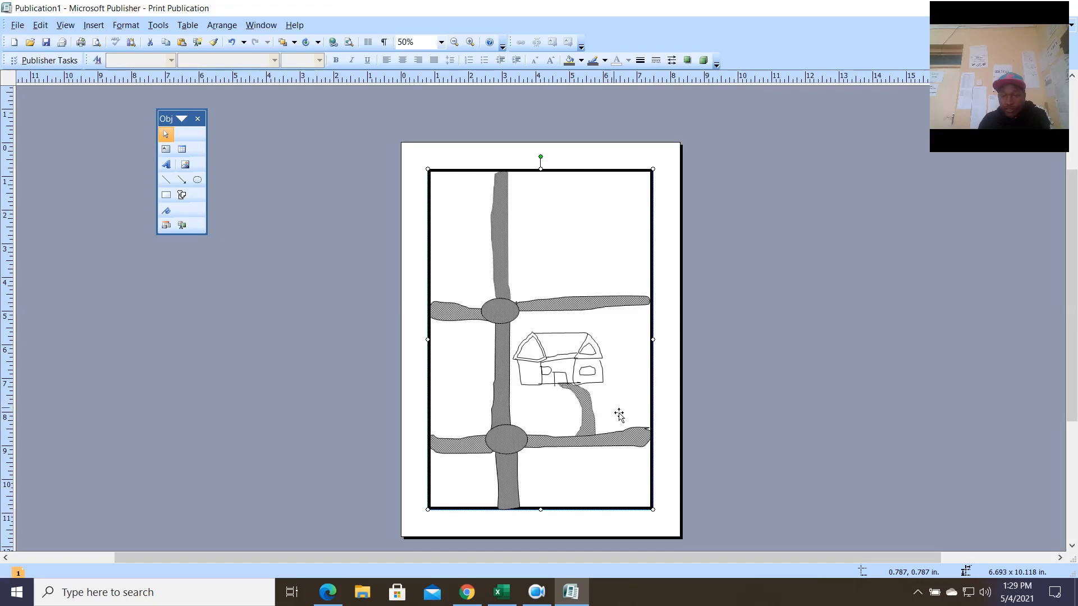
# Draw a vertical flagpole line 2 in high across the front of the house and scribble a flag at its upper end.
pyautogui.click(167, 181)
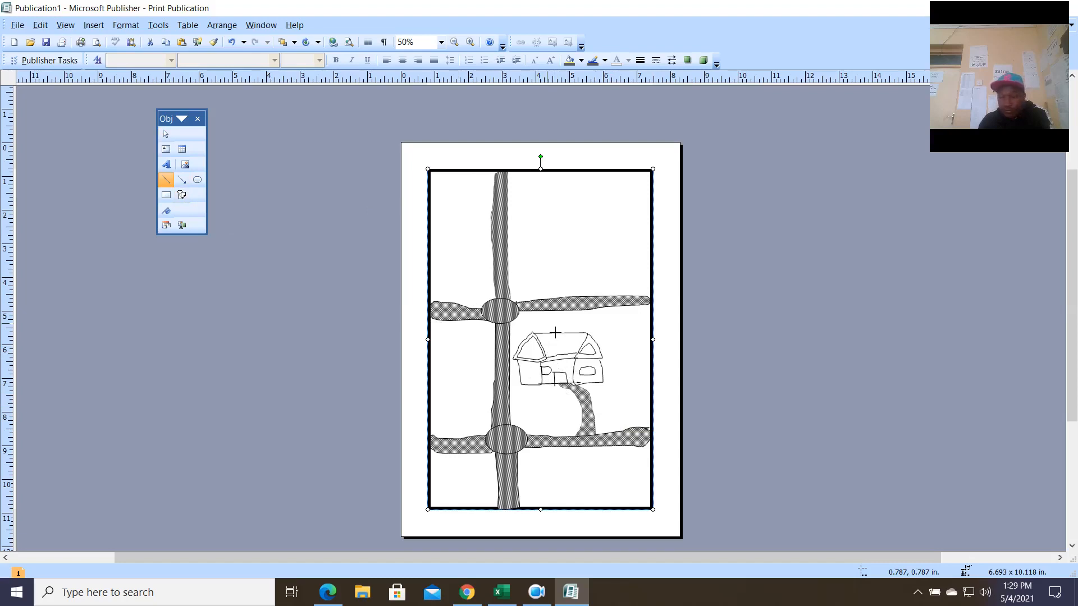
pyautogui.moveTo(549, 326); pyautogui.dragTo(548, 391)
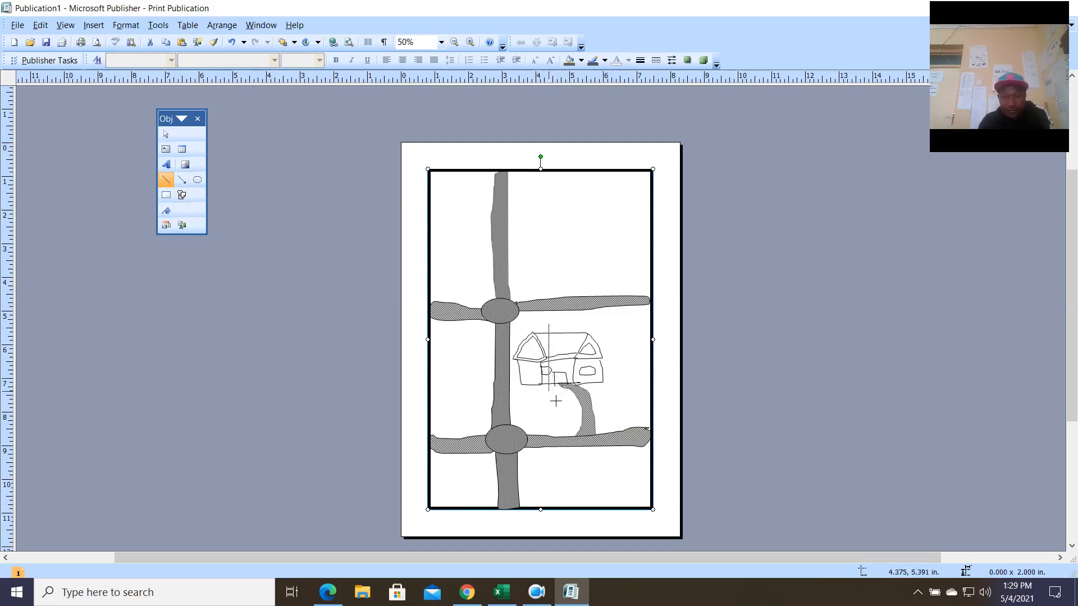
pyautogui.click(182, 194)
pyautogui.moveTo(258, 220)
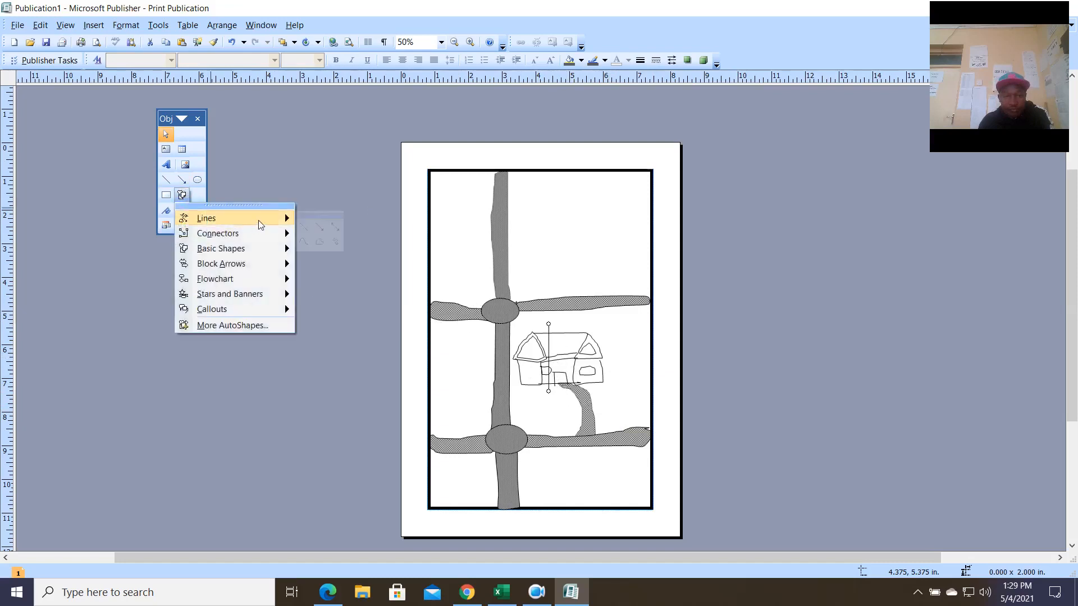
pyautogui.click(334, 243)
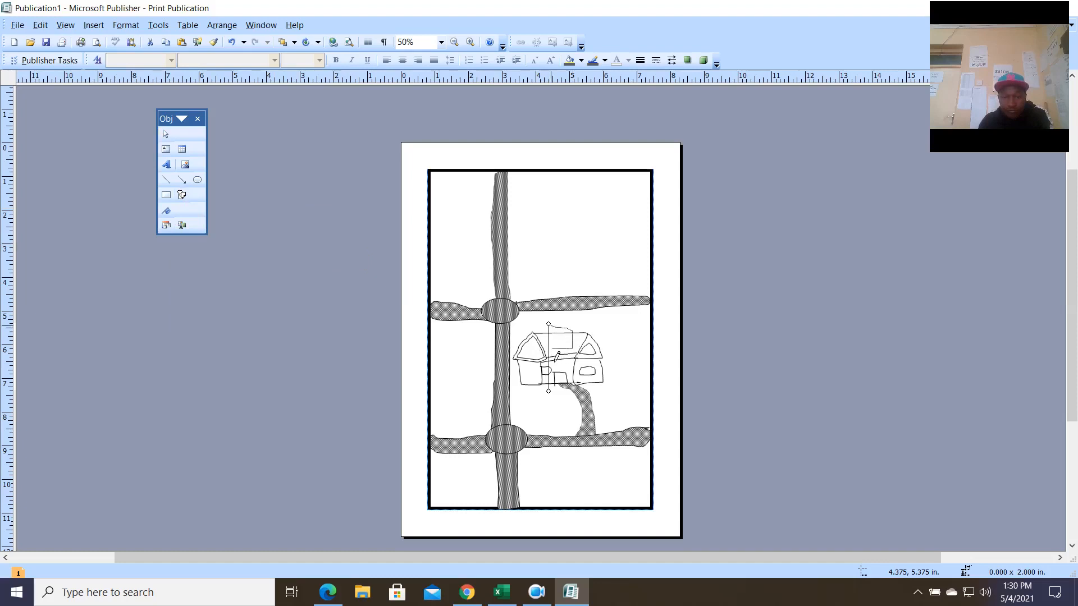
pyautogui.moveTo(554, 355); pyautogui.dragTo(554, 355)
pyautogui.click(552, 388)
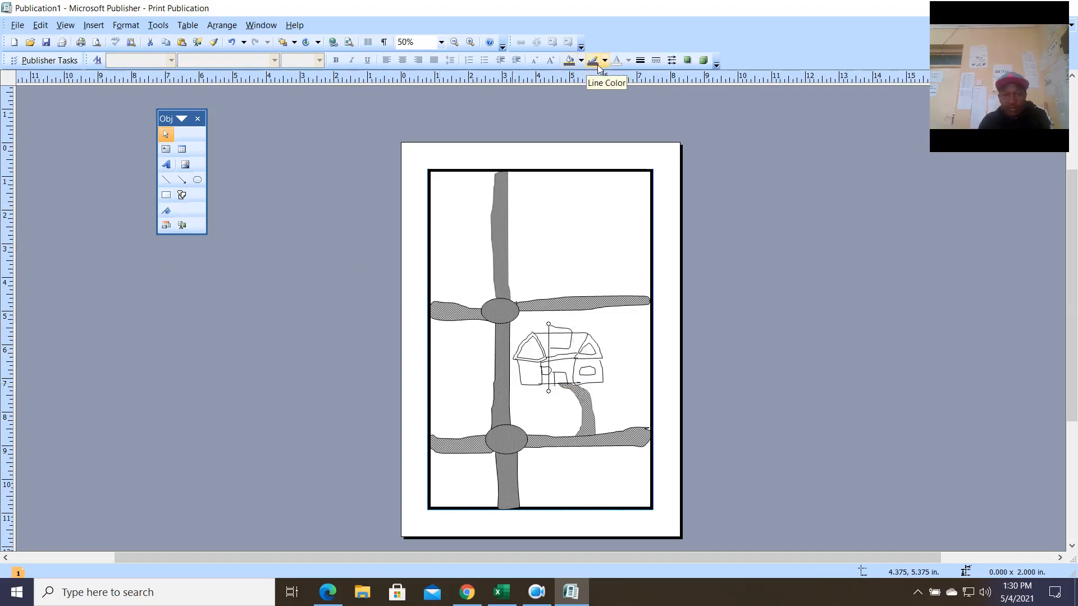
# Set the flagpole's line weight to 4½ pt and lower the tops of the pole and flag to 5.5 in.
pyautogui.click(639, 60)
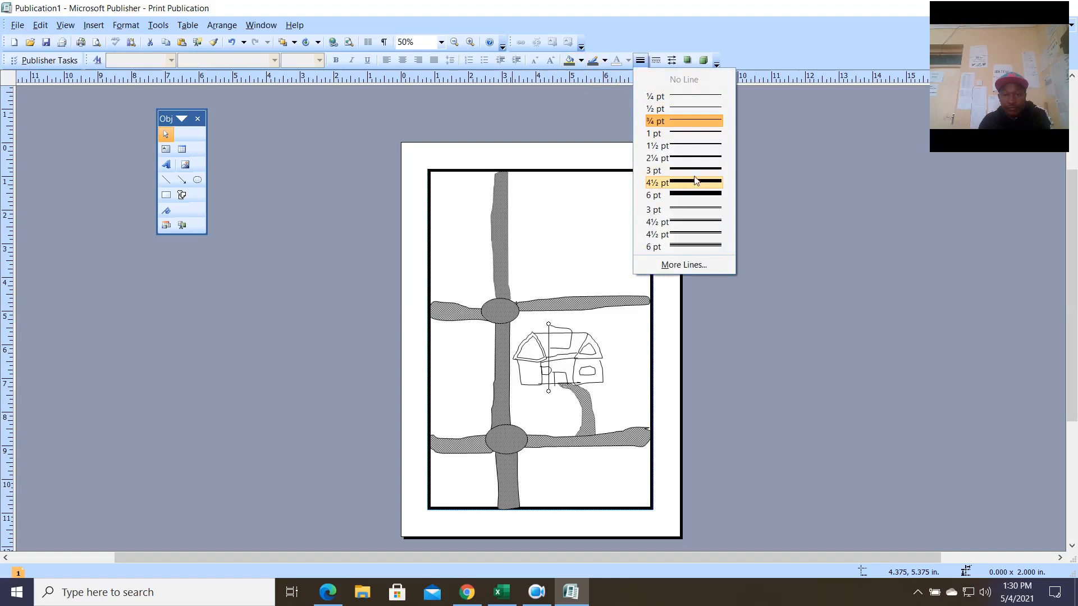
pyautogui.click(694, 180)
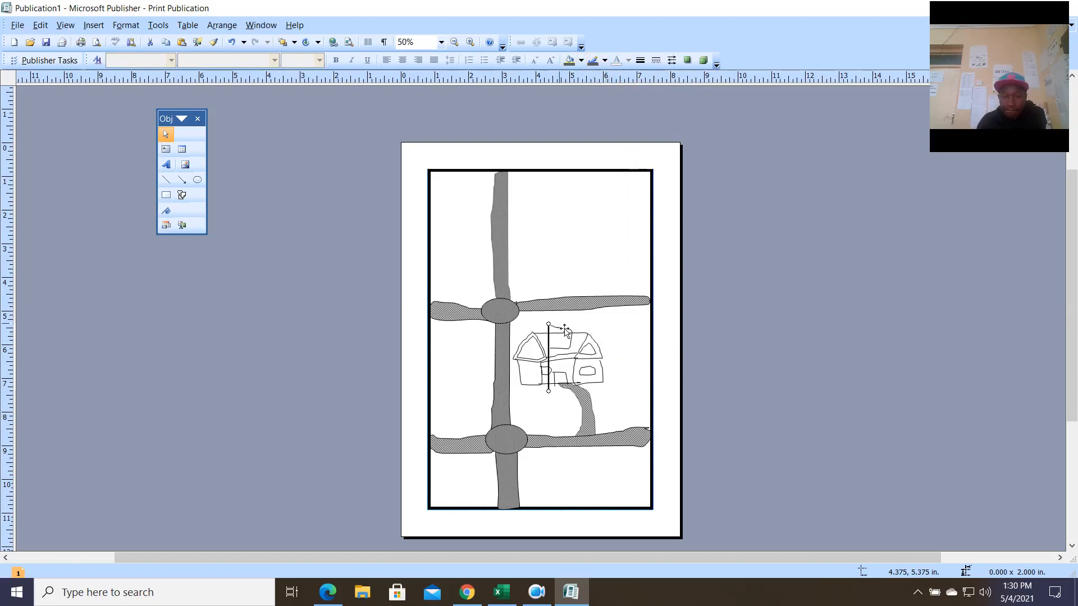
pyautogui.moveTo(549, 324); pyautogui.dragTo(549, 328)
pyautogui.click(560, 335)
pyautogui.moveTo(550, 325); pyautogui.dragTo(549, 328)
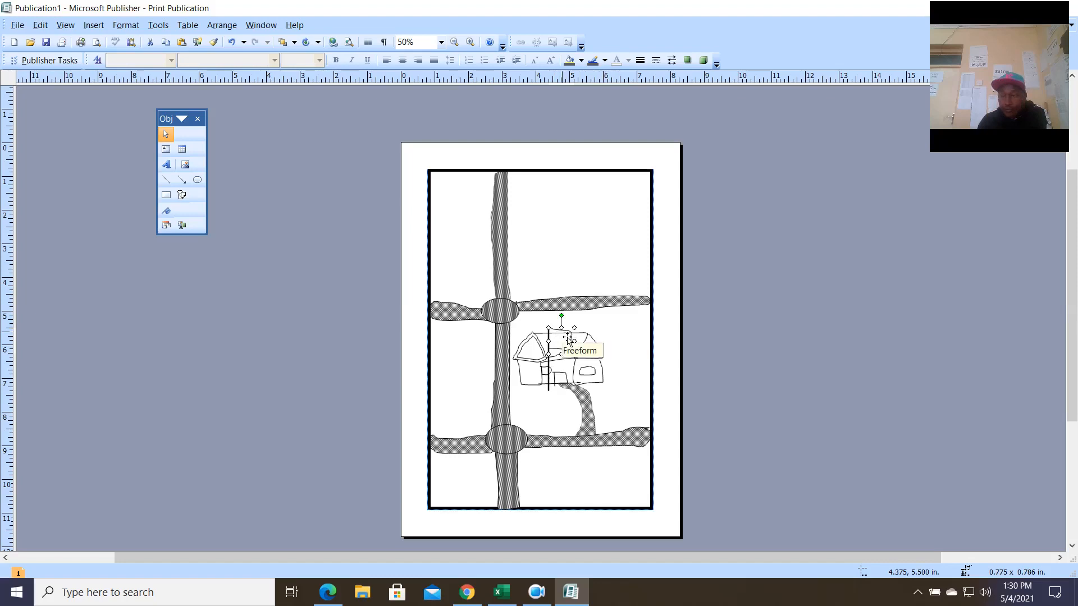
# Lower the upper end of the curved side road so it starts clear below the house and flagpole.
pyautogui.click(585, 413)
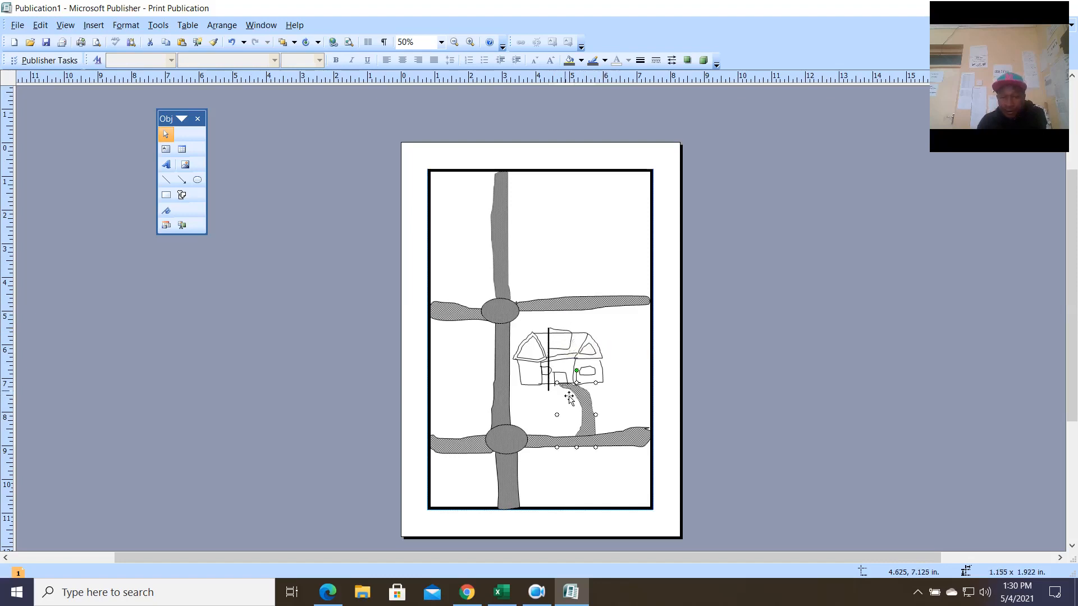
pyautogui.moveTo(562, 404); pyautogui.dragTo(561, 419)
pyautogui.click(570, 385)
# Move the thick border rectangle left, away from the house, to the horizontal position -1.75 in.
pyautogui.click(555, 361)
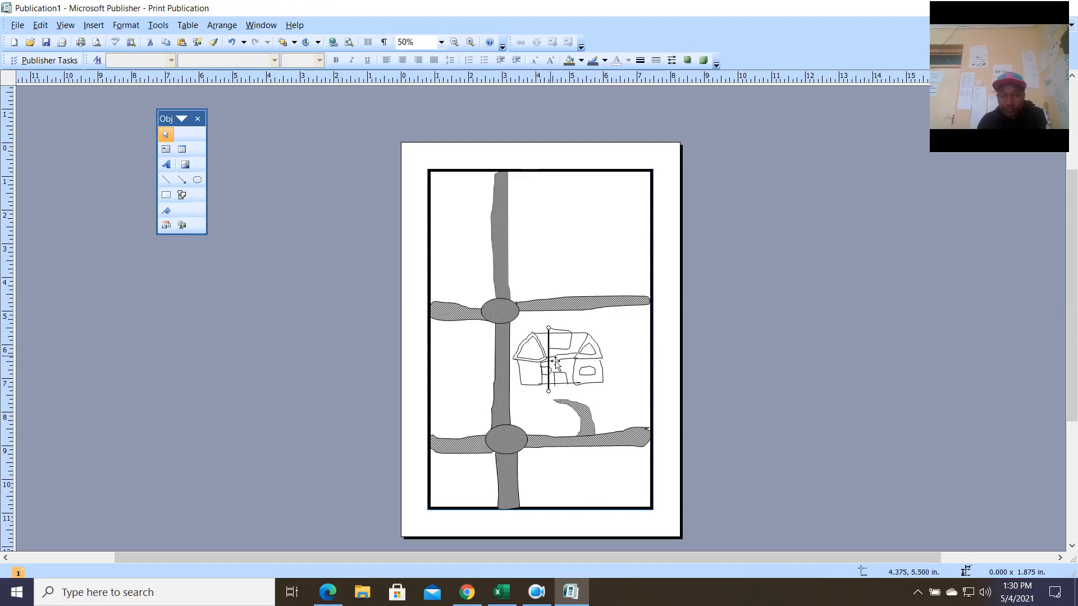
pyautogui.moveTo(611, 334); pyautogui.dragTo(523, 331)
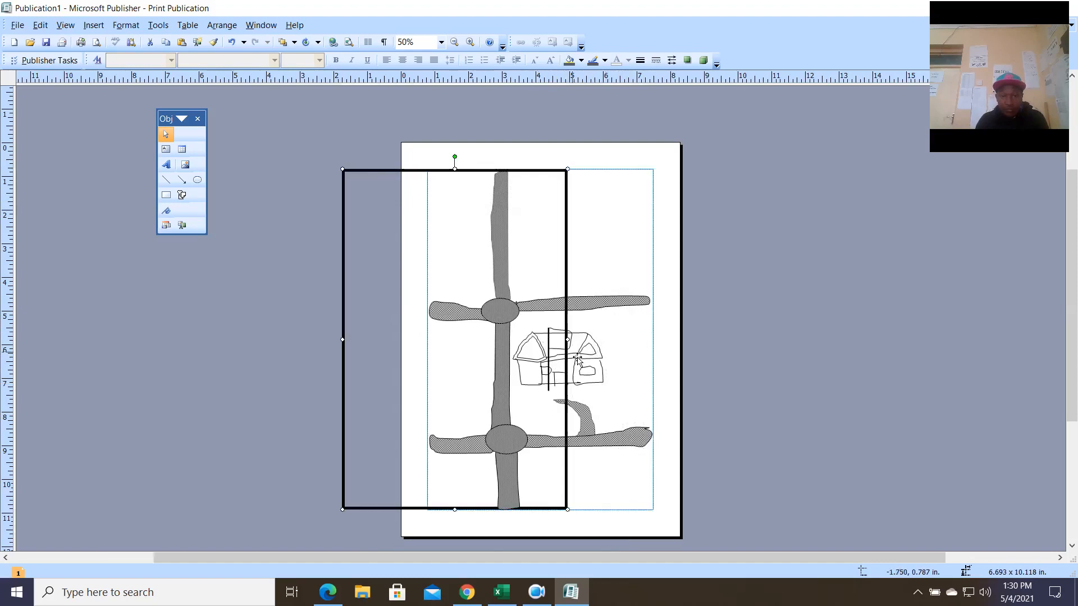
# Move the thick border rectangle further left and slightly down, clear of the house drawing.
pyautogui.moveTo(402, 170); pyautogui.dragTo(313, 187)
pyautogui.click(603, 329)
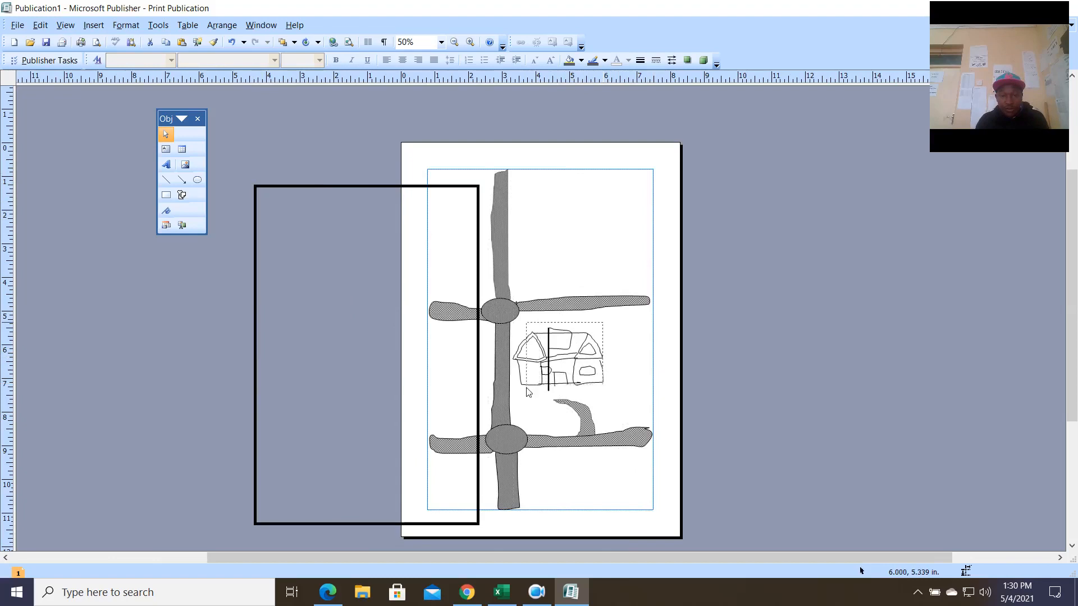
pyautogui.click(542, 402)
pyautogui.click(551, 402)
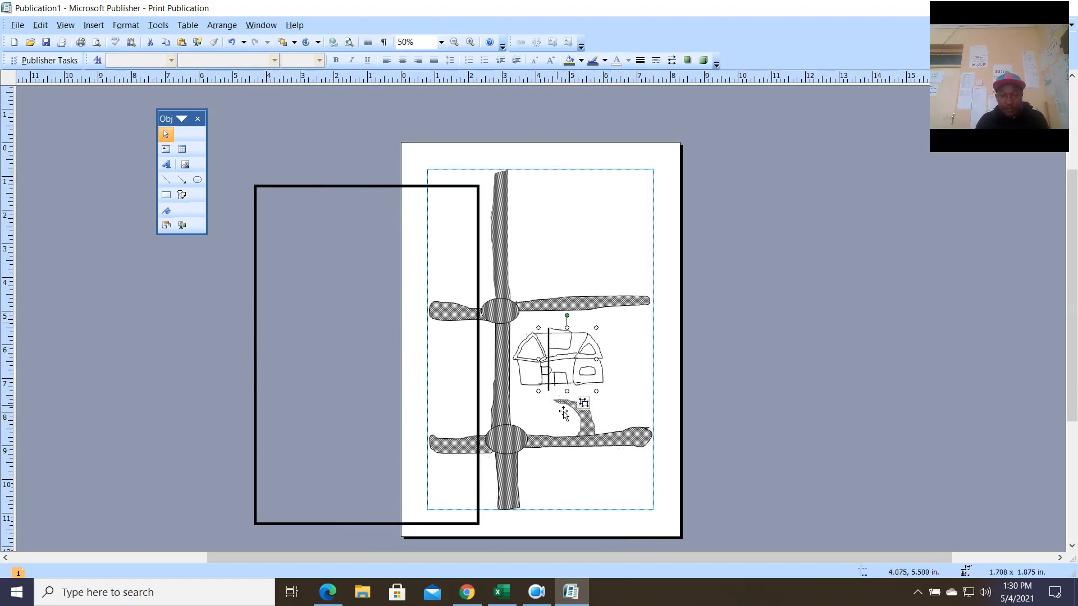
pyautogui.click(589, 382)
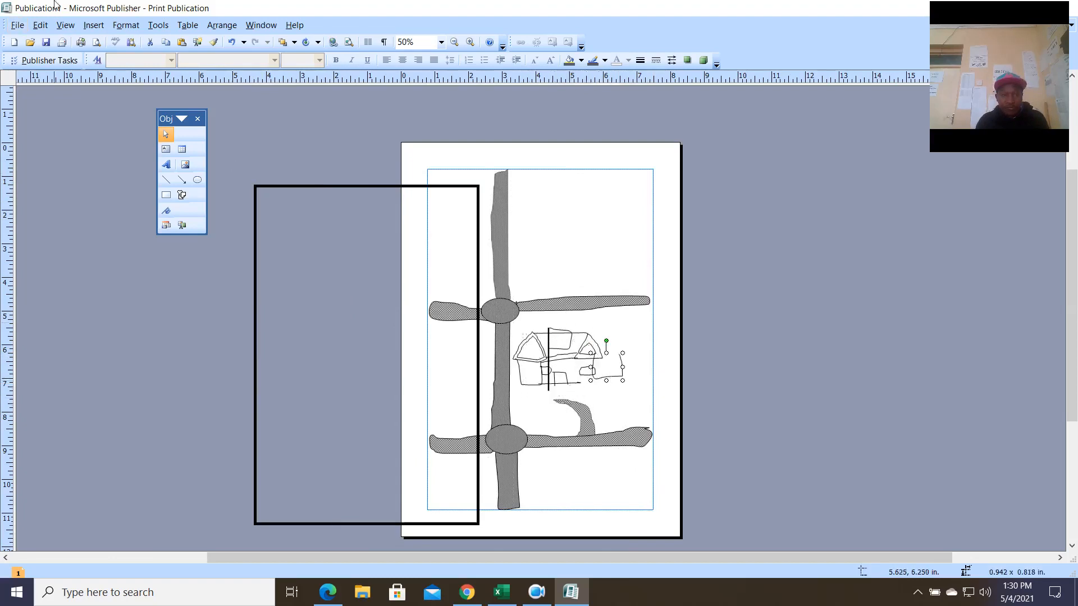
pyautogui.click(238, 43)
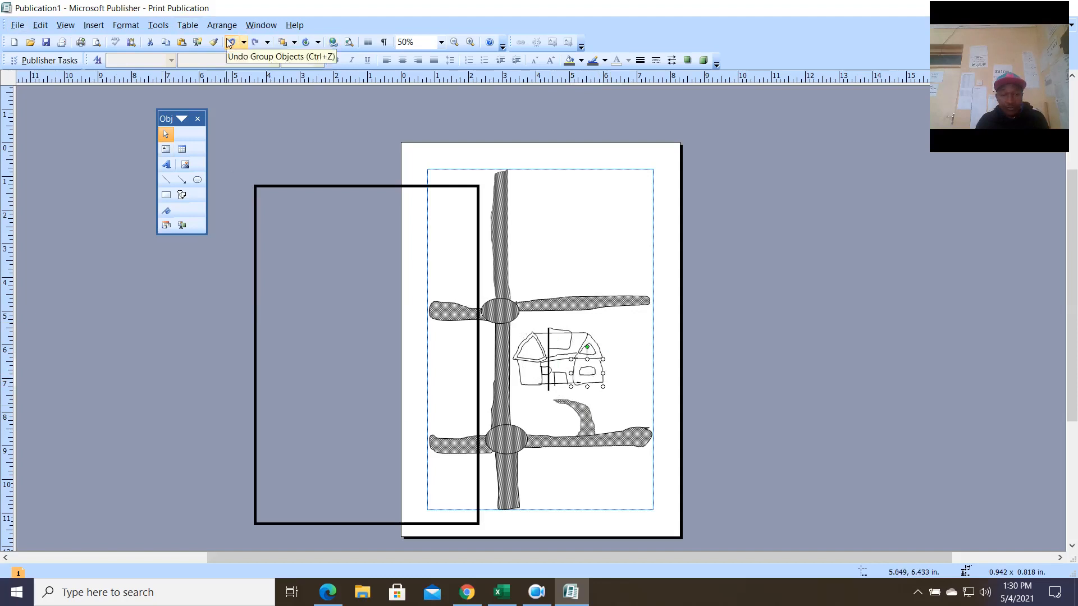
# Select the complete house drawing with its flag and flagpole and move it down to 3.5 in, 5.875 in.
pyautogui.moveTo(609, 321)
pyautogui.mouseDown()
pyautogui.moveTo(526, 405)
pyautogui.moveTo(515, 395)
pyautogui.mouseUp()
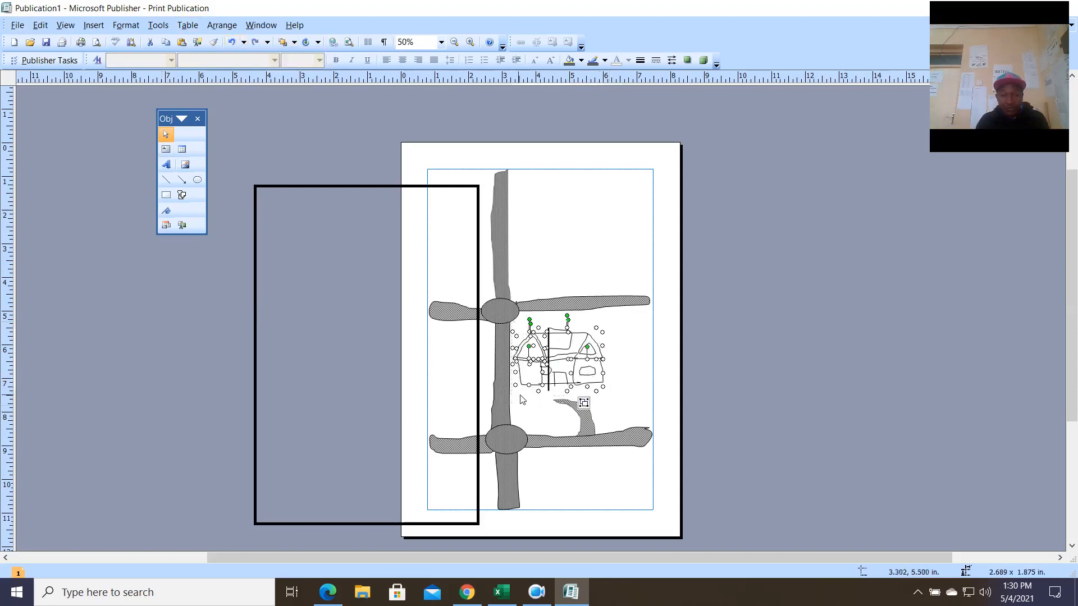
pyautogui.moveTo(588, 381); pyautogui.dragTo(607, 378)
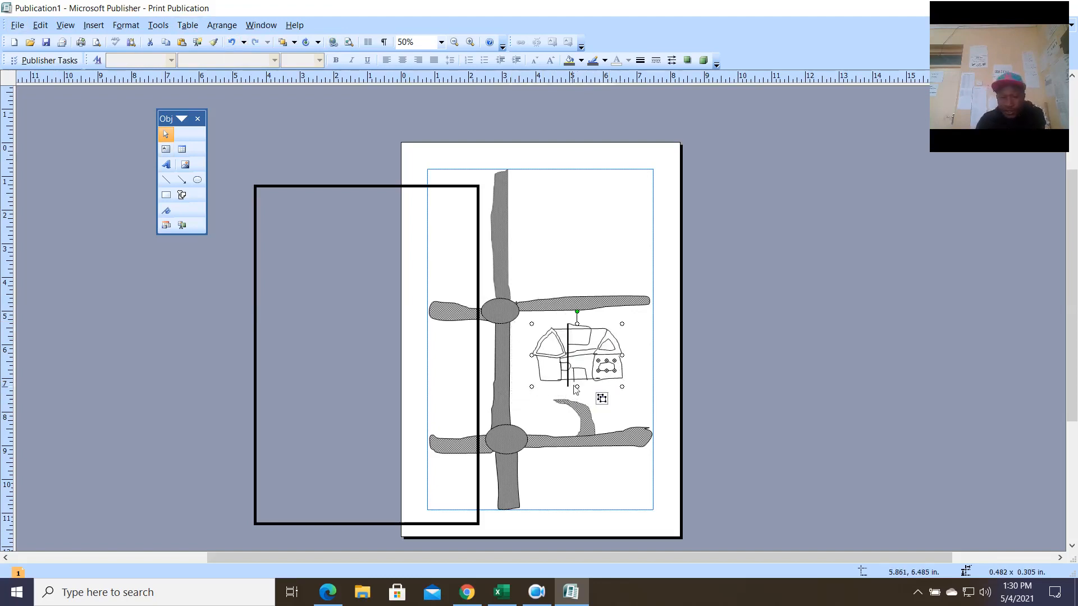
pyautogui.moveTo(582, 377); pyautogui.dragTo(593, 392)
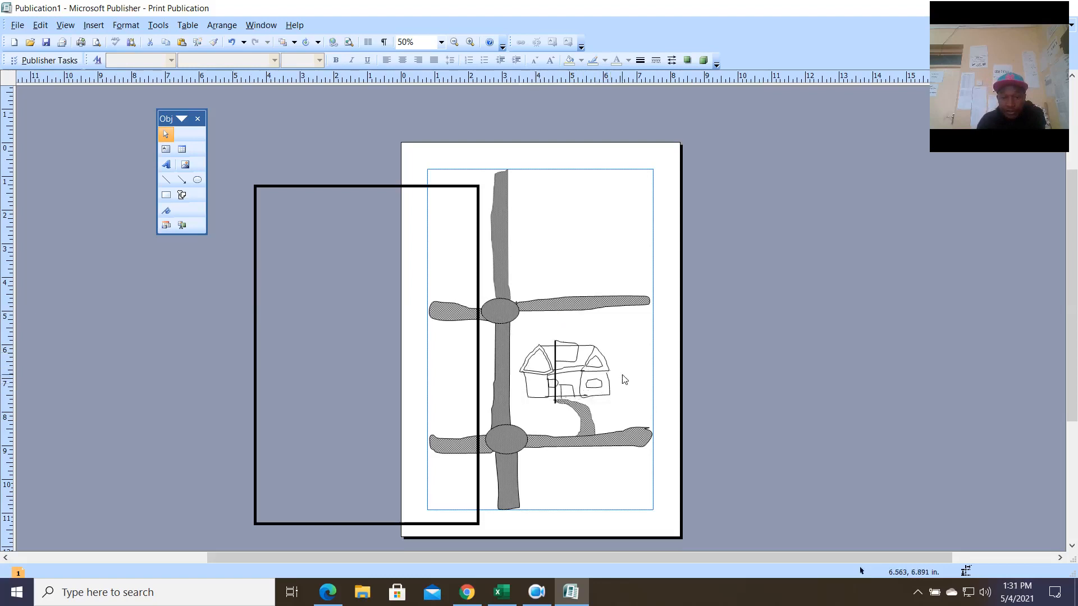
# Select only the flag within the house drawing and move it up to 4.625 in, 5.75 in.
pyautogui.click(589, 414)
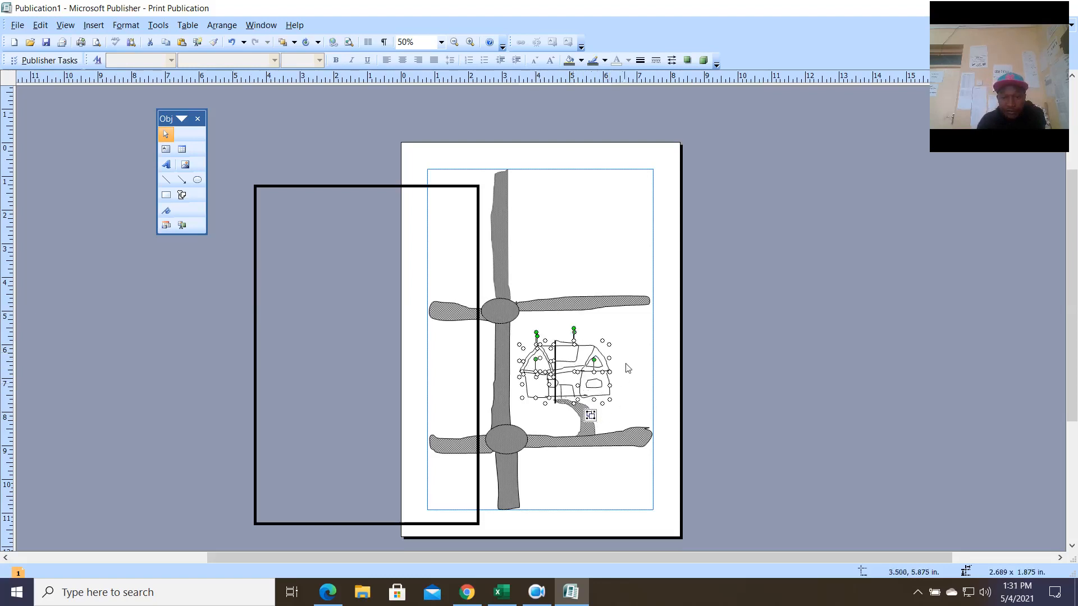
pyautogui.click(578, 371)
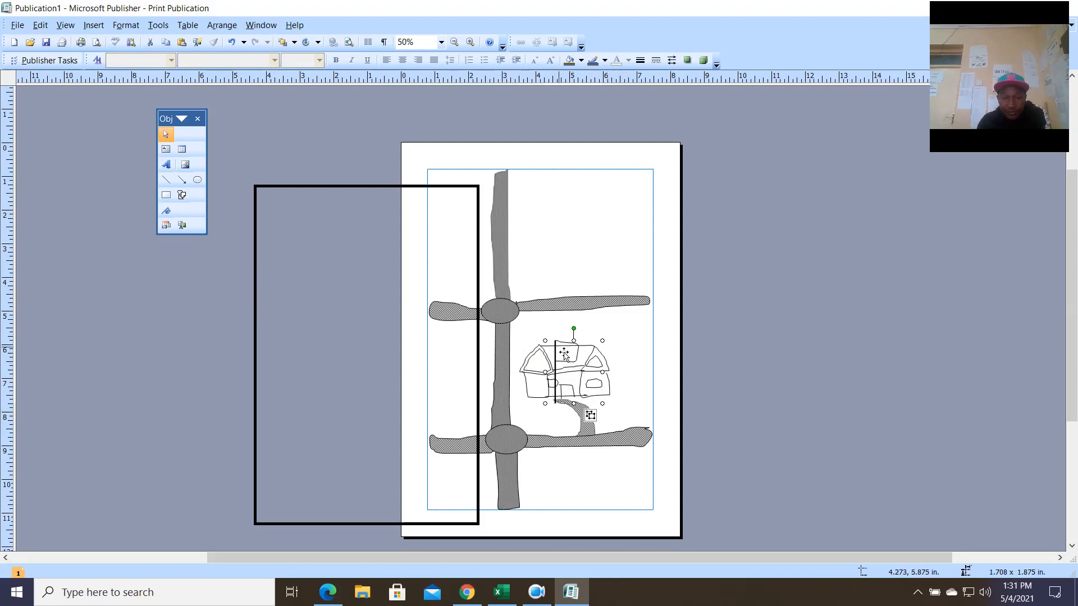
pyautogui.click(562, 355)
pyautogui.click(575, 359)
pyautogui.moveTo(556, 341); pyautogui.dragTo(560, 338)
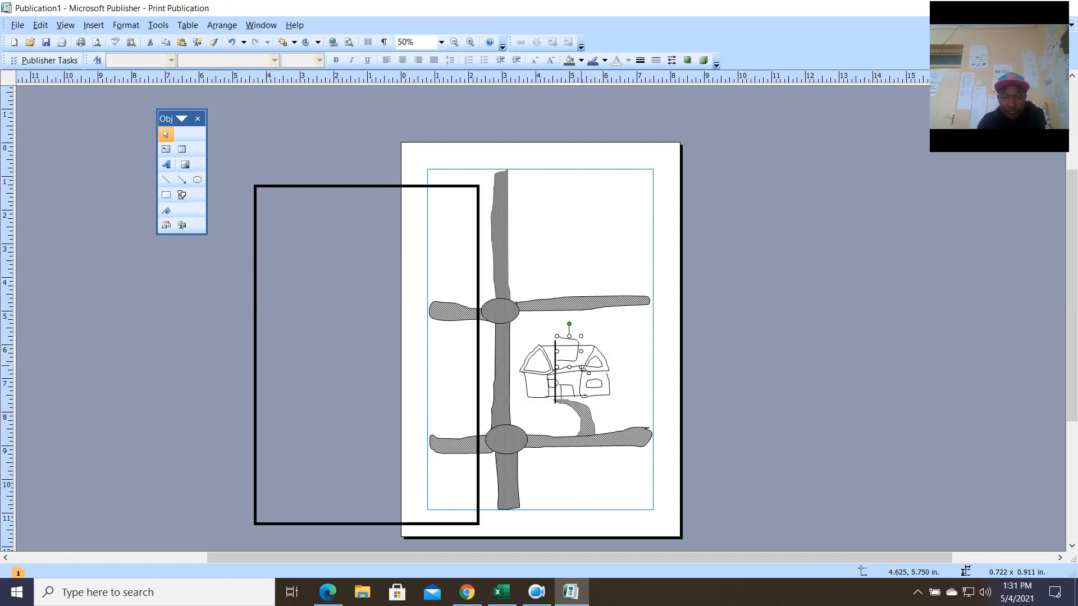
# Resize the flag to 0.75 by 0.625 in and raise the flagpole so the flag hangs from its upper end above the roof.
pyautogui.moveTo(582, 367); pyautogui.dragTo(575, 358)
pyautogui.moveTo(589, 357); pyautogui.dragTo(568, 338)
pyautogui.click(556, 362)
pyautogui.moveTo(561, 348); pyautogui.dragTo(558, 340)
pyautogui.click(577, 340)
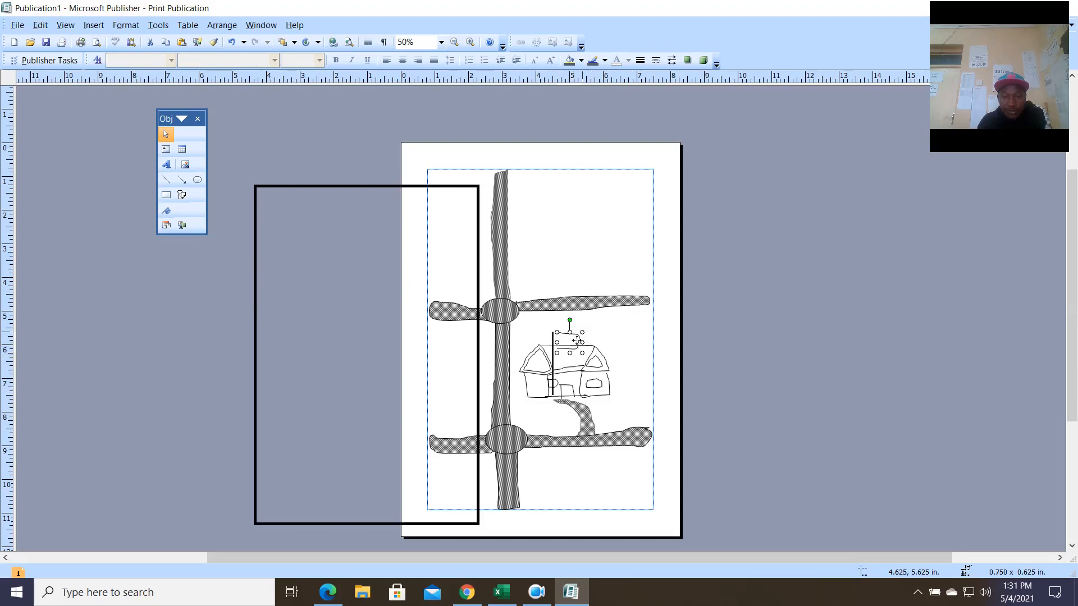
pyautogui.click(588, 340)
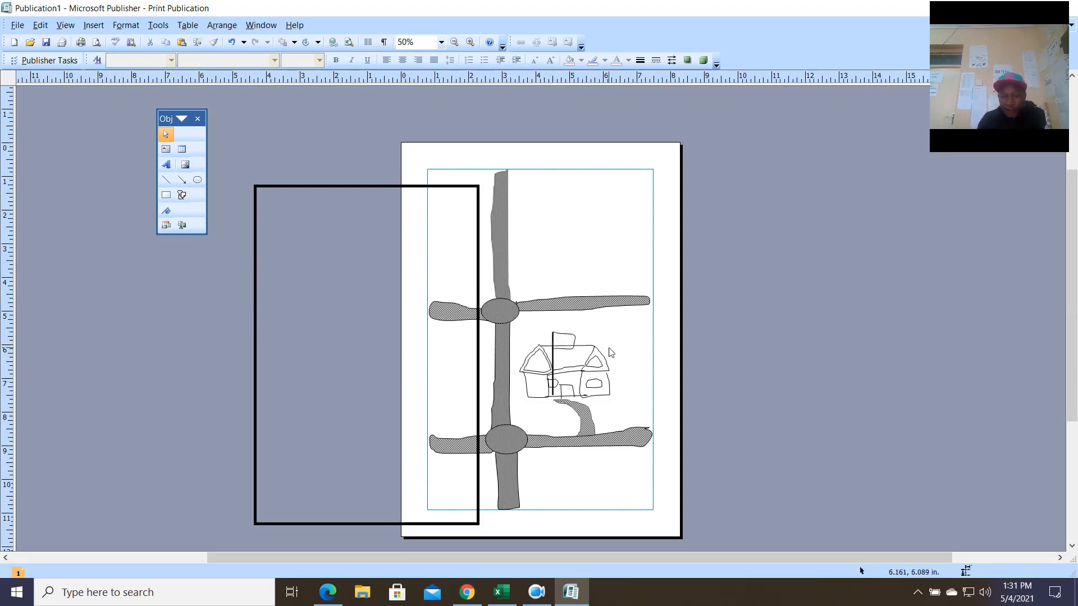
# Move the thick border rectangle completely off the page to -7.5 in, 1.25 in.
pyautogui.moveTo(366, 200); pyautogui.dragTo(284, 196)
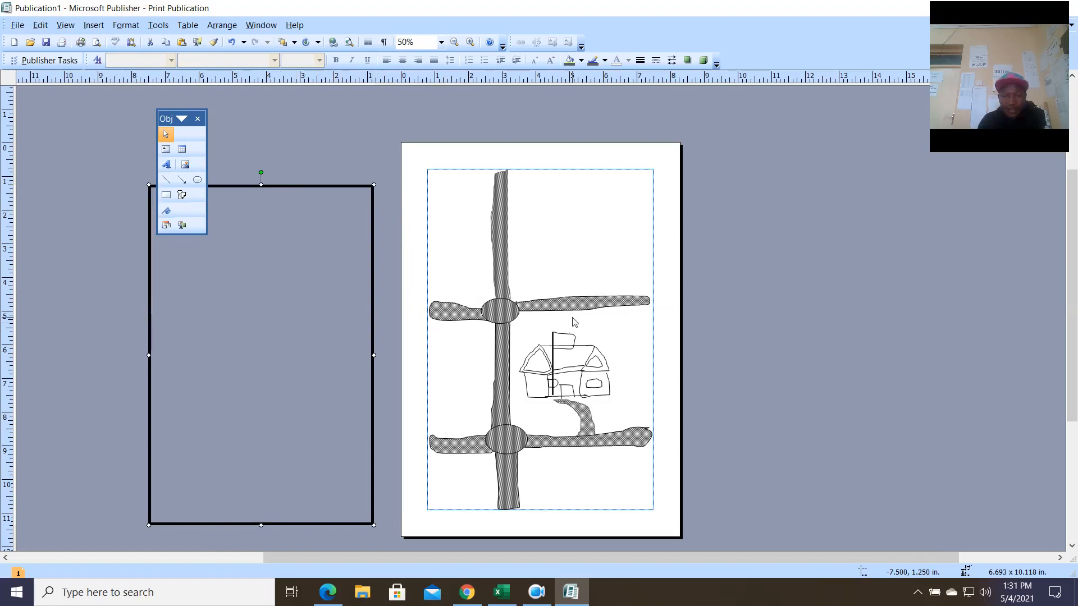
# Check the headquarters label in the exam PDF, then add a 3.125 by 0.375 in text box above the house reading "Popo County Headquarters".
pyautogui.click(469, 43)
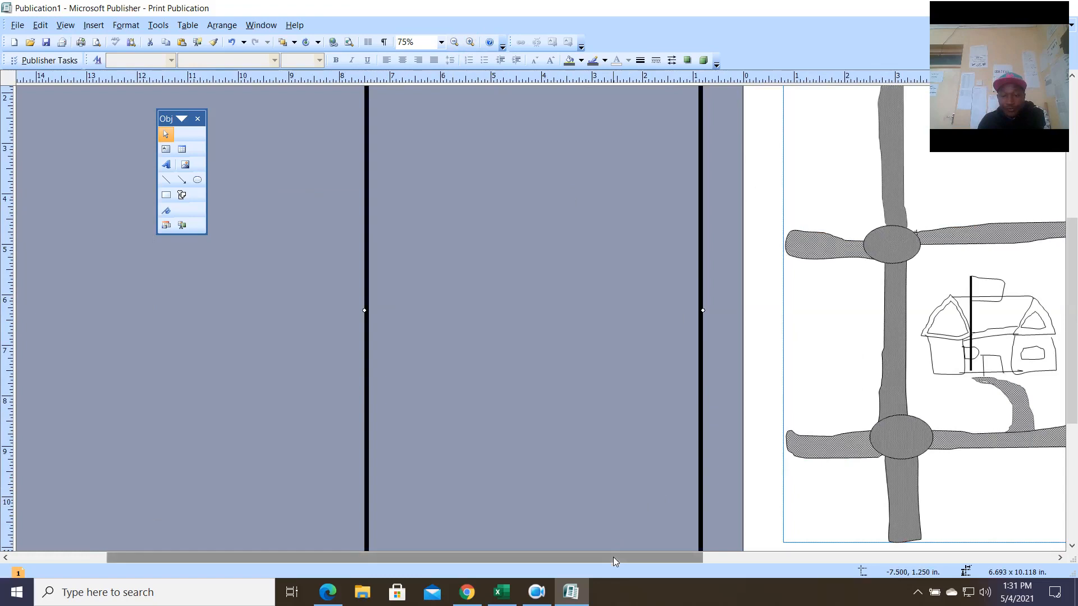
pyautogui.hscroll(5, 614, 561)
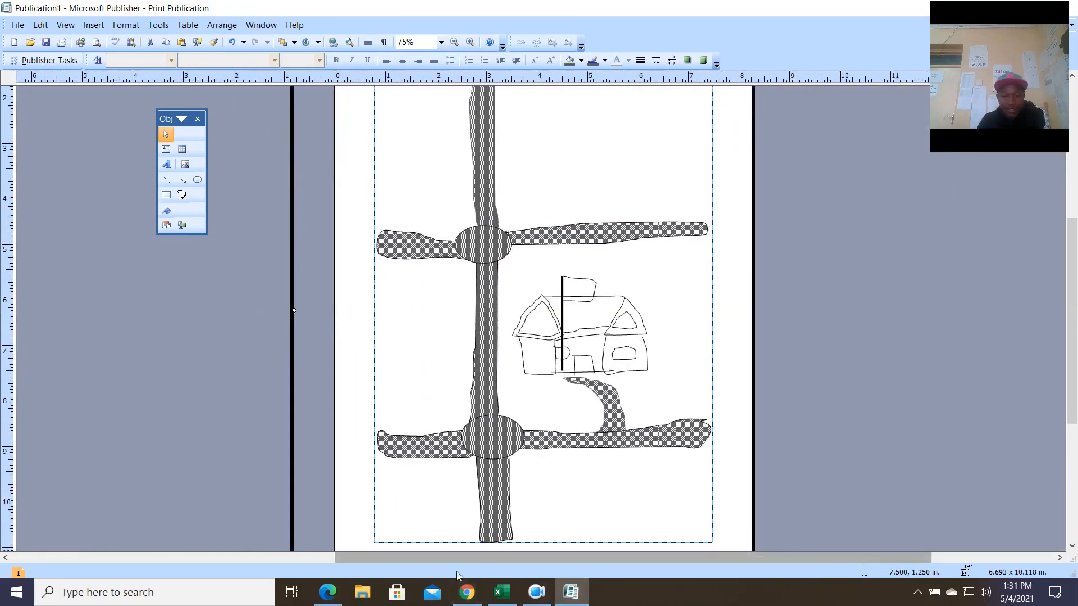
pyautogui.click(327, 592)
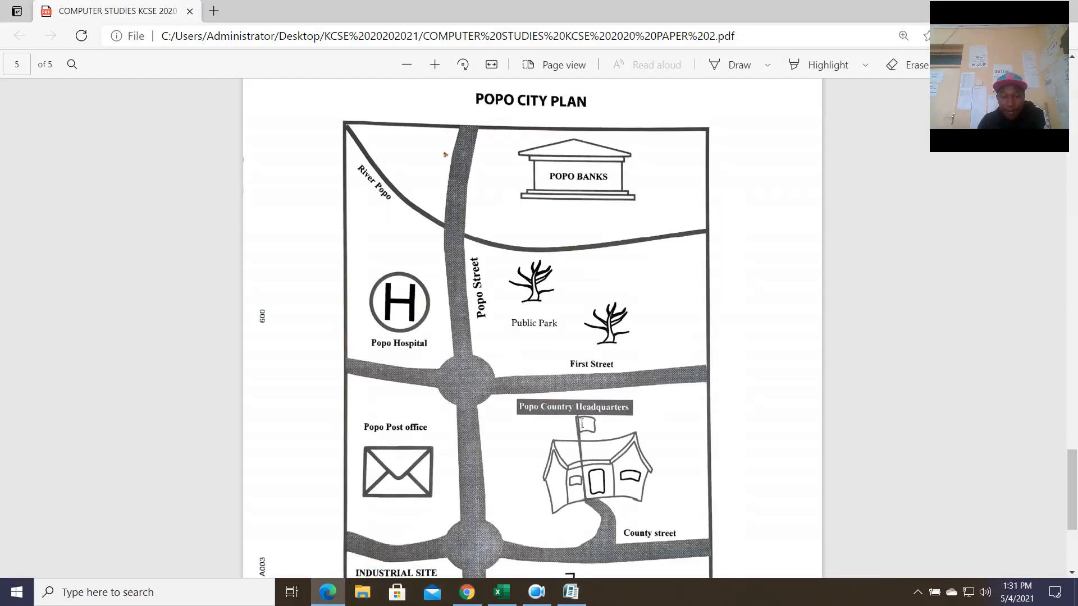
pyautogui.click(569, 589)
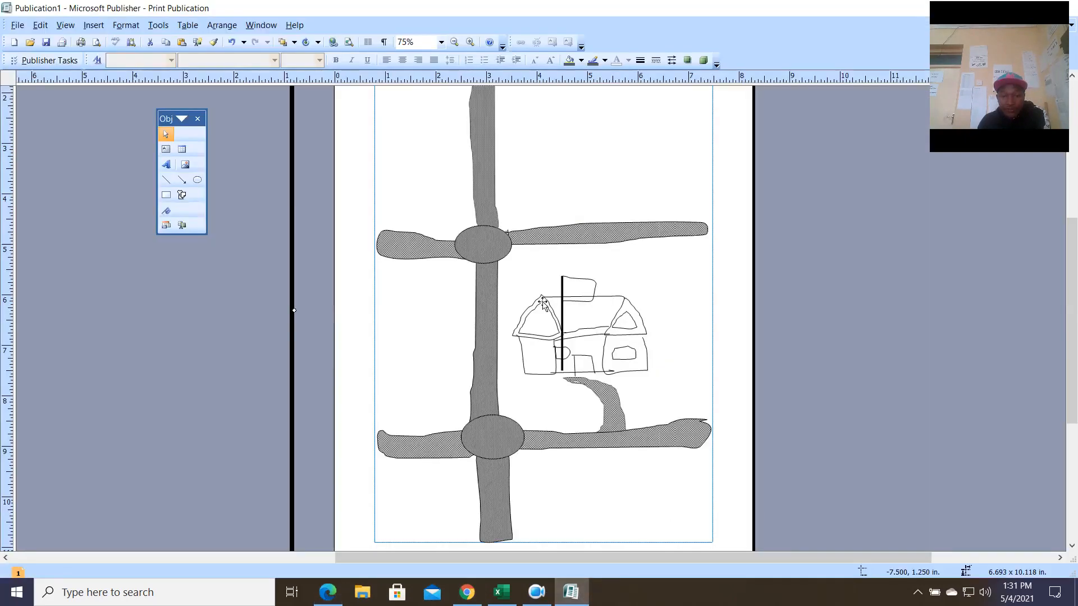
pyautogui.click(166, 149)
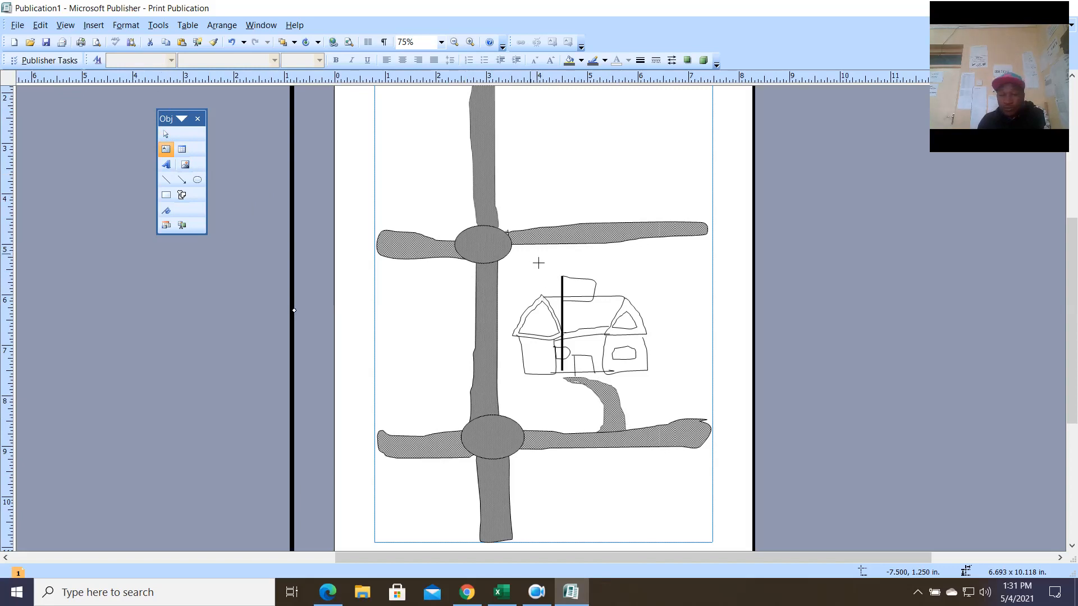
pyautogui.moveTo(525, 250); pyautogui.dragTo(687, 275)
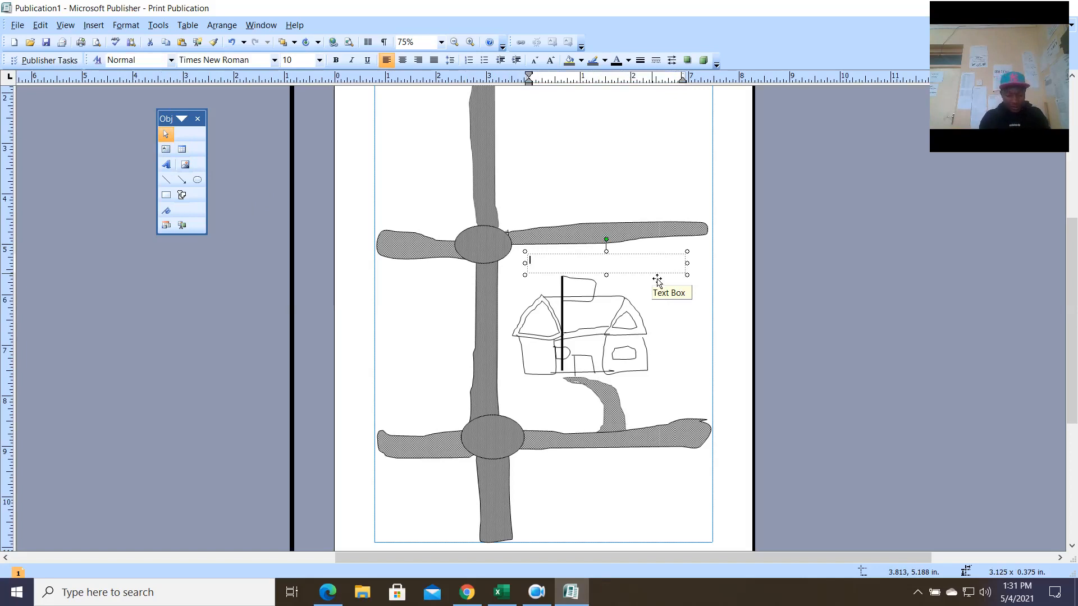
pyautogui.write('P')
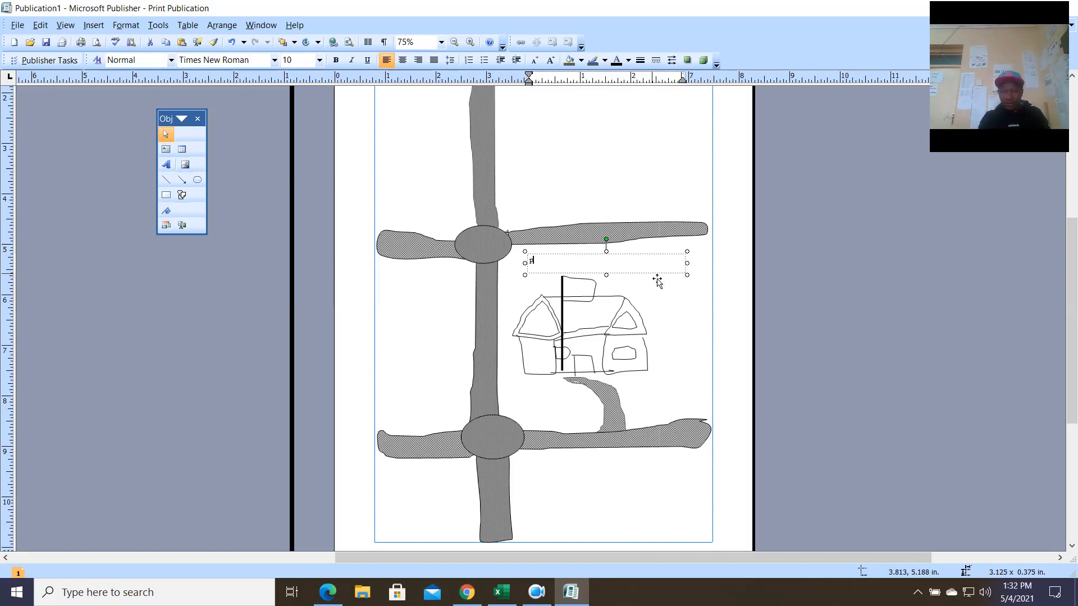
pyautogui.write('OPO')
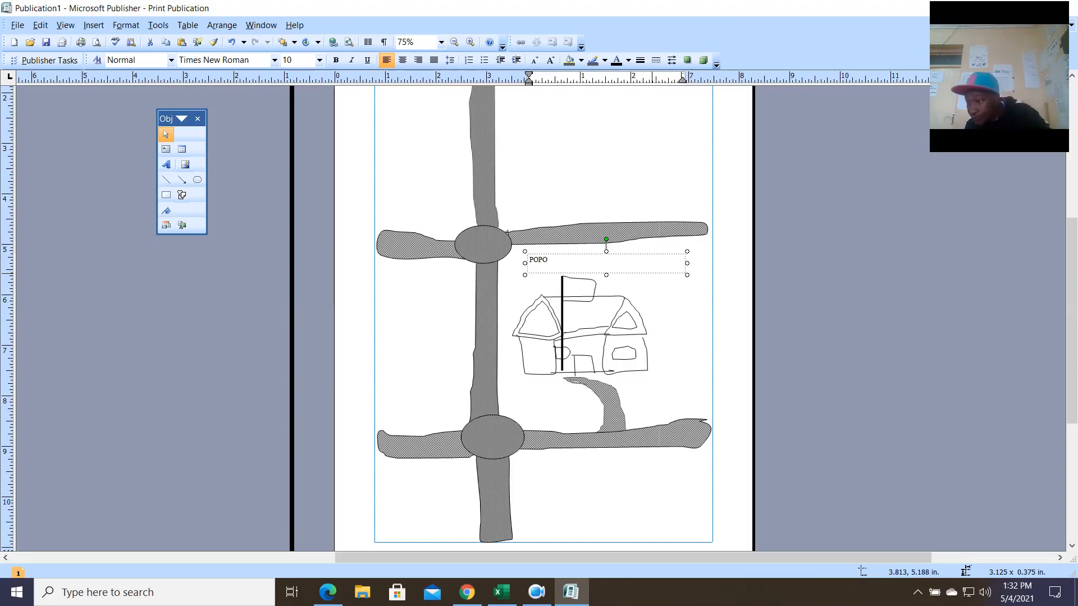
pyautogui.press('BackSpace')
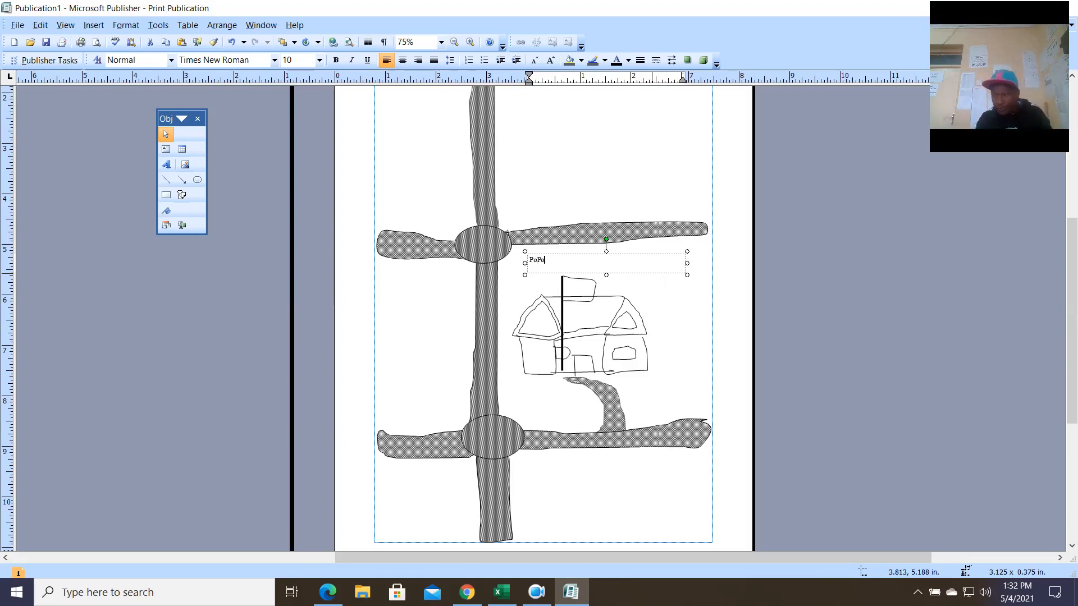
pyautogui.write('po County Headquarters')
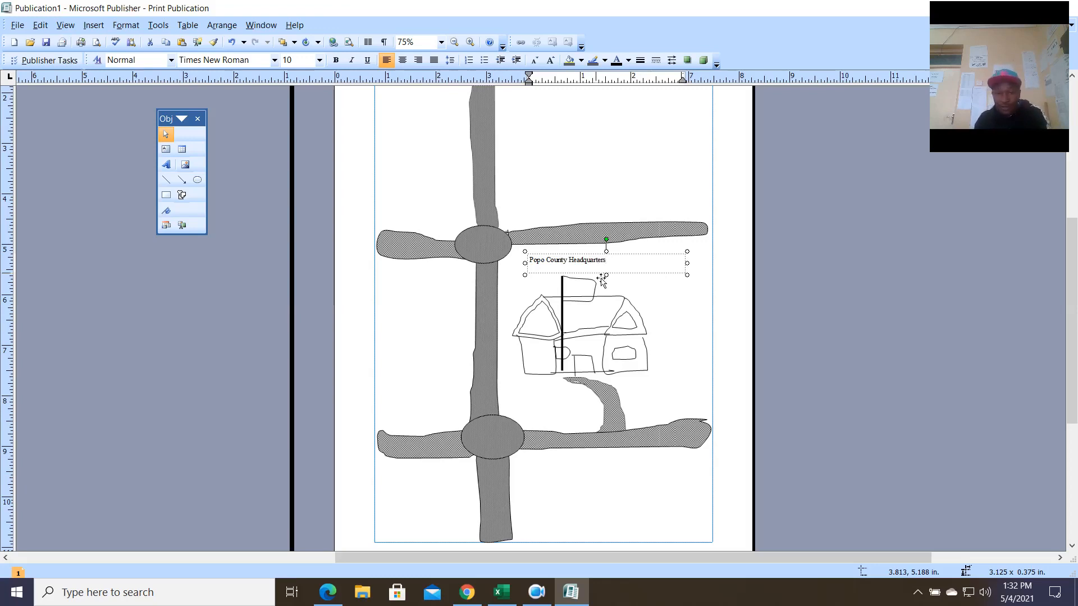
# Set the "Popo County Headquarters" text to size 15 and colour it white.
pyautogui.moveTo(608, 261); pyautogui.dragTo(529, 265)
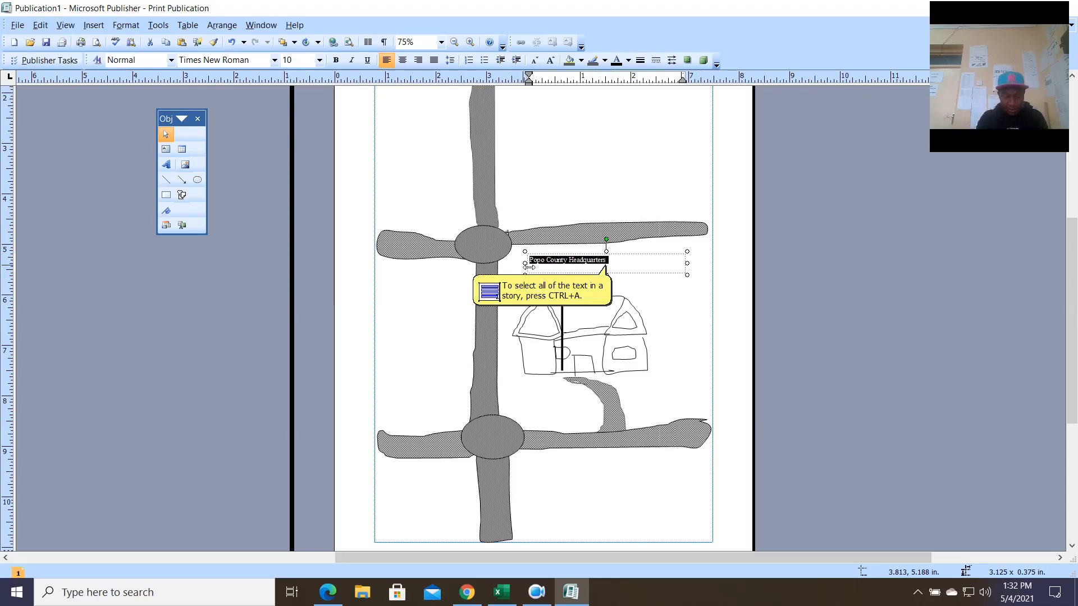
pyautogui.hotkey('ctrl', ']')
pyautogui.hotkey('ctrl', ']')
pyautogui.hotkey('ctrl', ']')
pyautogui.hotkey('ctrl', ']')
pyautogui.hotkey('ctrl', ']')
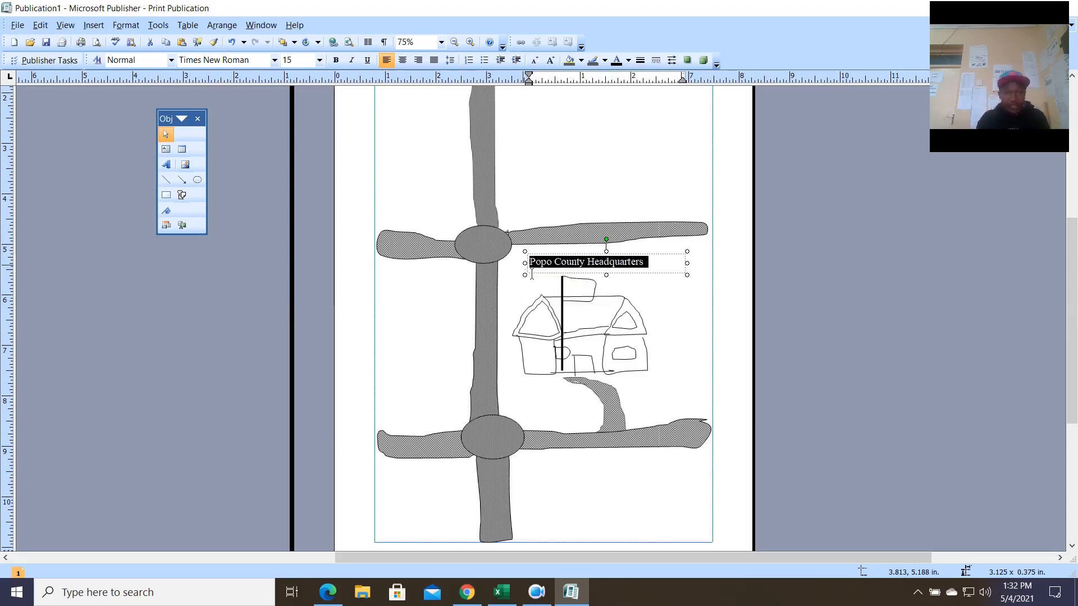
pyautogui.click(628, 61)
pyautogui.click(702, 84)
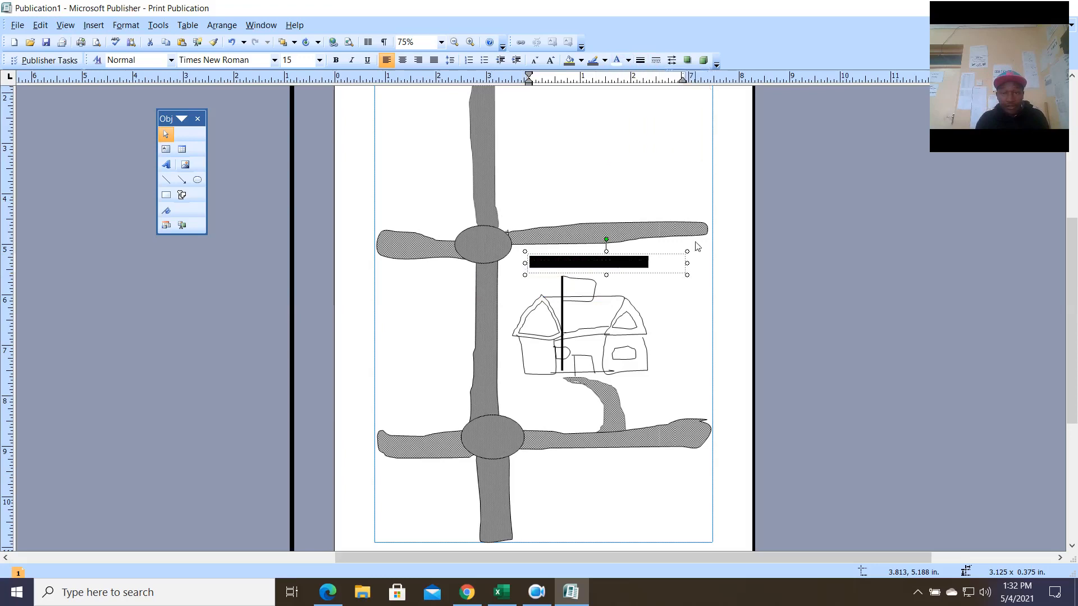
# Fill the headquarters label's text box with dark grey.
pyautogui.click(685, 275)
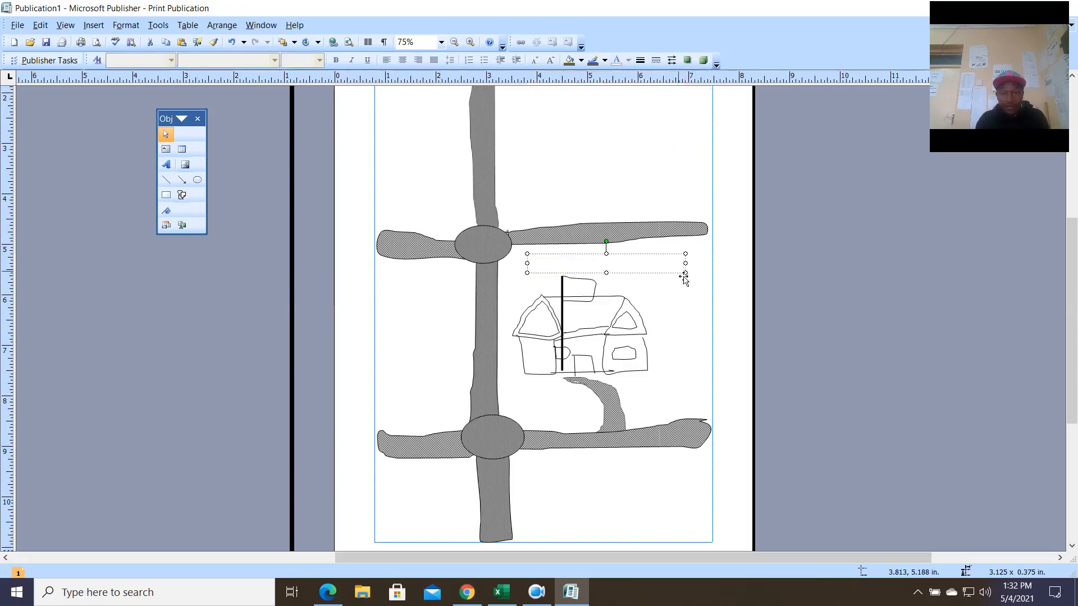
pyautogui.click(581, 61)
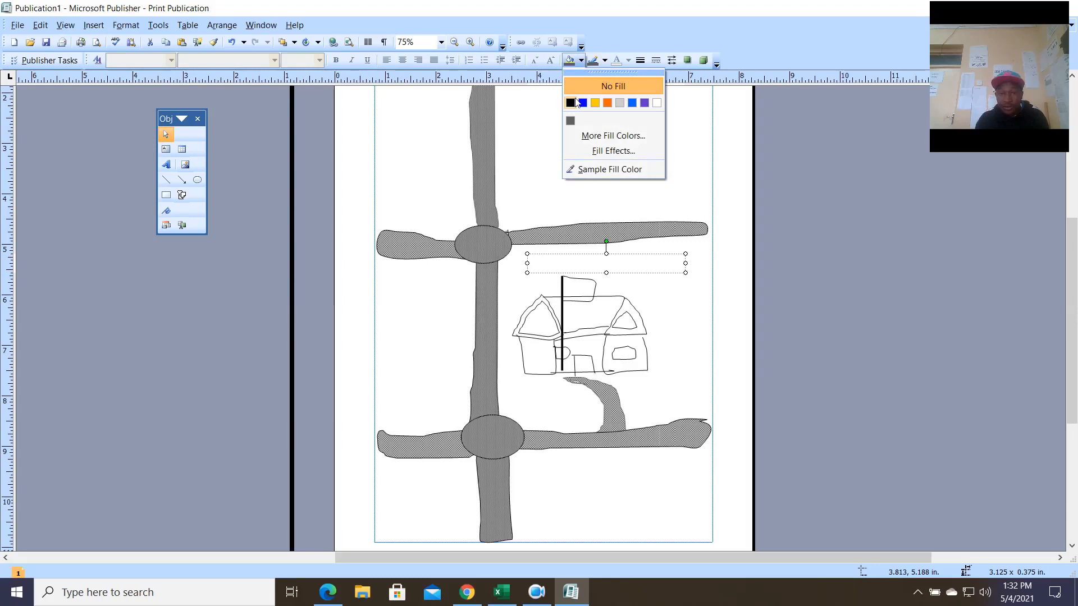
pyautogui.click(571, 121)
pyautogui.click(662, 323)
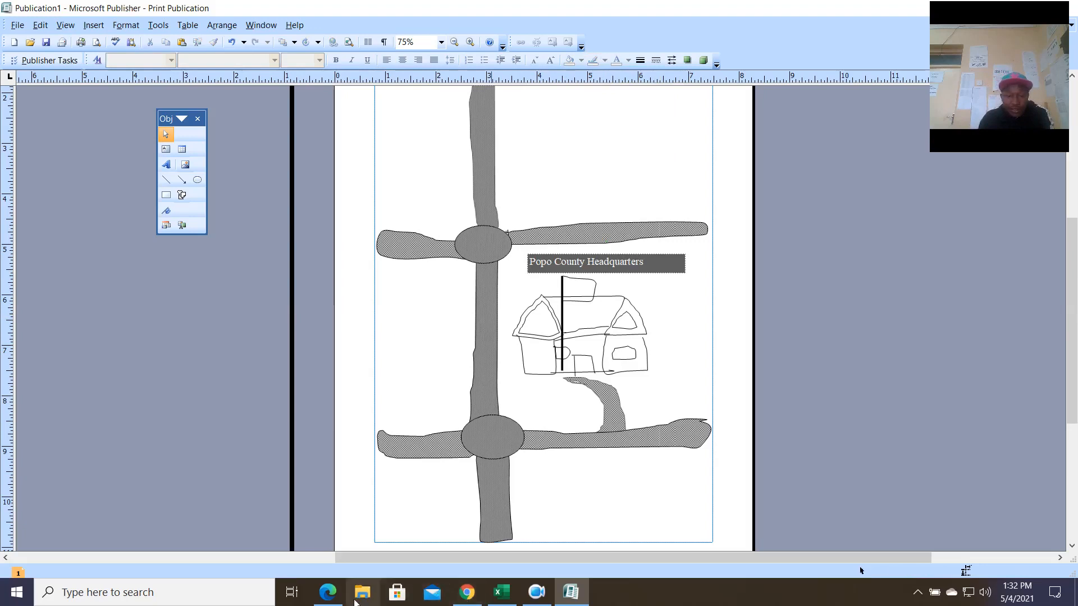
# Switch to the exam PDF in Edge, examine the lower part of the Popo City Plan, and return to Publisher.
pyautogui.click(327, 592)
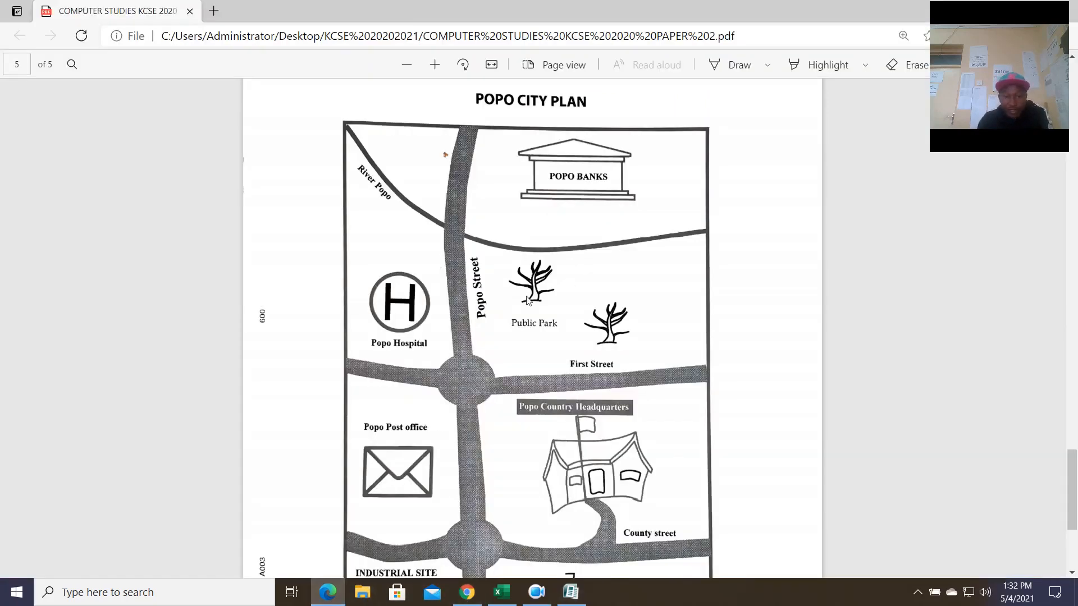
pyautogui.scroll(-4, 536, 358)
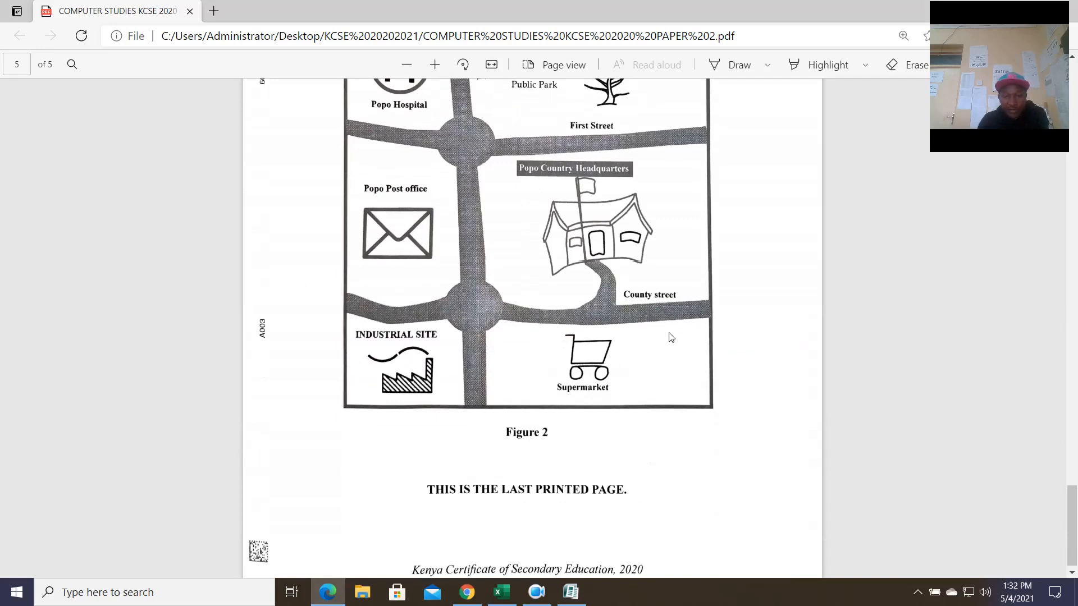
pyautogui.click(571, 592)
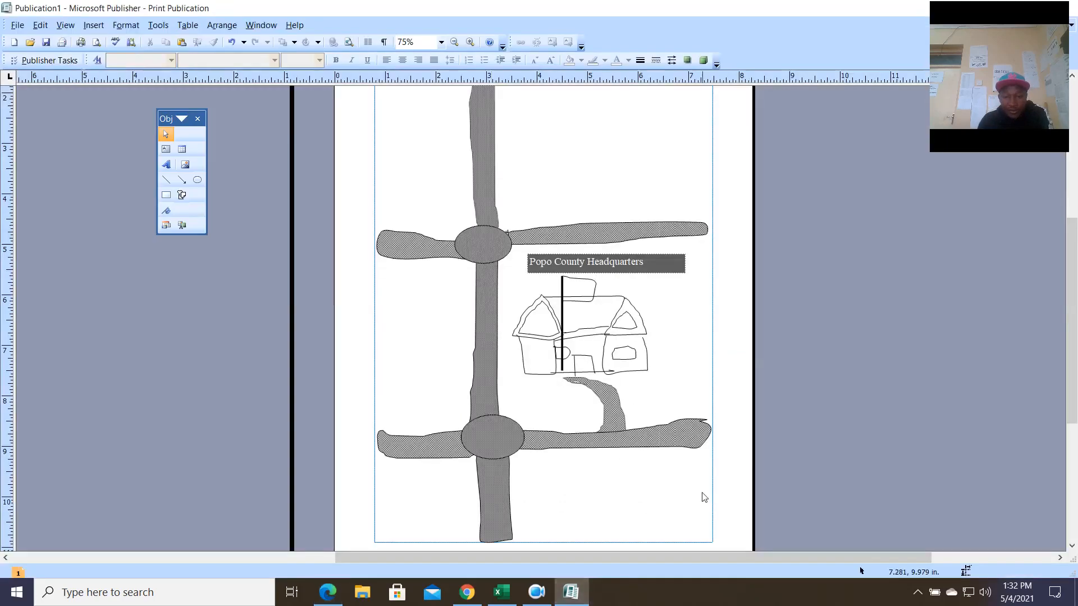
# Draw a parallelogram about 1.438 by 0.5 in below the lower road, right of the vertical road, as the shopping cart's basket.
pyautogui.scroll(-1, 651, 393)
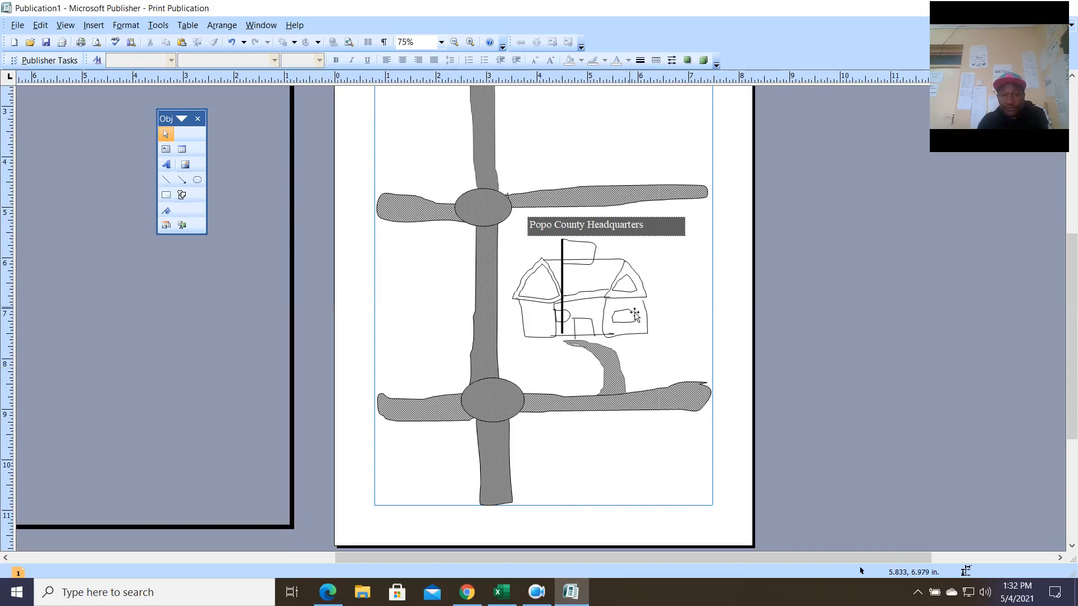
pyautogui.scroll(-1, 613, 360)
pyautogui.scroll(-1, 611, 368)
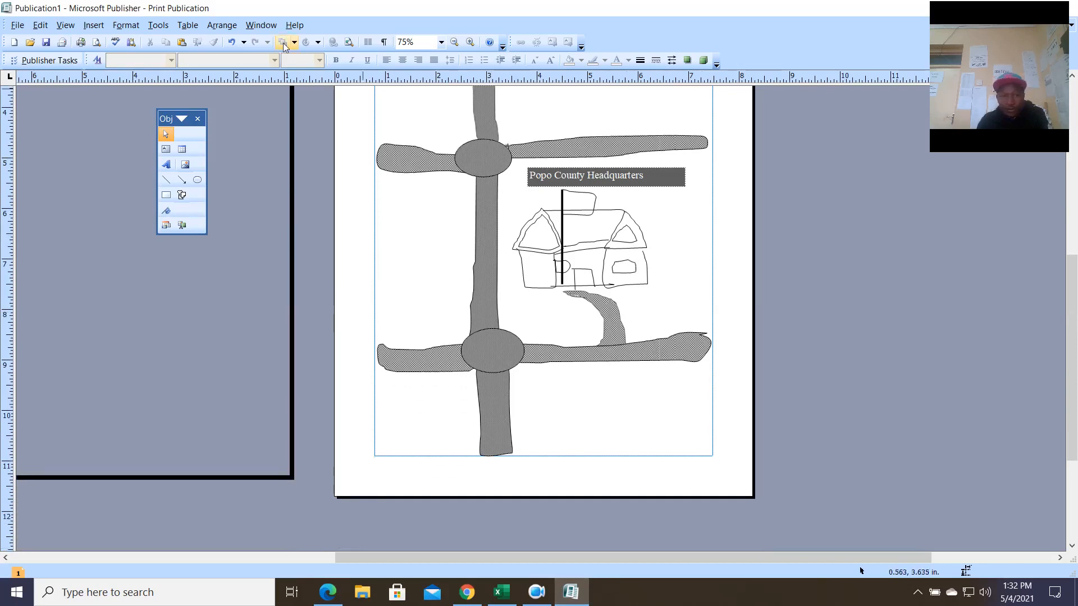
pyautogui.click(182, 195)
pyautogui.moveTo(223, 254)
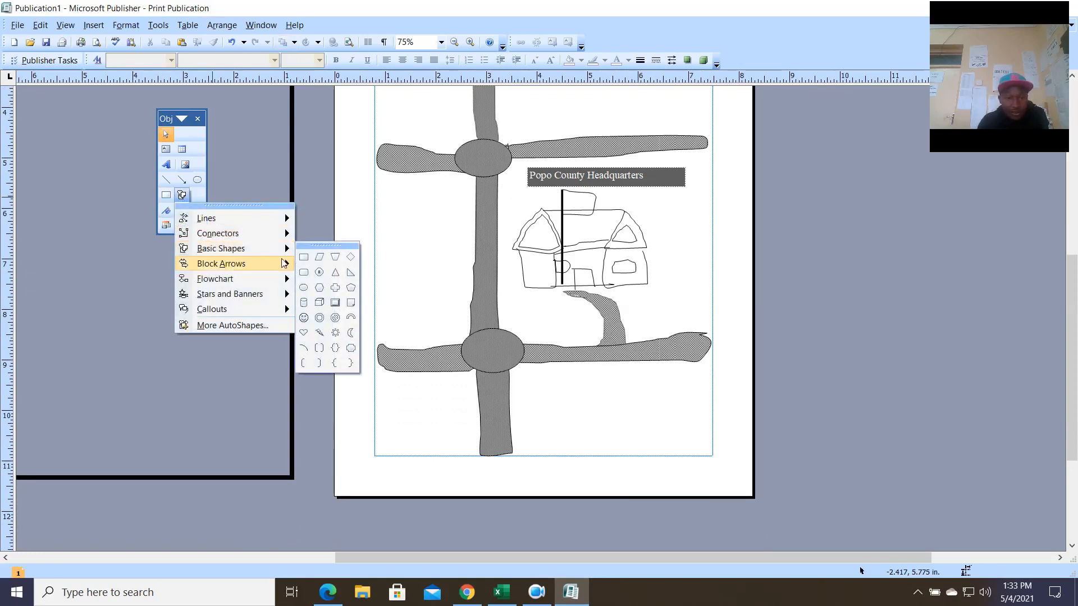
pyautogui.click(318, 259)
pyautogui.moveTo(565, 383)
pyautogui.mouseDown()
pyautogui.moveTo(647, 420)
pyautogui.moveTo(627, 416)
pyautogui.mouseUp()
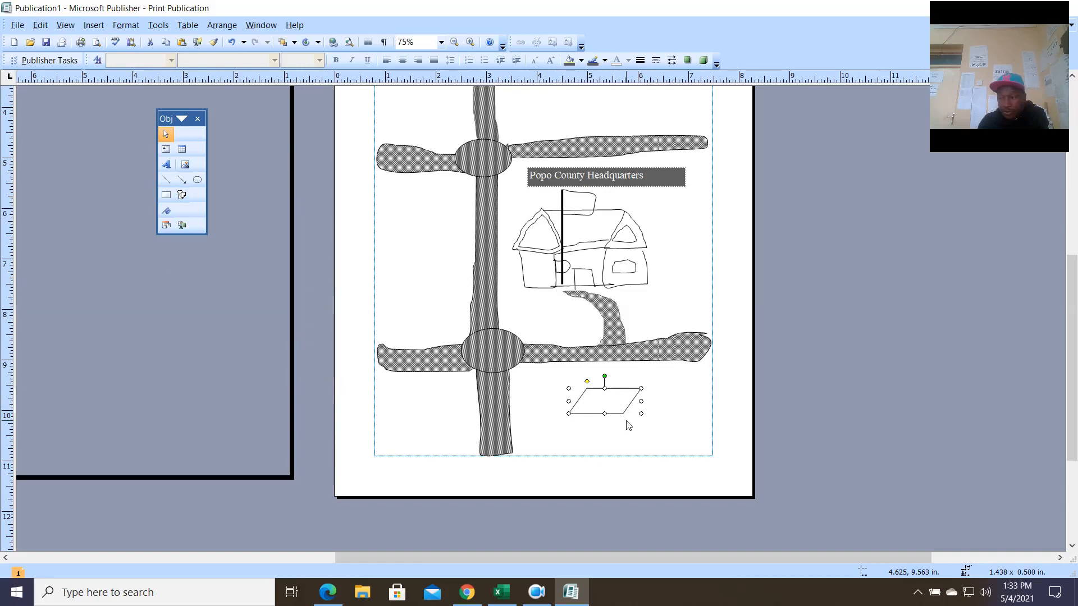
# Sketch the cart's two wheels and axle freehand under the basket and resize the sketch to about 1.102 by 0.354 in.
pyautogui.click(183, 195)
pyautogui.moveTo(224, 218)
pyautogui.click(332, 241)
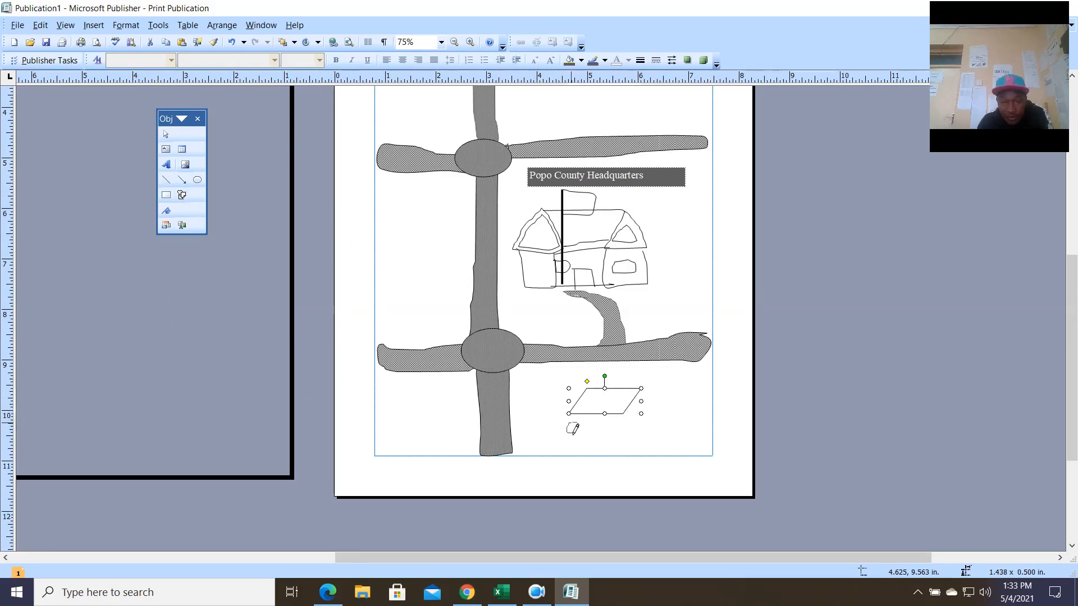
pyautogui.moveTo(620, 443); pyautogui.dragTo(630, 446)
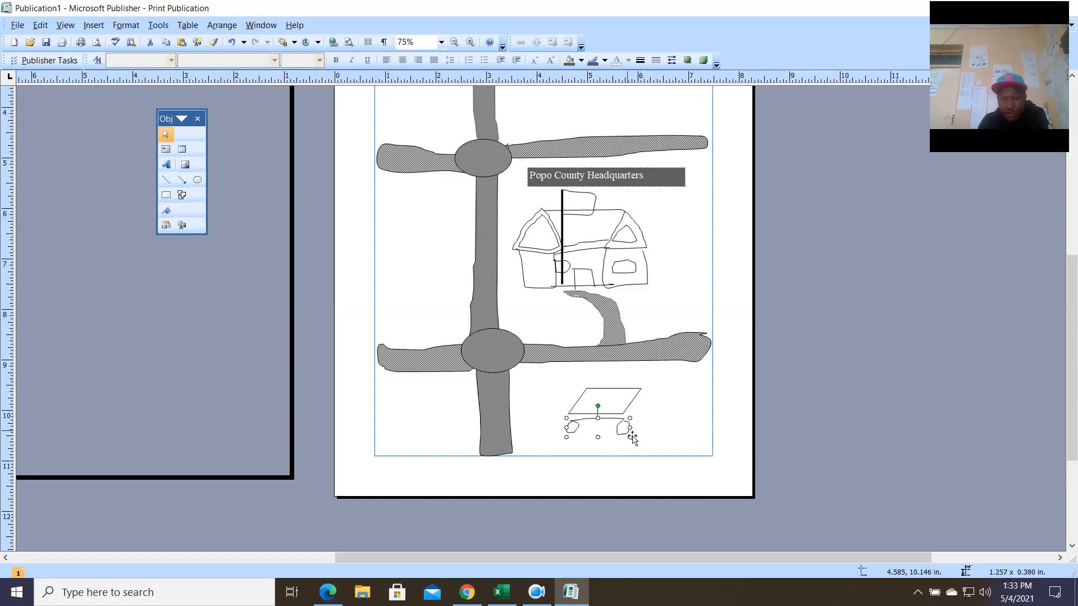
pyautogui.moveTo(628, 444); pyautogui.dragTo(621, 442)
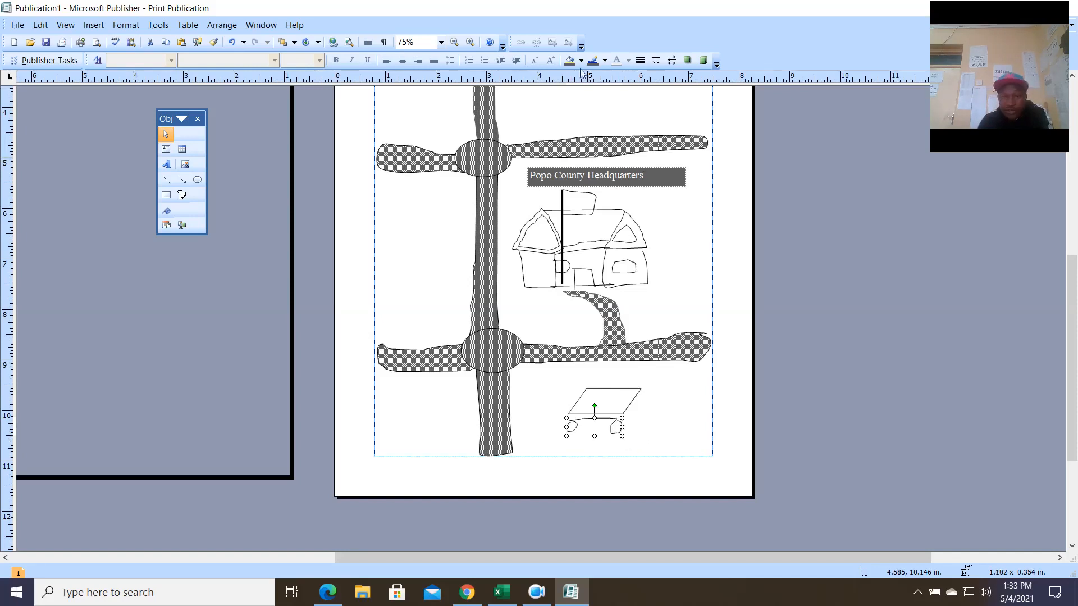
# Apply a thick solid line to the wheel sketch and the basket outline, and move the basket down onto the axle.
pyautogui.click(640, 60)
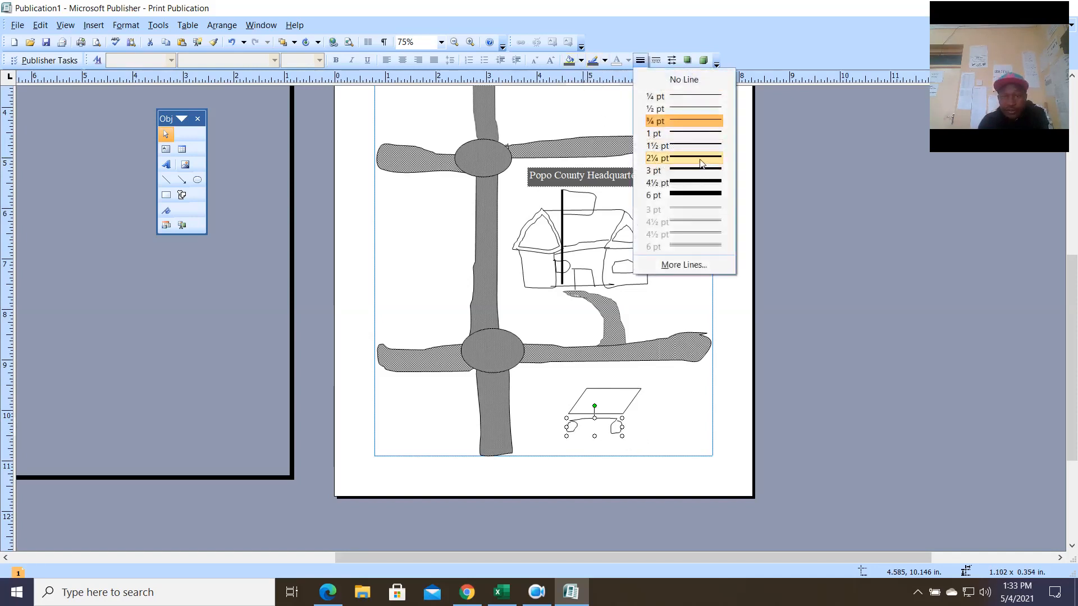
pyautogui.click(695, 179)
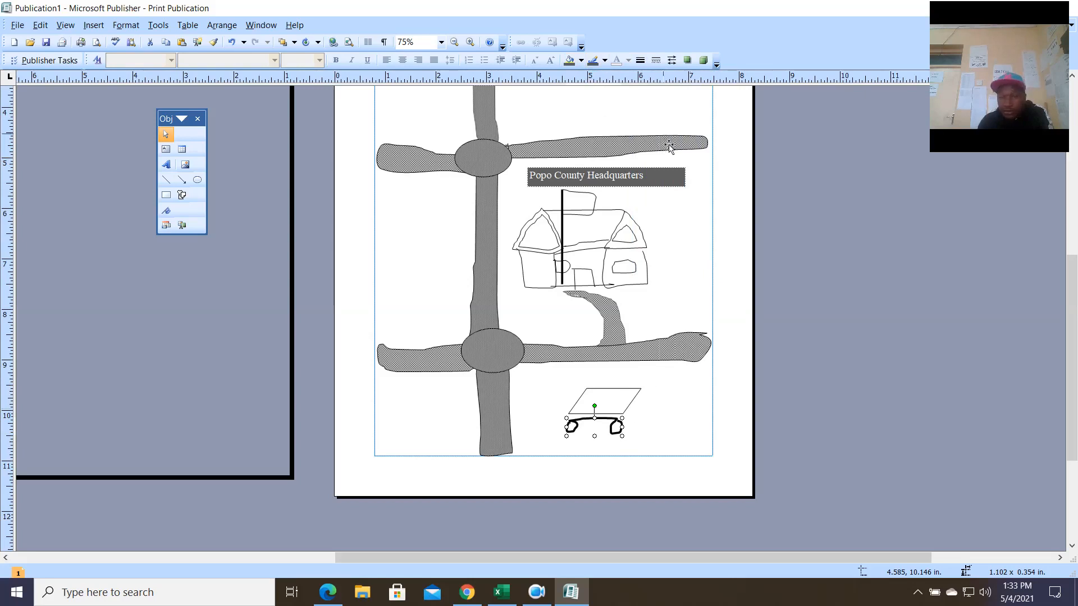
pyautogui.click(633, 399)
pyautogui.click(640, 61)
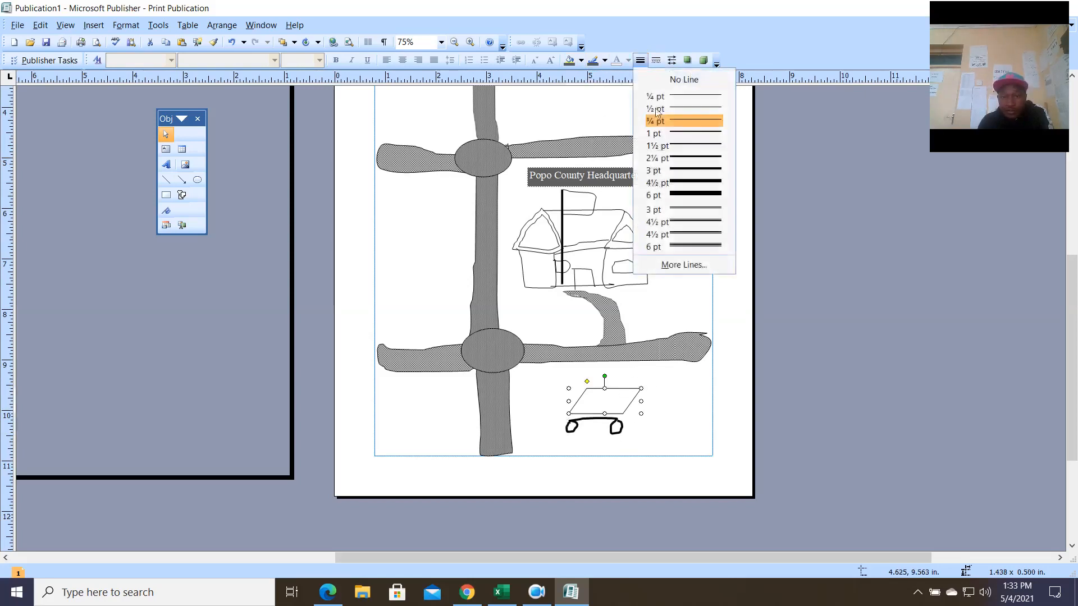
pyautogui.click(703, 184)
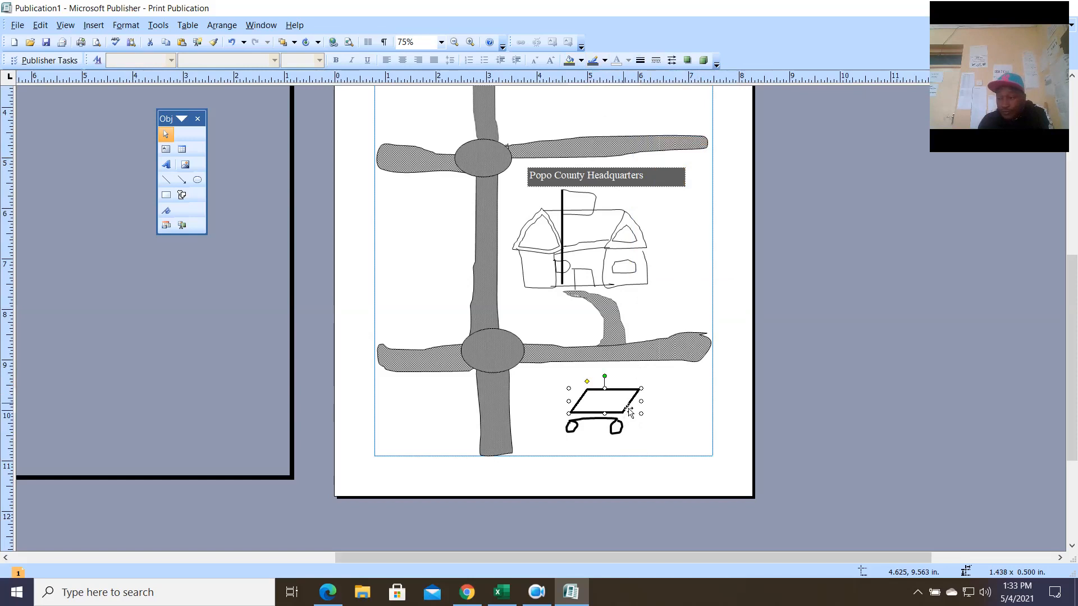
pyautogui.moveTo(595, 397); pyautogui.dragTo(591, 401)
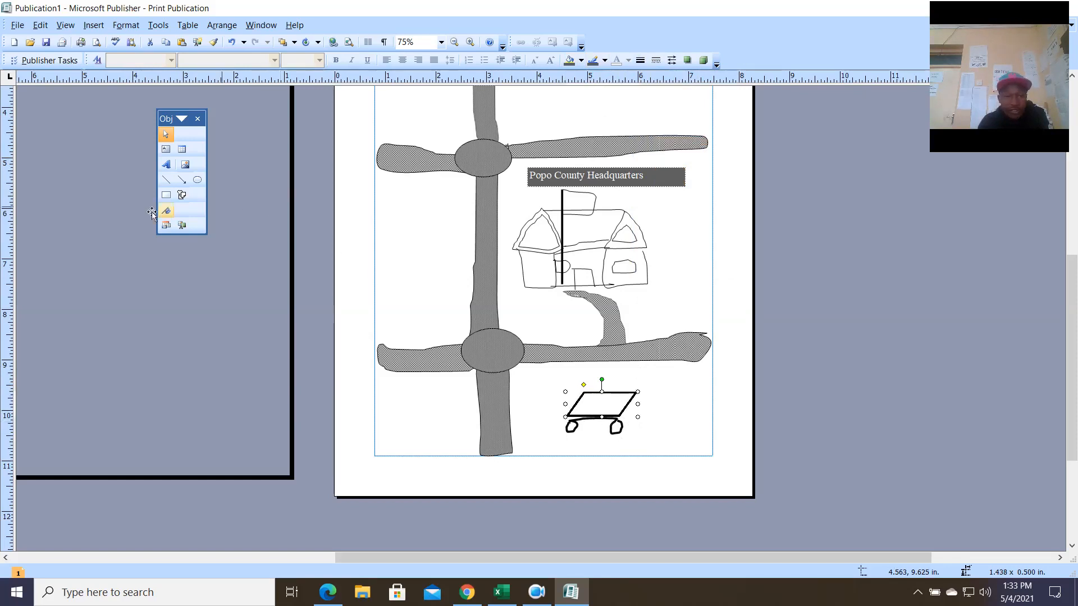
# Draw the cart's handle as a diagonal line and a short grip line about 0.438 in long at its upper end, both 3 pt thick.
pyautogui.click(168, 182)
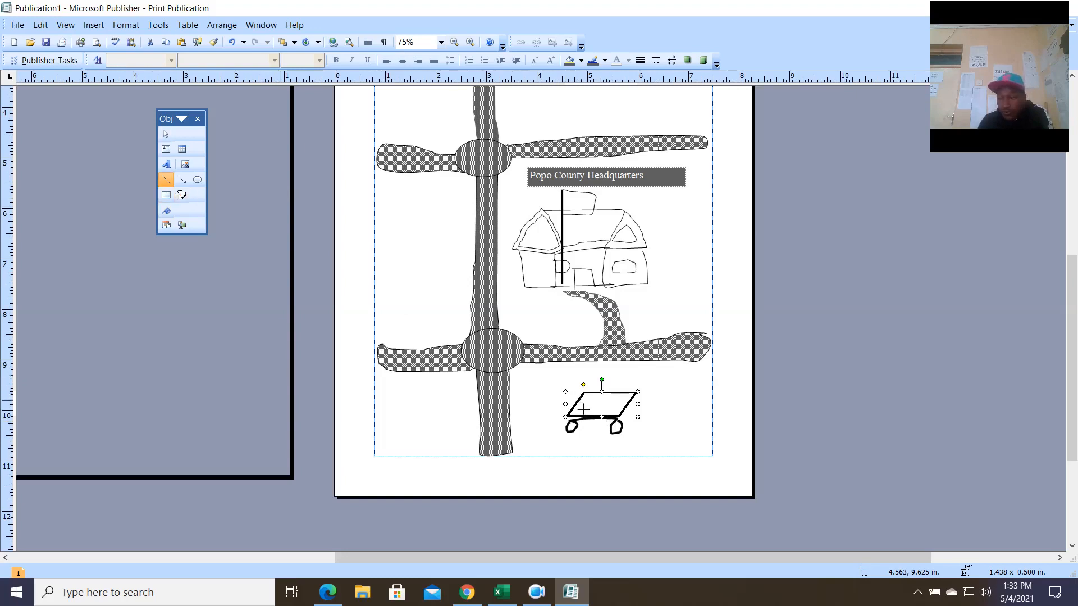
pyautogui.moveTo(586, 409); pyautogui.dragTo(596, 379)
pyautogui.click(639, 61)
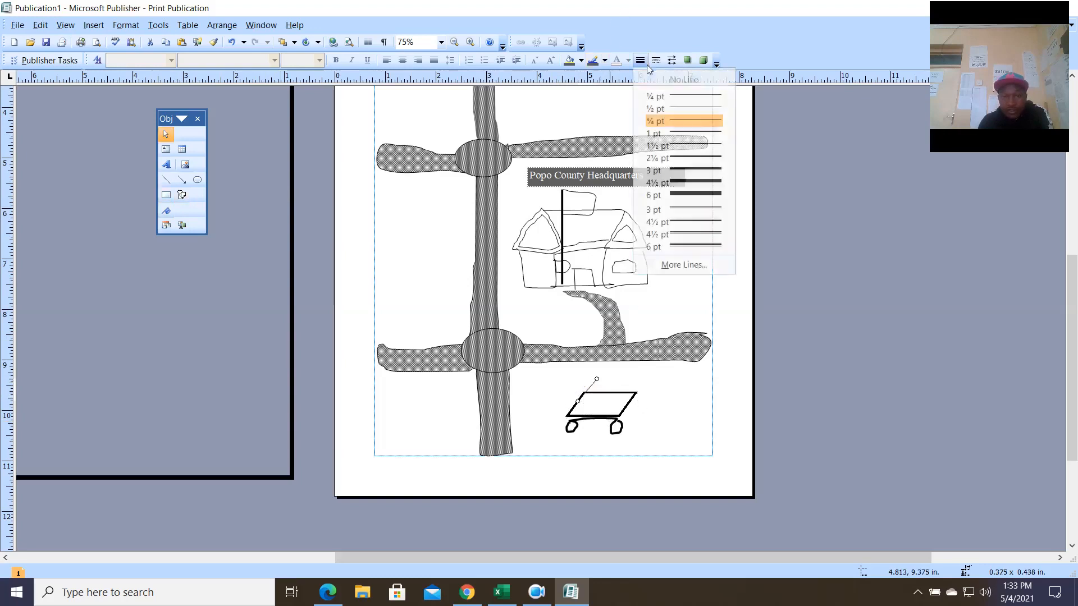
pyautogui.click(685, 171)
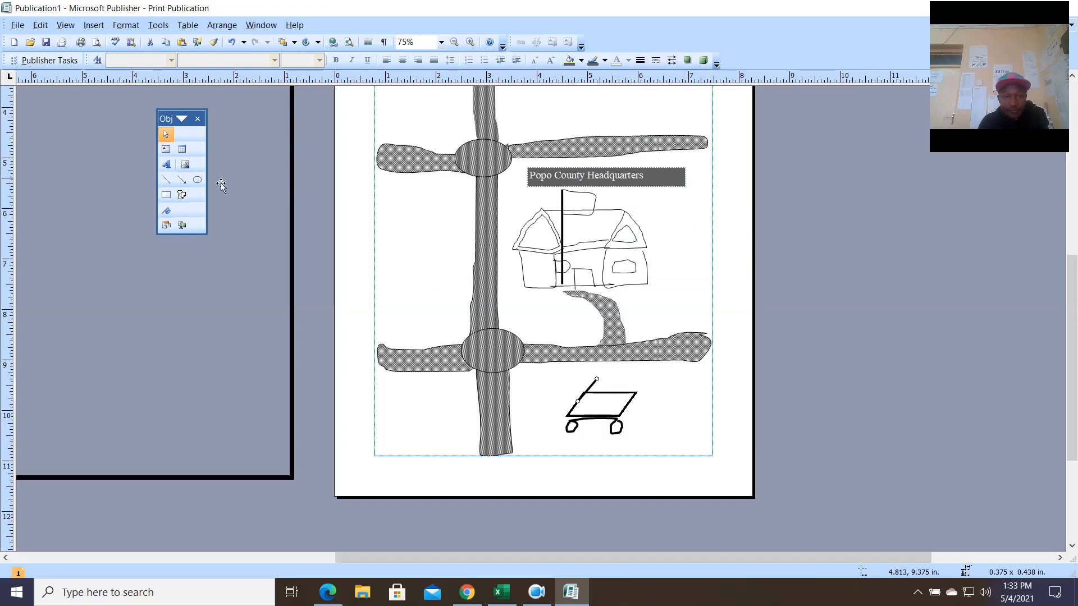
pyautogui.click(167, 180)
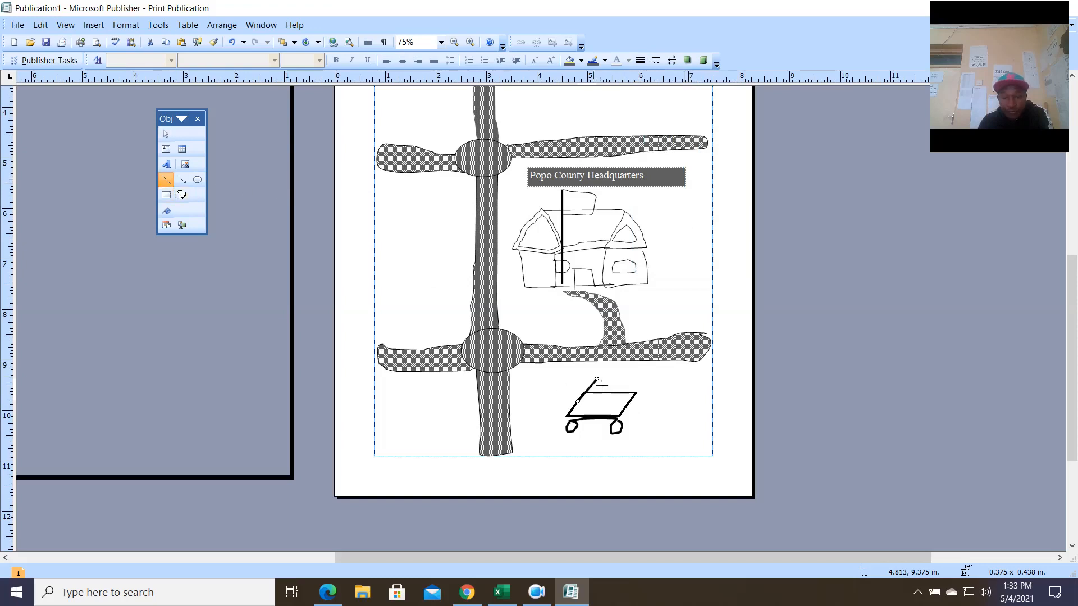
pyautogui.moveTo(581, 376)
pyautogui.mouseDown()
pyautogui.moveTo(603, 379)
pyautogui.moveTo(582, 378)
pyautogui.mouseUp()
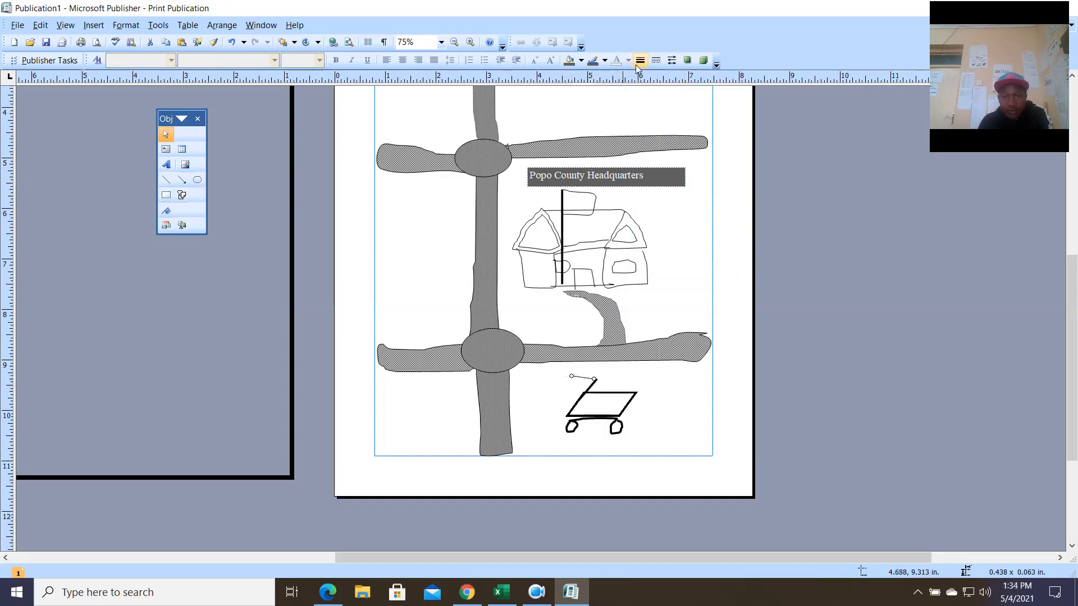
pyautogui.click(639, 61)
pyautogui.click(678, 168)
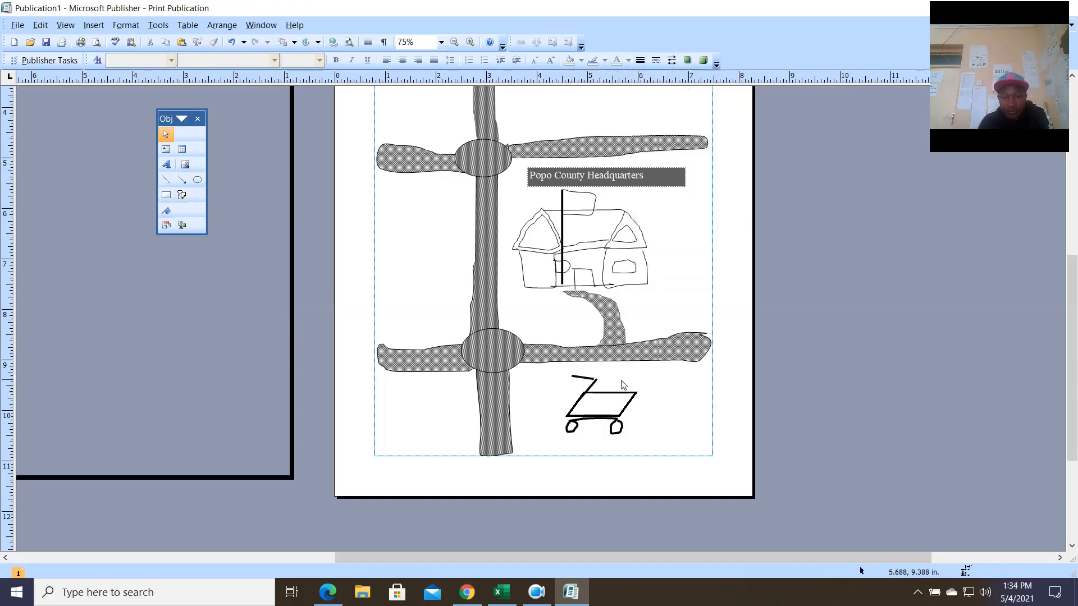
# Nudge the grip line right to meet the diagonal handle line, and group the two lines.
pyautogui.click(591, 378)
pyautogui.press('Right')
pyautogui.press('Right')
pyautogui.press('Right')
pyautogui.click(659, 391)
pyautogui.moveTo(562, 372); pyautogui.dragTo(649, 440)
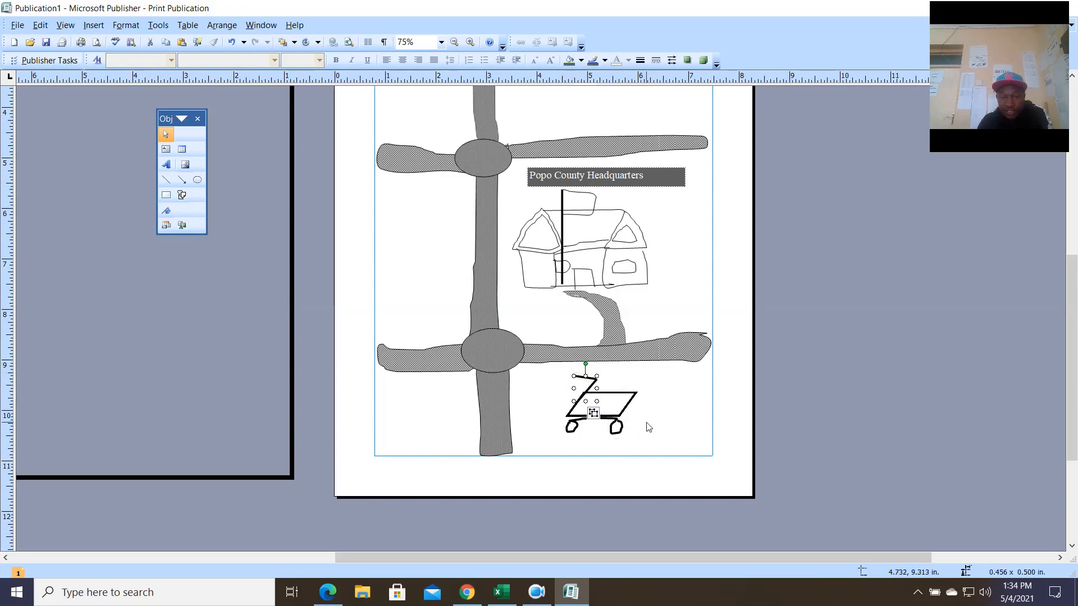
# Group the cart's basket with its wheels, undoing the move that shifts the basket alone.
pyautogui.moveTo(652, 382); pyautogui.dragTo(554, 438)
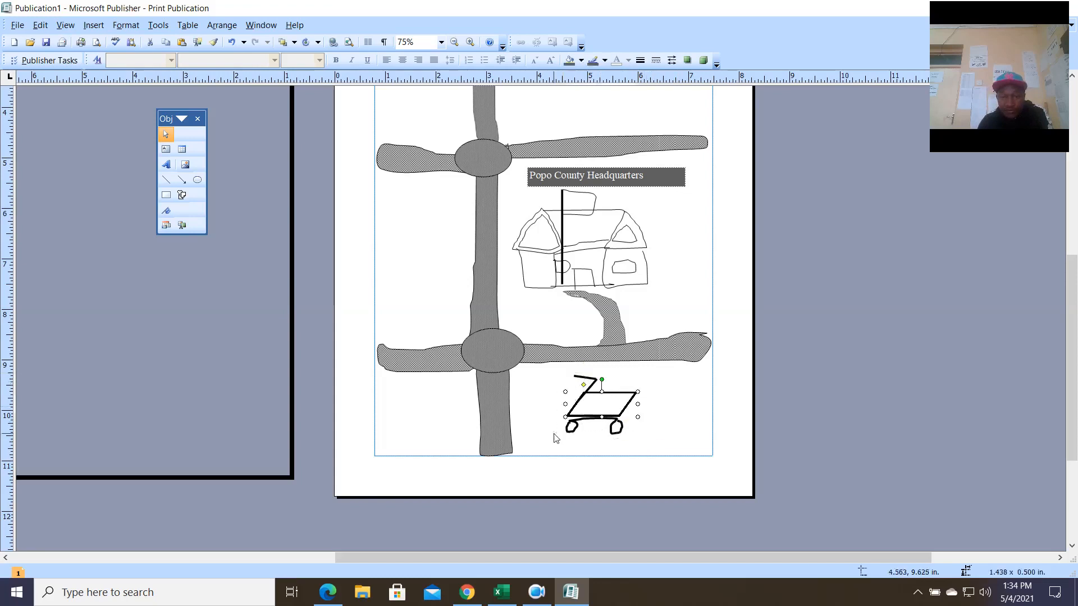
pyautogui.click(656, 423)
pyautogui.moveTo(618, 419); pyautogui.dragTo(644, 425)
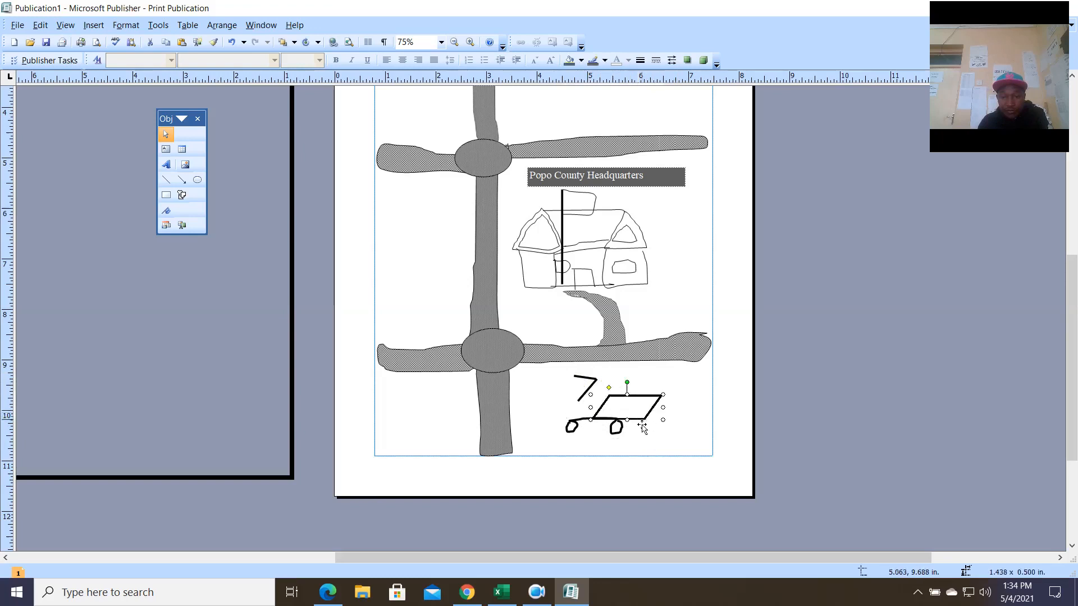
pyautogui.click(230, 43)
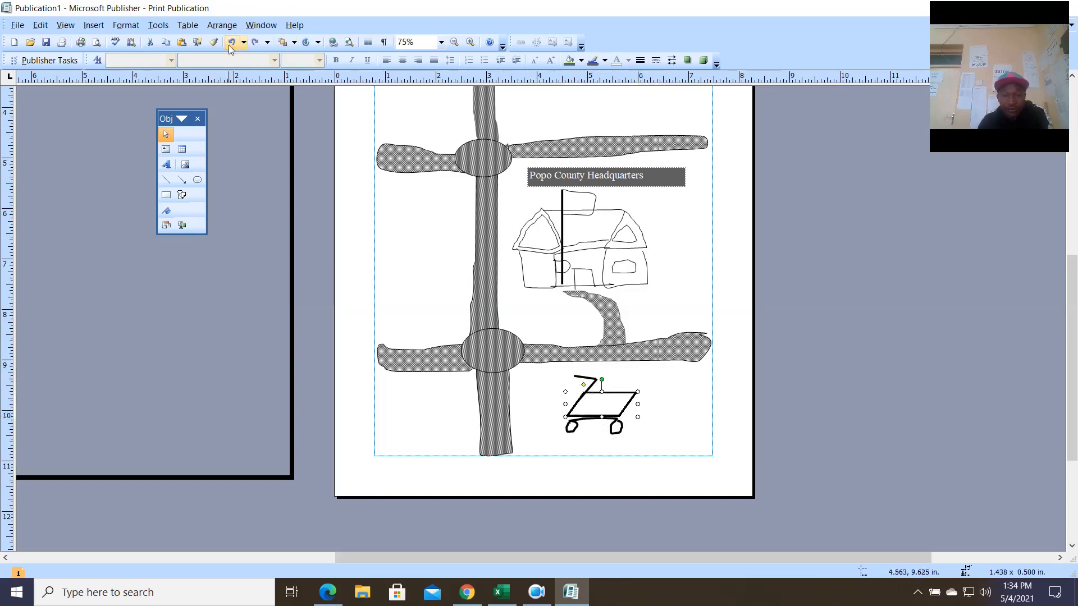
pyautogui.keyDown('shift'); pyautogui.click(617, 431); pyautogui.keyUp('shift')
pyautogui.moveTo(619, 420); pyautogui.dragTo(641, 429)
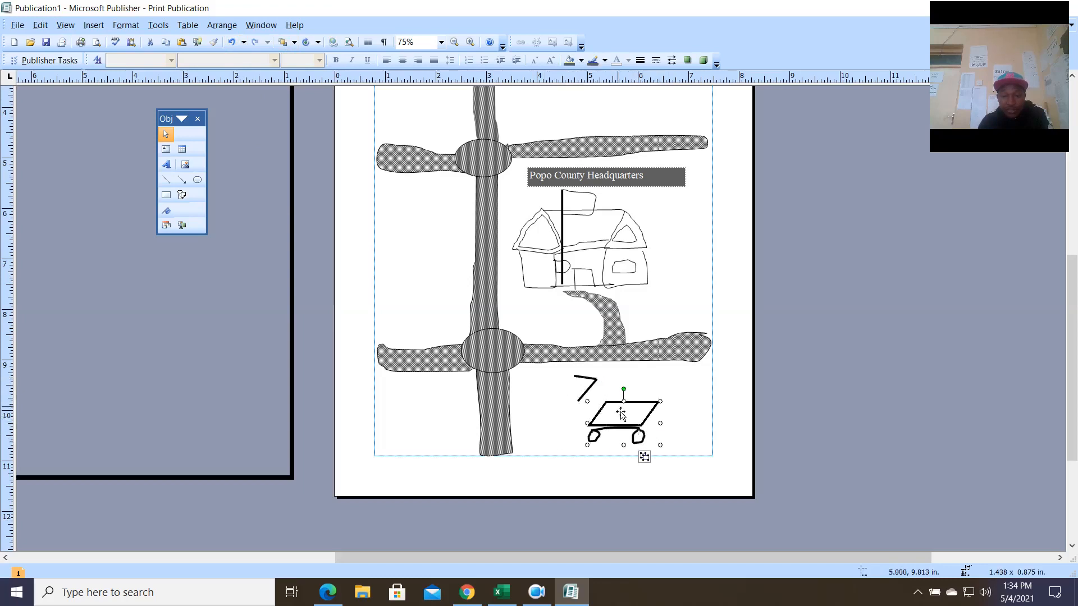
pyautogui.click(241, 43)
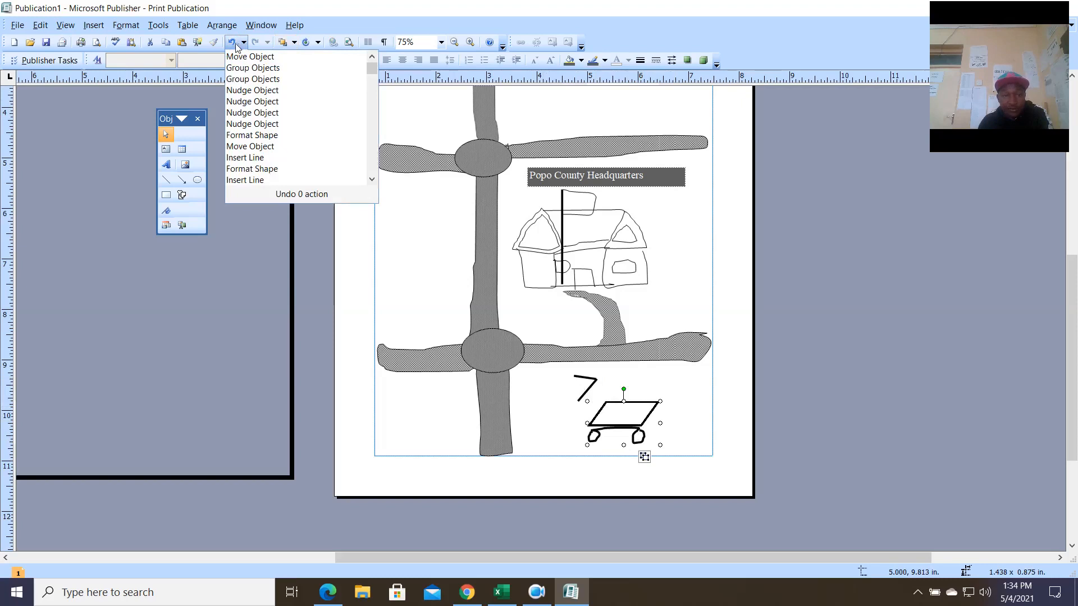
pyautogui.click(235, 47)
pyautogui.click(234, 46)
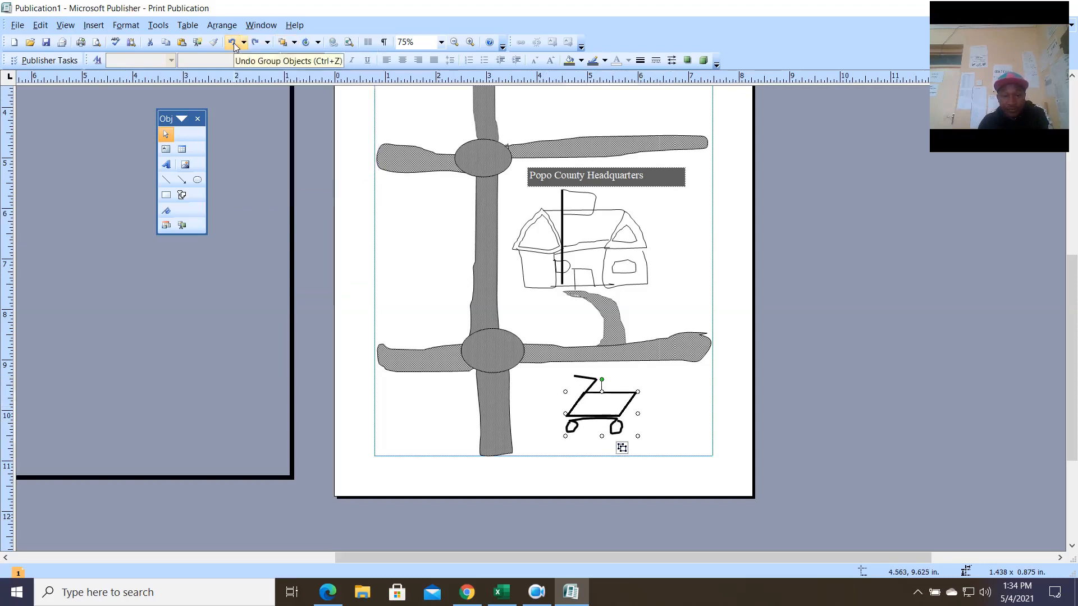
# Group the handle with the basket and wheels, and reposition and shrink the whole cart to about 1.25 in wide.
pyautogui.keyDown('shift'); pyautogui.click(599, 390); pyautogui.keyUp('shift')
pyautogui.click(623, 447)
pyautogui.moveTo(616, 419)
pyautogui.mouseDown()
pyautogui.moveTo(631, 421)
pyautogui.moveTo(609, 427)
pyautogui.mouseUp()
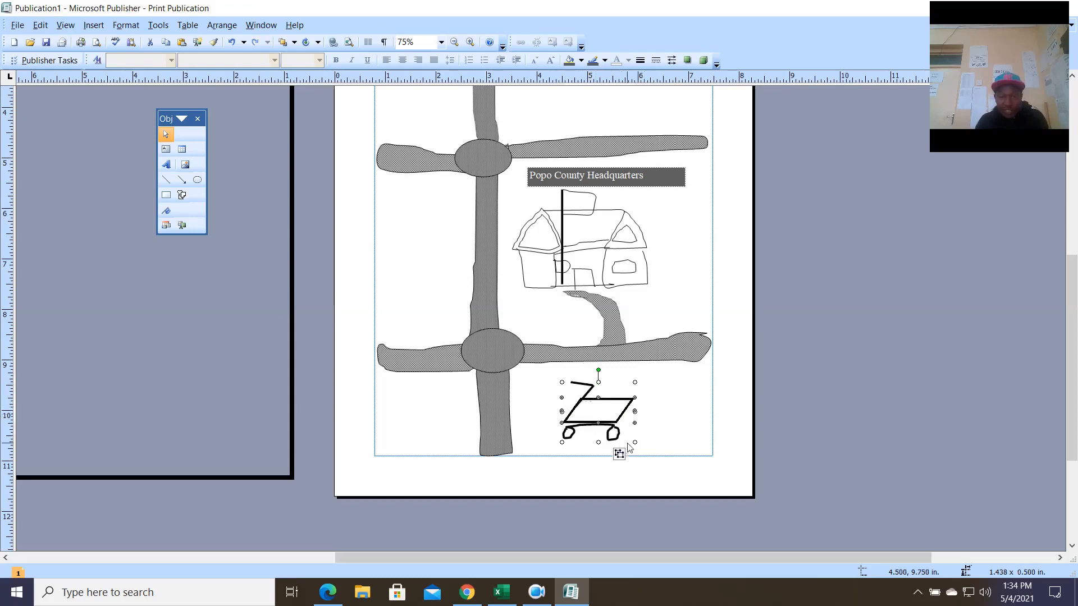
pyautogui.click(636, 444)
pyautogui.moveTo(639, 446); pyautogui.dragTo(590, 405)
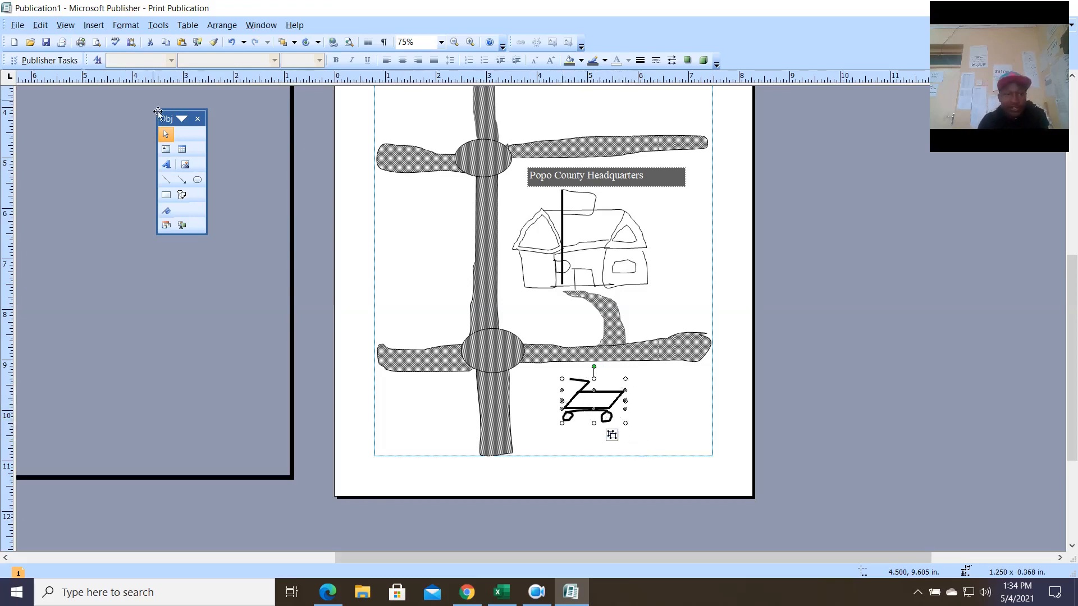
# Add a text box about 2.313 by 0.25 in below the cart reading "Supermarket".
pyautogui.click(168, 153)
pyautogui.moveTo(542, 428); pyautogui.dragTo(662, 444)
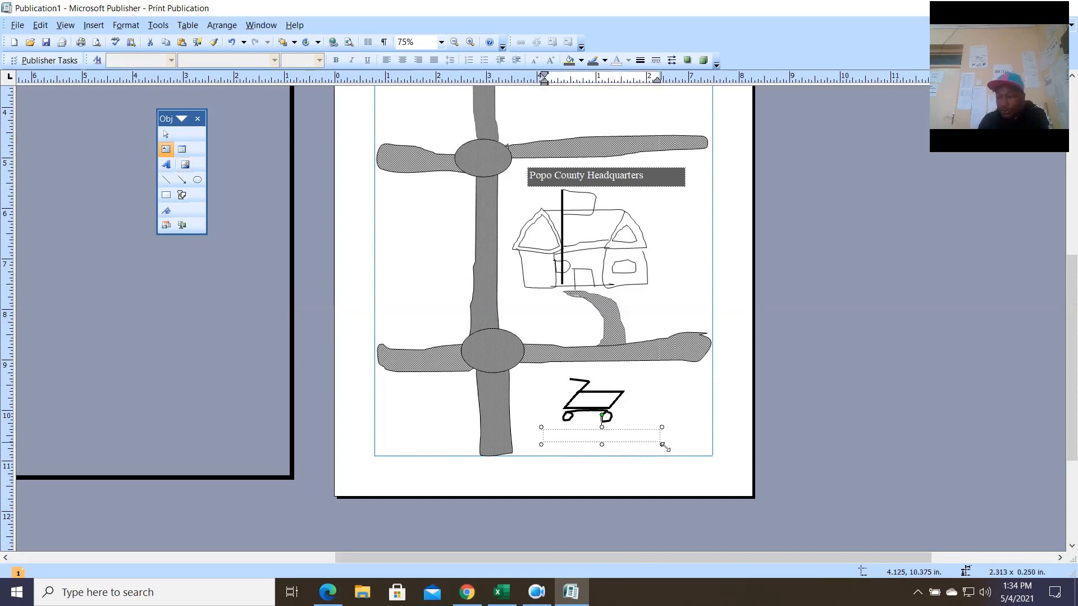
pyautogui.write('Supermark')
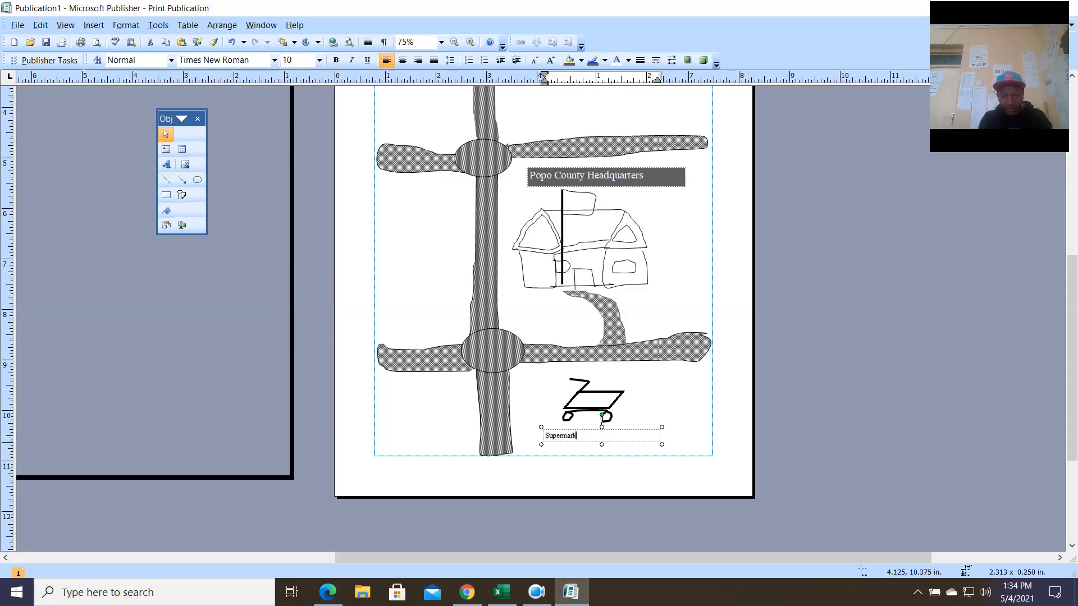
# Set the "Supermarket" label's font size to 14.
pyautogui.moveTo(643, 448); pyautogui.dragTo(515, 450)
pyautogui.hotkey('ctrl', 'shift', '.')
pyautogui.hotkey('ctrl', 'shift', '.')
pyautogui.hotkey('ctrl', 'shift', '.')
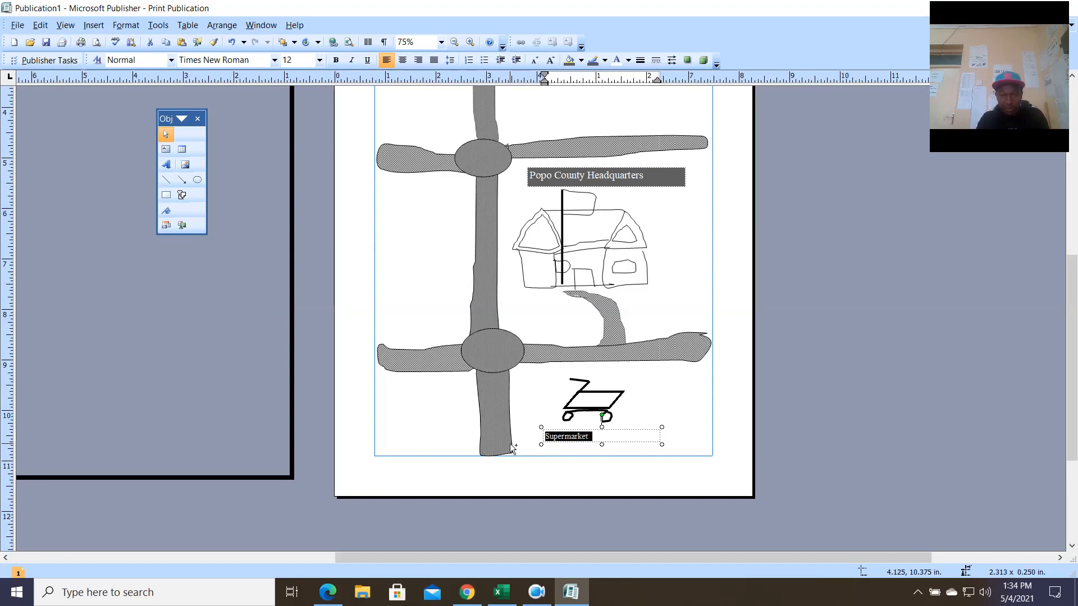
pyautogui.click(655, 398)
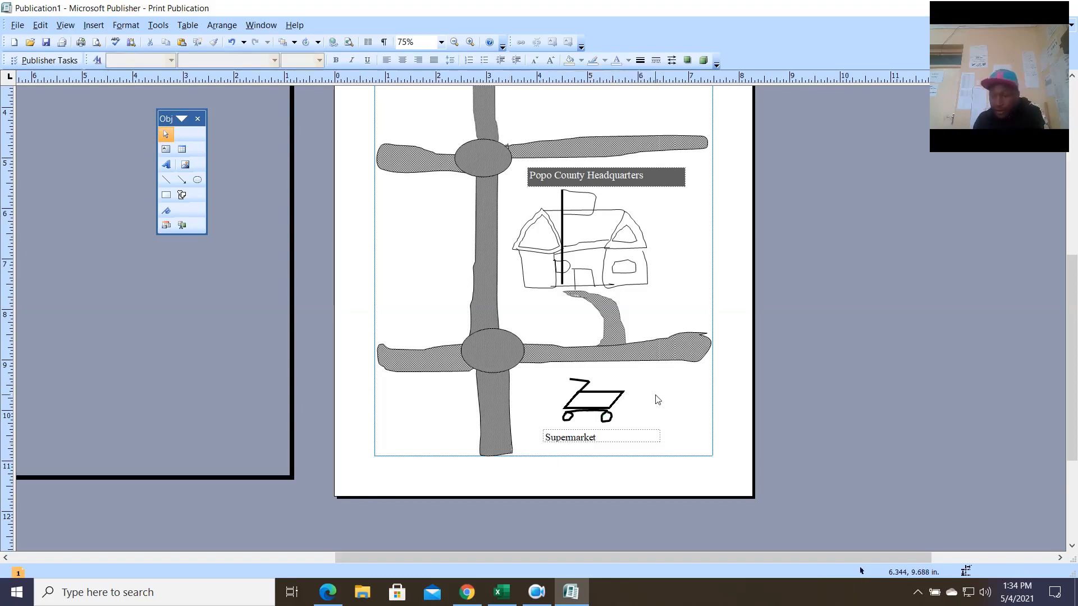
# Colour the "Supermarket" label's text black and make it bold.
pyautogui.click(600, 446)
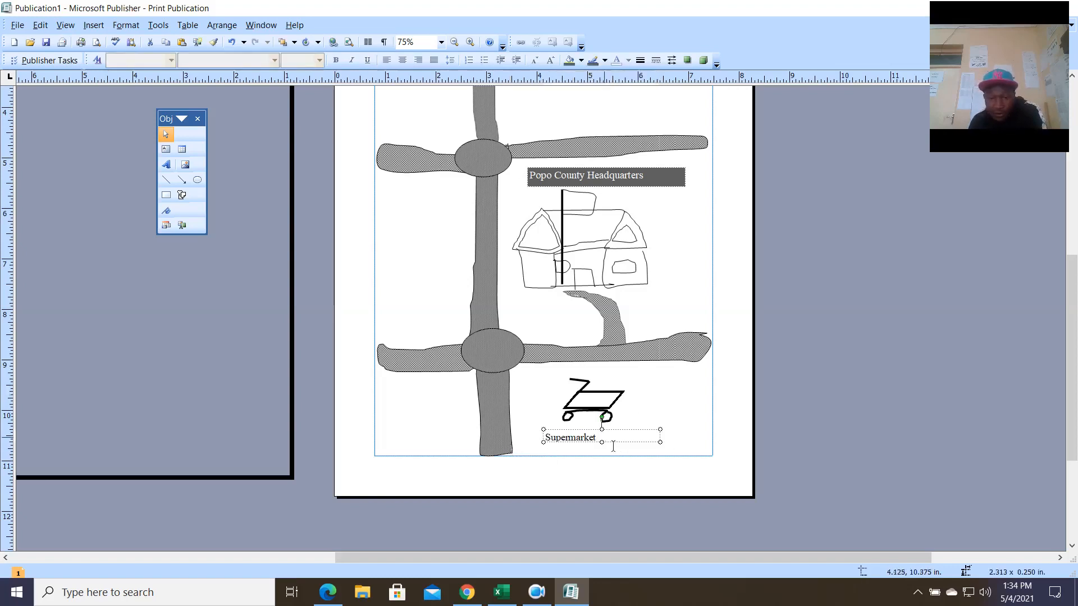
pyautogui.moveTo(612, 446); pyautogui.dragTo(567, 415)
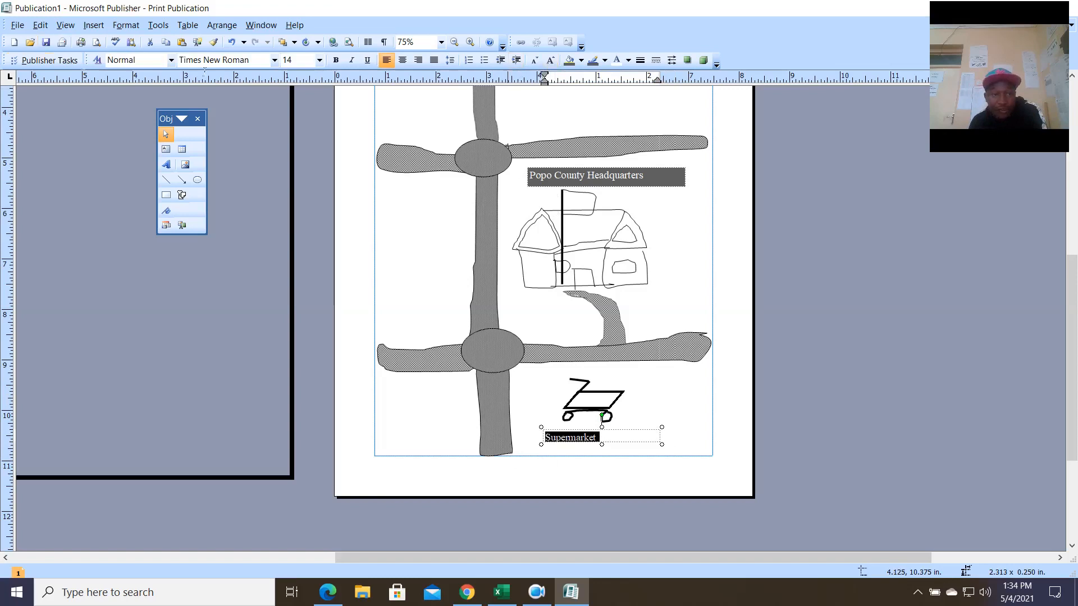
pyautogui.click(628, 60)
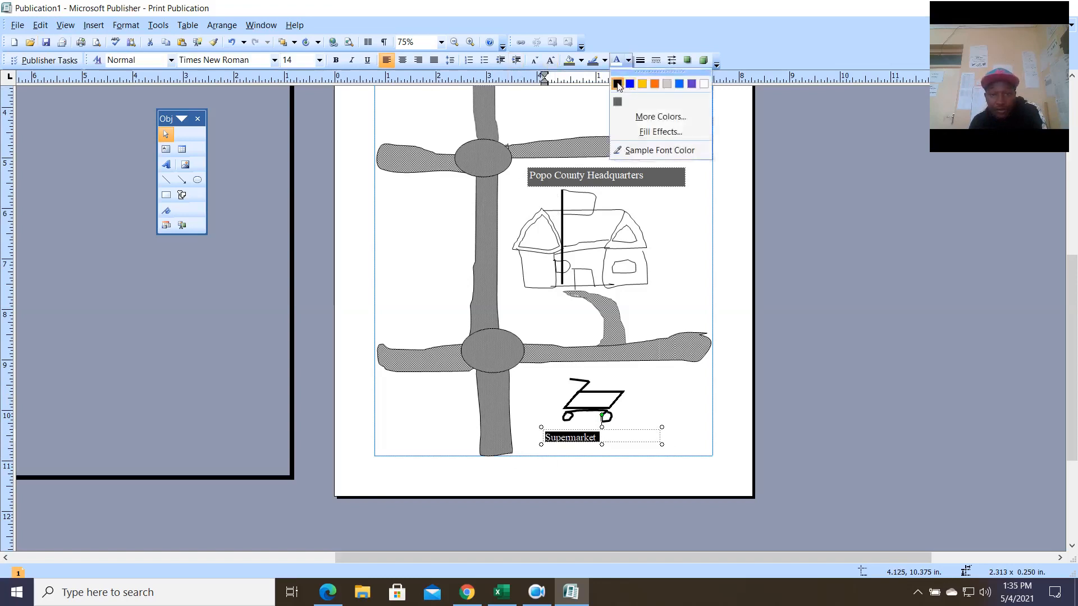
pyautogui.click(617, 83)
pyautogui.click(336, 60)
pyautogui.click(684, 416)
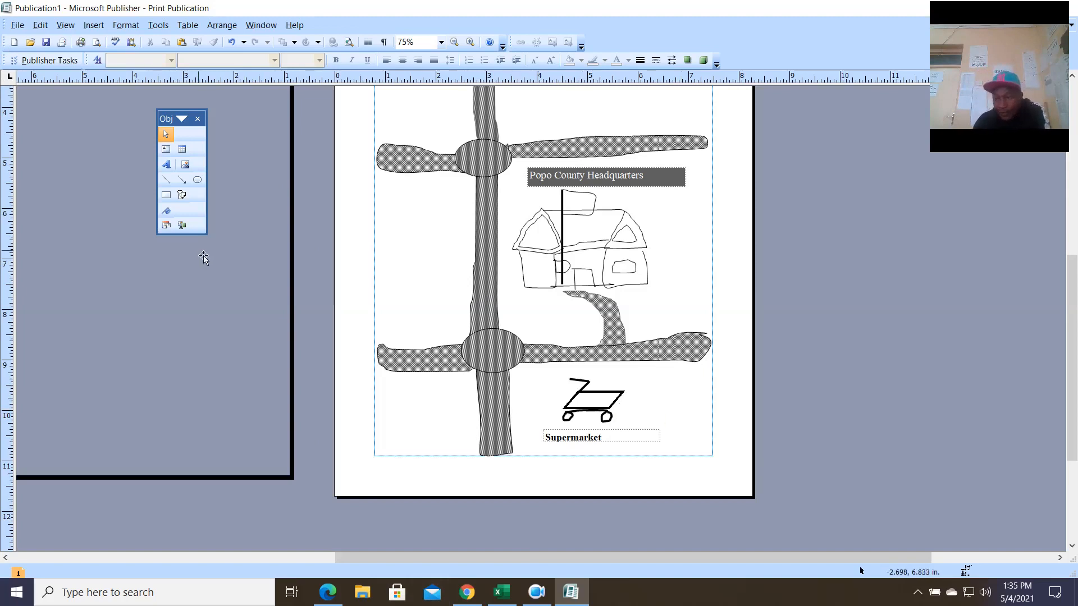
pyautogui.click(182, 195)
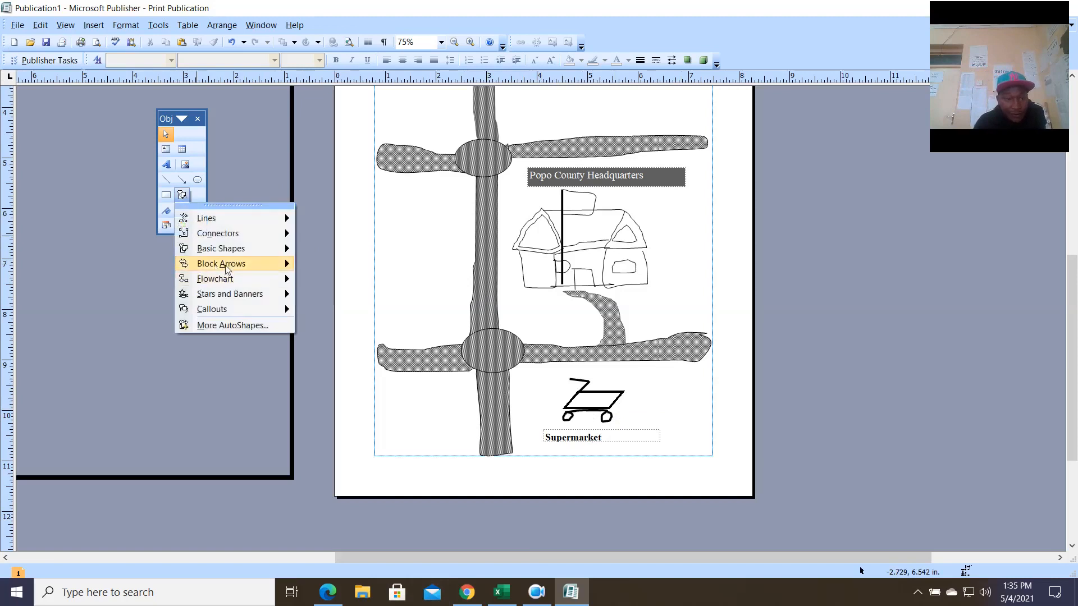
pyautogui.moveTo(237, 256)
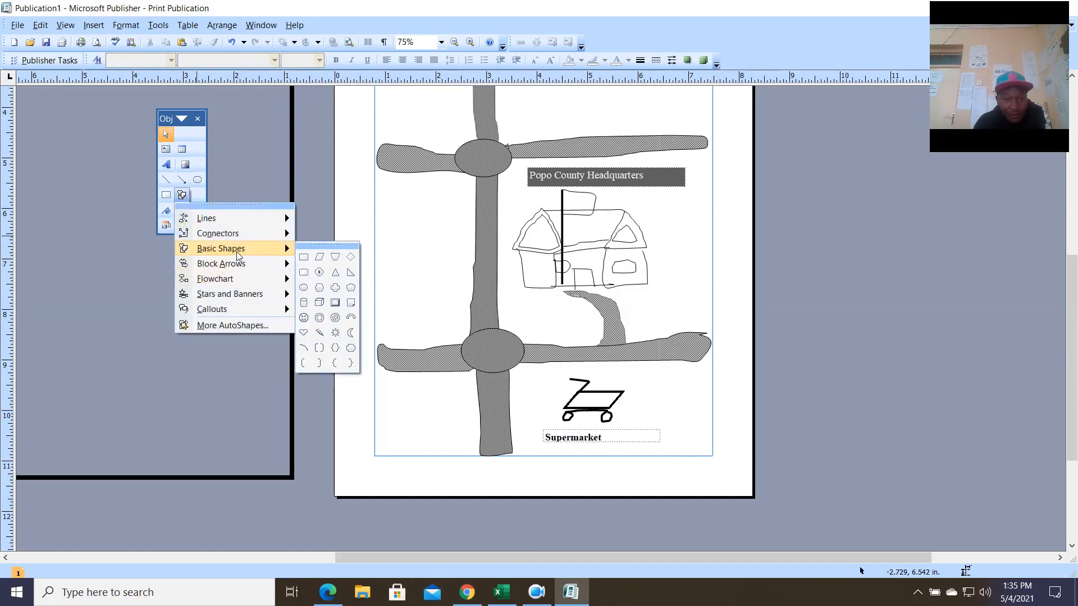
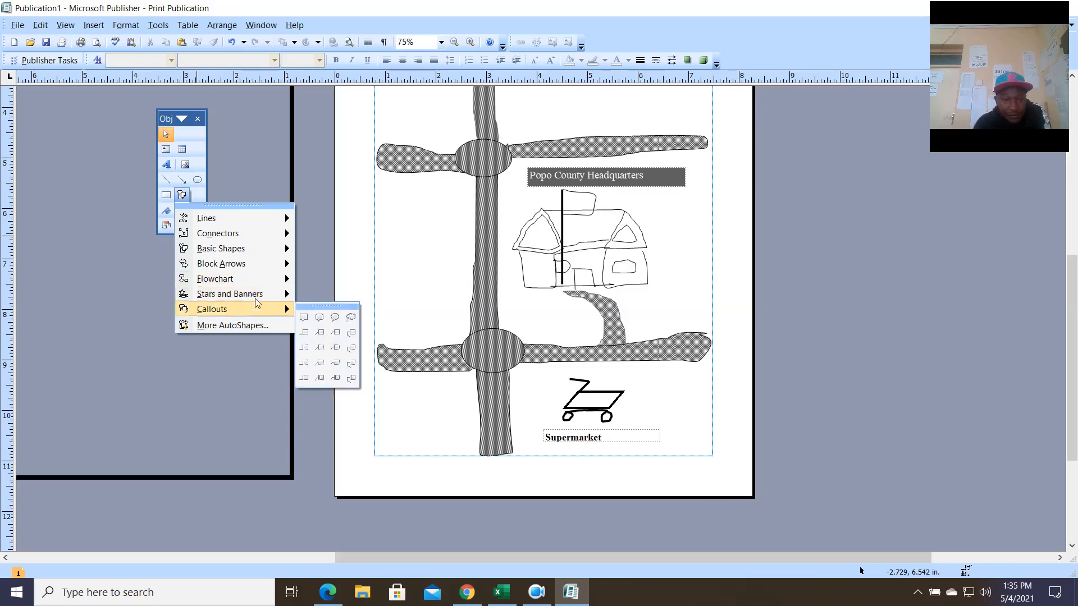
pyautogui.moveTo(268, 246)
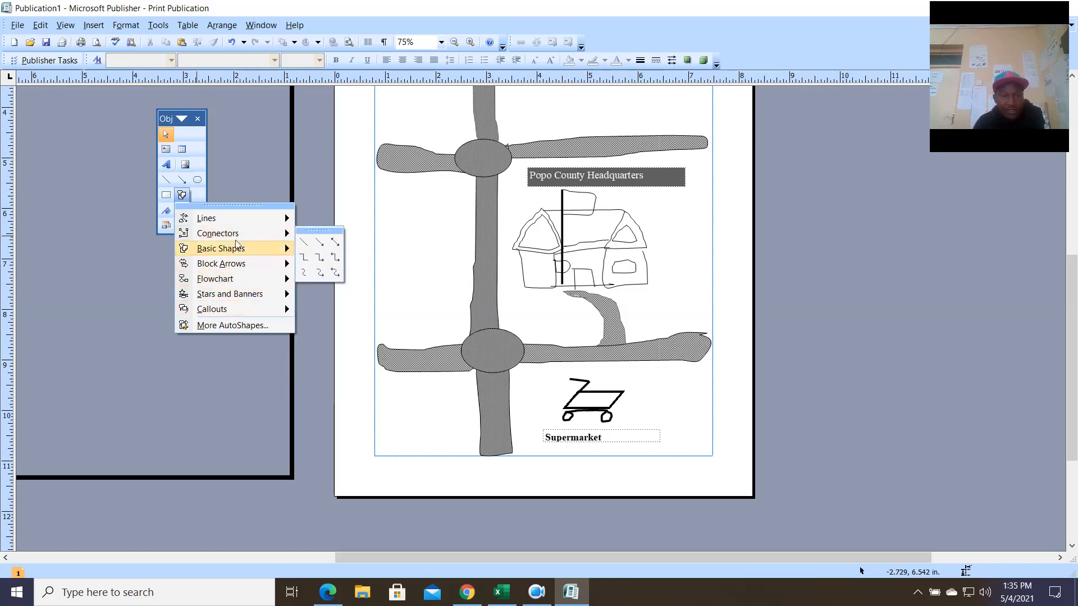
pyautogui.moveTo(266, 217)
pyautogui.click(335, 242)
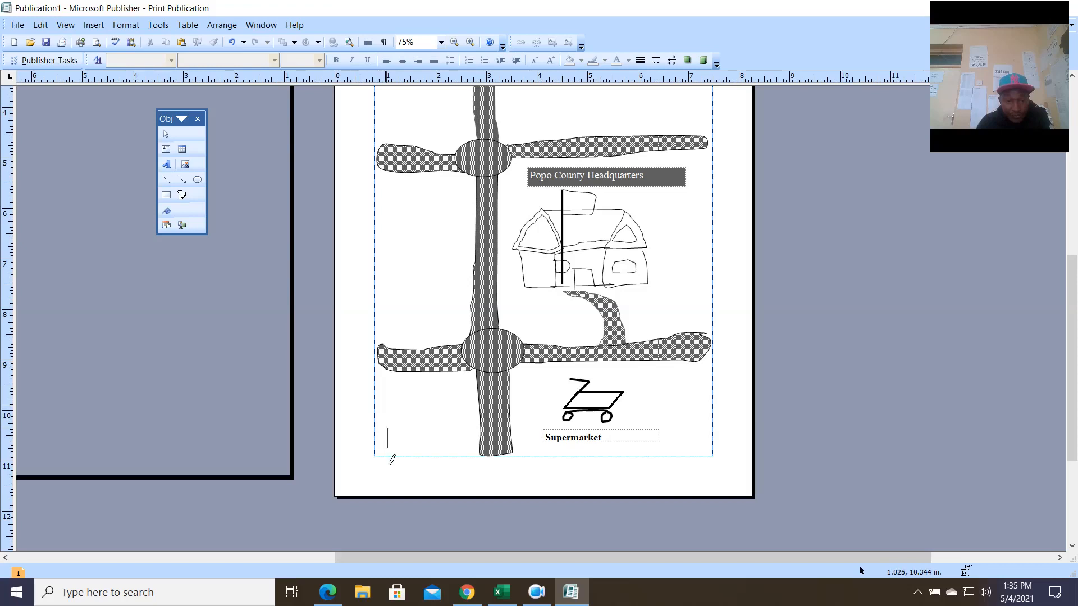
pyautogui.moveTo(447, 464); pyautogui.dragTo(444, 461)
pyautogui.press('Delete')
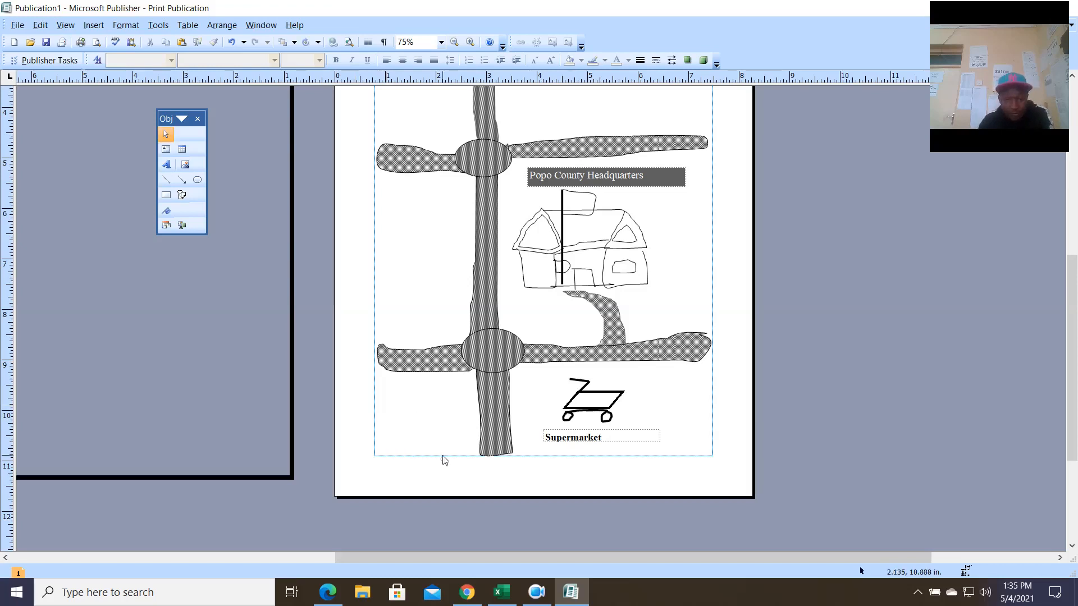
# Draw a rectangle about 1.25 by 0.75 in on the opposite side of the vertical road from the headquarters, with a 2¼ pt outline.
pyautogui.click(166, 196)
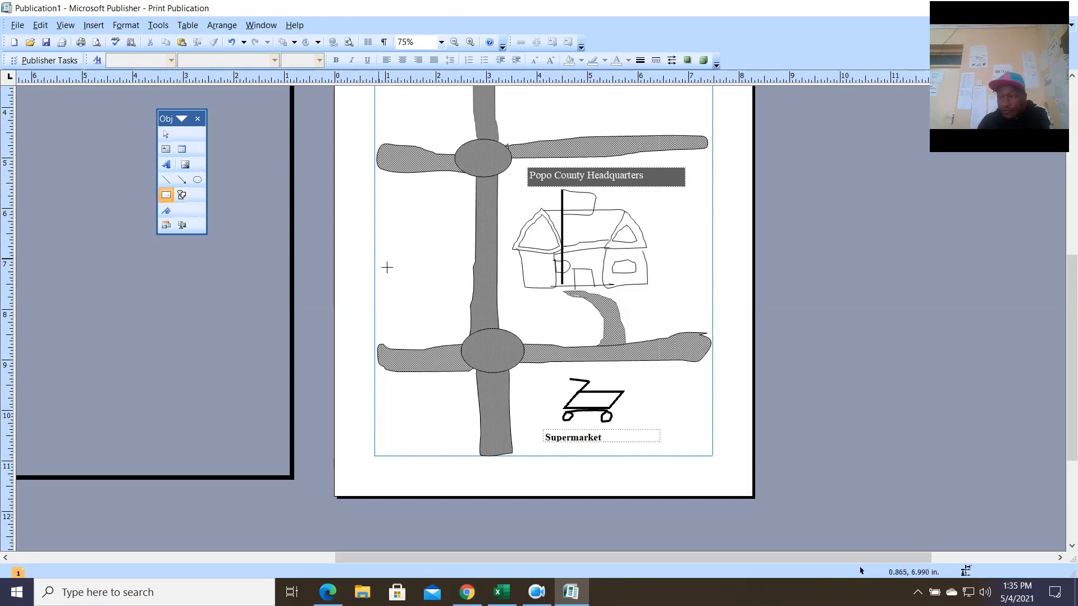
pyautogui.moveTo(374, 249); pyautogui.dragTo(455, 288)
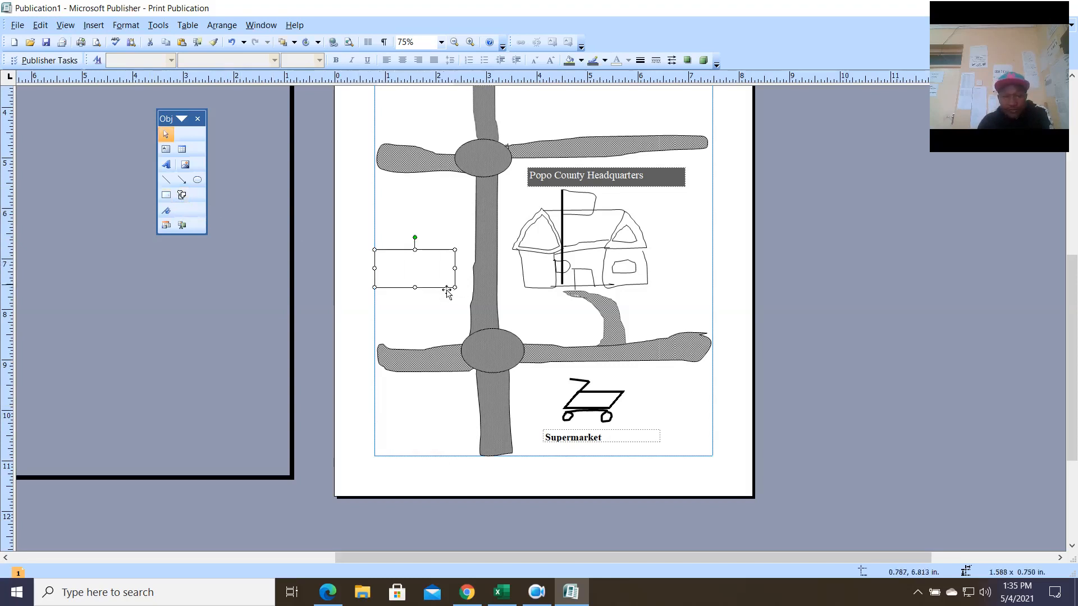
pyautogui.moveTo(382, 277); pyautogui.dragTo(399, 272)
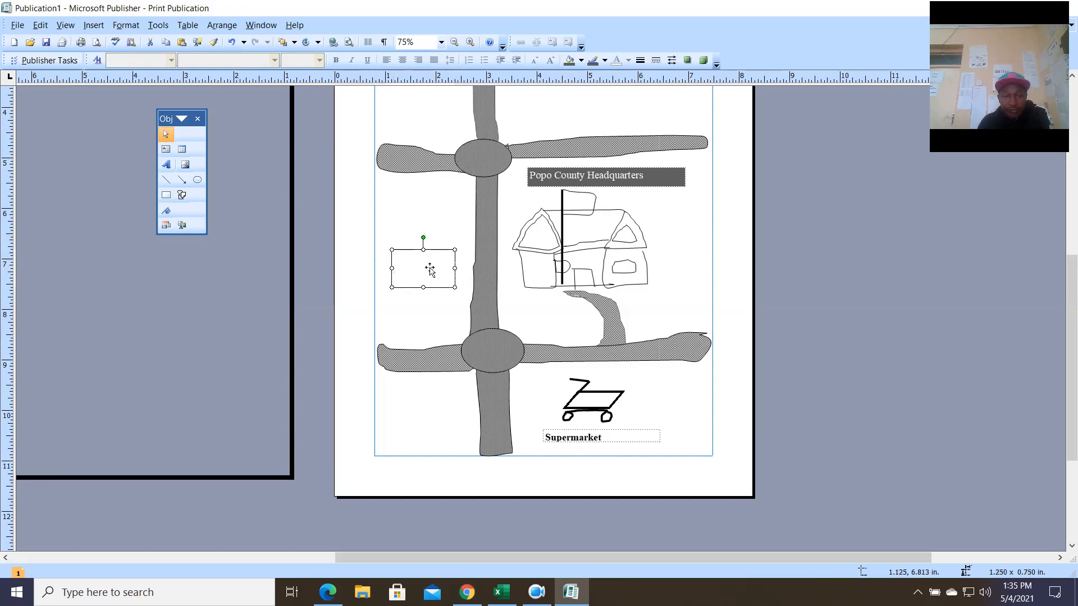
pyautogui.click(640, 60)
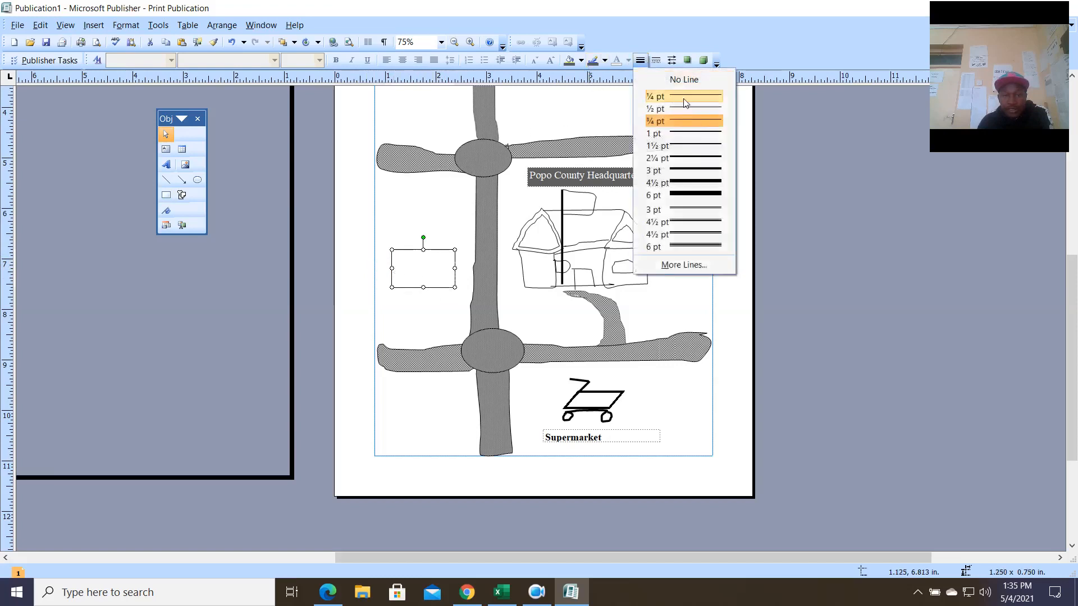
pyautogui.click(687, 156)
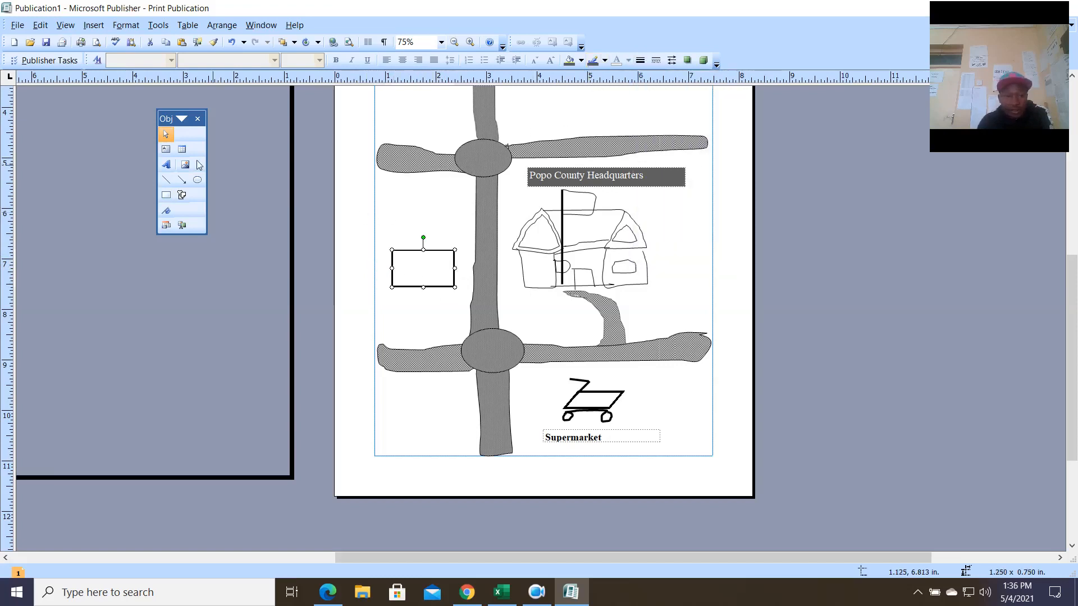
pyautogui.click(170, 195)
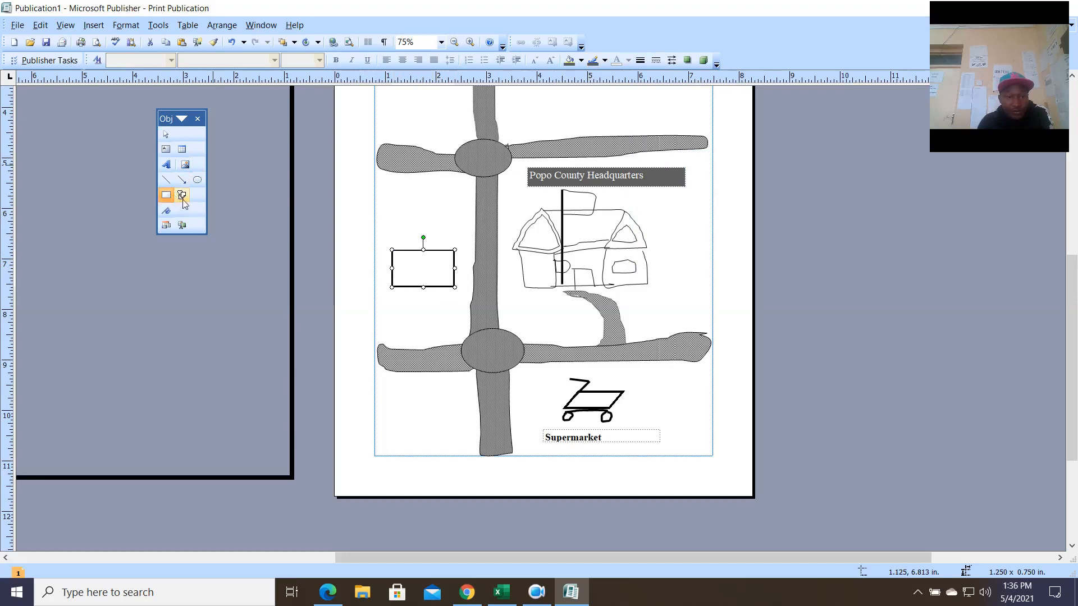
pyautogui.click(183, 200)
pyautogui.moveTo(259, 251)
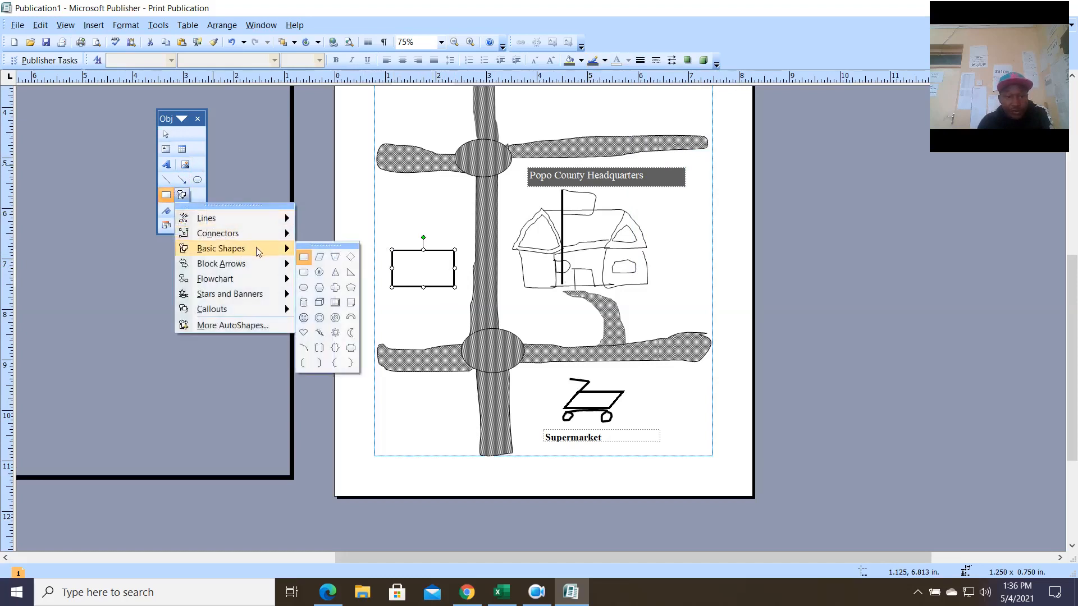
pyautogui.click(351, 272)
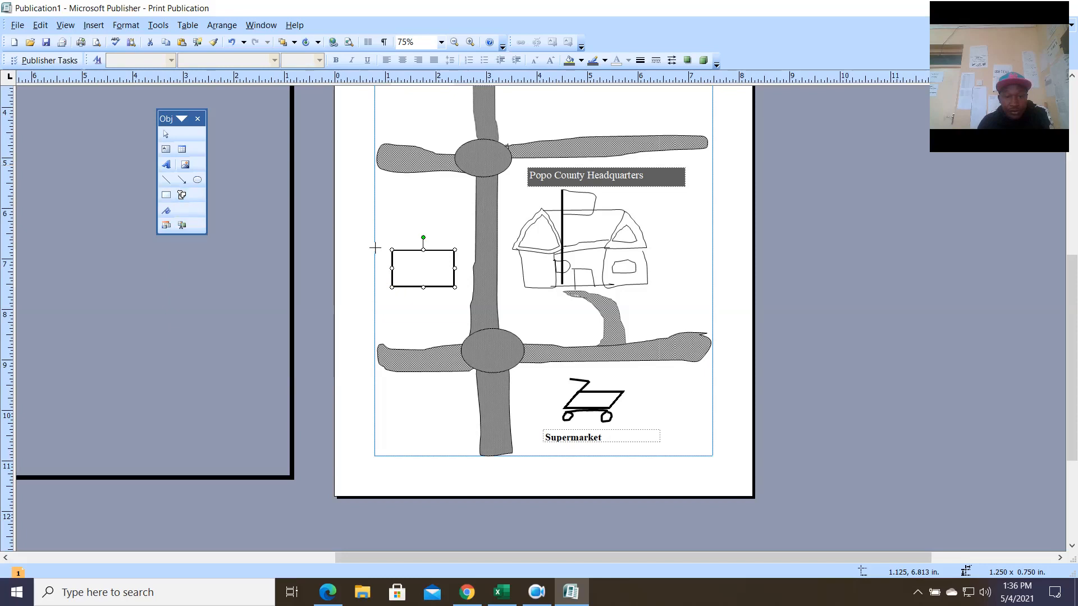
pyautogui.moveTo(397, 219); pyautogui.dragTo(424, 227)
pyautogui.press('Delete')
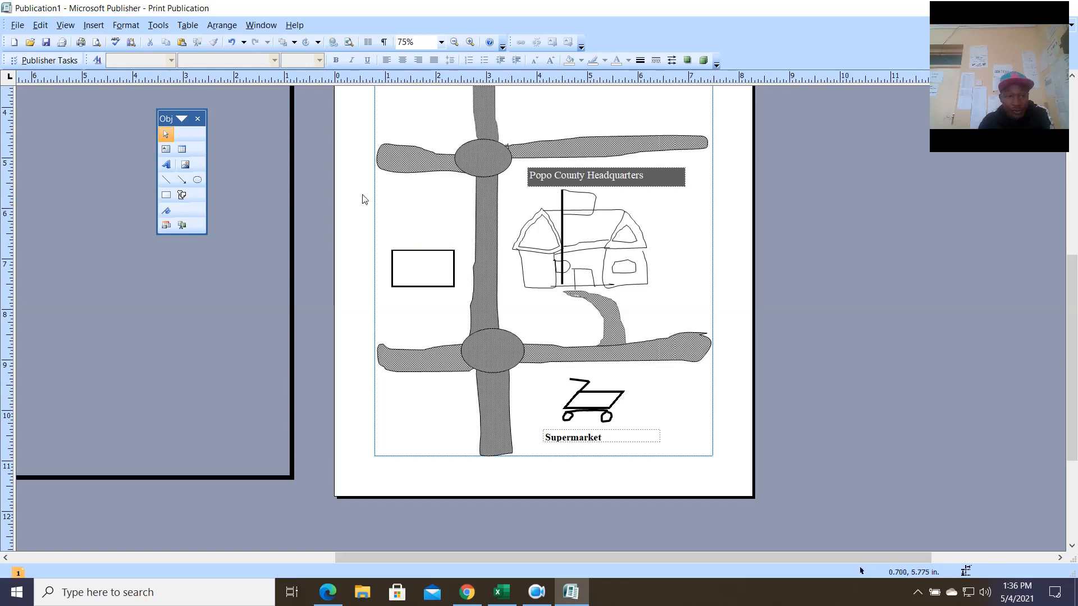
# Draw an isosceles triangle, turn it upside down and fit it along the rectangle's upper edge at about 1.25 by 0.313 in.
pyautogui.click(183, 196)
pyautogui.moveTo(250, 247)
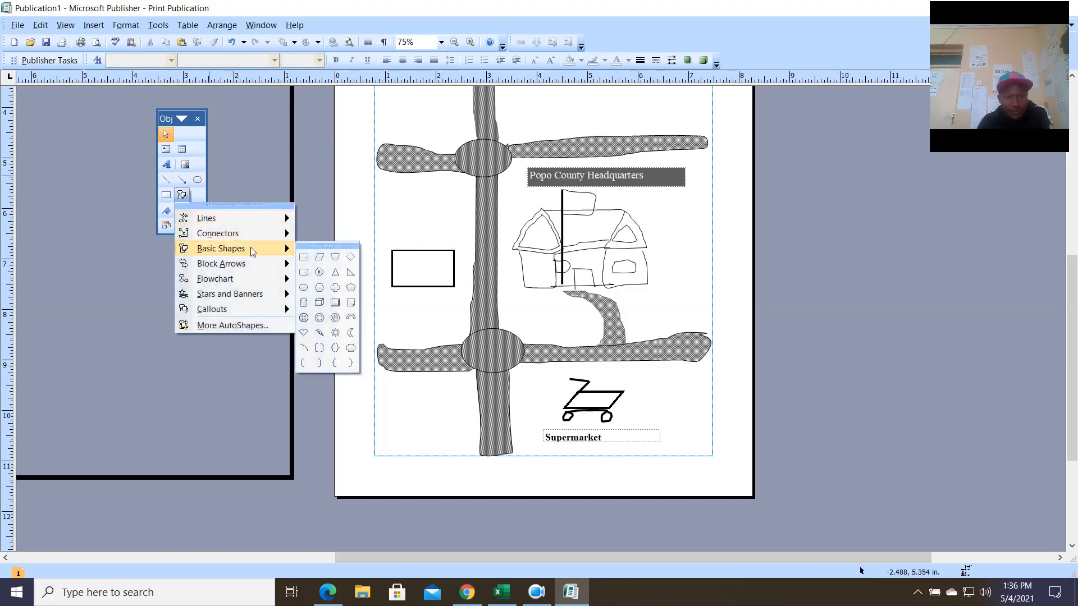
pyautogui.click(335, 274)
pyautogui.moveTo(384, 210); pyautogui.dragTo(453, 241)
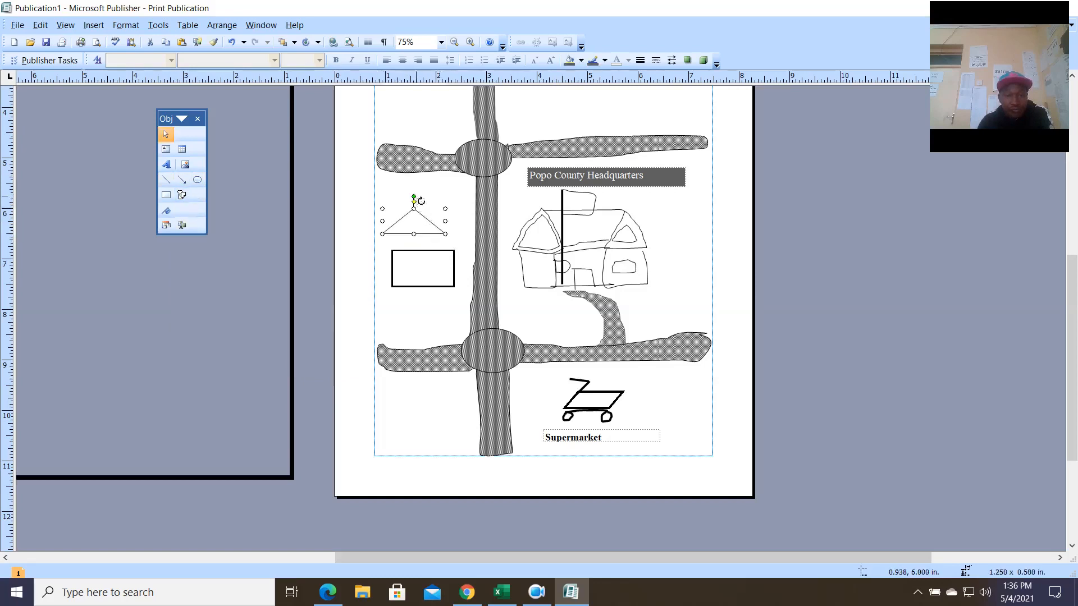
pyautogui.moveTo(415, 198); pyautogui.dragTo(423, 265)
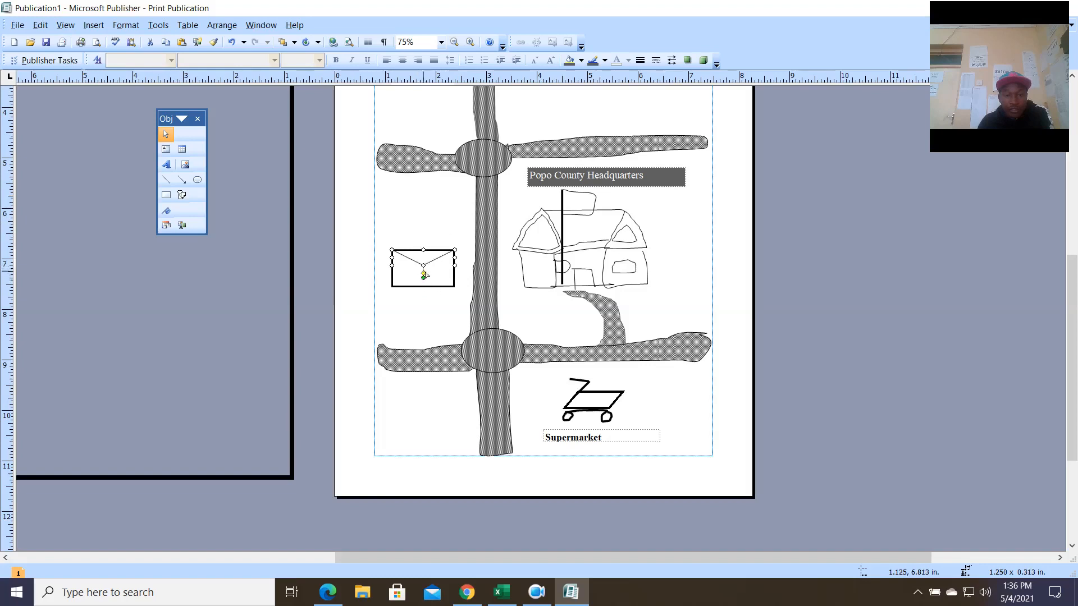
# Paste a copy of the triangle pointing up along the rectangle's lower edge, and deepen the upper triangle to about 0.438 in.
pyautogui.hotkey('ctrl', 'v')
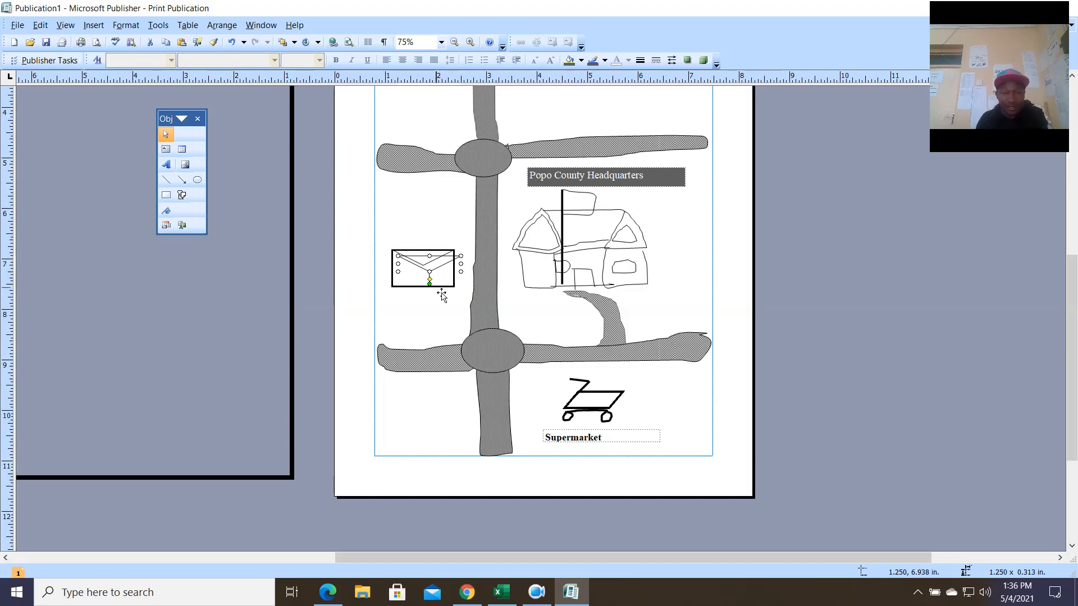
pyautogui.moveTo(464, 275); pyautogui.dragTo(423, 268)
pyautogui.click(427, 272)
pyautogui.click(380, 310)
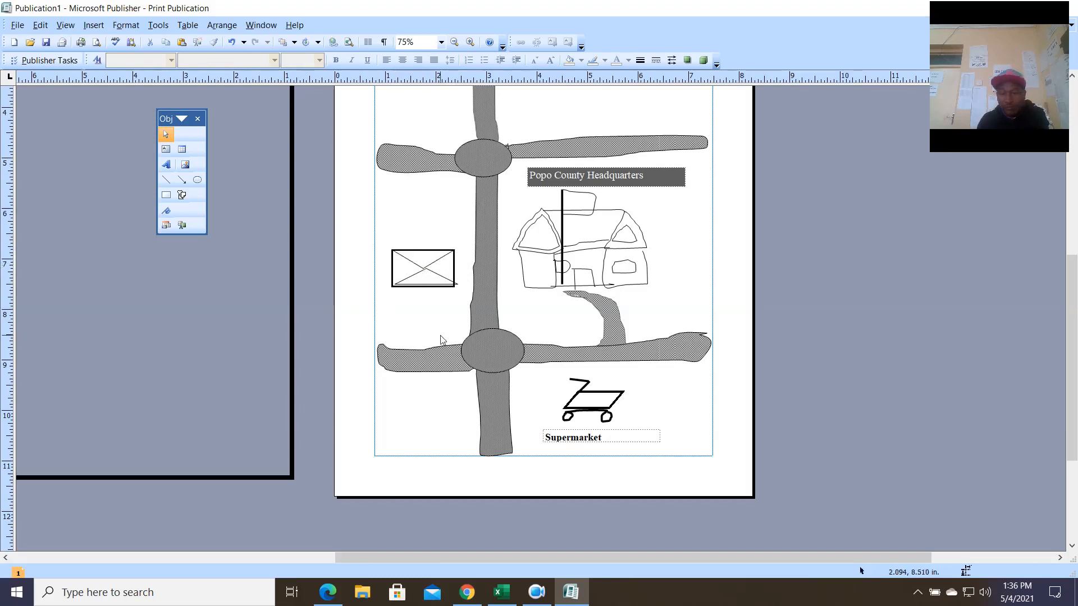
# Increase the lower triangle's height to about 0.375 in and send it to the back.
pyautogui.click(429, 286)
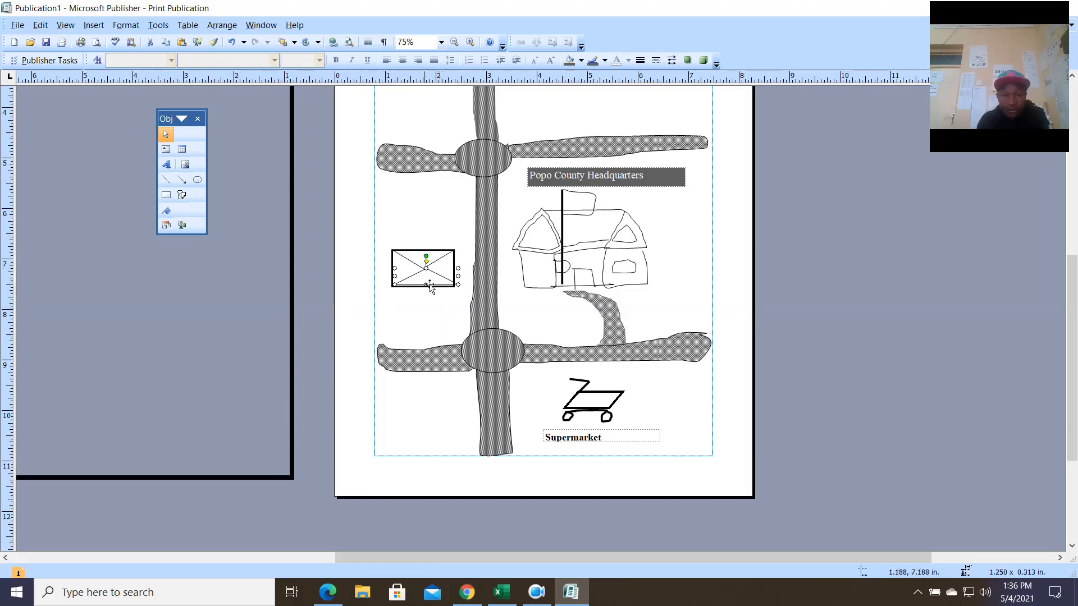
pyautogui.moveTo(428, 276); pyautogui.dragTo(431, 281)
pyautogui.click(438, 261)
pyautogui.click(429, 278)
pyautogui.rightClick(429, 277)
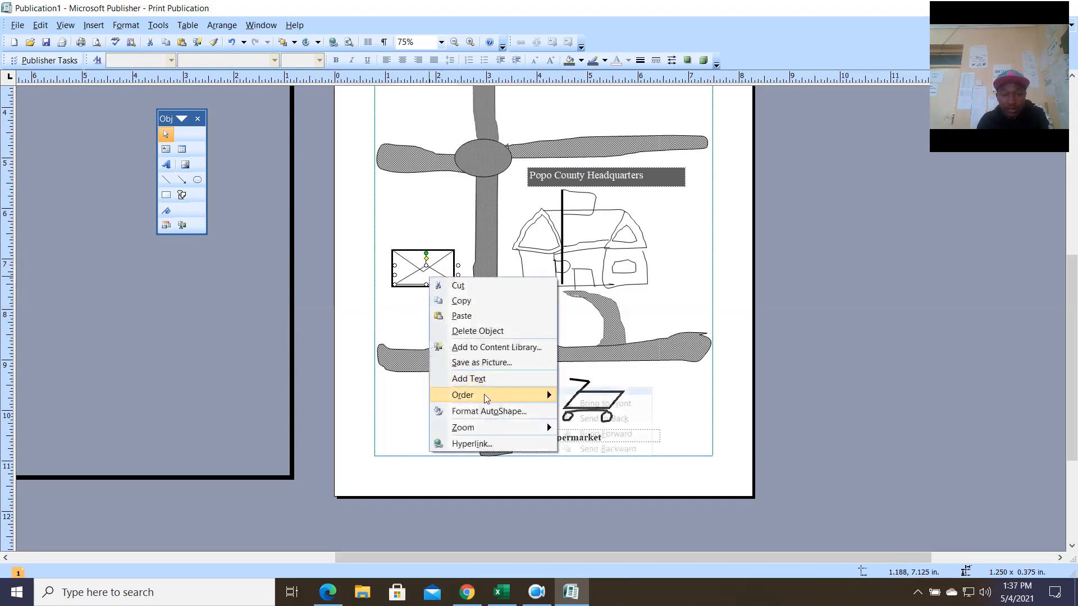
pyautogui.moveTo(547, 389)
pyautogui.click(612, 418)
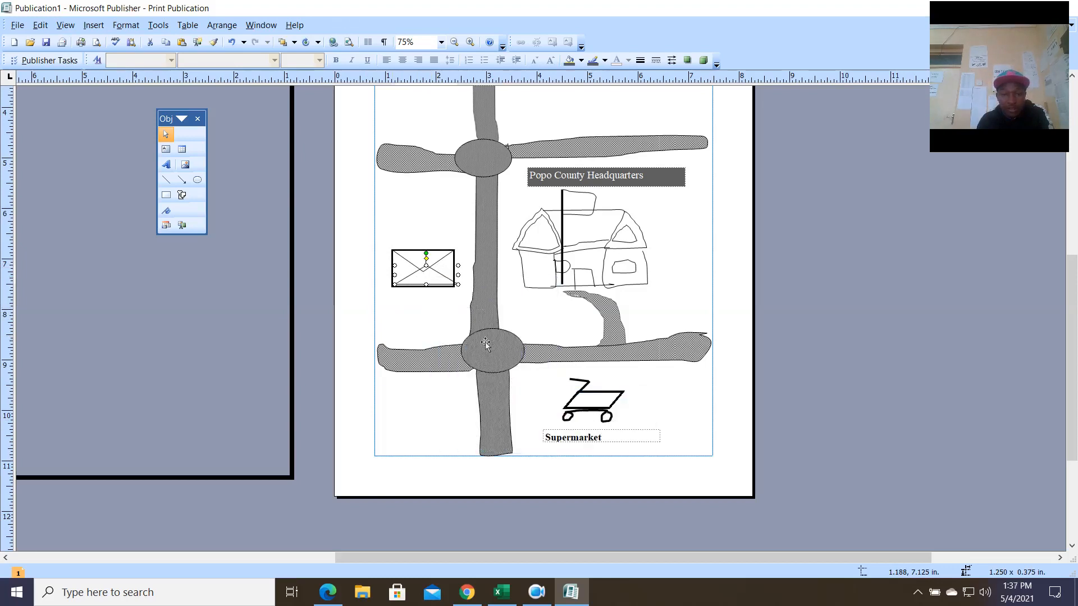
# Nudge the lower triangle sideways to centre it in the rectangle, and bring the upper triangle to the front.
pyautogui.click(440, 286)
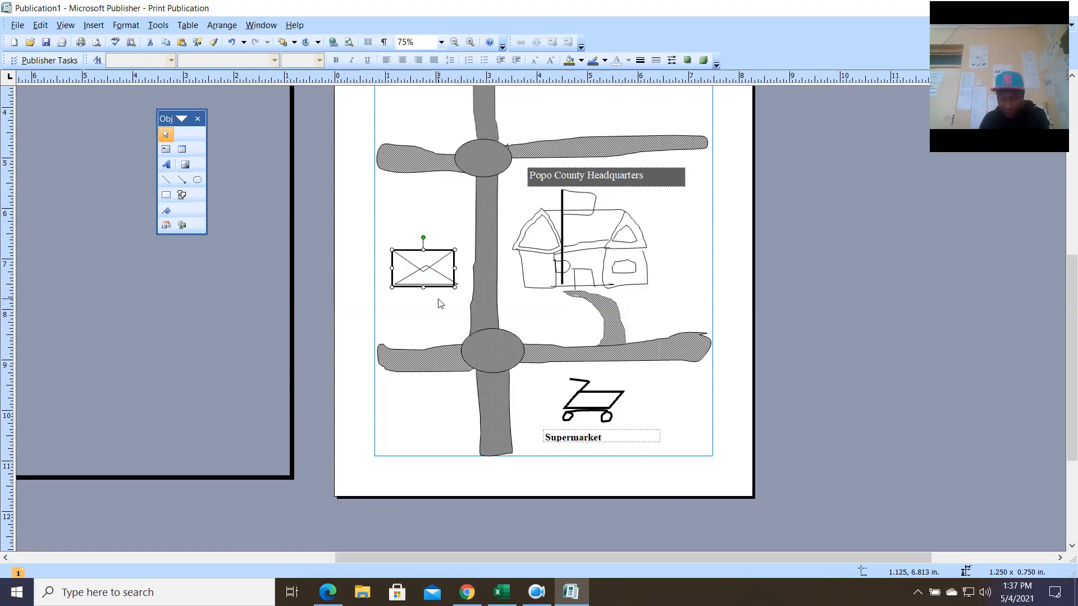
pyautogui.click(439, 298)
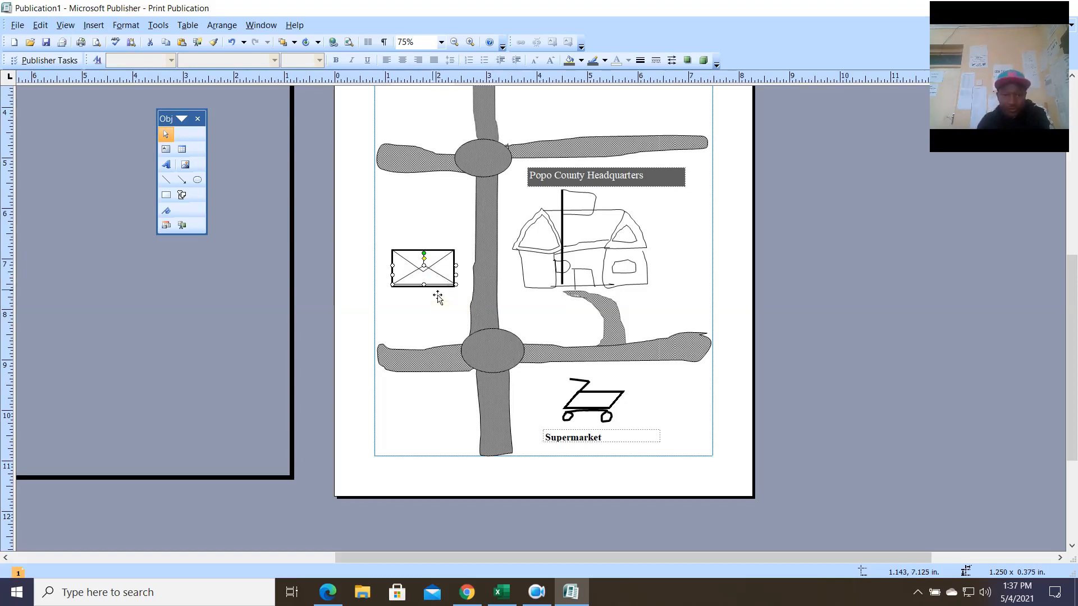
pyautogui.click(438, 266)
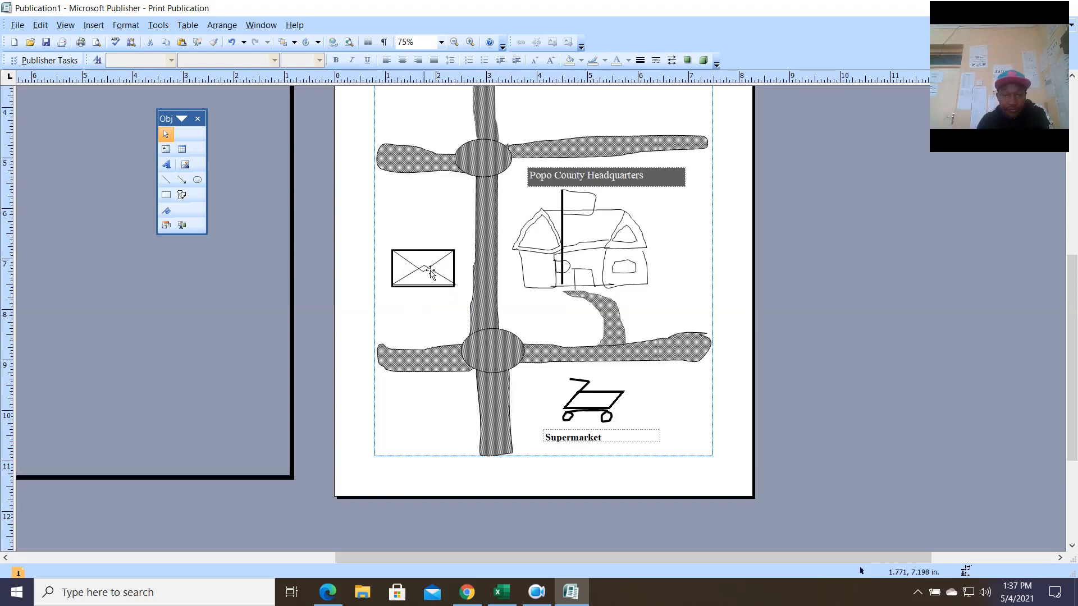
pyautogui.rightClick(428, 264)
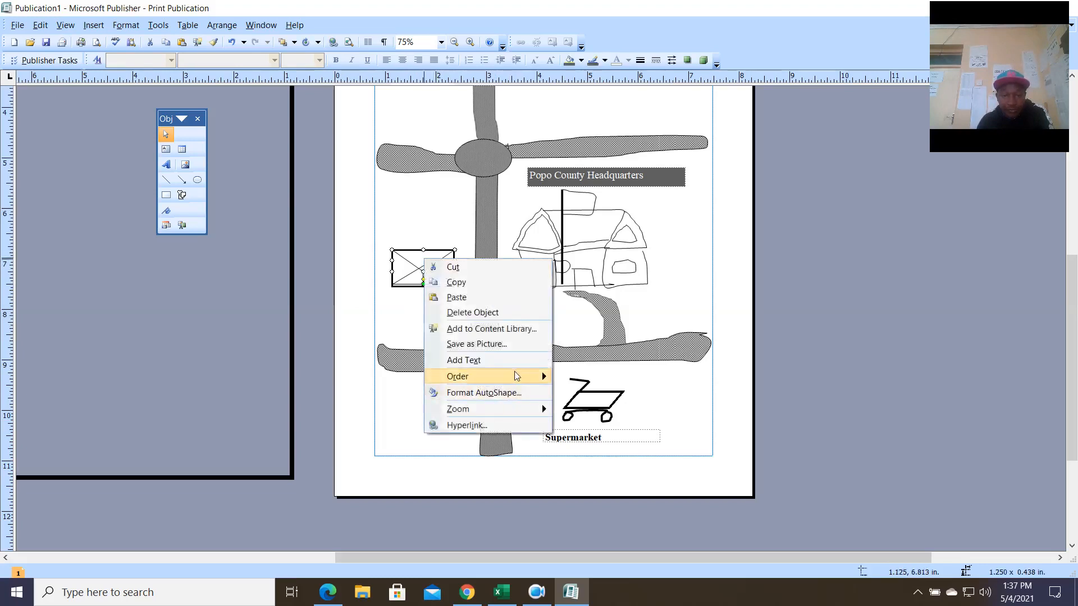
pyautogui.moveTo(541, 375)
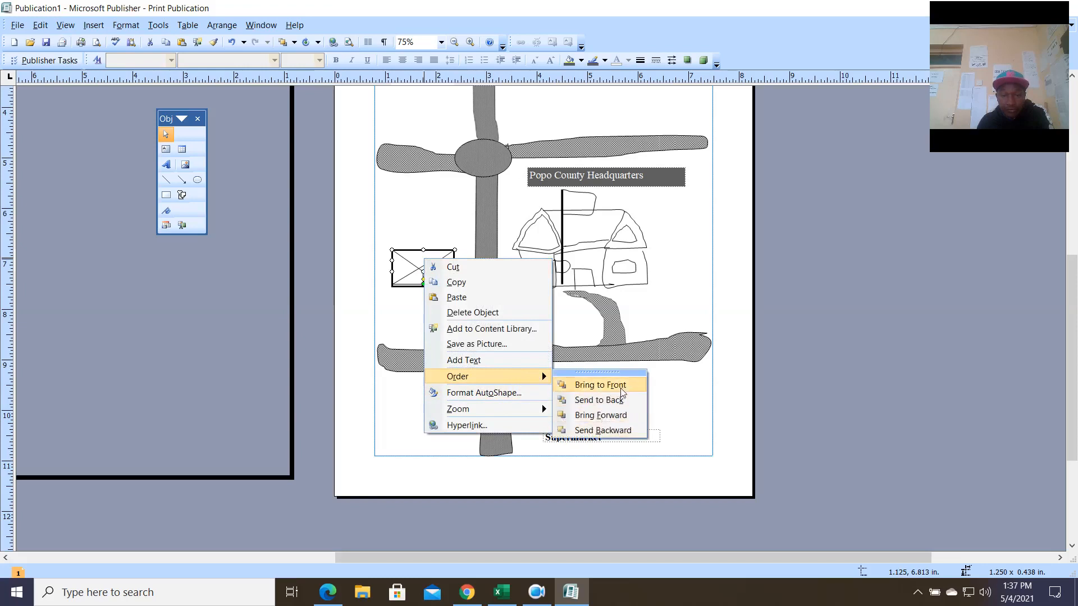
pyautogui.click(600, 384)
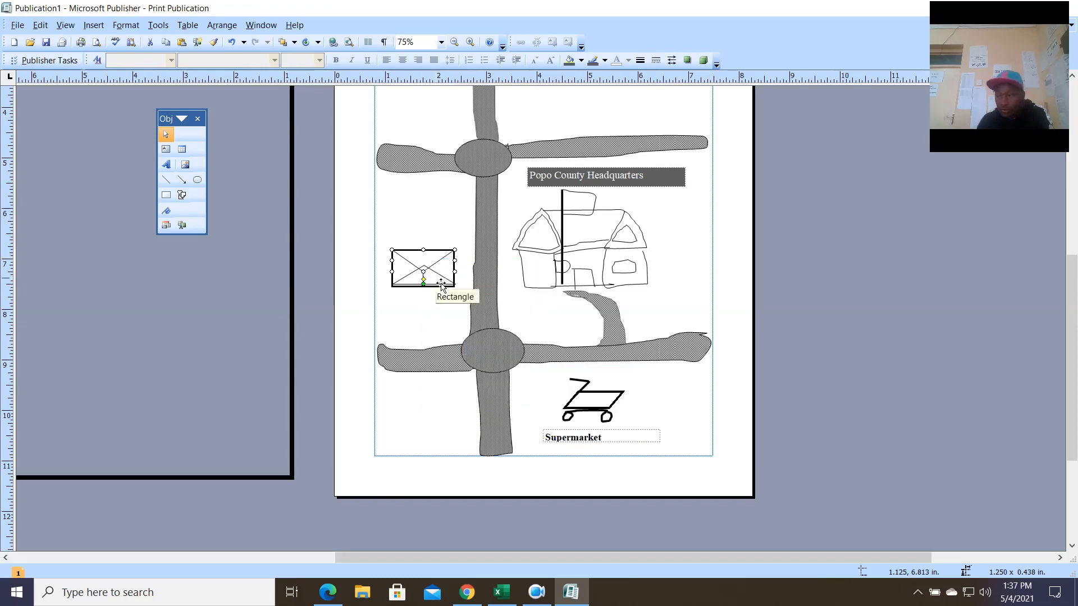
# Send the envelope's lower triangle one level backward.
pyautogui.click(445, 285)
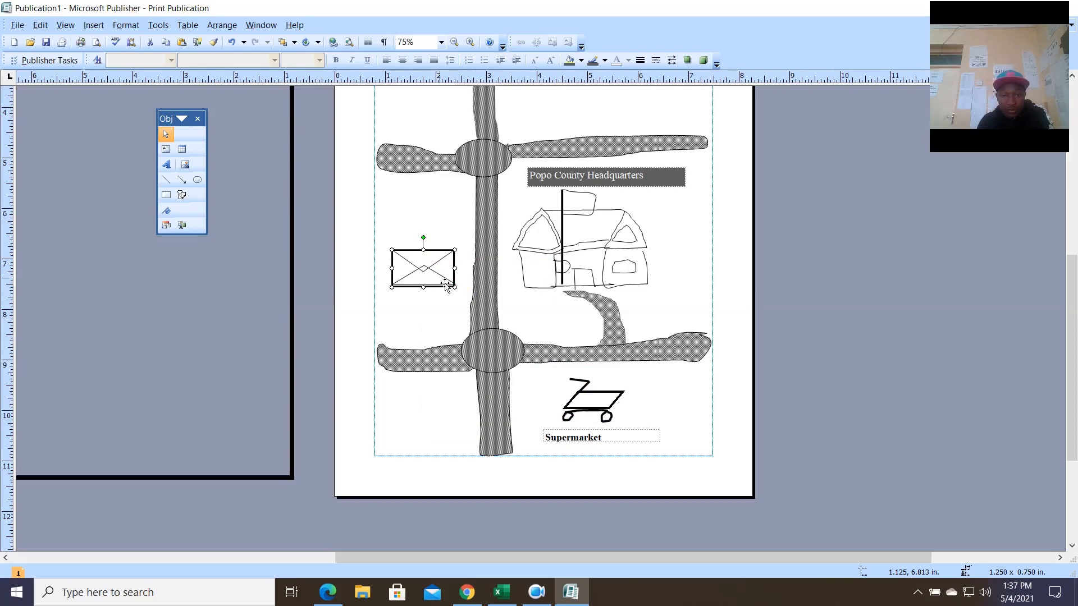
pyautogui.click(432, 265)
pyautogui.click(432, 302)
pyautogui.rightClick(433, 275)
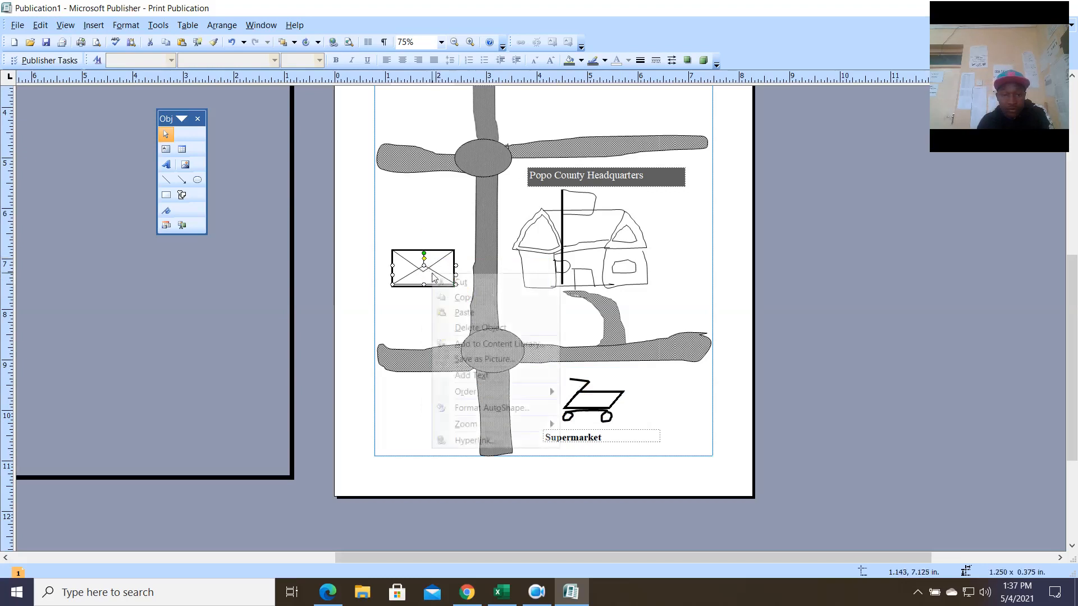
pyautogui.moveTo(522, 391)
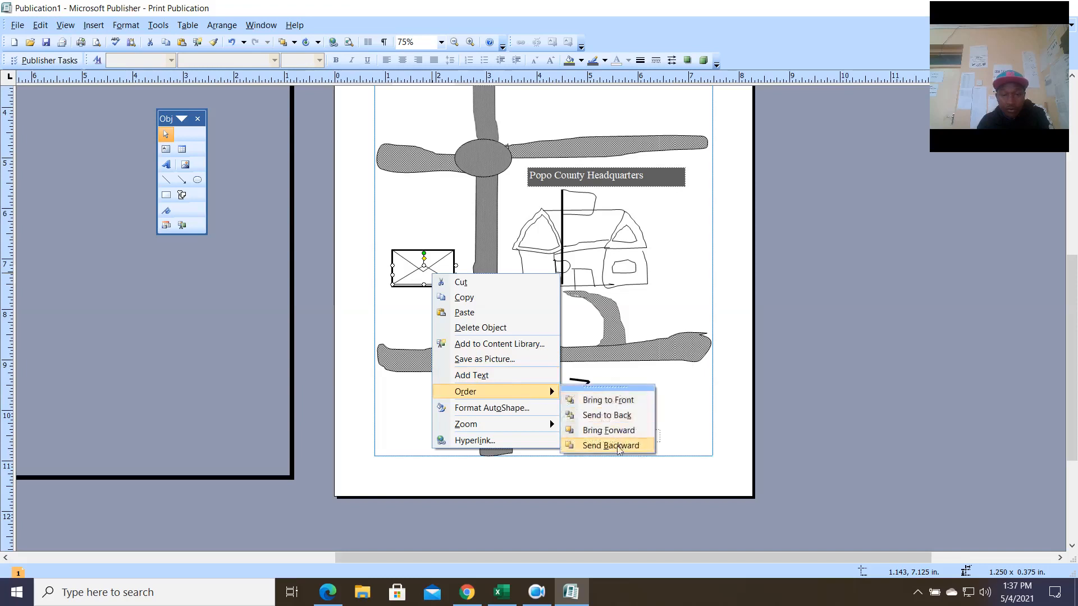
pyautogui.click(617, 447)
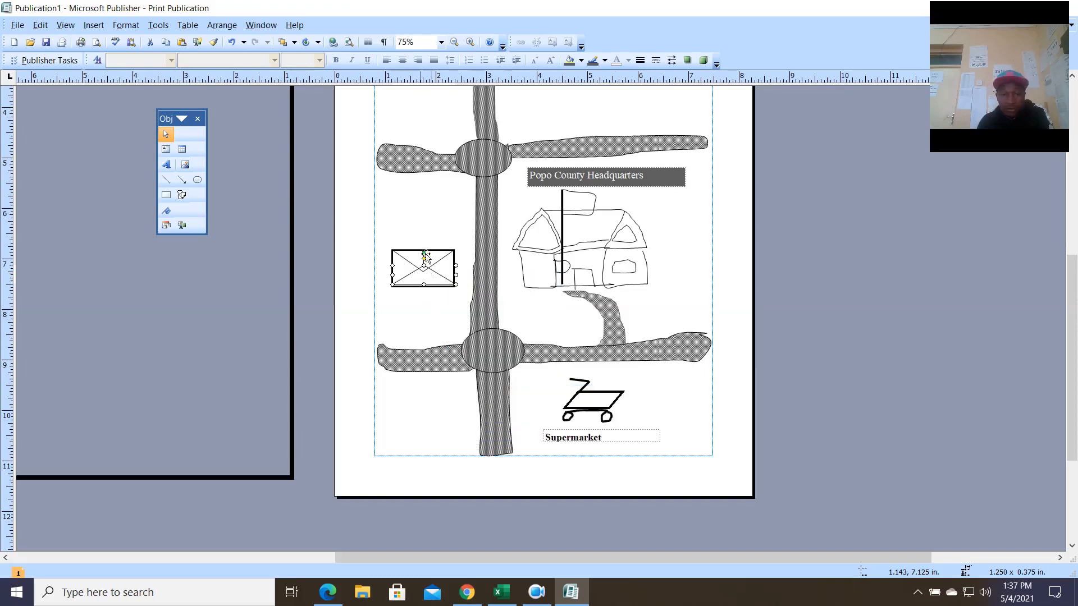
# Thicken the outline of the envelope's upper triangle to 4½ pt.
pyautogui.click(418, 301)
pyautogui.click(425, 266)
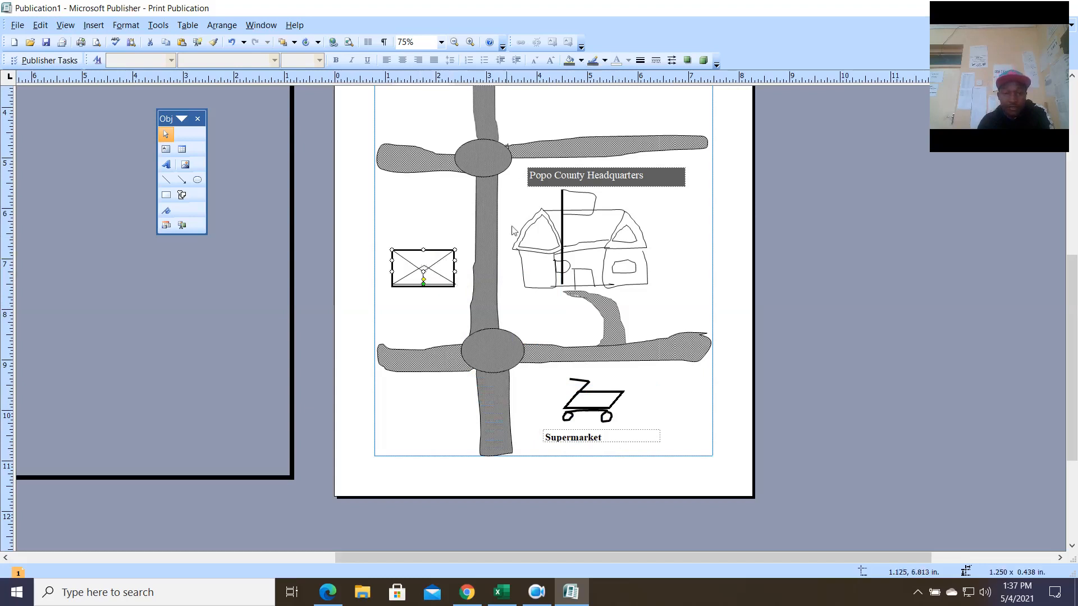
pyautogui.click(640, 60)
pyautogui.click(692, 181)
# Apply a 2¼ pt outline to the envelope's rectangle.
pyautogui.click(640, 61)
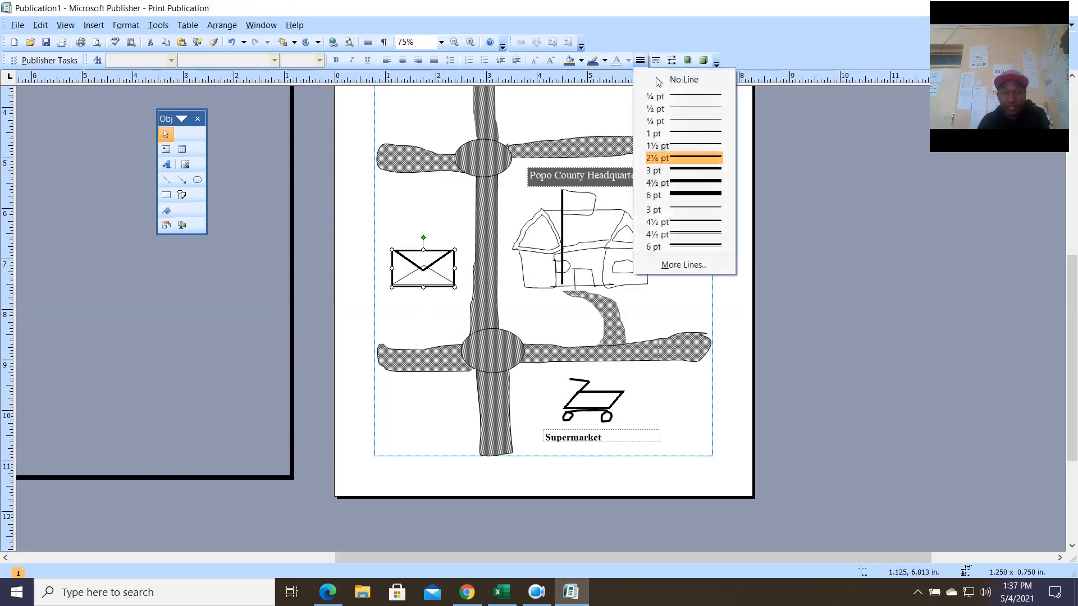
pyautogui.click(695, 160)
pyautogui.click(640, 60)
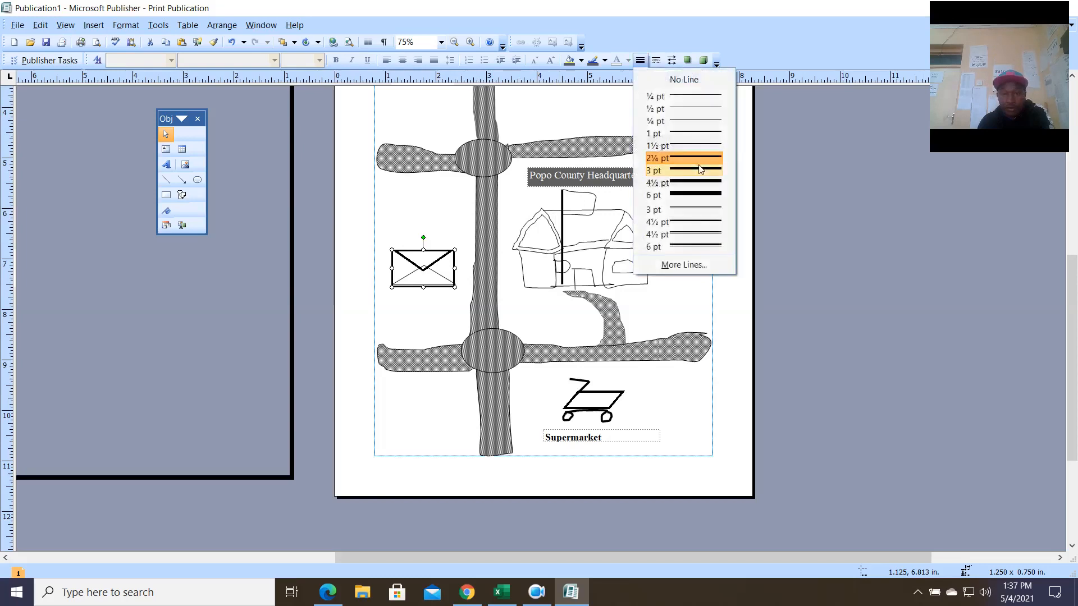
# Thicken the outline of the envelope's outer rectangle and set the lower triangle's line weight to 4½ pt.
pyautogui.click(702, 190)
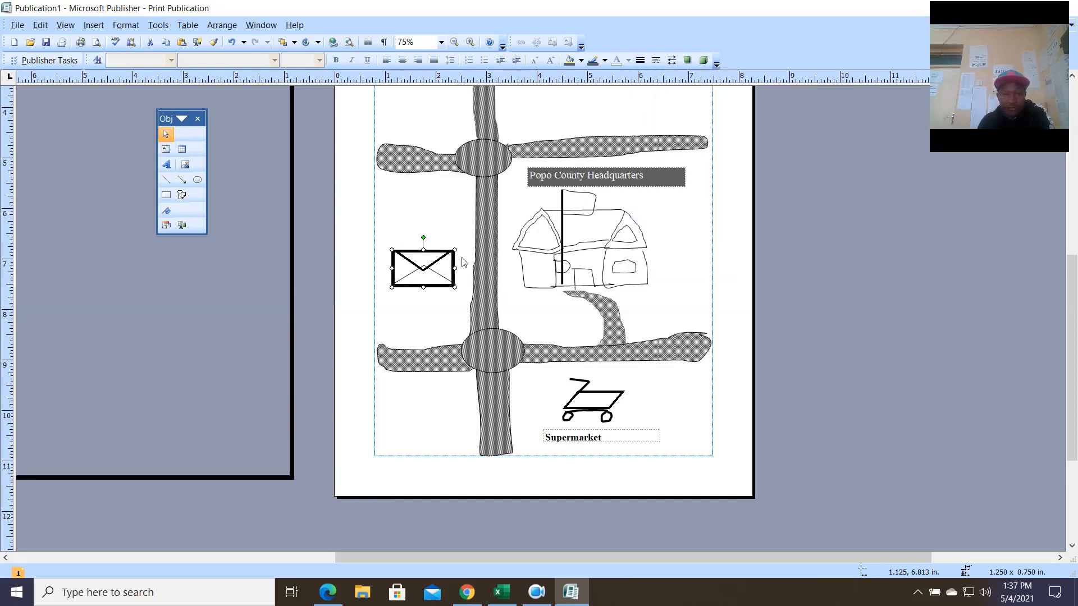
pyautogui.click(441, 273)
pyautogui.click(445, 277)
pyautogui.click(640, 61)
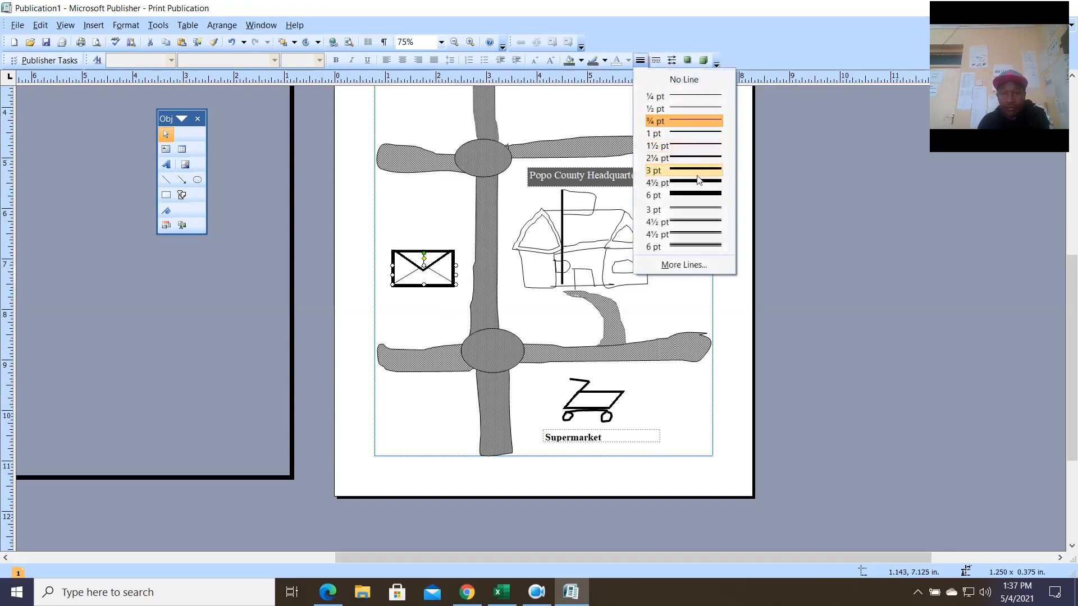
pyautogui.click(700, 181)
# Send the envelope's outer rectangle to the back of the stacking order.
pyautogui.click(434, 268)
pyautogui.click(432, 282)
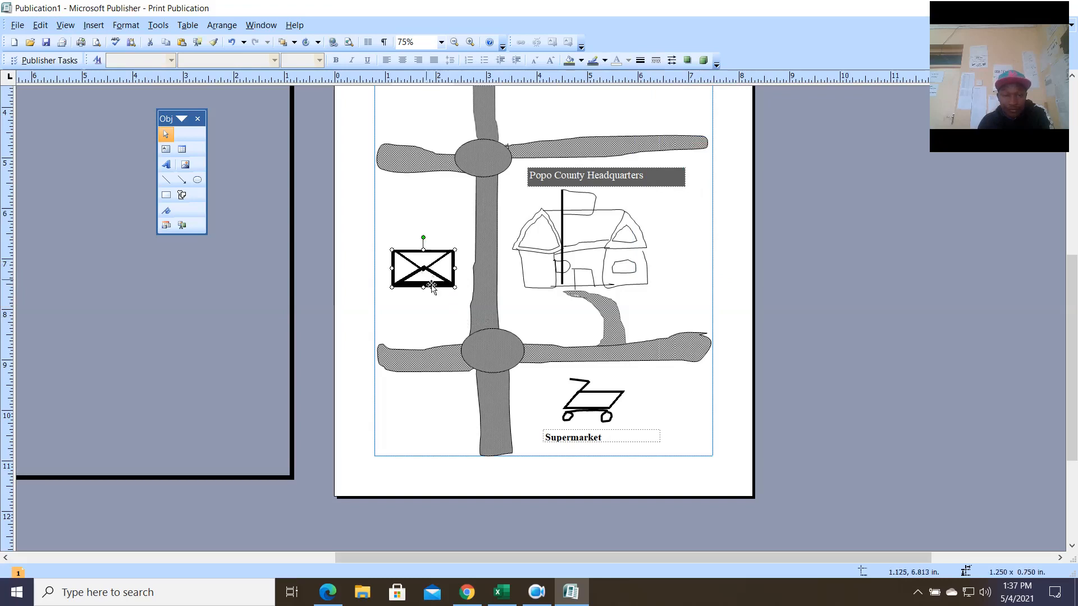
pyautogui.rightClick(424, 278)
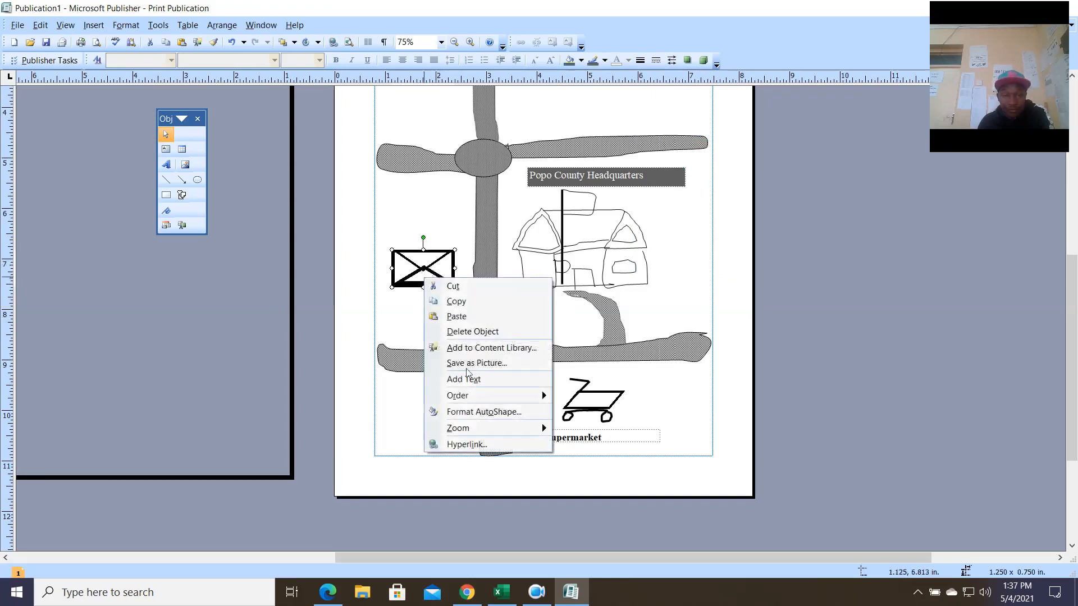
pyautogui.moveTo(491, 392)
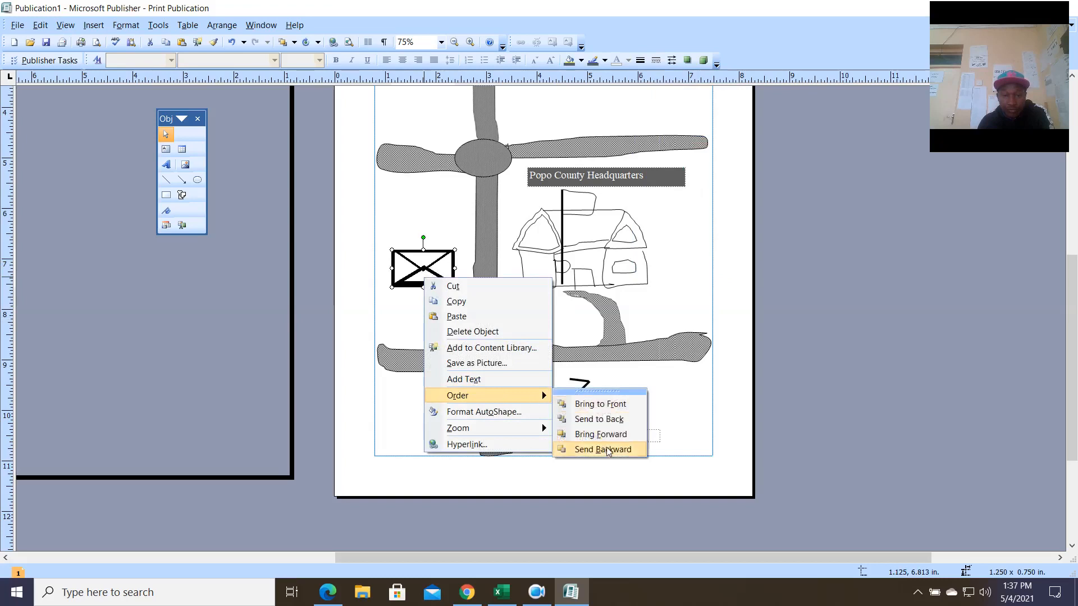
pyautogui.click(609, 421)
pyautogui.click(450, 316)
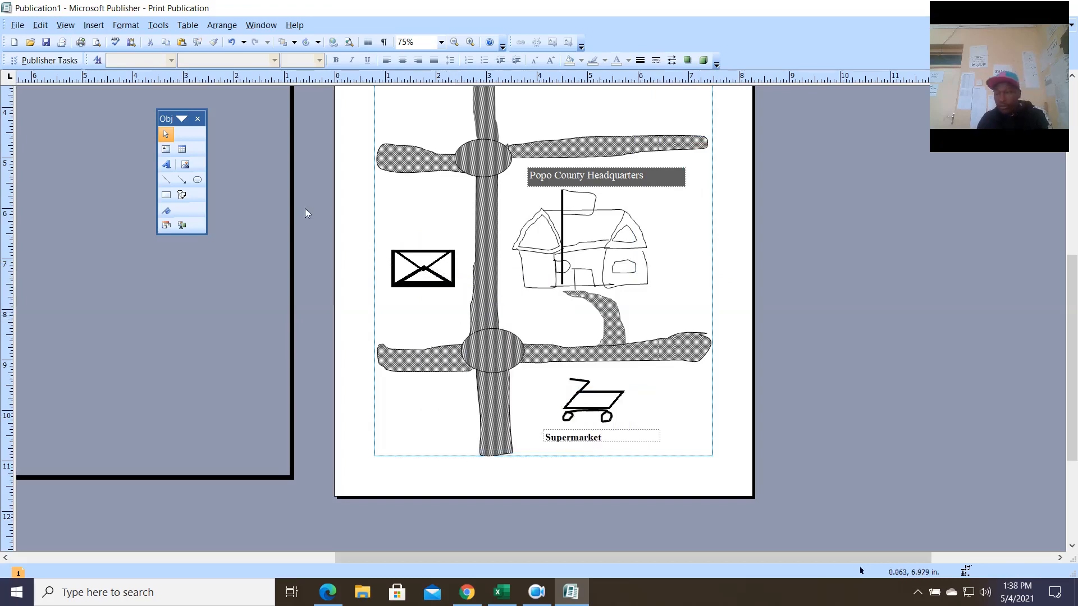
# Set the line weight of the envelope's upper flap triangle to 3 pt.
pyautogui.click(436, 271)
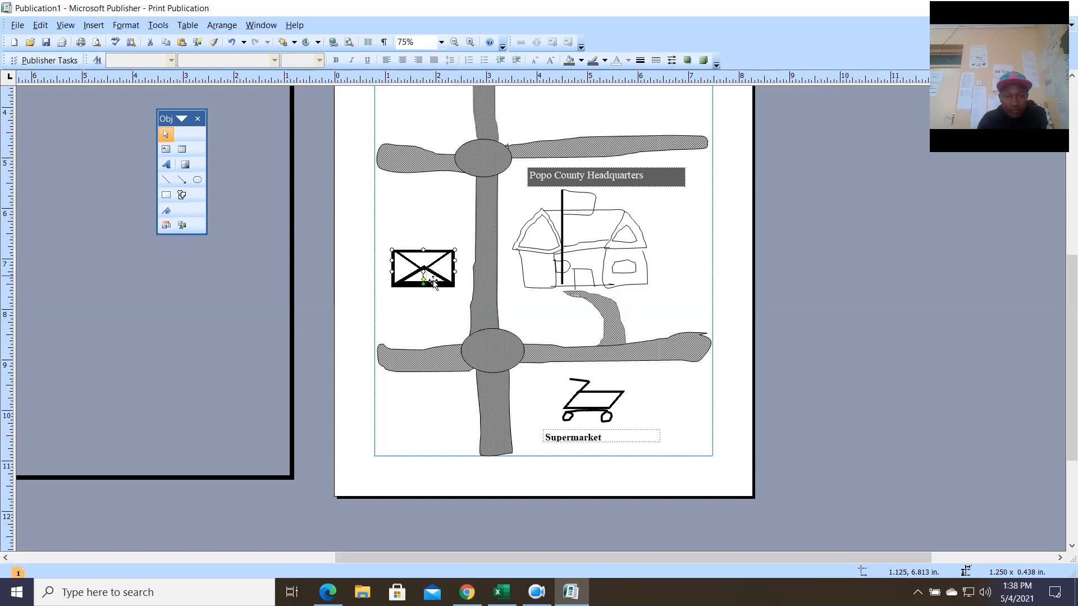
pyautogui.click(434, 277)
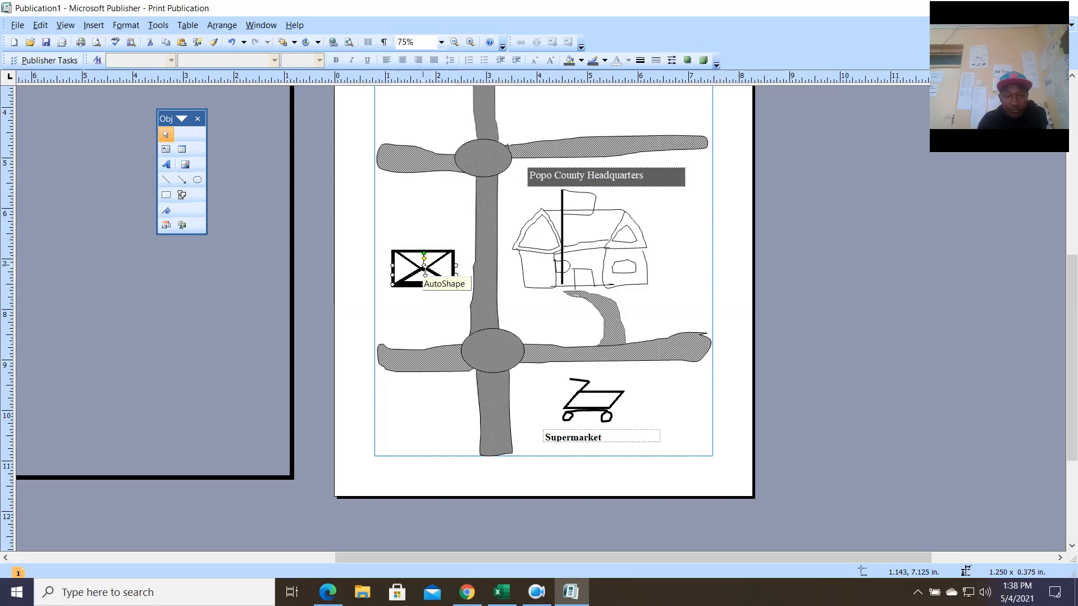
pyautogui.click(421, 299)
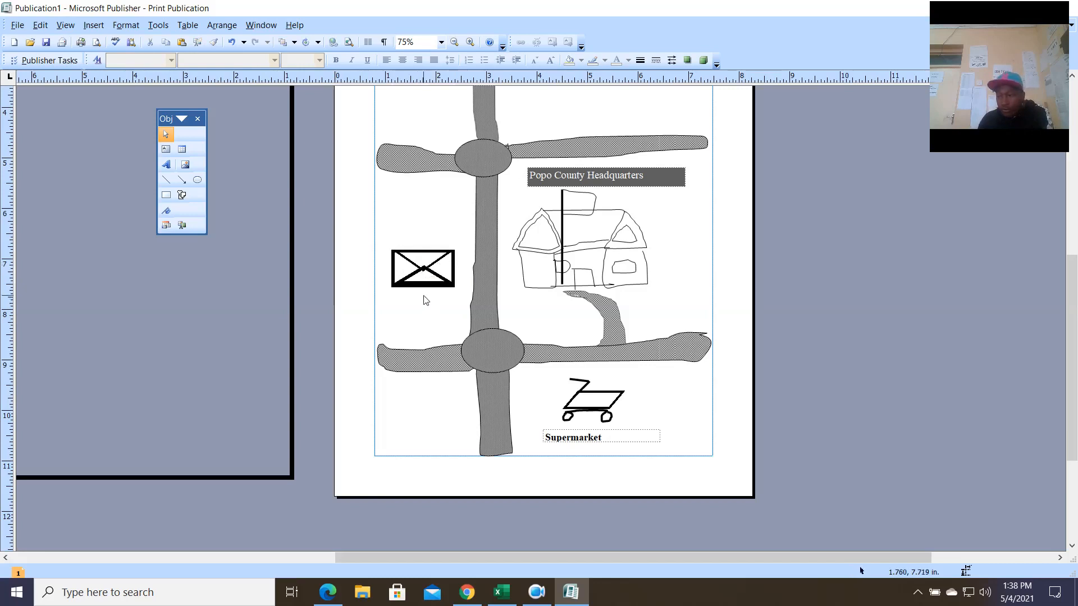
pyautogui.click(437, 269)
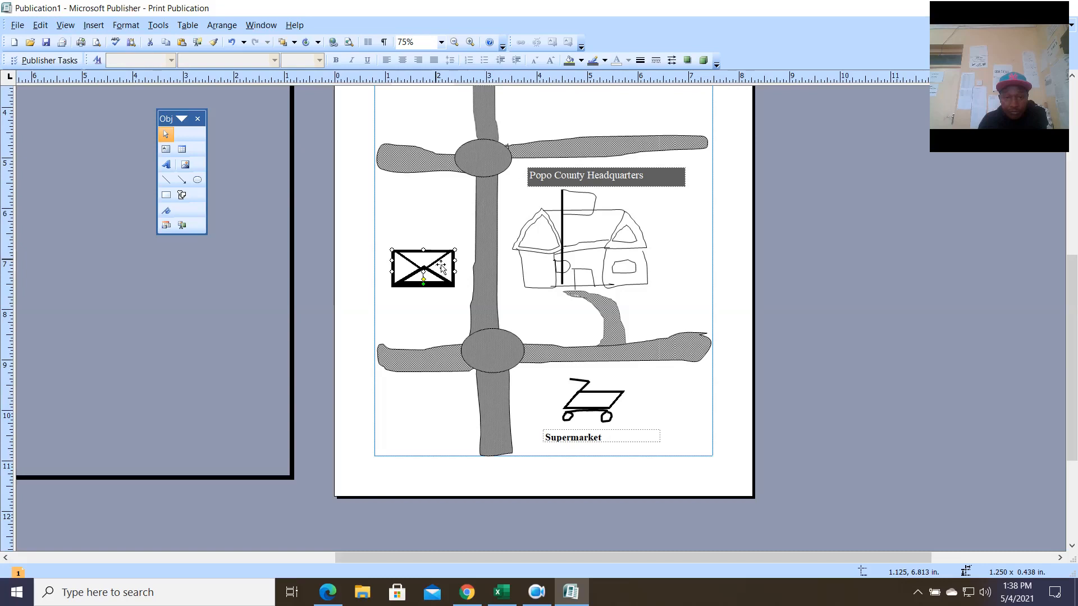
pyautogui.click(640, 60)
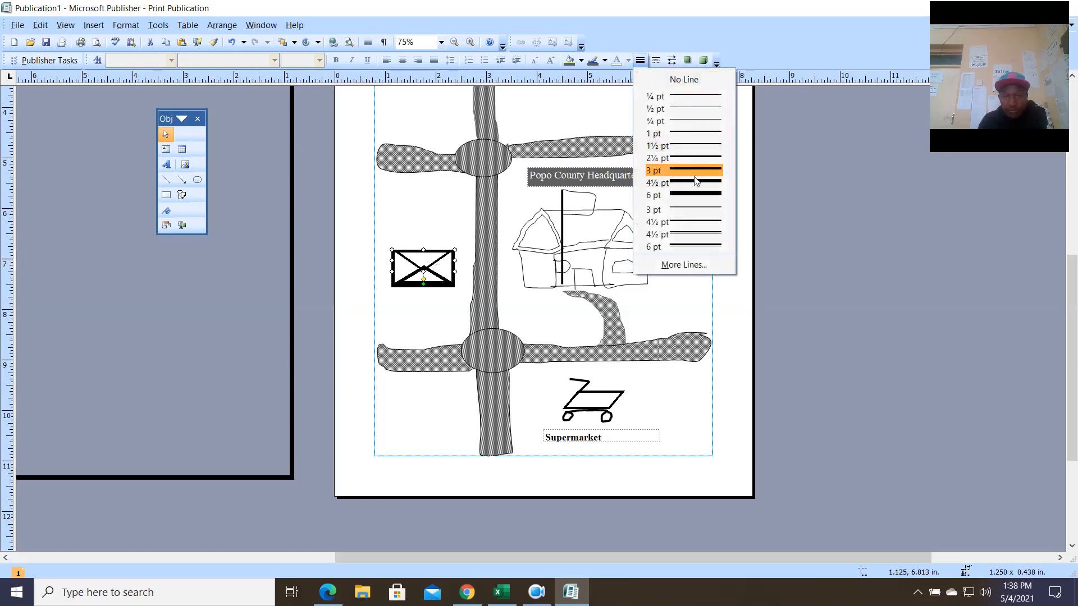
pyautogui.click(692, 173)
pyautogui.click(441, 306)
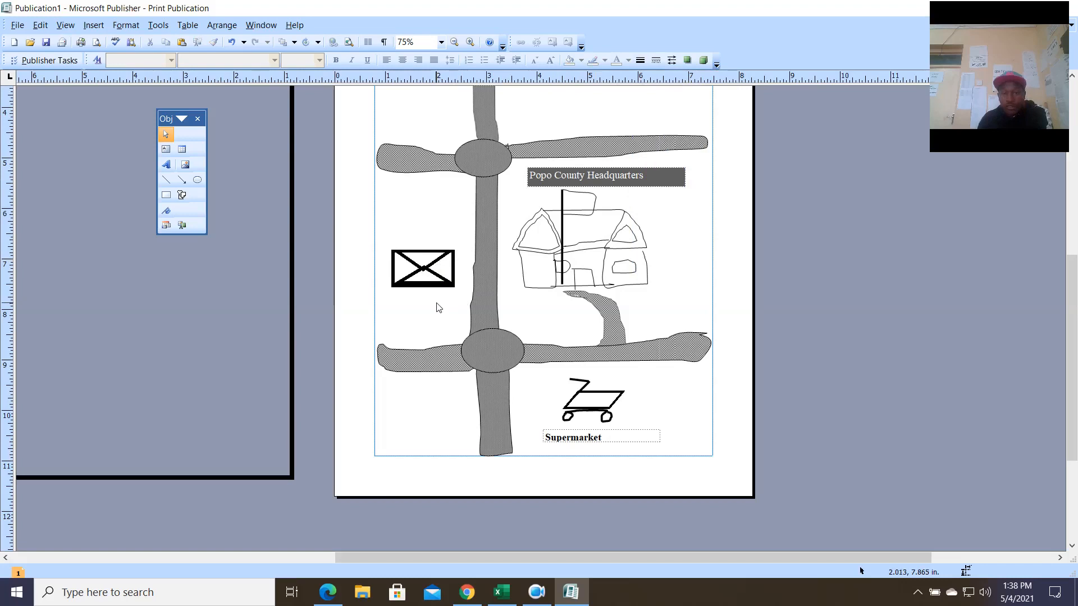
# Move the envelope's lower triangle slightly upward so that its tip overlaps the flap.
pyautogui.click(433, 280)
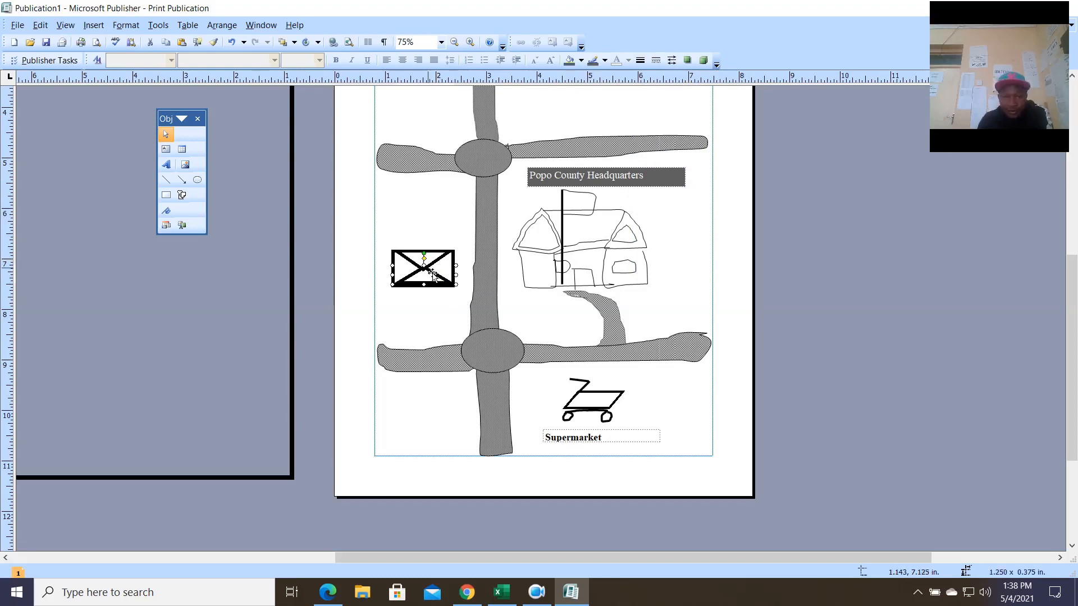
pyautogui.moveTo(433, 275); pyautogui.dragTo(428, 269)
pyautogui.moveTo(430, 275); pyautogui.dragTo(430, 266)
pyautogui.click(422, 325)
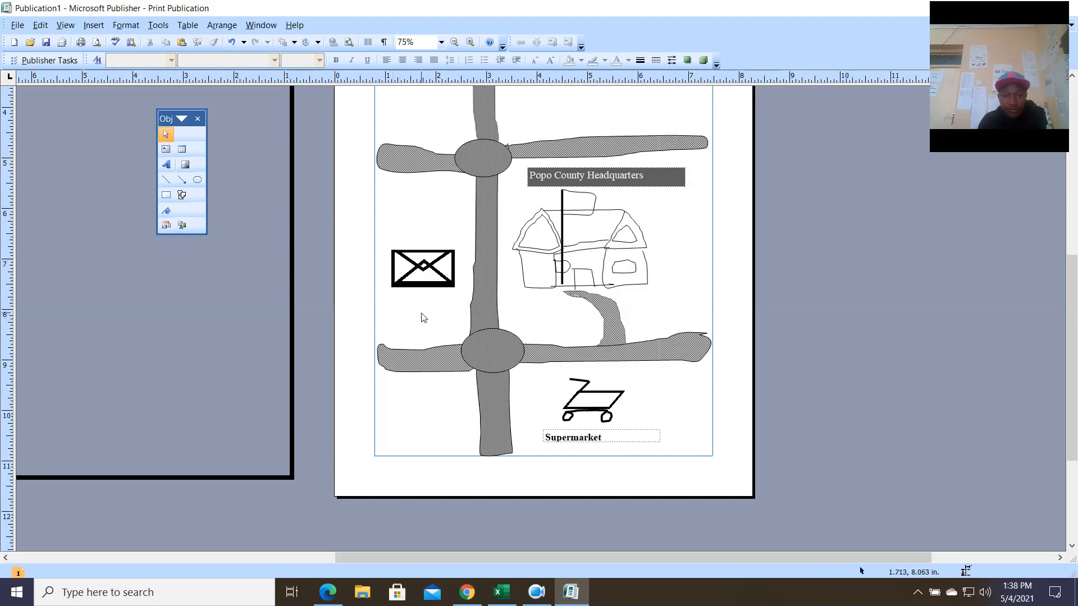
# Delete the lower triangle from the envelope, keeping the upper flap triangle.
pyautogui.click(441, 270)
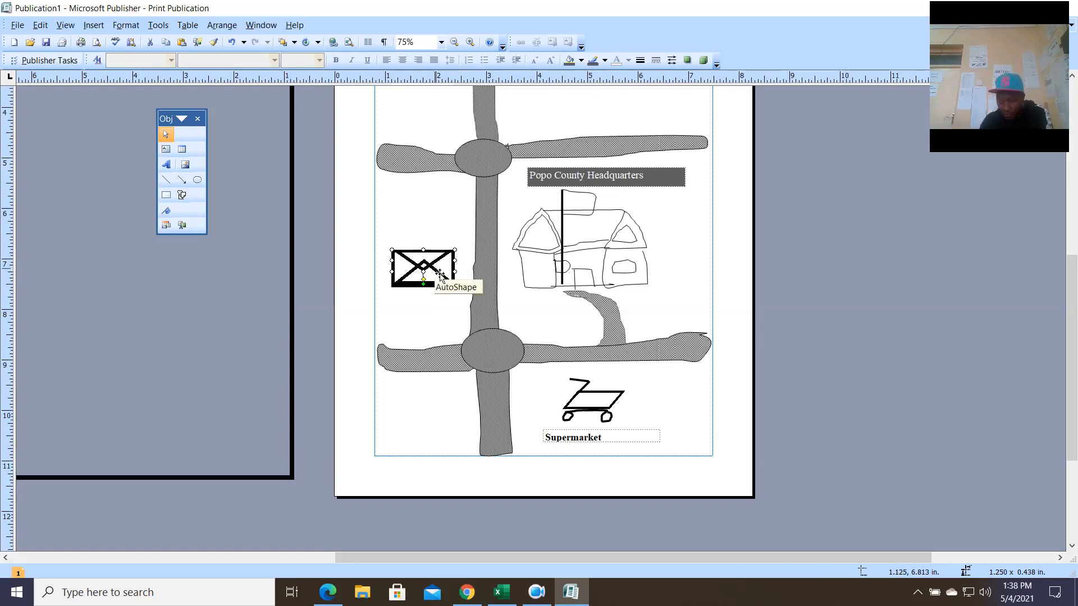
pyautogui.press('Delete')
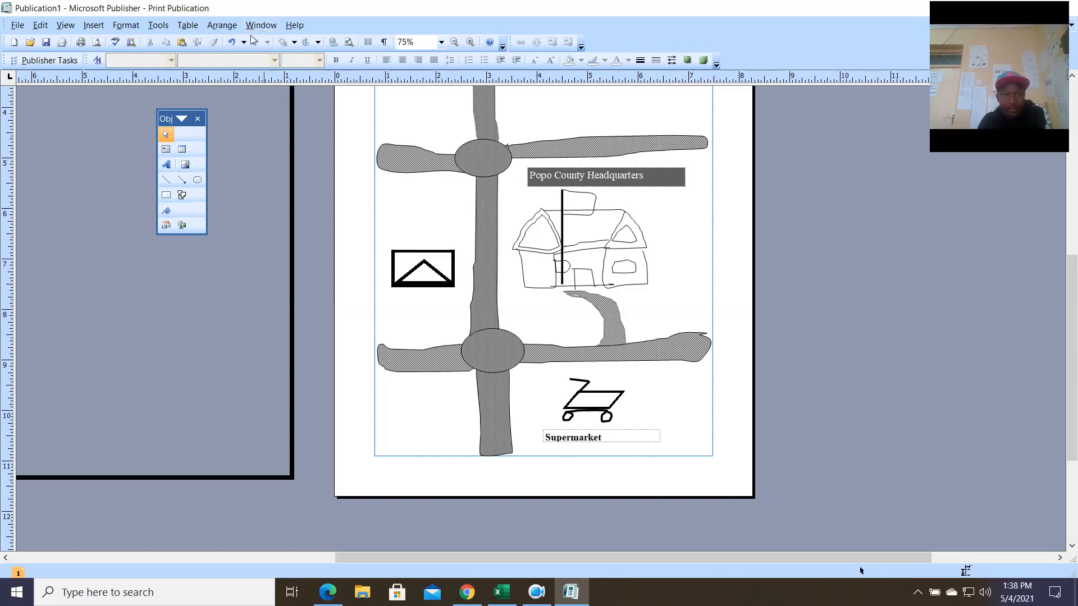
pyautogui.click(232, 42)
pyautogui.press('Delete')
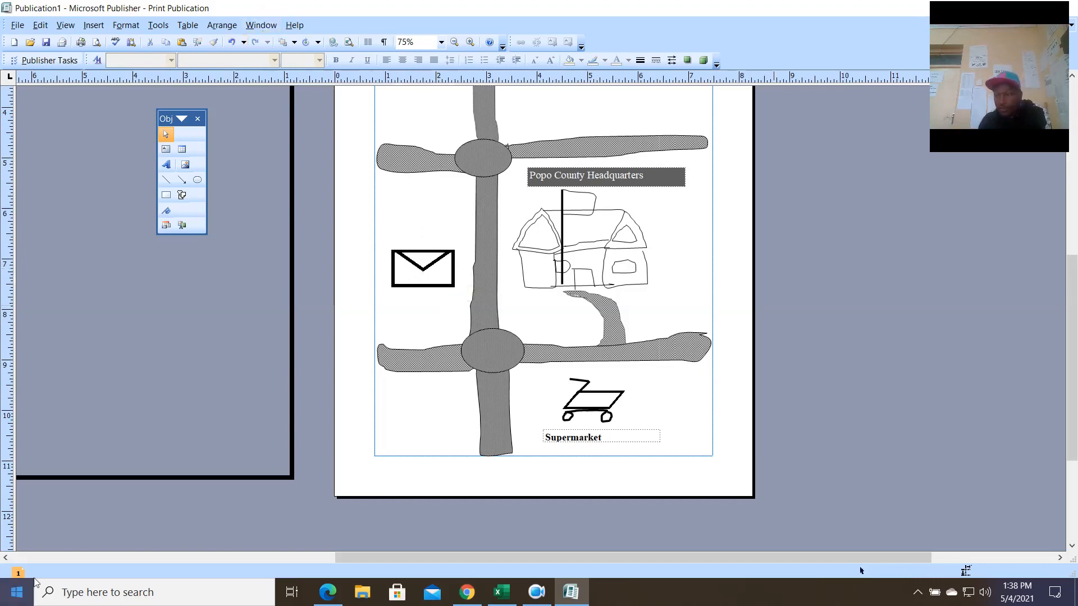
# Draw two diagonal lines, each about 0.44 x 0.38 in, from the envelope's lower corners to the flap.
pyautogui.click(166, 180)
pyautogui.moveTo(395, 285); pyautogui.dragTo(417, 265)
pyautogui.click(167, 180)
pyautogui.moveTo(453, 286); pyautogui.dragTo(429, 266)
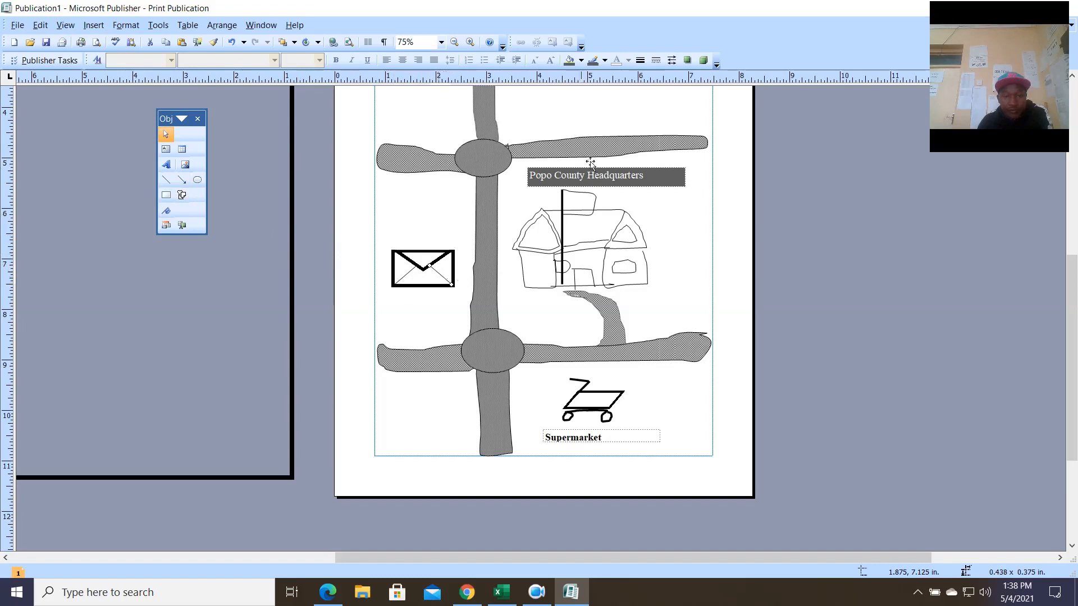
# Set the line weight of both diagonal lines in the envelope to 4½ pt.
pyautogui.click(643, 64)
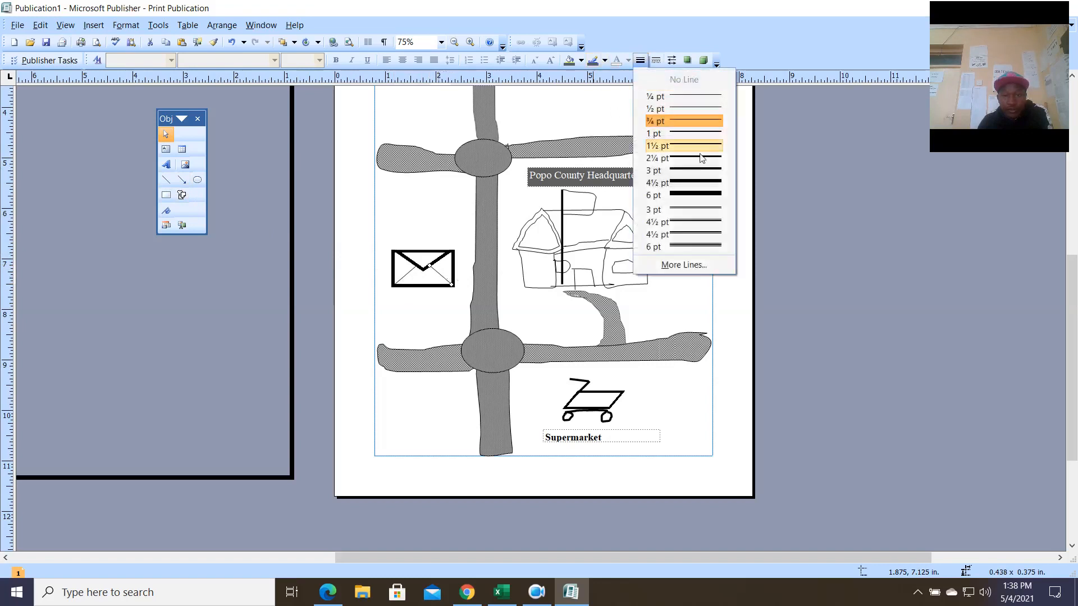
pyautogui.click(697, 174)
pyautogui.click(409, 275)
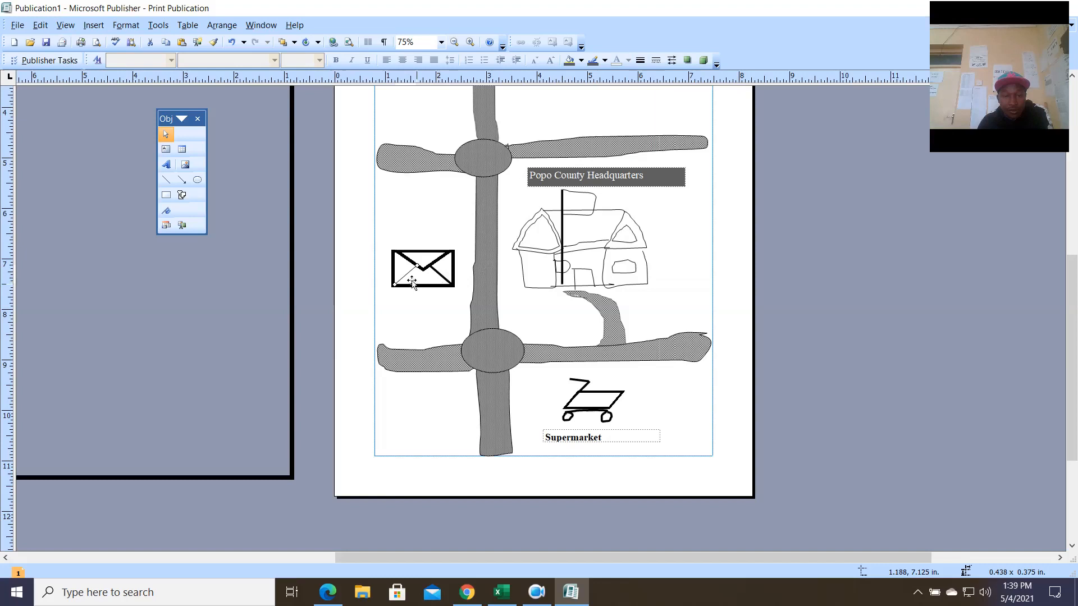
pyautogui.click(642, 65)
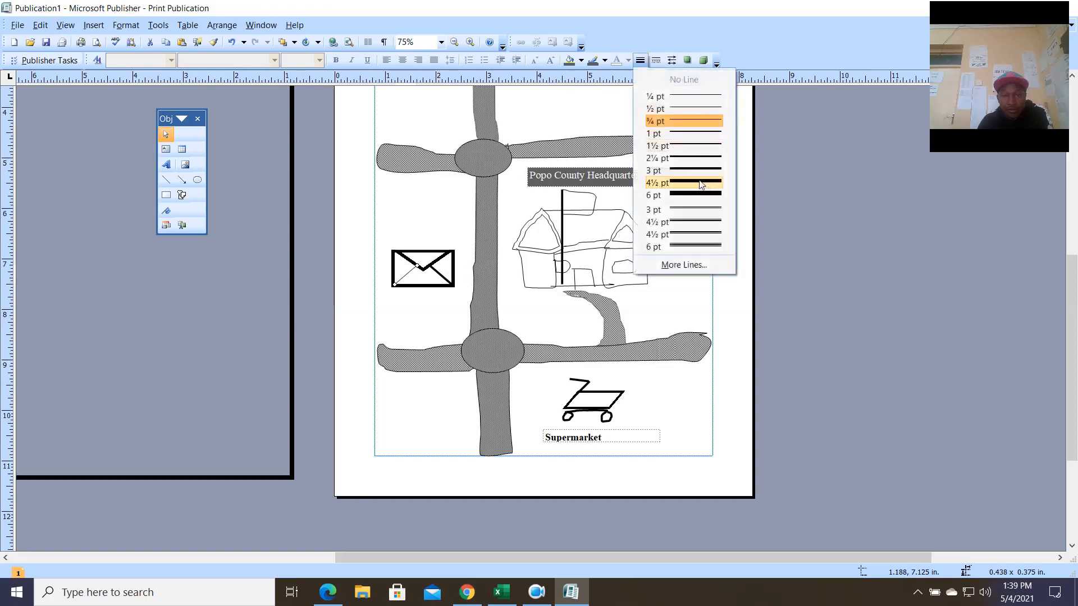
pyautogui.click(696, 184)
pyautogui.click(449, 279)
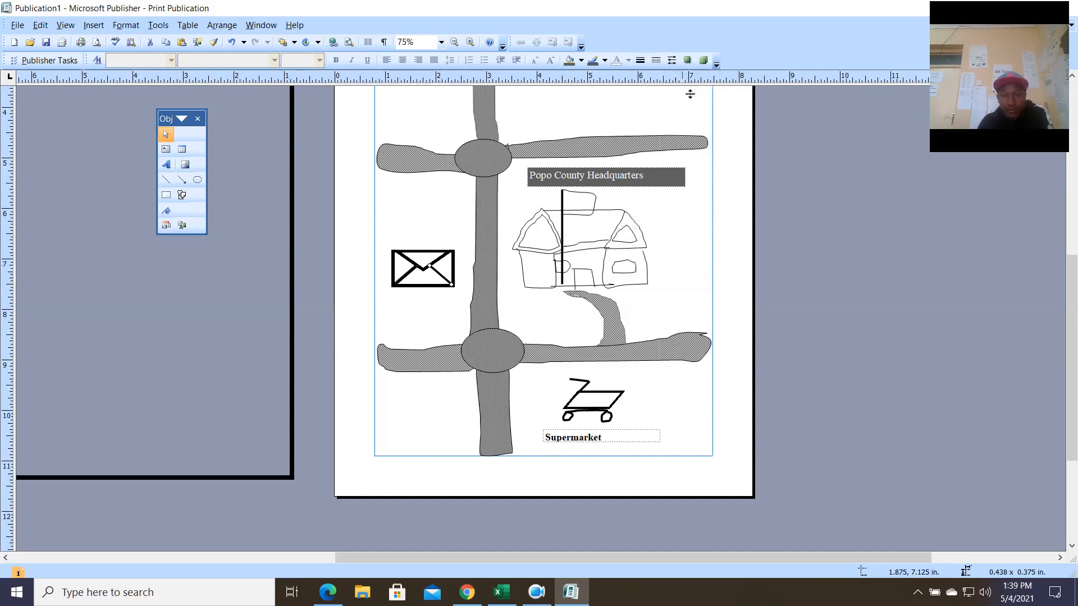
pyautogui.click(643, 63)
pyautogui.click(696, 184)
pyautogui.click(432, 331)
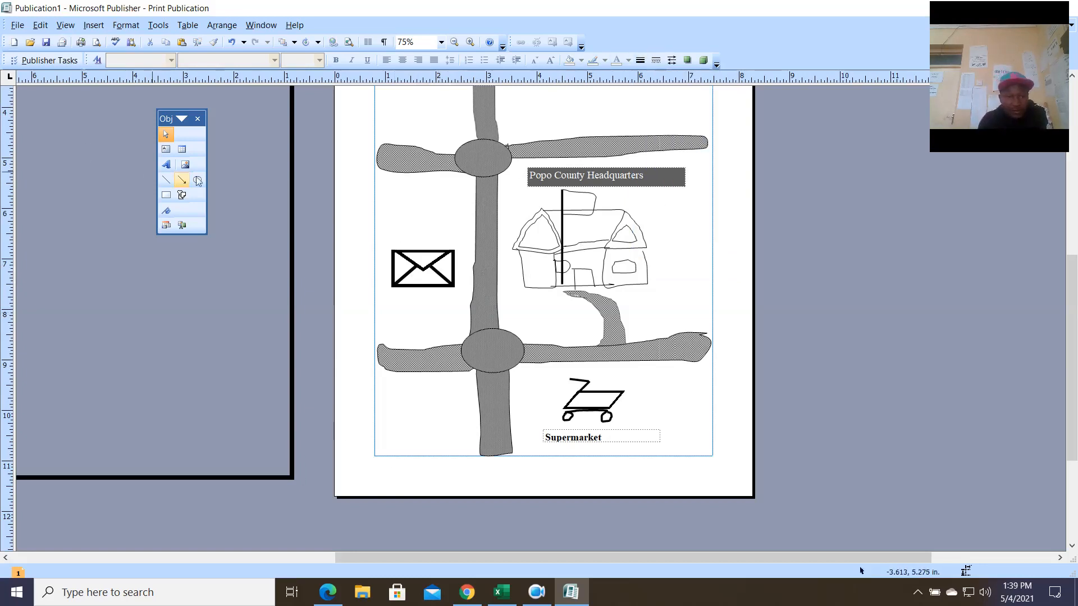
# Add a text box about 1.5 x 0.31 in above the envelope with the text "Popo Post office".
pyautogui.click(166, 150)
pyautogui.moveTo(385, 227); pyautogui.dragTo(462, 245)
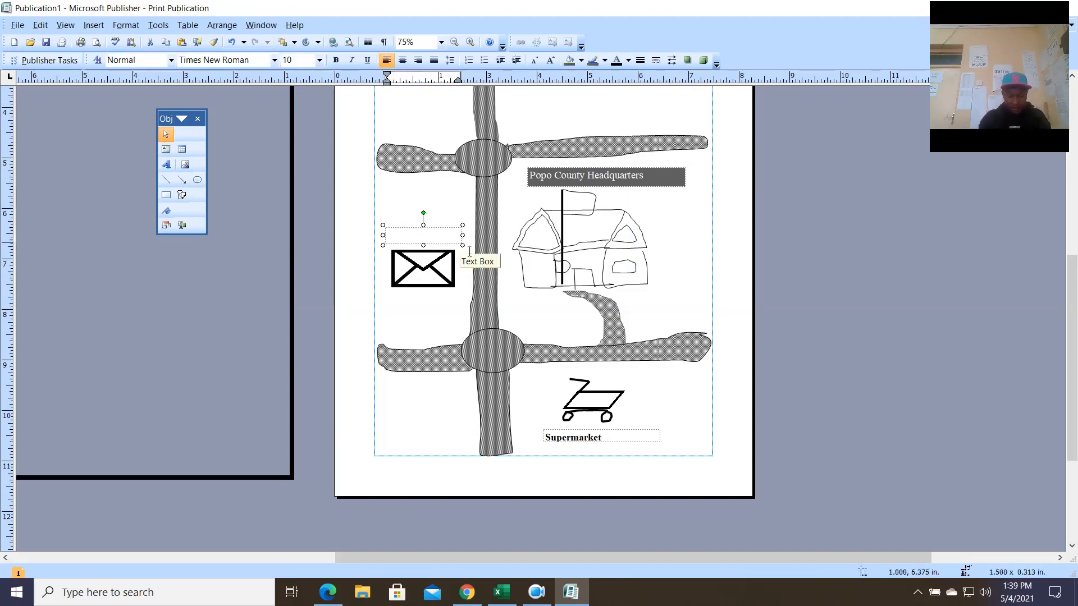
pyautogui.write('Popo Post office')
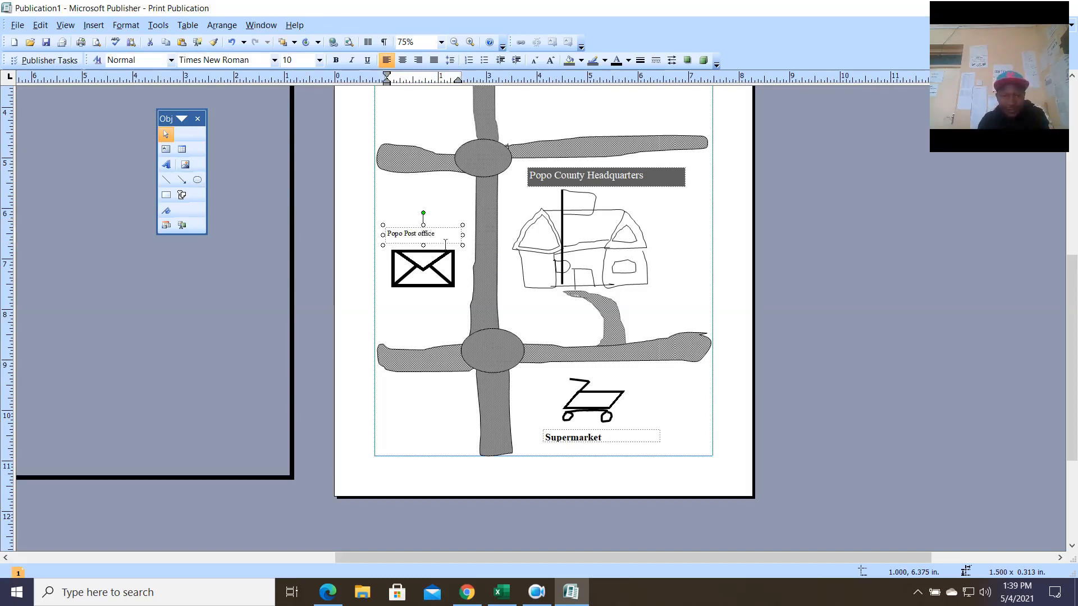
# Make the "Popo Post office" label bold with font size 13.
pyautogui.moveTo(445, 238); pyautogui.dragTo(366, 232)
pyautogui.hotkey('ctrl', 'b')
pyautogui.hotkey('ctrl', ']')
pyautogui.hotkey('ctrl', ']')
pyautogui.hotkey('ctrl', ']')
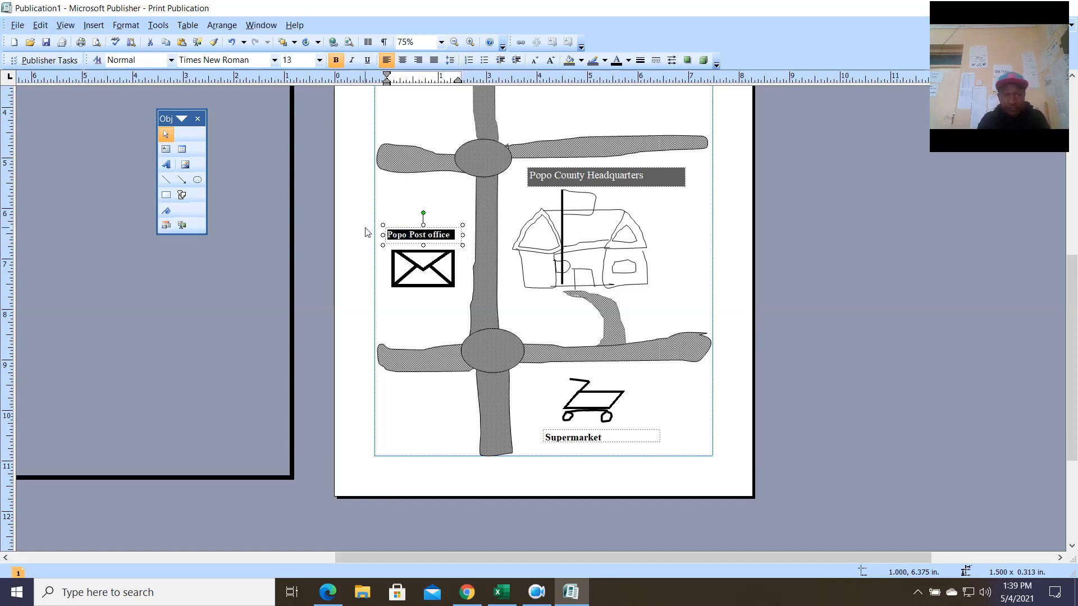
pyautogui.click(410, 302)
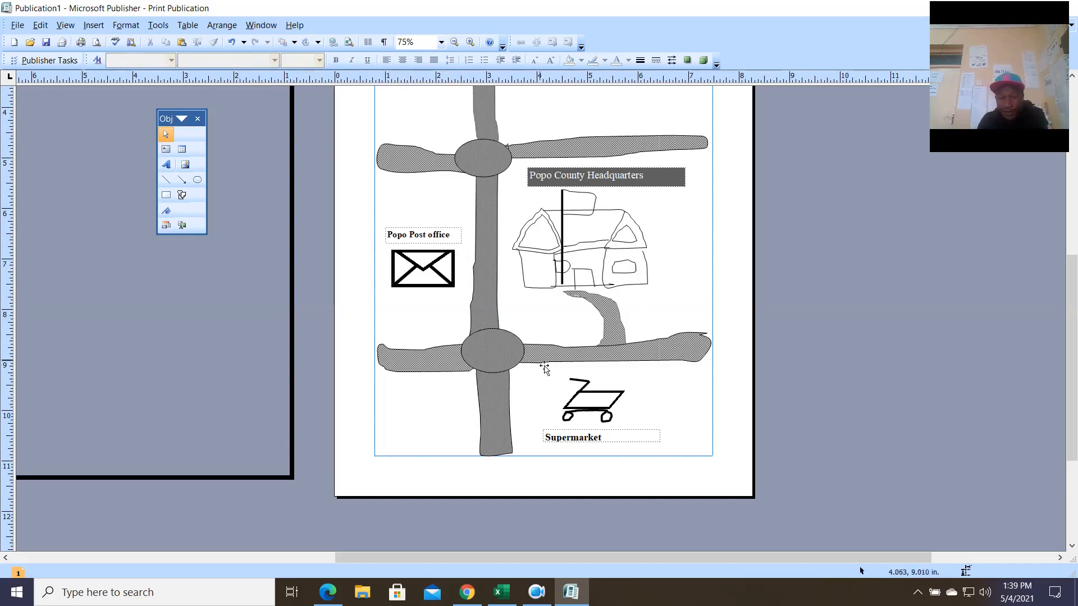
# Draw a freehand line about 6.61 x 1.77 in across the upper part of the map and set its weight to 6 pt.
pyautogui.scroll(5, 540, 373)
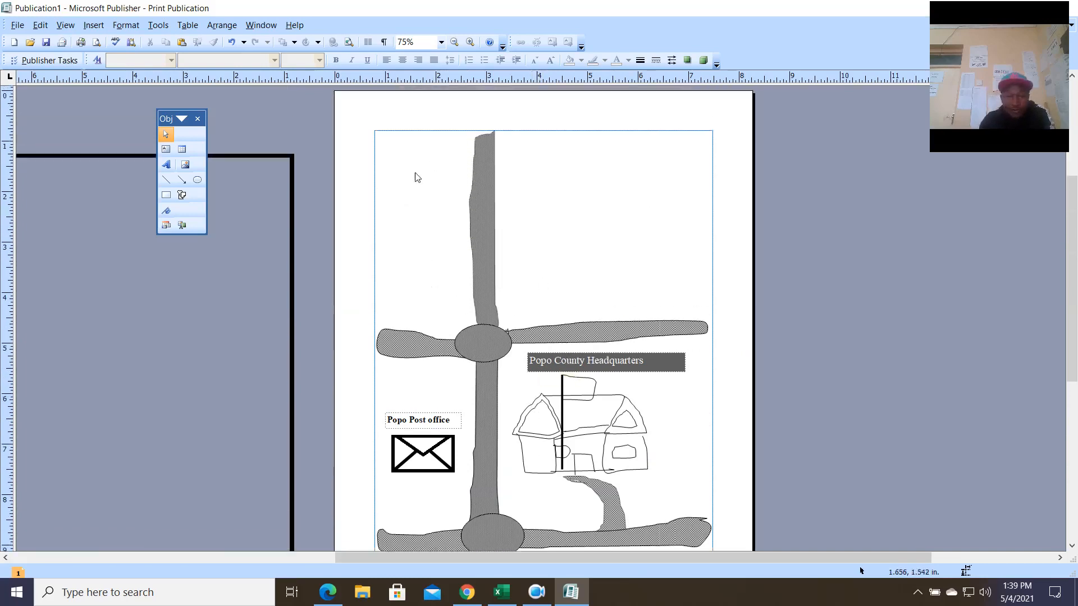
pyautogui.click(181, 195)
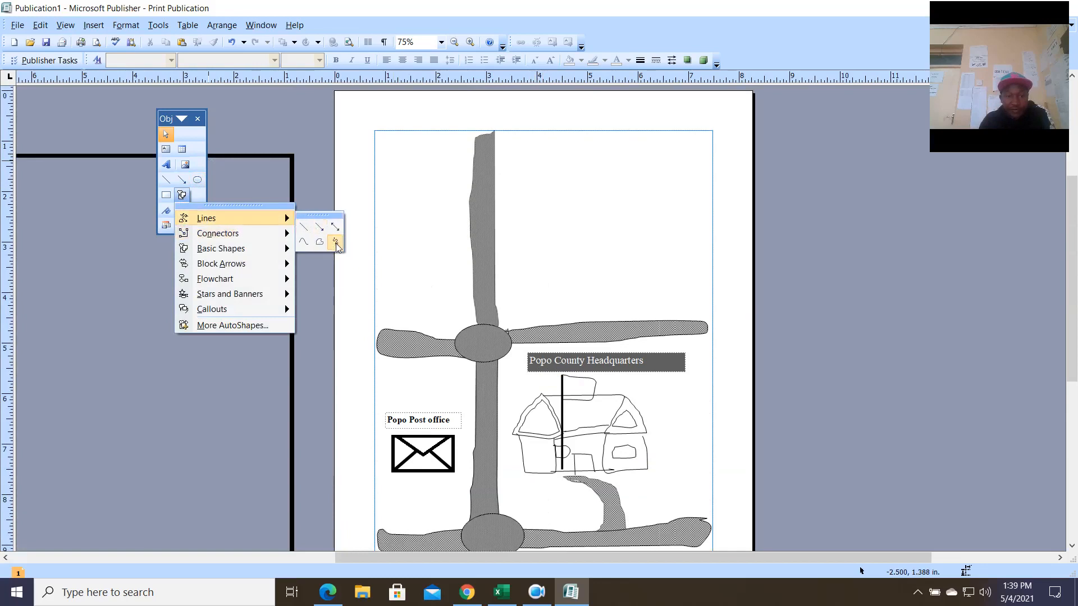
pyautogui.click(334, 242)
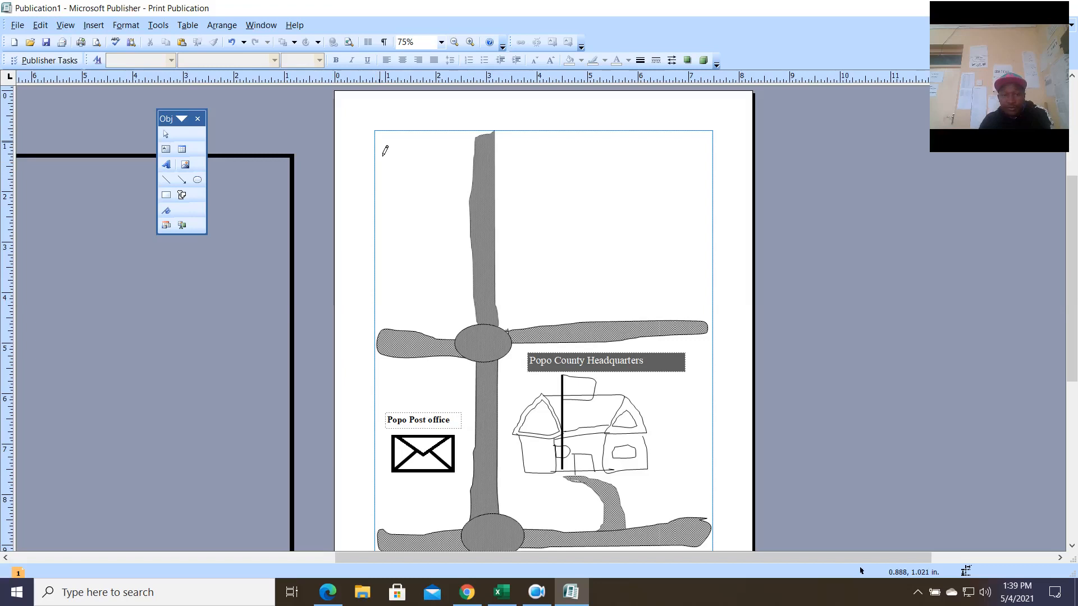
pyautogui.moveTo(385, 150)
pyautogui.mouseDown()
pyautogui.moveTo(447, 196)
pyautogui.moveTo(669, 240)
pyautogui.moveTo(717, 235)
pyautogui.mouseUp()
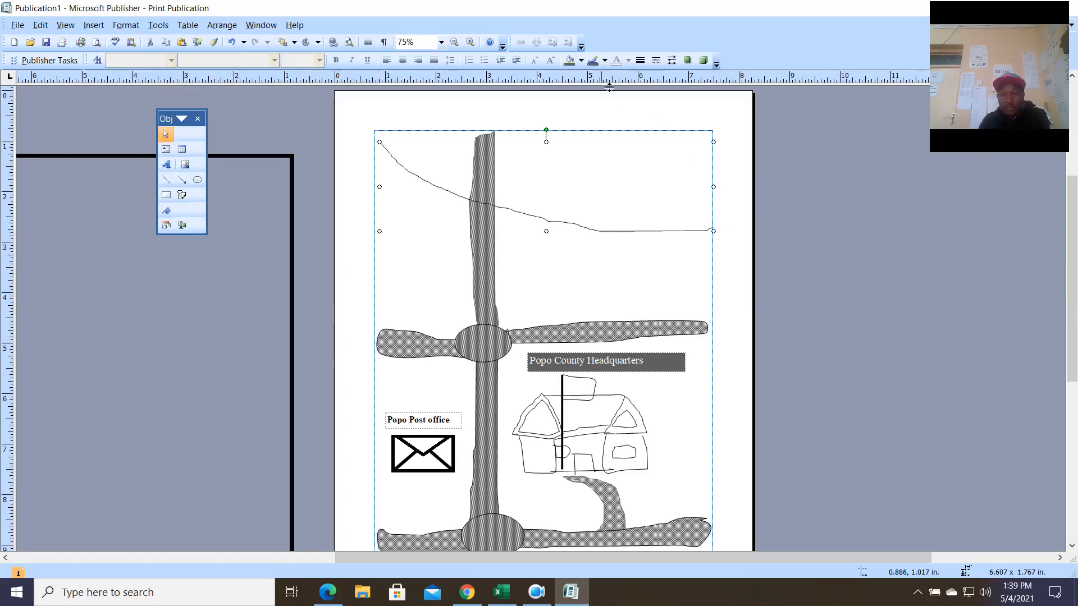
pyautogui.click(640, 60)
pyautogui.click(673, 193)
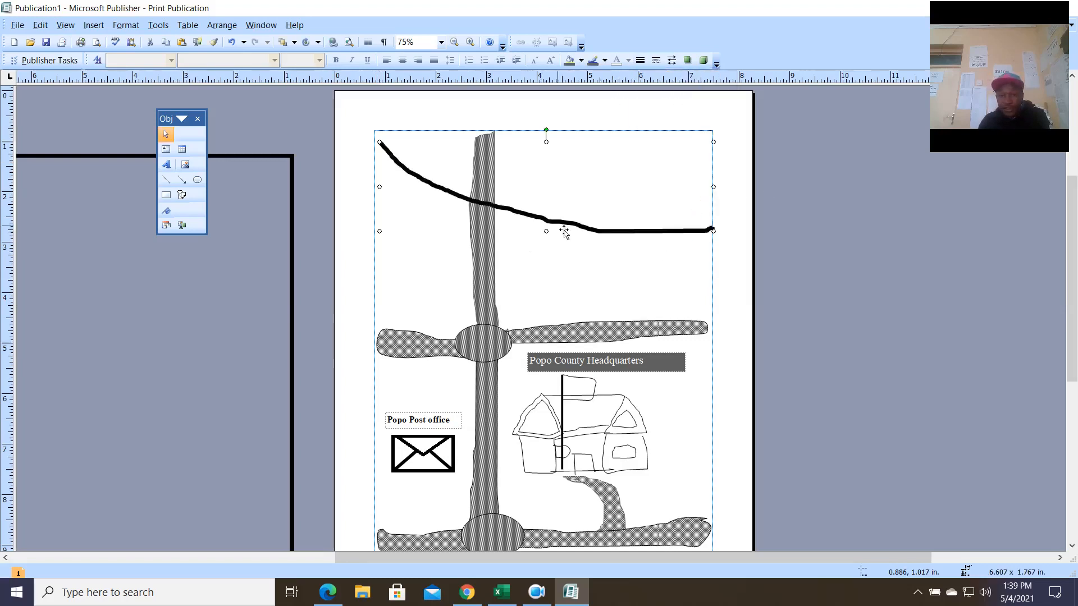
# Try filling the freehand line with the 60% pattern and undo the fill.
pyautogui.click(582, 60)
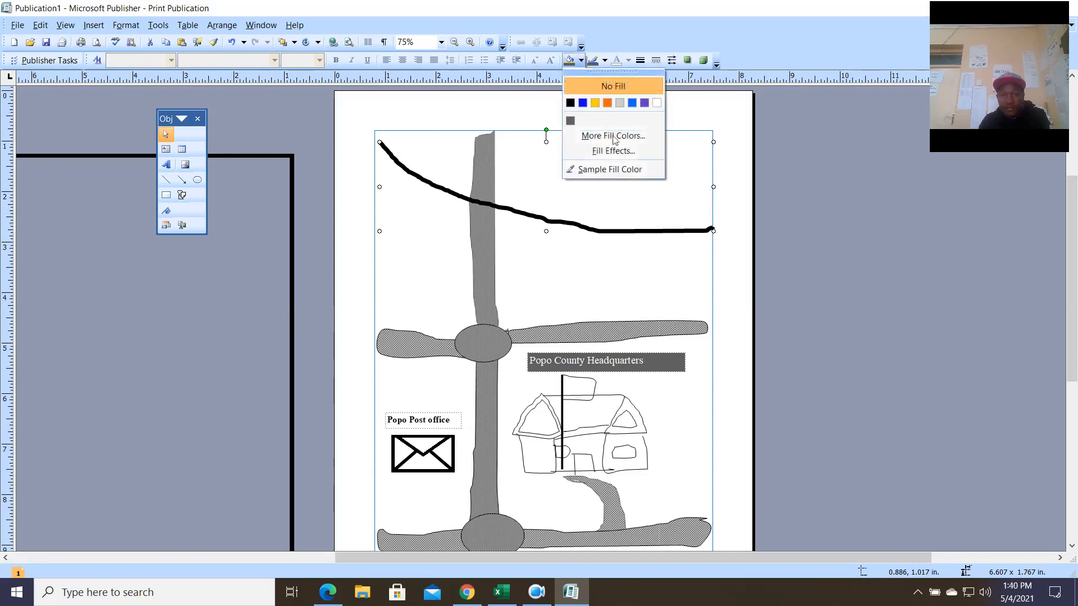
pyautogui.click(626, 153)
pyautogui.click(507, 154)
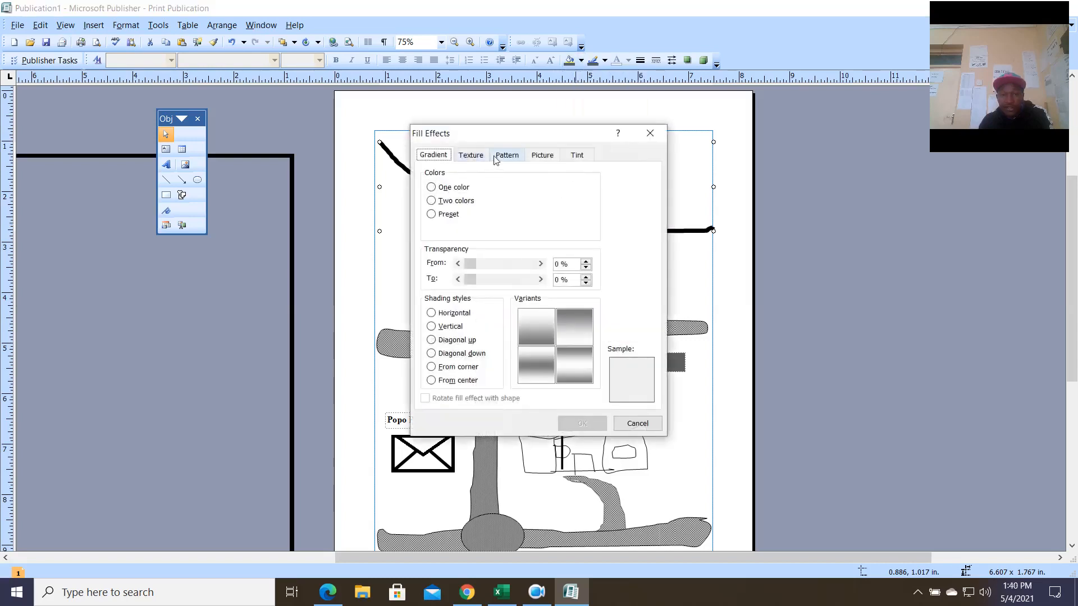
pyautogui.click(463, 211)
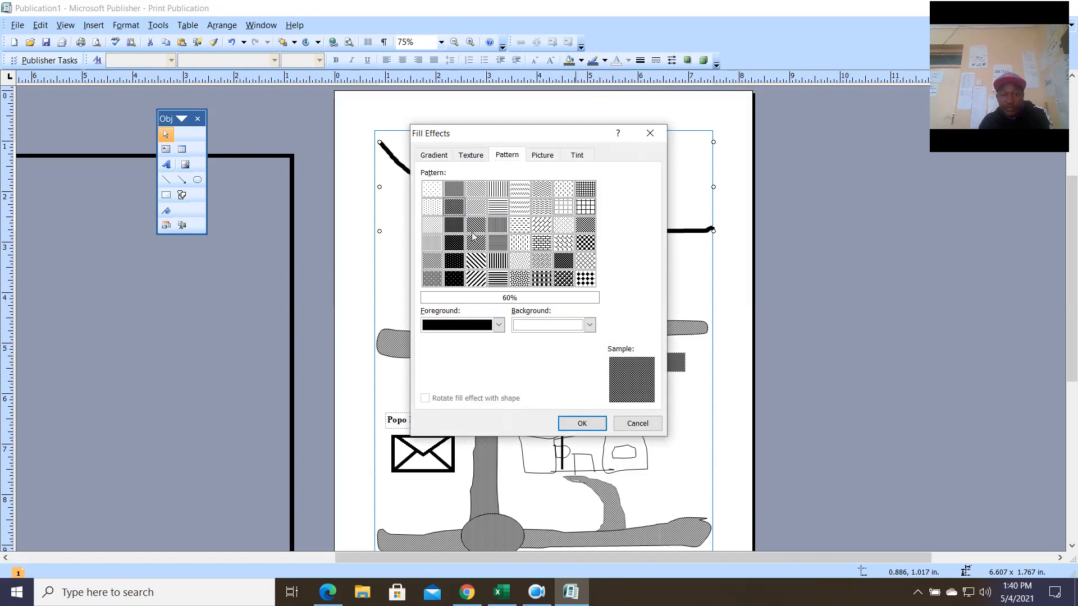
pyautogui.click(584, 426)
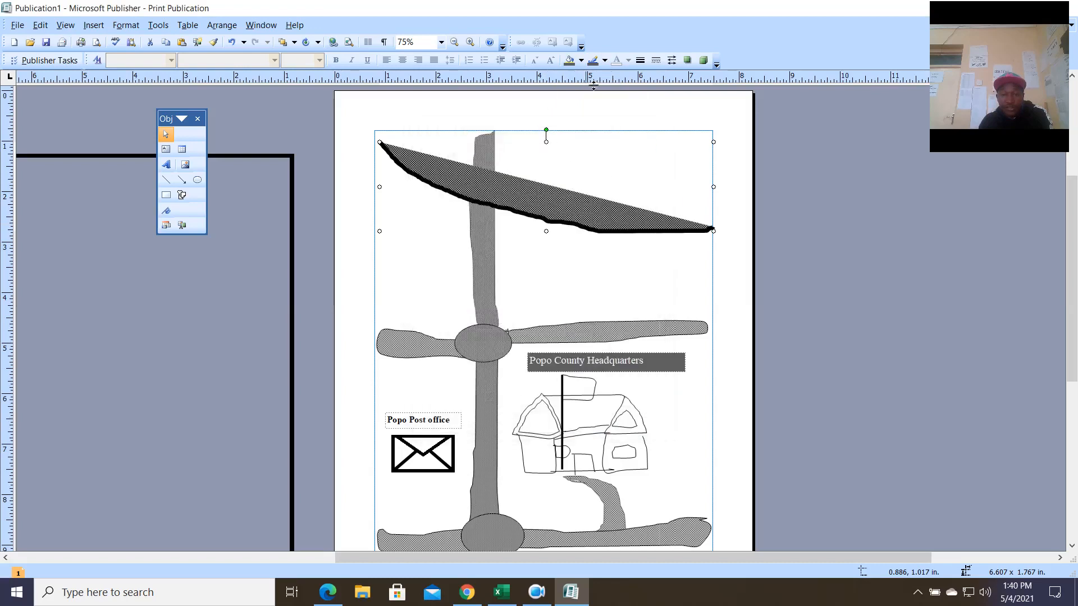
pyautogui.click(232, 42)
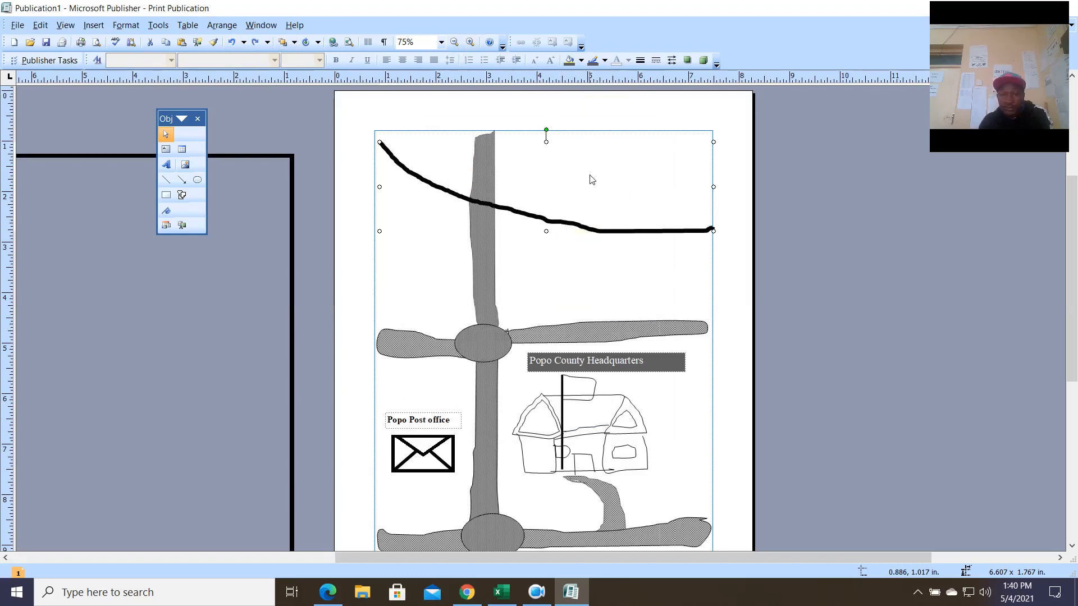
# Recolour the freehand line across the upper map dark gray and send it behind the vertical road.
pyautogui.click(603, 61)
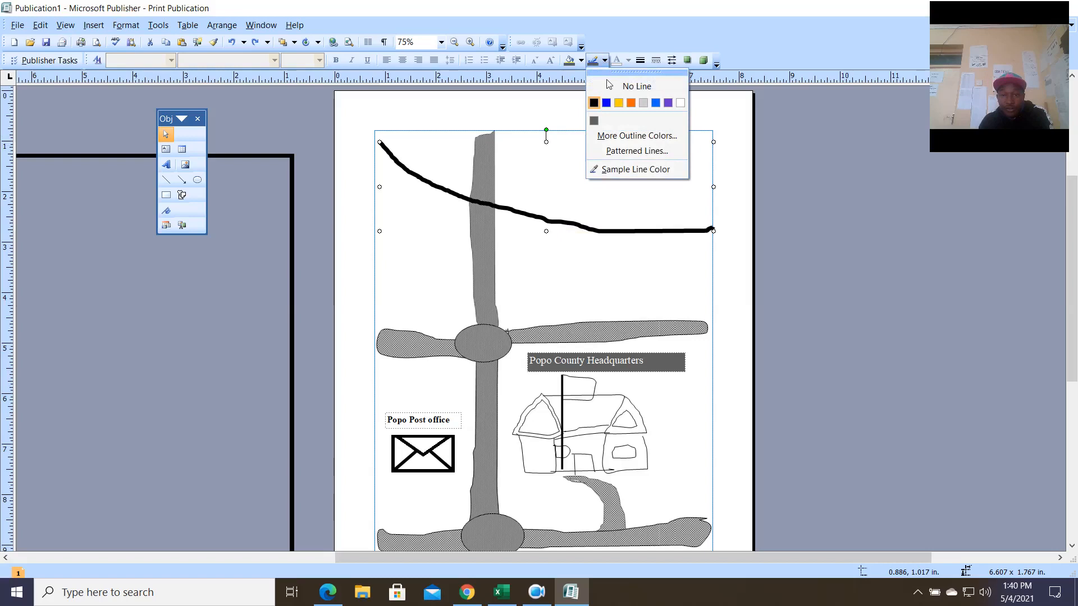
pyautogui.click(593, 121)
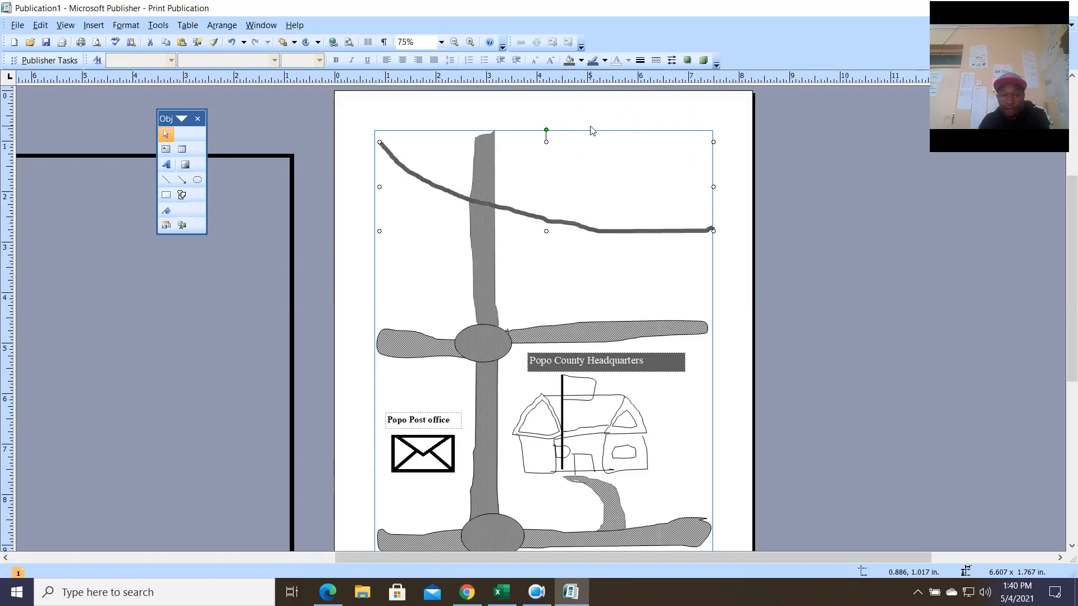
pyautogui.rightClick(576, 230)
pyautogui.moveTo(622, 360)
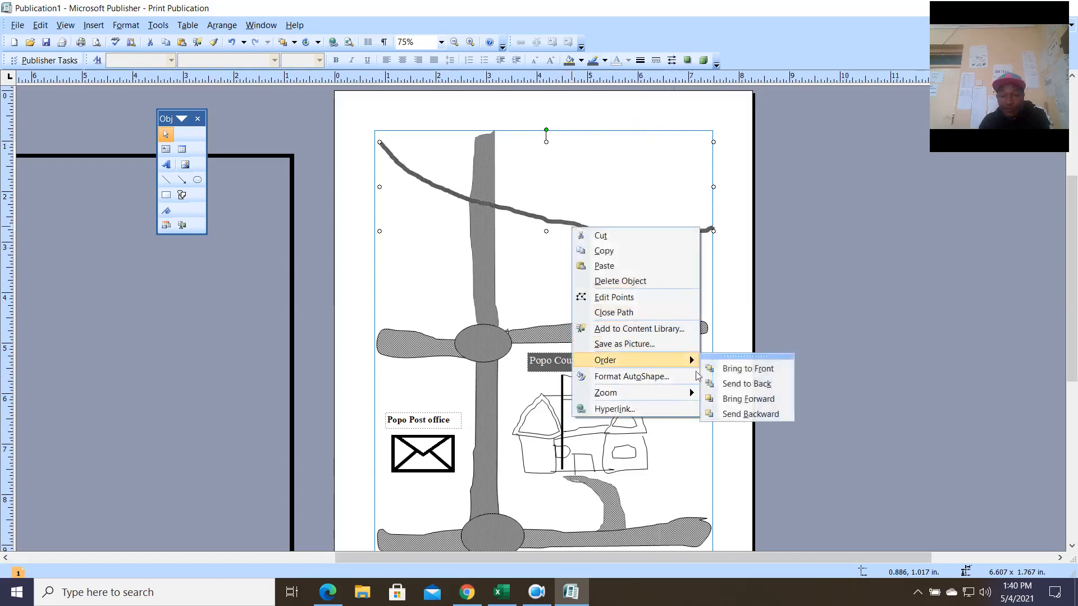
pyautogui.click(737, 398)
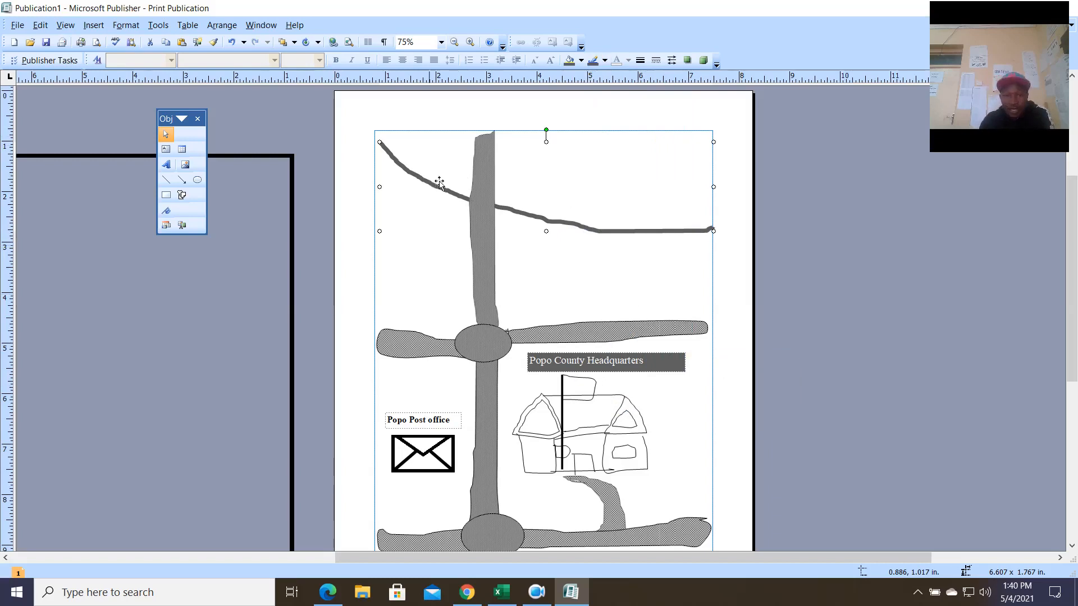
pyautogui.click(571, 256)
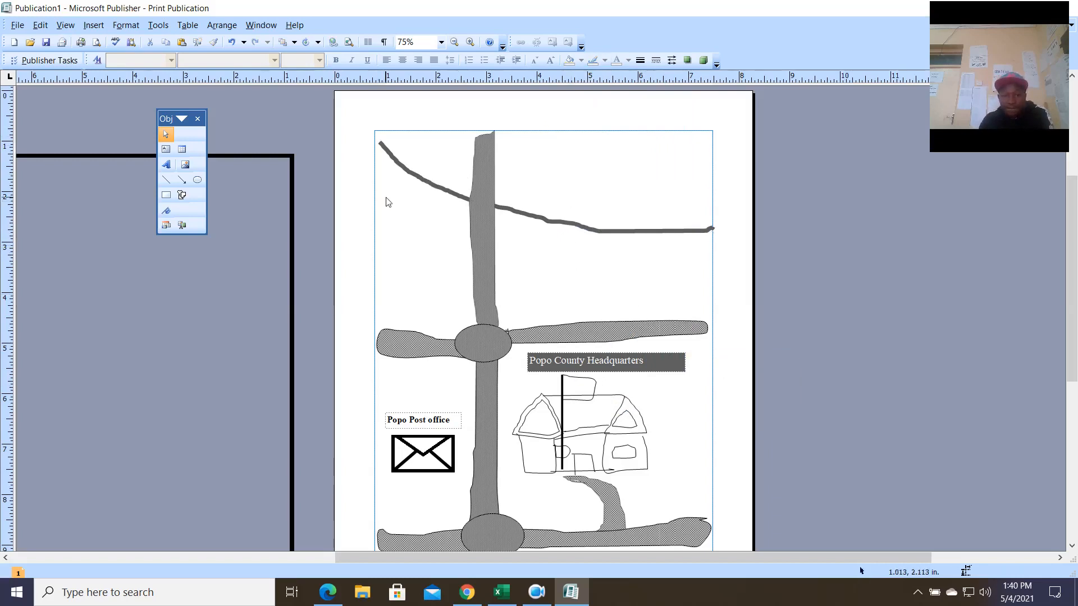
# Move the thick black border frame from beside the page onto the margin guides so it encloses the map.
pyautogui.click(301, 168)
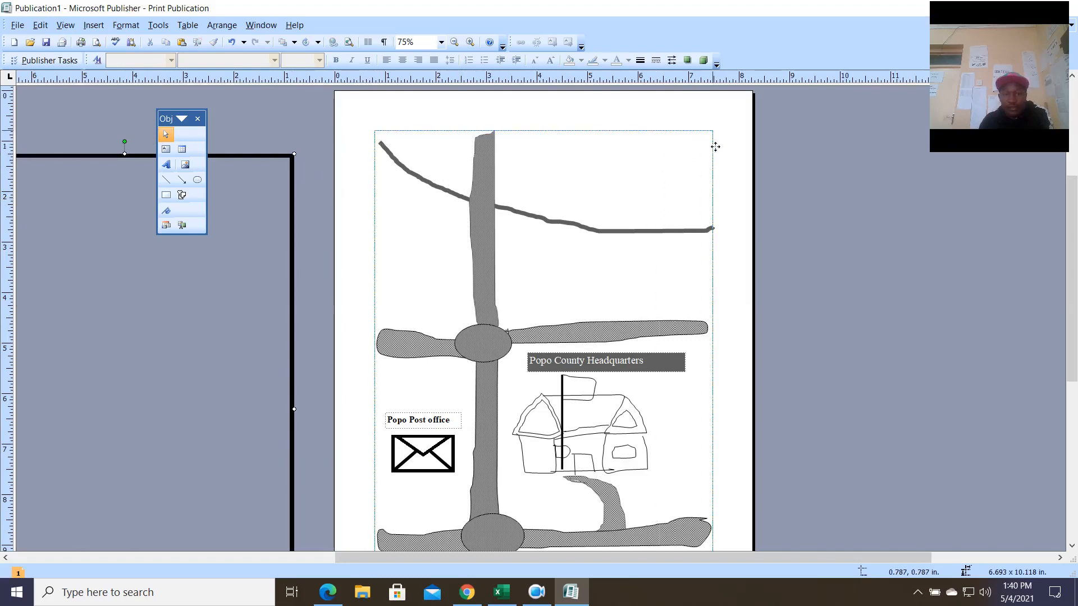
pyautogui.moveTo(716, 146); pyautogui.dragTo(714, 150)
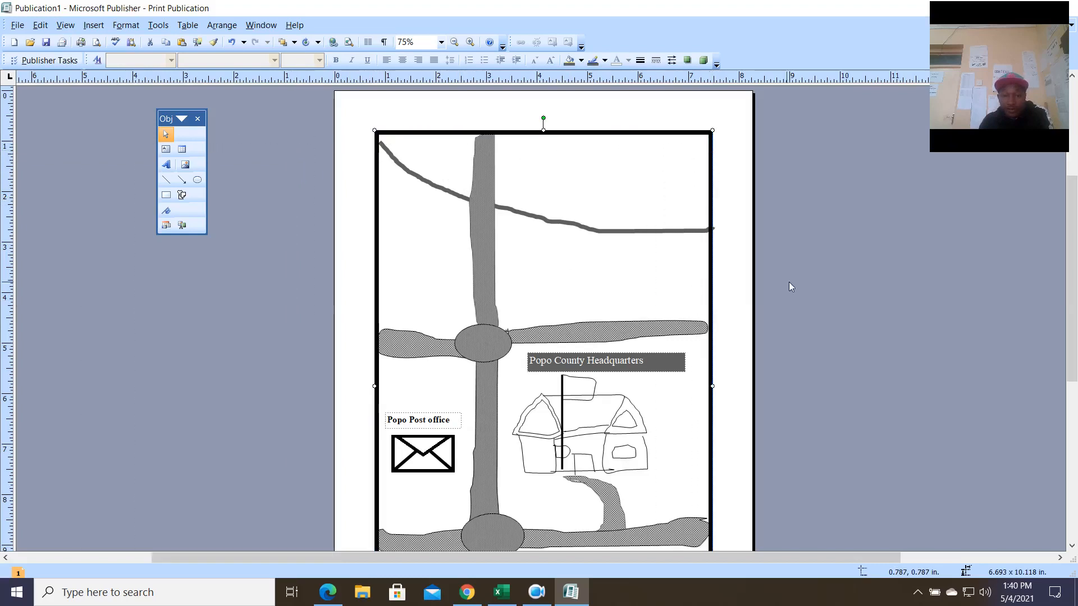
pyautogui.scroll(-5, 819, 275)
pyautogui.scroll(2, 818, 276)
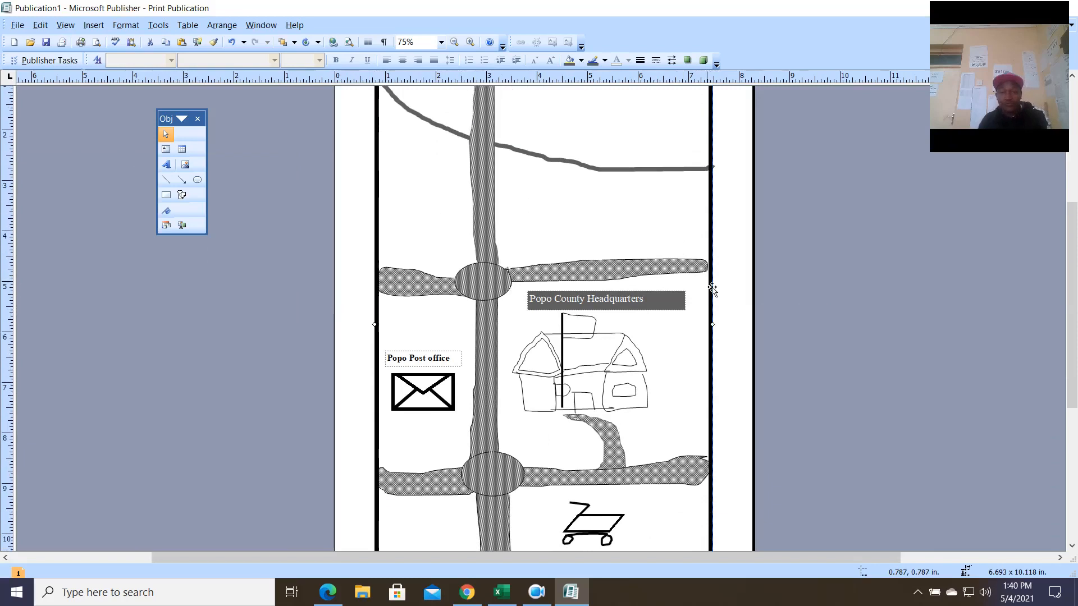
pyautogui.scroll(2, 712, 292)
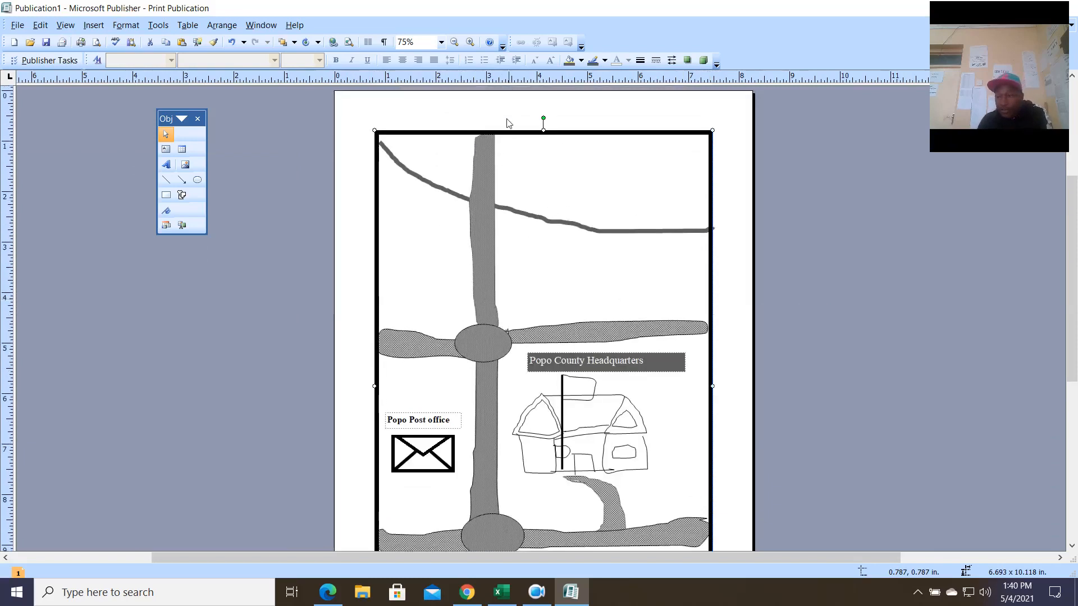
# Draw a circle about 1.31 x 1.25 in below the freehand line, west of the vertical road, with a thick outline.
pyautogui.click(197, 180)
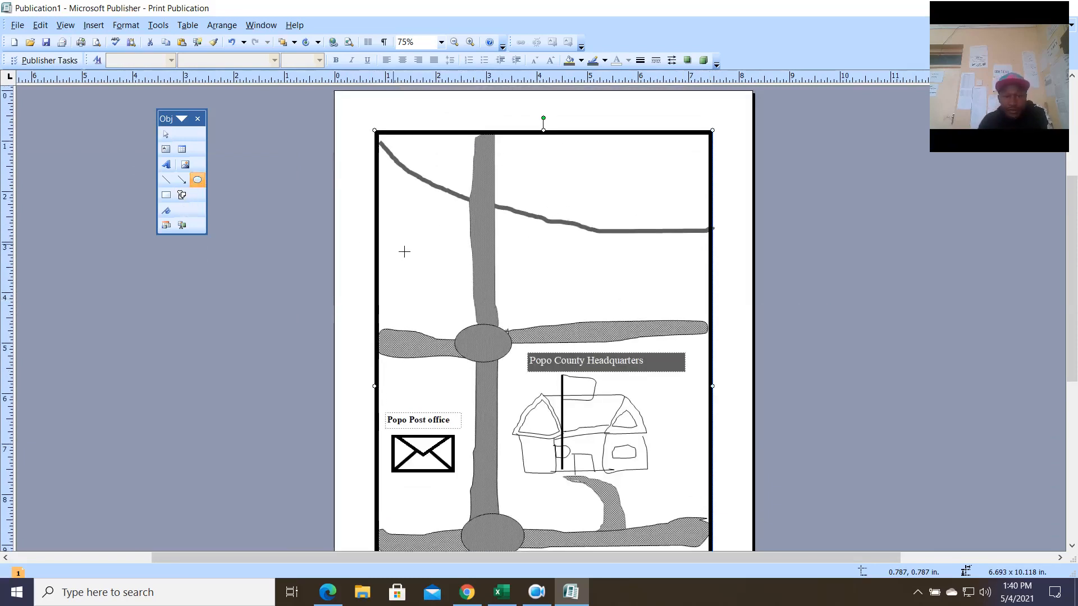
pyautogui.moveTo(392, 214); pyautogui.dragTo(462, 277)
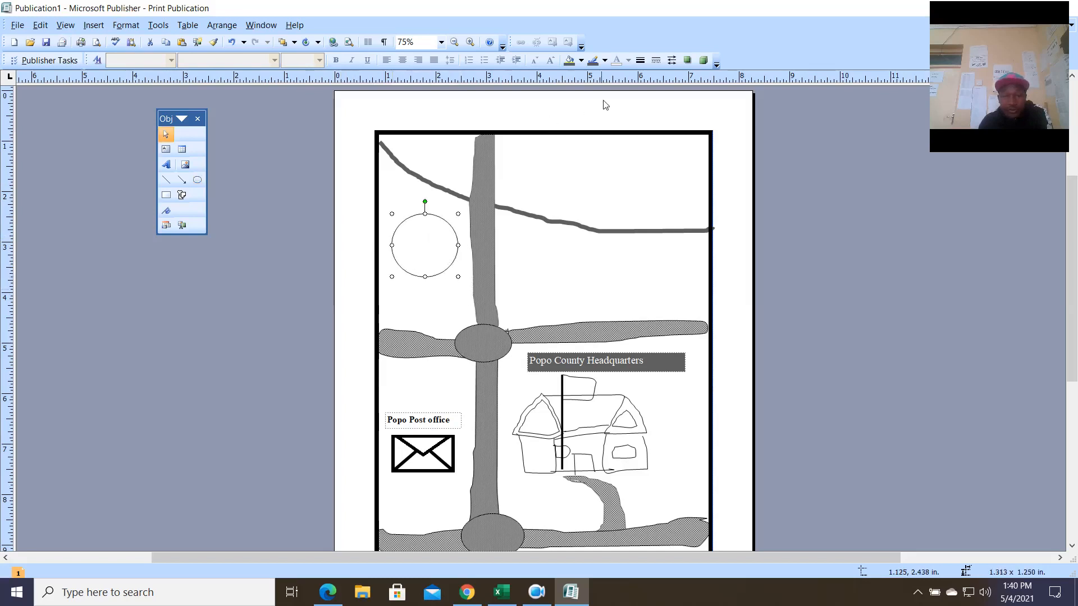
pyautogui.click(640, 60)
pyautogui.click(682, 181)
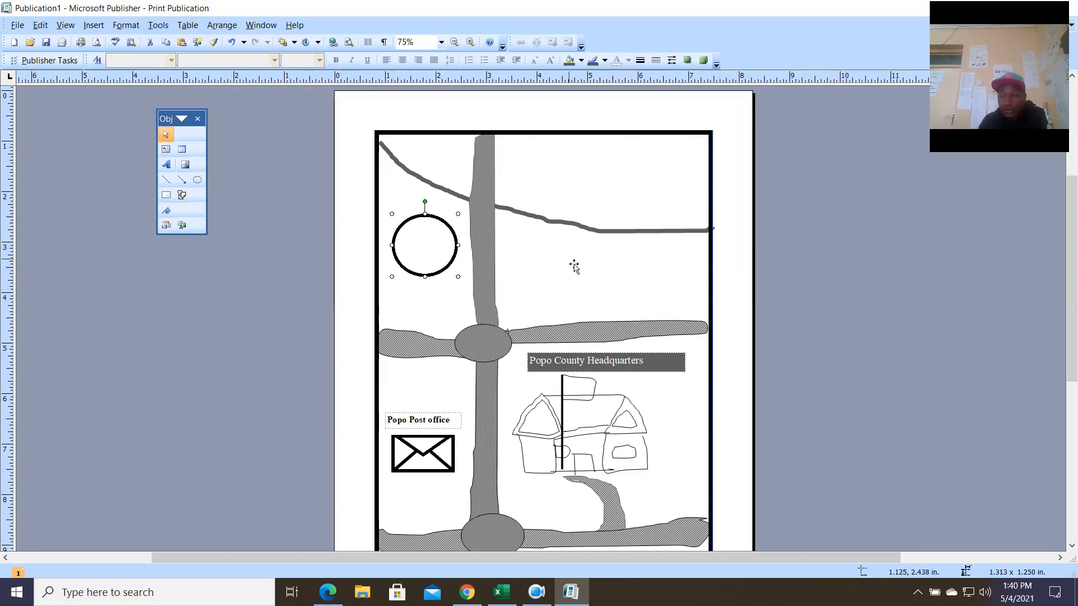
pyautogui.rightClick(428, 239)
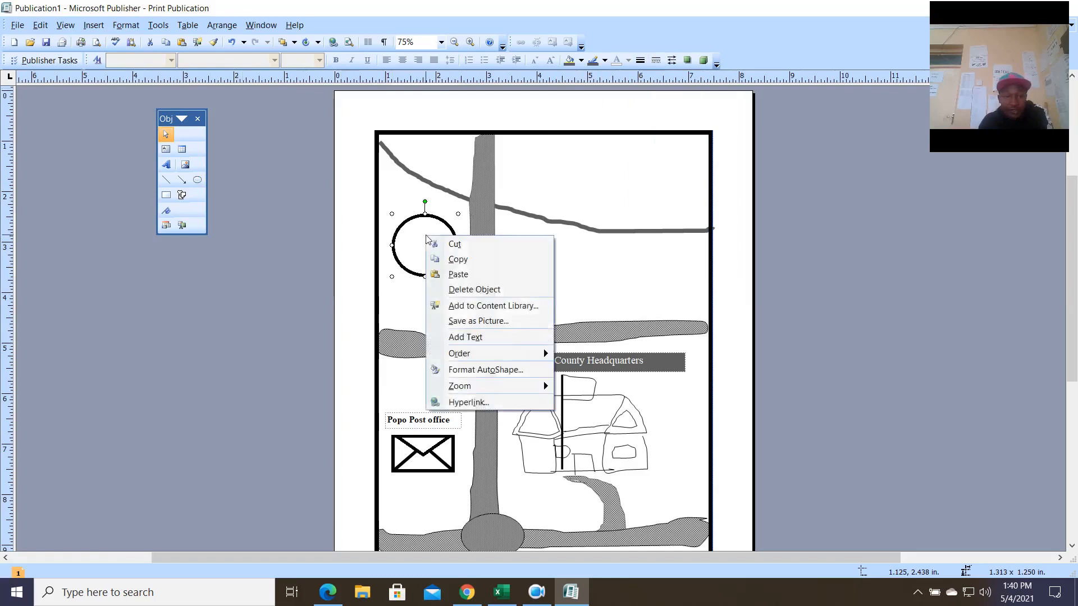
pyautogui.click(281, 230)
# Draw an H inside the circle using two vertical lines about 1.06 in tall and a crossbar about 0.56 in wide.
pyautogui.click(166, 180)
pyautogui.moveTo(412, 222); pyautogui.dragTo(419, 282)
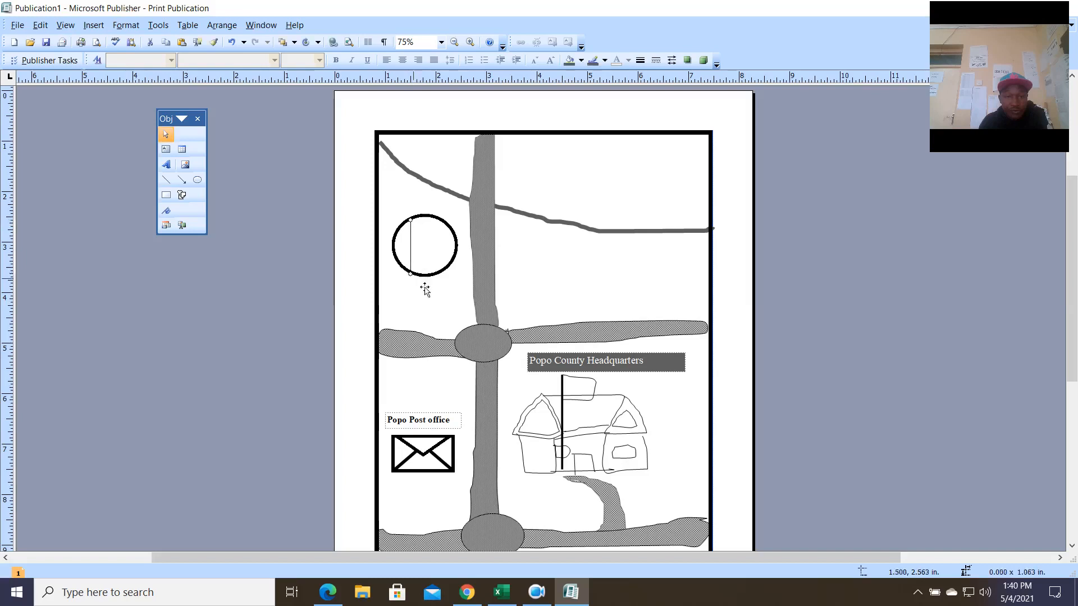
pyautogui.click(166, 179)
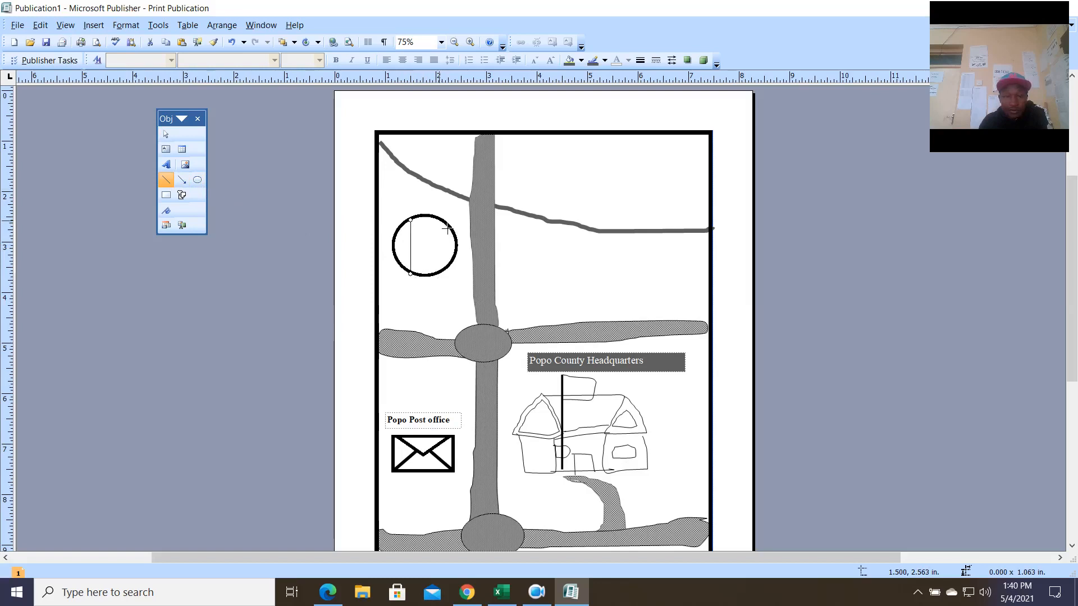
pyautogui.moveTo(439, 219); pyautogui.dragTo(443, 280)
pyautogui.click(166, 180)
pyautogui.moveTo(411, 243); pyautogui.dragTo(446, 251)
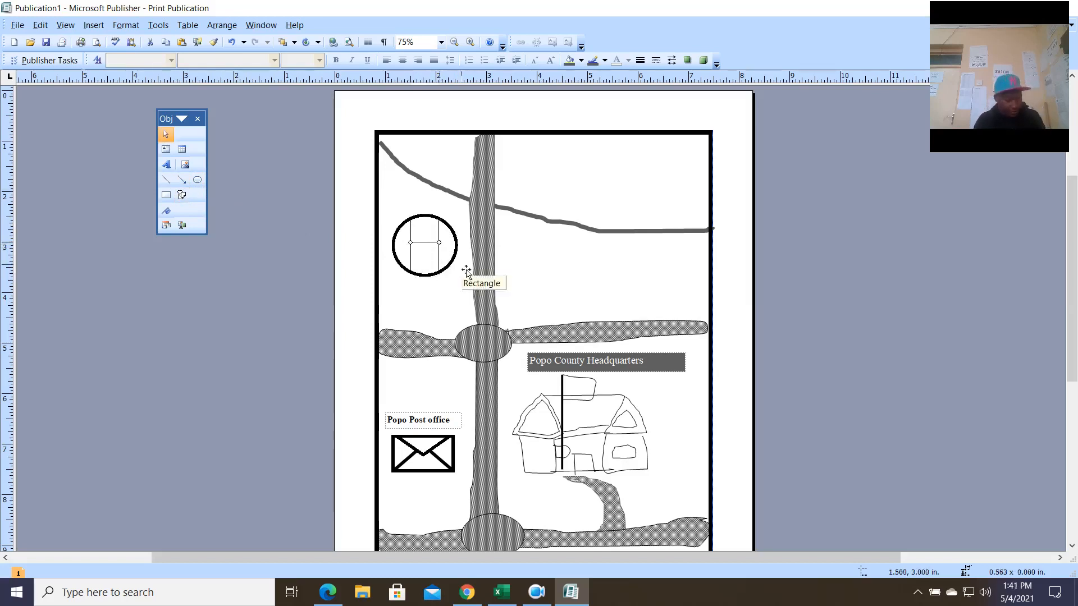
# Group the three lines of the H and give them a thick line weight.
pyautogui.keyDown('shift'); pyautogui.click(414, 260); pyautogui.keyUp('shift')
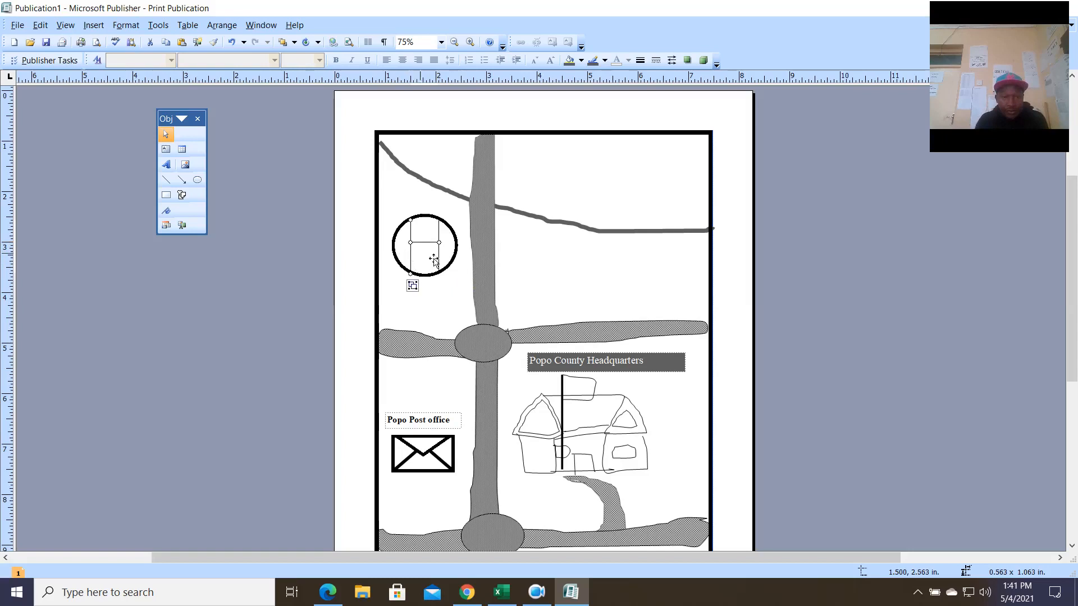
pyautogui.keyDown('shift'); pyautogui.click(440, 260); pyautogui.keyUp('shift')
pyautogui.click(441, 285)
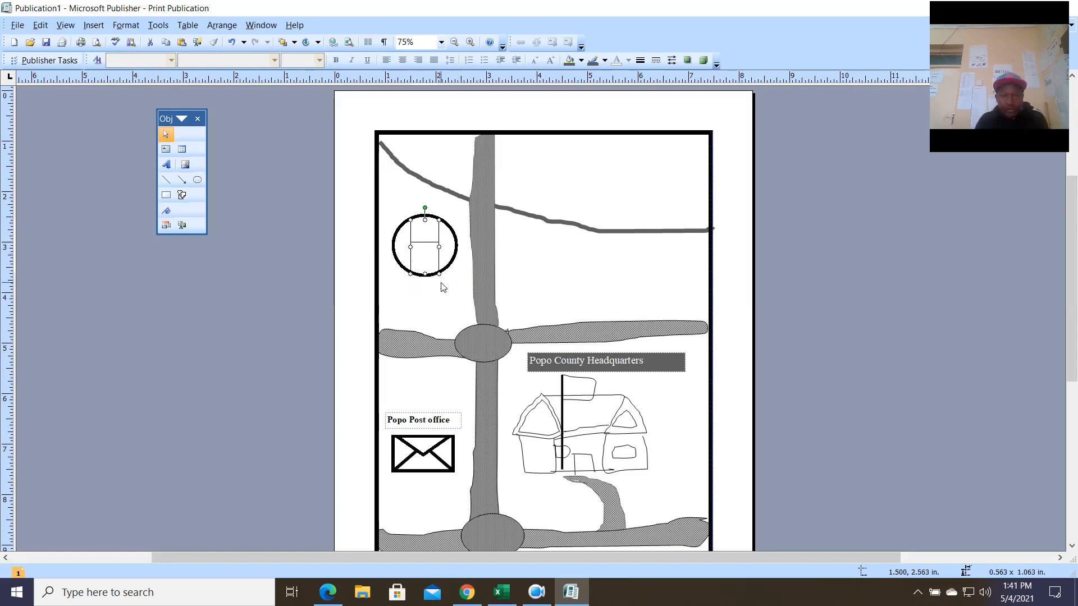
pyautogui.click(641, 60)
pyautogui.click(694, 181)
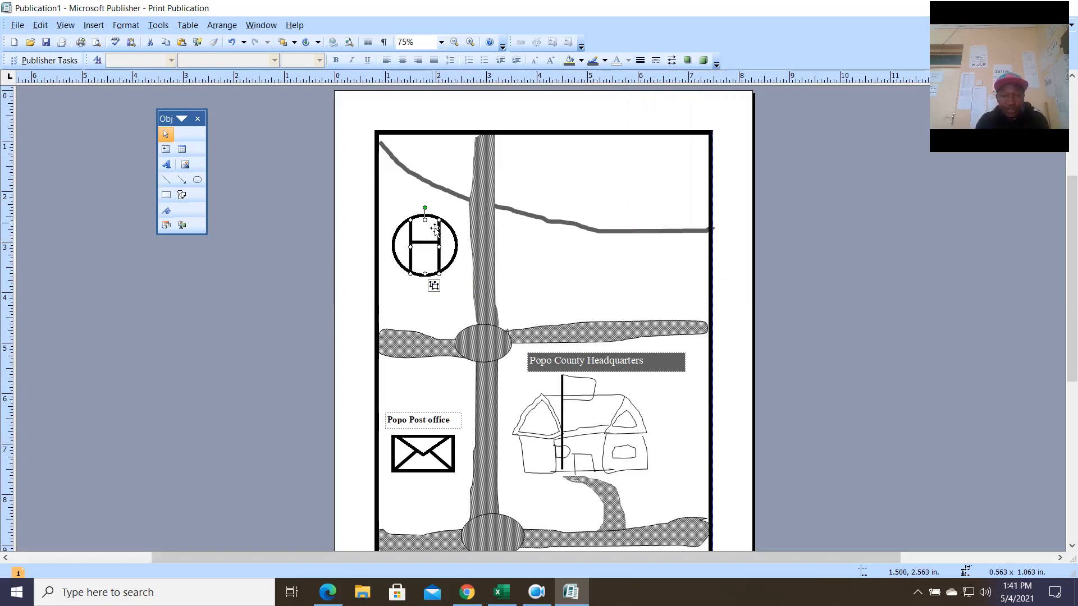
# Shorten the grouped H at both ends so it sits clear of the circle's outline.
pyautogui.moveTo(425, 220); pyautogui.dragTo(425, 226)
pyautogui.moveTo(425, 274); pyautogui.dragTo(426, 268)
pyautogui.click(351, 279)
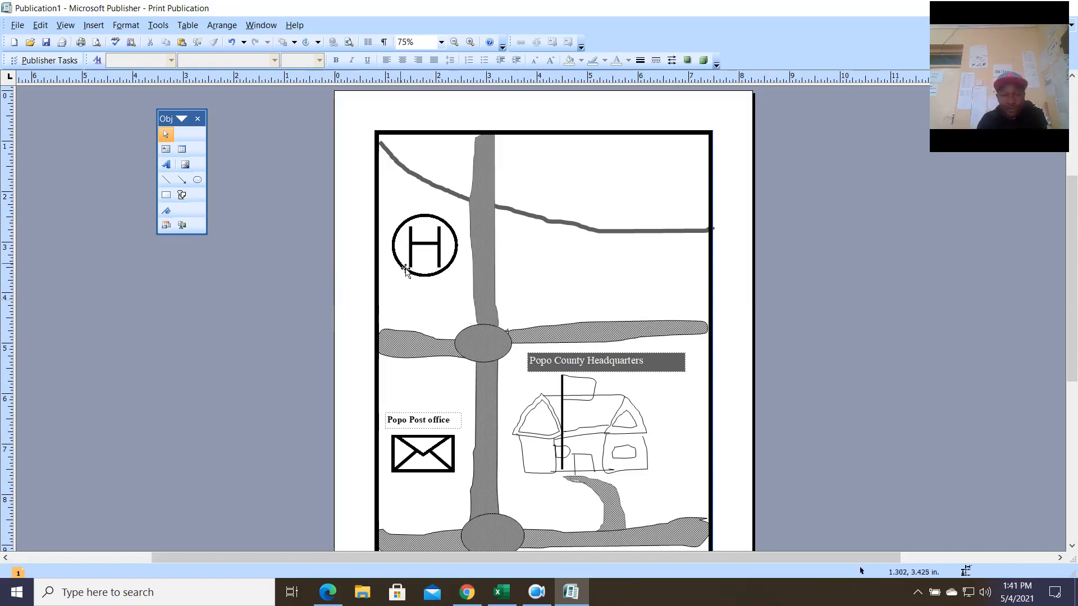
# Add a text box about 1.63 x 0.31 in below the H circle with the text "Popo Hospital".
pyautogui.click(166, 149)
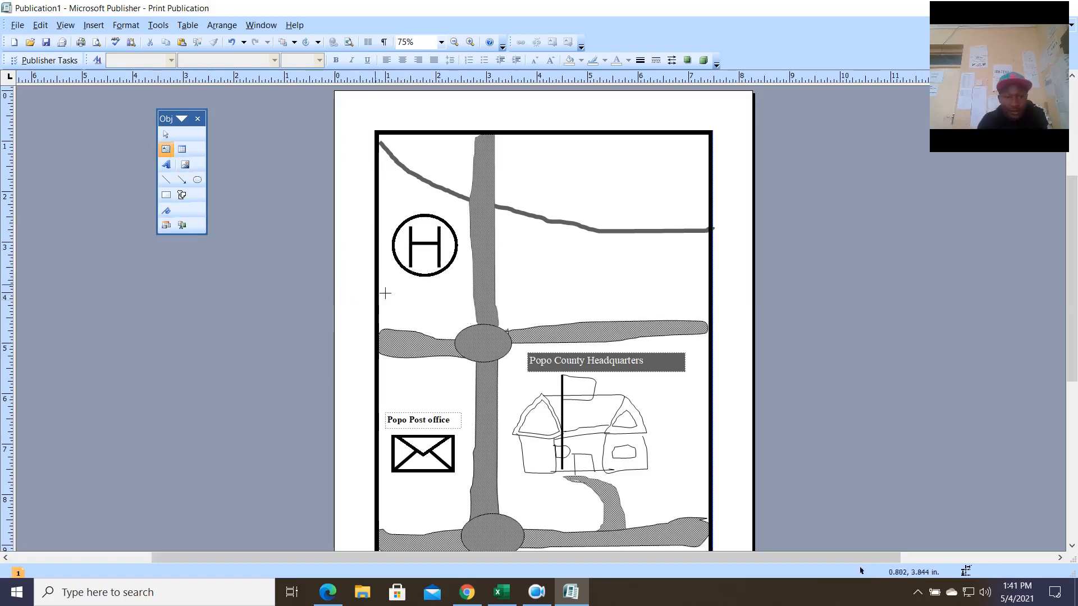
pyautogui.moveTo(384, 279); pyautogui.dragTo(469, 298)
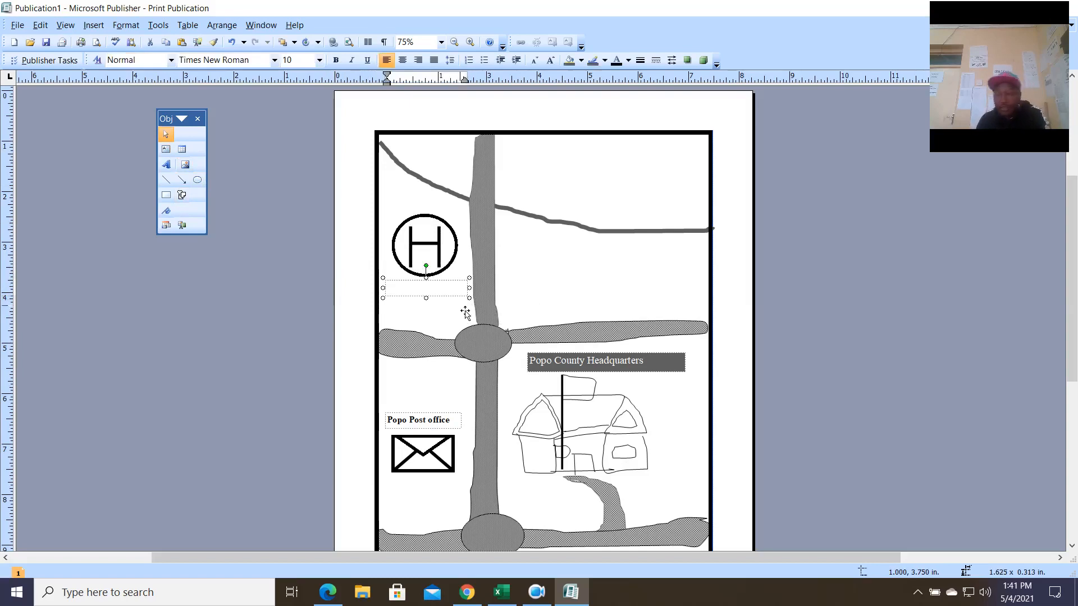
pyautogui.write('H')
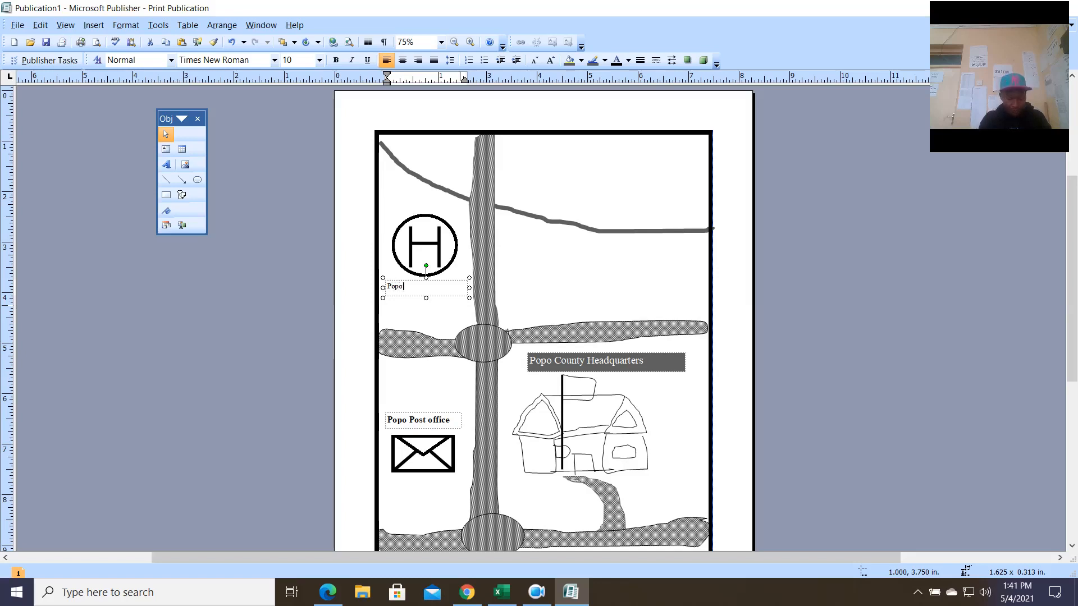
pyautogui.write('opo Hospital')
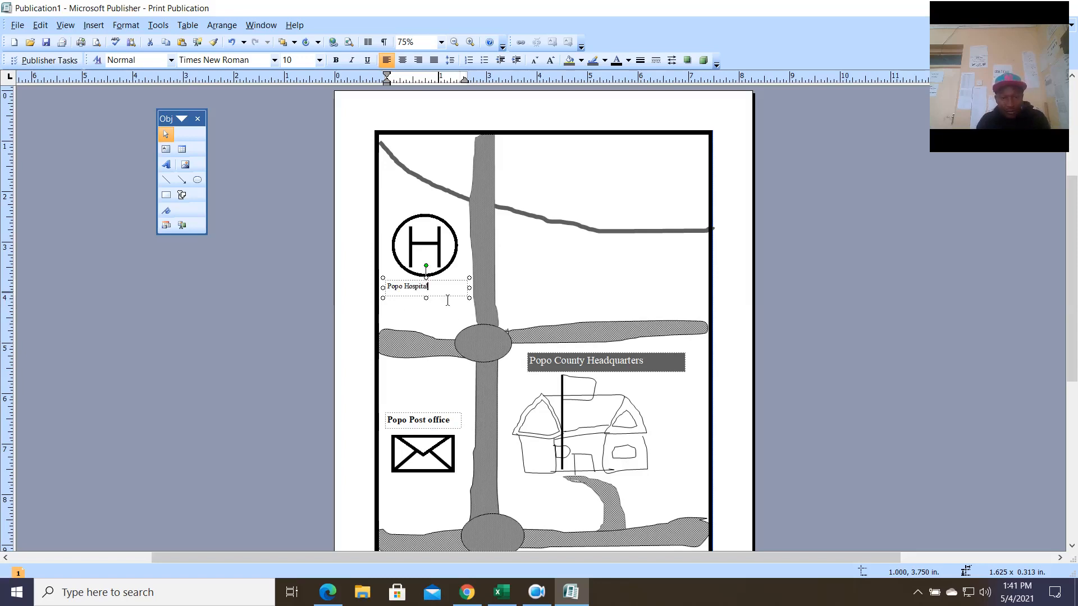
# Make the "Popo Hospital" label bold with font size 14.
pyautogui.hotkey('ctrl', 'a')
pyautogui.hotkey('ctrl', 'shift', '.')
pyautogui.hotkey('ctrl', 'shift', '.')
pyautogui.hotkey('ctrl', 'shift', '.')
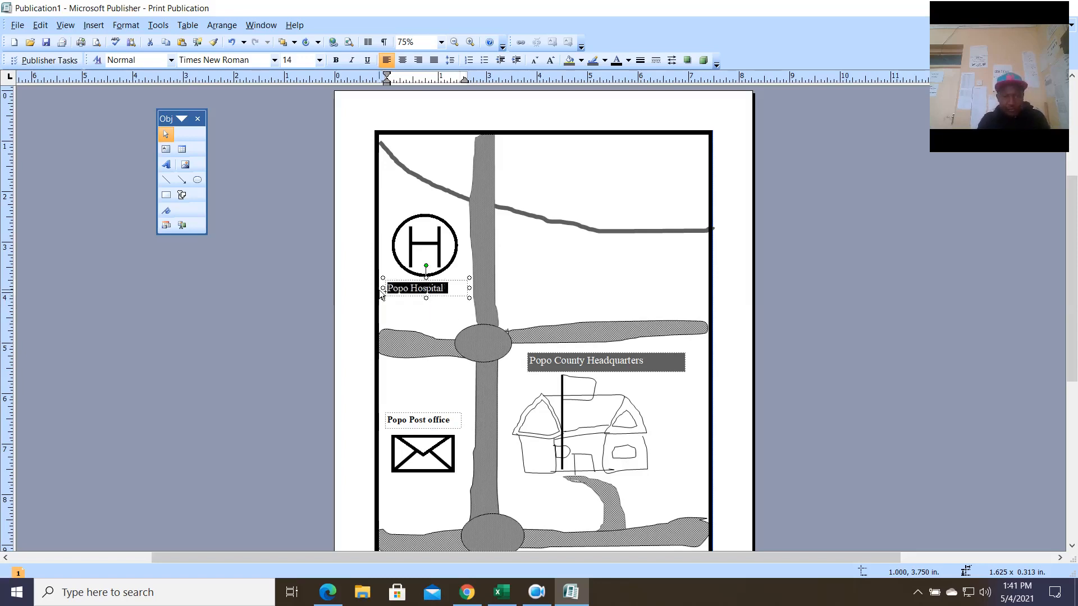
pyautogui.hotkey('ctrl', 'b')
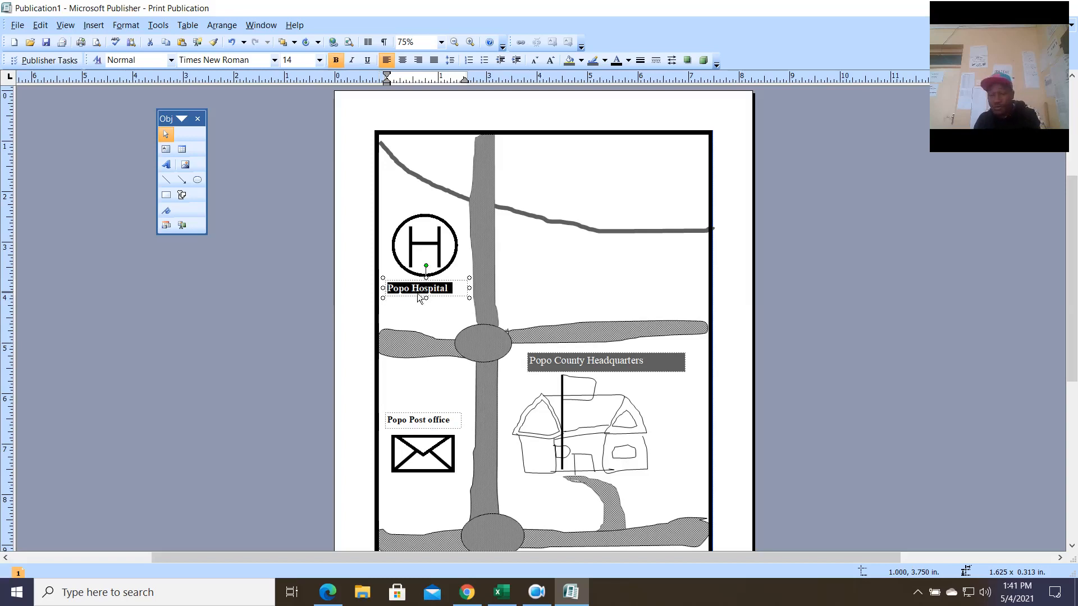
pyautogui.click(399, 296)
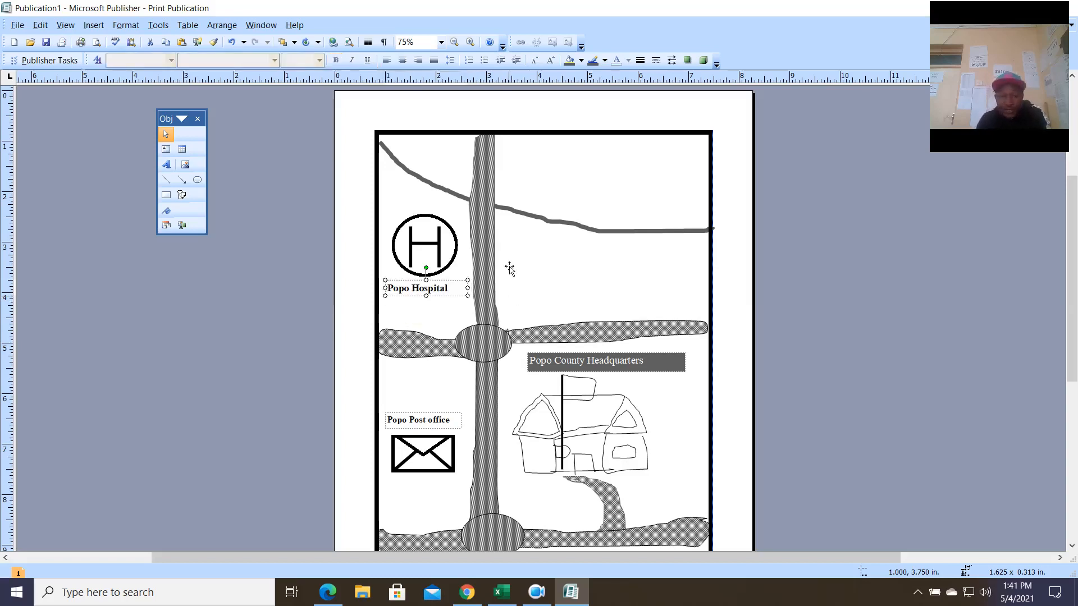
# Add a text box about 2.06 x 0.31 in east of the vertical road with the text "Popo Street".
pyautogui.click(166, 149)
pyautogui.moveTo(506, 246); pyautogui.dragTo(614, 267)
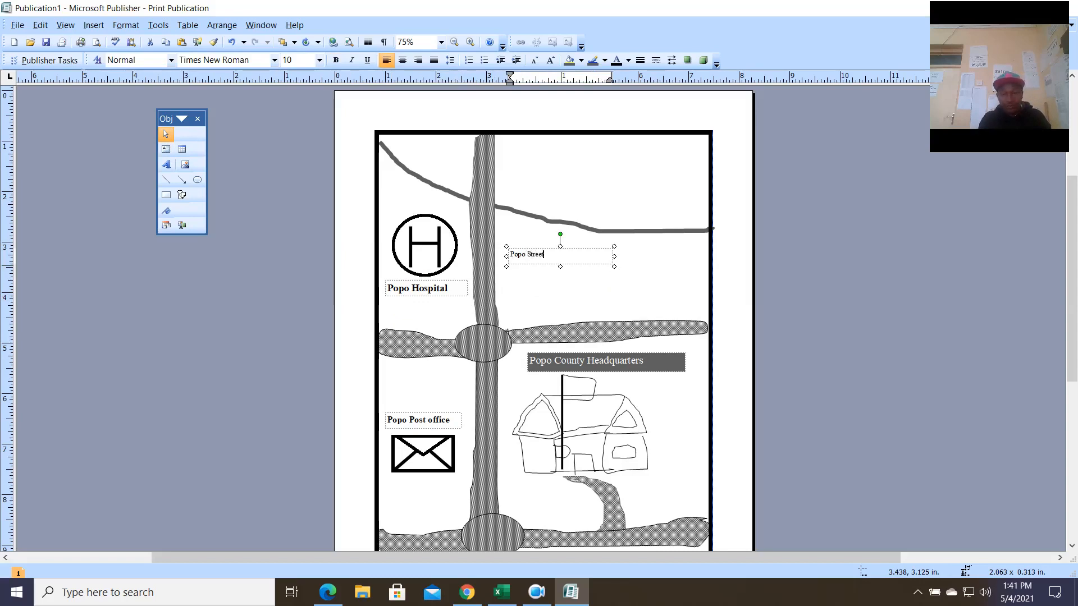
pyautogui.write('Popo Street')
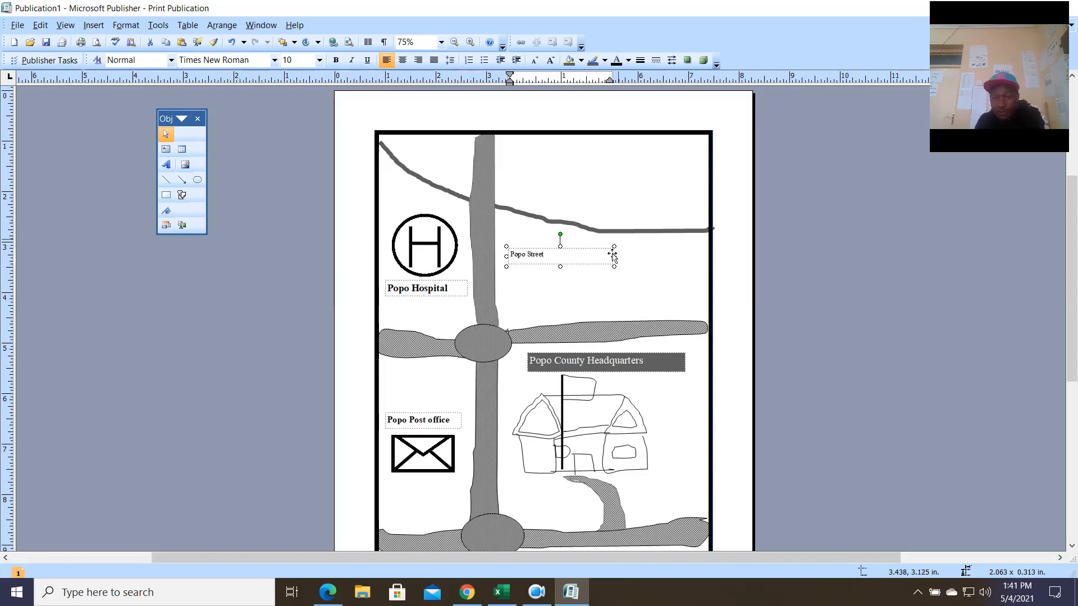
# Rotate the "Popo Street" box to read upward alongside the vertical road and set its font size to 12.
pyautogui.moveTo(567, 240); pyautogui.dragTo(494, 287)
pyautogui.moveTo(558, 269); pyautogui.dragTo(484, 254)
pyautogui.hotkey('ctrl', 'a')
pyautogui.hotkey('ctrl', 'shift', '.')
pyautogui.hotkey('ctrl', 'shift', '.')
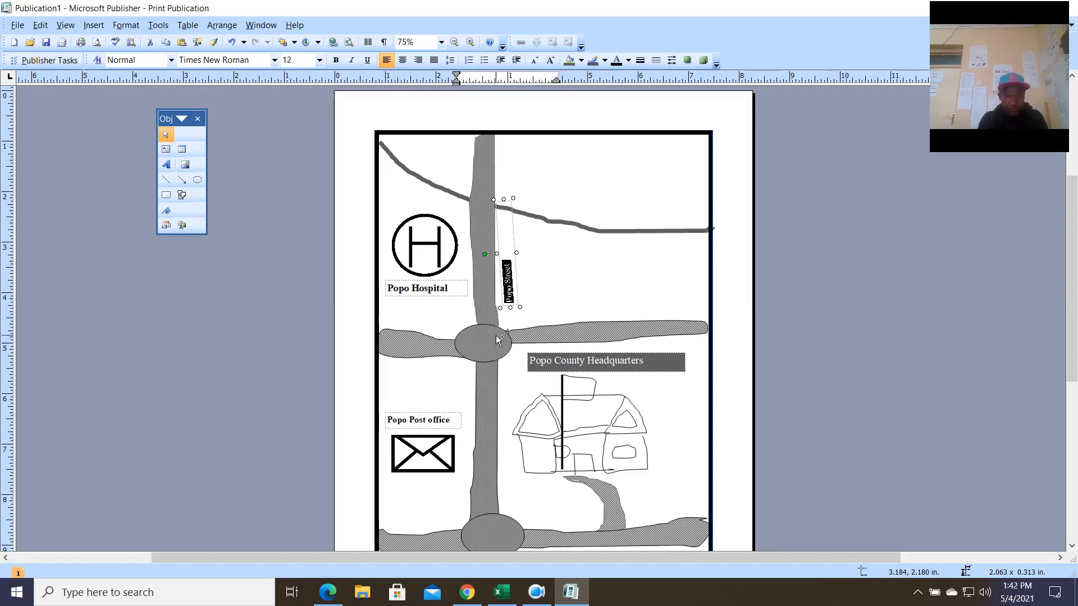
# Sketch a freehand tree trunk outline about 0.41 x 1.01 in east of the "Popo Street" label.
pyautogui.click(551, 294)
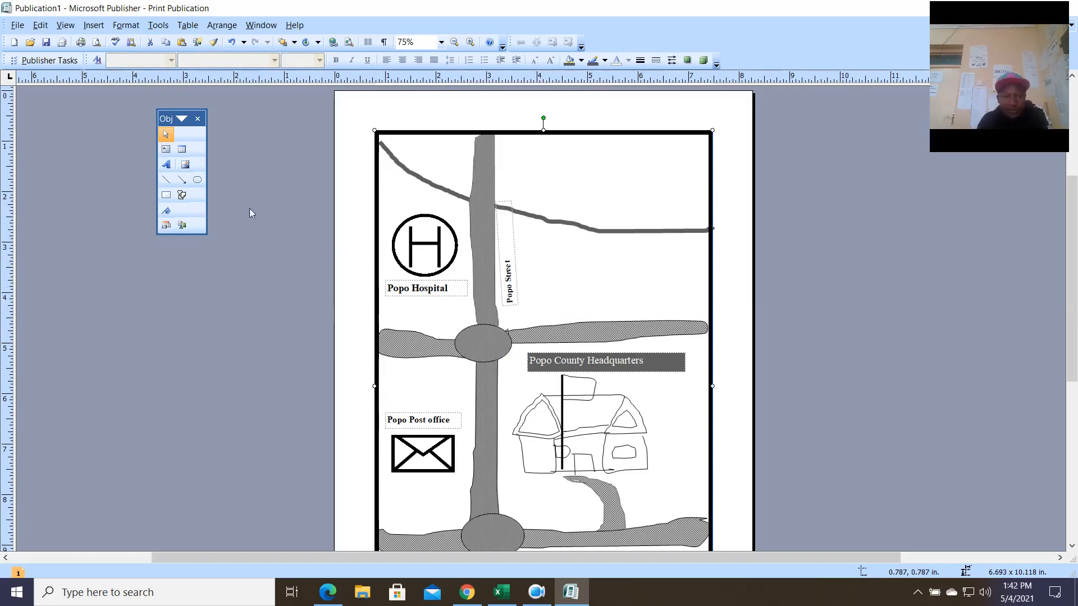
pyautogui.click(179, 200)
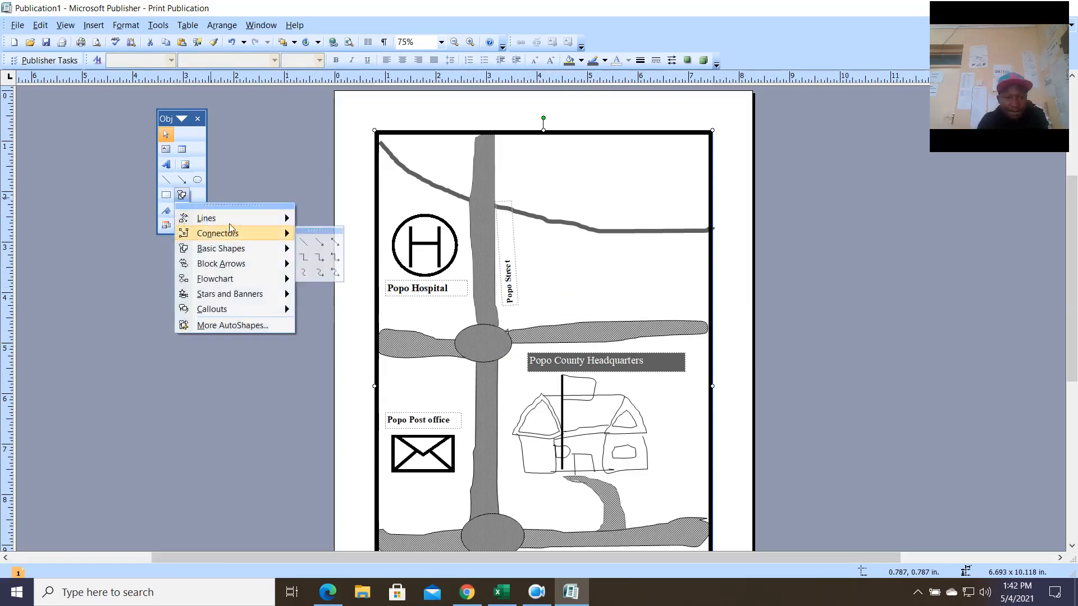
pyautogui.moveTo(264, 218)
pyautogui.click(327, 245)
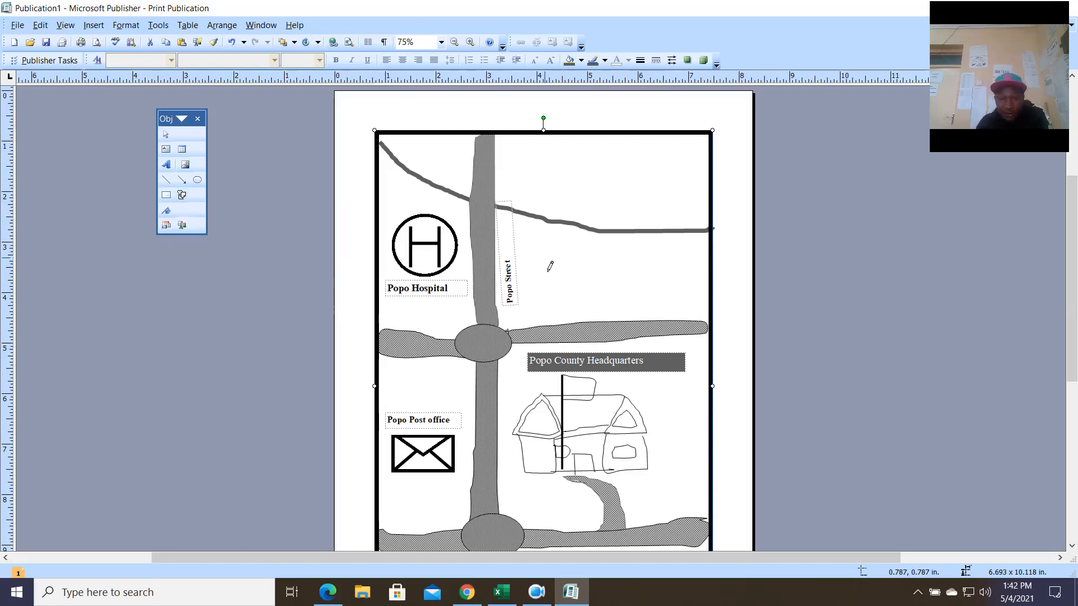
pyautogui.moveTo(537, 281); pyautogui.dragTo(552, 294)
pyautogui.moveTo(553, 248); pyautogui.dragTo(550, 263)
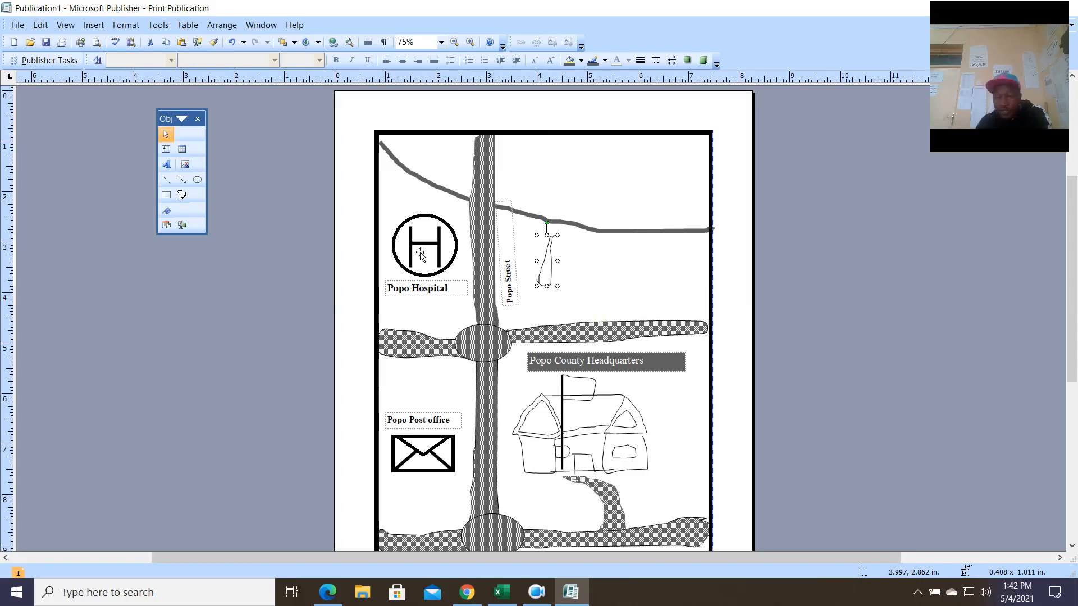
# Scribble one branch about 0.46 x 0.18 in east of the trunk and one about 0.41 x 0.27 in on its west side.
pyautogui.click(181, 201)
pyautogui.moveTo(236, 220)
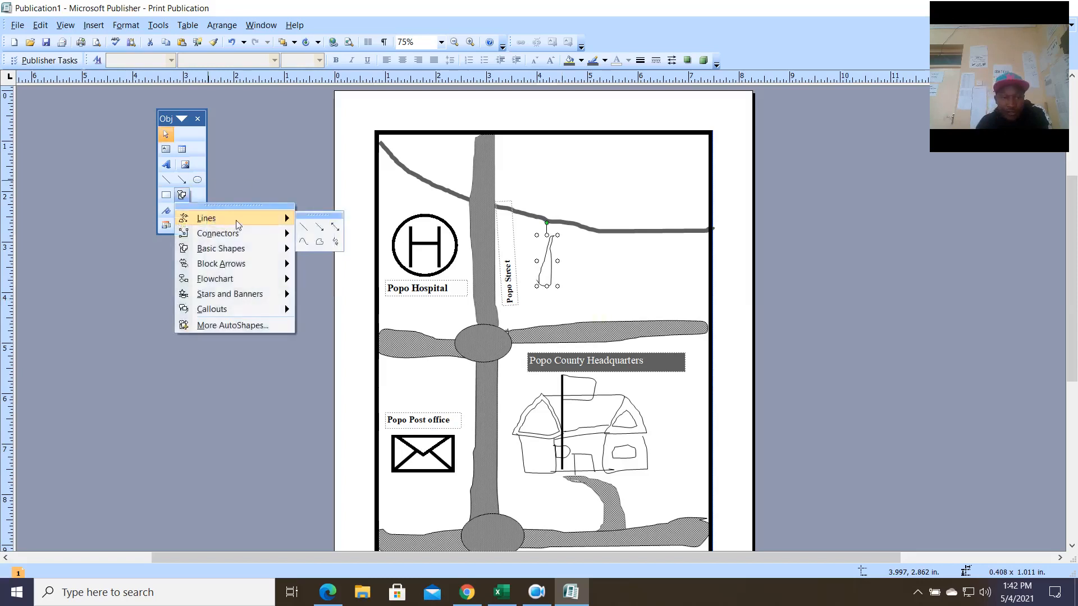
pyautogui.click(340, 242)
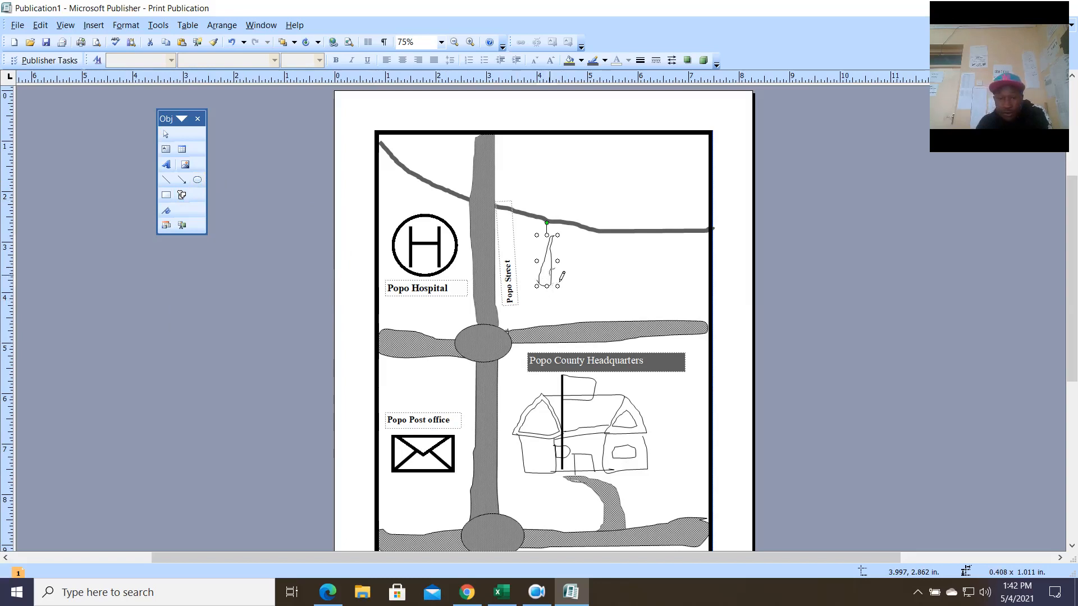
pyautogui.click(182, 195)
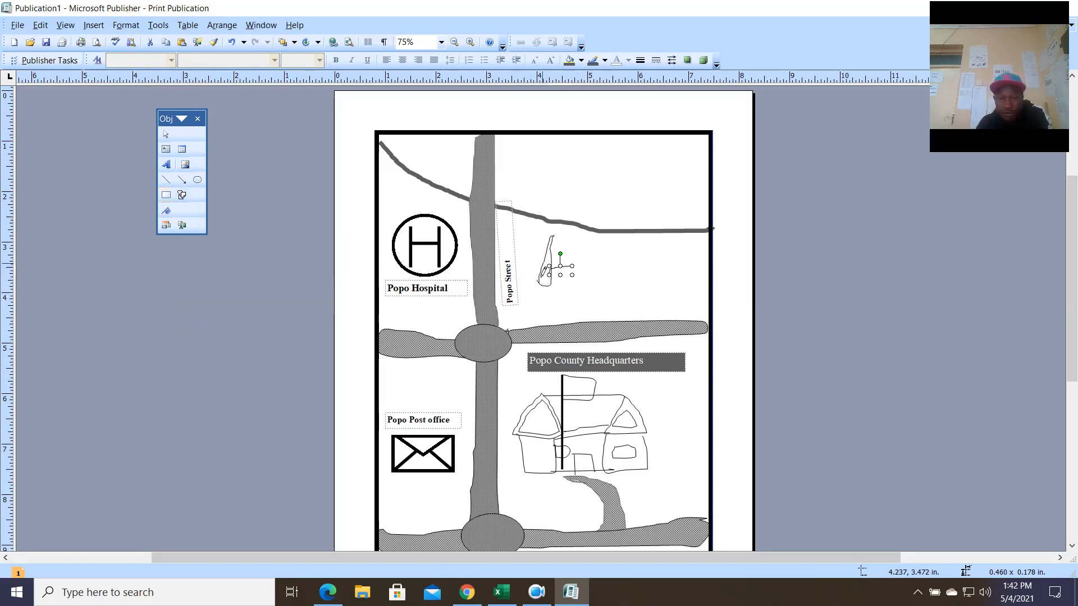
pyautogui.moveTo(527, 258); pyautogui.dragTo(532, 263)
# Scribble a small upward branch about 0.19 x 0.34 in west of the trunk and adjust the western branches to meet the trunk.
pyautogui.click(182, 195)
pyautogui.moveTo(247, 223)
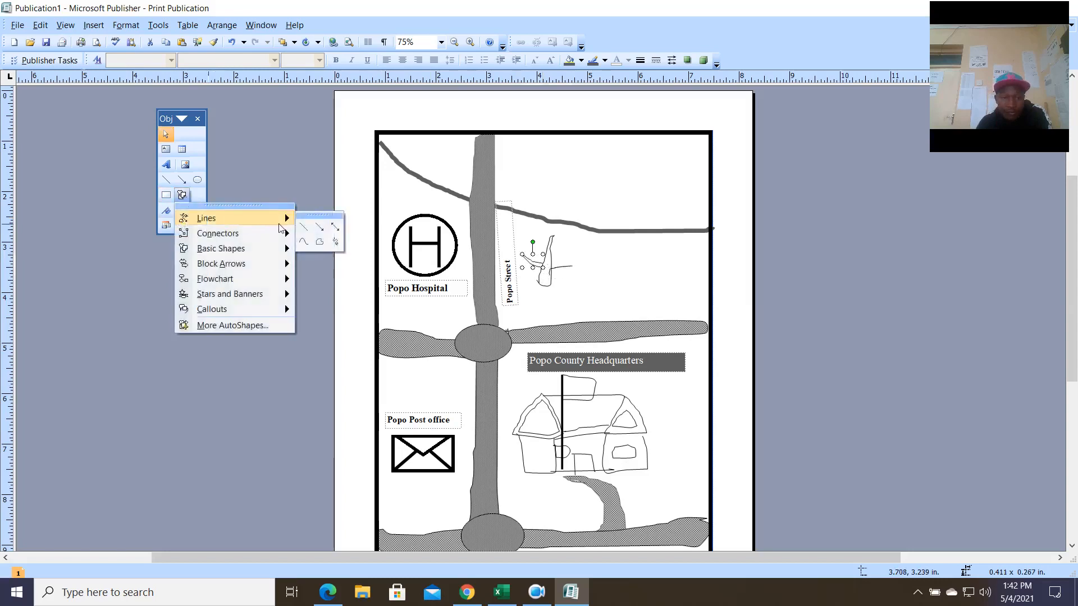
pyautogui.click(335, 234)
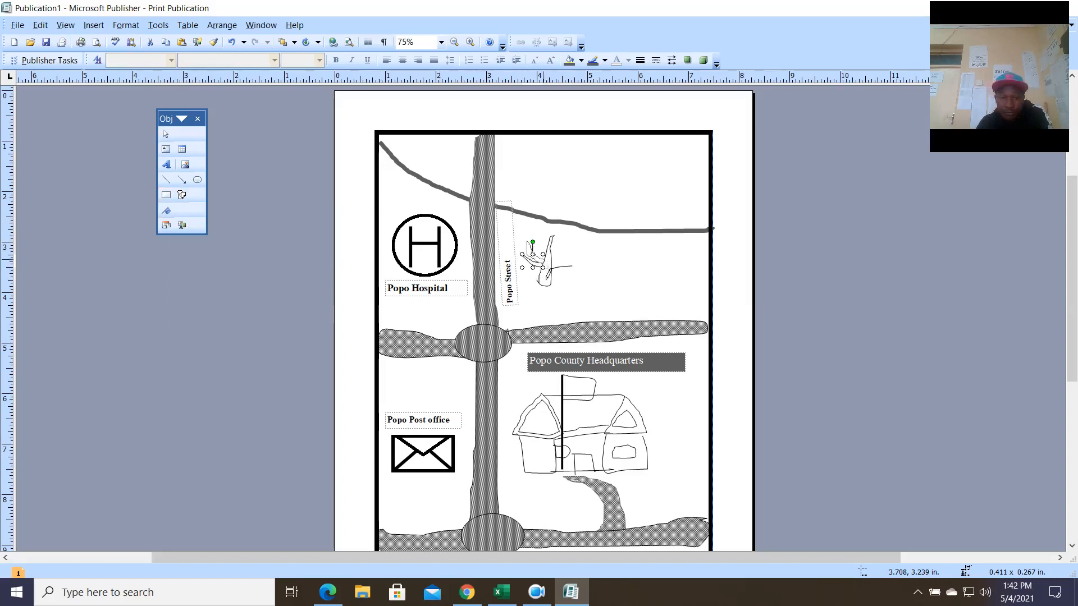
pyautogui.moveTo(543, 279); pyautogui.dragTo(545, 275)
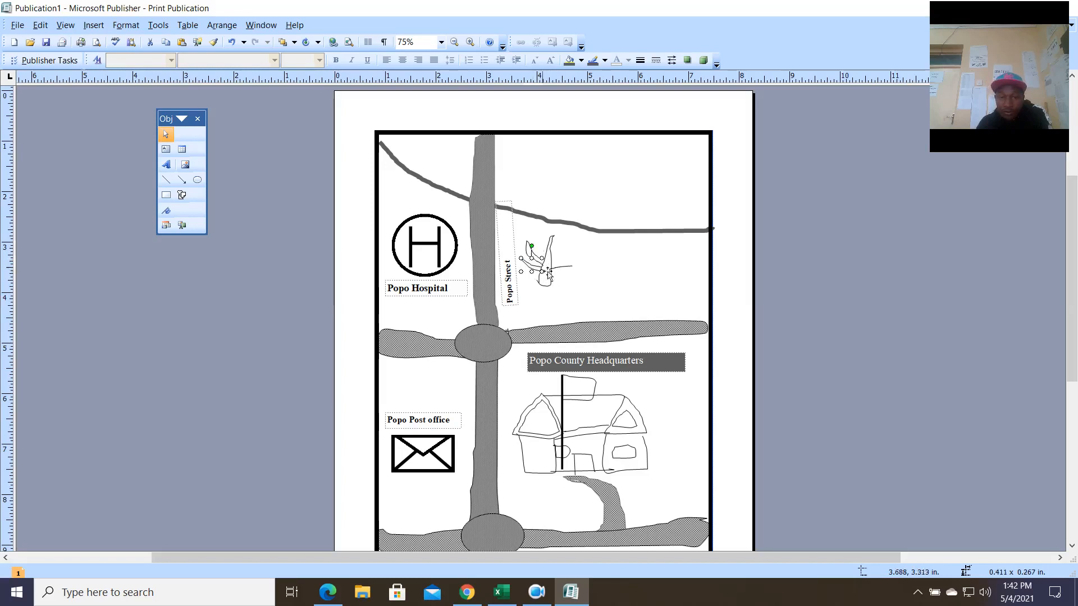
pyautogui.click(539, 263)
pyautogui.moveTo(534, 262); pyautogui.dragTo(537, 263)
pyautogui.moveTo(548, 252); pyautogui.dragTo(543, 255)
pyautogui.click(606, 269)
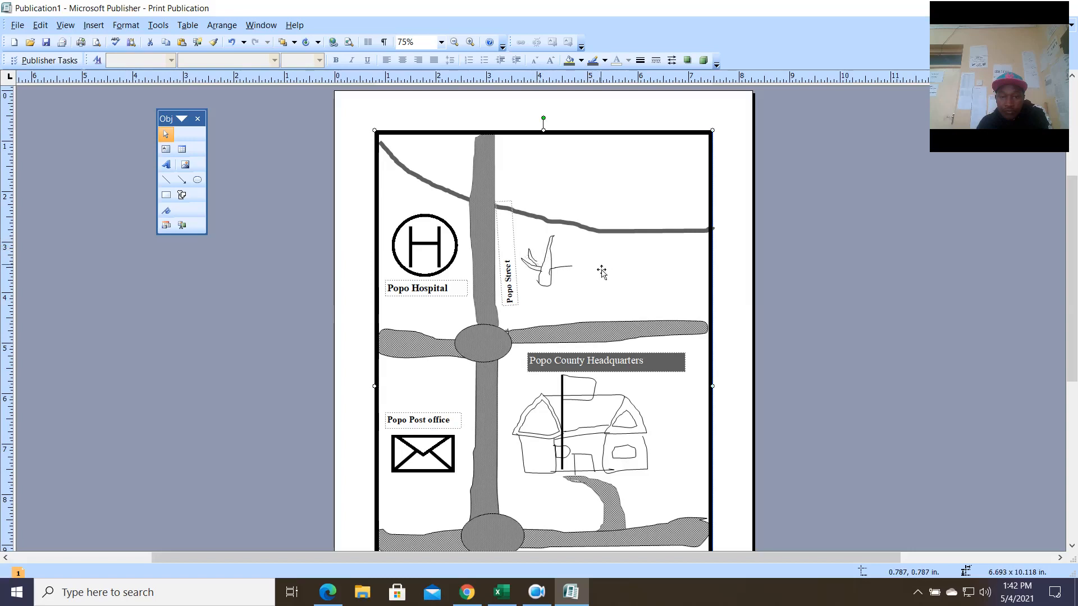
# Duplicate the small upward branch and nudge the copy up and slightly west to sit against the upper trunk.
pyautogui.click(543, 267)
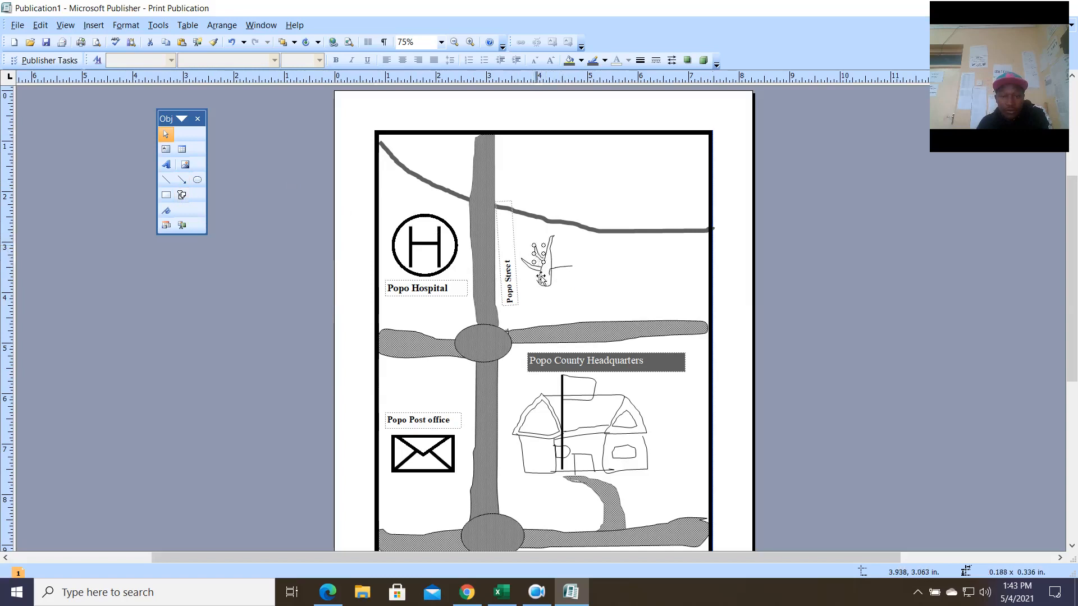
pyautogui.hotkey('ctrl', 'v')
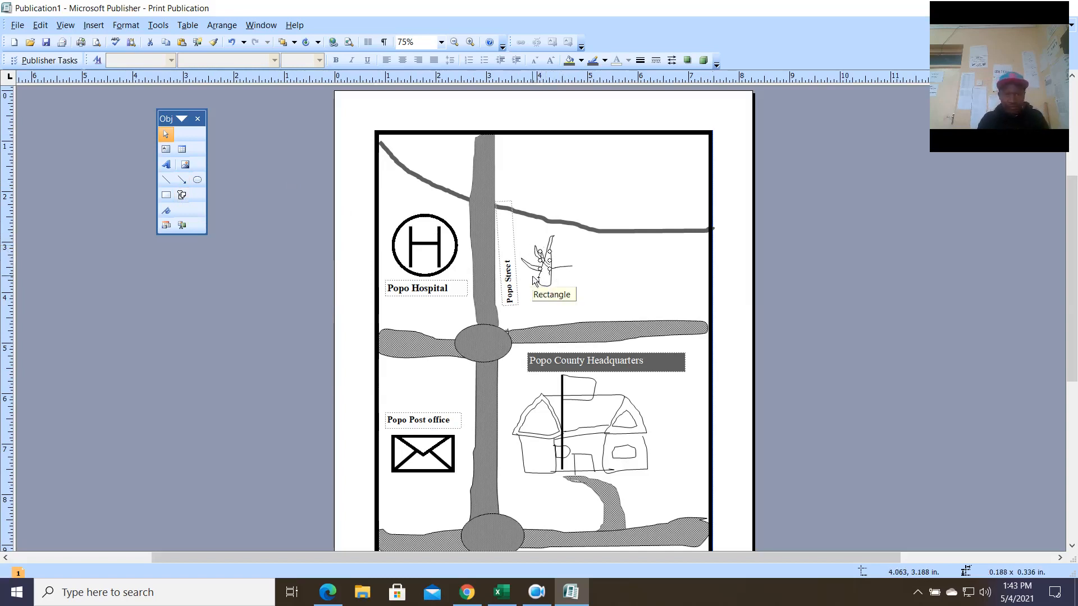
pyautogui.press('Up')
pyautogui.press('Up')
pyautogui.press('Up')
pyautogui.press('Up')
pyautogui.press('Up')
pyautogui.press('Up')
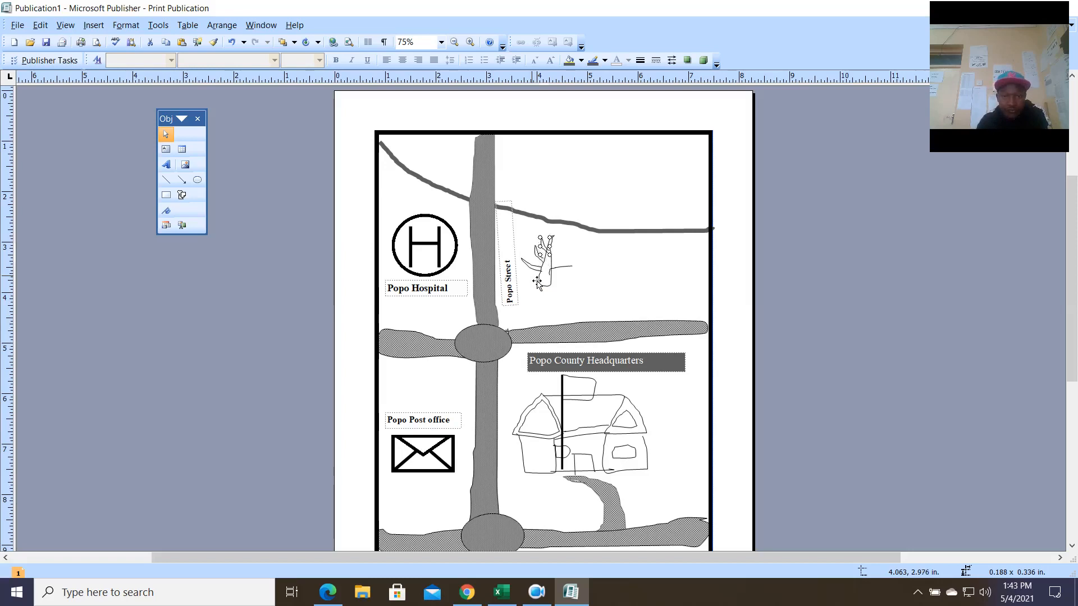
pyautogui.press('Up')
pyautogui.press('Up')
pyautogui.press('Up')
pyautogui.press('Up')
pyautogui.press('Up')
pyautogui.press('Left')
pyautogui.press('Left')
pyautogui.press('Left')
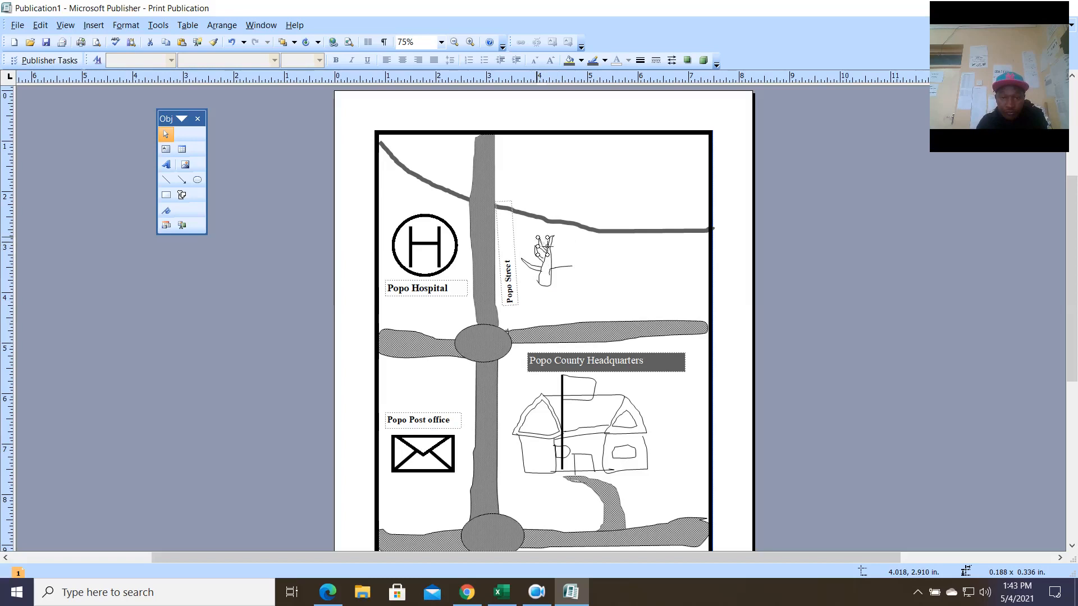
pyautogui.click(581, 262)
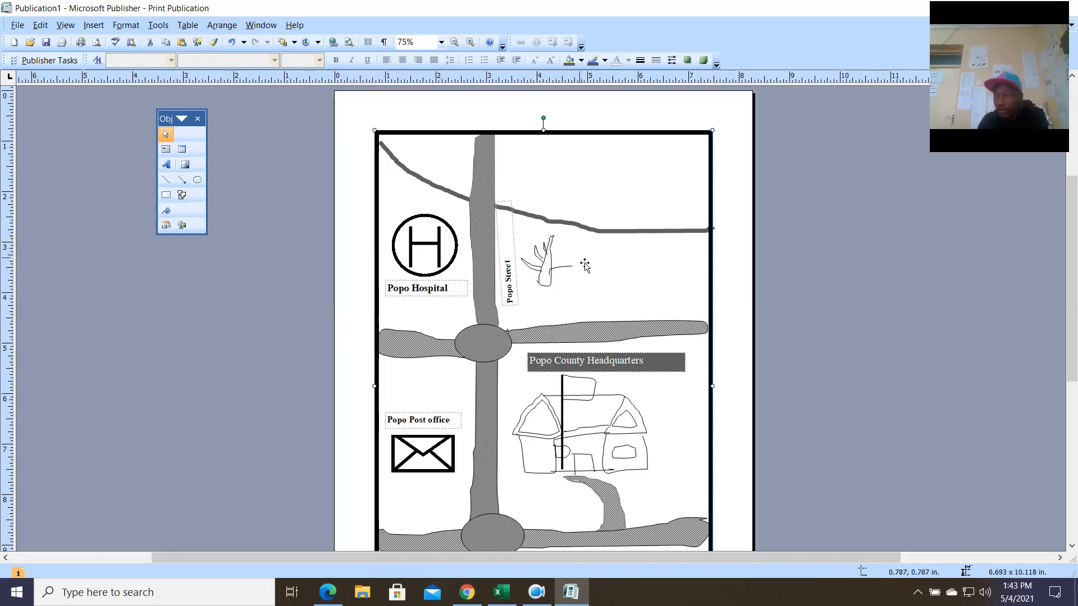
# Scribble two rising branches, about 0.44 x 0.35 in and 0.50 x 0.34 in, on the trunk's upper east side.
pyautogui.click(183, 196)
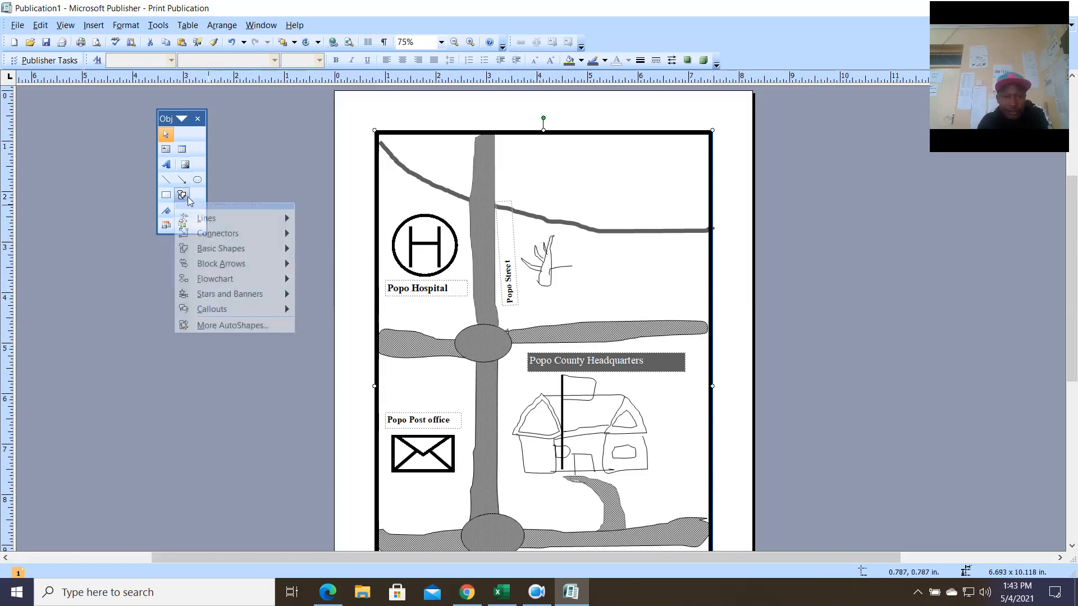
pyautogui.click(339, 247)
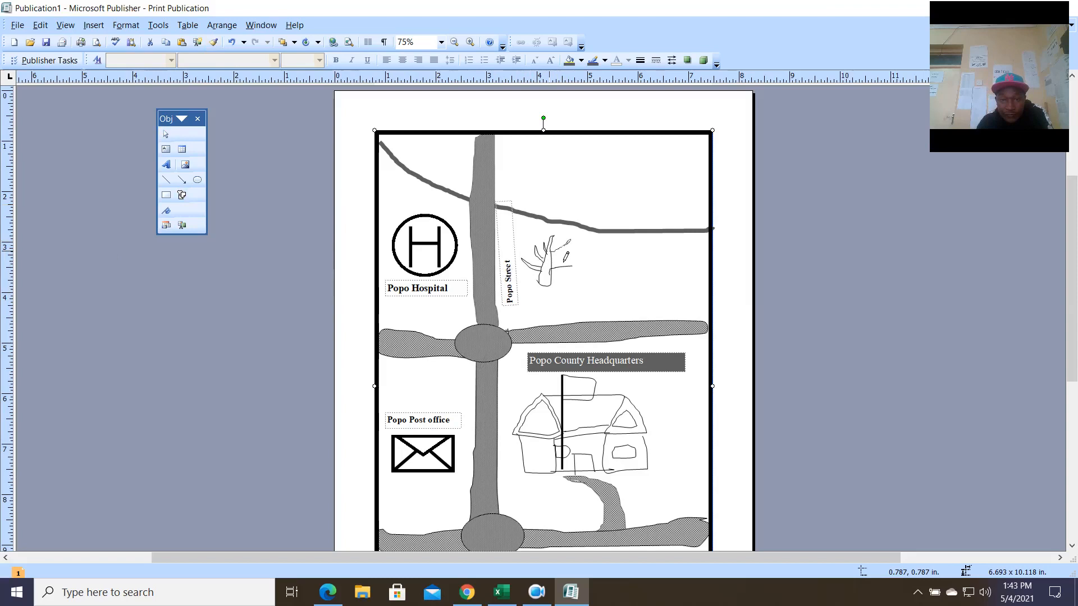
pyautogui.moveTo(551, 254); pyautogui.dragTo(570, 240)
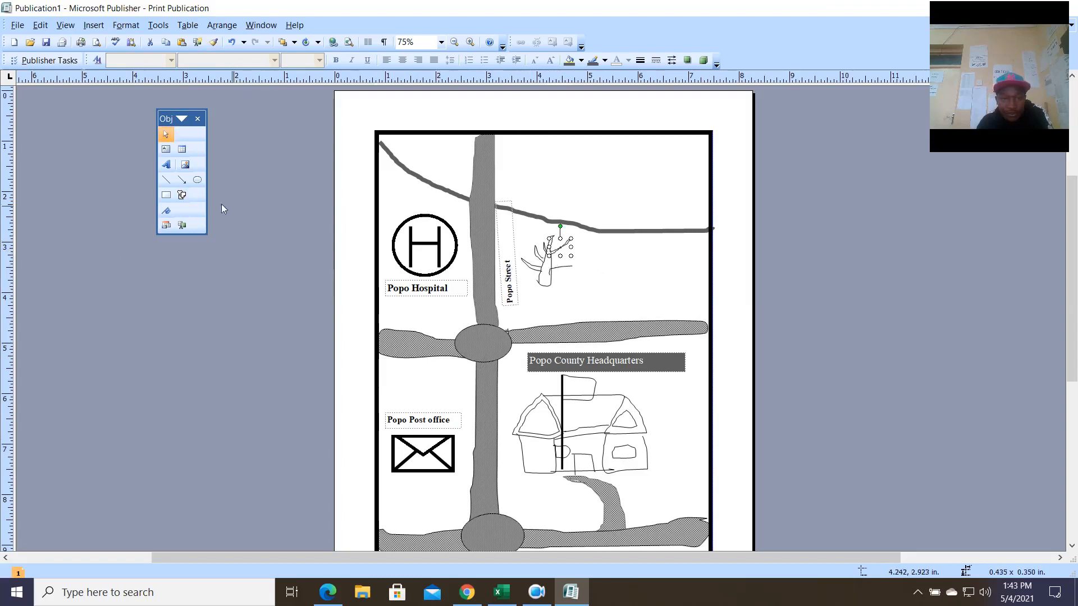
pyautogui.click(182, 196)
pyautogui.moveTo(236, 218)
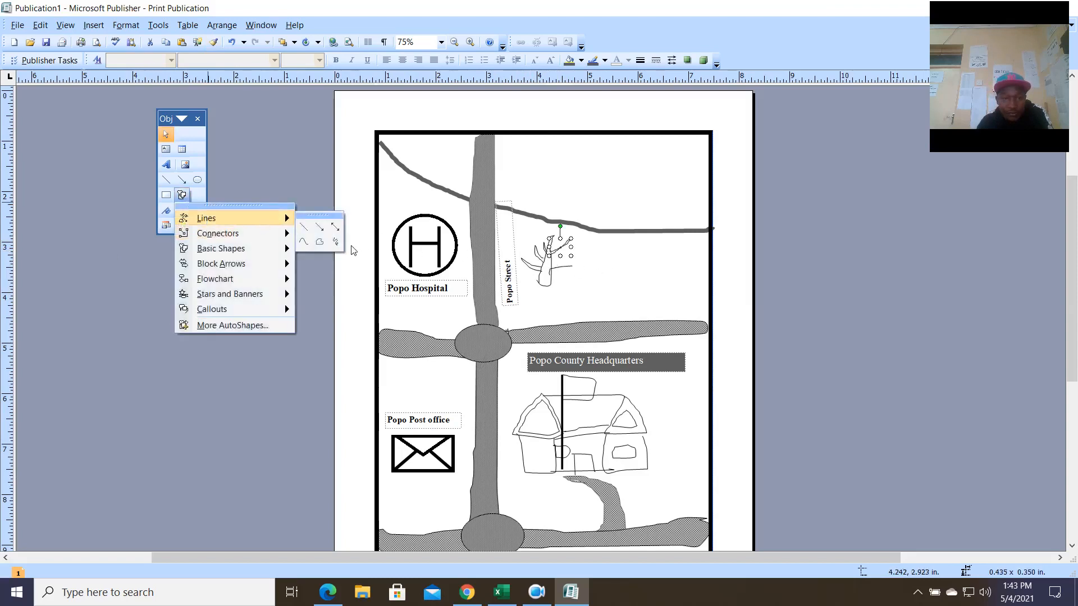
pyautogui.click(336, 242)
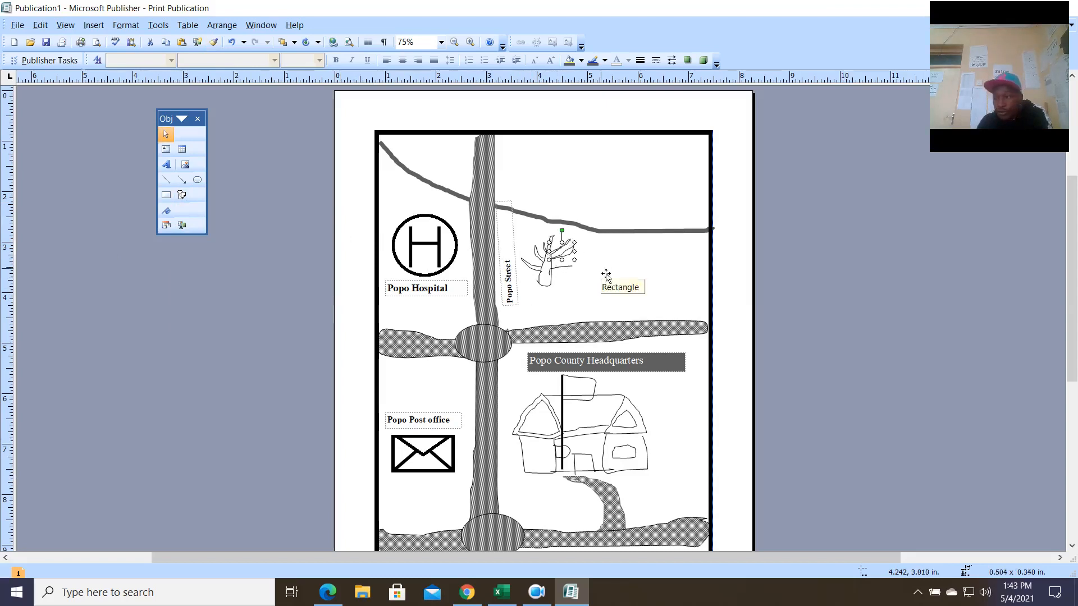
pyautogui.click(582, 281)
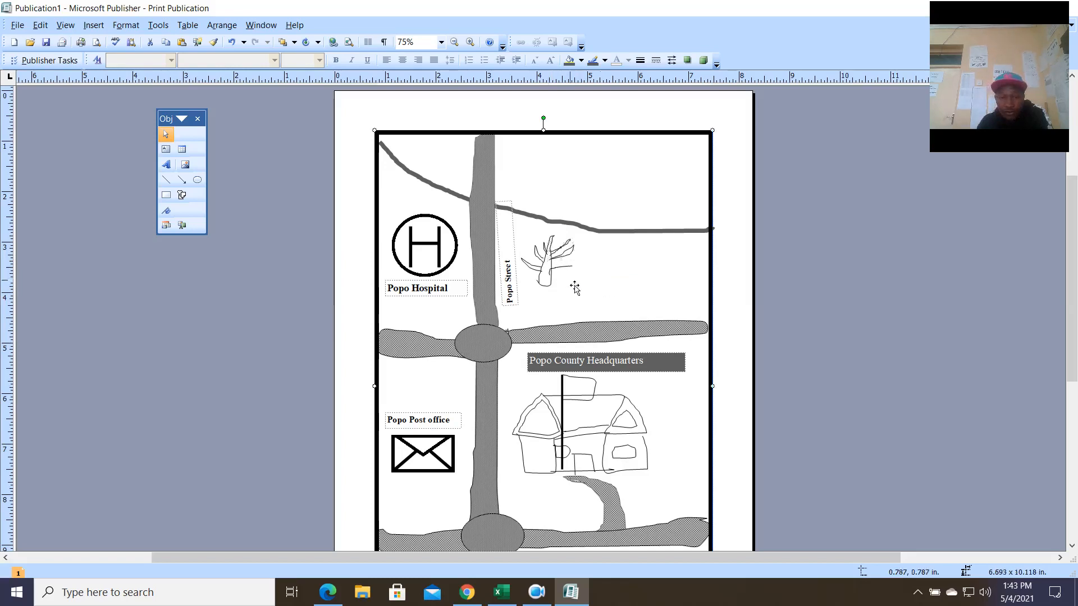
# Move the black map frame off the page to the west and group the tree's branches.
pyautogui.moveTo(606, 146); pyautogui.dragTo(242, 163)
pyautogui.click(586, 247)
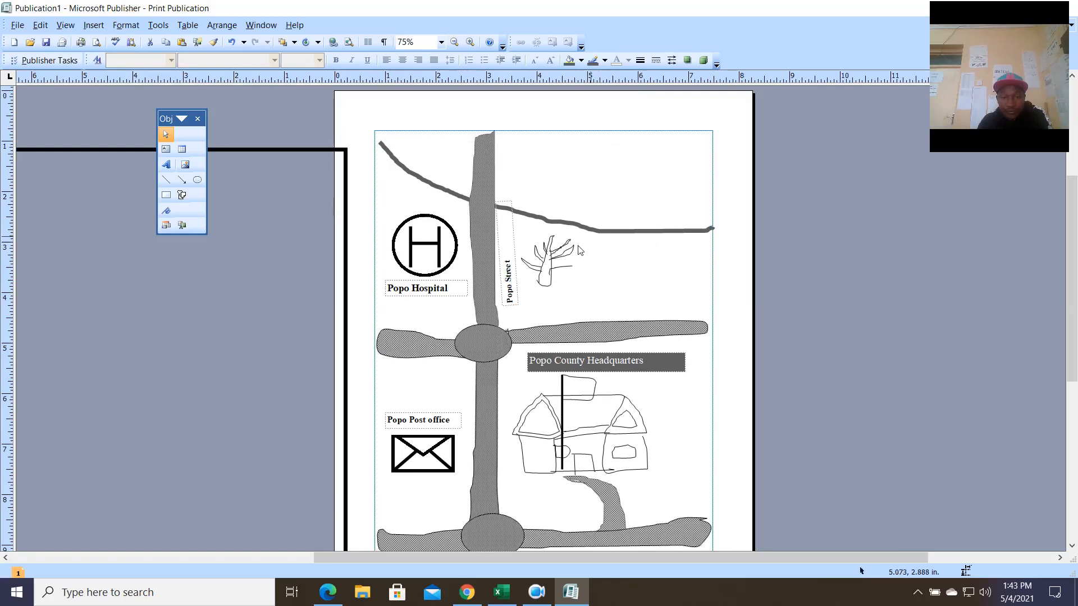
pyautogui.moveTo(529, 290); pyautogui.dragTo(528, 298)
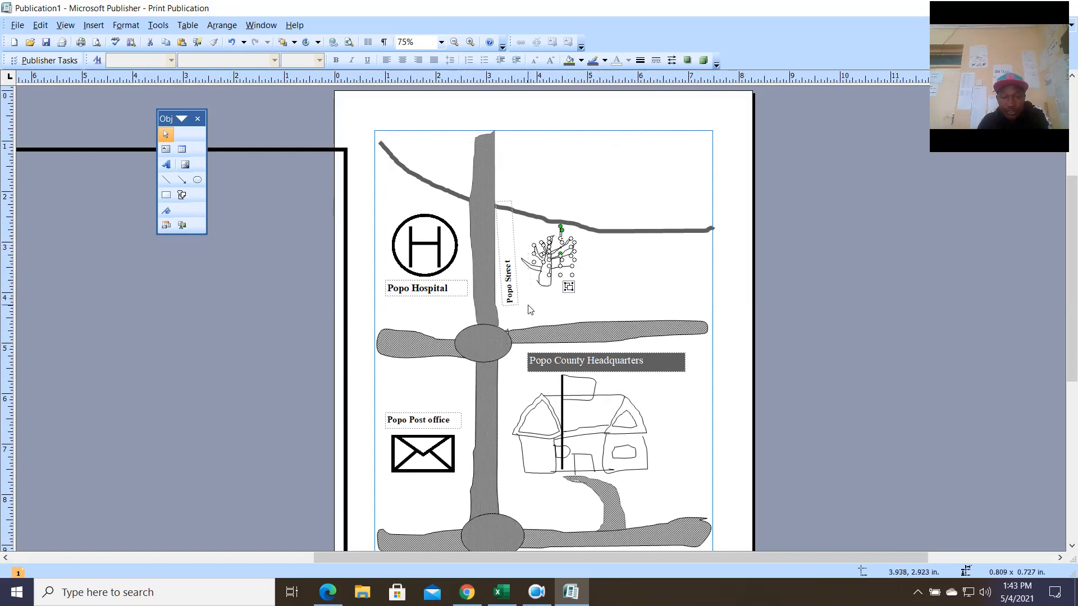
pyautogui.click(568, 287)
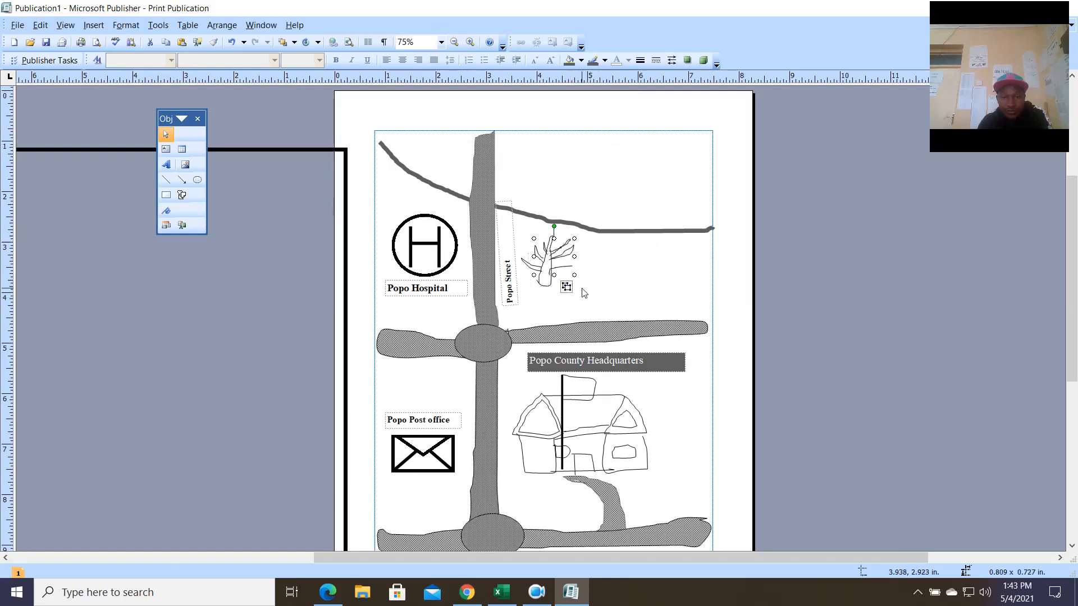
pyautogui.keyDown('shift'); pyautogui.click(532, 272); pyautogui.keyUp('shift')
pyautogui.click(564, 286)
# Group the trunk with all the branches and shift the whole tree slightly southeast.
pyautogui.moveTo(547, 285); pyautogui.dragTo(567, 286)
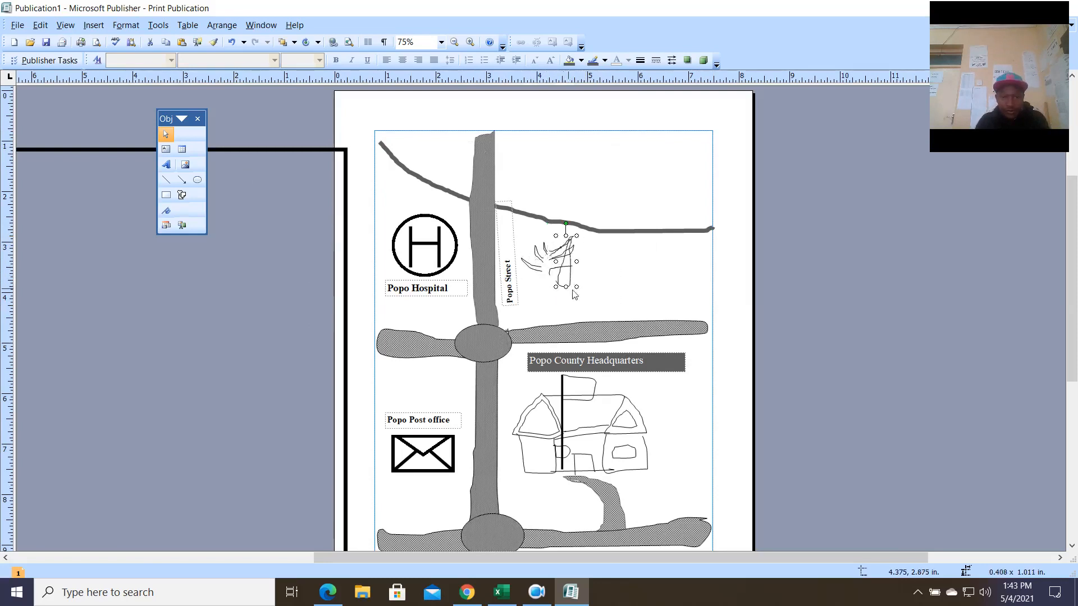
pyautogui.click(232, 42)
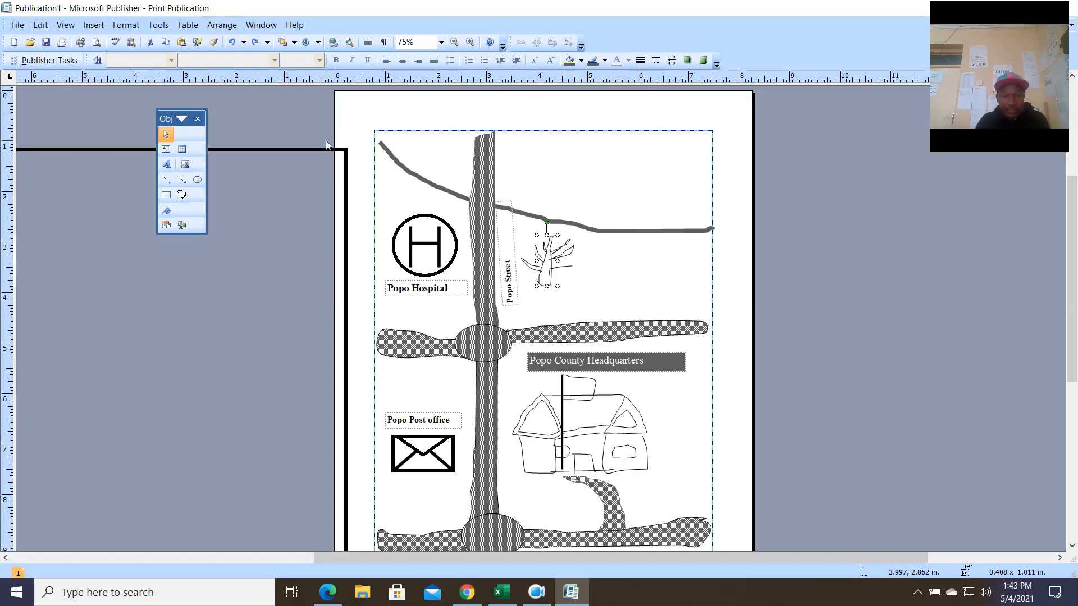
pyautogui.click(579, 241)
pyautogui.moveTo(529, 290); pyautogui.dragTo(519, 301)
pyautogui.click(557, 289)
pyautogui.keyDown('shift'); pyautogui.click(536, 270); pyautogui.keyUp('shift')
pyautogui.click(555, 296)
pyautogui.moveTo(559, 270); pyautogui.dragTo(571, 274)
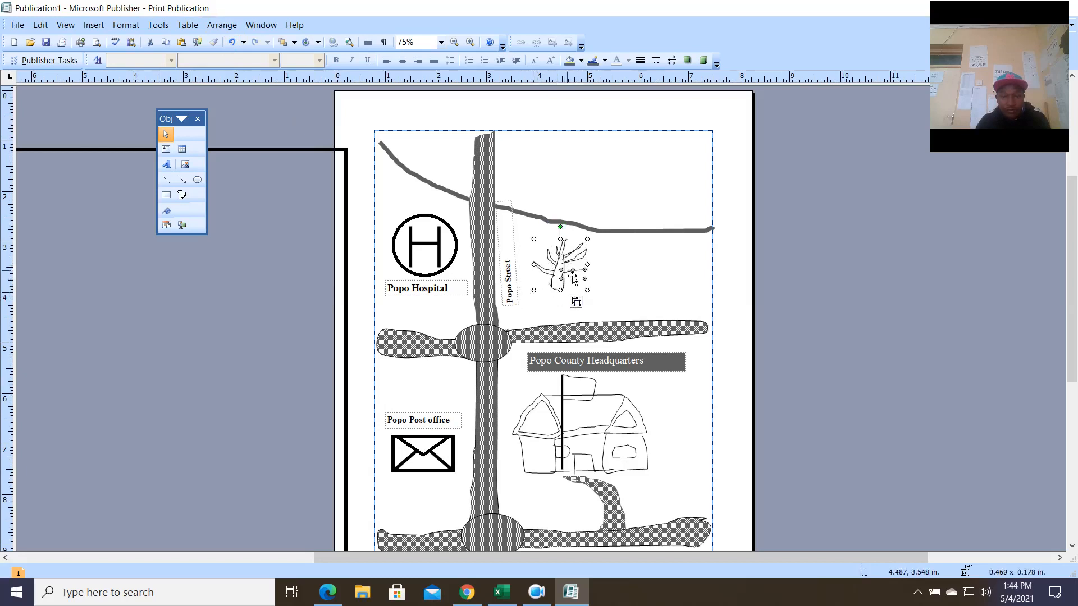
pyautogui.click(601, 284)
pyautogui.click(559, 289)
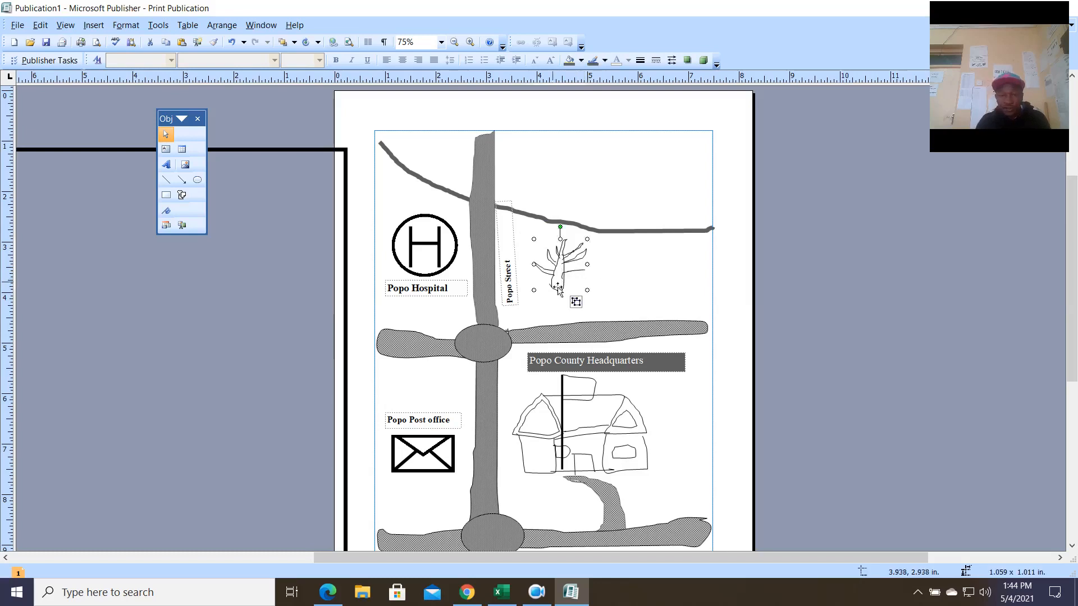
# Scribble a ground line about 0.64 x 0.18 in under the trunk and group it with the tree.
pyautogui.click(182, 195)
pyautogui.moveTo(241, 220)
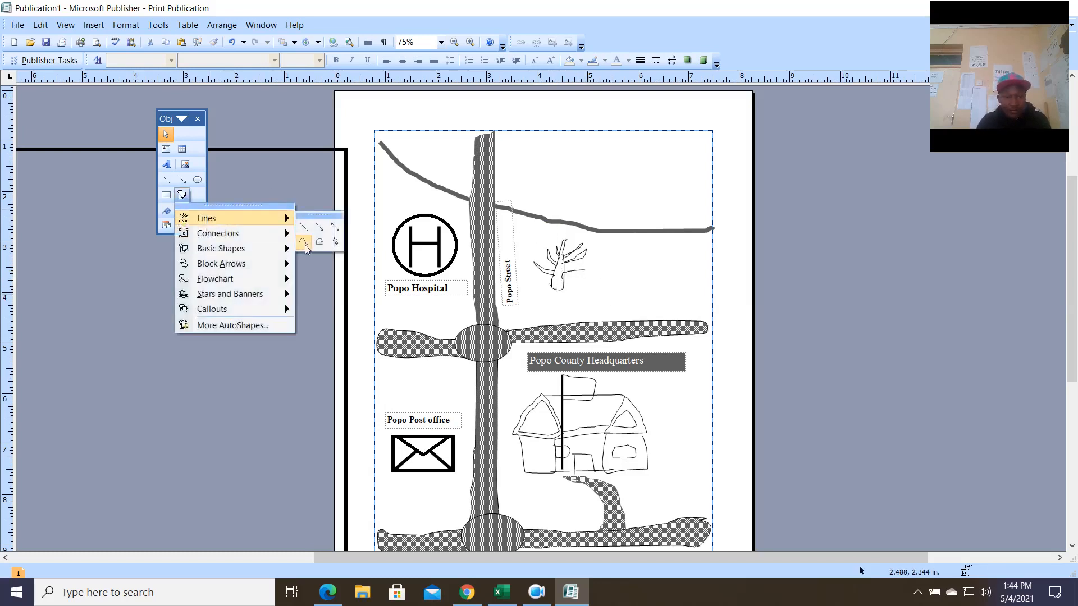
pyautogui.click(336, 242)
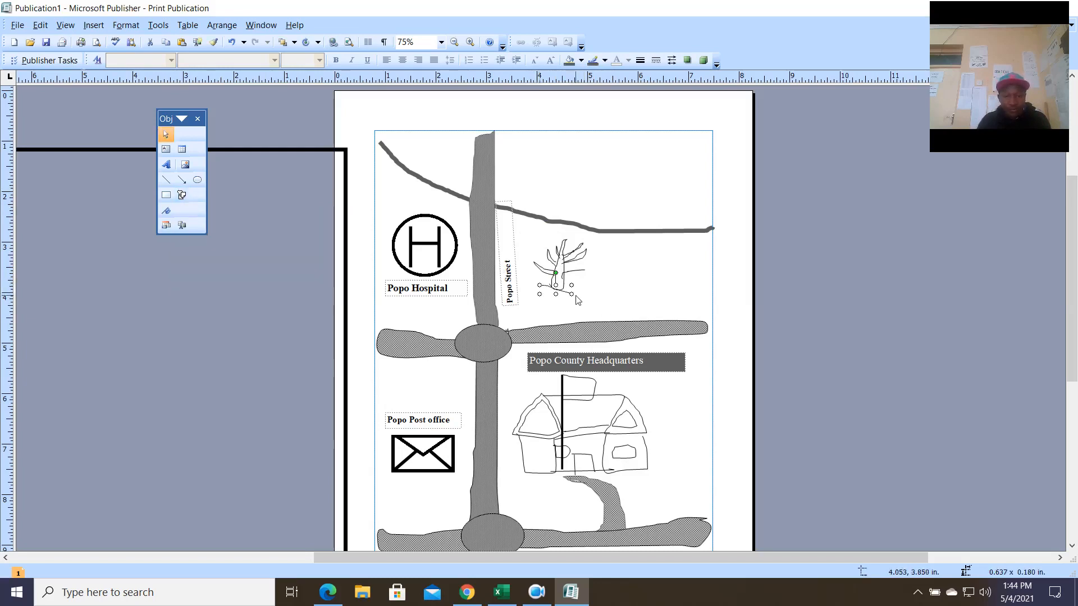
pyautogui.keyDown('shift'); pyautogui.click(569, 290); pyautogui.keyUp('shift')
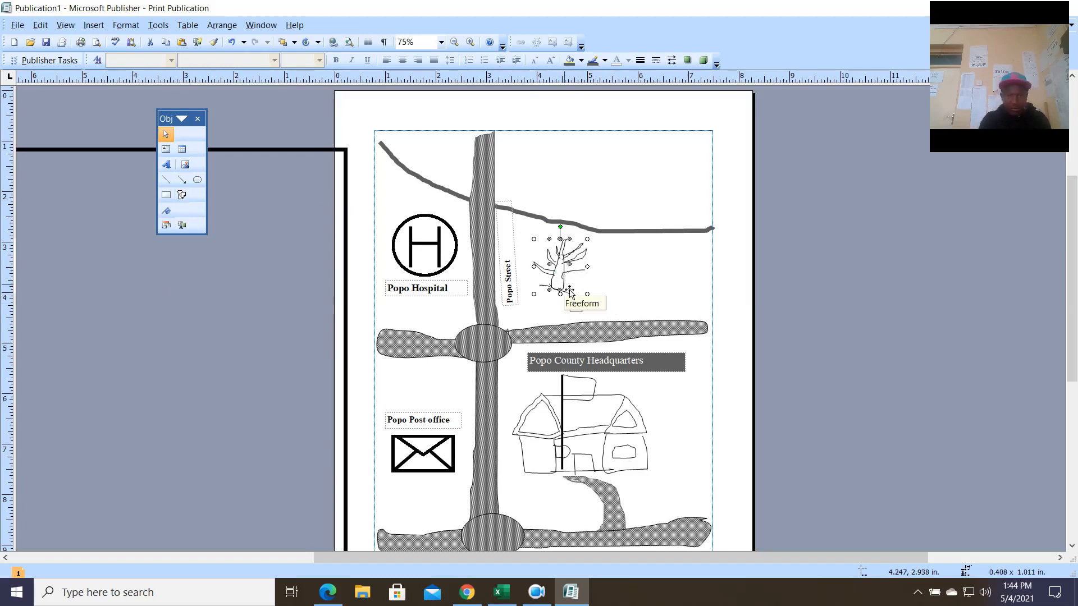
pyautogui.click(587, 284)
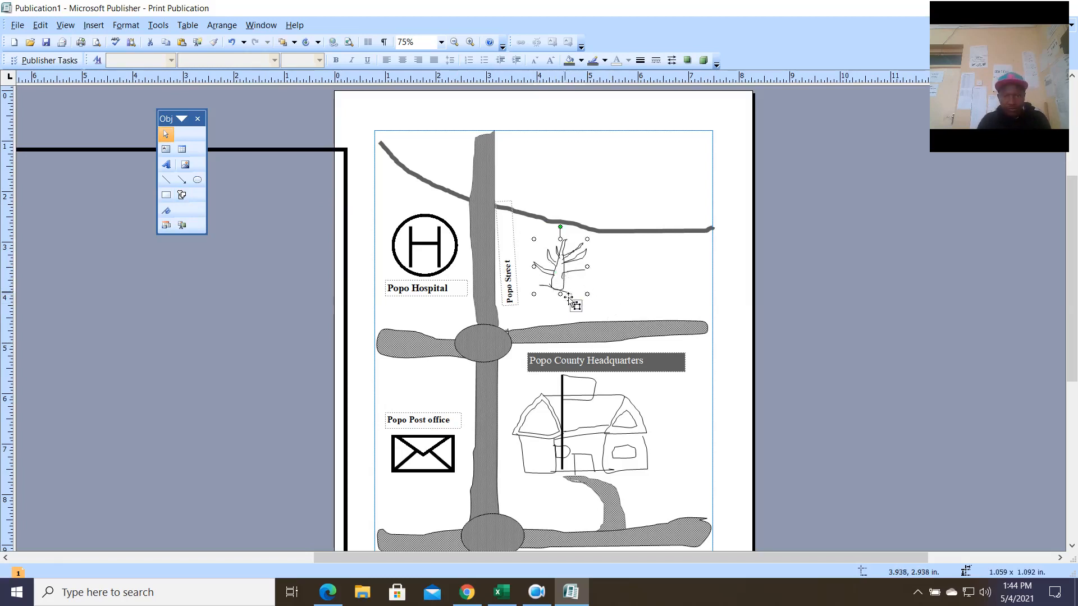
# Shorten the tree to about 0.88 in high and place a pasted copy of it to the southeast.
pyautogui.moveTo(570, 293); pyautogui.dragTo(568, 282)
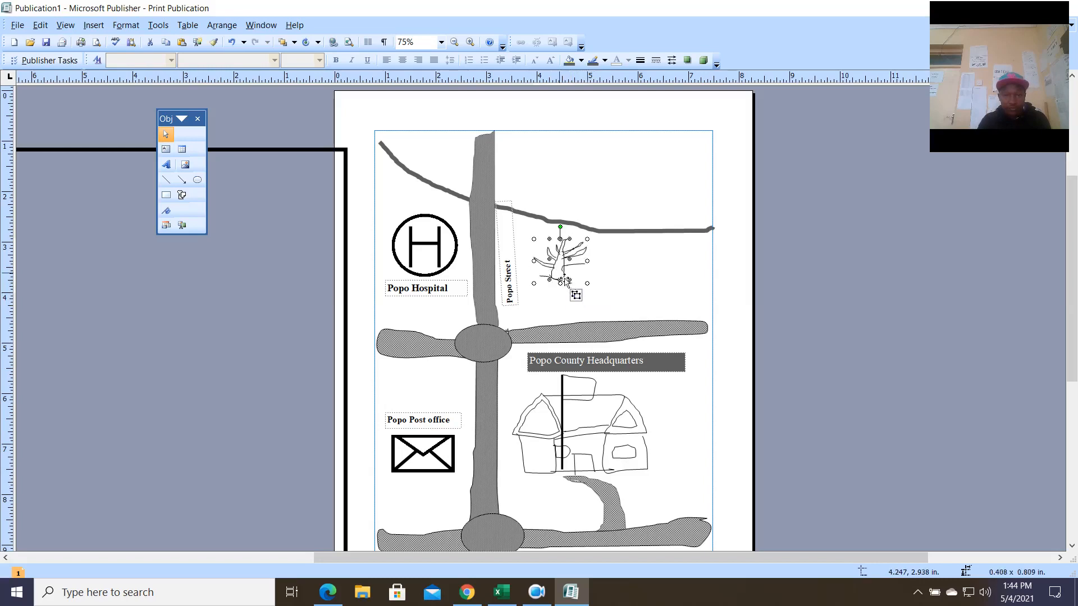
pyautogui.hotkey('ctrl', 'v')
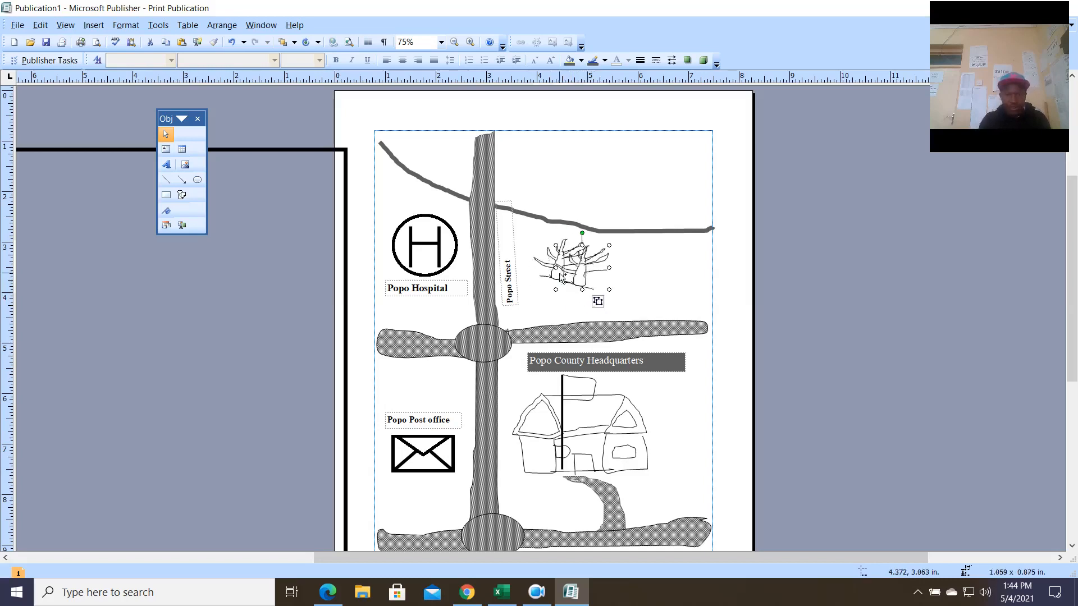
pyautogui.moveTo(592, 275); pyautogui.dragTo(634, 290)
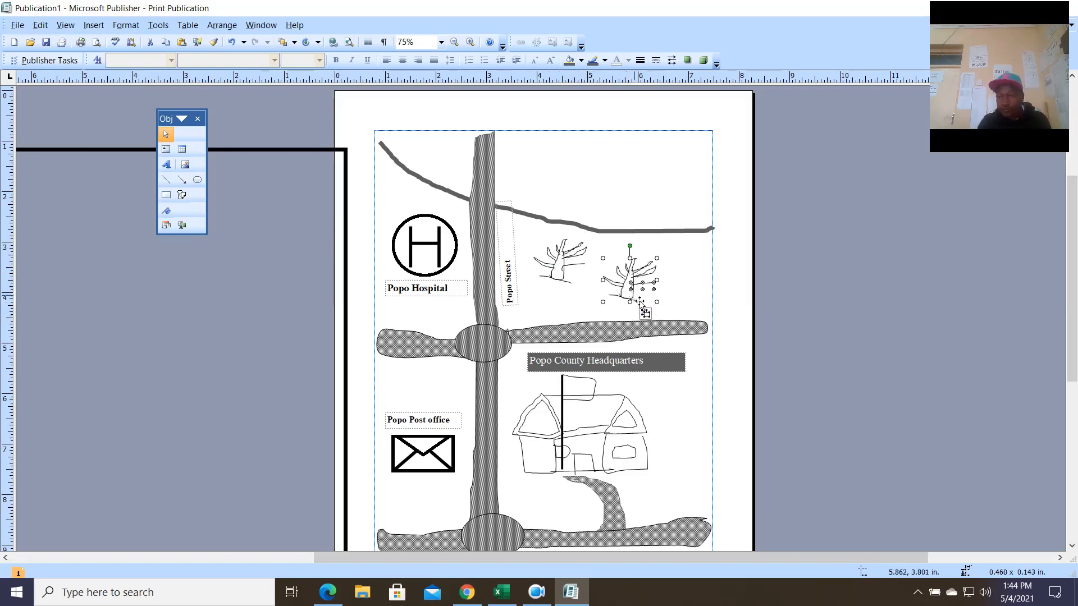
# Apply a thicker line style to the outlines of both trees.
pyautogui.click(639, 60)
pyautogui.click(701, 169)
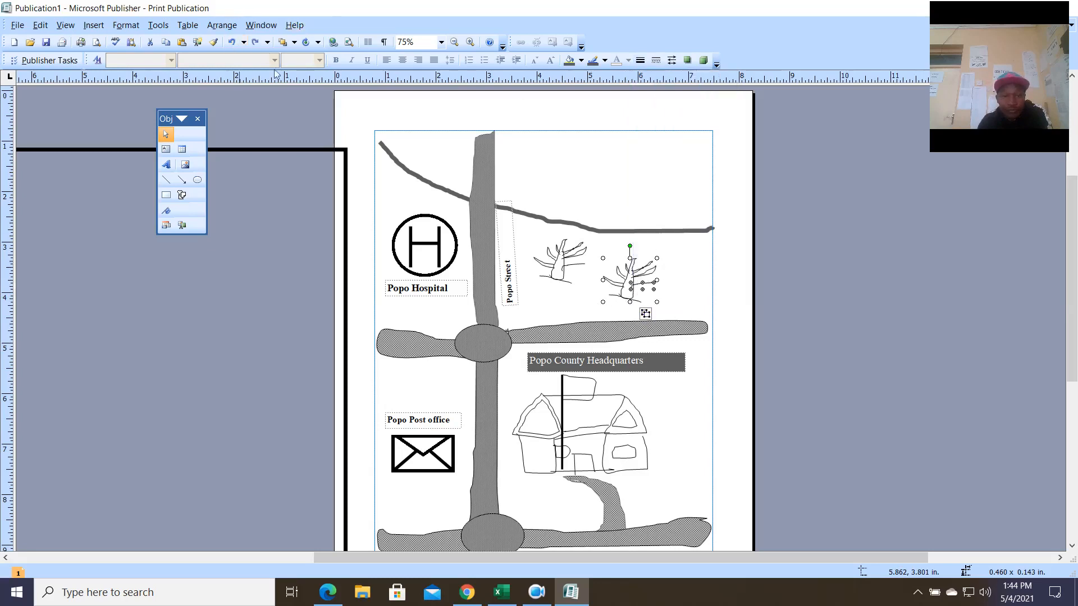
pyautogui.click(646, 316)
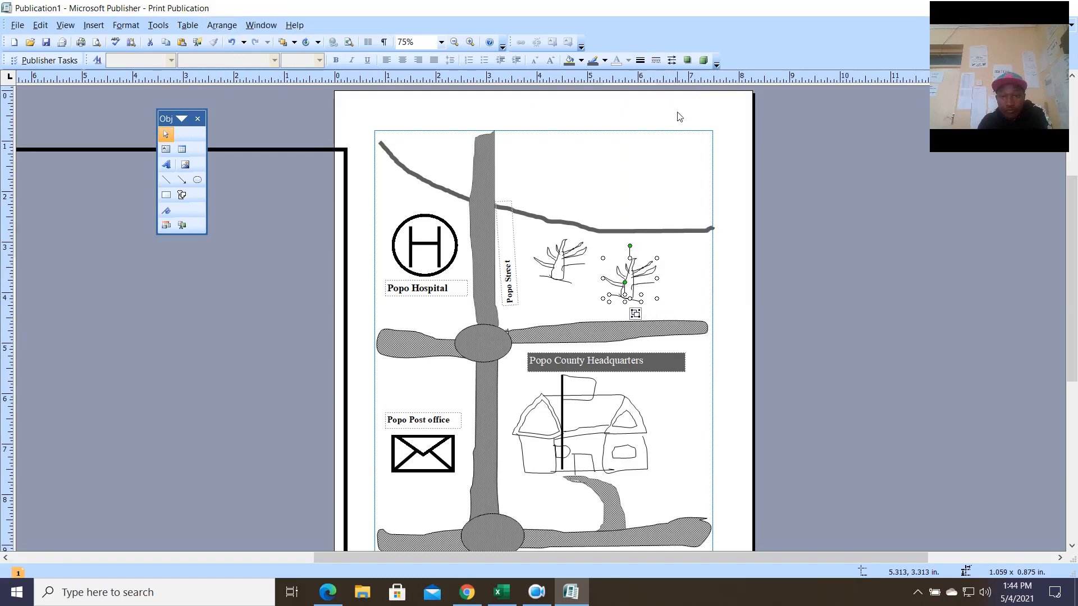
pyautogui.click(639, 61)
pyautogui.click(702, 171)
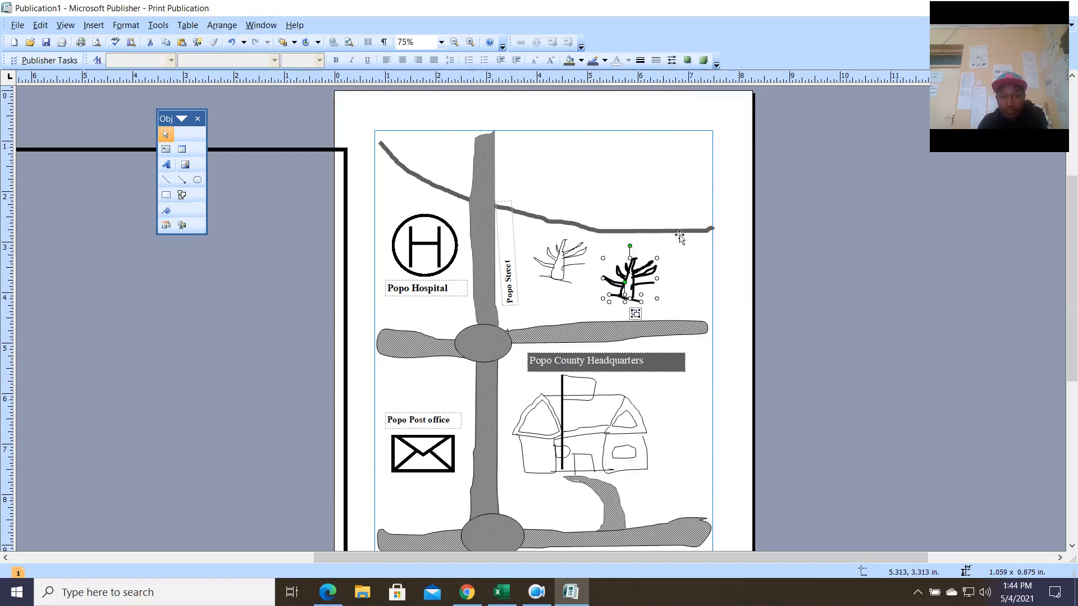
pyautogui.click(584, 278)
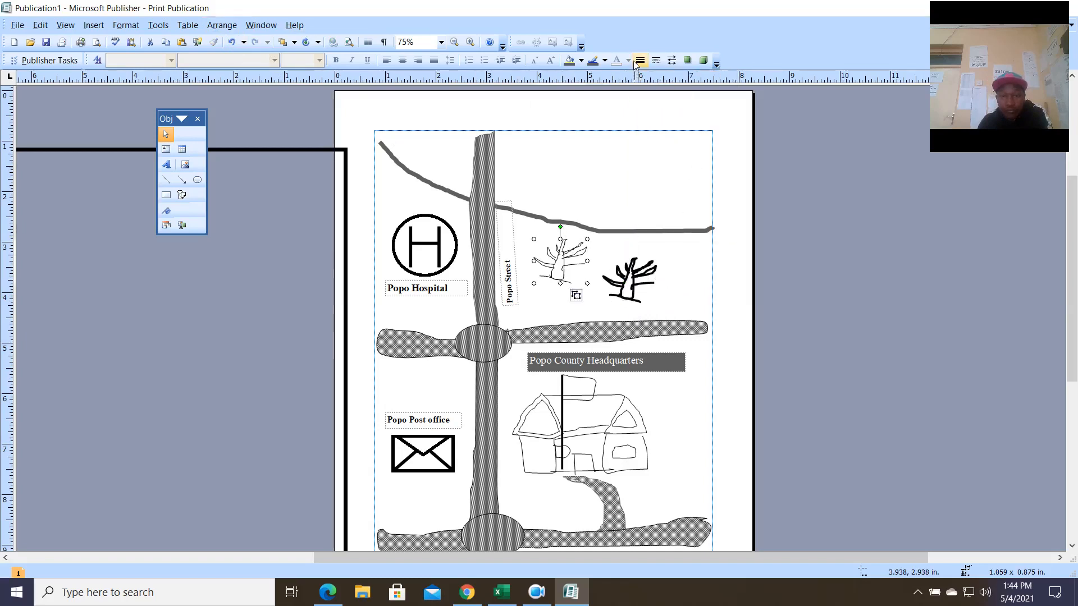
pyautogui.click(640, 60)
pyautogui.click(702, 161)
pyautogui.click(685, 273)
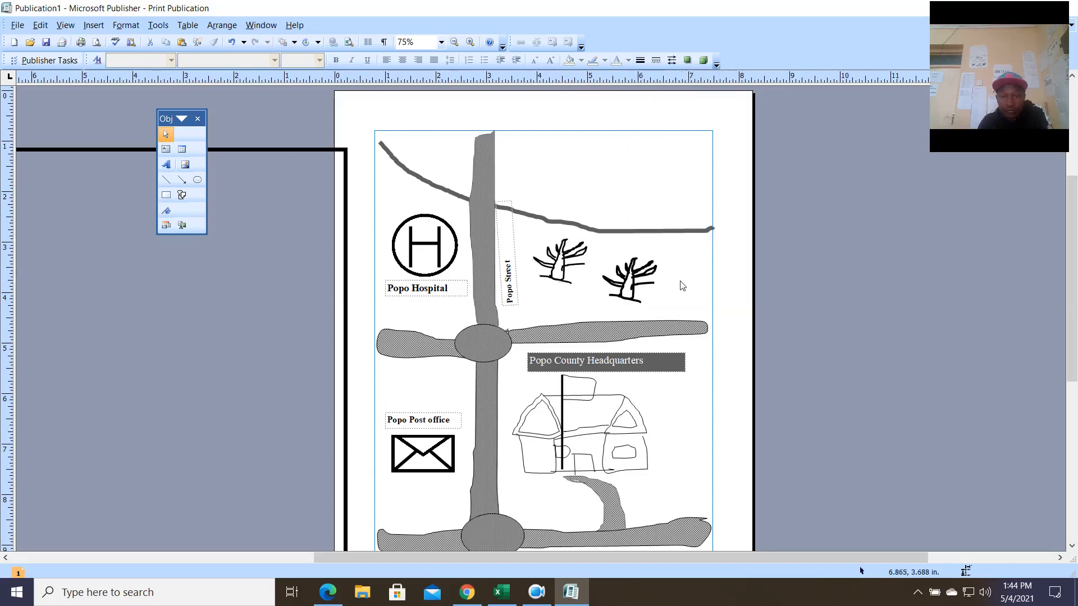
# Undo the stray move of the east tree's ground line and group the line with the tree.
pyautogui.click(644, 298)
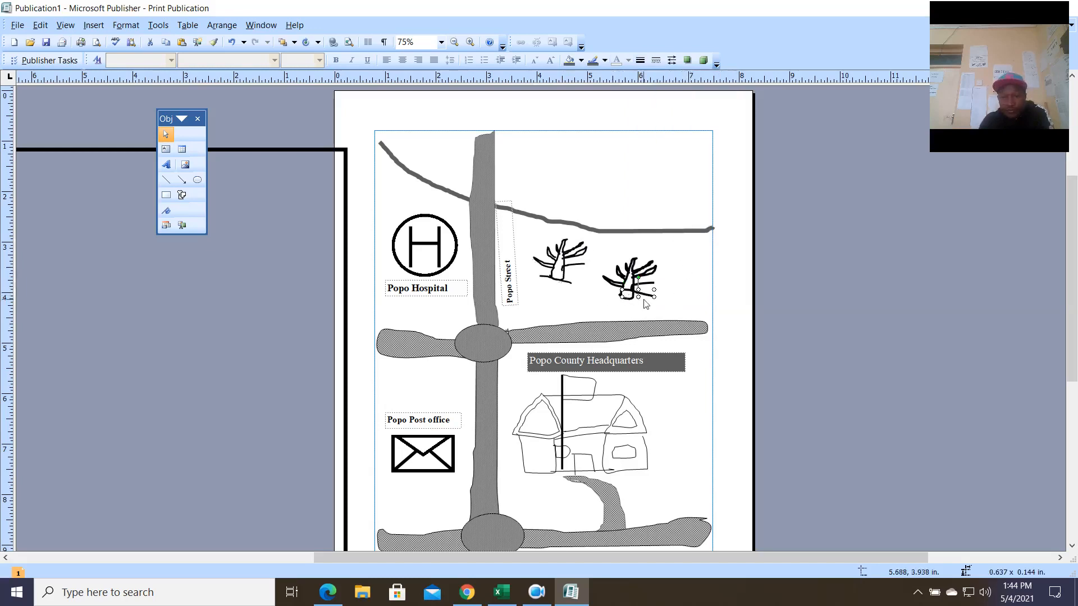
pyautogui.click(244, 43)
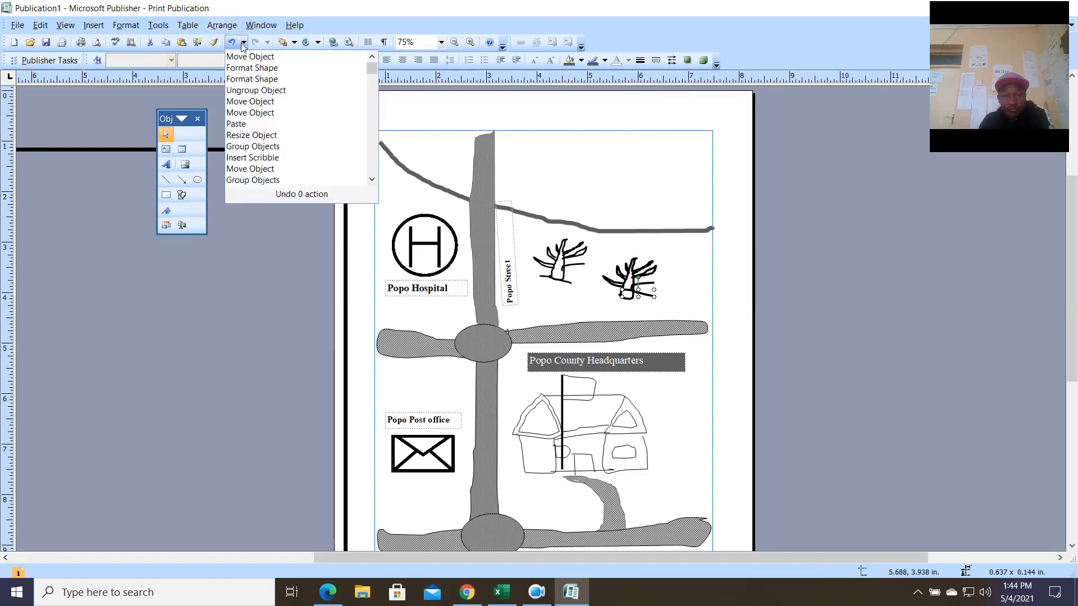
pyautogui.click(331, 121)
pyautogui.click(231, 42)
pyautogui.keyDown('shift'); pyautogui.click(635, 284); pyautogui.keyUp('shift')
pyautogui.click(638, 314)
# Resize the east tree to about 1.06 x 0.69 in and the west tree to about 0.88 x 0.63 in, and shift both slightly east.
pyautogui.click(567, 284)
pyautogui.click(661, 282)
pyautogui.moveTo(632, 285); pyautogui.dragTo(637, 268)
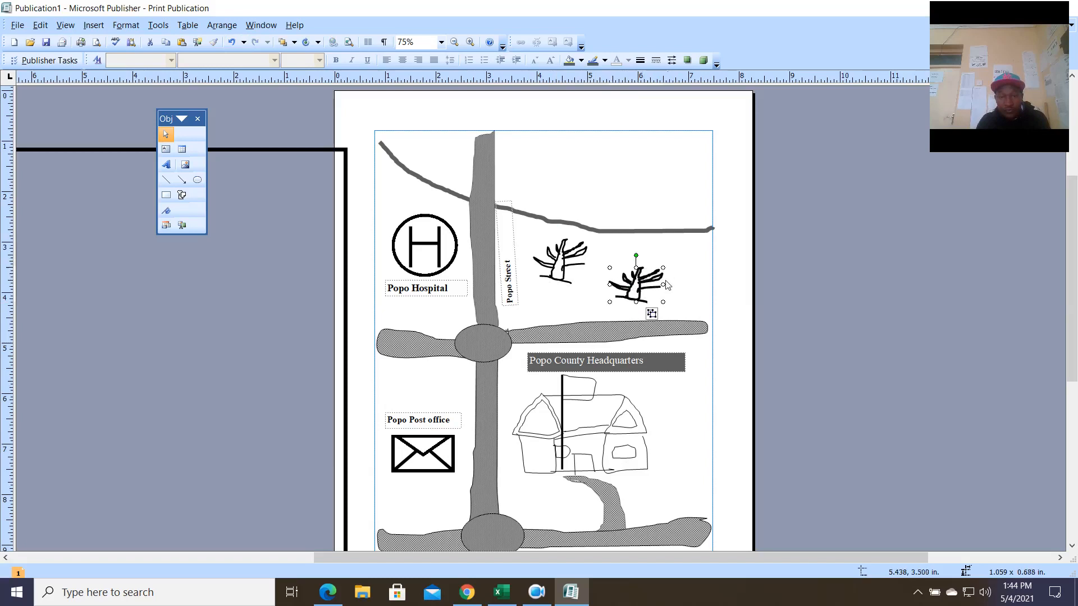
pyautogui.click(556, 261)
pyautogui.moveTo(588, 238); pyautogui.dragTo(579, 251)
pyautogui.click(603, 261)
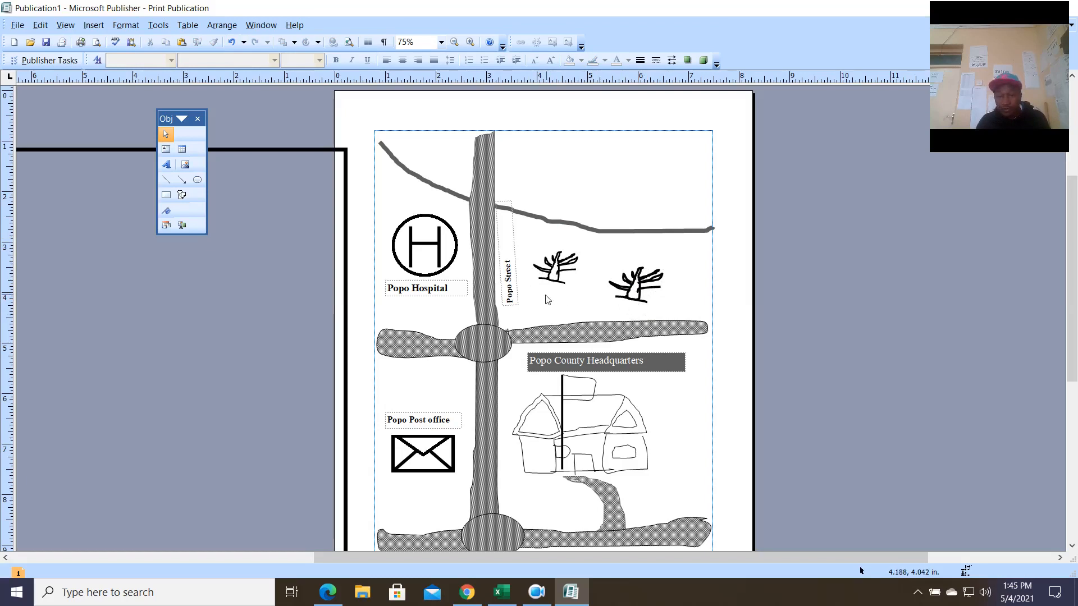
pyautogui.moveTo(629, 297); pyautogui.dragTo(644, 298)
pyautogui.moveTo(560, 280); pyautogui.dragTo(573, 277)
# Add a text box about 1.31 x 0.31 in under the west tree reading "Public Park" in bold, enlarged text.
pyautogui.click(166, 148)
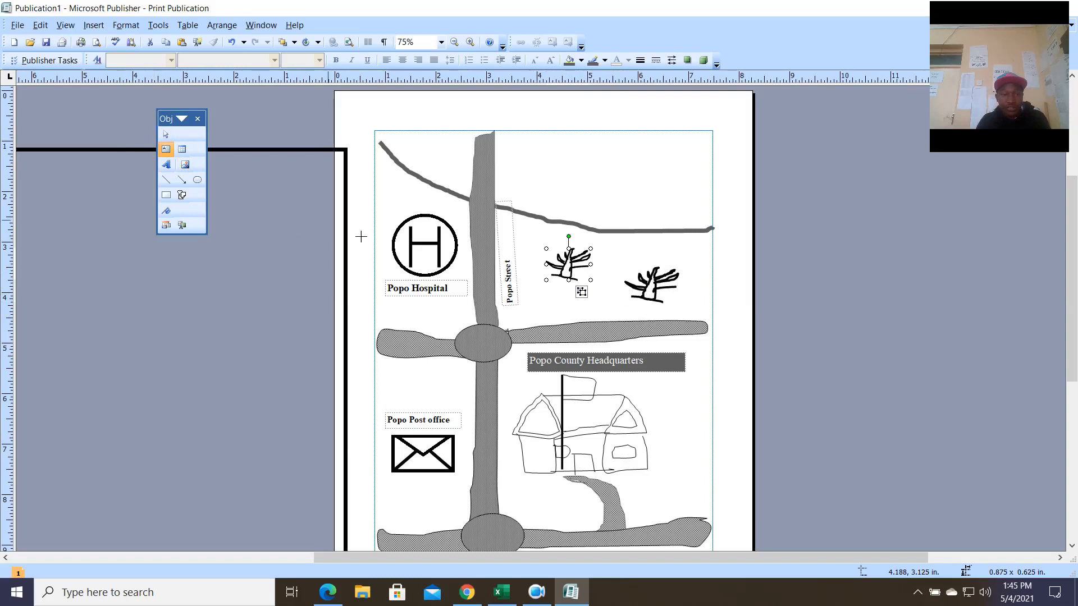
pyautogui.moveTo(539, 286); pyautogui.dragTo(608, 304)
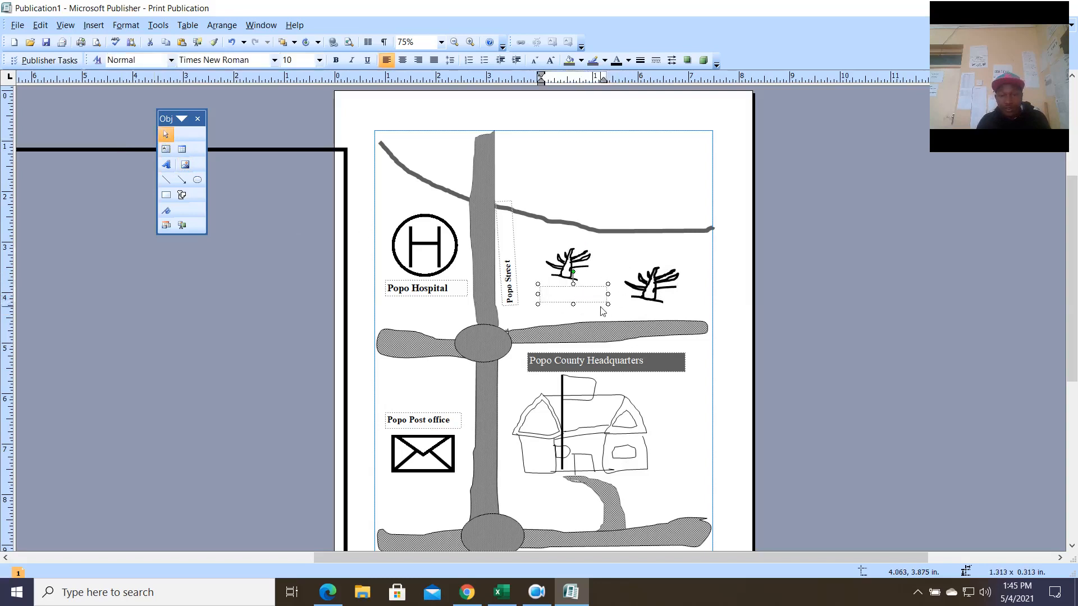
pyautogui.write('Public Park')
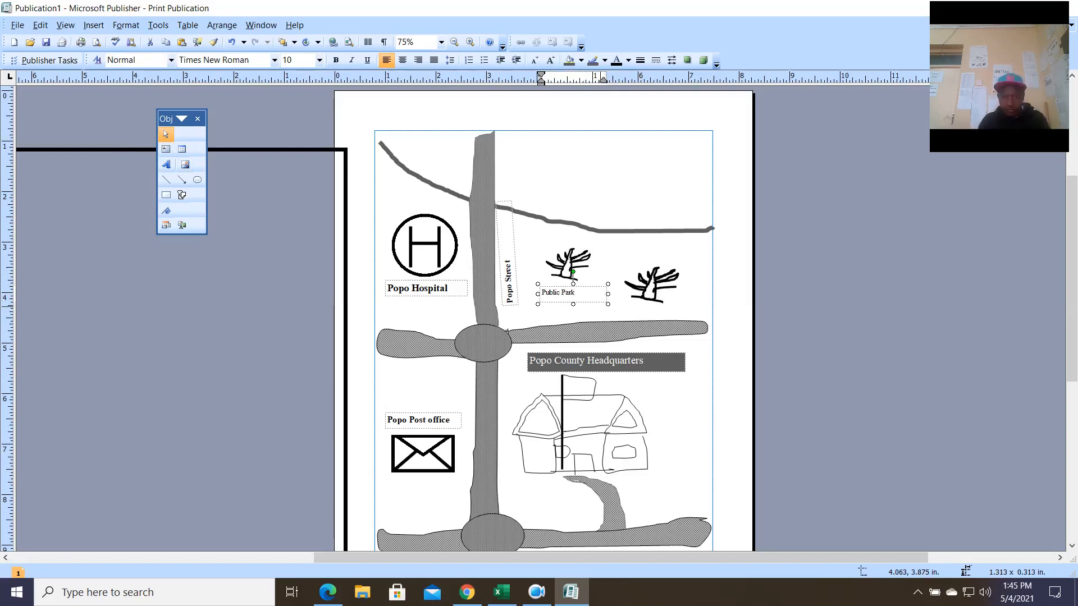
pyautogui.moveTo(591, 301); pyautogui.dragTo(523, 297)
pyautogui.hotkey('ctrl', 'b')
pyautogui.hotkey('ctrl', 'shift', '.')
# Add a bold, enlarged "First Street" label in a text box about 1.44 x 0.25 in and position it just under the east tree.
pyautogui.click(165, 148)
pyautogui.moveTo(620, 297)
pyautogui.mouseDown()
pyautogui.moveTo(697, 320)
pyautogui.moveTo(660, 309)
pyautogui.mouseUp()
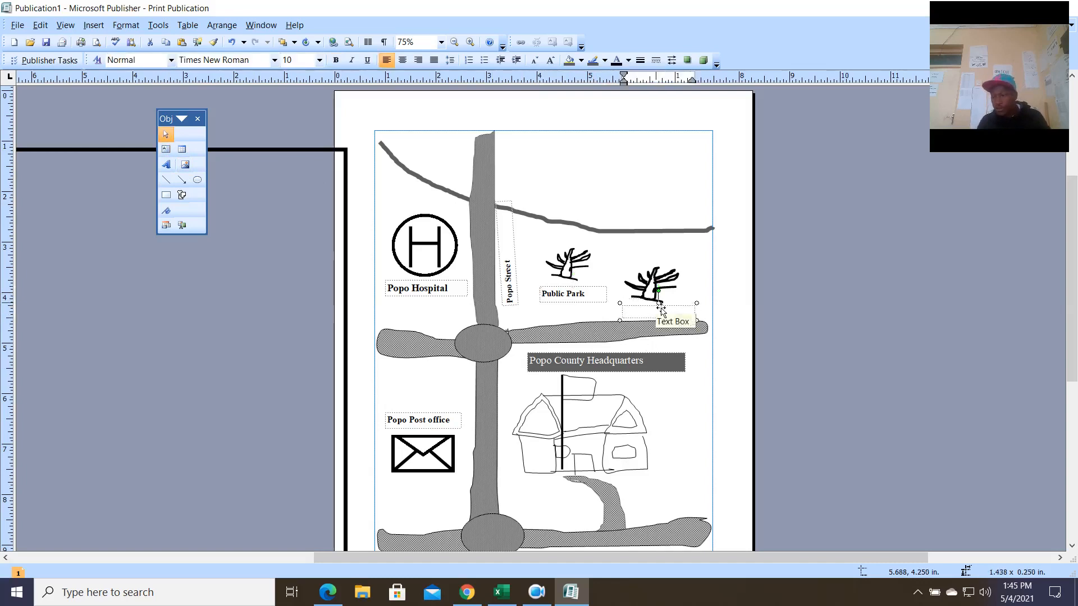
pyautogui.write('P')
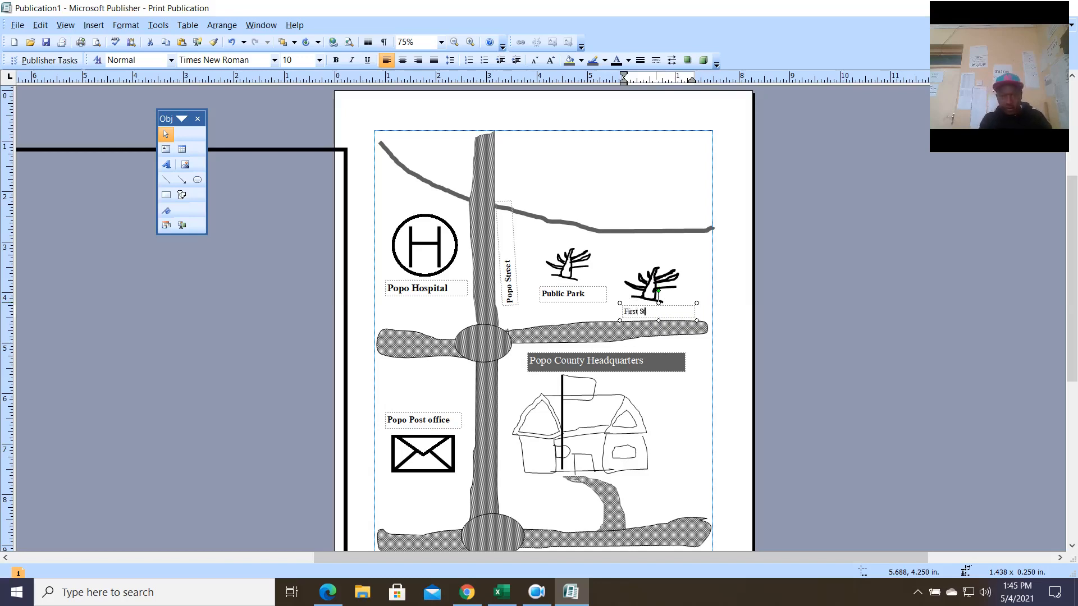
pyautogui.moveTo(676, 319); pyautogui.dragTo(620, 319)
pyautogui.hotkey('ctrl', 'b')
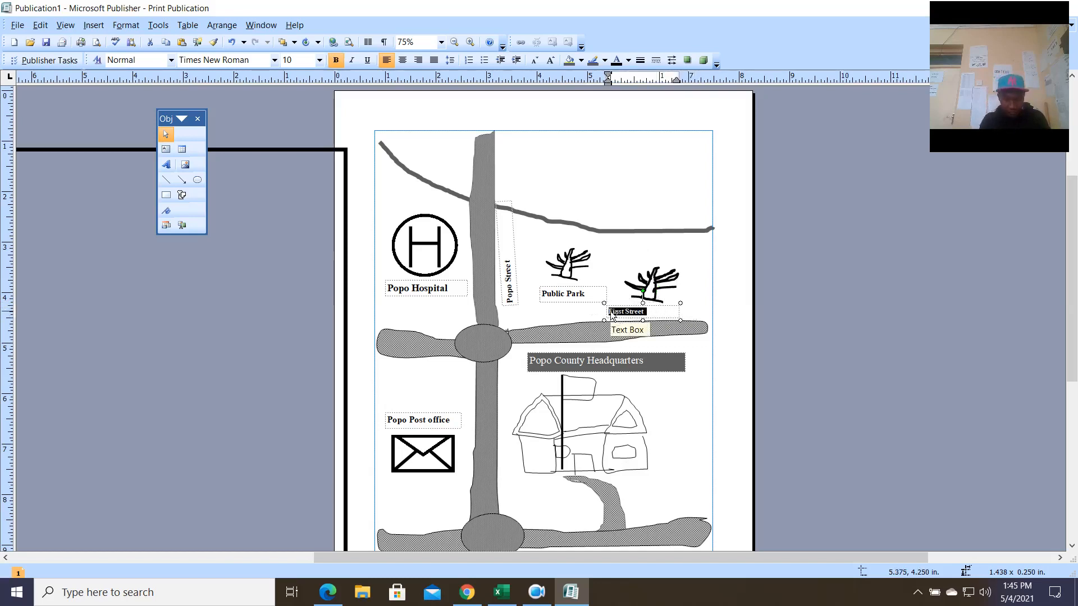
pyautogui.hotkey('ctrl', ']')
pyautogui.hotkey('ctrl', ']')
pyautogui.hotkey('ctrl', ']')
pyautogui.press('Escape')
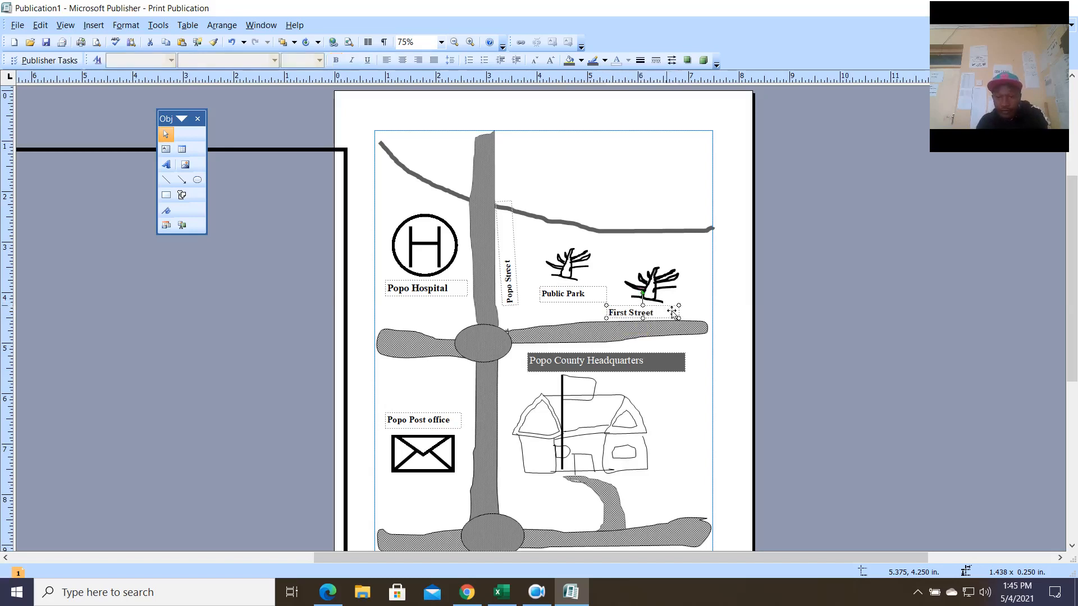
pyautogui.moveTo(679, 309); pyautogui.dragTo(696, 302)
pyautogui.click(691, 297)
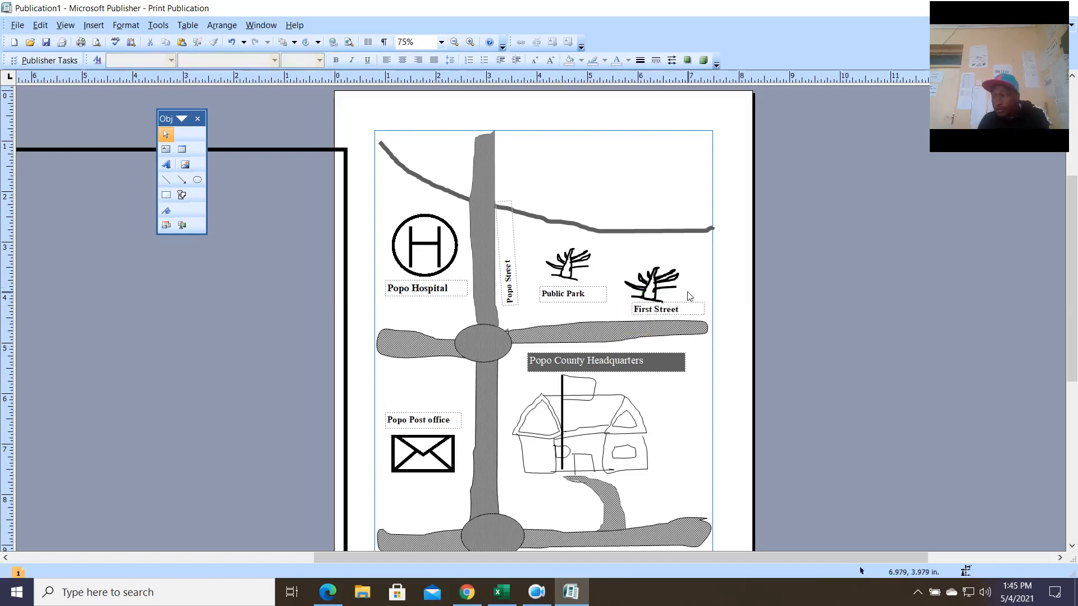
# Enlarge the "Popo Street" label's text to 14 pt.
pyautogui.click(519, 304)
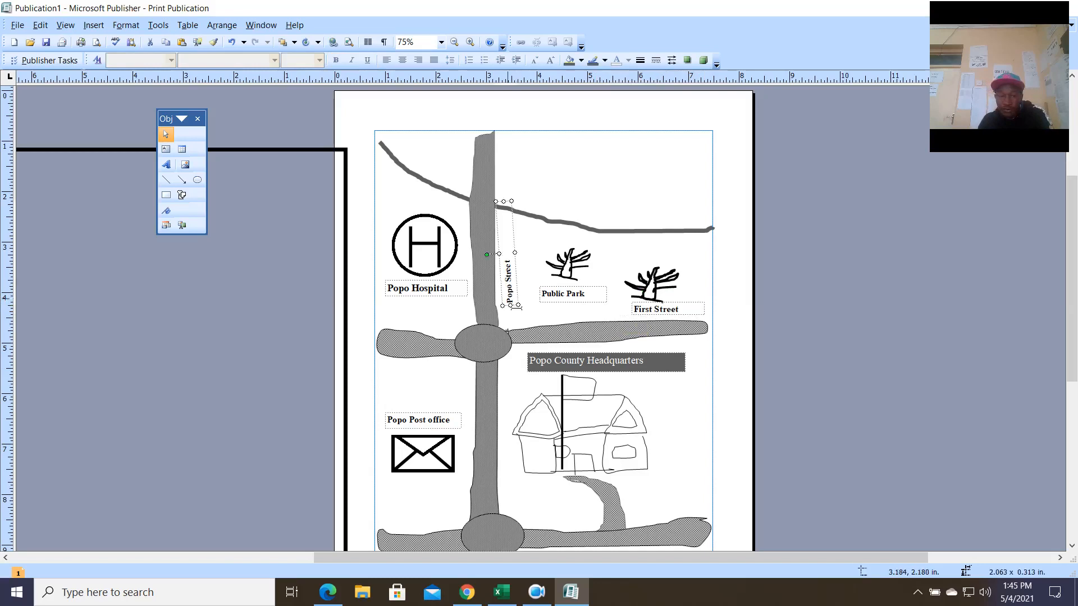
pyautogui.moveTo(517, 270); pyautogui.dragTo(511, 309)
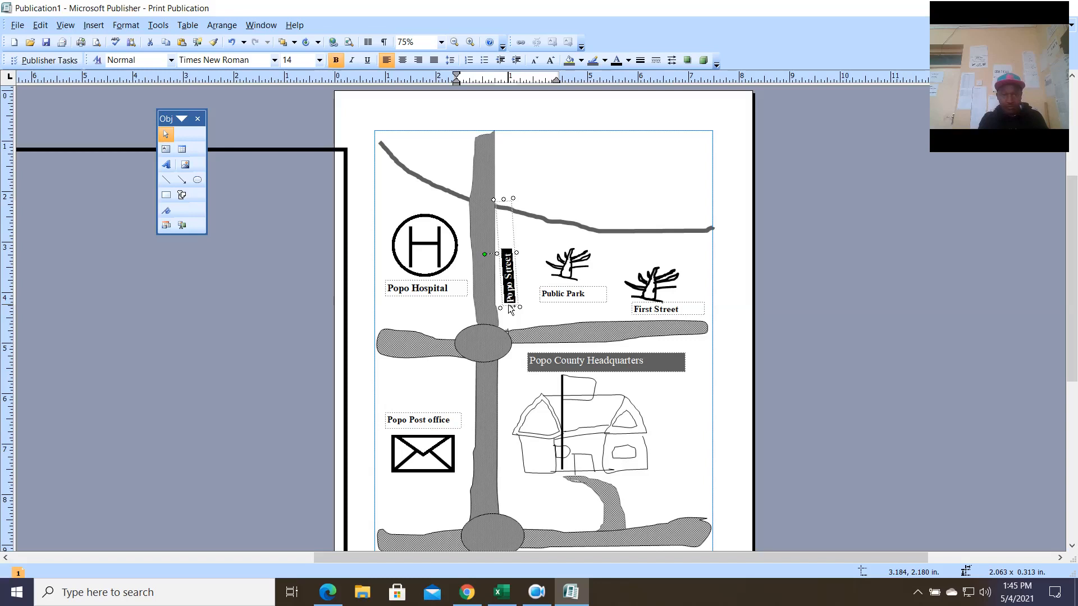
pyautogui.click(614, 205)
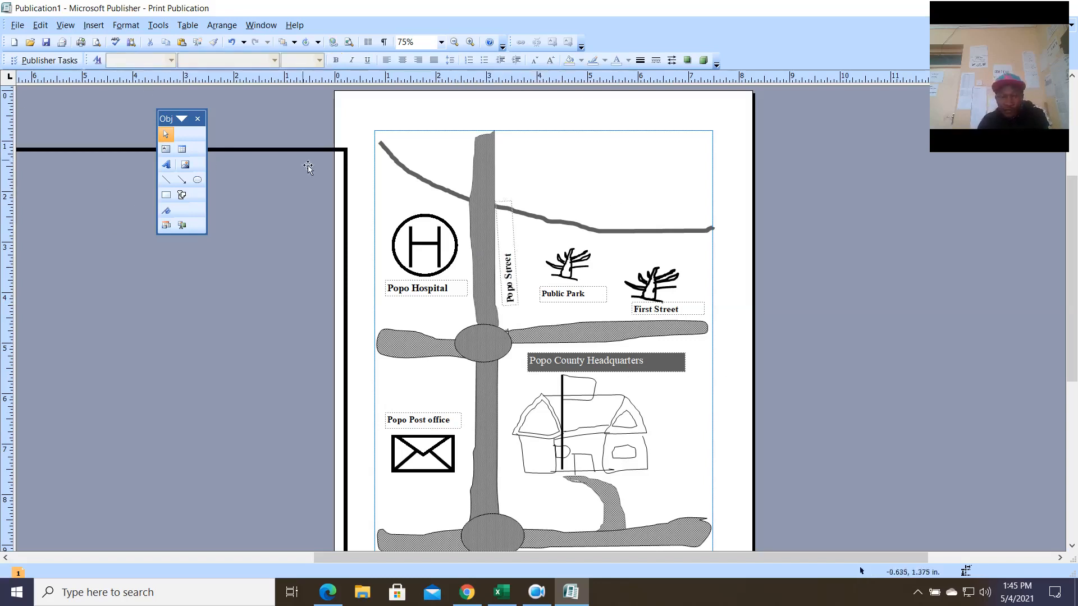
# Add a bold 12 pt "River Popo" label under the river's west end and rotate it to follow the river.
pyautogui.click(165, 149)
pyautogui.moveTo(373, 171); pyautogui.dragTo(431, 193)
pyautogui.write('Popo')
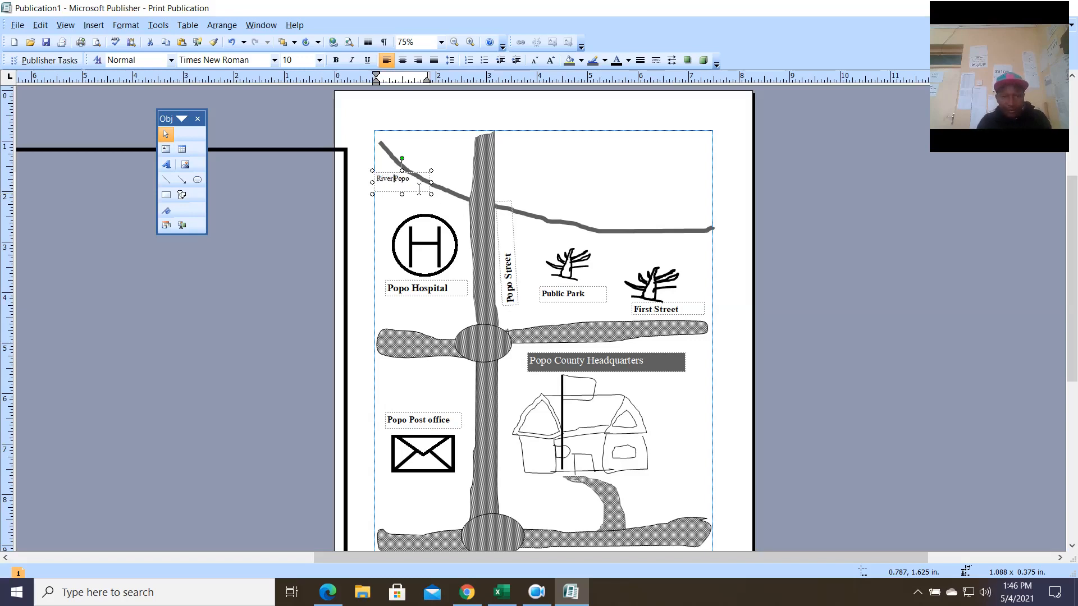
pyautogui.hotkey('ctrl', 'a')
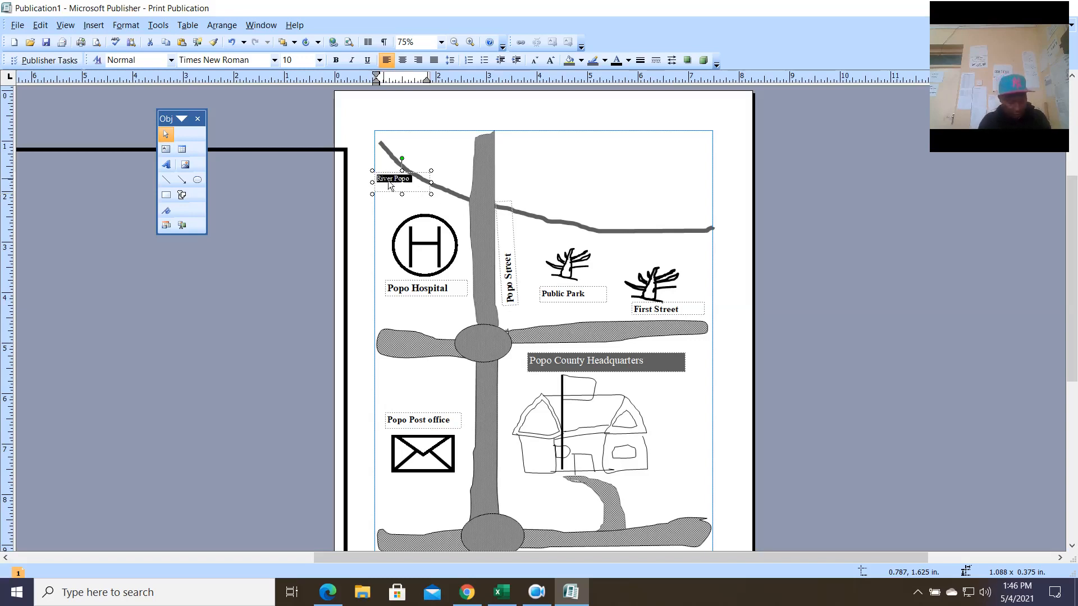
pyautogui.hotkey('ctrl', 'b')
pyautogui.hotkey('ctrl', ']')
pyautogui.hotkey('ctrl', ']')
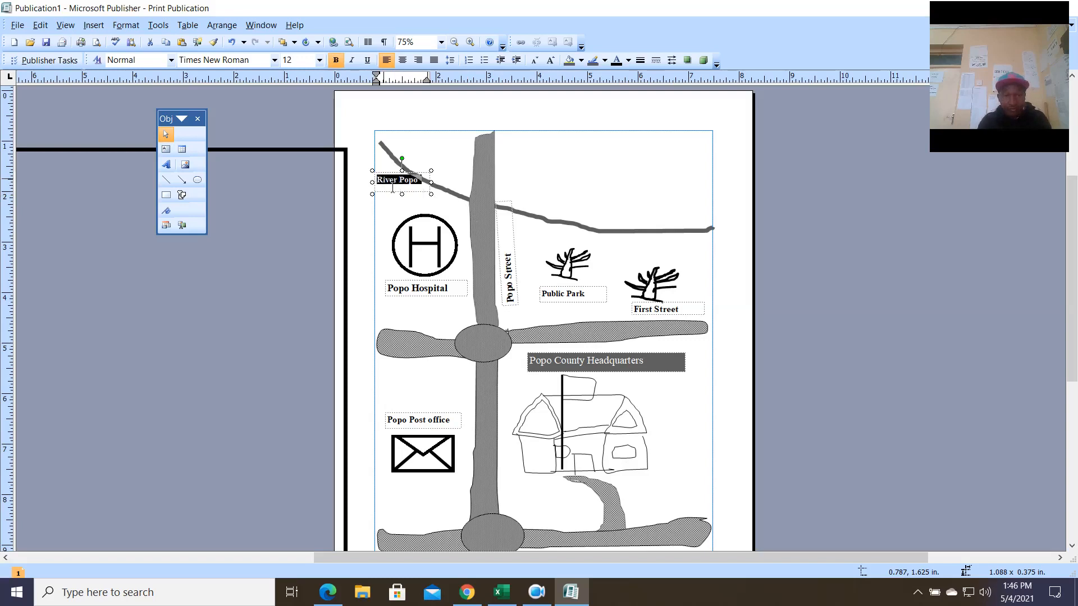
pyautogui.moveTo(401, 159); pyautogui.dragTo(417, 175)
pyautogui.click(446, 177)
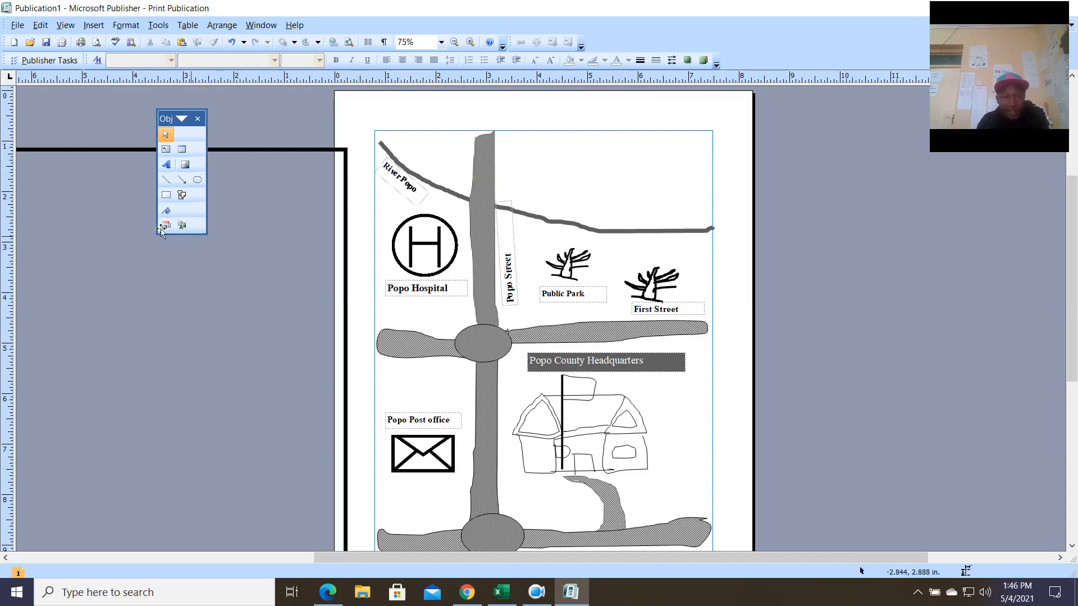
# Draw a thin rectangle about 2.5 x 0.125 in north of the river's east part and undo the stray tree paste.
pyautogui.click(167, 195)
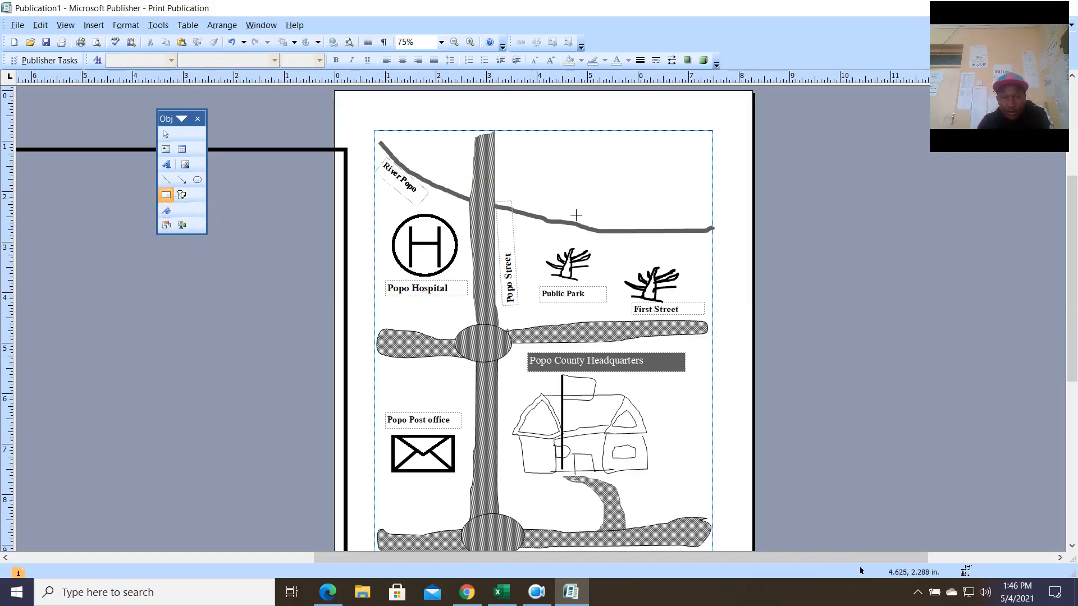
pyautogui.moveTo(561, 186); pyautogui.dragTo(689, 192)
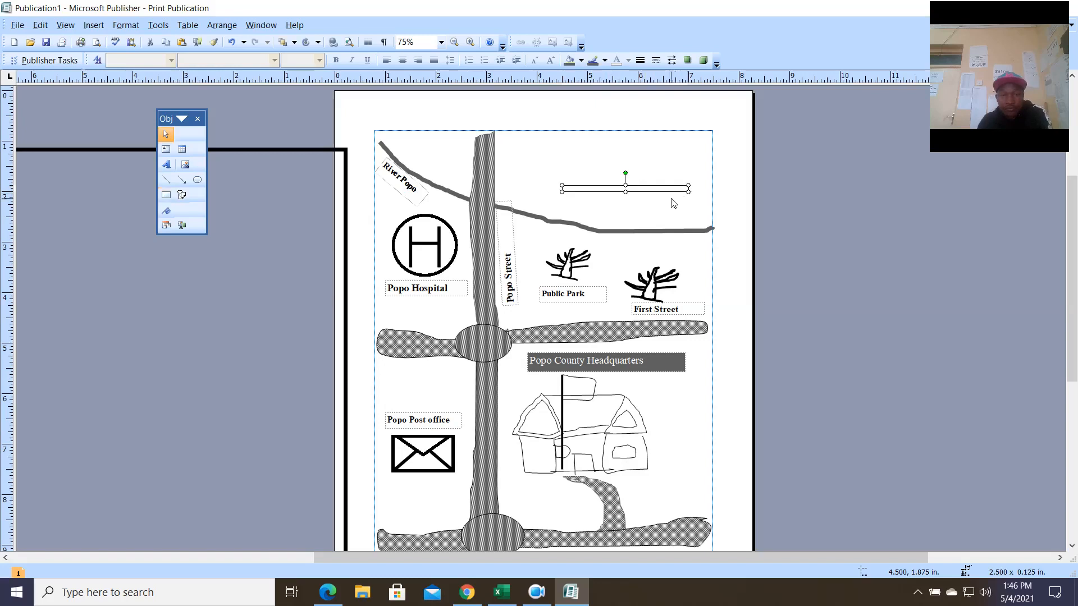
pyautogui.hotkey('ctrl', 'v')
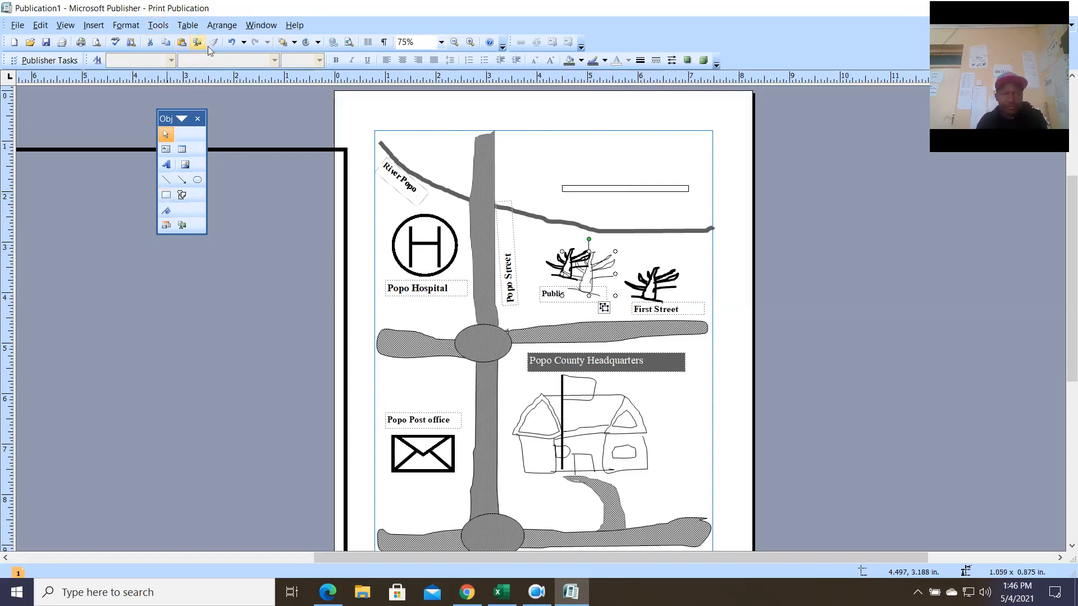
pyautogui.click(231, 42)
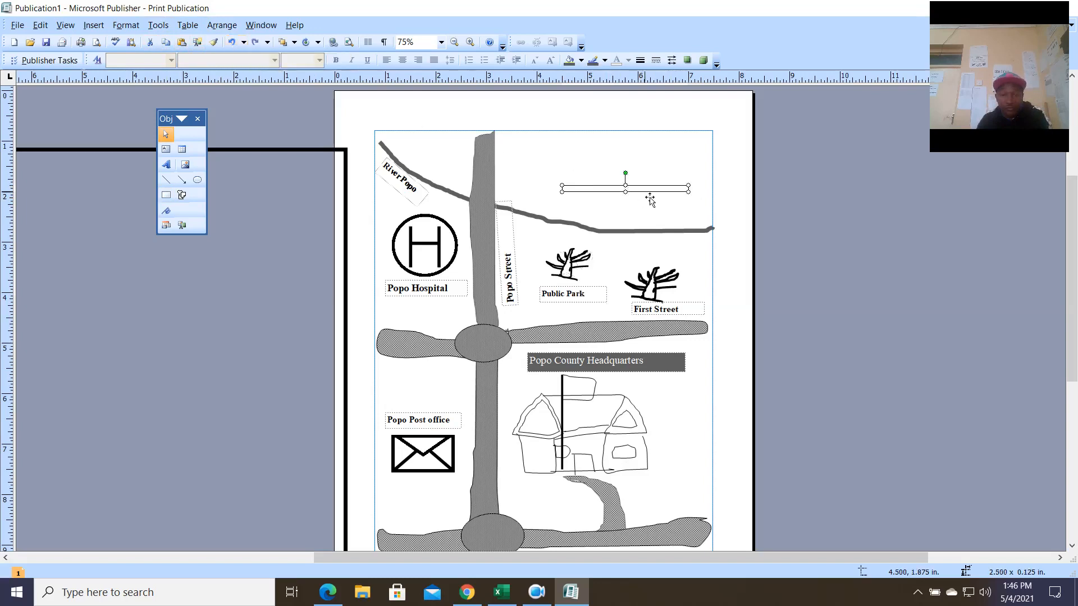
# Stack a rectangle about 2.0 x 0.125 in and another about 1.56 x 0.5 in on top of the thin rectangle.
pyautogui.click(166, 196)
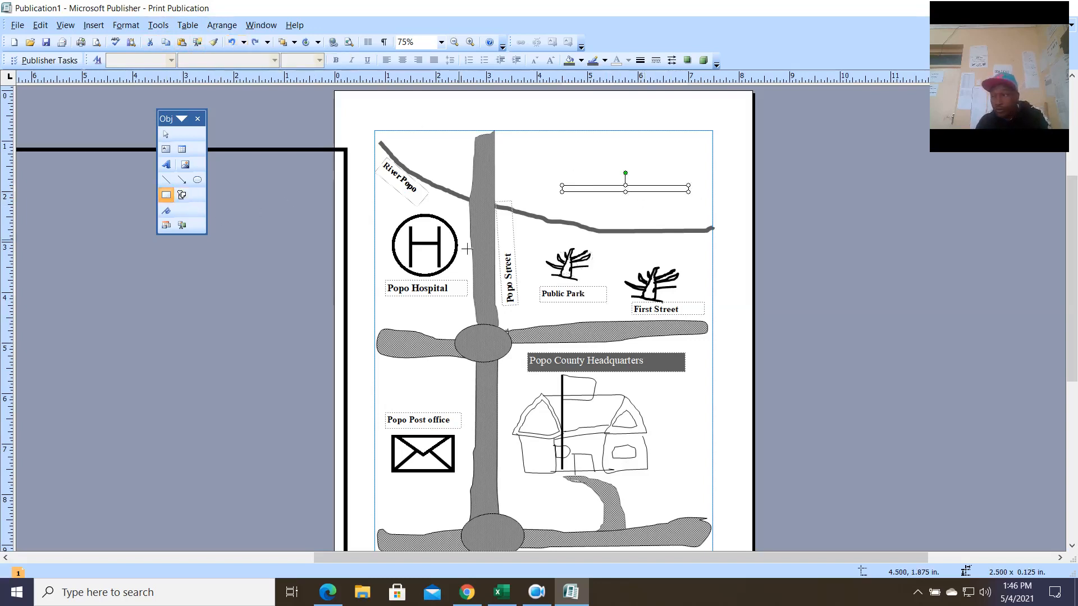
pyautogui.moveTo(578, 178); pyautogui.dragTo(688, 195)
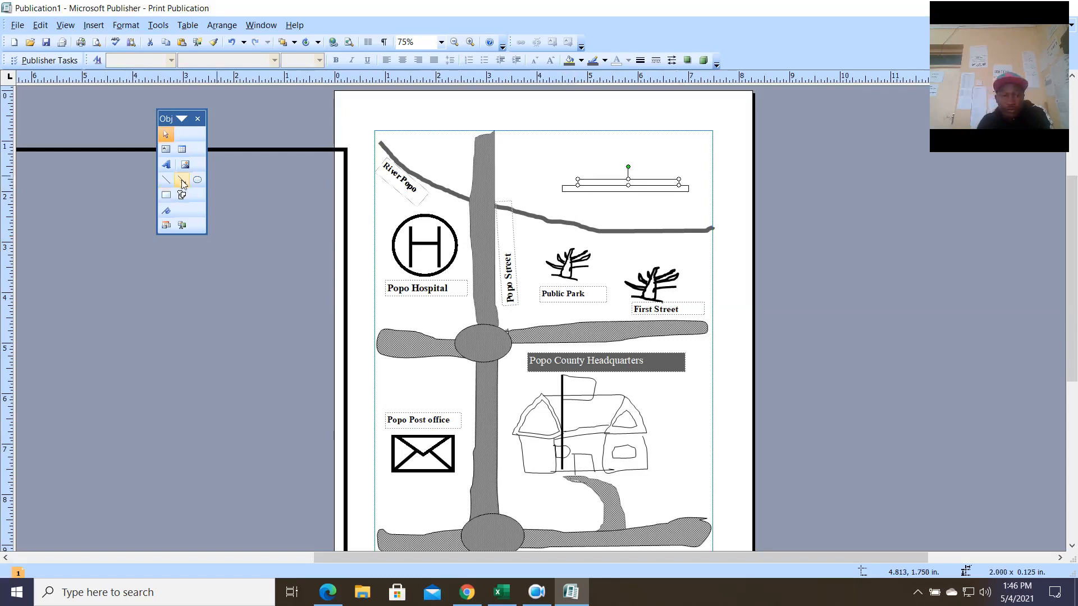
pyautogui.click(165, 195)
pyautogui.moveTo(591, 154)
pyautogui.mouseDown()
pyautogui.moveTo(610, 176)
pyautogui.moveTo(669, 179)
pyautogui.mouseUp()
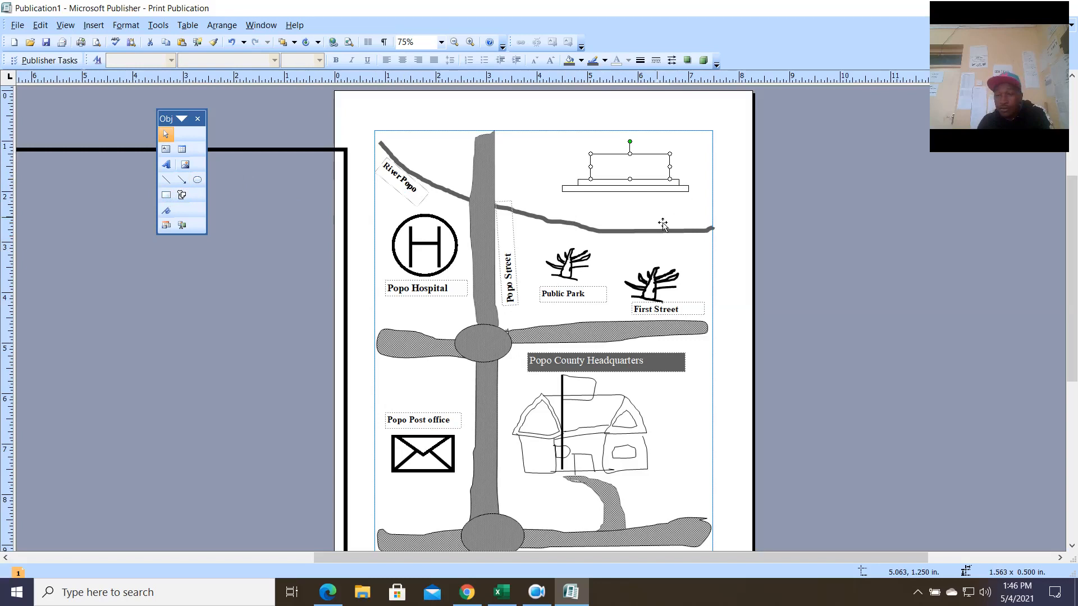
pyautogui.click(186, 198)
pyautogui.moveTo(269, 248)
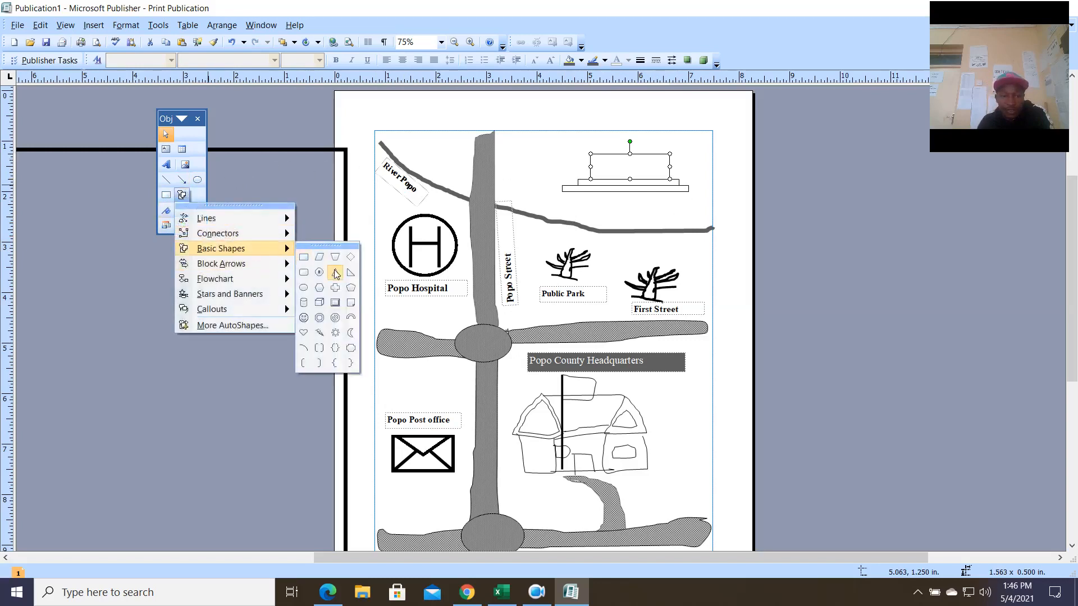
pyautogui.click(350, 274)
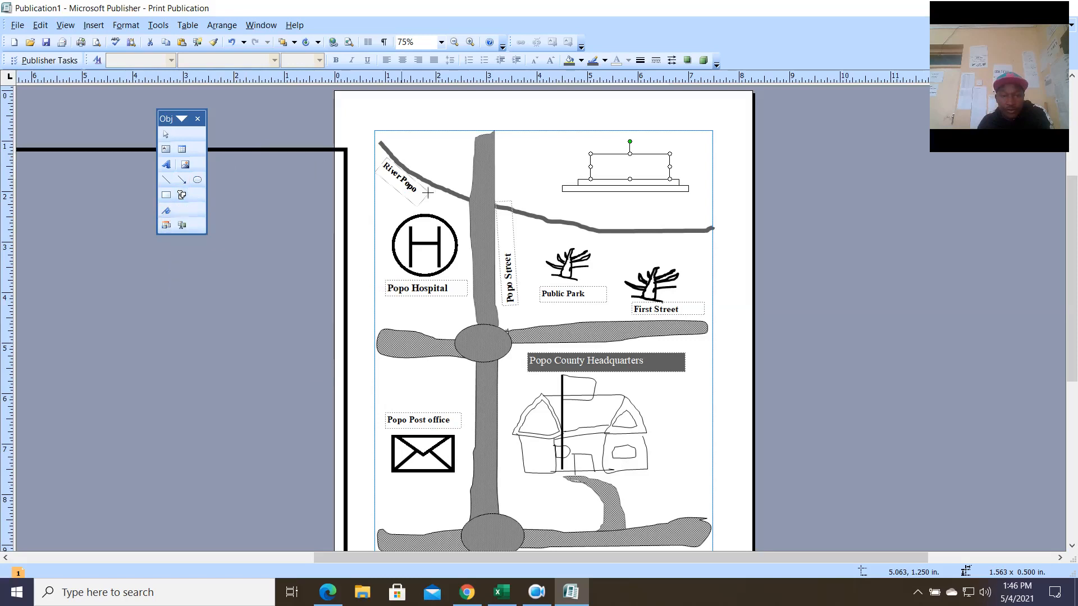
pyautogui.moveTo(729, 130); pyautogui.dragTo(878, 179)
pyautogui.press('Delete')
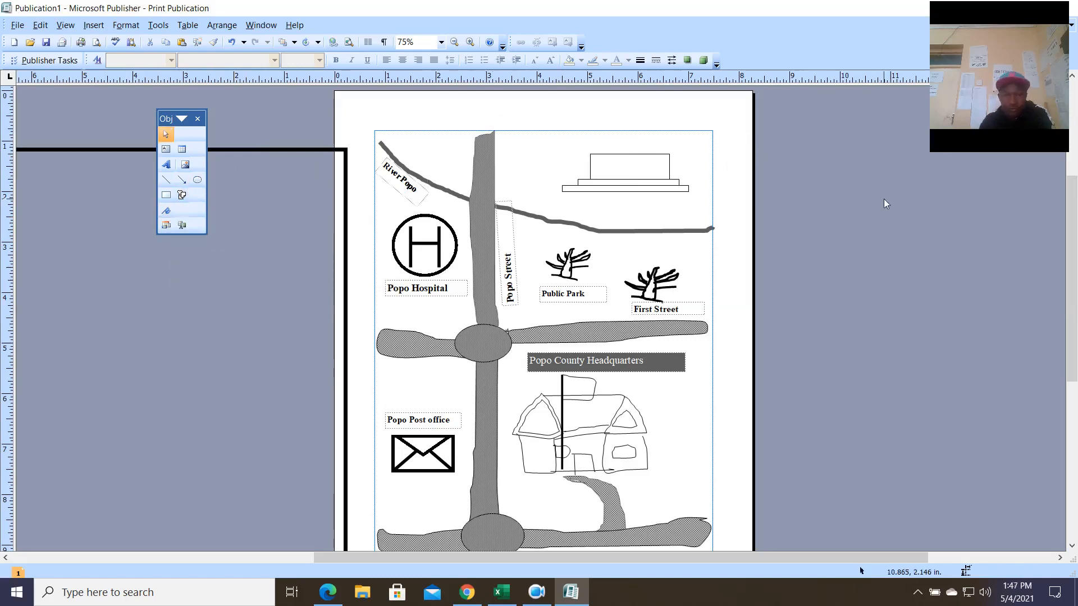
# Draw an isosceles triangle about 2.81 x 0.69 in beside the page and a rectangle about 1.94 x 0.125 in atop the stepped building's tallest block.
pyautogui.click(188, 195)
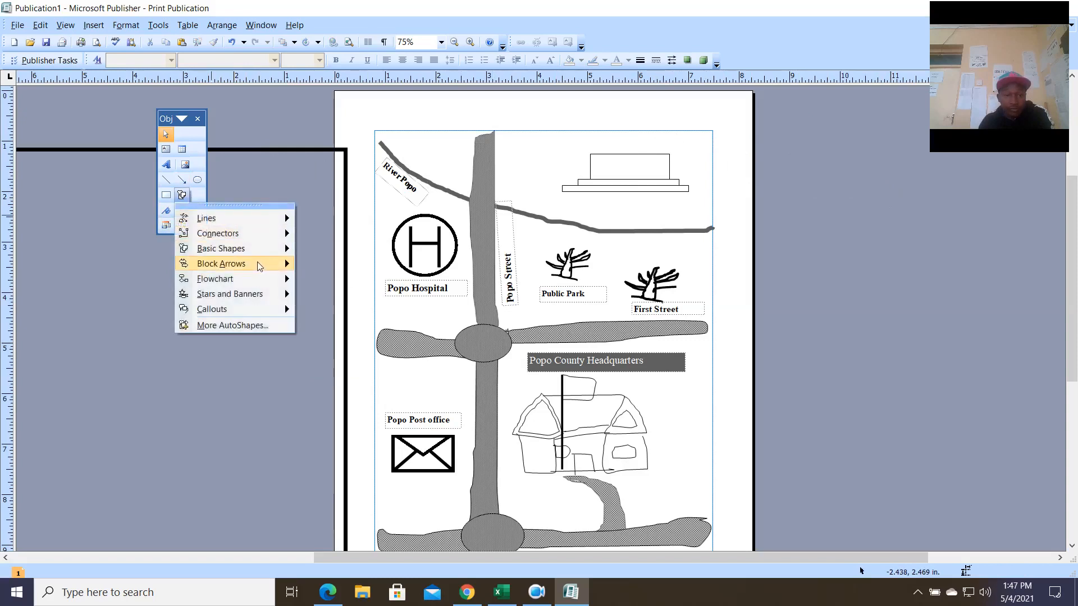
pyautogui.moveTo(284, 247)
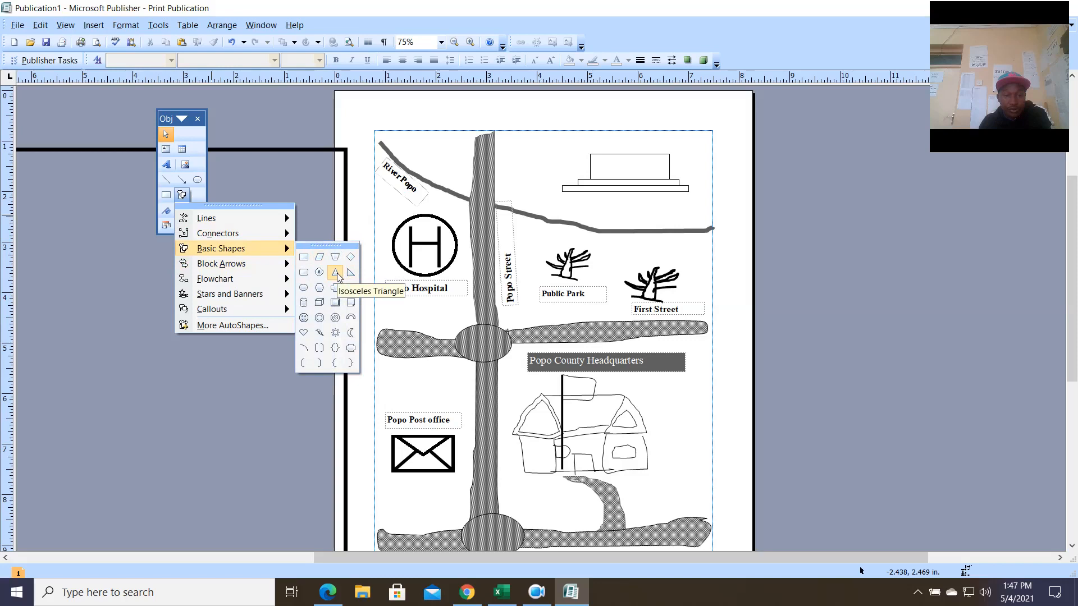
pyautogui.click(336, 272)
pyautogui.moveTo(741, 184); pyautogui.dragTo(889, 224)
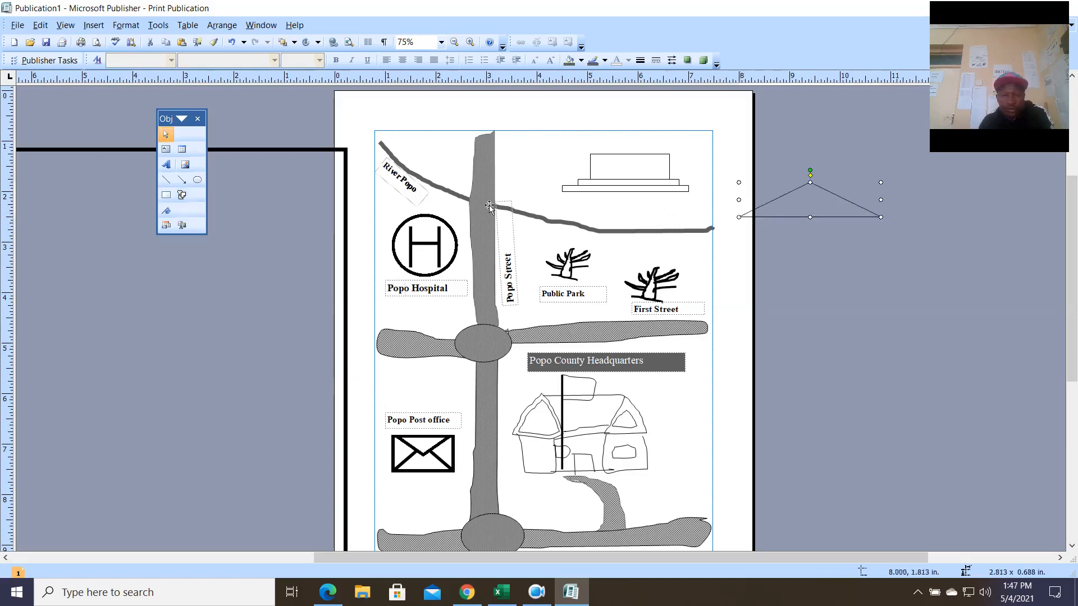
pyautogui.click(166, 194)
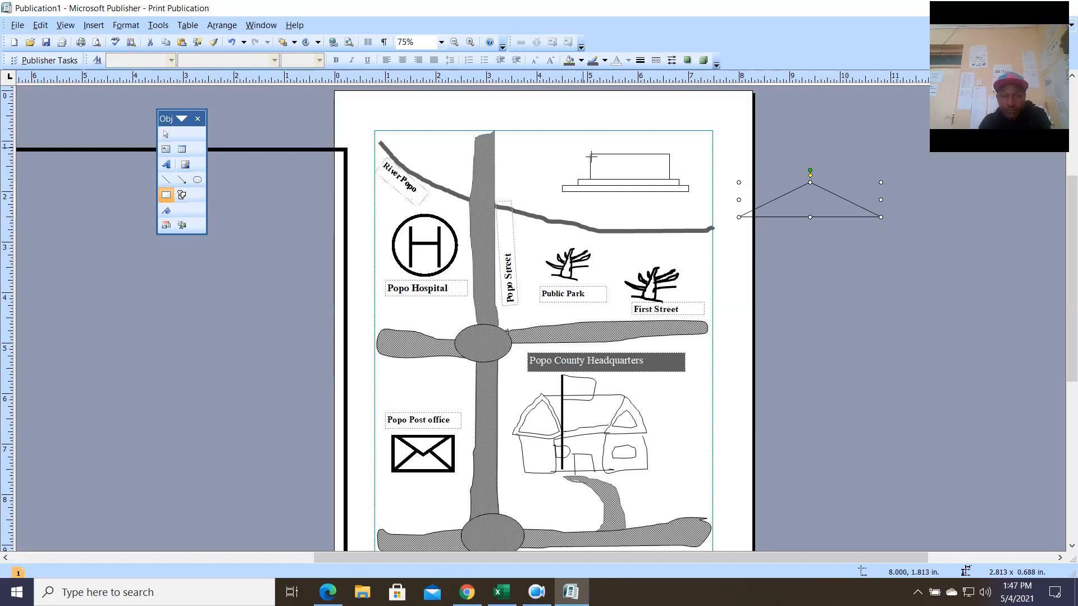
pyautogui.moveTo(590, 155); pyautogui.dragTo(686, 162)
# Fit the triangle as a roof about 2.31 x 0.44 in onto the building and shorten the base rectangle to line up with the roof's west end.
pyautogui.click(800, 218)
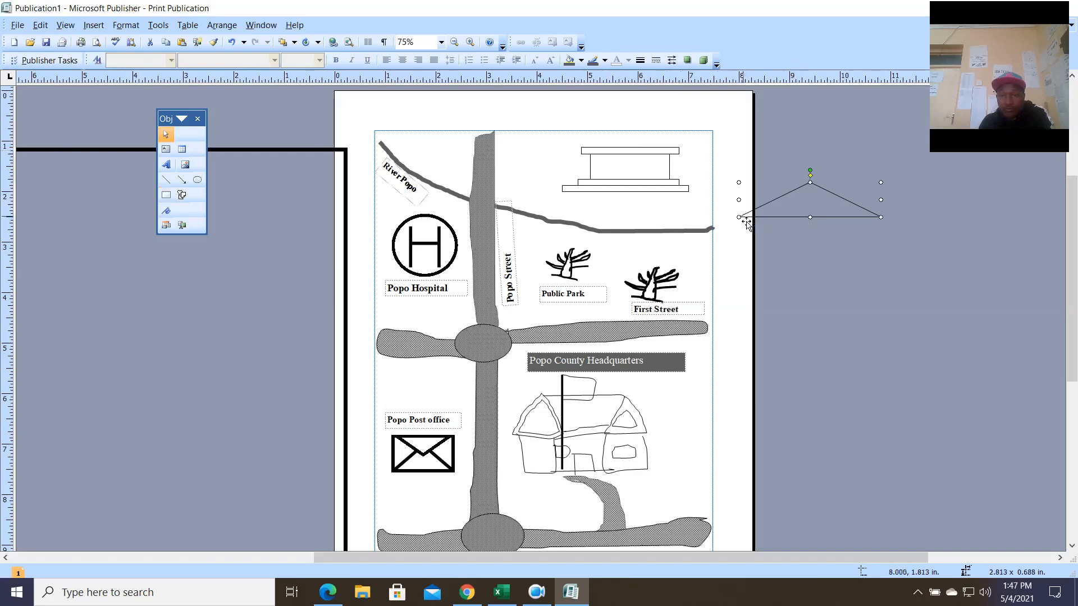
pyautogui.moveTo(740, 217); pyautogui.dragTo(621, 146)
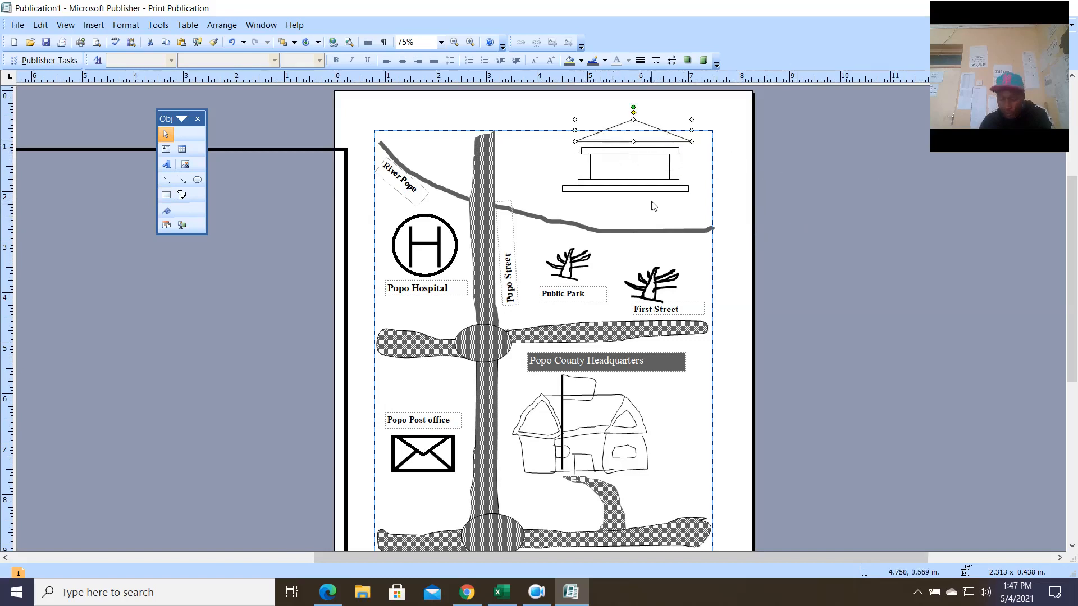
pyautogui.hotkey('alt', 'Down')
pyautogui.hotkey('alt', 'Down')
pyautogui.hotkey('alt', 'Down')
pyautogui.hotkey('alt', 'Down')
pyautogui.hotkey('alt', 'Down')
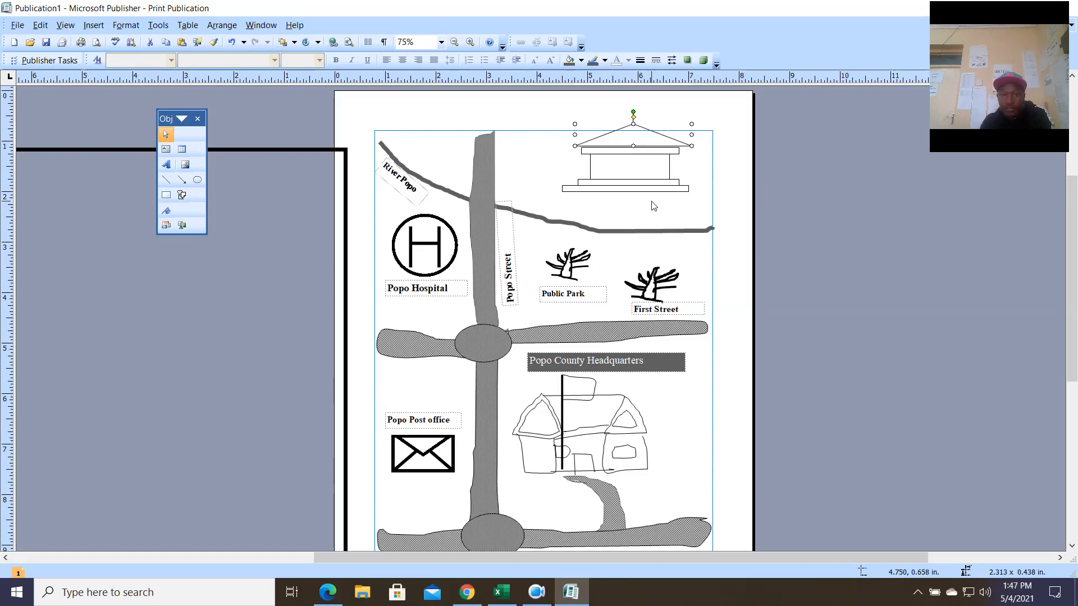
pyautogui.hotkey('alt', 'Left')
pyautogui.hotkey('alt', 'Left')
pyautogui.hotkey('alt', 'Left')
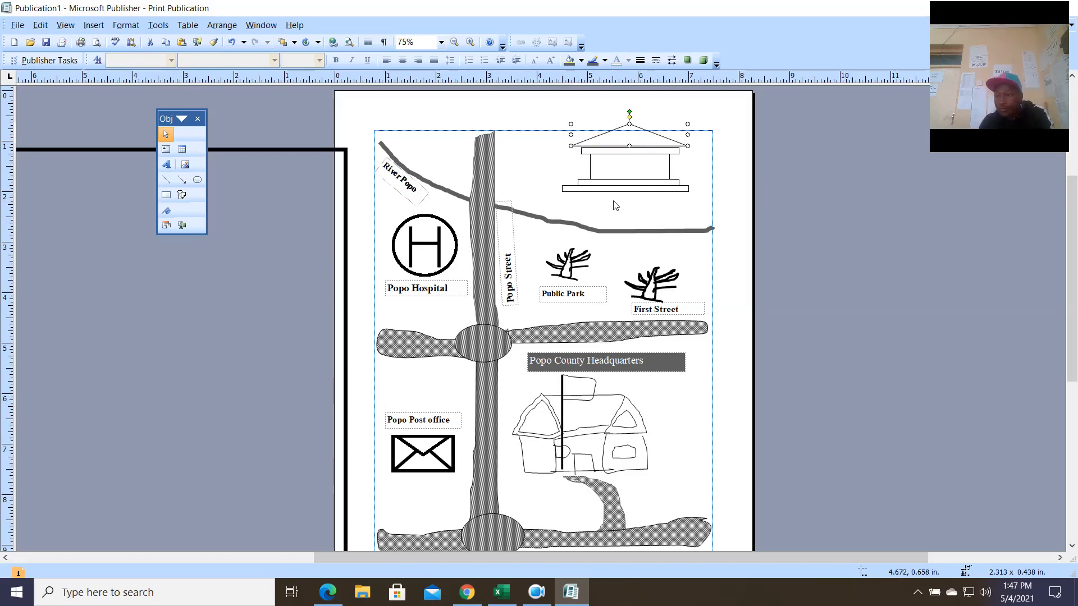
pyautogui.click(590, 191)
pyautogui.moveTo(568, 195); pyautogui.dragTo(568, 186)
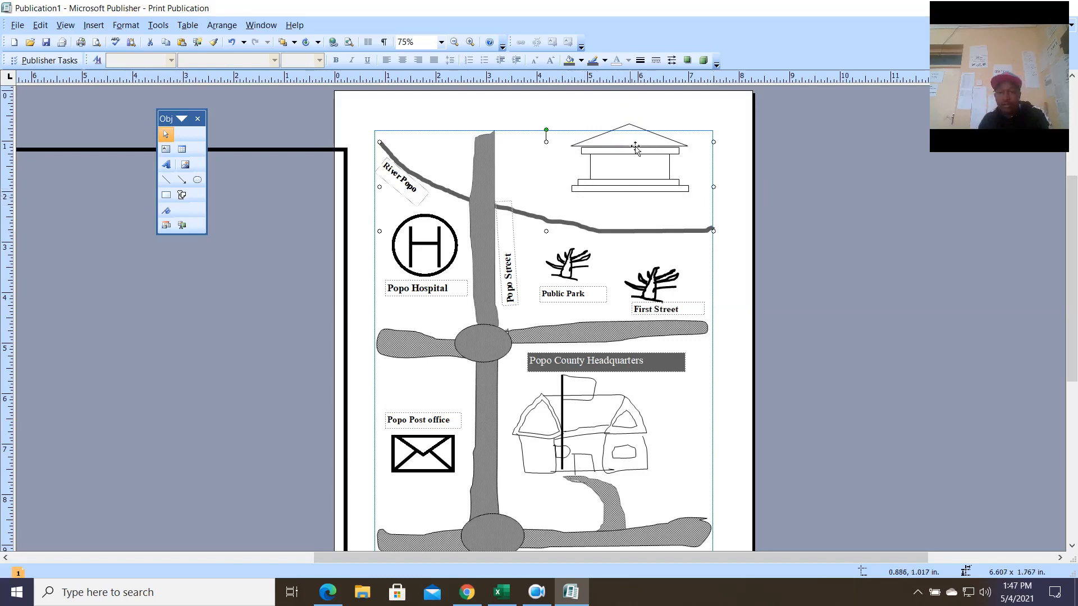
# Try to move the rectangles between the building's roof and base together, and undo the move.
pyautogui.moveTo(685, 120); pyautogui.dragTo(568, 216)
pyautogui.moveTo(681, 119); pyautogui.dragTo(589, 198)
pyautogui.moveTo(592, 197); pyautogui.dragTo(562, 202)
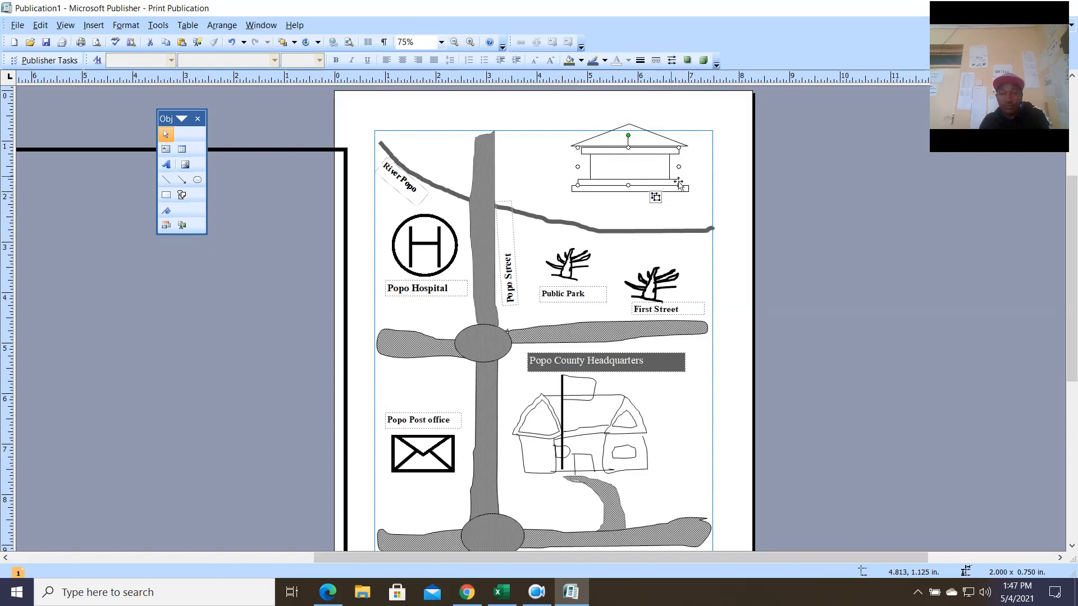
pyautogui.moveTo(667, 185); pyautogui.dragTo(688, 188)
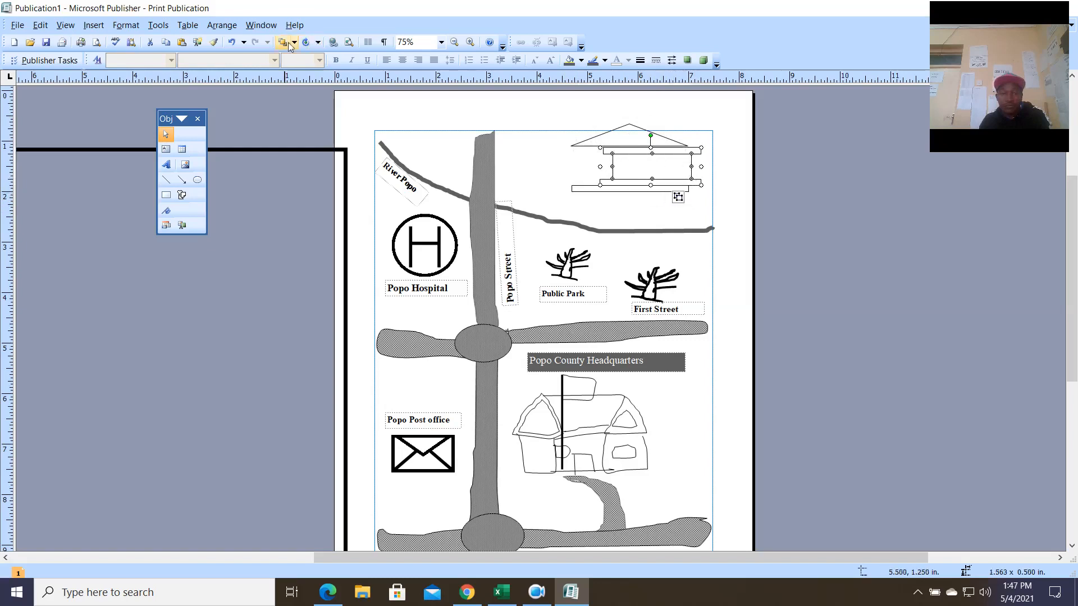
pyautogui.click(232, 44)
# Try to select the roof with the remaining building parts and shift them as one object, undoing each move.
pyautogui.click(647, 133)
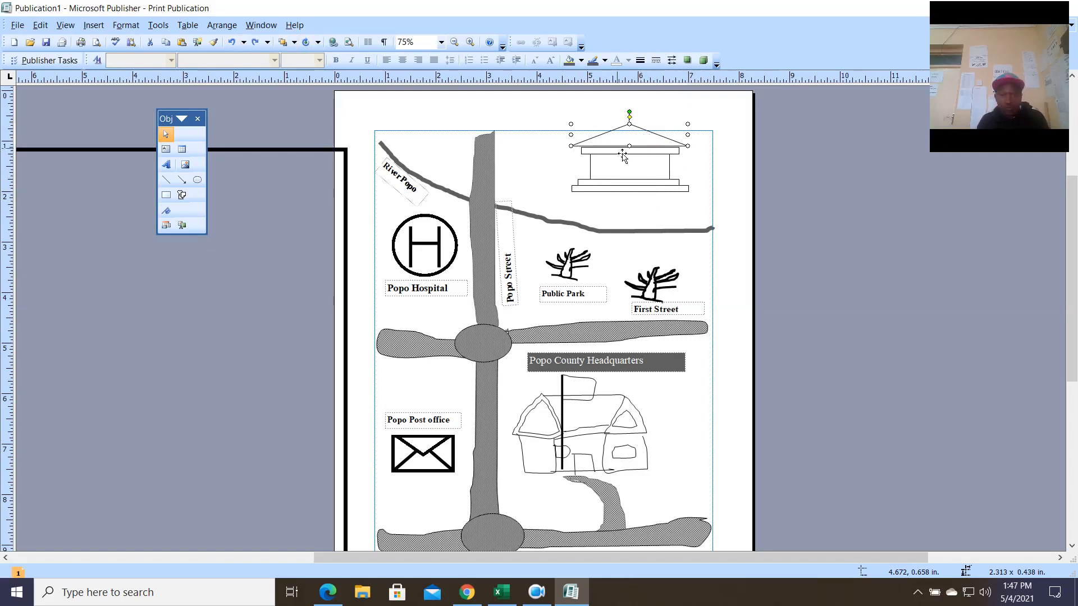
pyautogui.keyDown('shift'); pyautogui.click(657, 194); pyautogui.keyUp('shift')
pyautogui.moveTo(671, 168)
pyautogui.mouseDown()
pyautogui.moveTo(676, 191)
pyautogui.moveTo(668, 174)
pyautogui.mouseUp()
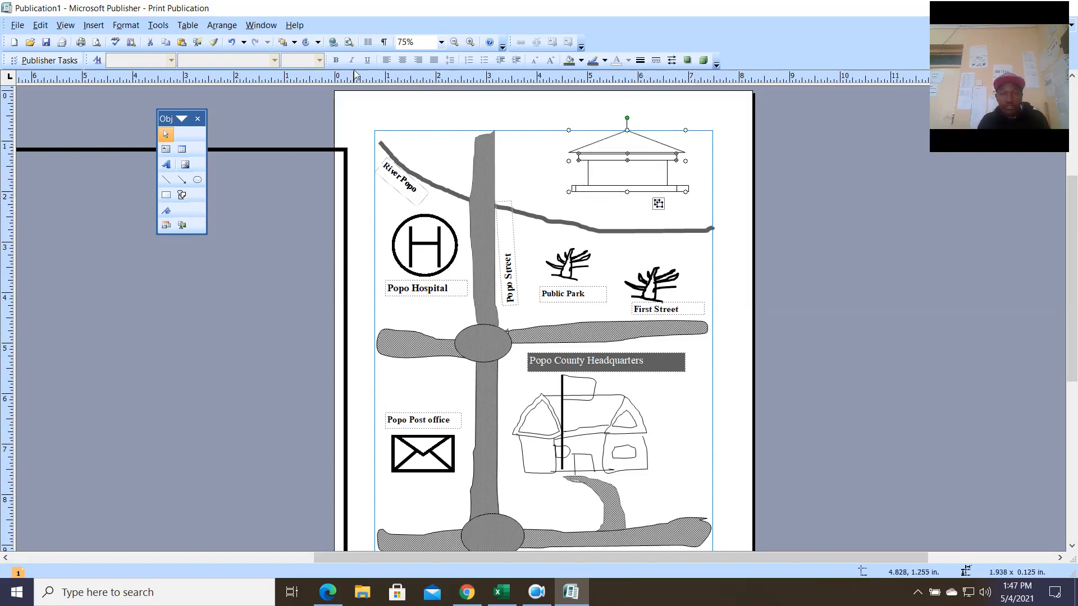
pyautogui.click(232, 42)
pyautogui.click(233, 42)
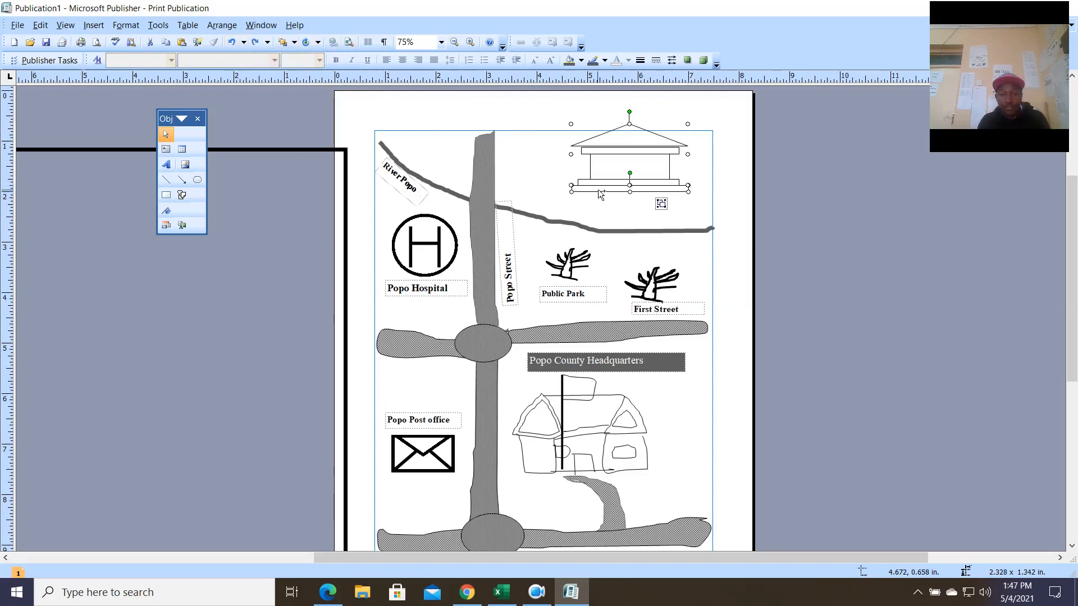
pyautogui.click(653, 201)
pyautogui.click(637, 180)
pyautogui.moveTo(648, 181); pyautogui.dragTo(664, 187)
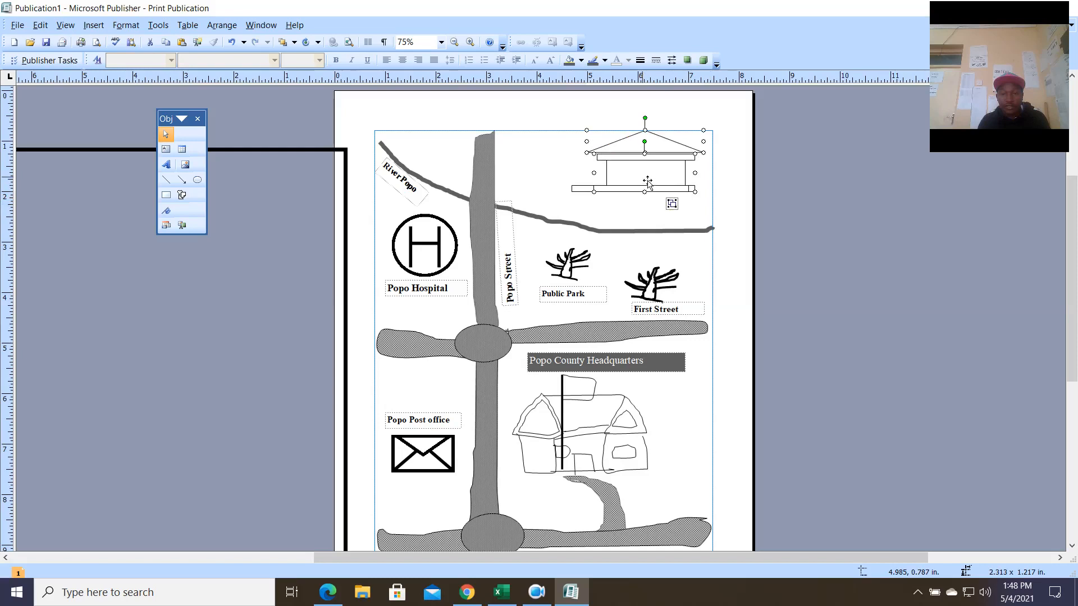
pyautogui.click(230, 44)
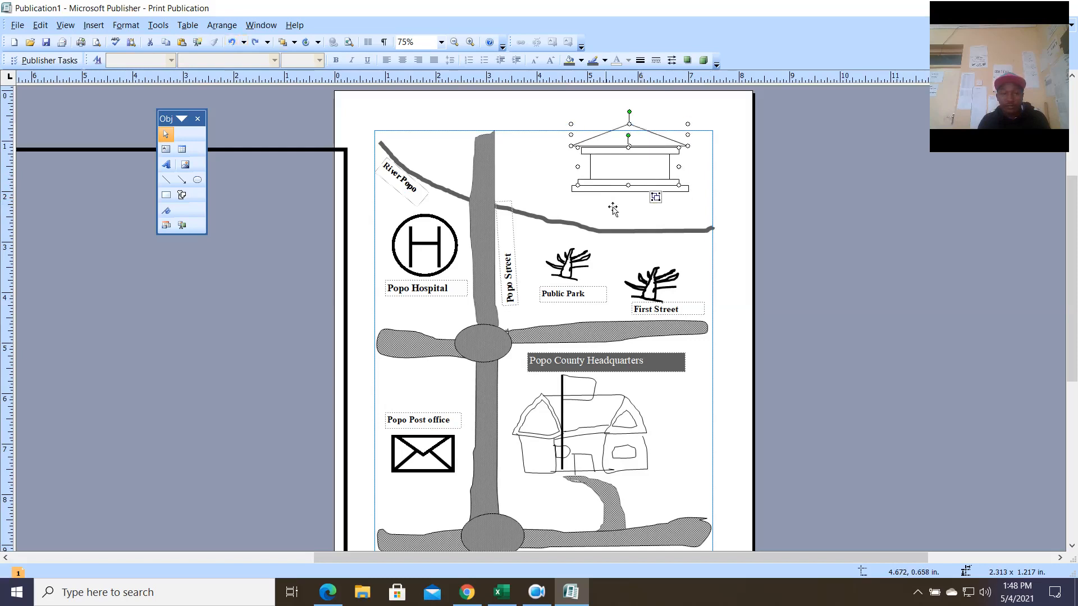
# Group all parts of the building, move it inside the map's upper edge and resize it to about 2.06 x 1.21 in.
pyautogui.click(656, 197)
pyautogui.moveTo(649, 183)
pyautogui.mouseDown()
pyautogui.moveTo(662, 196)
pyautogui.moveTo(654, 182)
pyautogui.mouseUp()
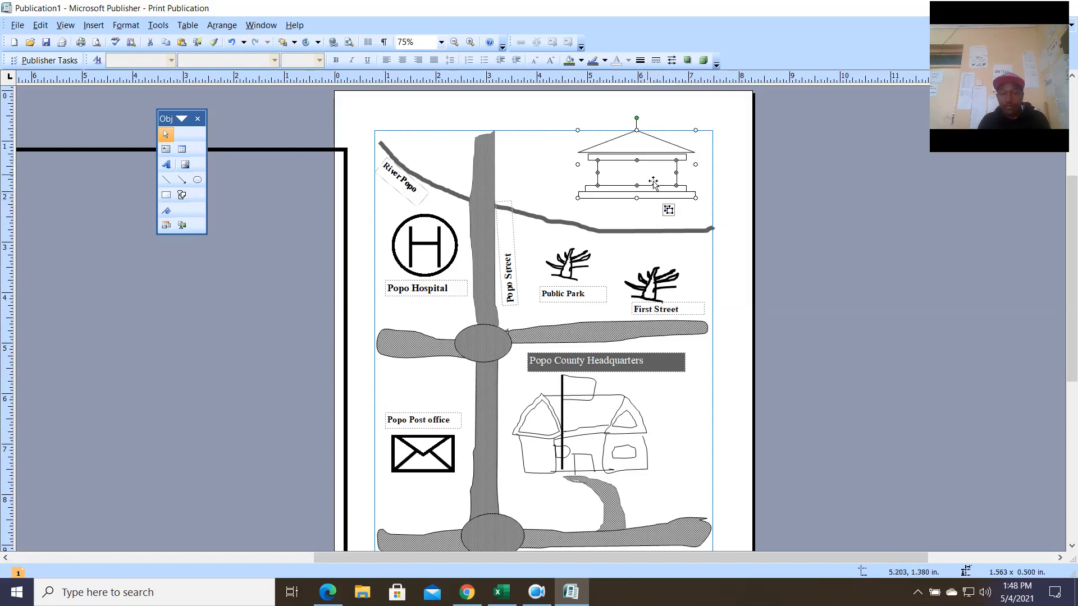
pyautogui.click(654, 183)
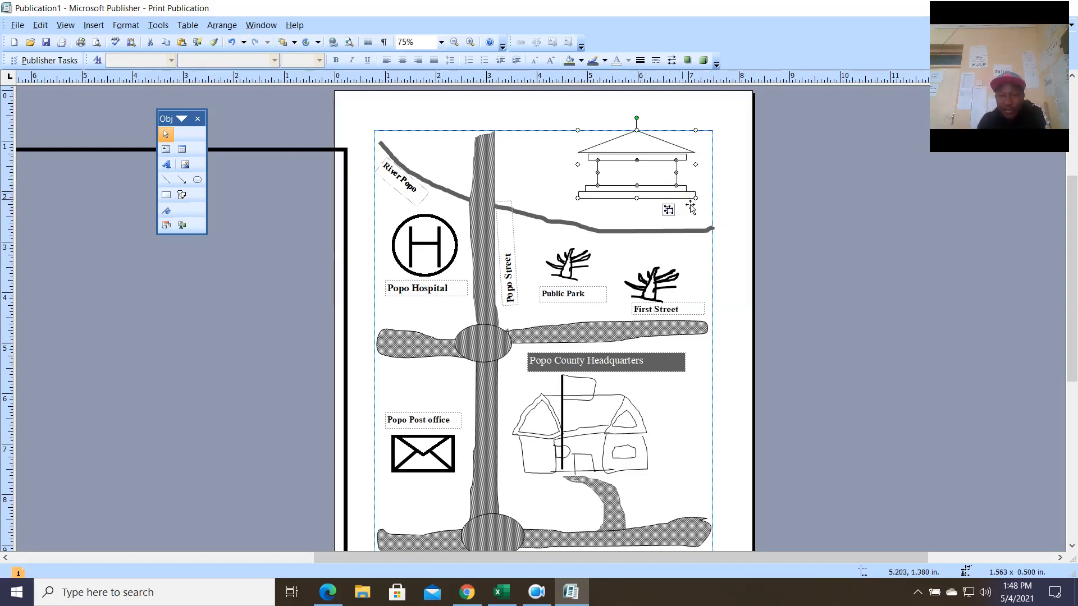
pyautogui.moveTo(697, 199); pyautogui.dragTo(658, 193)
pyautogui.click(658, 192)
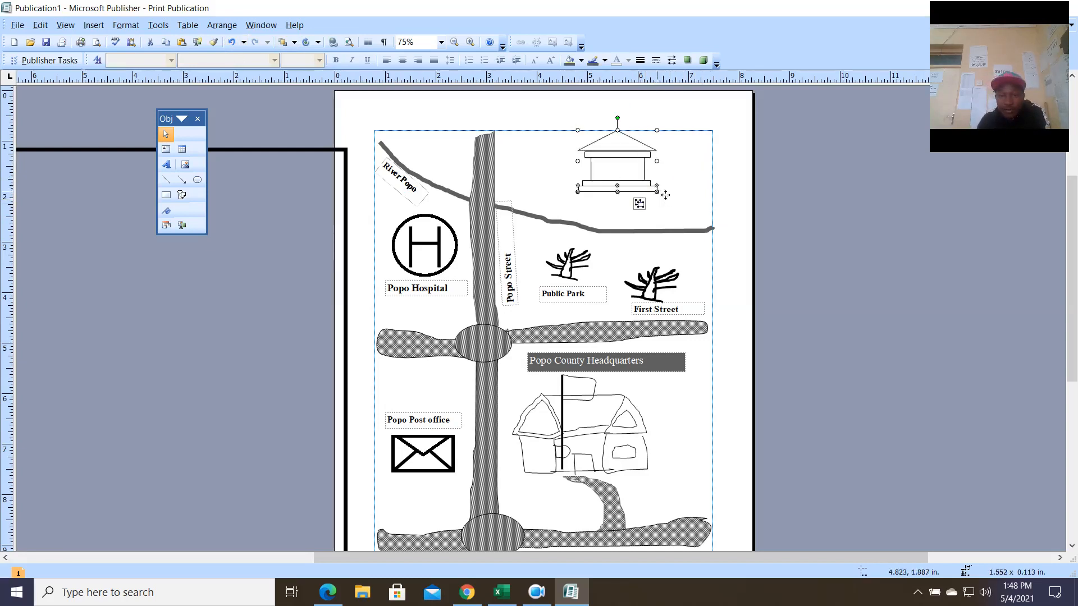
pyautogui.moveTo(659, 193); pyautogui.dragTo(683, 192)
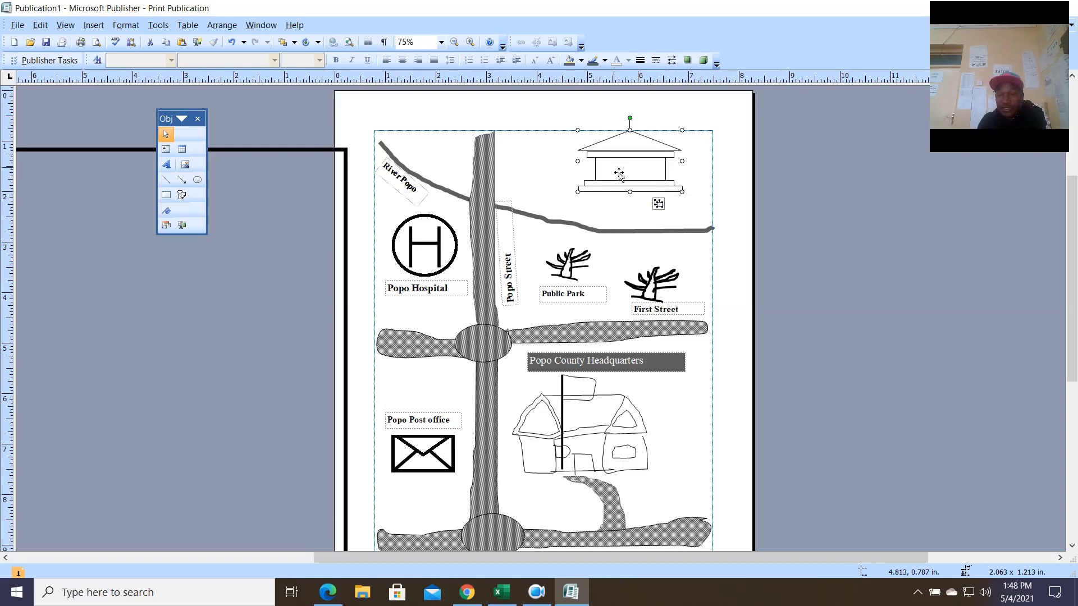
# Add a text box about 1.25 x 0.31 in inside the building's walls with the text "POPO BANKS".
pyautogui.click(164, 149)
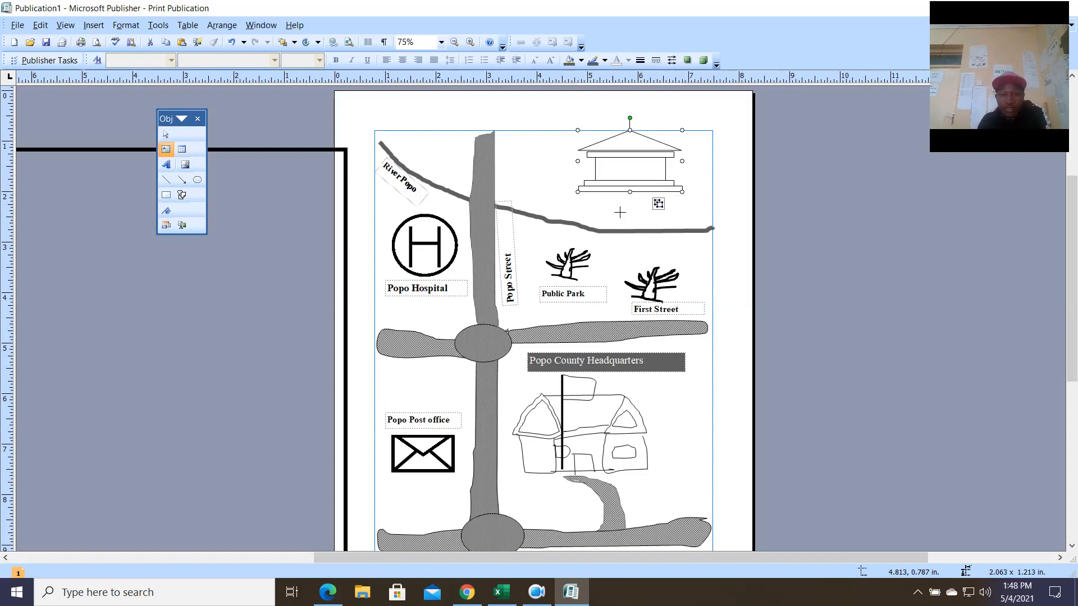
pyautogui.moveTo(597, 157); pyautogui.dragTo(665, 178)
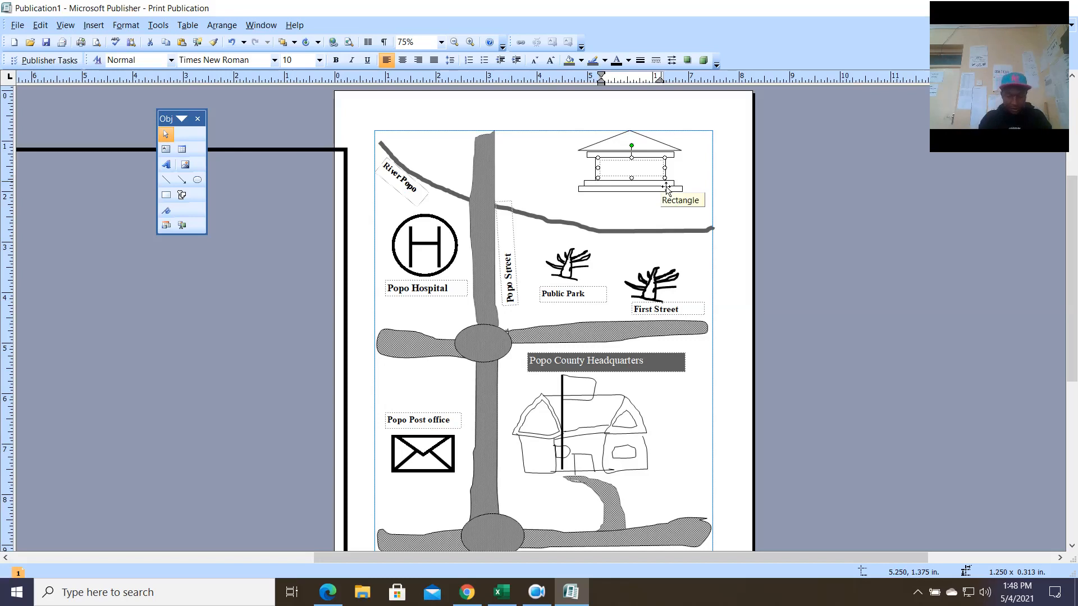
pyautogui.write('Popo Ba')
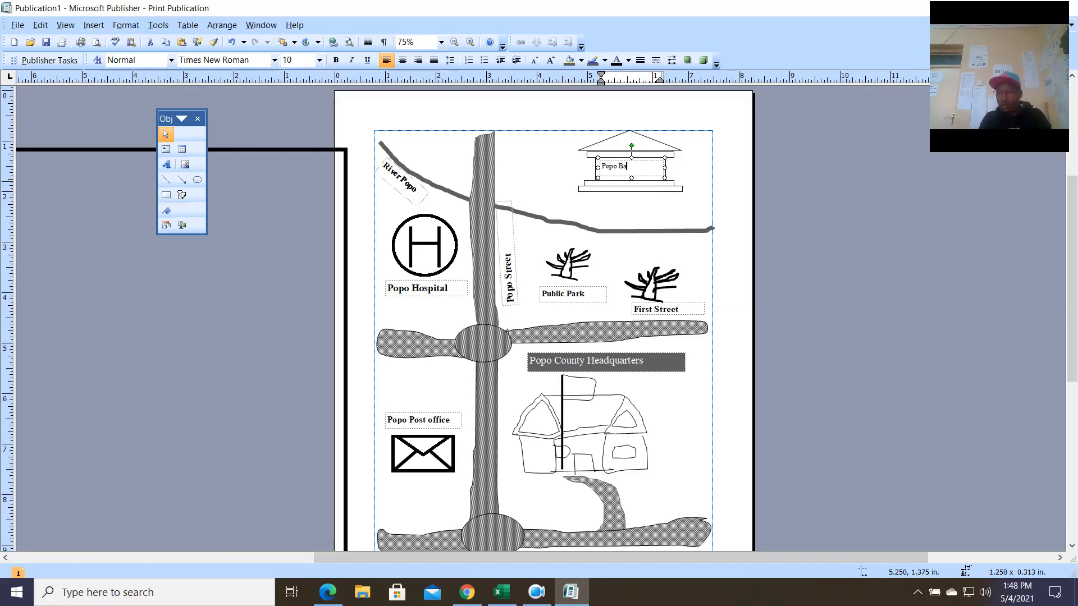
pyautogui.press('BackSpace')
pyautogui.press('BackSpace')
pyautogui.press('BackSpace')
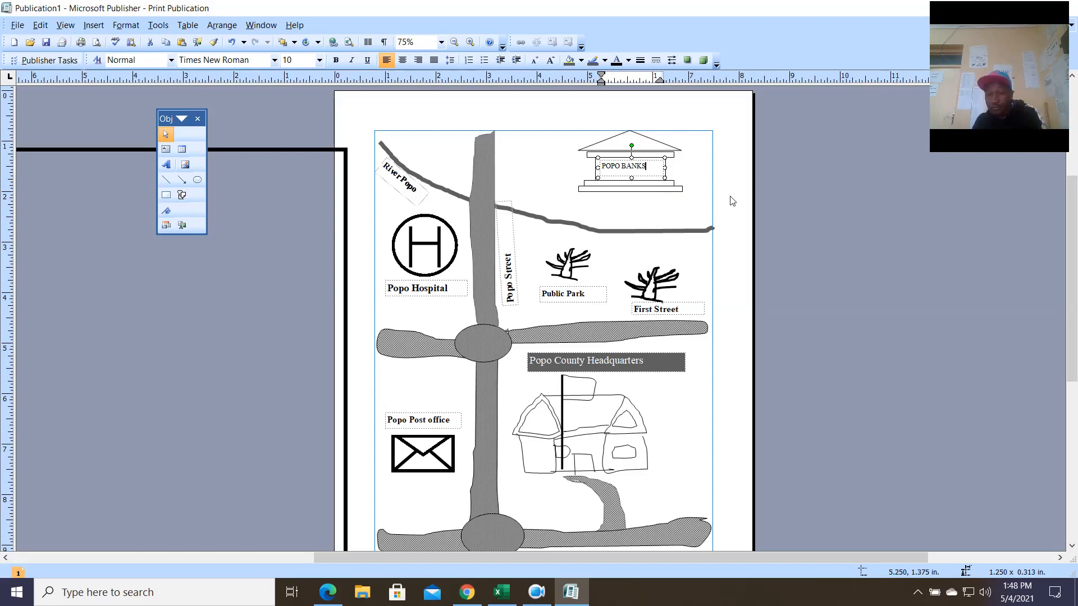
# Enlarge the grouped bank building to about 2.31 x 1.4 in.
pyautogui.click(684, 180)
pyautogui.click(684, 182)
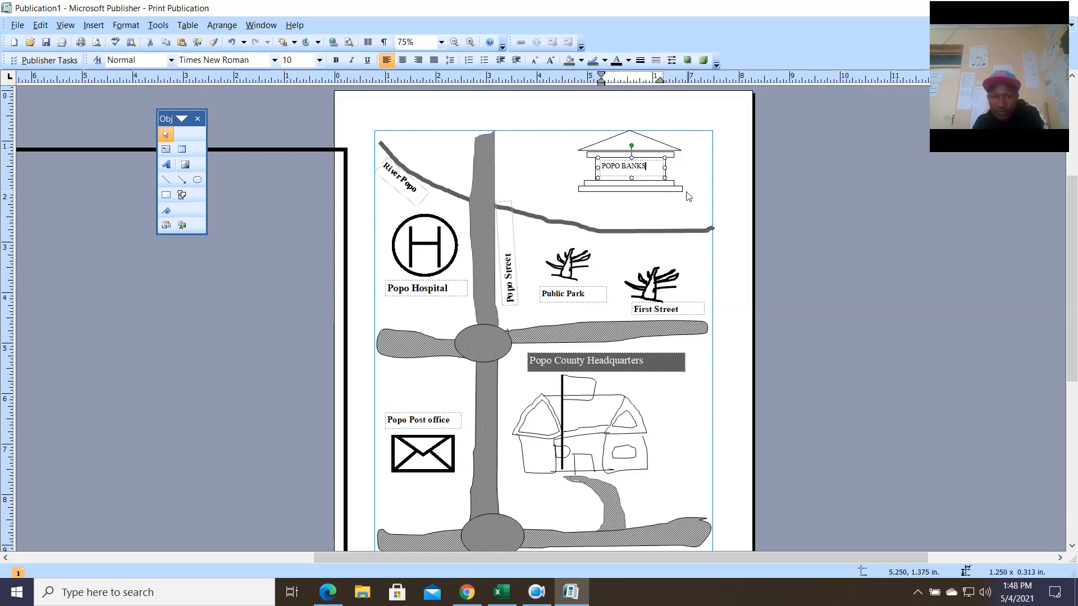
pyautogui.click(688, 194)
pyautogui.moveTo(685, 193); pyautogui.dragTo(696, 202)
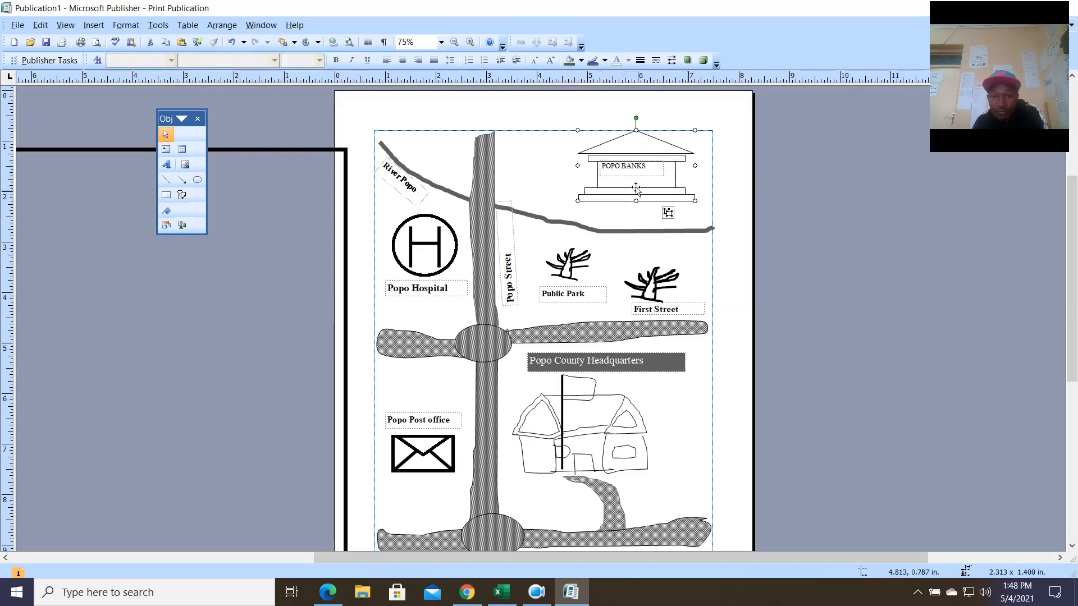
# Make the "POPO BANKS" label bold and enlarge its text to 13 pt.
pyautogui.moveTo(653, 163)
pyautogui.mouseDown()
pyautogui.moveTo(636, 150)
pyautogui.moveTo(645, 179)
pyautogui.moveTo(632, 185)
pyautogui.moveTo(573, 171)
pyautogui.mouseUp()
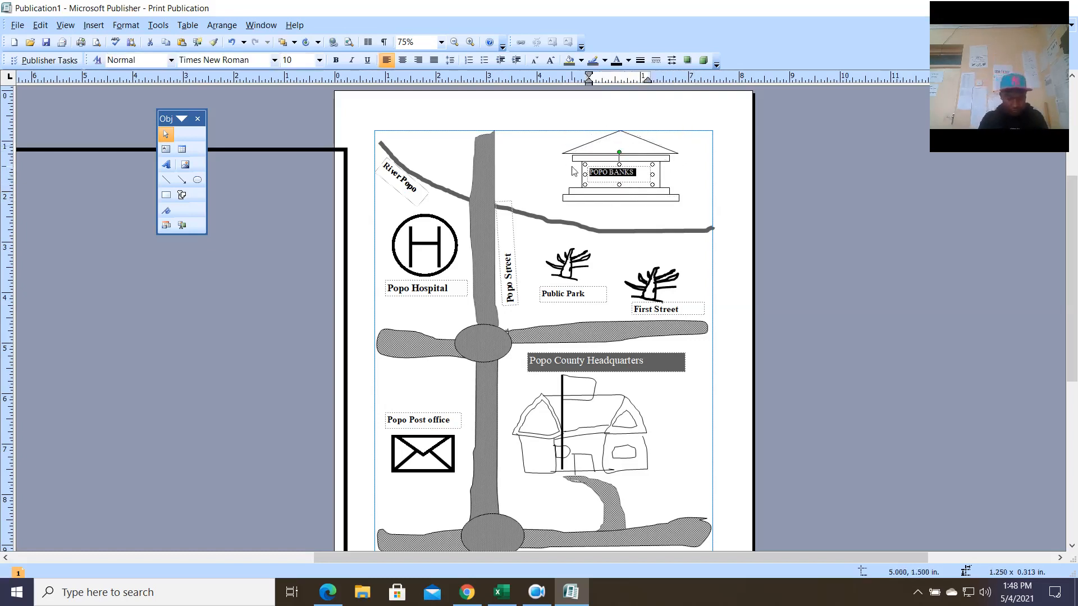
pyautogui.press('BackSpace')
pyautogui.hotkey('ctrl', 'b')
pyautogui.hotkey('ctrl', 'z')
pyautogui.hotkey('ctrl', 'z')
pyautogui.hotkey('ctrl', ']')
pyautogui.hotkey('ctrl', ']')
pyautogui.hotkey('ctrl', ']')
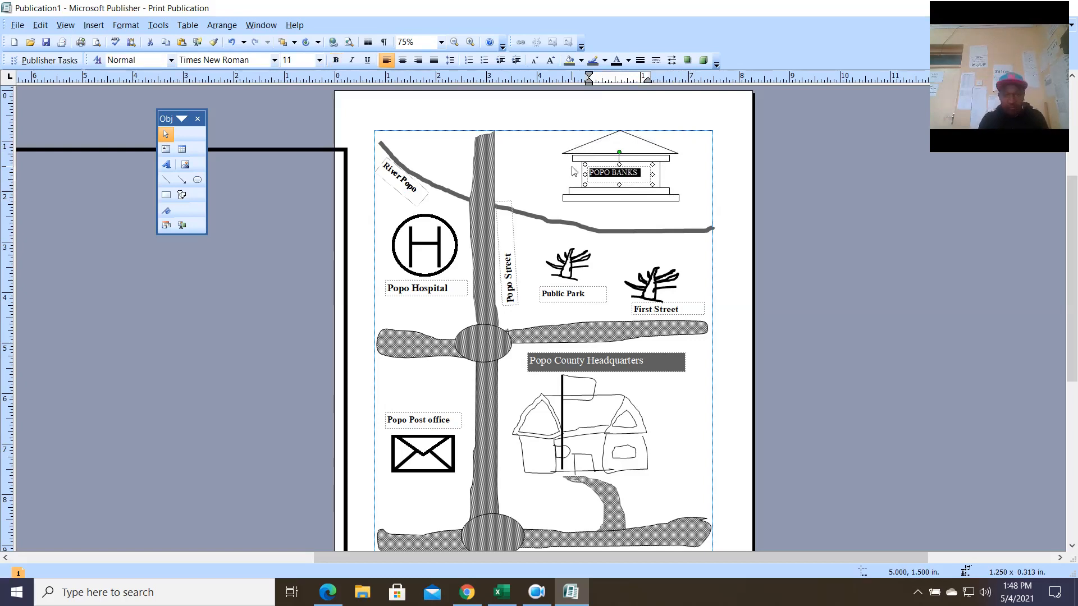
pyautogui.hotkey('ctrl', 'b')
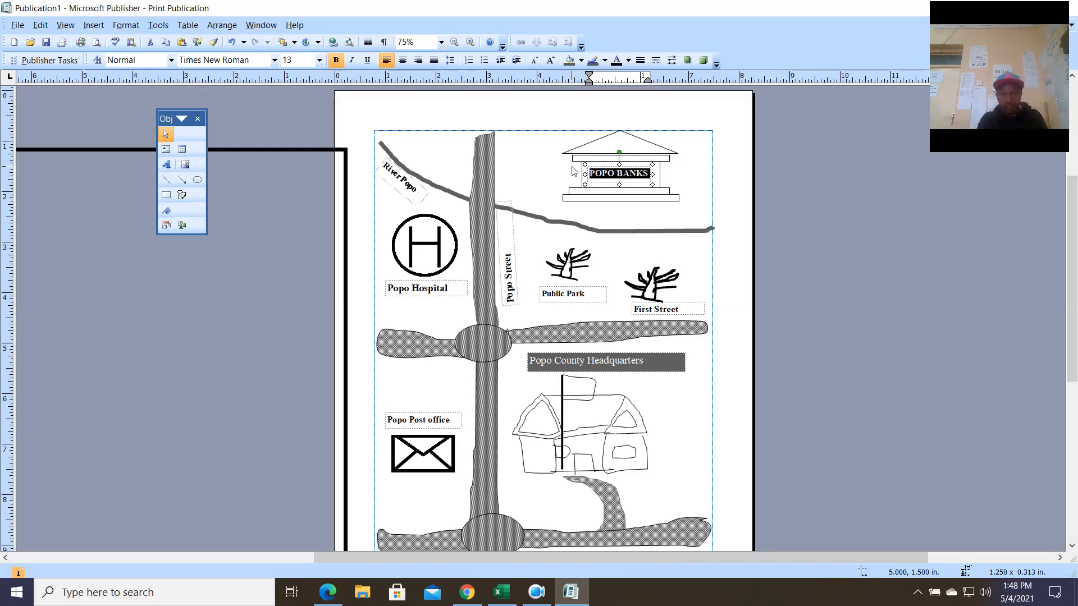
pyautogui.click(692, 181)
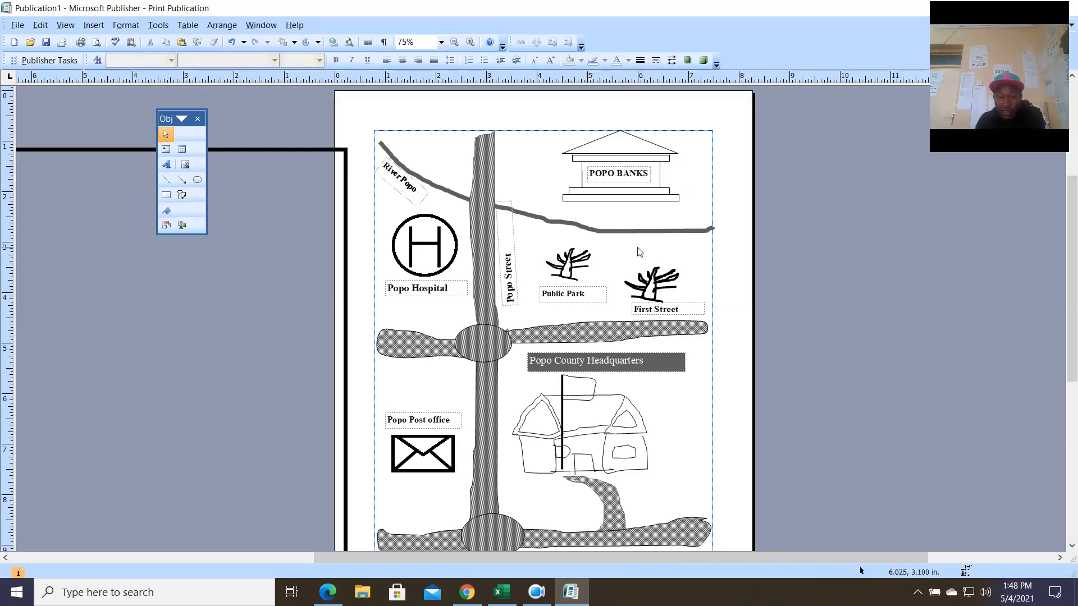
# Switch to the exam paper PDF in Edge and examine the lower part of the reference map in Figure 2.
pyautogui.scroll(-3, 621, 251)
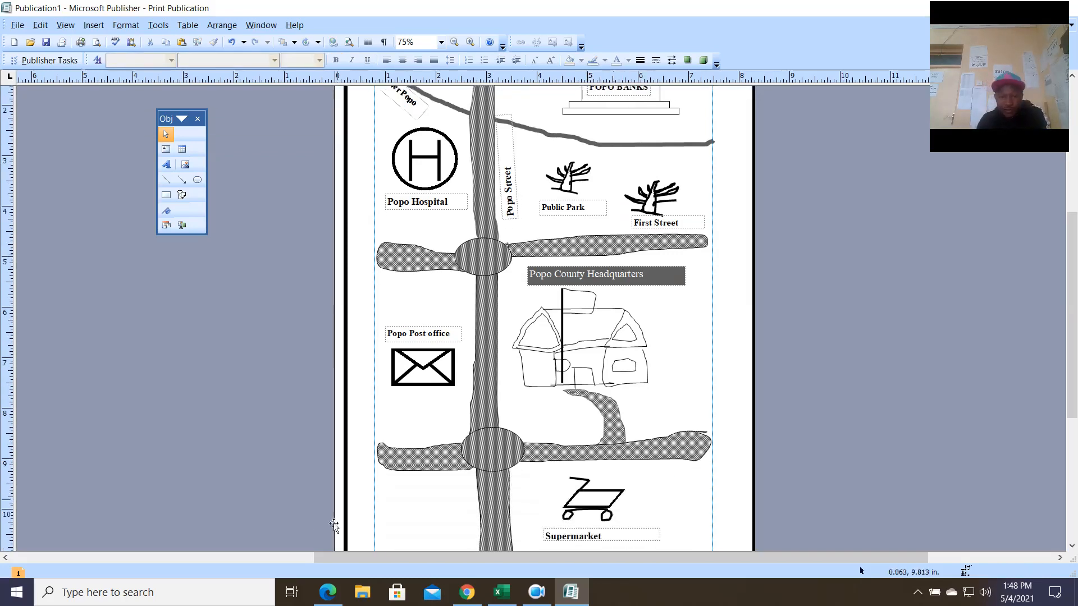
pyautogui.click(328, 592)
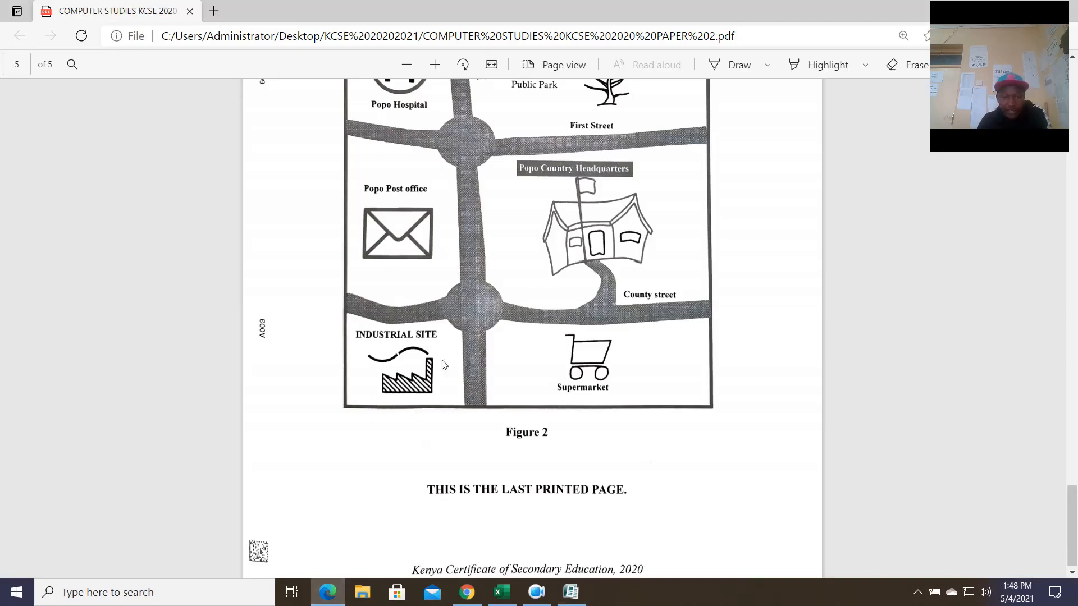
# Switch to the map publication in Microsoft Publisher and go to the lower part of the map.
pyautogui.click(570, 592)
pyautogui.scroll(-3, 534, 323)
pyautogui.scroll(-1, 534, 323)
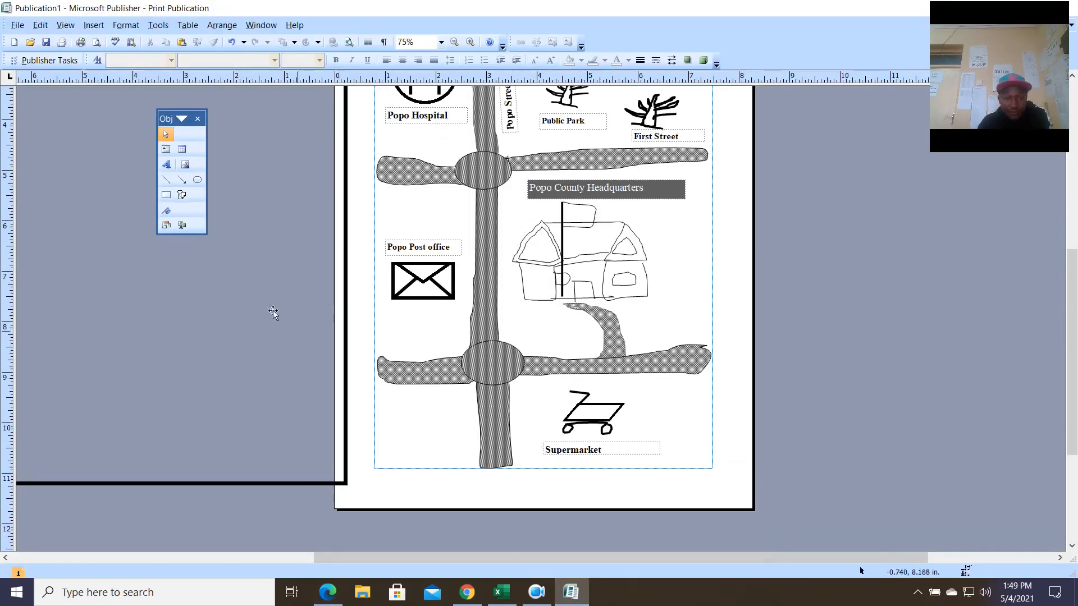
# Draw a rectangle about 1.31 x 0.63 in in the empty lower-left corner of the map, beside the vertical road.
pyautogui.click(182, 195)
pyautogui.moveTo(231, 220)
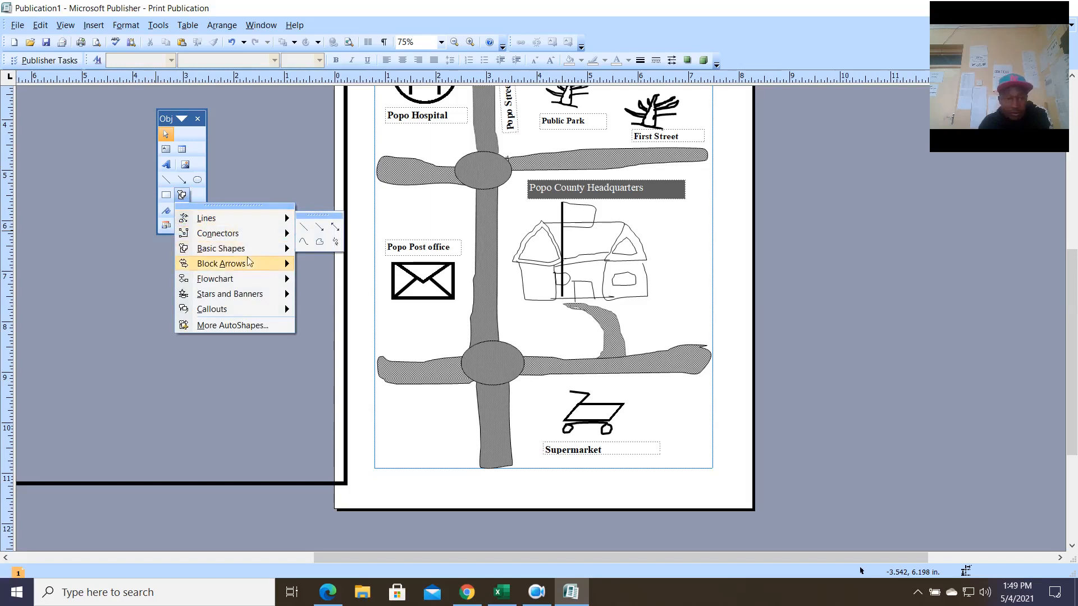
pyautogui.click(167, 195)
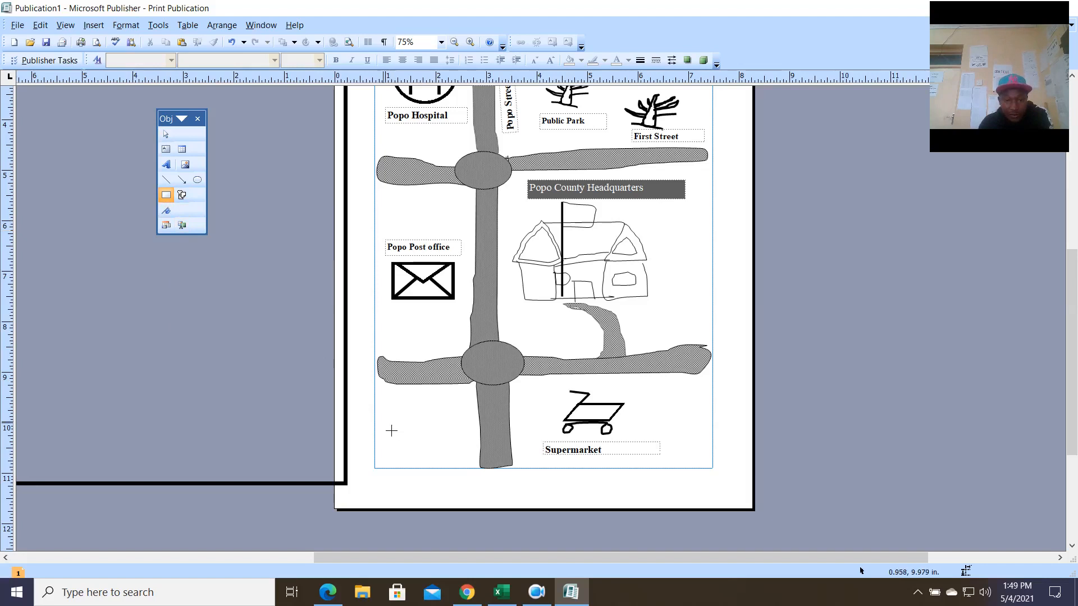
pyautogui.click(470, 42)
pyautogui.click(469, 42)
pyautogui.scroll(-3, 390, 257)
pyautogui.scroll(-3, 281, 408)
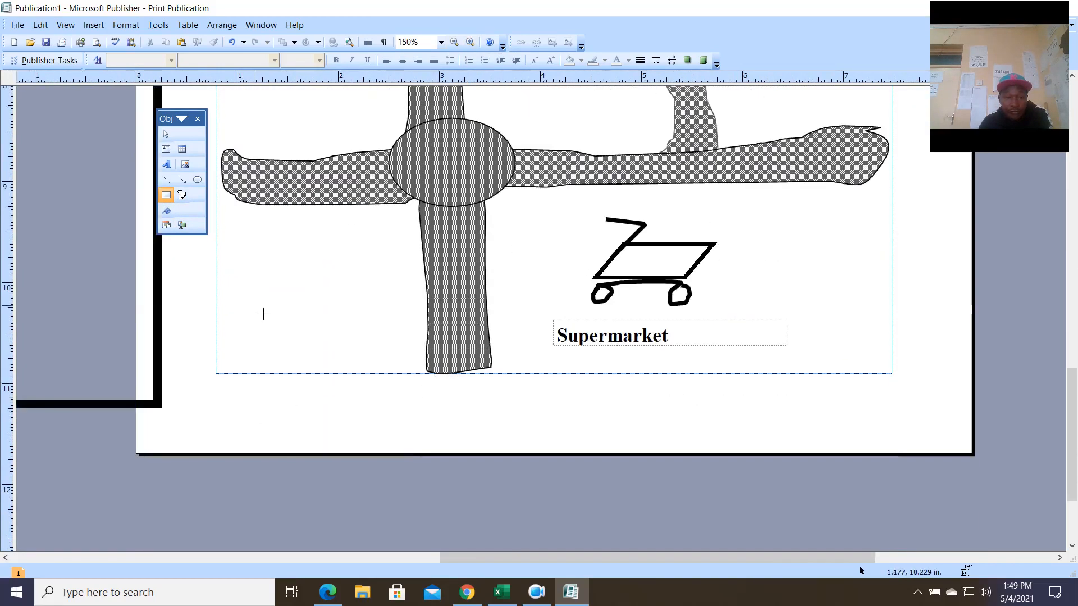
pyautogui.moveTo(250, 285)
pyautogui.mouseDown()
pyautogui.moveTo(380, 329)
pyautogui.moveTo(389, 366)
pyautogui.mouseUp()
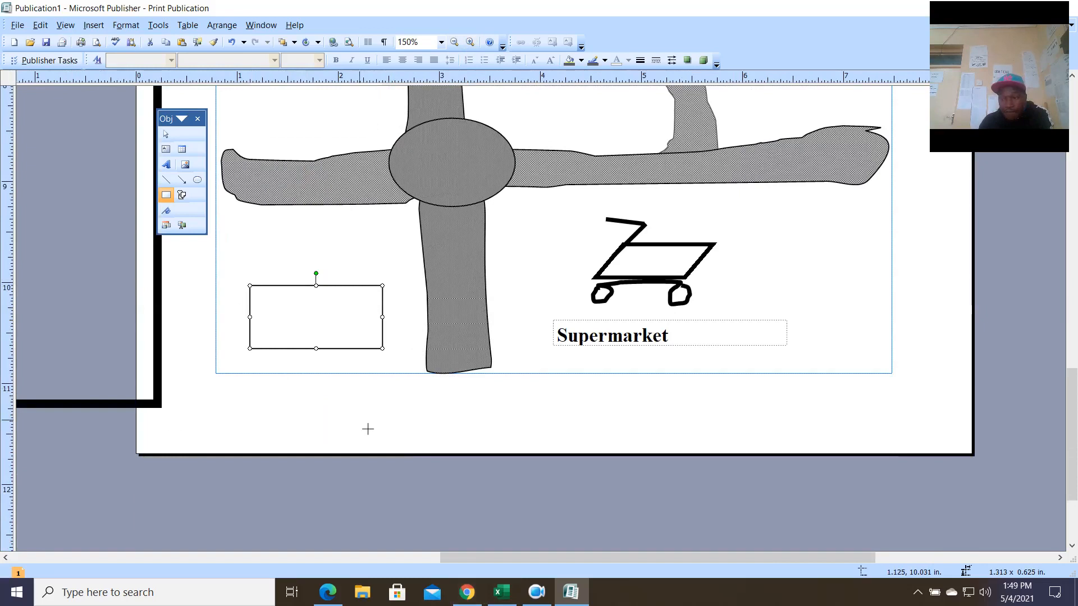
# Draw a second rectangle about 1.5 x 0.47 in overlapping the upper half of the first one.
pyautogui.click(180, 196)
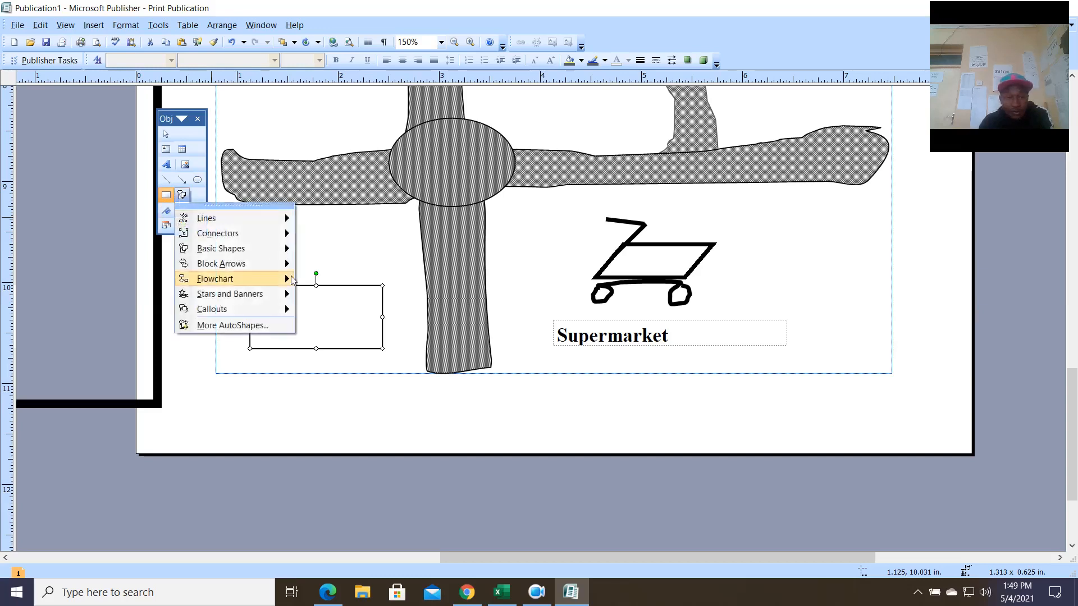
pyautogui.click(168, 198)
pyautogui.click(166, 196)
pyautogui.click(167, 198)
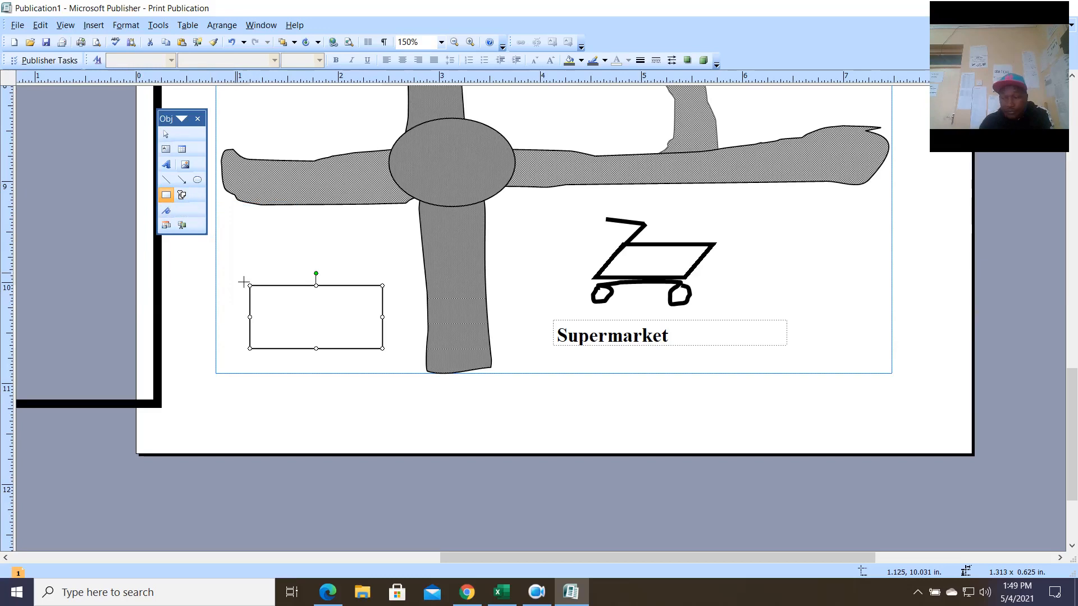
pyautogui.moveTo(247, 279); pyautogui.dragTo(396, 326)
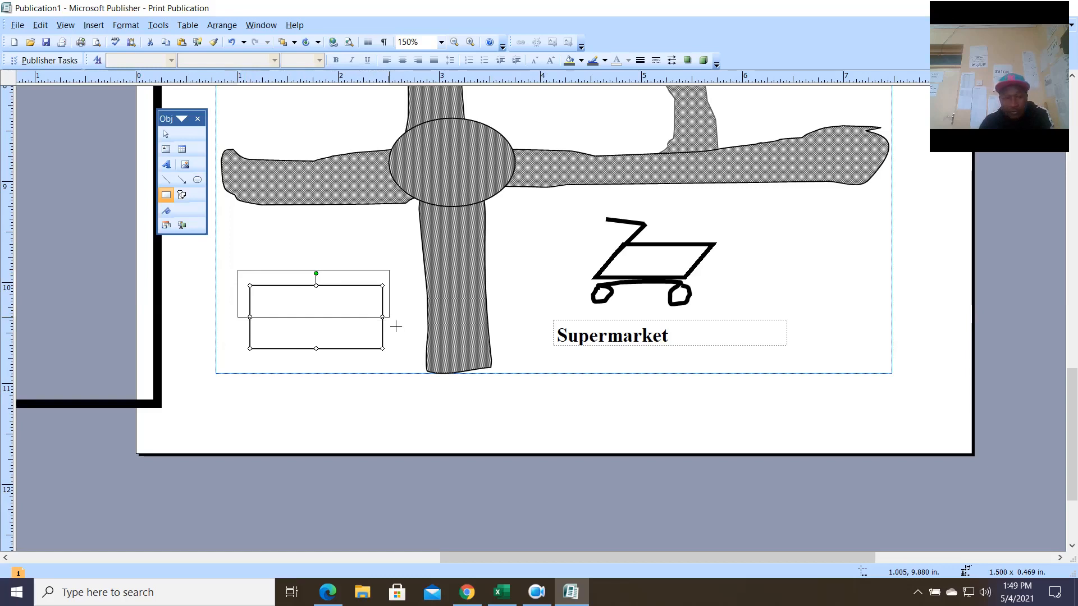
pyautogui.moveTo(396, 326); pyautogui.dragTo(396, 326)
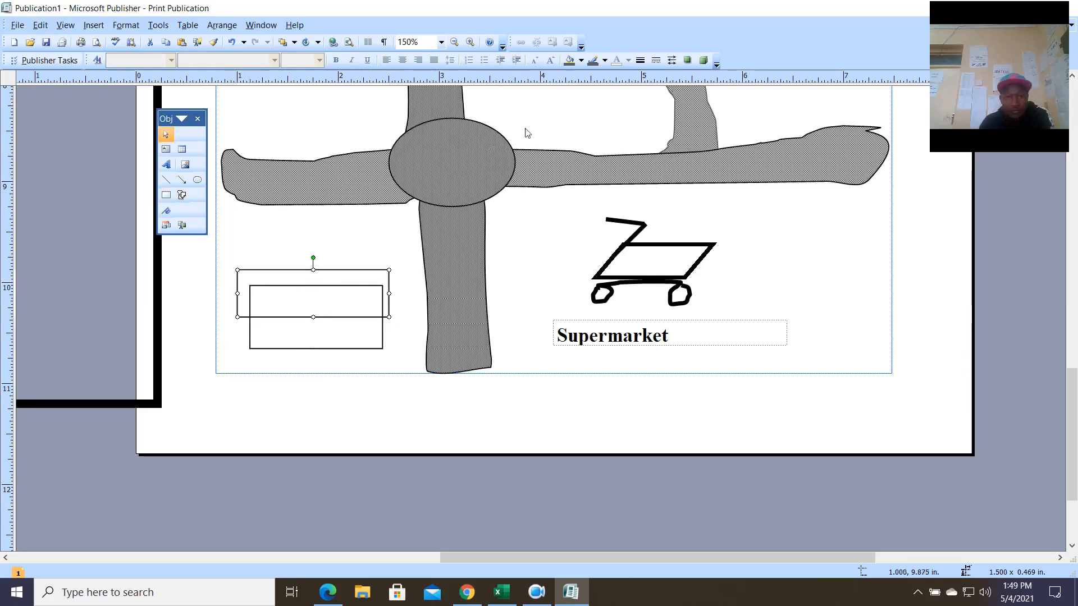
# Give the overlapping rectangle a white fill and a white outline so it masks the upper part of the first rectangle.
pyautogui.click(582, 61)
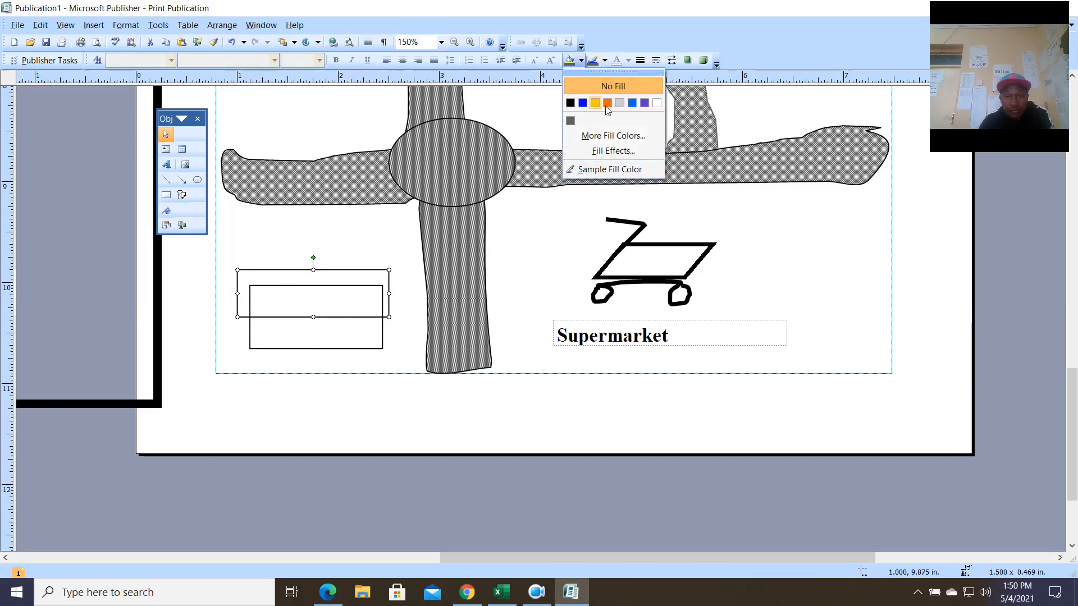
pyautogui.click(644, 102)
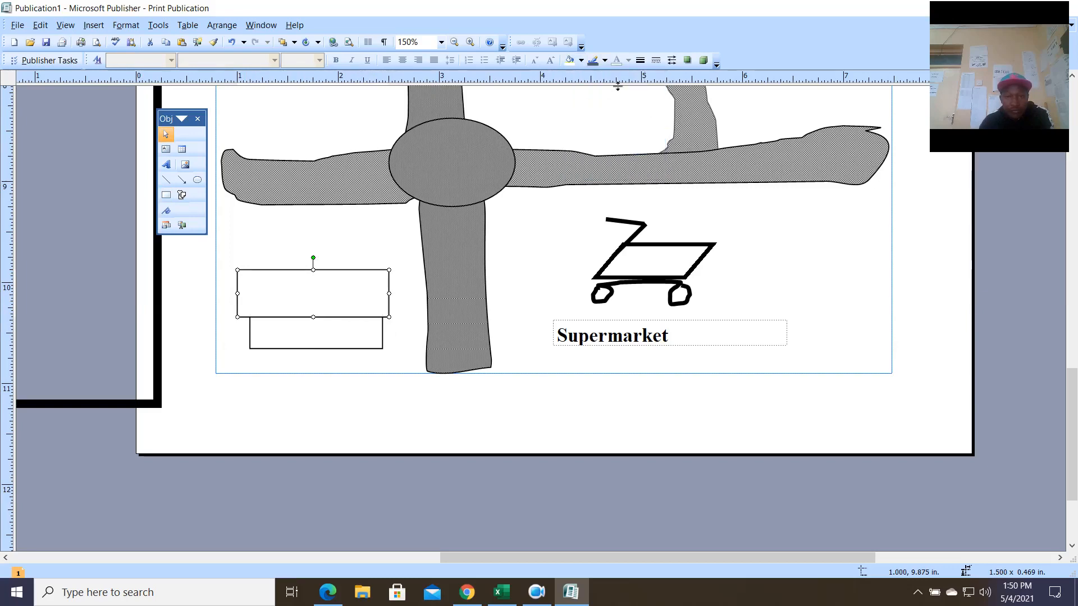
pyautogui.click(604, 61)
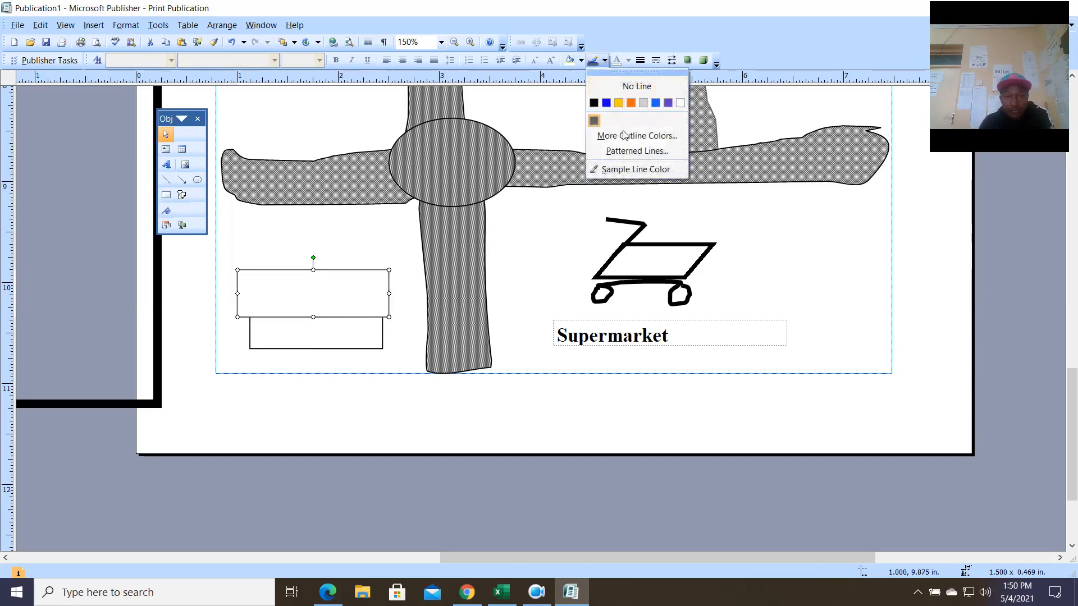
pyautogui.click(617, 134)
pyautogui.click(641, 147)
pyautogui.click(603, 60)
pyautogui.click(680, 103)
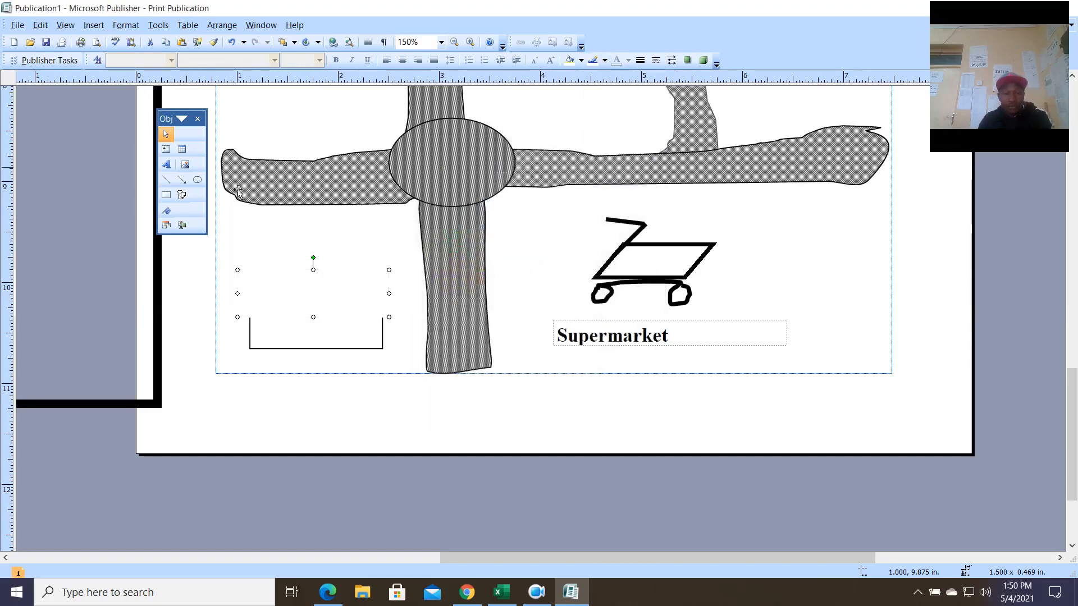
pyautogui.click(388, 231)
# Delete both rectangles from the map's lower-left corner.
pyautogui.click(329, 312)
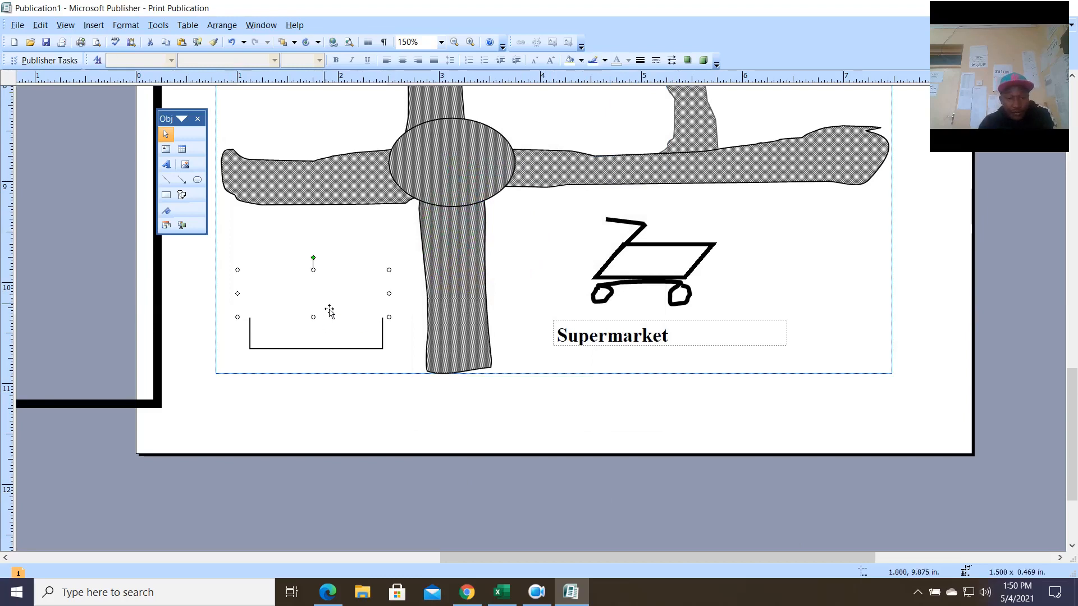
pyautogui.press('Delete')
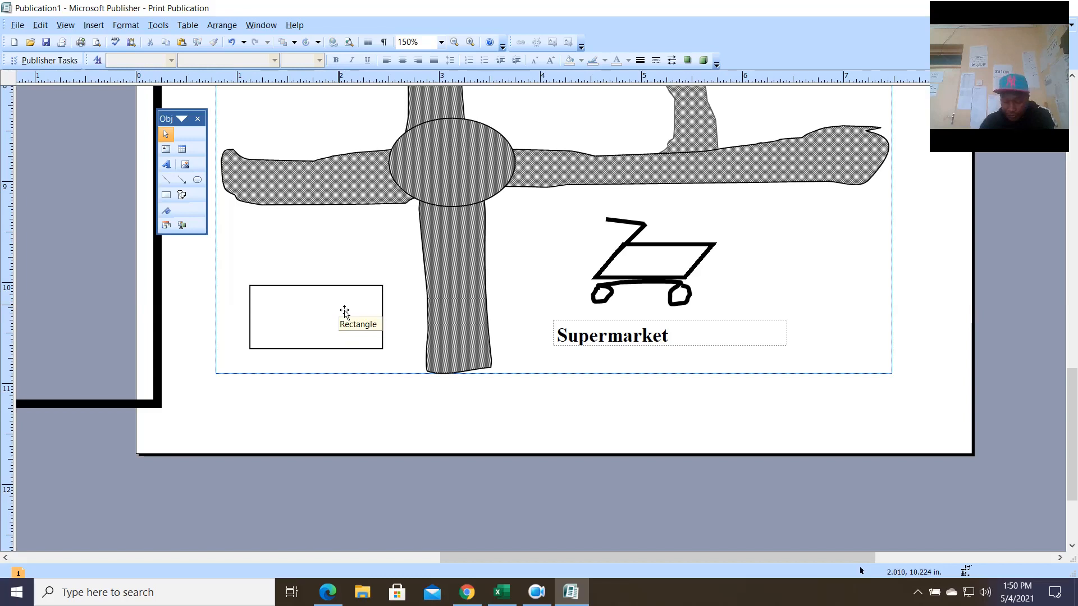
pyautogui.click(355, 291)
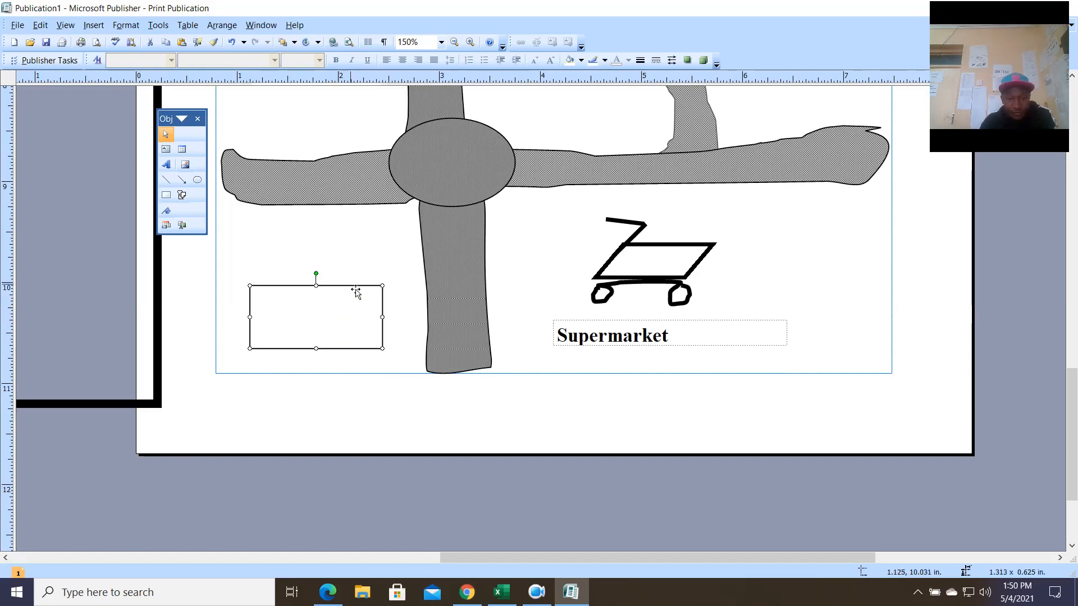
pyautogui.press('Delete')
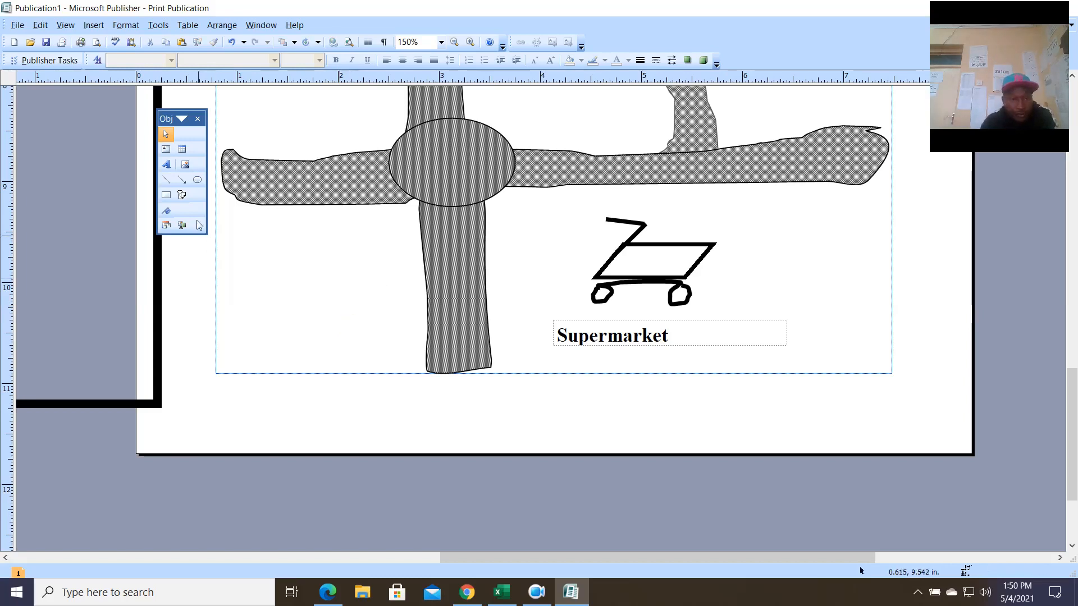
# Try to draw the factory outline with the Curve tool, about 1.56 x 0.61 in, in the map's lower-left corner.
pyautogui.click(182, 195)
pyautogui.moveTo(260, 219)
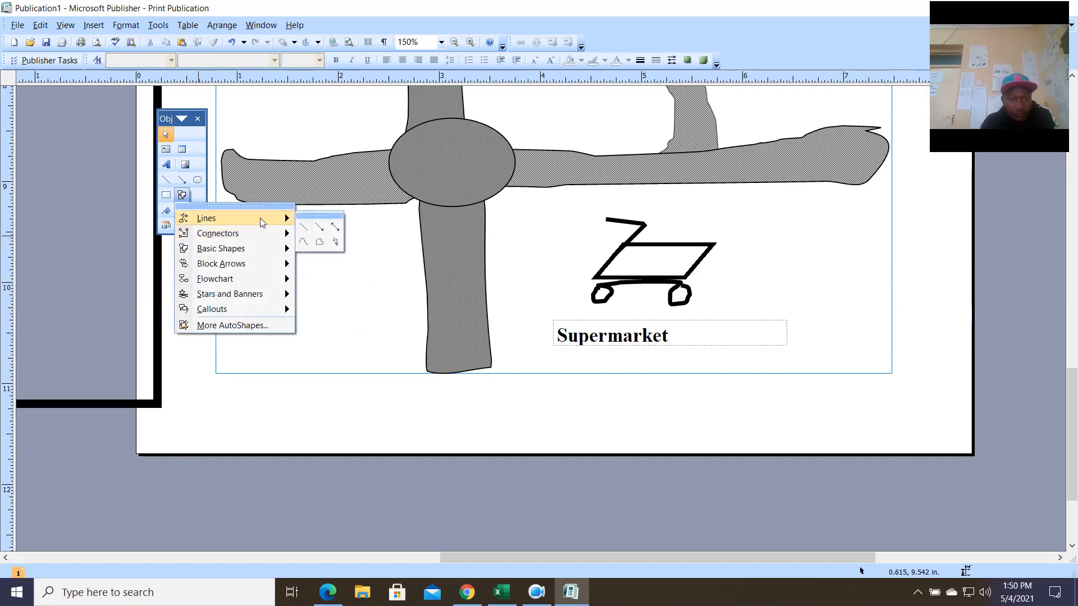
pyautogui.click(304, 242)
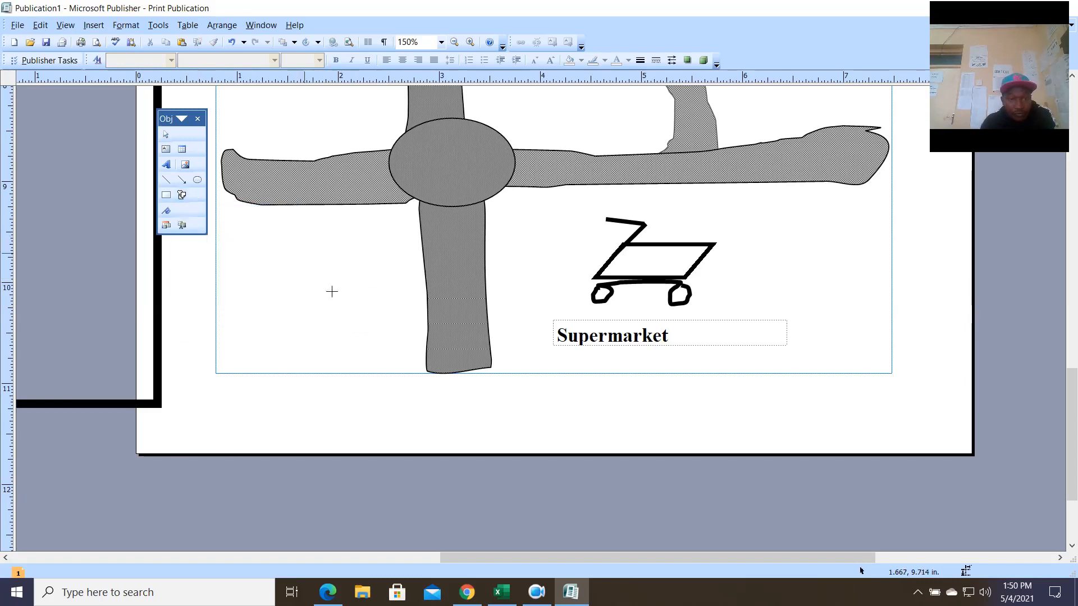
pyautogui.click(264, 354)
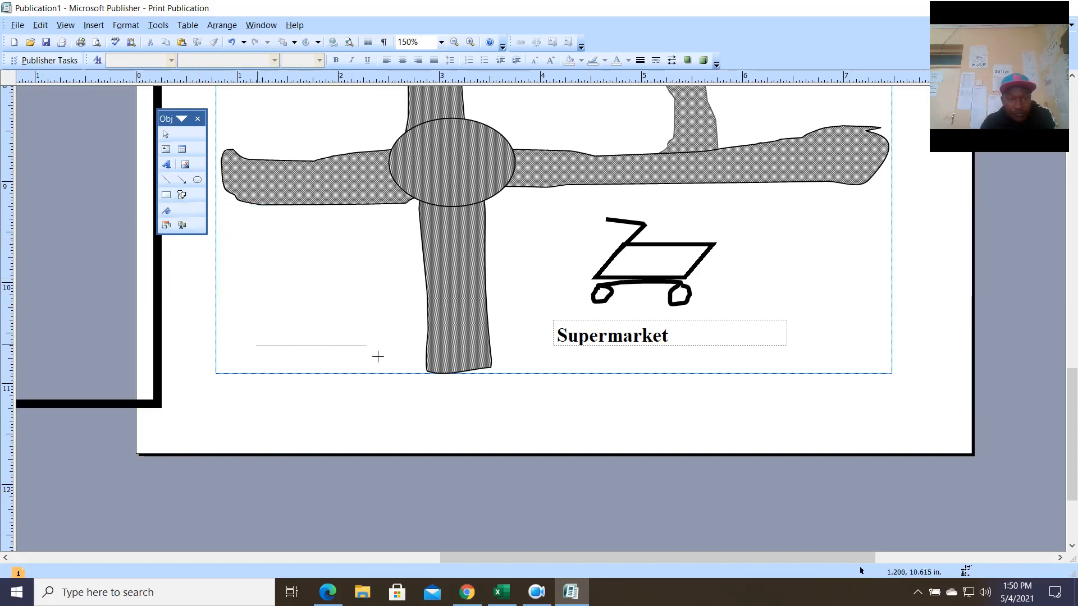
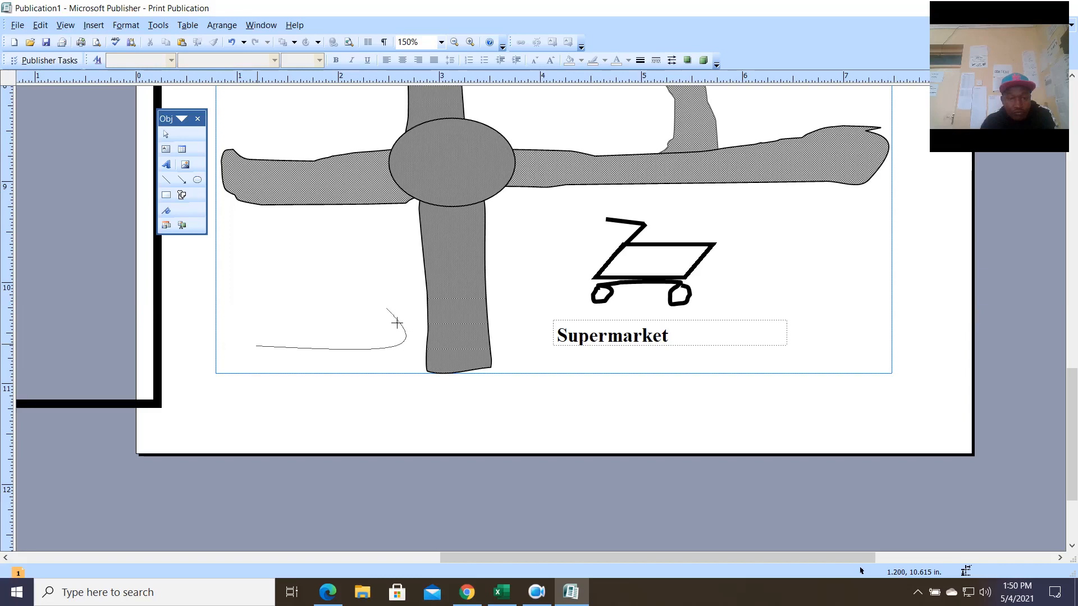
pyautogui.click(393, 356)
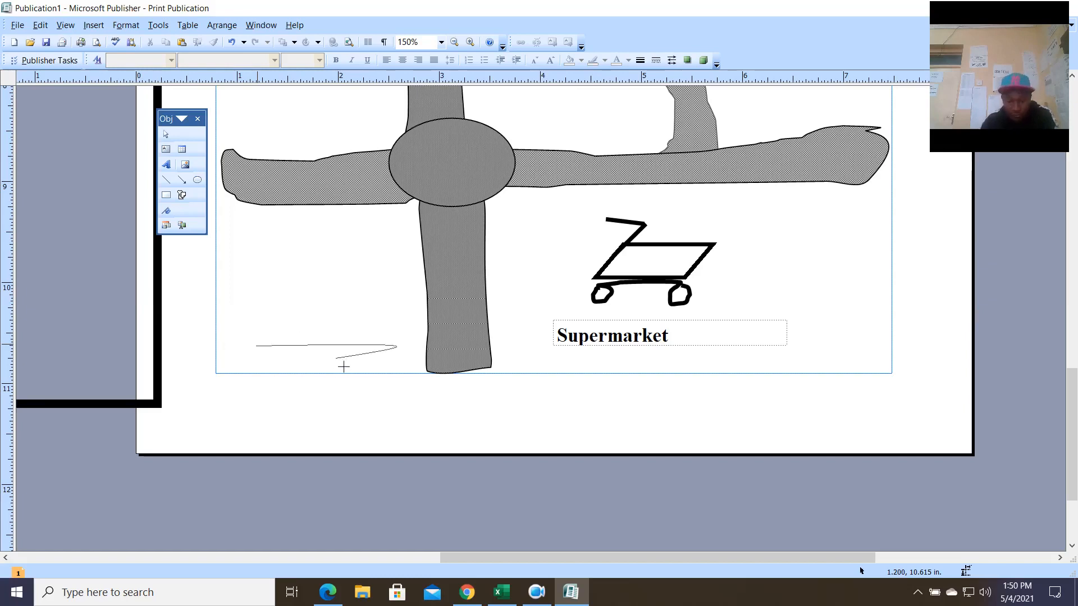
pyautogui.press('BackSpace')
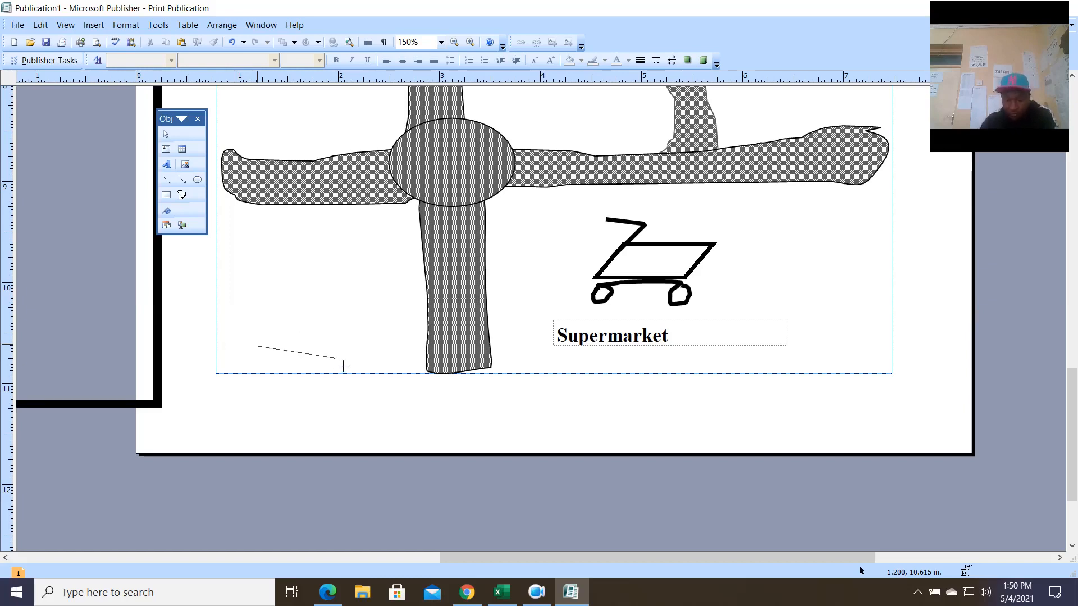
pyautogui.click(398, 354)
pyautogui.click(281, 355)
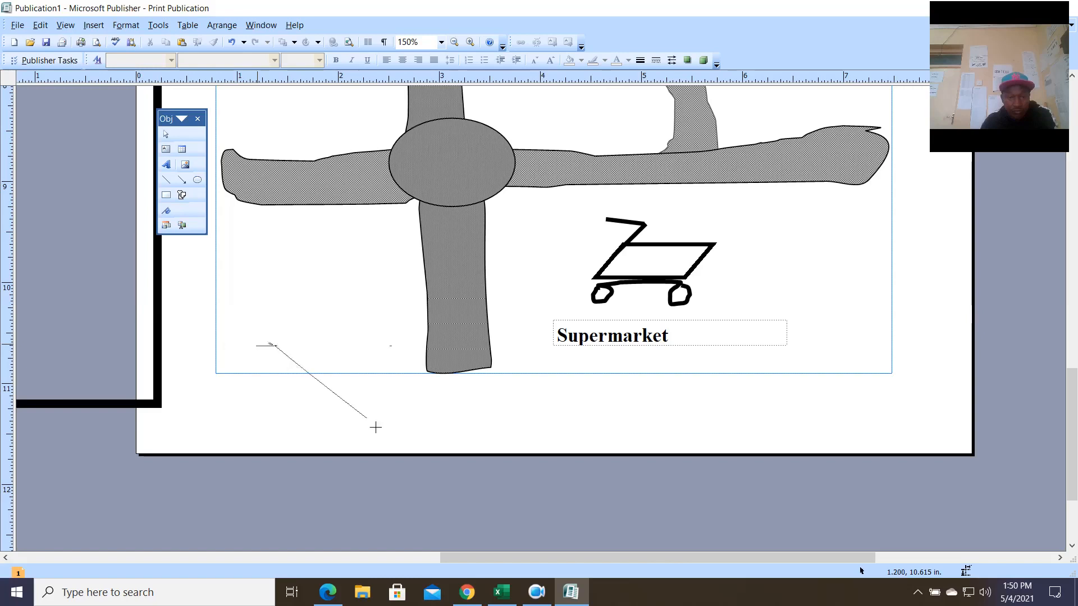
pyautogui.click(320, 366)
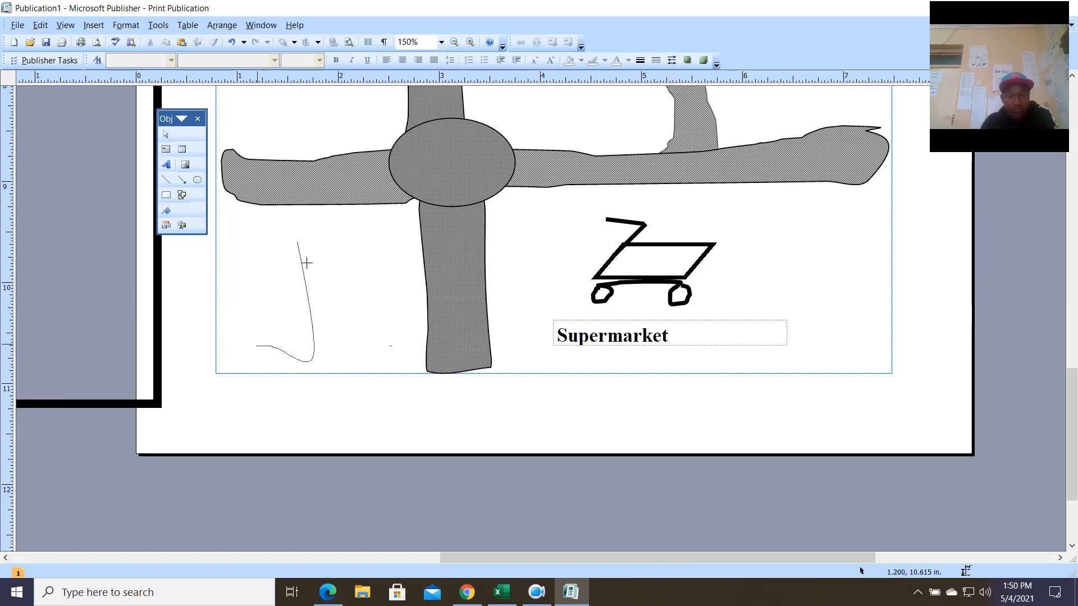
pyautogui.doubleClick(320, 310)
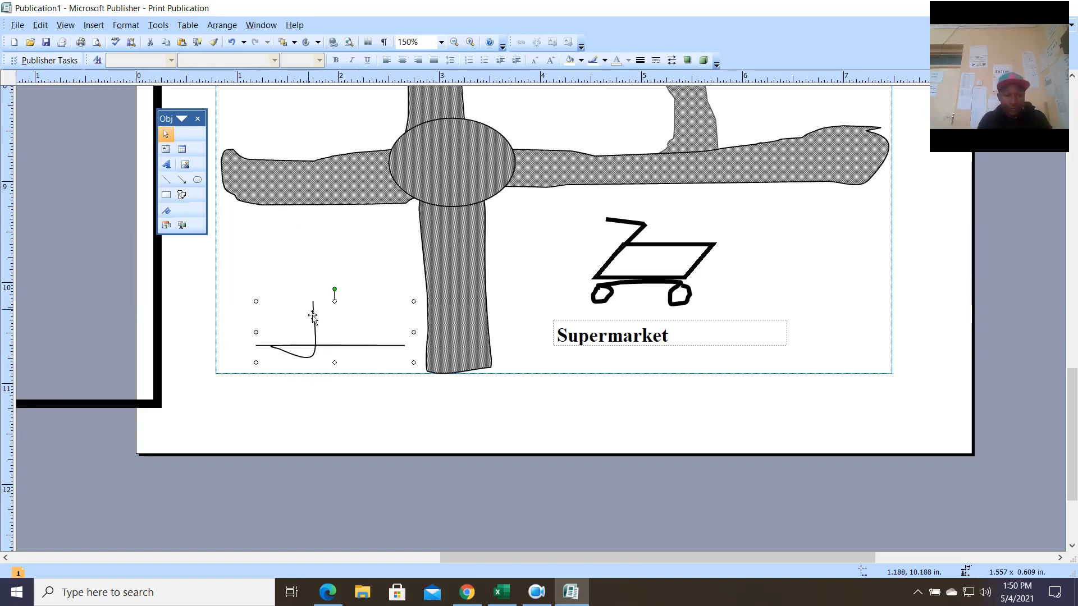
# Delete the curve from the map's lower-left corner, leaving its formatting unchanged.
pyautogui.doubleClick(323, 341)
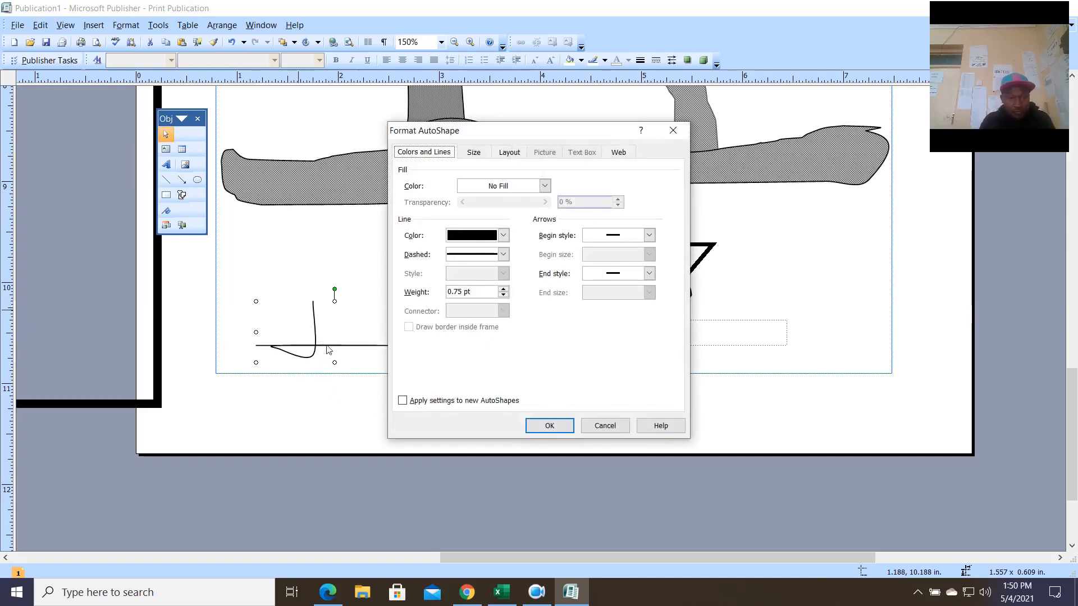
pyautogui.click(609, 430)
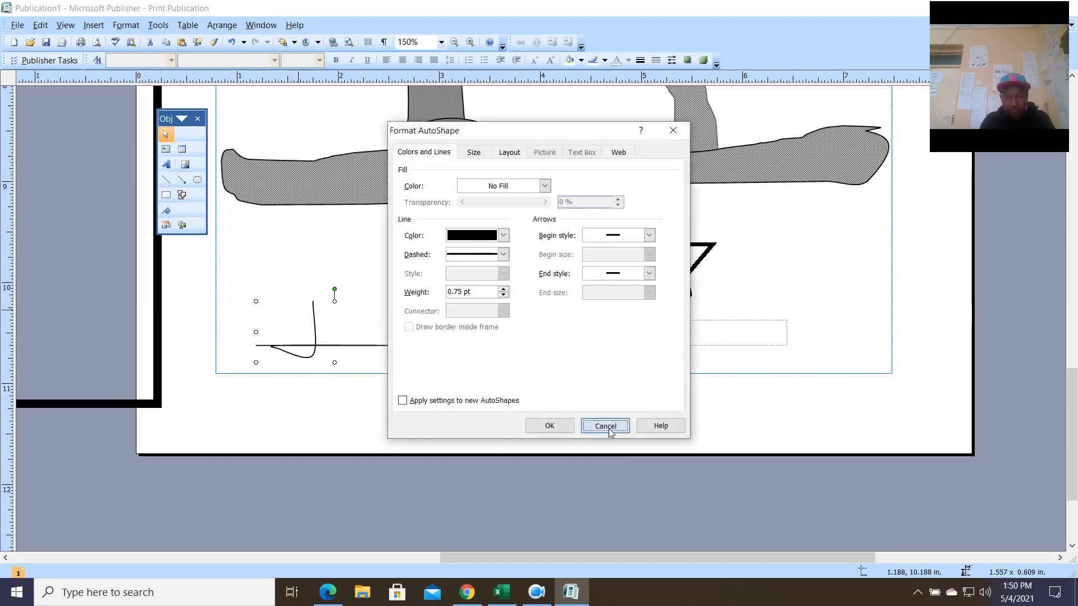
pyautogui.press('Delete')
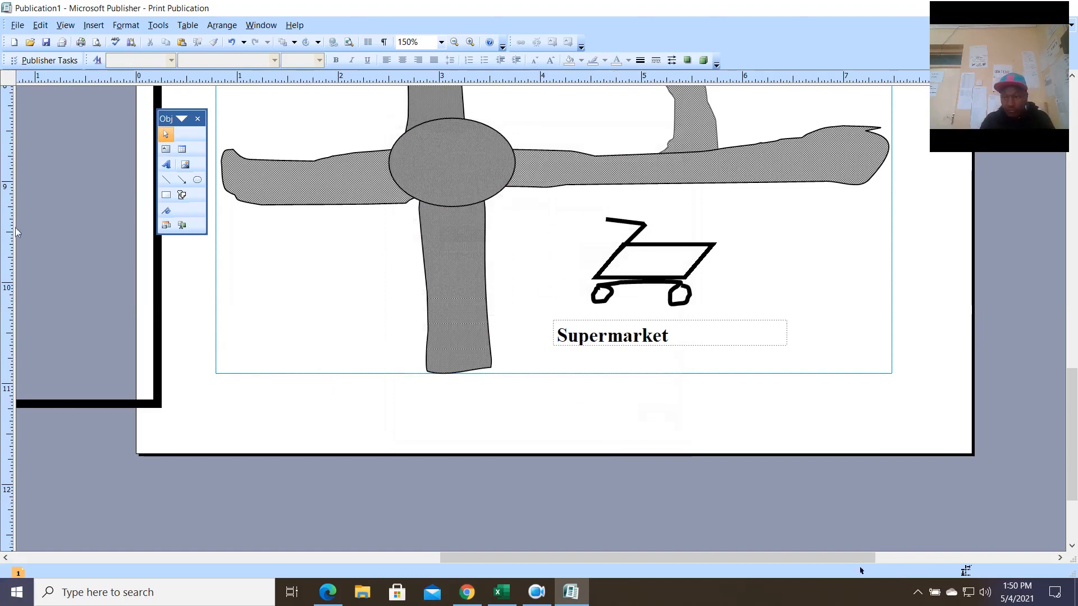
# Draw a horizontal base line about 1.16 in long in the map's lower-left corner and a vertical line about 0.41 in high at its right end.
pyautogui.click(182, 194)
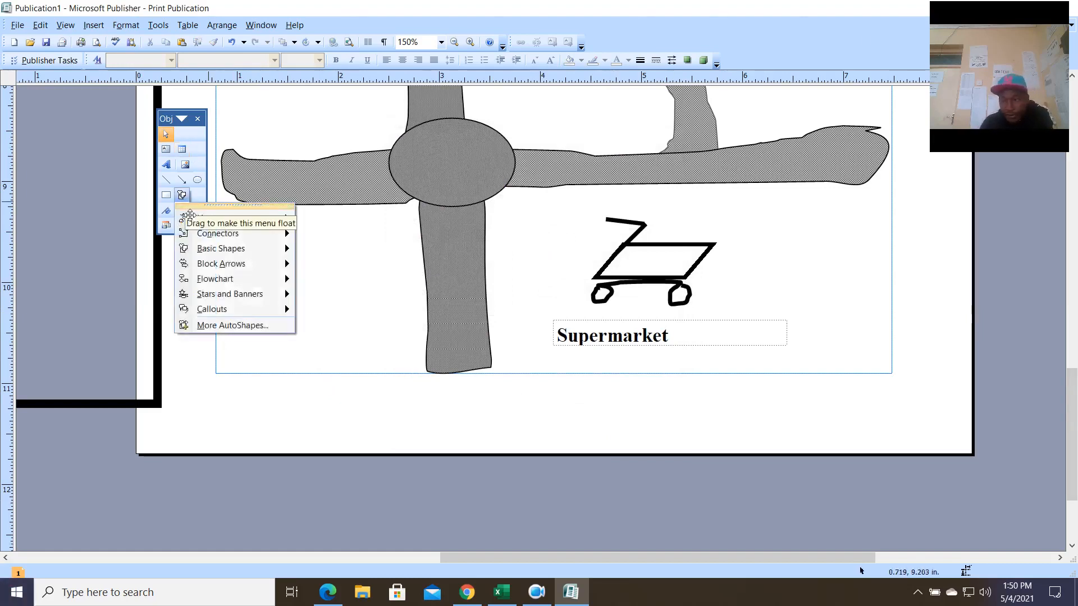
pyautogui.moveTo(230, 246)
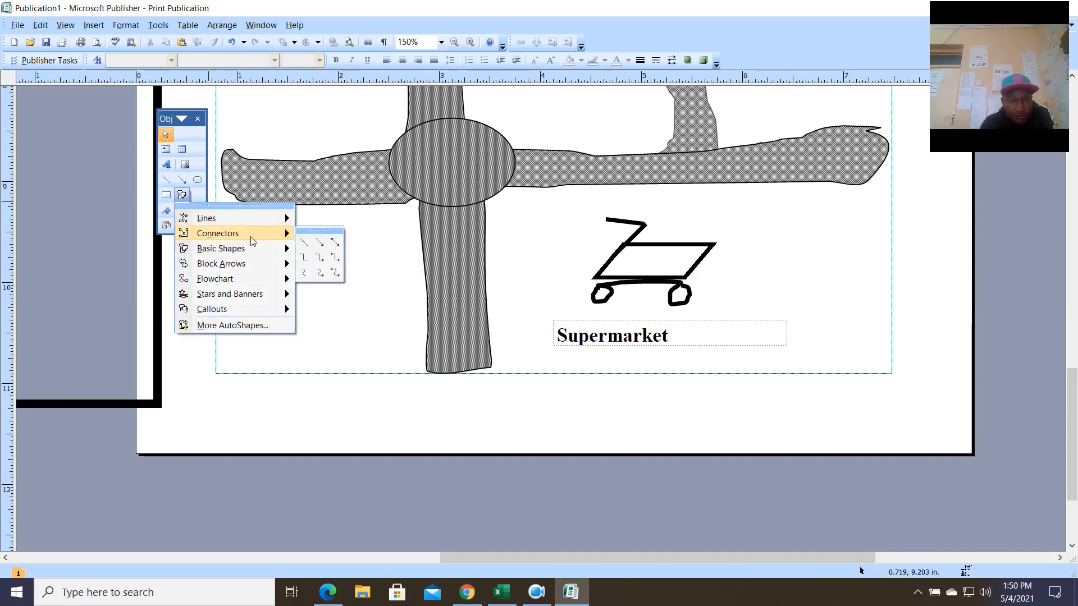
pyautogui.moveTo(259, 267)
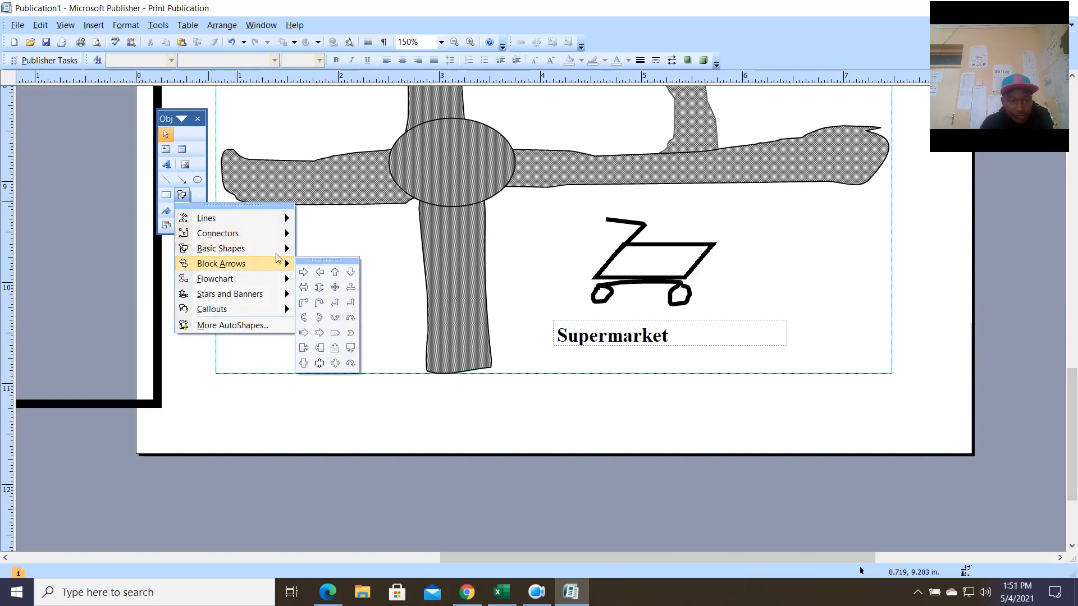
pyautogui.click(339, 232)
pyautogui.click(167, 179)
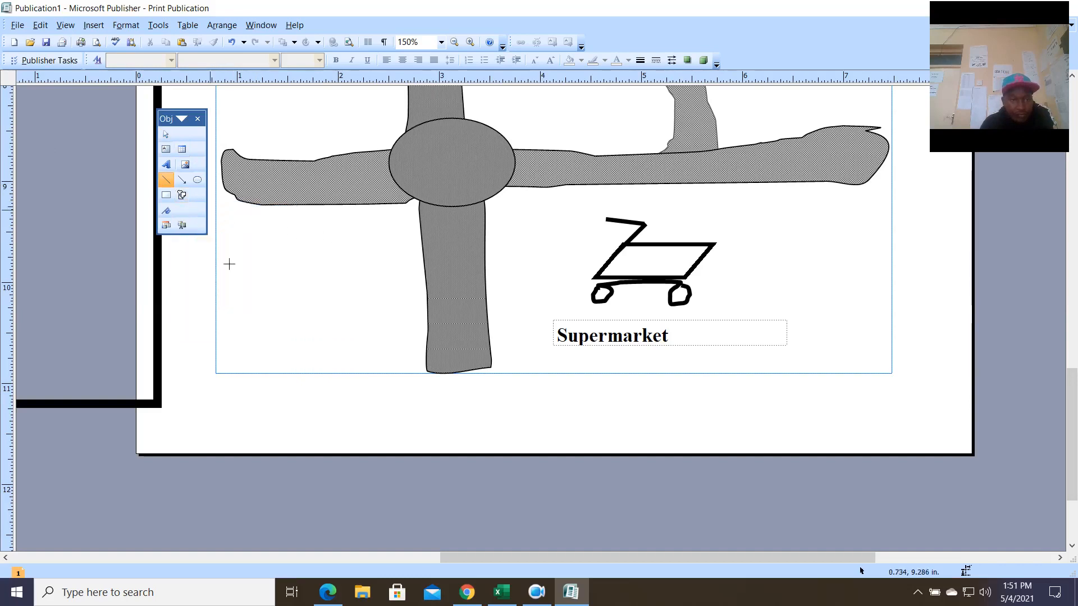
pyautogui.moveTo(247, 356); pyautogui.dragTo(365, 357)
pyautogui.click(169, 184)
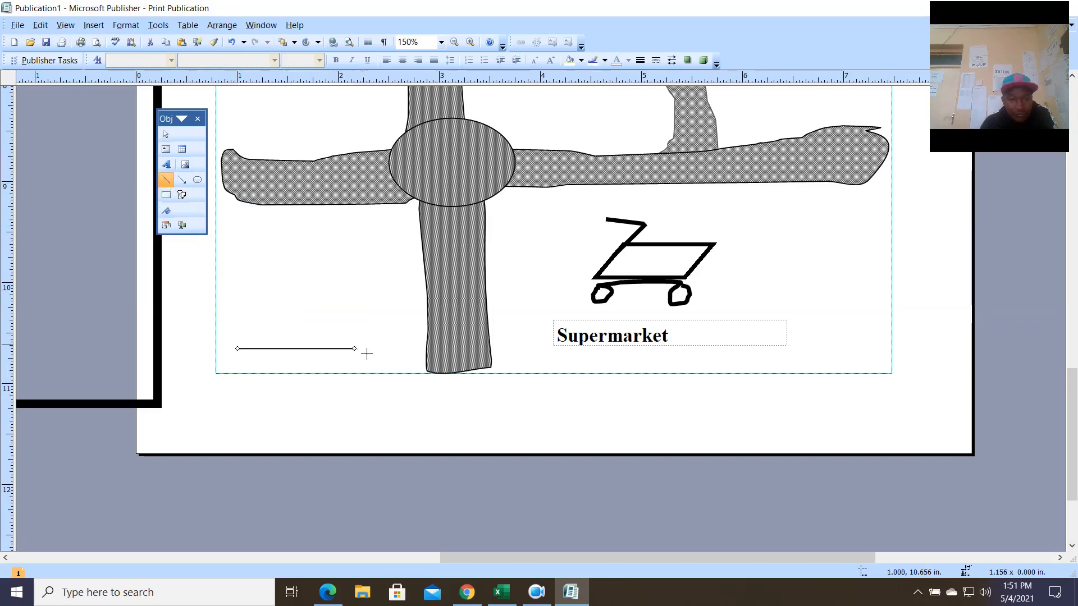
pyautogui.moveTo(361, 359); pyautogui.dragTo(359, 315)
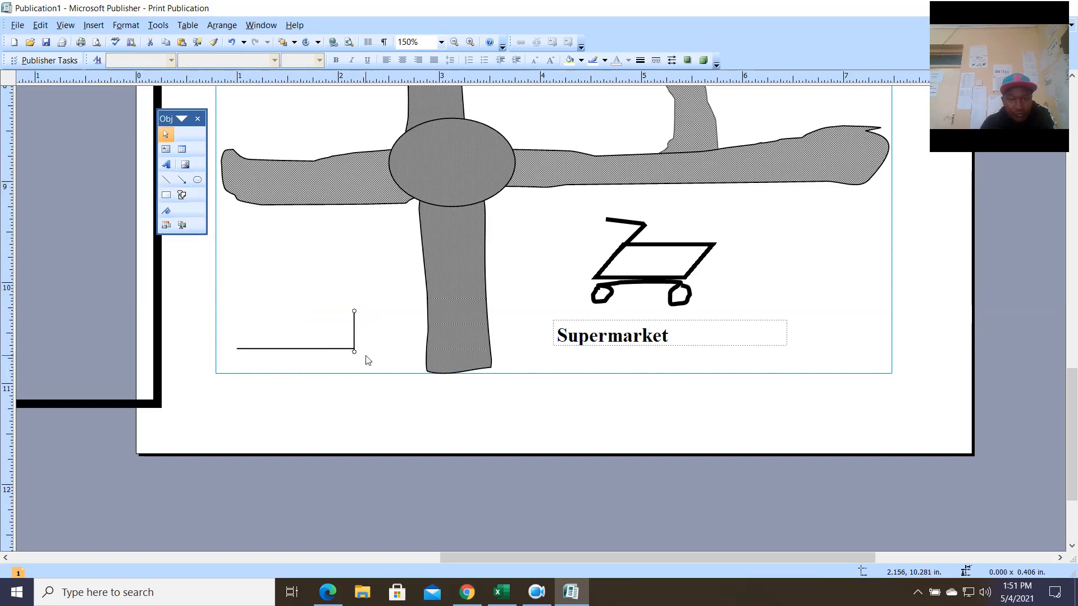
# Draw a vertical line about 0.25 in high at the base line's left end and extend the right-hand vertical line upward.
pyautogui.click(164, 181)
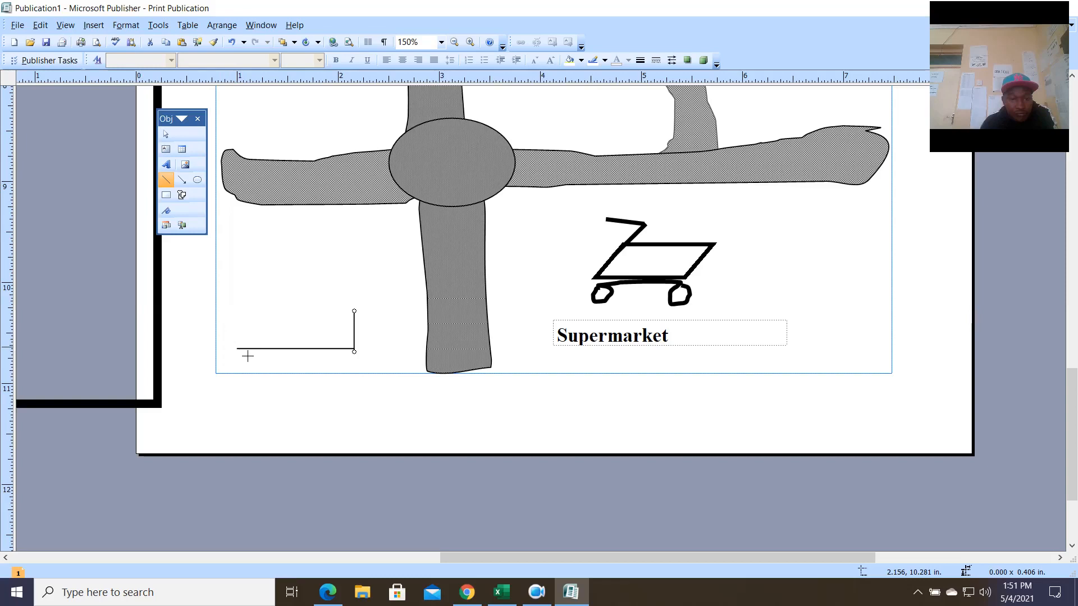
pyautogui.moveTo(243, 356); pyautogui.dragTo(243, 332)
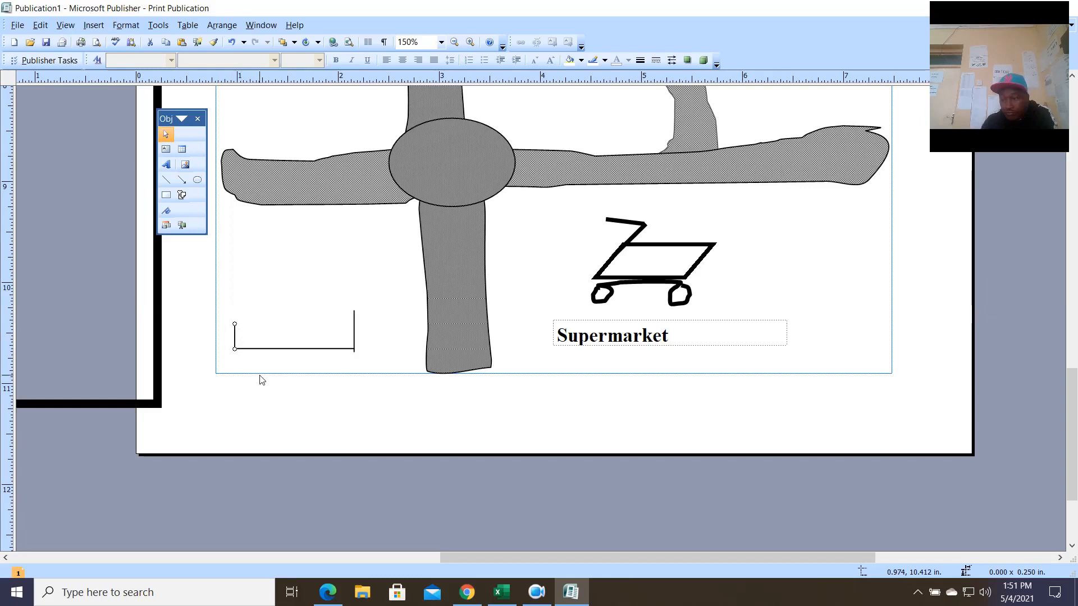
pyautogui.click(354, 313)
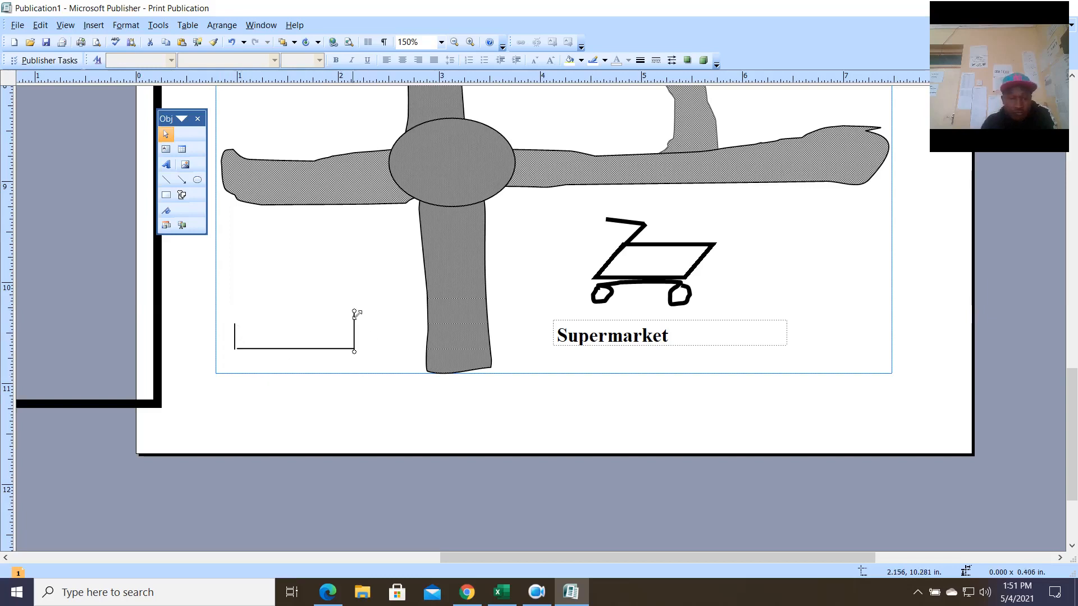
pyautogui.moveTo(357, 315); pyautogui.dragTo(364, 301)
# Draw a second vertical line just inside the right-hand one, down to the base line, as the chimney's inner wall.
pyautogui.click(165, 180)
pyautogui.moveTo(353, 307); pyautogui.dragTo(354, 357)
pyautogui.moveTo(351, 303); pyautogui.dragTo(353, 298)
pyautogui.click(369, 360)
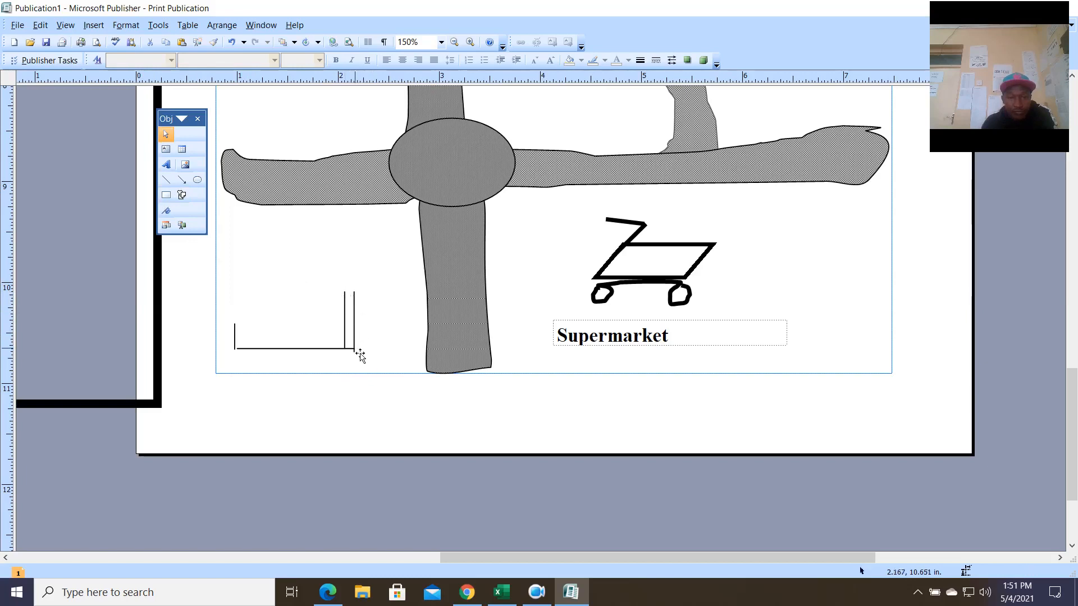
# Shorten the chimney's outer line to about 0.53 in so it ends on the base, and level the inner line's top with it.
pyautogui.click(357, 352)
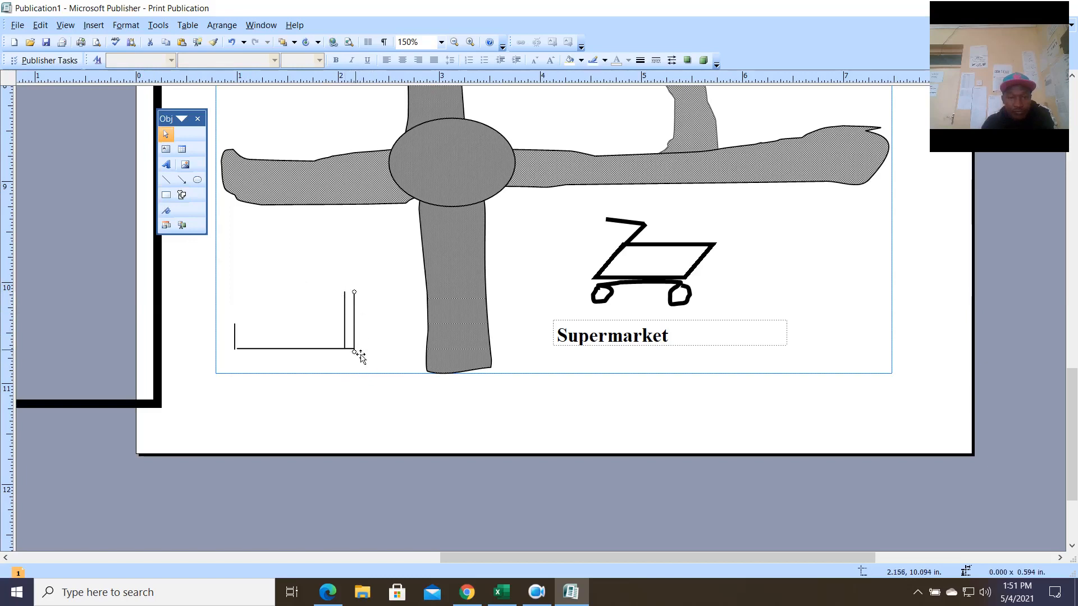
pyautogui.click(362, 356)
pyautogui.click(355, 347)
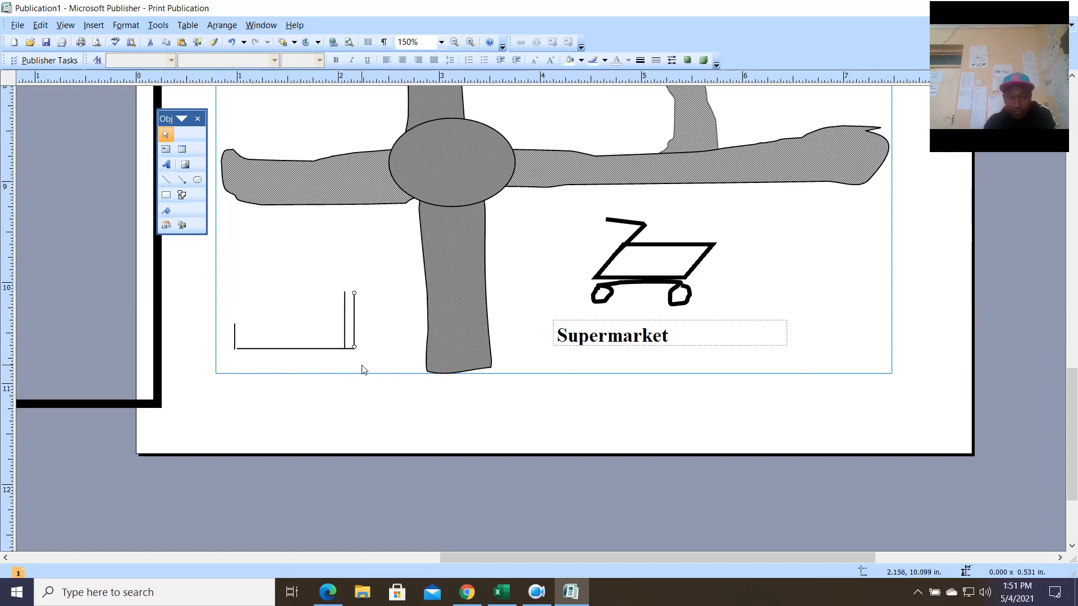
pyautogui.click(345, 317)
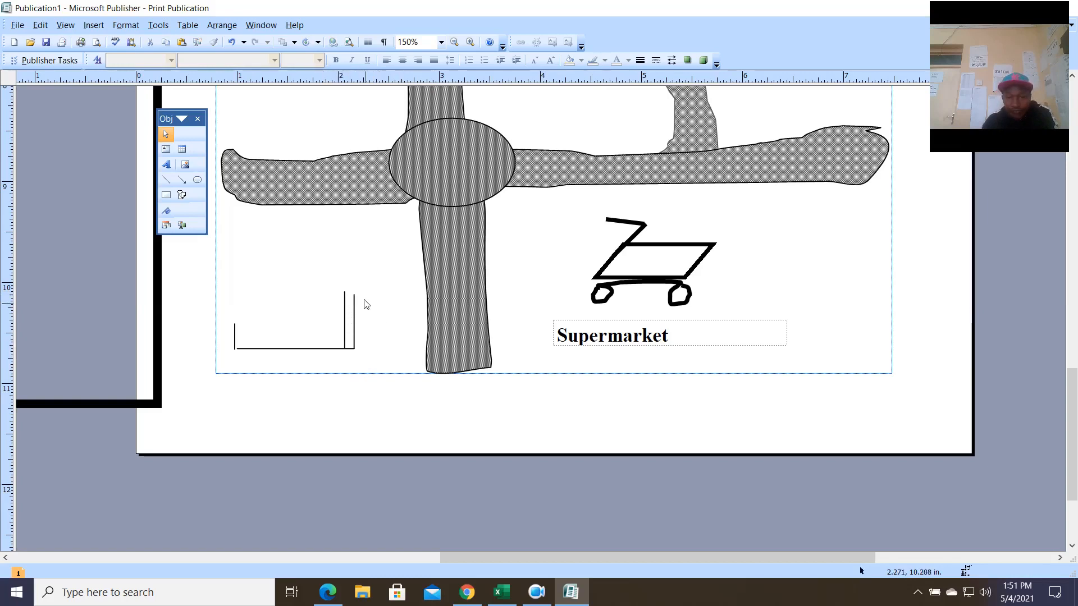
pyautogui.moveTo(345, 293); pyautogui.dragTo(353, 303)
pyautogui.click(365, 304)
# Close the chimney's top with a horizontal line between its two walls, shortened to about 0.06 in.
pyautogui.click(168, 185)
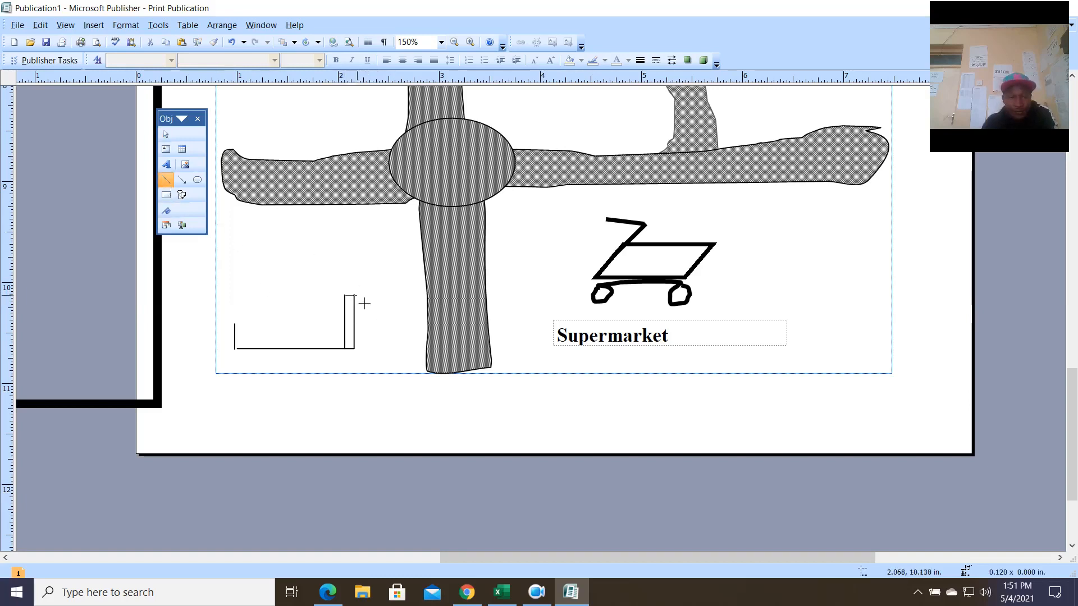
pyautogui.moveTo(345, 295); pyautogui.dragTo(357, 295)
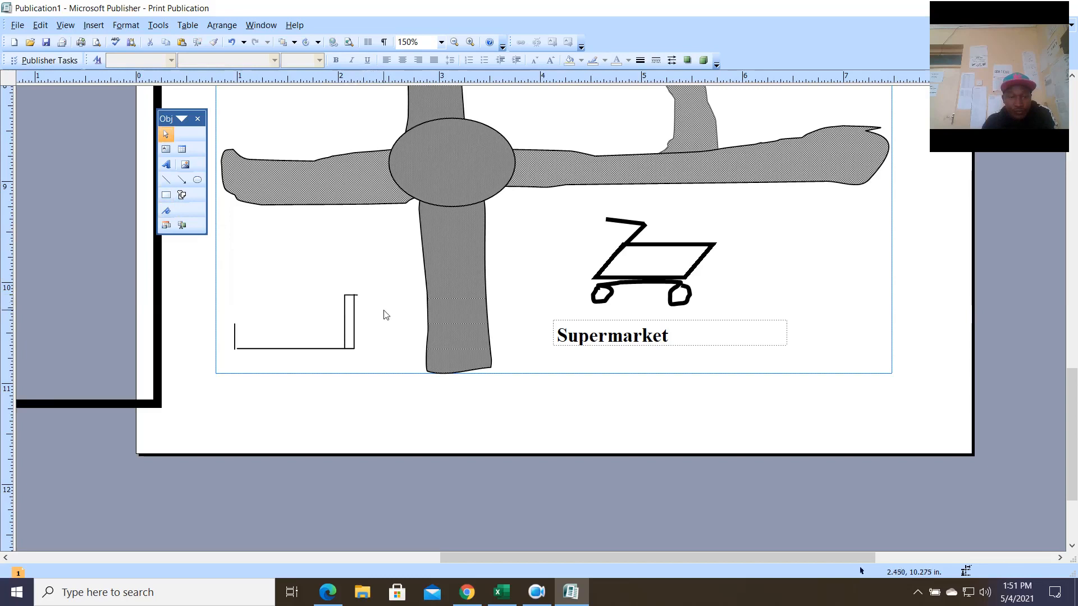
pyautogui.click(351, 295)
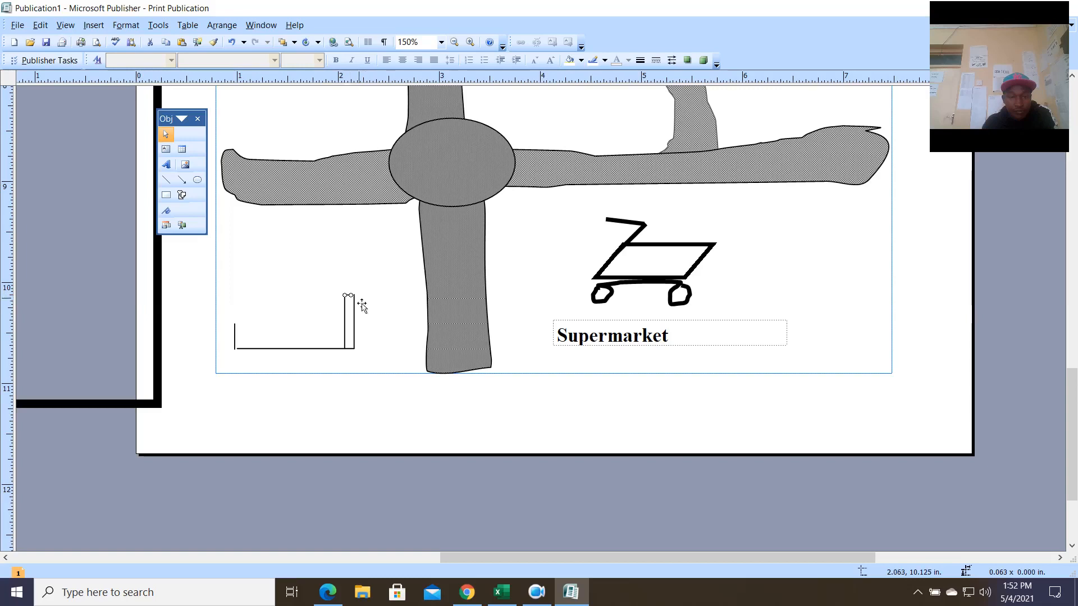
pyautogui.click(369, 306)
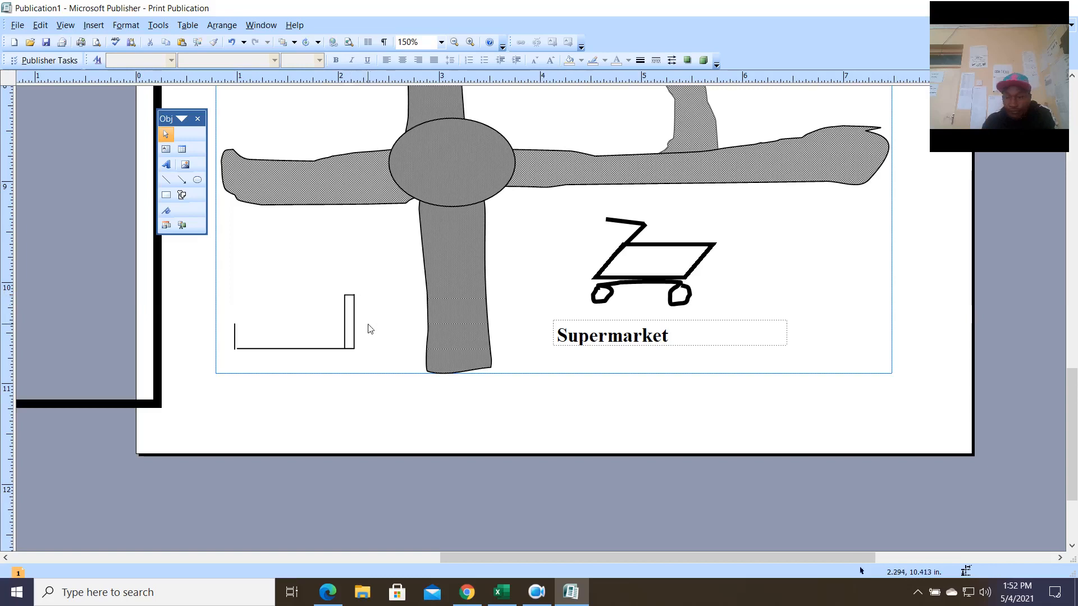
# Try to draw the sawtooth roof starting from the left wall's top, with a first slope of about 0.19 x 0.09 in.
pyautogui.click(166, 179)
pyautogui.moveTo(242, 332); pyautogui.dragTo(261, 342)
pyautogui.click(166, 179)
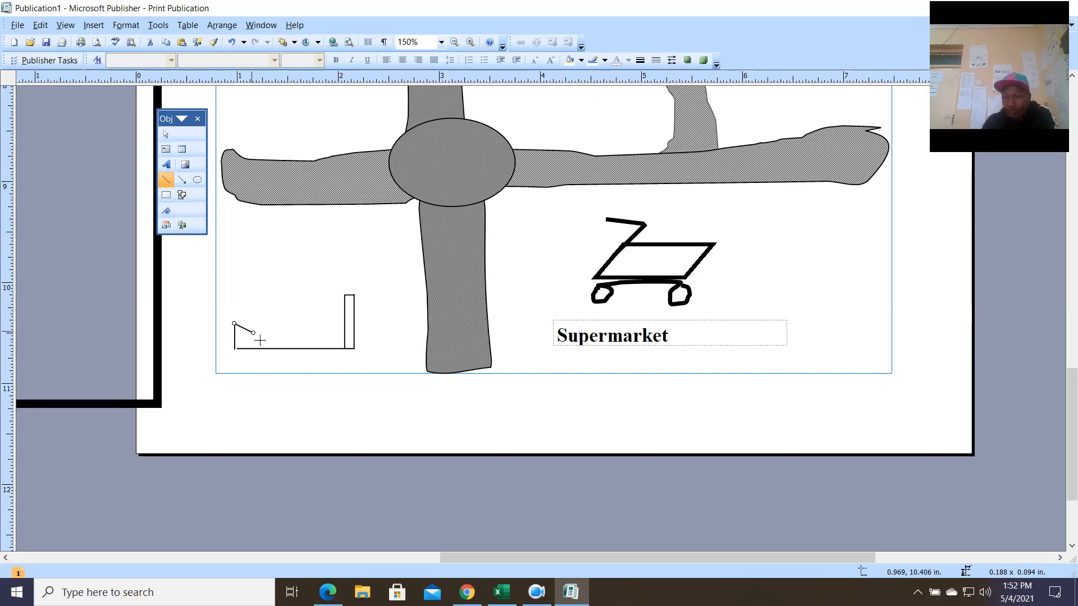
pyautogui.moveTo(253, 332); pyautogui.dragTo(278, 342)
pyautogui.click(166, 180)
# Draw a diagonal roof line sloping down to the chimney's inner wall.
pyautogui.click(166, 179)
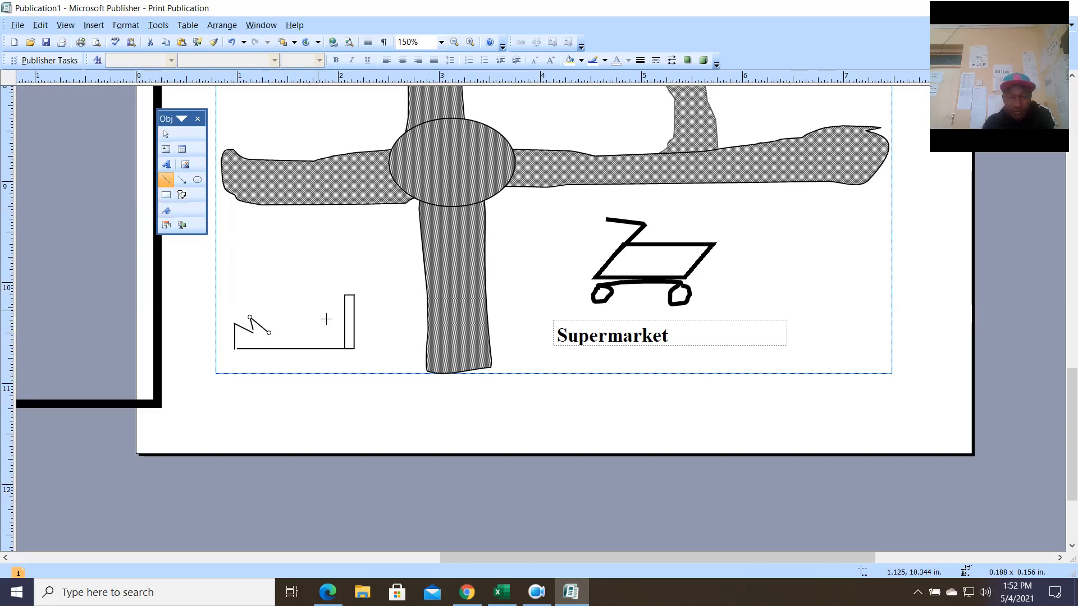
pyautogui.moveTo(319, 311); pyautogui.dragTo(350, 337)
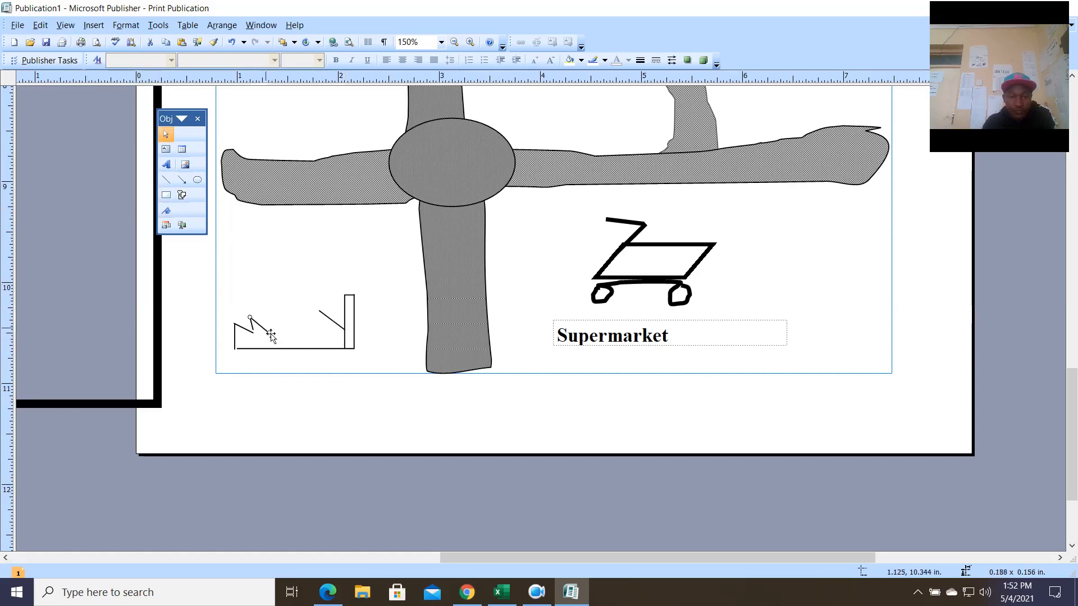
# Delete the zigzag roof lines beside the factory's left wall and nudge the wall onto the base line's end.
pyautogui.click(252, 324)
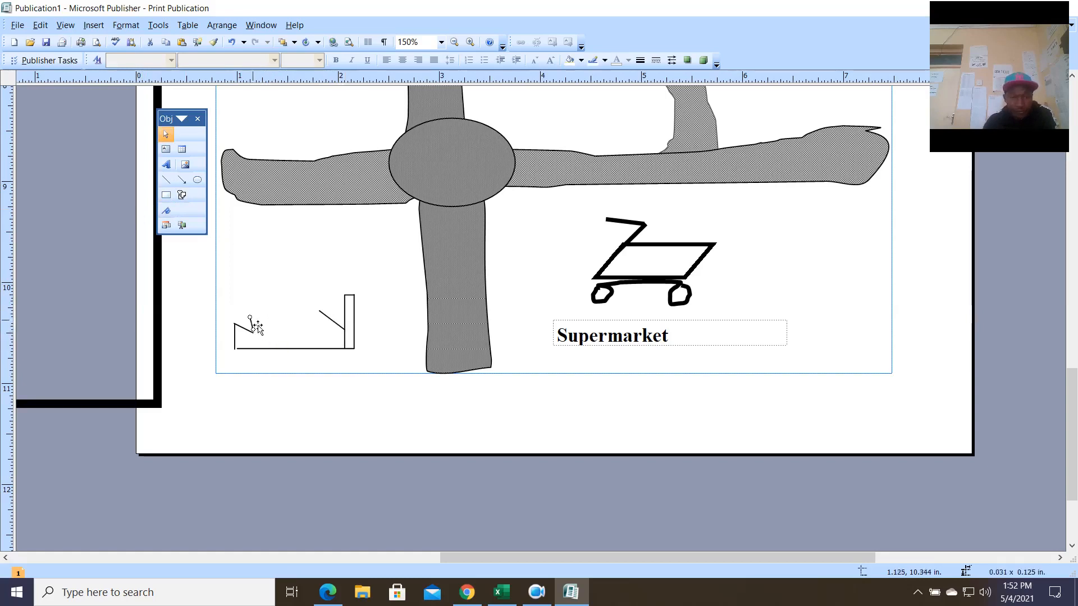
pyautogui.press('Delete')
pyautogui.click(251, 332)
pyautogui.press('Delete')
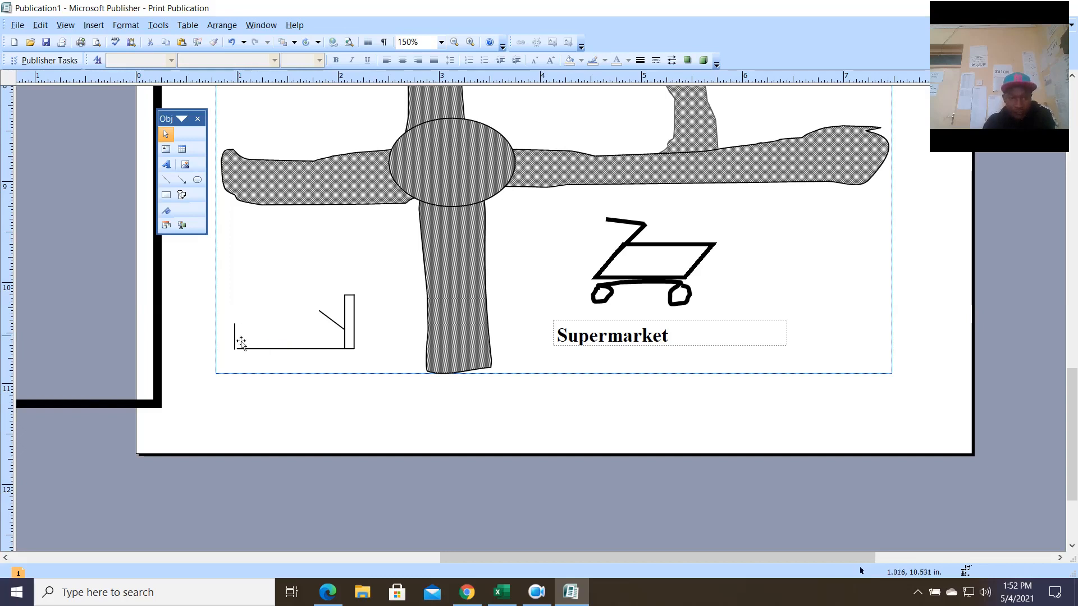
pyautogui.click(236, 342)
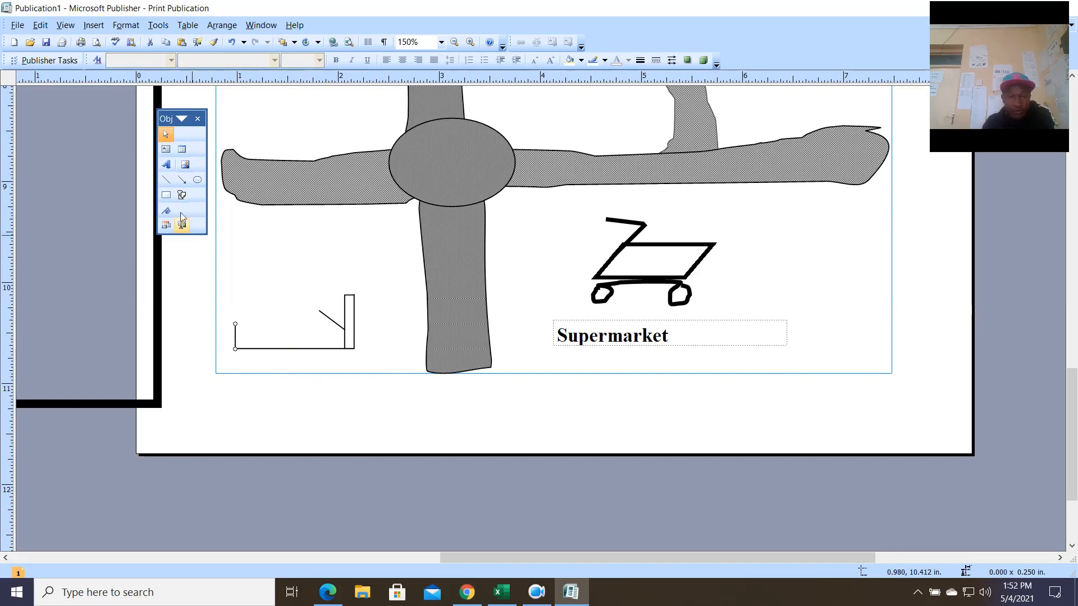
# Draw a steep line about 0.06 x 0.24 in down from the roof peak and a slope about 0.38 x 0.13 in from its foot.
pyautogui.click(166, 180)
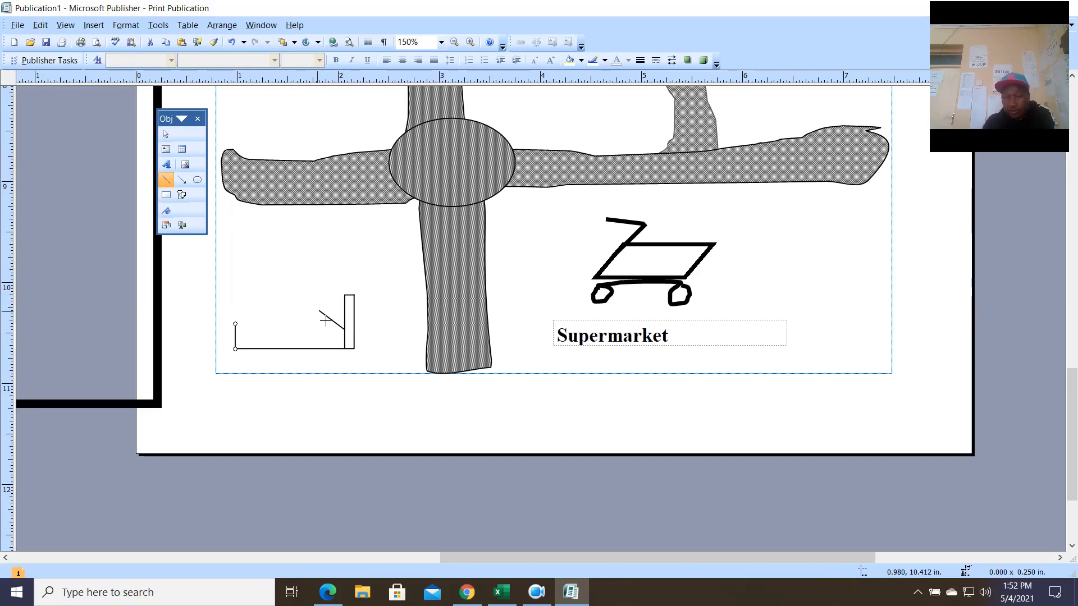
pyautogui.moveTo(323, 335); pyautogui.dragTo(328, 340)
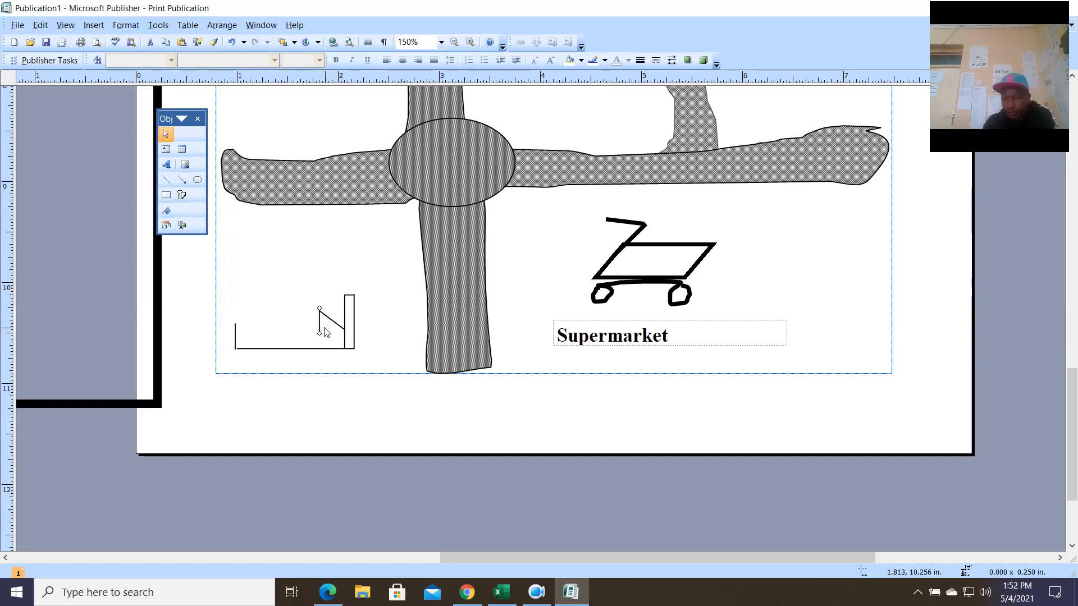
pyautogui.moveTo(320, 334); pyautogui.dragTo(325, 333)
pyautogui.click(166, 180)
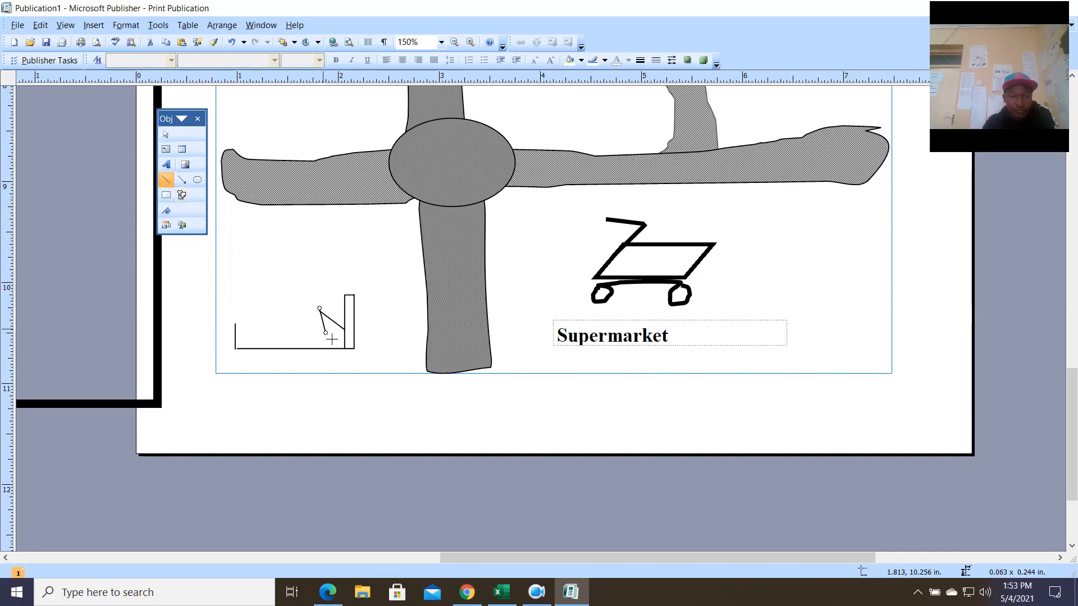
pyautogui.moveTo(325, 330); pyautogui.dragTo(288, 318)
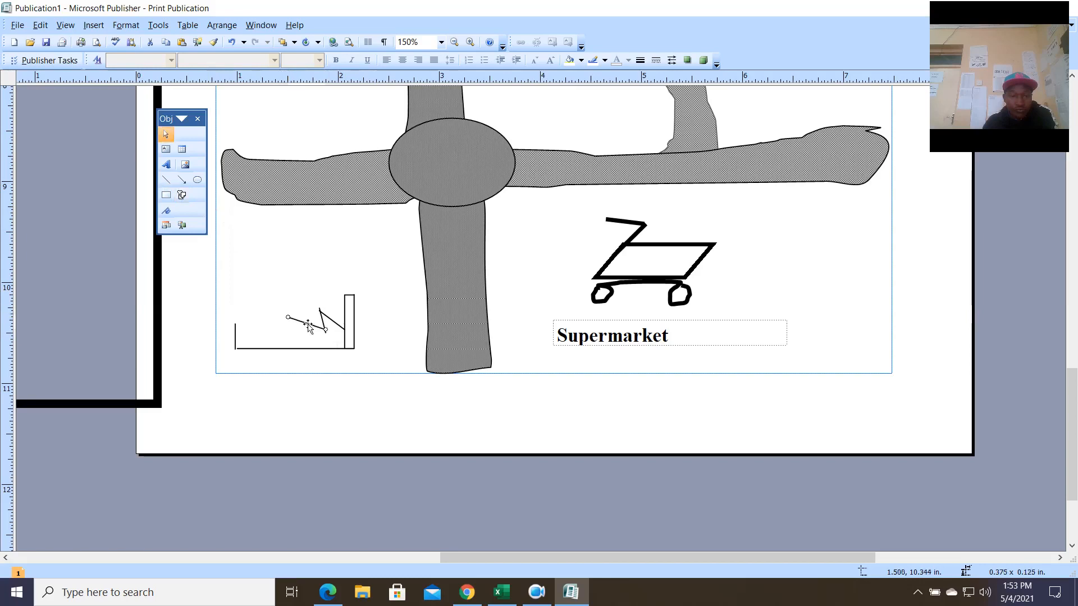
# Add the next roof tooth with a steep line about 0.06 x 0.16 in and a slope rising leftward from its foot.
pyautogui.click(167, 180)
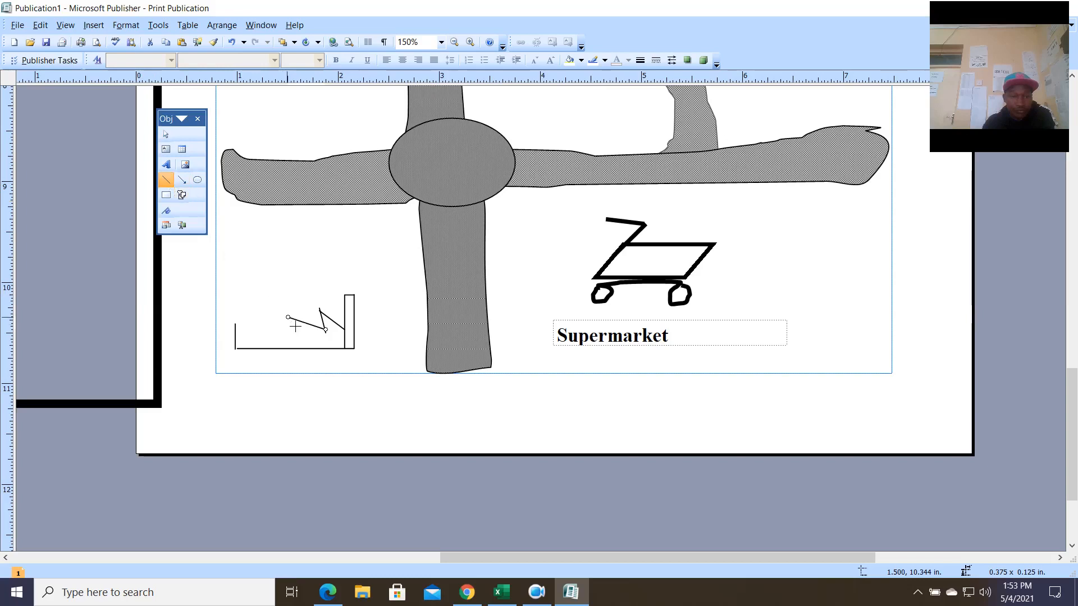
pyautogui.moveTo(288, 317); pyautogui.dragTo(302, 343)
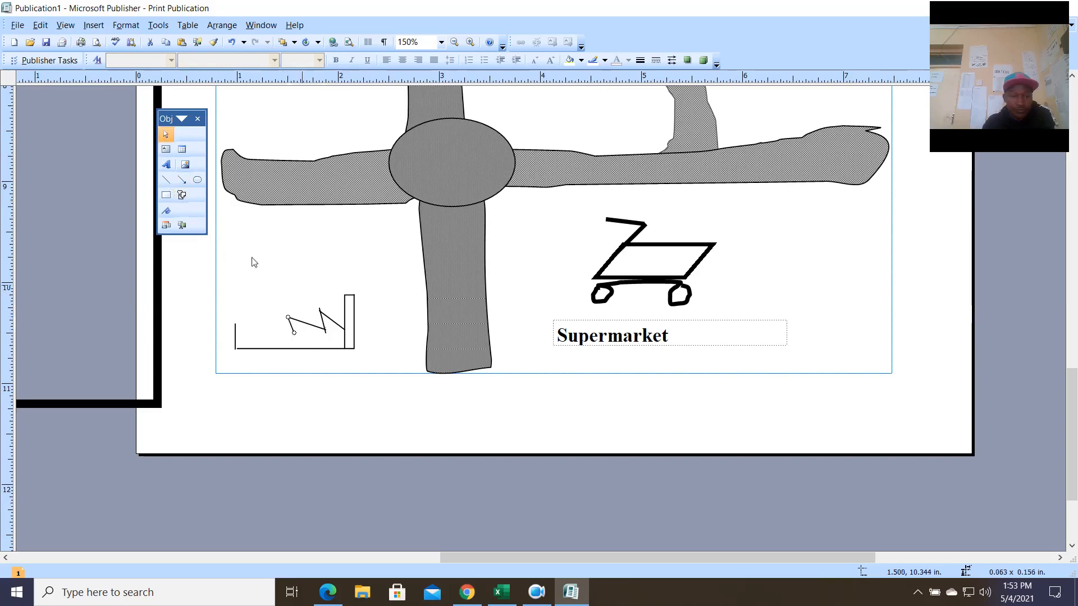
pyautogui.click(167, 179)
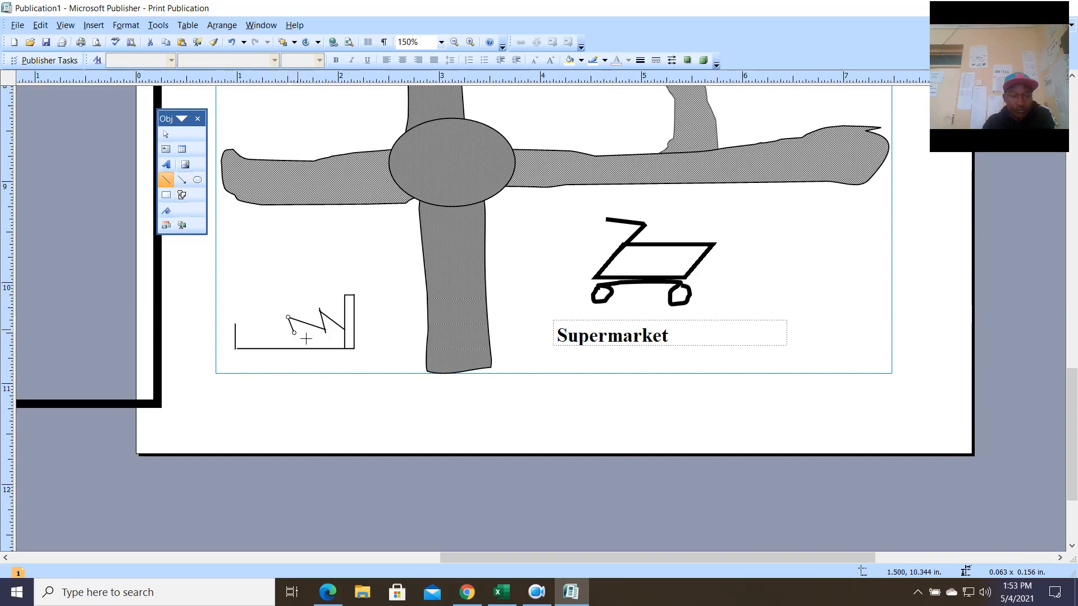
pyautogui.moveTo(294, 332)
pyautogui.mouseDown()
pyautogui.moveTo(263, 320)
pyautogui.moveTo(278, 341)
pyautogui.mouseUp()
# Draw the last steep roof line, about 0.06 x 0.16 in, and a closing slope up to the left wall's top.
pyautogui.click(167, 179)
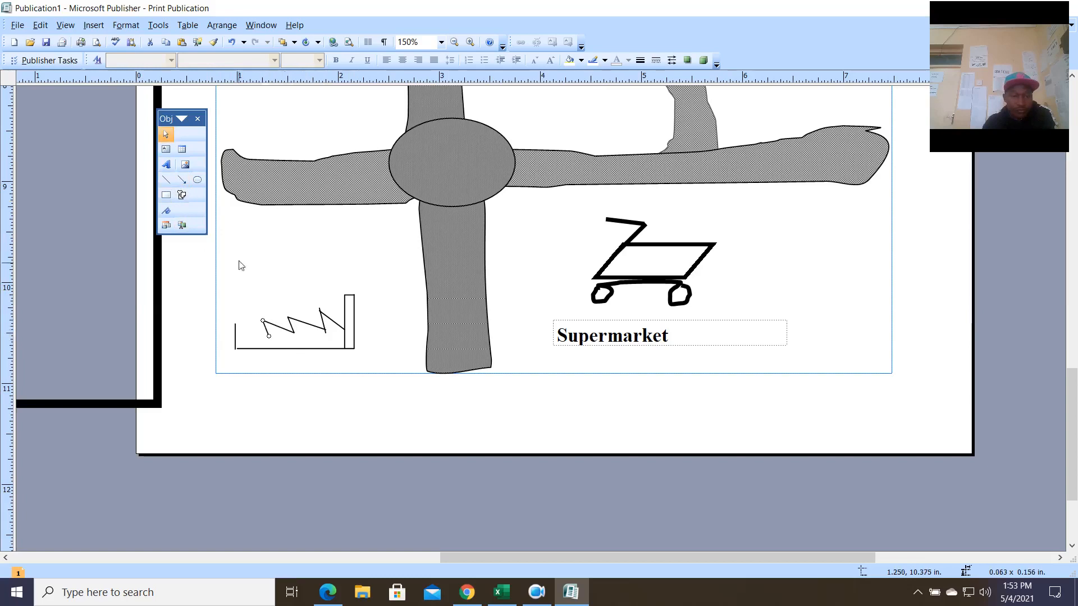
pyautogui.click(166, 179)
pyautogui.moveTo(236, 326)
pyautogui.mouseDown()
pyautogui.moveTo(275, 343)
pyautogui.moveTo(243, 332)
pyautogui.mouseUp()
pyautogui.click(268, 356)
# Select all the factory lines, group them and move the factory slightly down and to the right.
pyautogui.moveTo(365, 298); pyautogui.dragTo(220, 366)
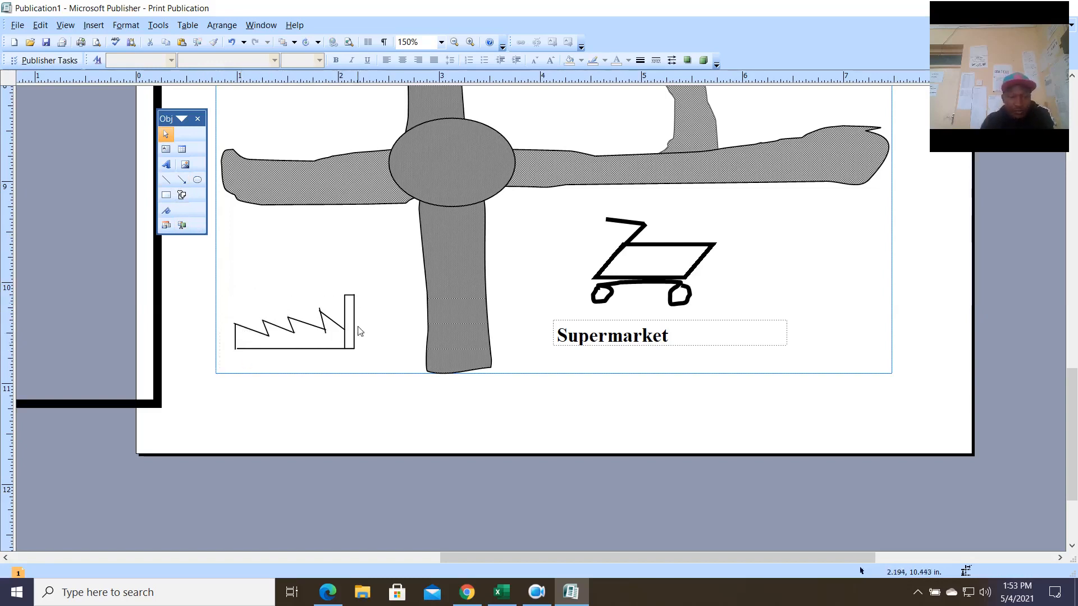
pyautogui.moveTo(370, 290); pyautogui.dragTo(225, 365)
pyautogui.click(328, 364)
pyautogui.click(233, 314)
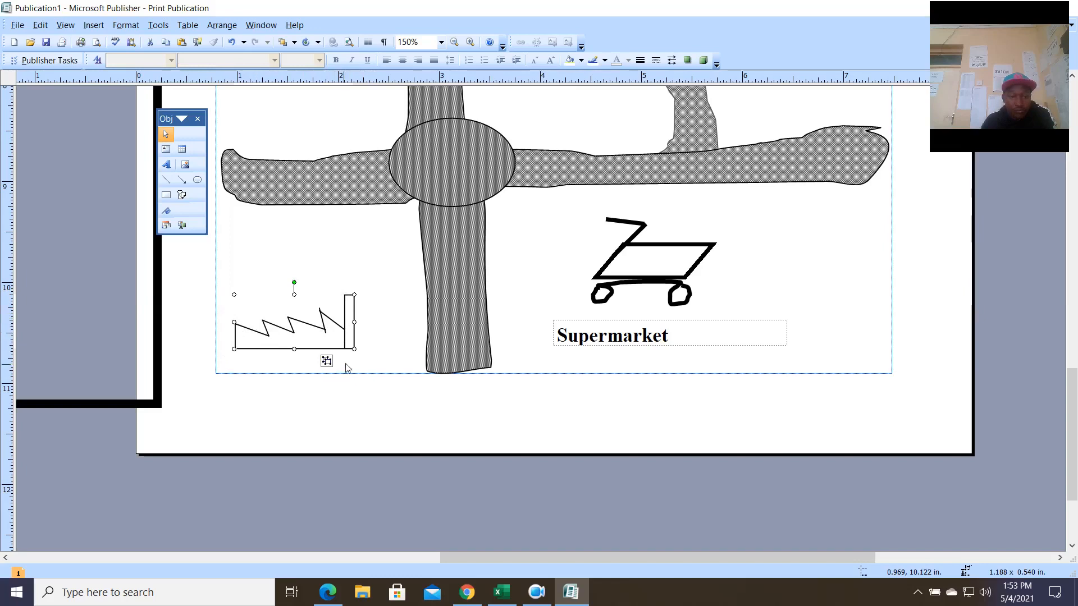
pyautogui.moveTo(339, 355); pyautogui.dragTo(346, 358)
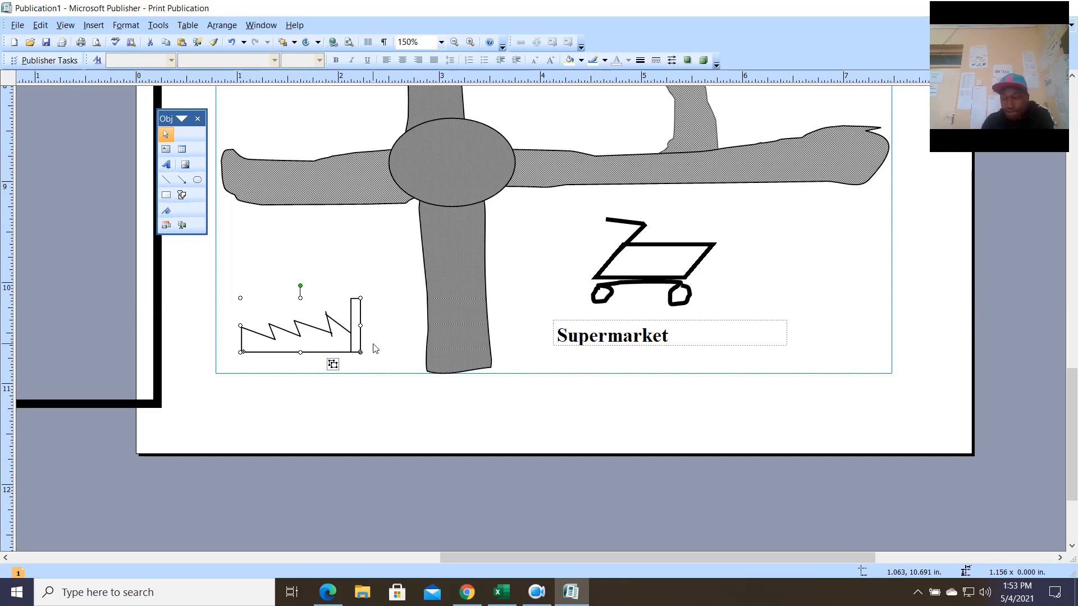
# Ungroup the factory and shorten the chimney's inner line so that it ends where the roof meets it.
pyautogui.click(352, 348)
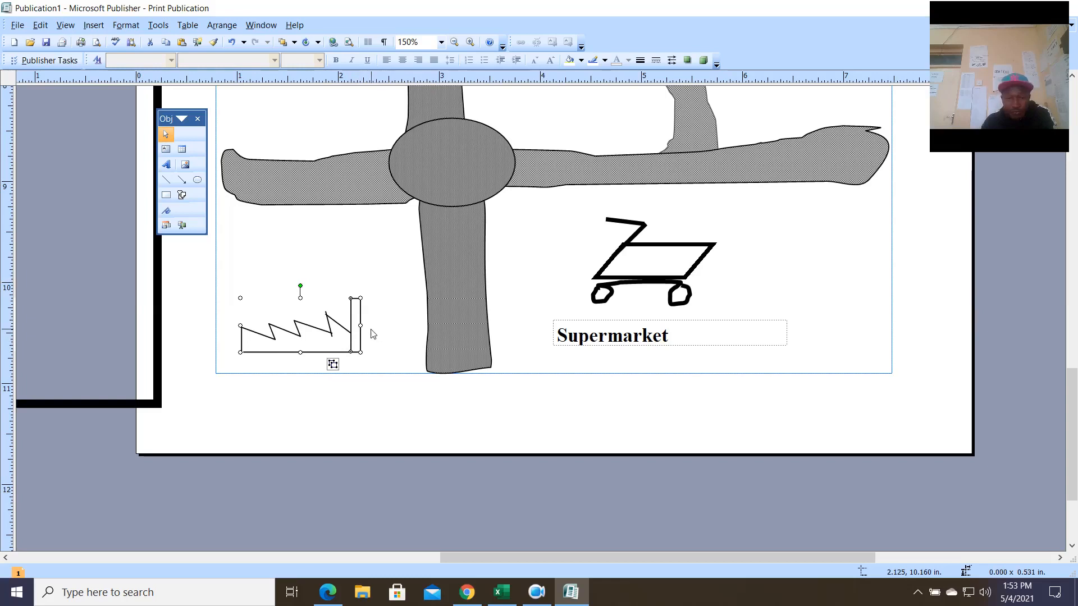
pyautogui.click(336, 364)
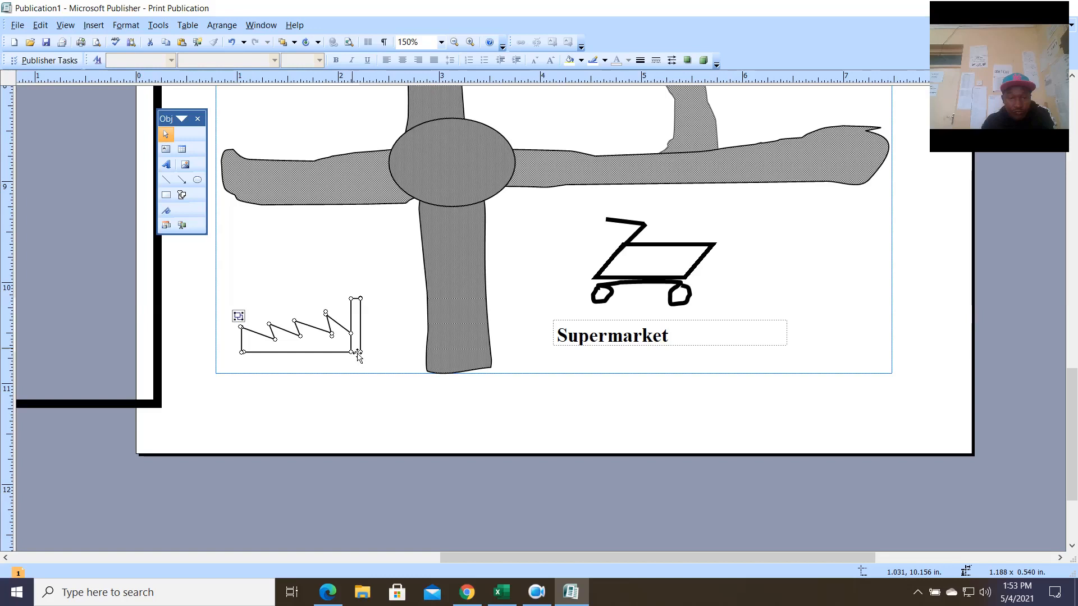
pyautogui.click(373, 344)
pyautogui.click(350, 349)
pyautogui.moveTo(353, 353); pyautogui.dragTo(359, 338)
pyautogui.click(372, 337)
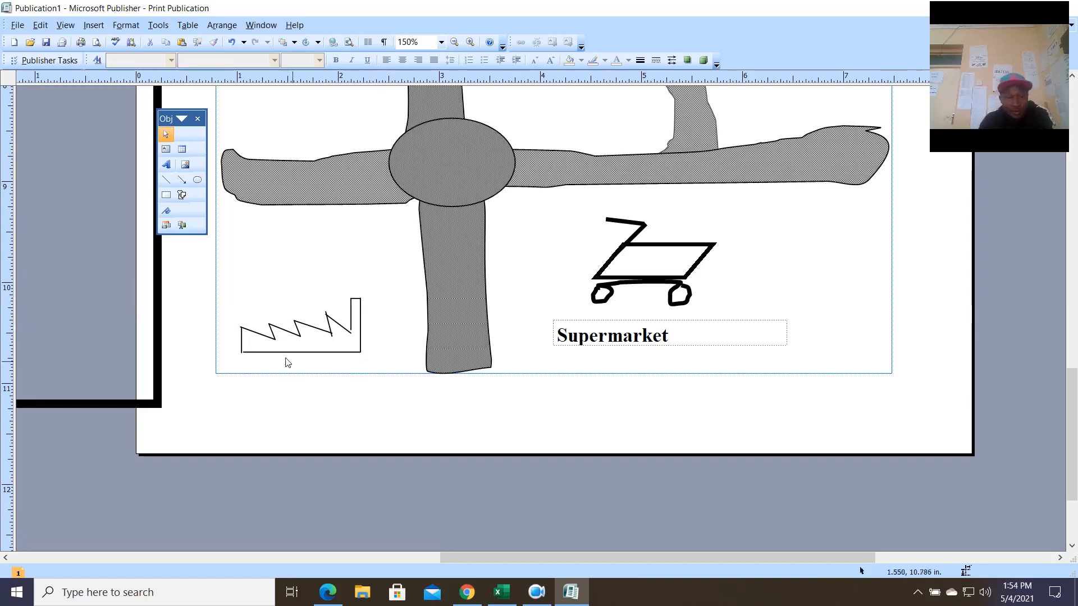
# Hatch the factory's left end with parallel diagonal lines from roof to base, starting with one about 0.25 x 0.25 in.
pyautogui.click(166, 180)
pyautogui.moveTo(243, 328); pyautogui.dragTo(271, 358)
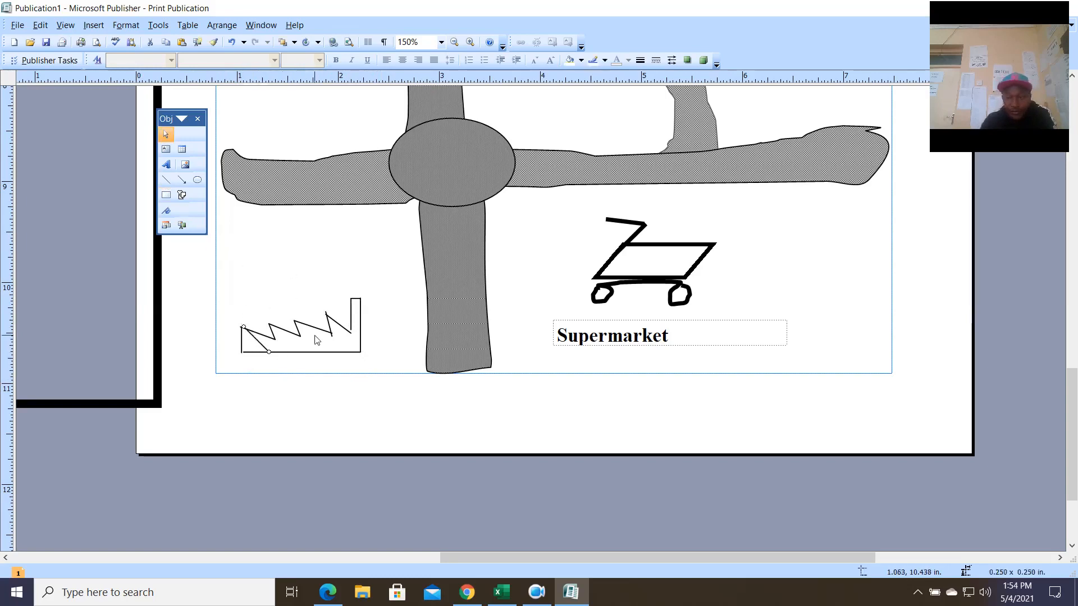
pyautogui.click(166, 180)
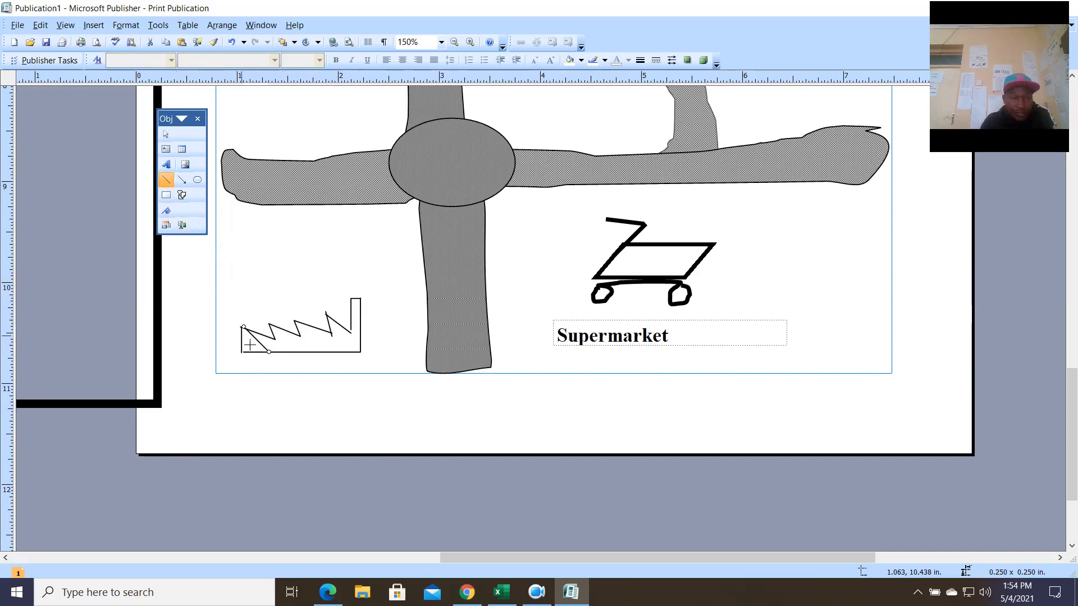
pyautogui.moveTo(264, 360); pyautogui.dragTo(253, 359)
pyautogui.click(168, 182)
pyautogui.moveTo(263, 337); pyautogui.dragTo(279, 352)
# Continue the diagonal hatching below the second roof tooth, ending with a line about 0.19 x 0.19 in.
pyautogui.click(166, 179)
pyautogui.moveTo(270, 327)
pyautogui.mouseDown()
pyautogui.moveTo(297, 361)
pyautogui.moveTo(316, 360)
pyautogui.mouseUp()
pyautogui.click(166, 179)
pyautogui.click(166, 179)
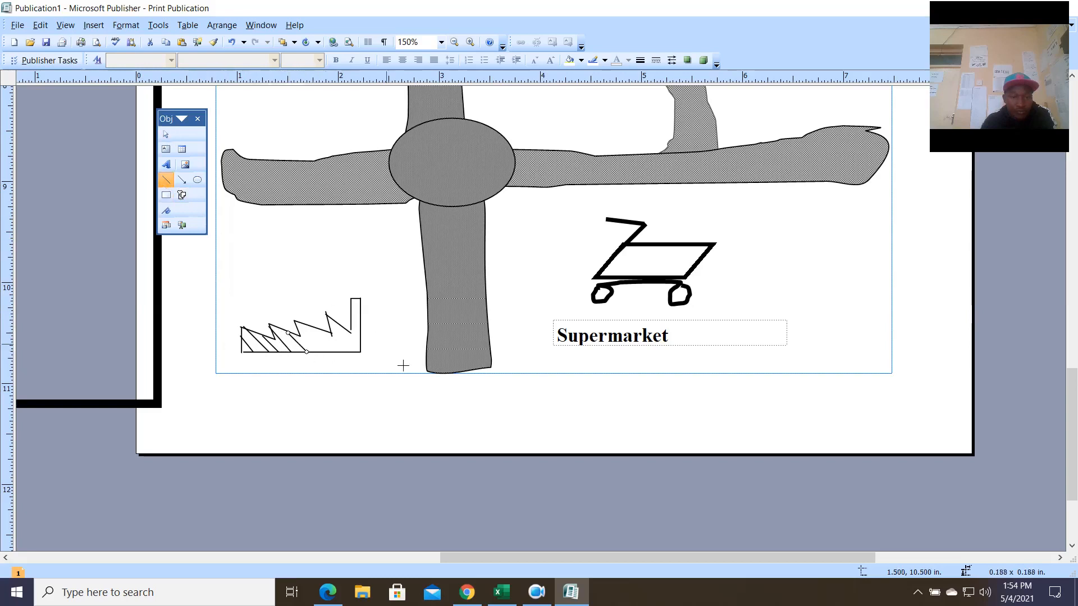
pyautogui.click(308, 334)
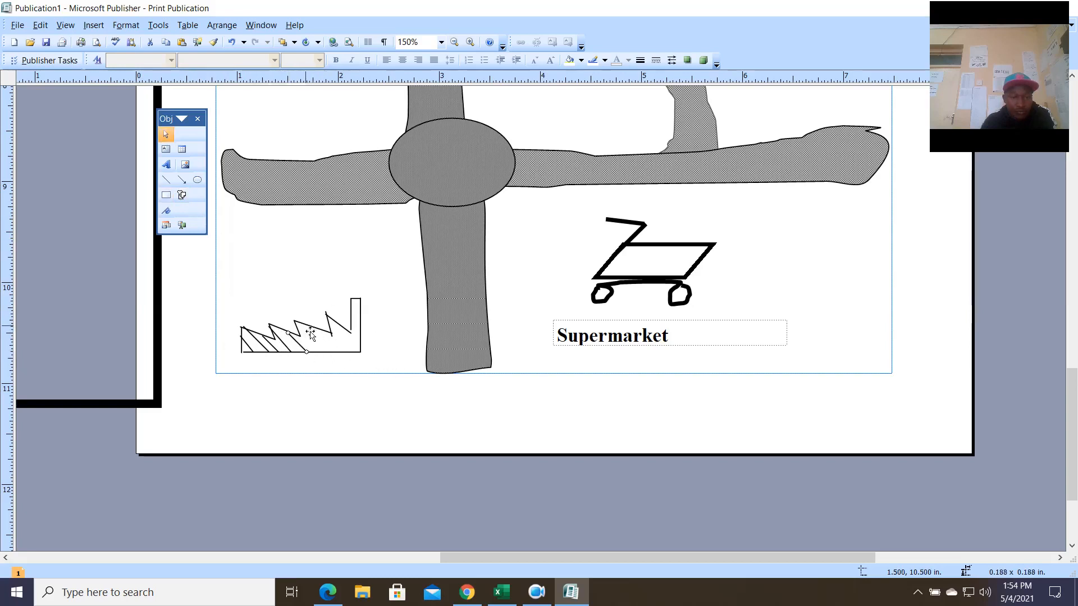
# Hatch below the last two roof teeth with diagonal lines, ending with one about 0.22 x 0.28 in near the chimney.
pyautogui.click(163, 180)
pyautogui.click(165, 180)
pyautogui.click(164, 180)
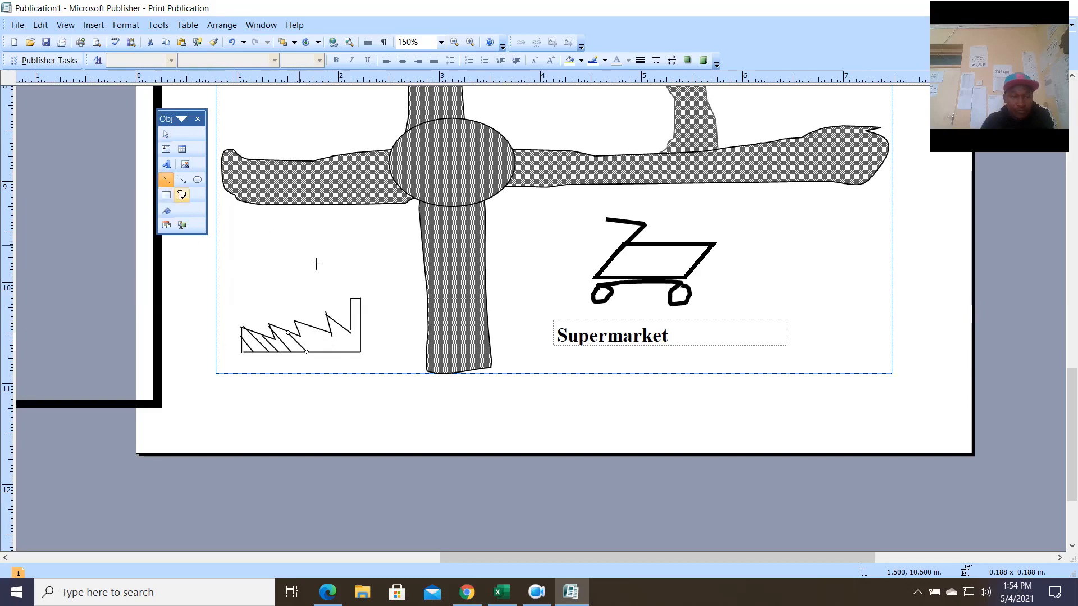
pyautogui.moveTo(305, 330); pyautogui.dragTo(341, 352)
pyautogui.click(164, 183)
pyautogui.click(166, 182)
pyautogui.moveTo(334, 329); pyautogui.dragTo(354, 352)
# Fill the gap in the hatching below the third roof tooth with a diagonal line about 0.16 x 0.22 in.
pyautogui.click(166, 180)
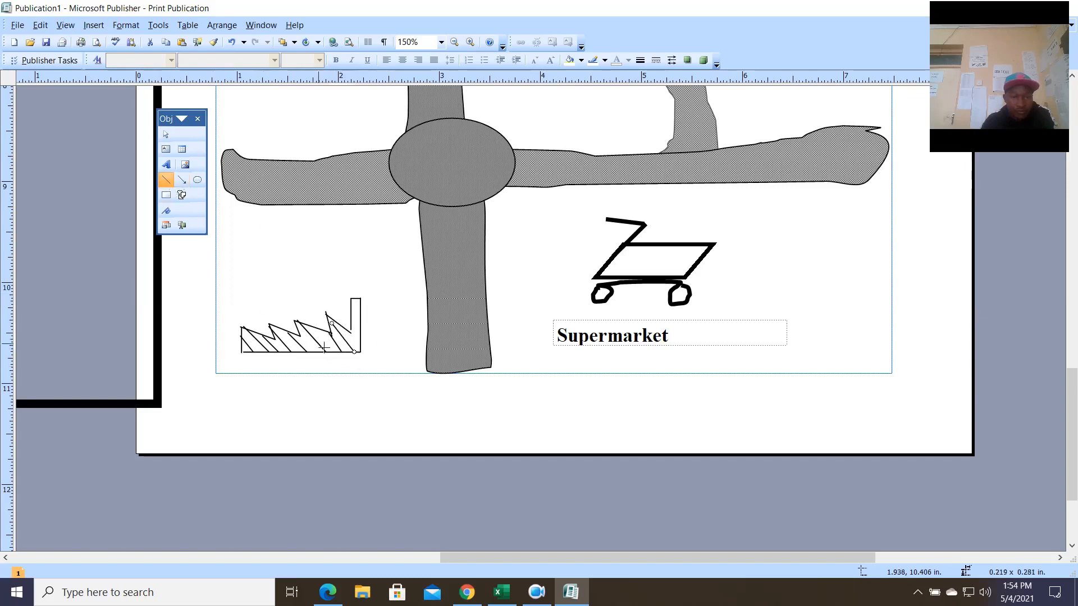
pyautogui.moveTo(310, 352)
pyautogui.mouseDown()
pyautogui.moveTo(323, 361)
pyautogui.moveTo(328, 342)
pyautogui.moveTo(335, 352)
pyautogui.mouseUp()
pyautogui.click(166, 180)
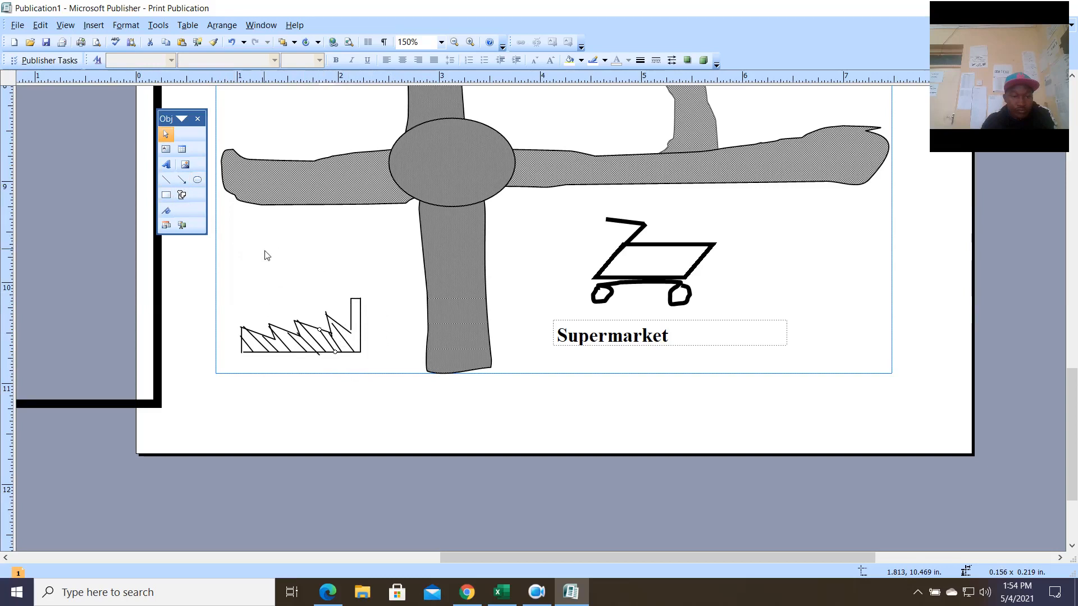
# Add short diagonal hatch lines beneath and inside the chimney, including one about 0.09 x 0.16 in across its lower part.
pyautogui.click(167, 180)
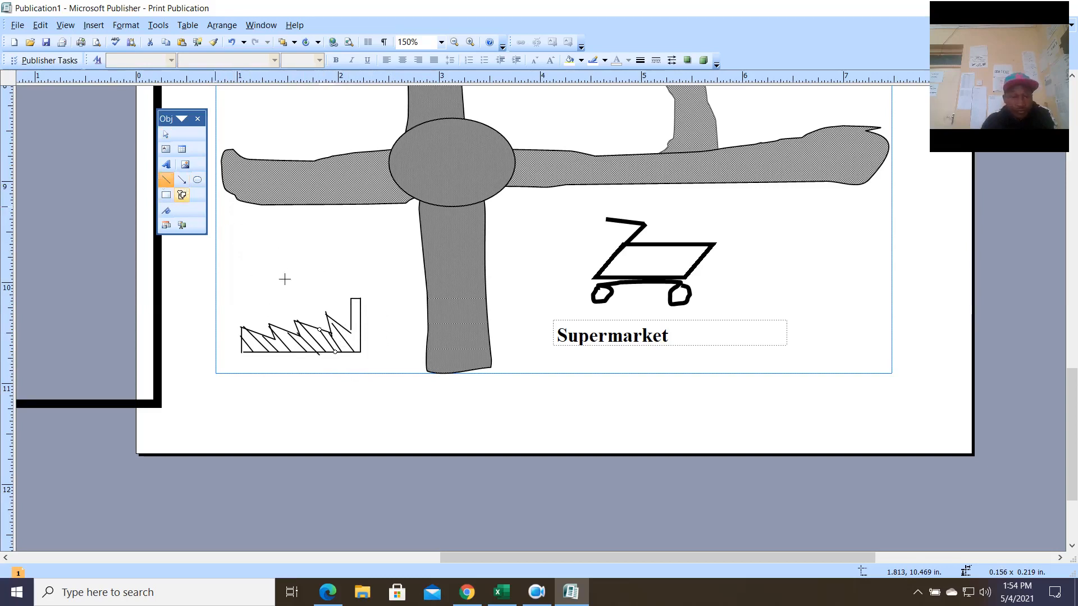
pyautogui.moveTo(348, 332); pyautogui.dragTo(357, 349)
pyautogui.click(162, 182)
pyautogui.moveTo(351, 326); pyautogui.dragTo(361, 339)
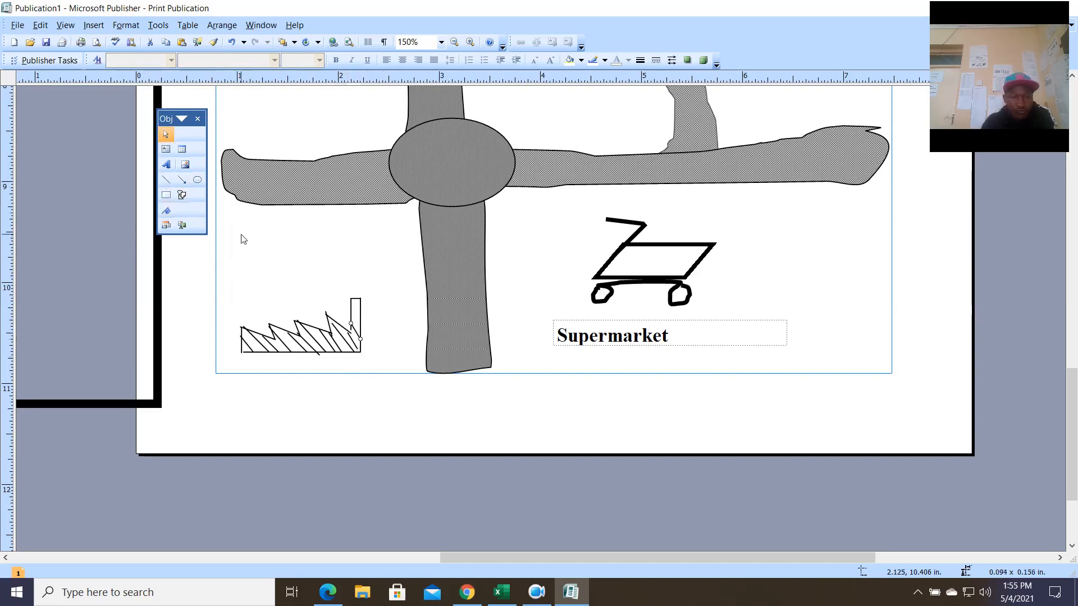
pyautogui.click(164, 181)
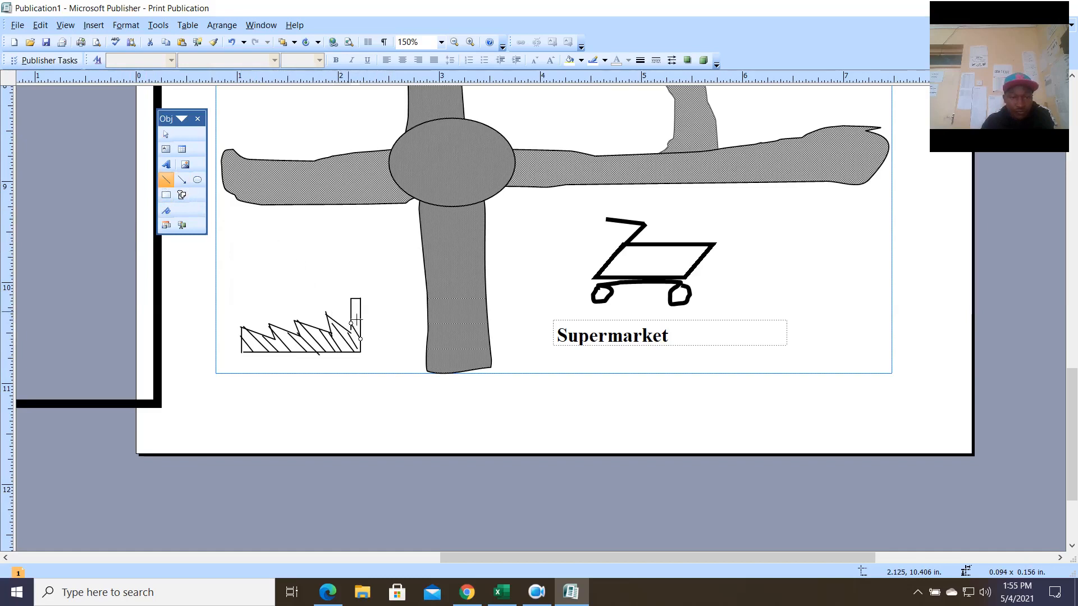
pyautogui.moveTo(351, 308); pyautogui.dragTo(360, 324)
# Add a short hatch line about 0.13 x 0.16 in at the factory's lower left corner and nudge it slightly.
pyautogui.click(241, 347)
pyautogui.moveTo(249, 359); pyautogui.dragTo(252, 361)
pyautogui.click(252, 363)
pyautogui.click(251, 348)
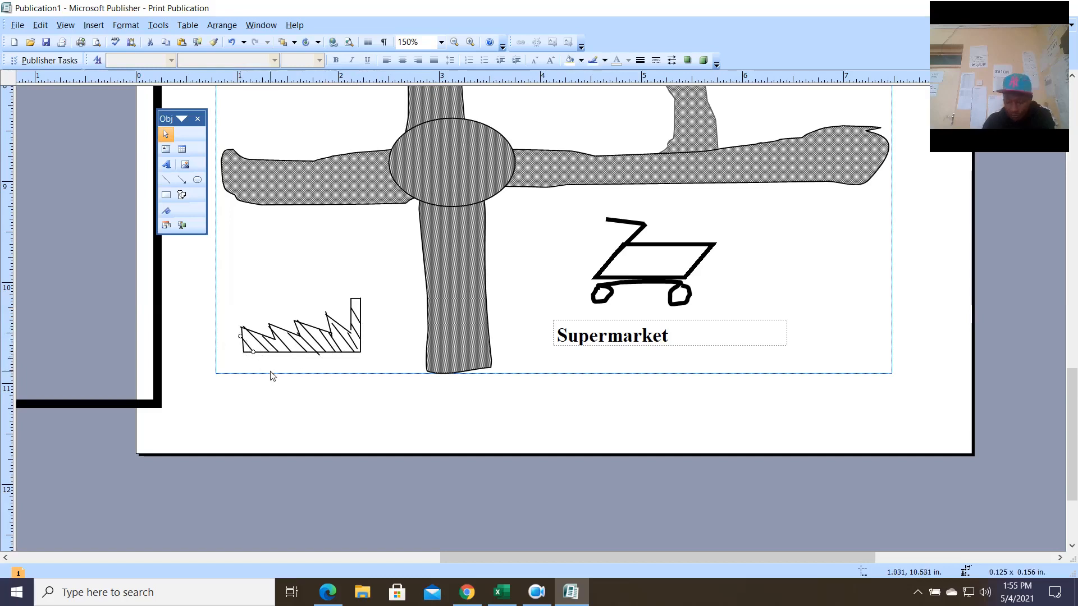
pyautogui.press('Down')
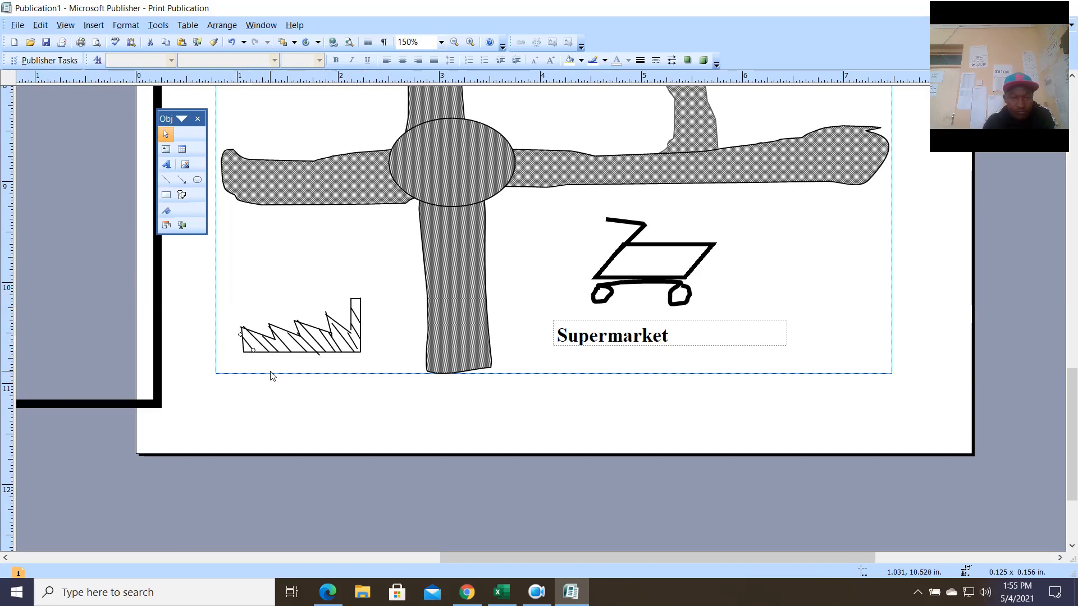
pyautogui.press('Down')
pyautogui.press('Down')
pyautogui.click(271, 376)
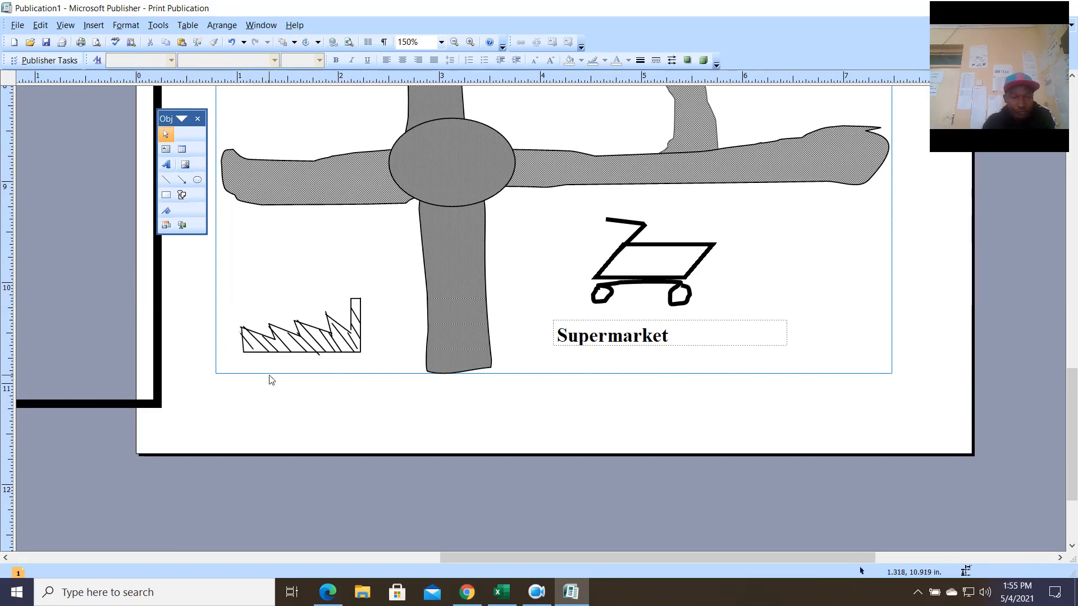
# Nudge the short corner hatch line slightly left so that it sits against the factory's left wall.
pyautogui.click(252, 346)
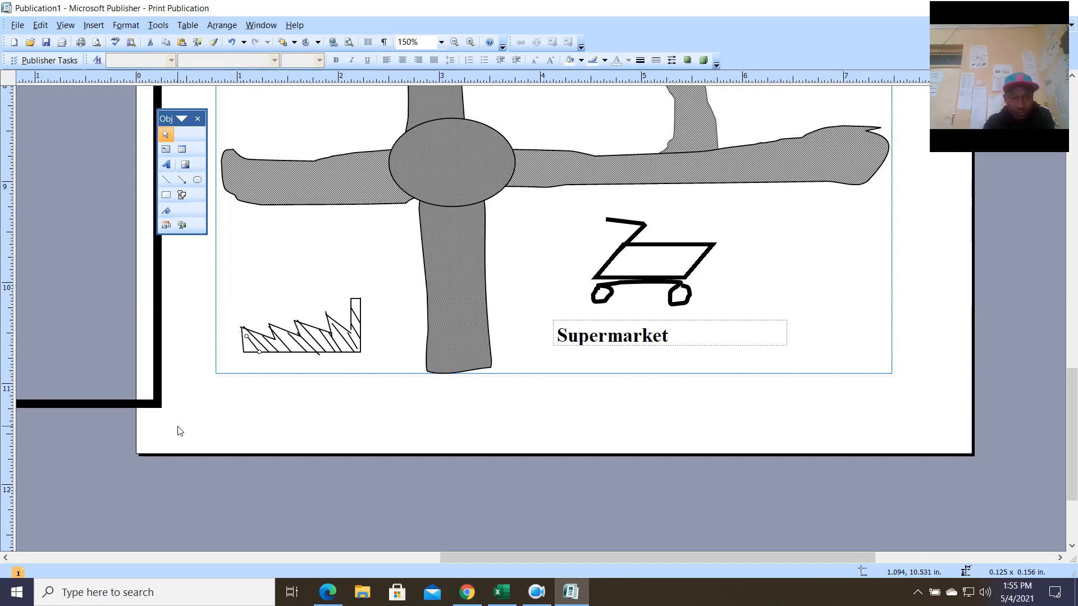
pyautogui.press('Left')
pyautogui.press('Left')
pyautogui.press('Left')
pyautogui.click(334, 428)
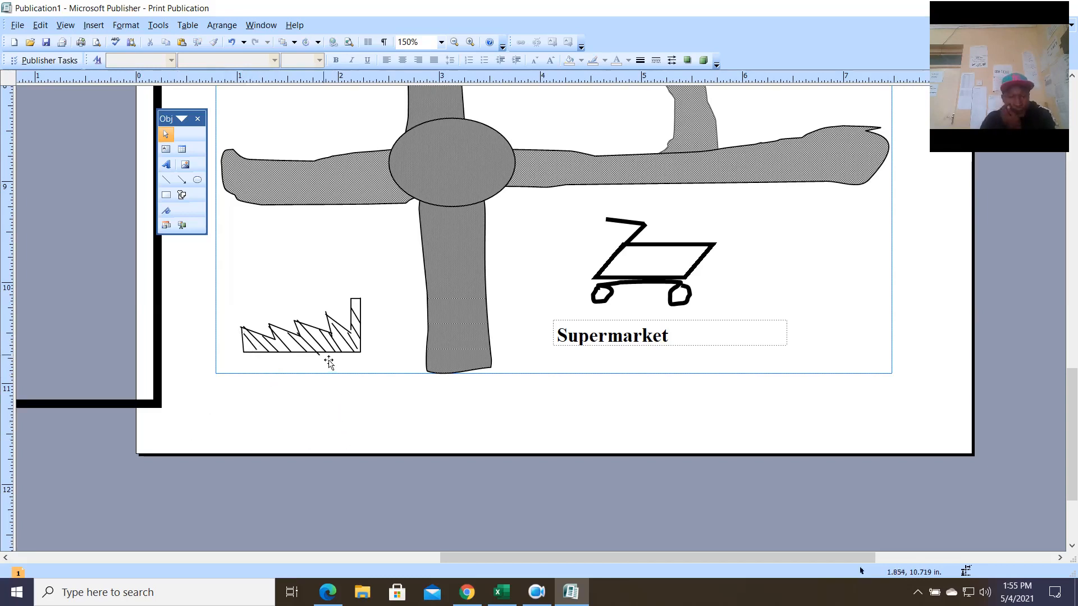
# Select all the factory's outline and hatch lines, group them and move the factory slightly right and down.
pyautogui.moveTo(379, 281)
pyautogui.mouseDown()
pyautogui.moveTo(232, 370)
pyautogui.moveTo(245, 370)
pyautogui.mouseUp()
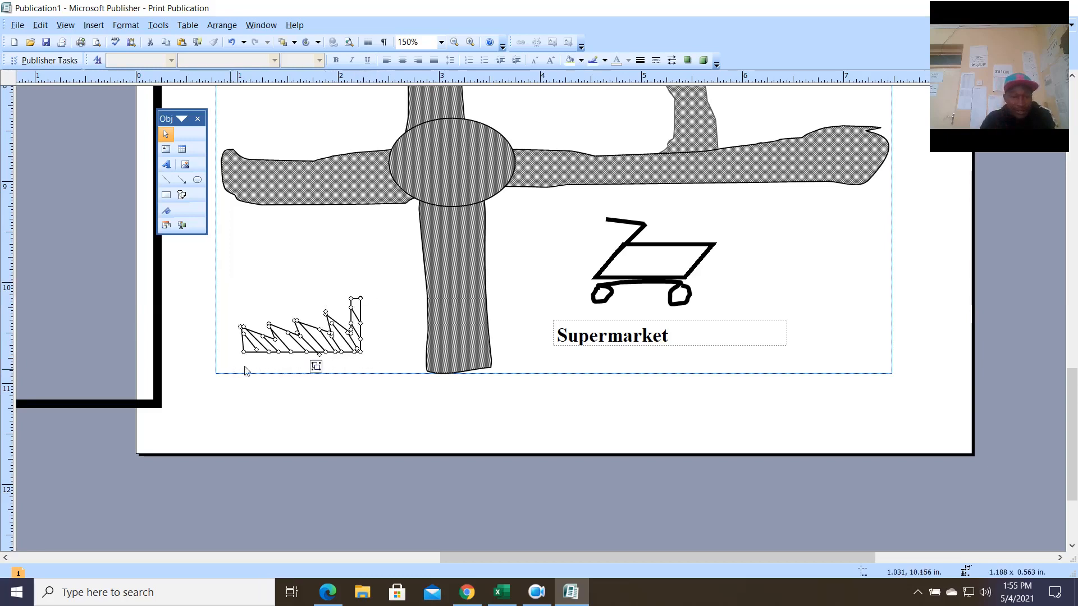
pyautogui.click(316, 366)
pyautogui.moveTo(356, 351); pyautogui.dragTo(365, 355)
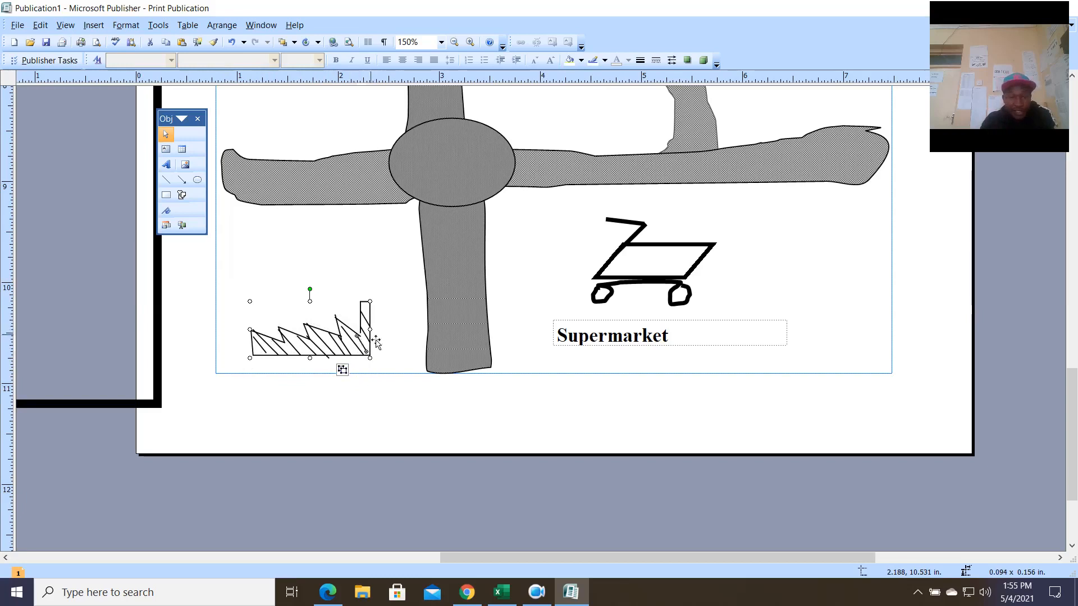
pyautogui.click(640, 60)
pyautogui.click(682, 168)
pyautogui.click(232, 42)
# Ungroup the factory and set the weight of all its lines to 3 pt.
pyautogui.click(342, 369)
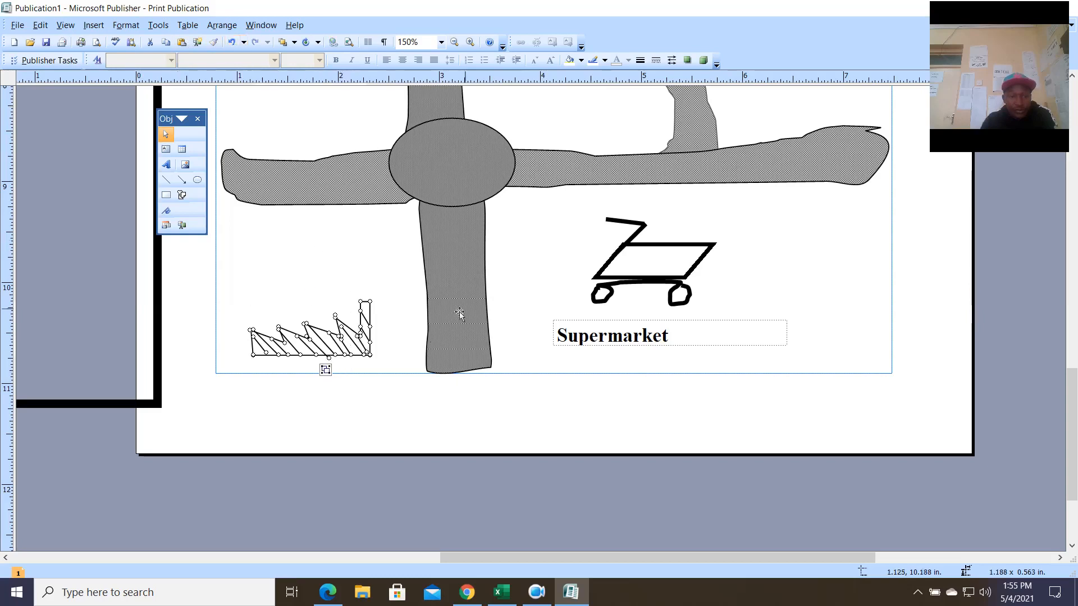
pyautogui.click(639, 60)
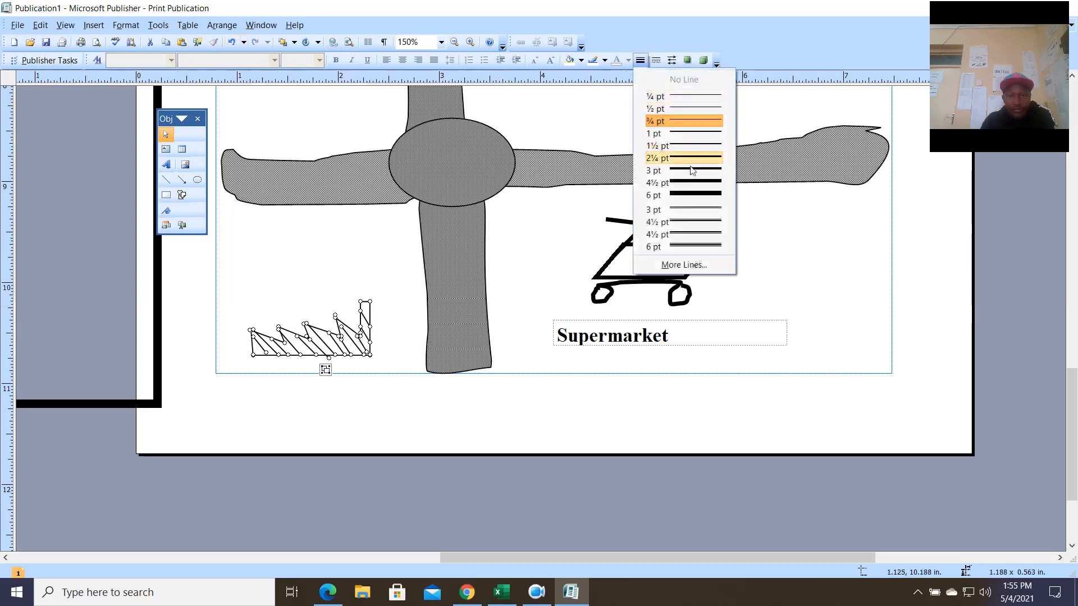
pyautogui.click(677, 170)
pyautogui.click(394, 306)
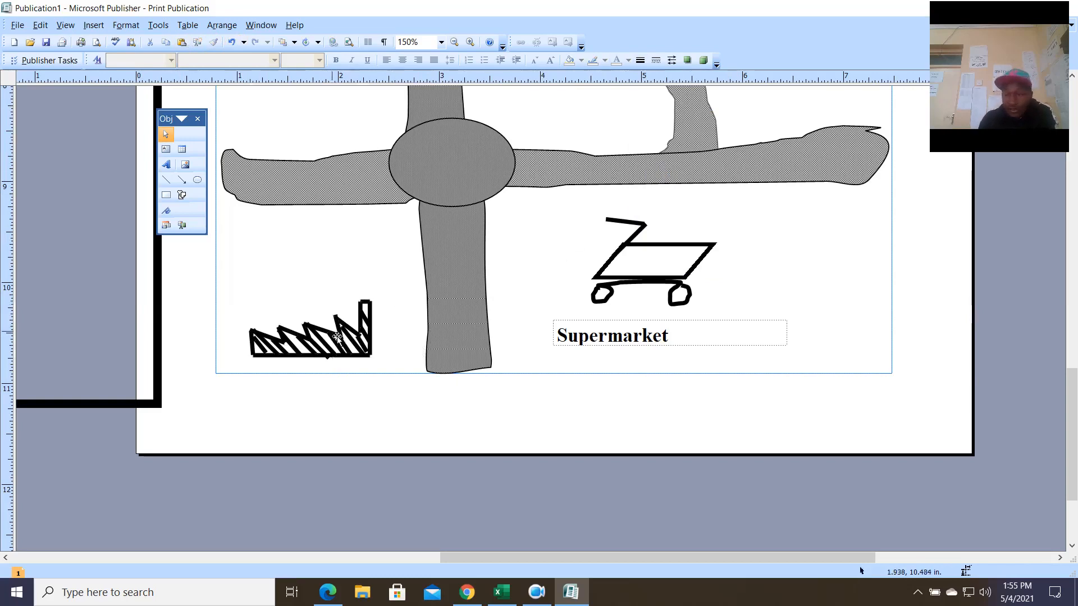
pyautogui.click(182, 195)
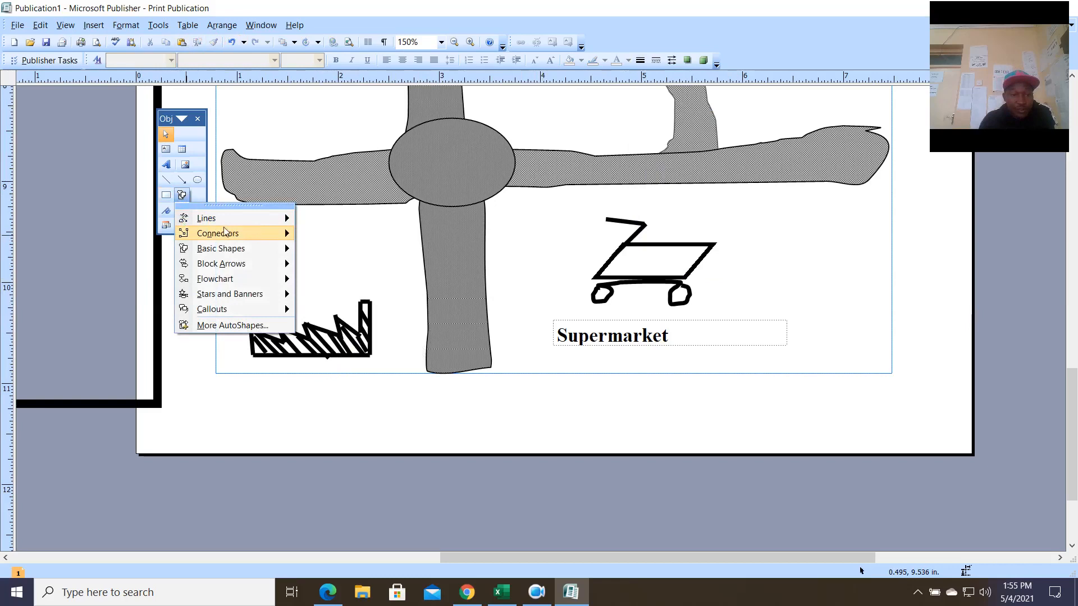
pyautogui.moveTo(266, 223)
pyautogui.click(334, 242)
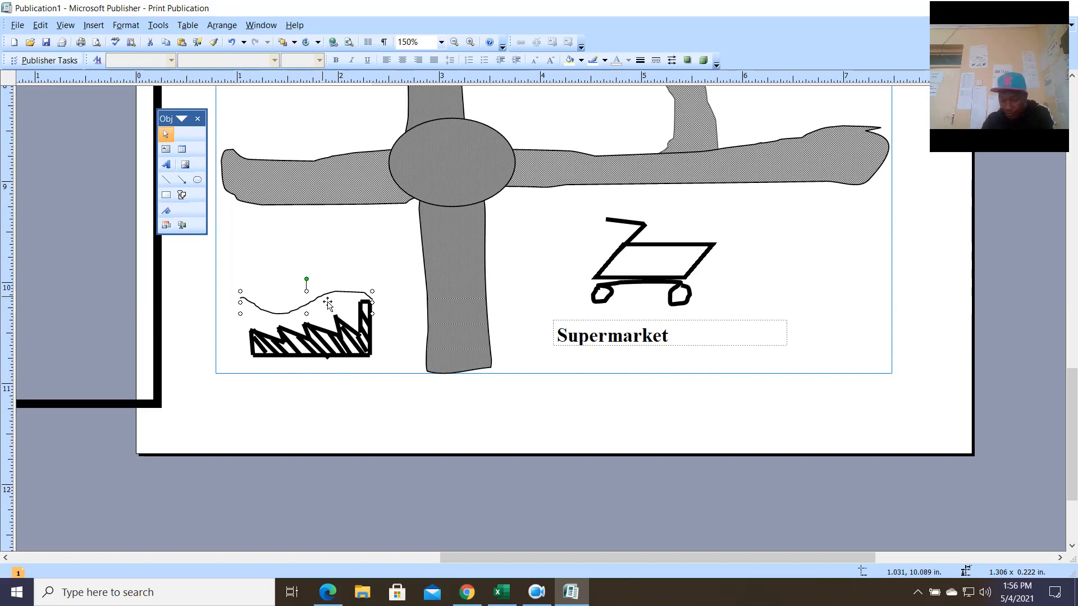
pyautogui.press('Delete')
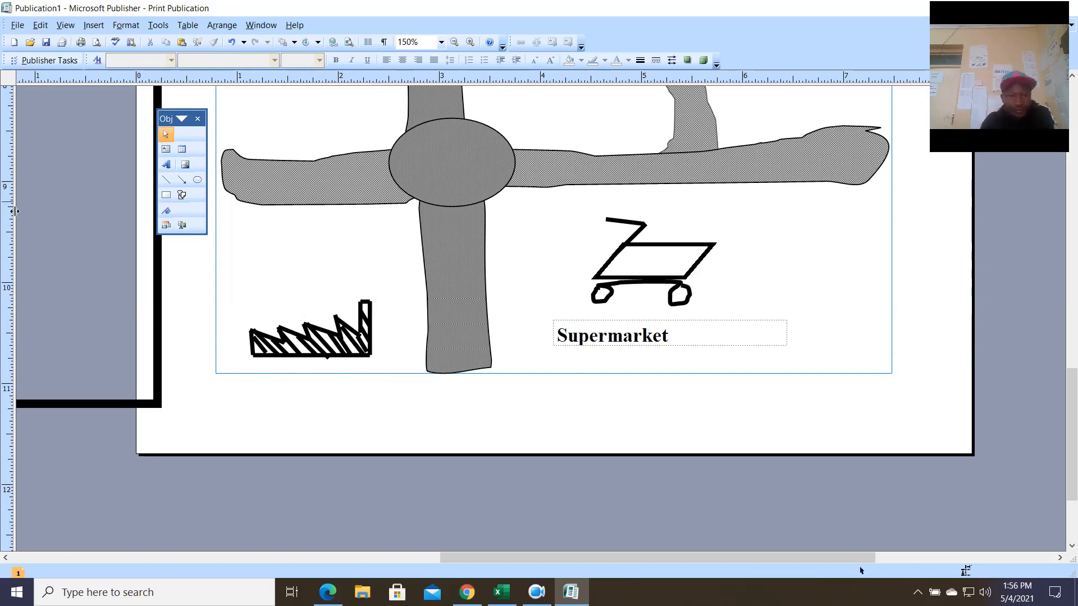
# Draw a wavy smoke curve about 0.75 x 0.17 in above the factory's left half with the Curve tool.
pyautogui.click(181, 195)
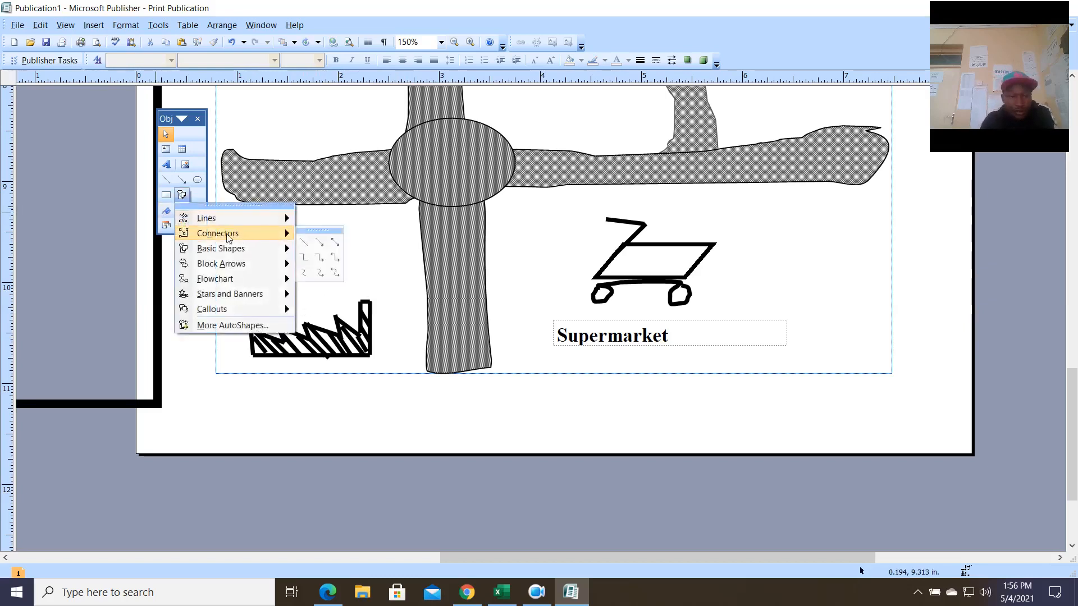
pyautogui.moveTo(236, 218)
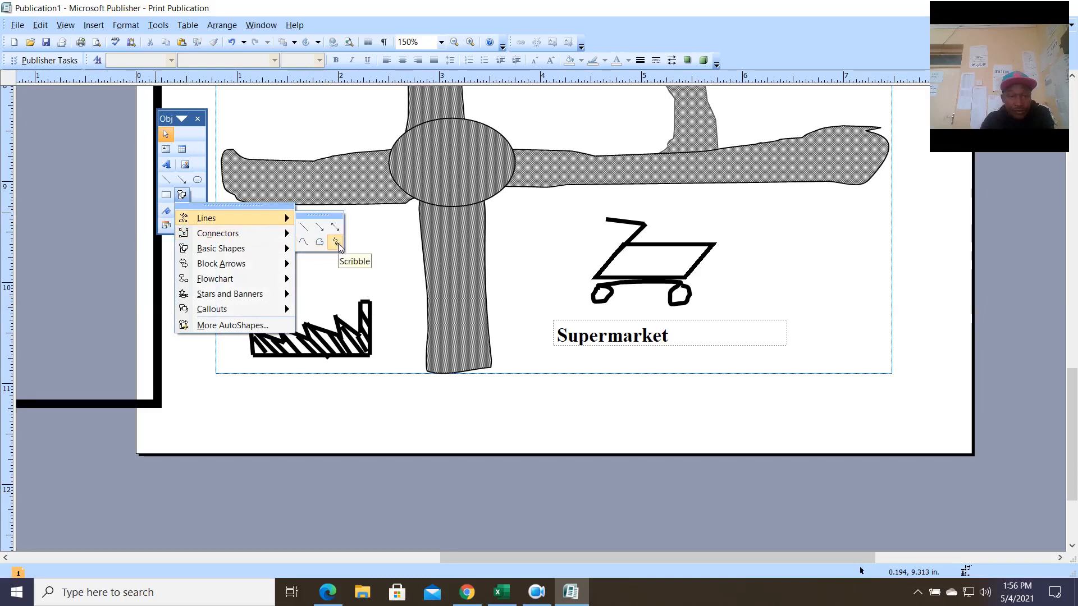
pyautogui.click(303, 242)
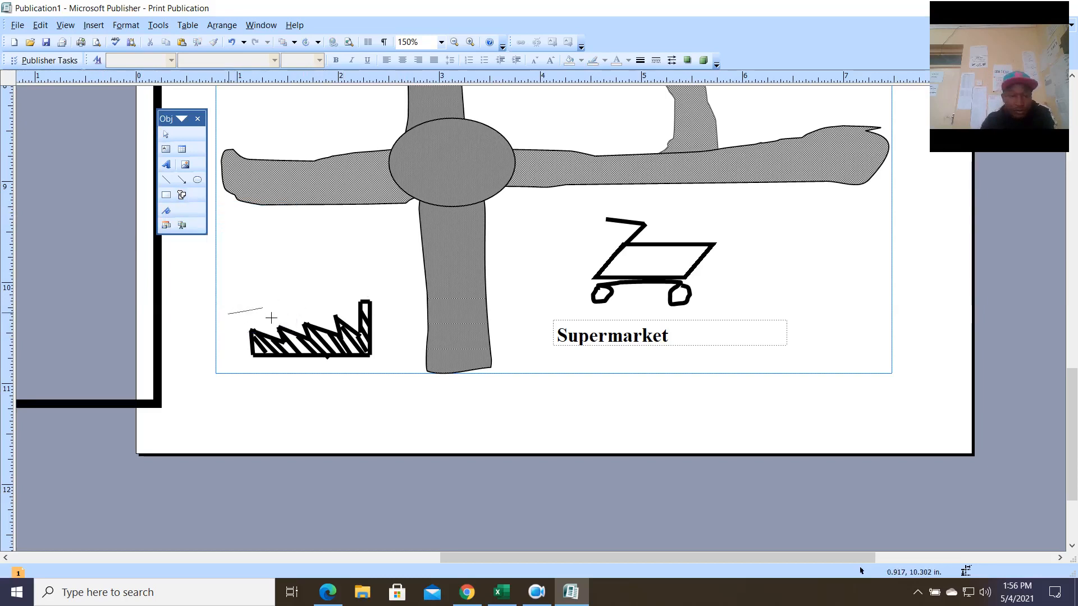
pyautogui.click(262, 308)
pyautogui.press('Escape')
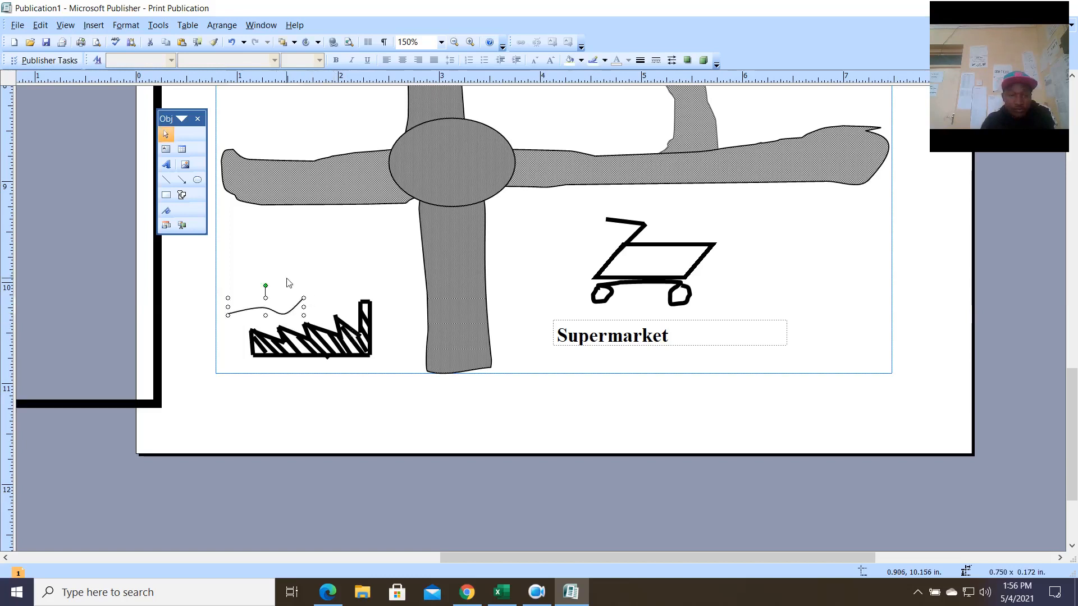
# Draw an arched smoke curve about 0.41 x 0.16 in between the first curve and the chimney.
pyautogui.click(182, 195)
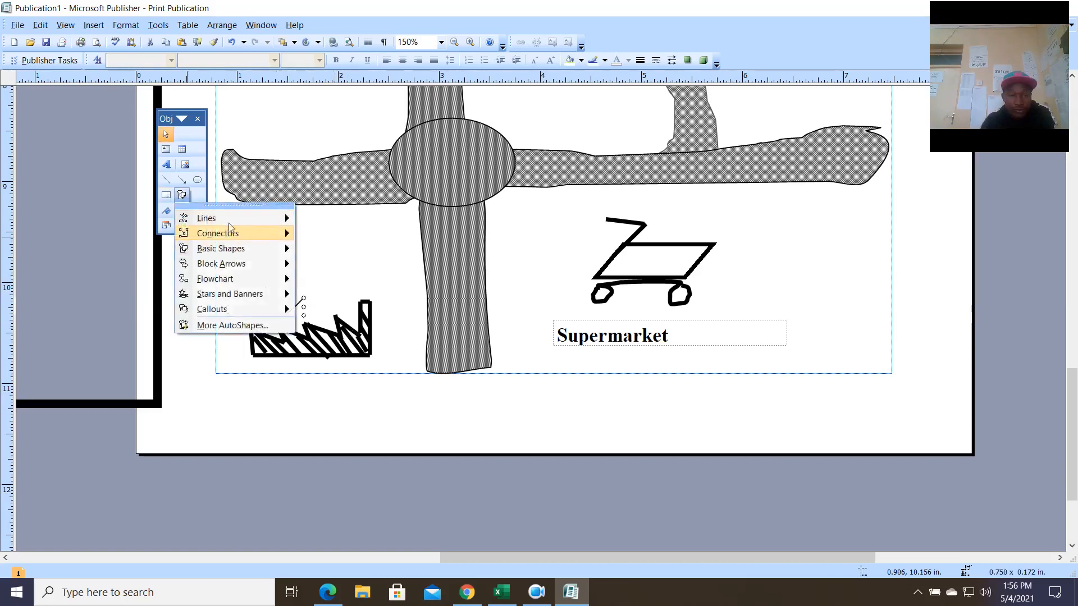
pyautogui.moveTo(264, 218)
pyautogui.click(302, 243)
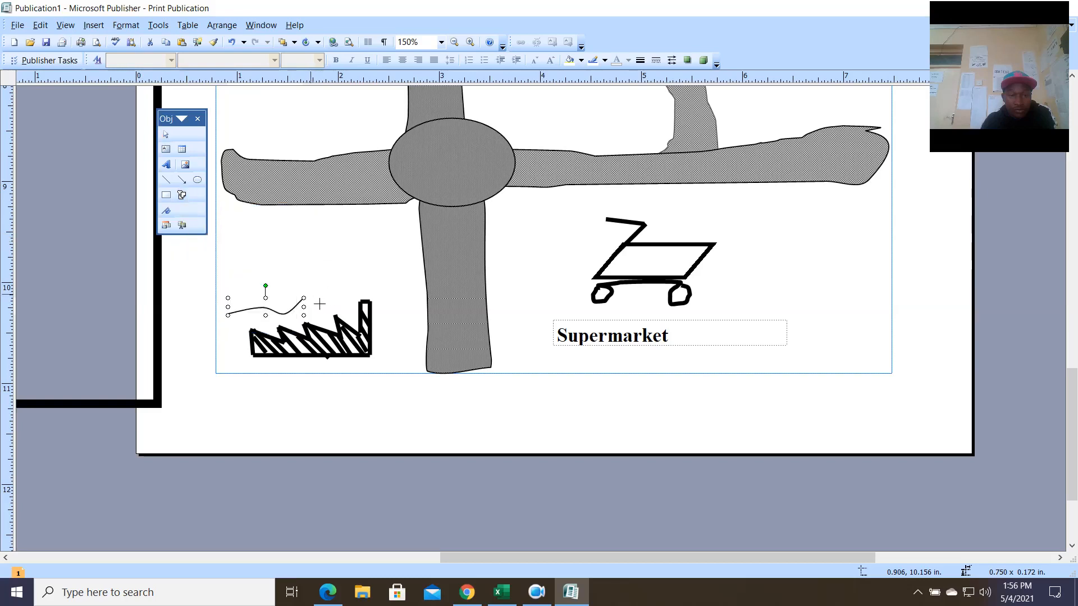
pyautogui.click(320, 304)
pyautogui.click(341, 289)
pyautogui.doubleClick(351, 295)
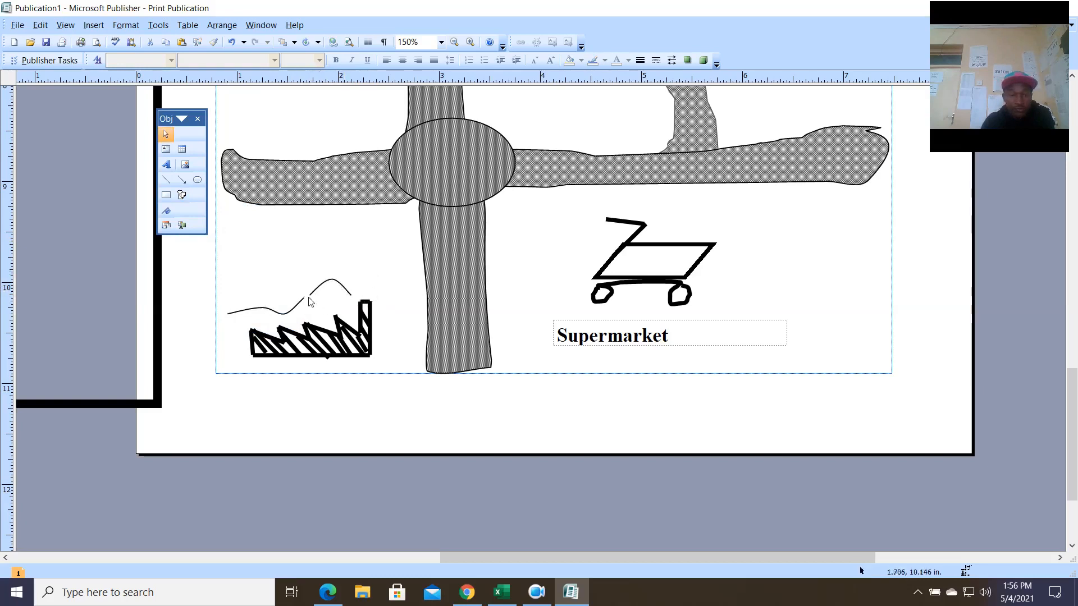
# Thicken the lines of both smoke curves above the factory to match its heavy outline.
pyautogui.click(639, 60)
pyautogui.click(693, 178)
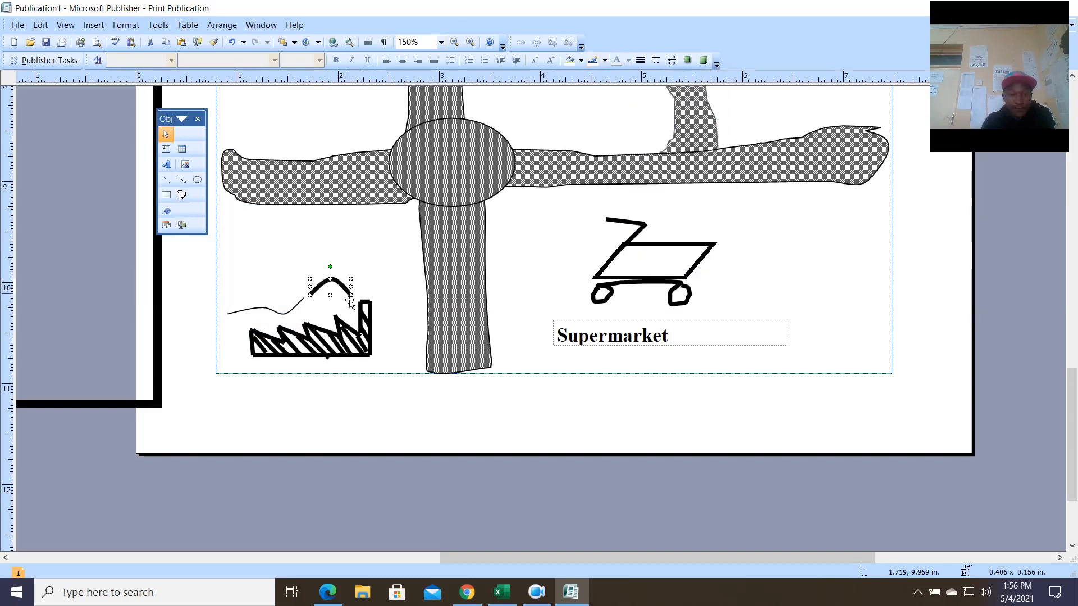
pyautogui.click(295, 308)
pyautogui.click(656, 62)
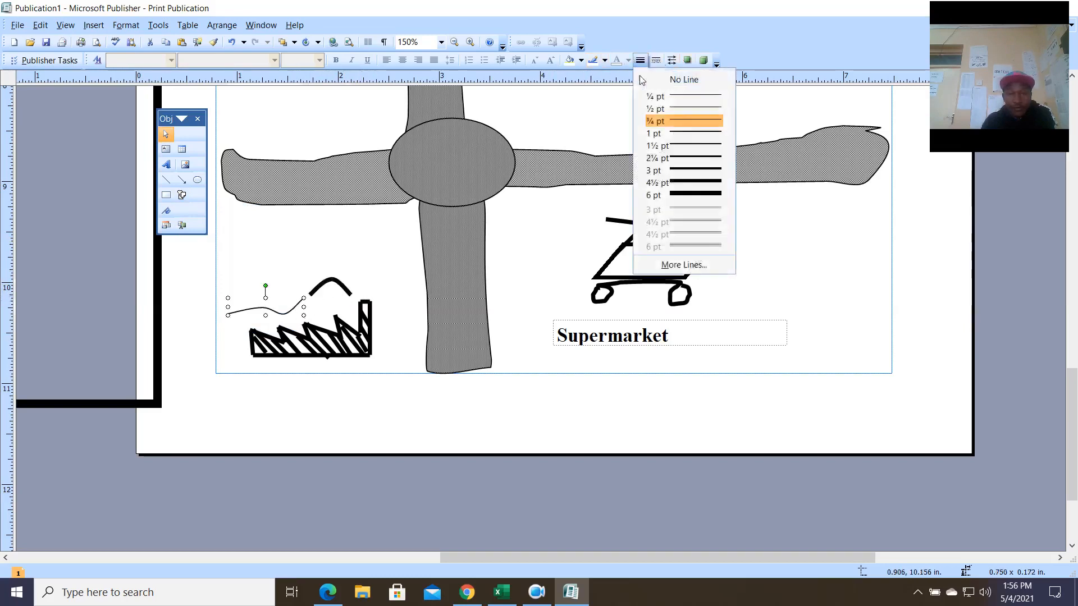
pyautogui.click(691, 177)
pyautogui.click(416, 252)
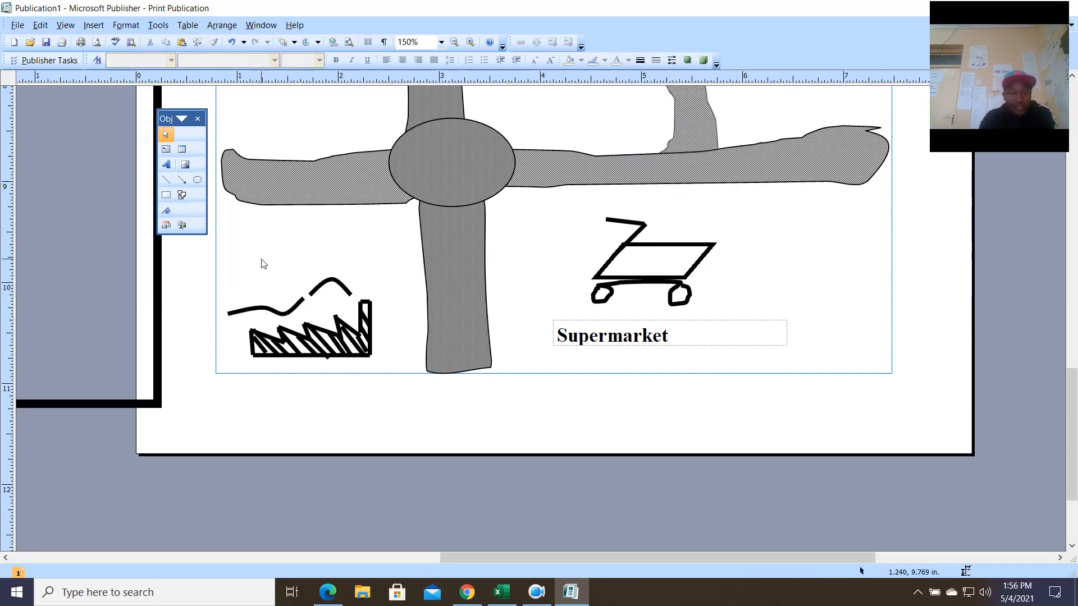
# Add a text box about 1.28 x 0.19 in above the factory's smoke curves and label it "INDUSTRIAL AREA".
pyautogui.click(165, 149)
pyautogui.moveTo(236, 251); pyautogui.dragTo(368, 275)
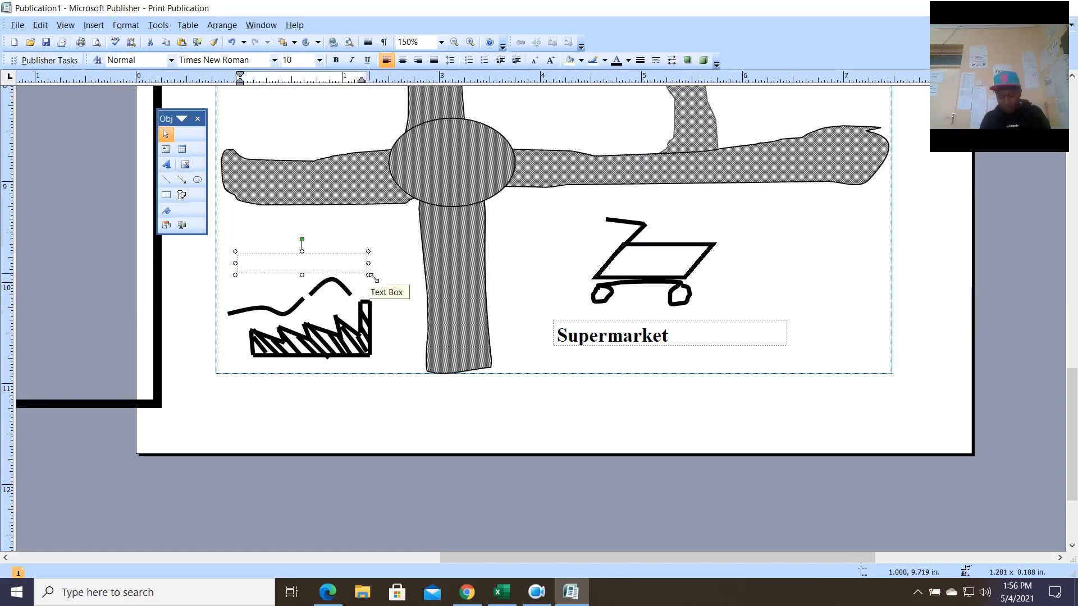
pyautogui.write('INDUS')
pyautogui.press('BackSpace')
pyautogui.write('DUSTRIAL')
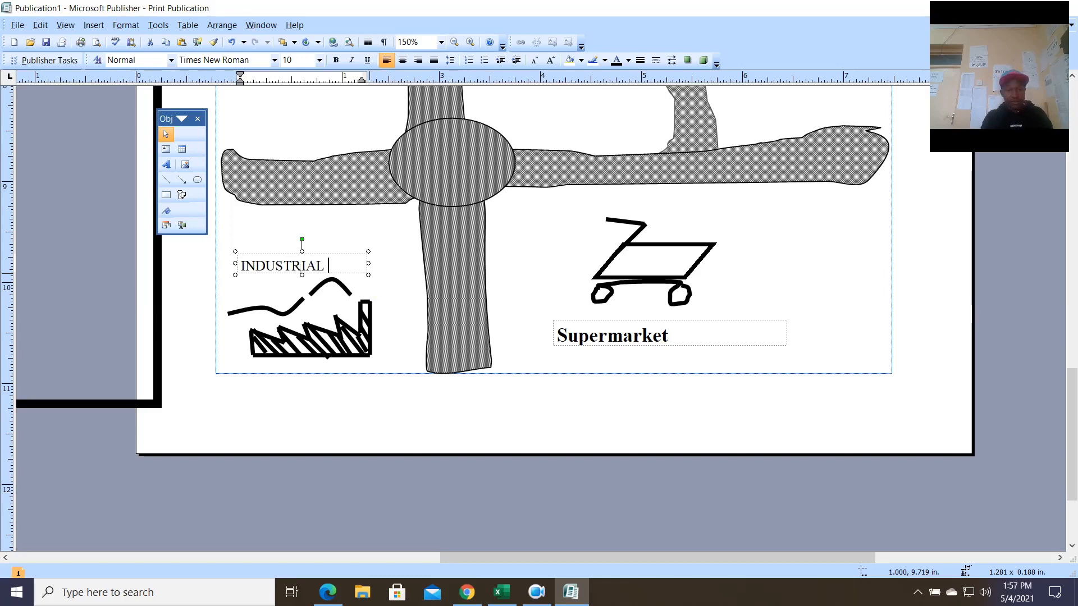
pyautogui.press('BackSpace')
pyautogui.press('BackSpace')
pyautogui.press('BackSpace')
pyautogui.press('BackSpace')
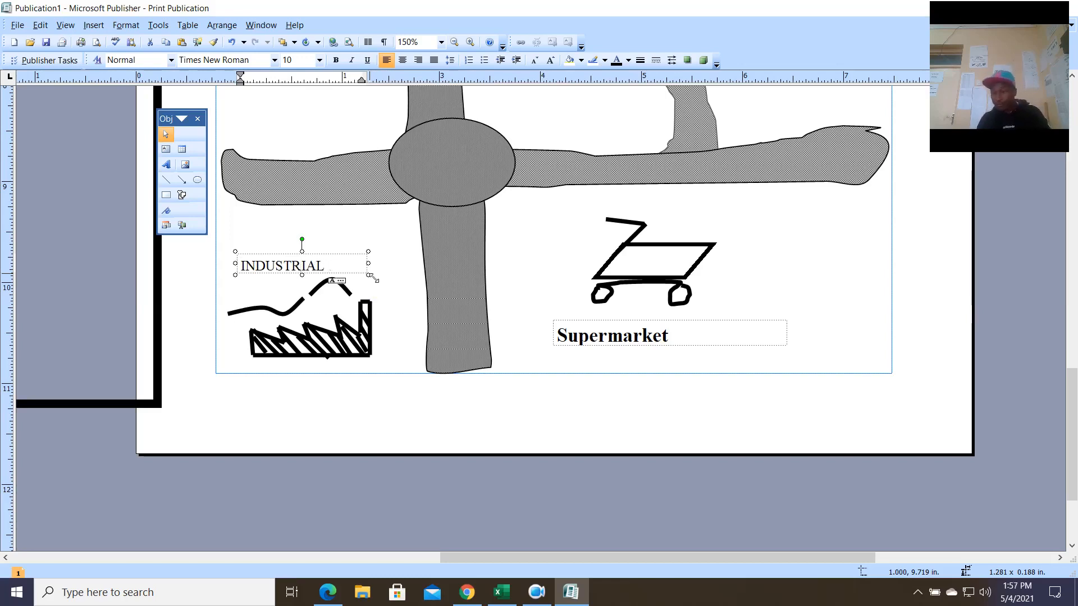
# Make the "INDUSTRIAL AREA" label bold and set its font size to 8 pt.
pyautogui.moveTo(372, 264); pyautogui.dragTo(196, 269)
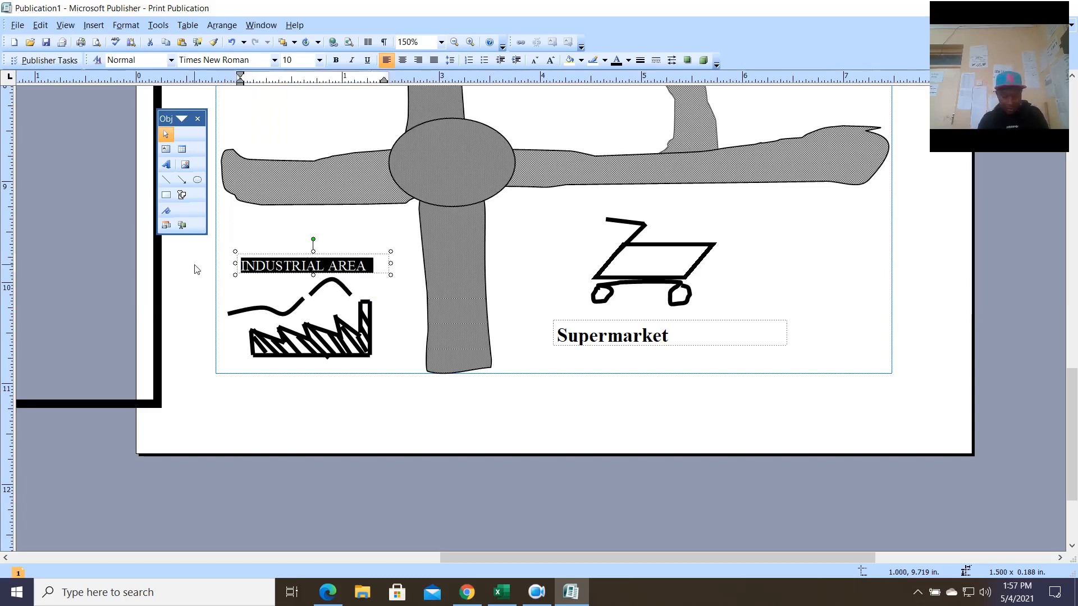
pyautogui.hotkey('ctrl', 'b')
pyautogui.hotkey('ctrl', '[')
pyautogui.hotkey('ctrl', '[')
pyautogui.hotkey('ctrl', '[')
pyautogui.hotkey('ctrl', '[')
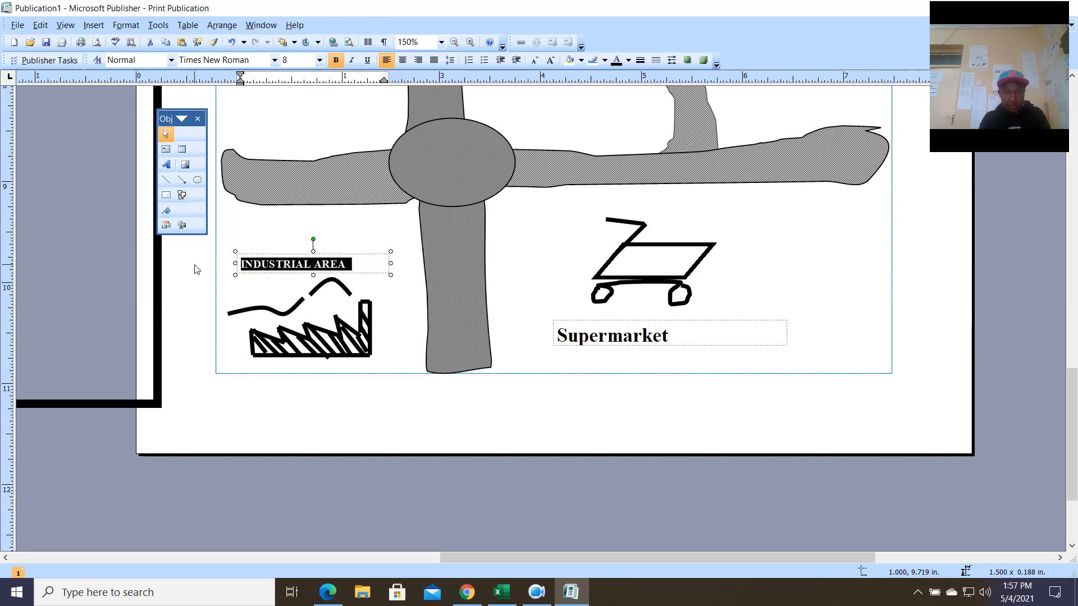
pyautogui.hotkey('ctrl', ']')
pyautogui.hotkey('ctrl', ']')
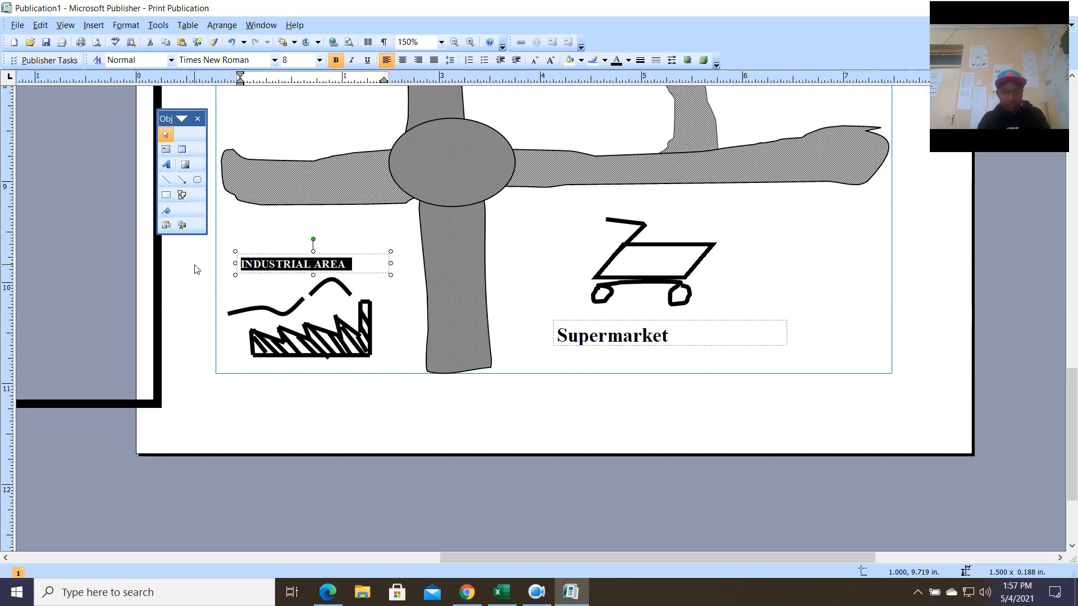
pyautogui.click(273, 429)
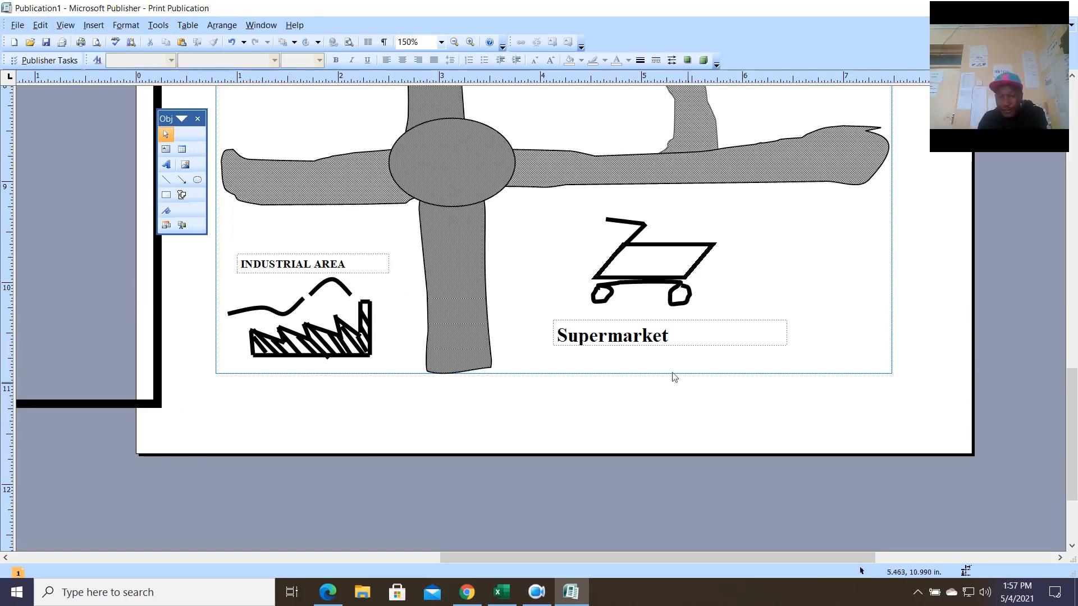
# Add a "County street" label in a text box about 1.03 x 0.22 in between the curved driveway and the frame's right side, above the lower road.
pyautogui.scroll(5, 672, 378)
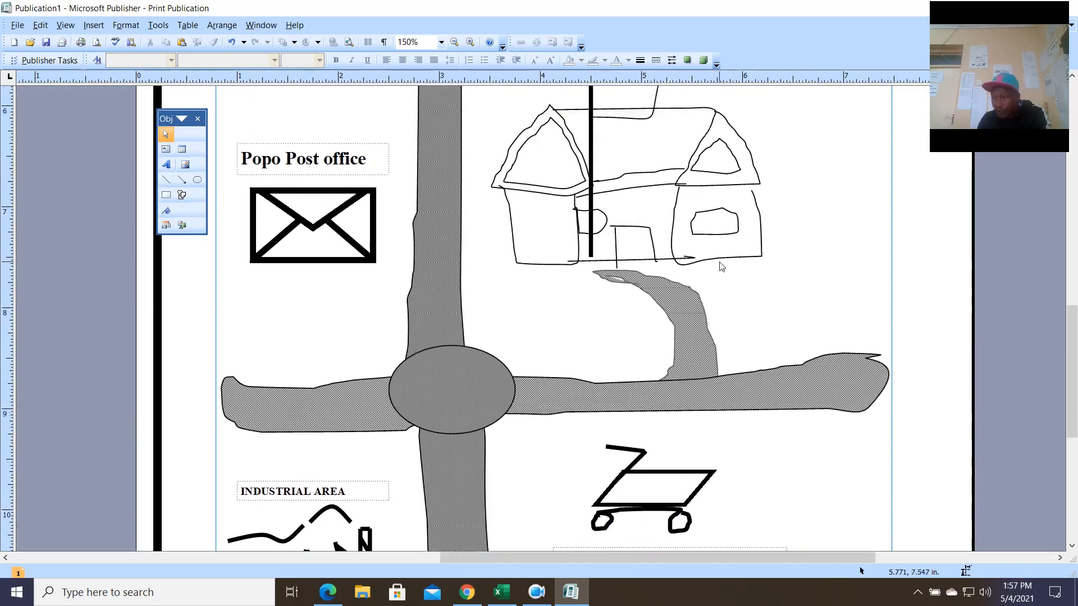
pyautogui.scroll(2, 729, 275)
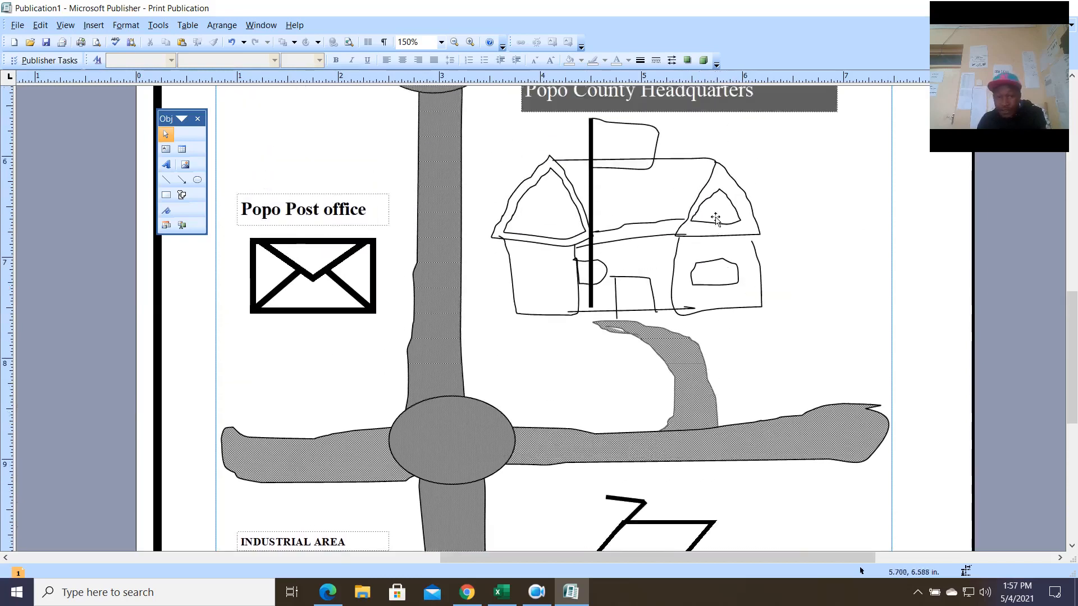
pyautogui.click(166, 148)
pyautogui.moveTo(745, 368); pyautogui.dragTo(852, 391)
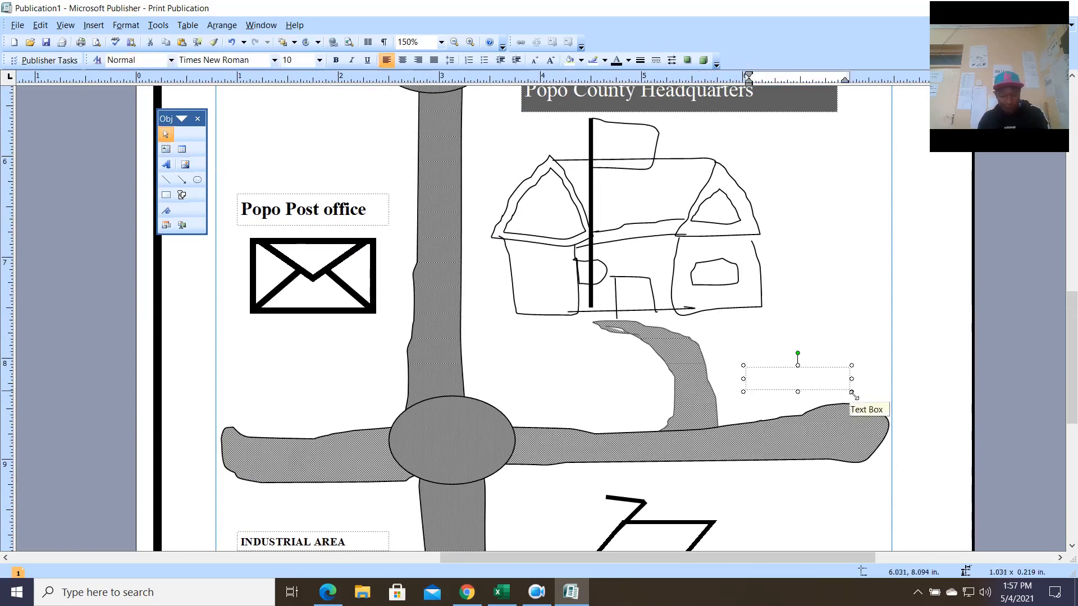
pyautogui.write('cU')
pyautogui.press('BackSpace')
pyautogui.press('BackSpace')
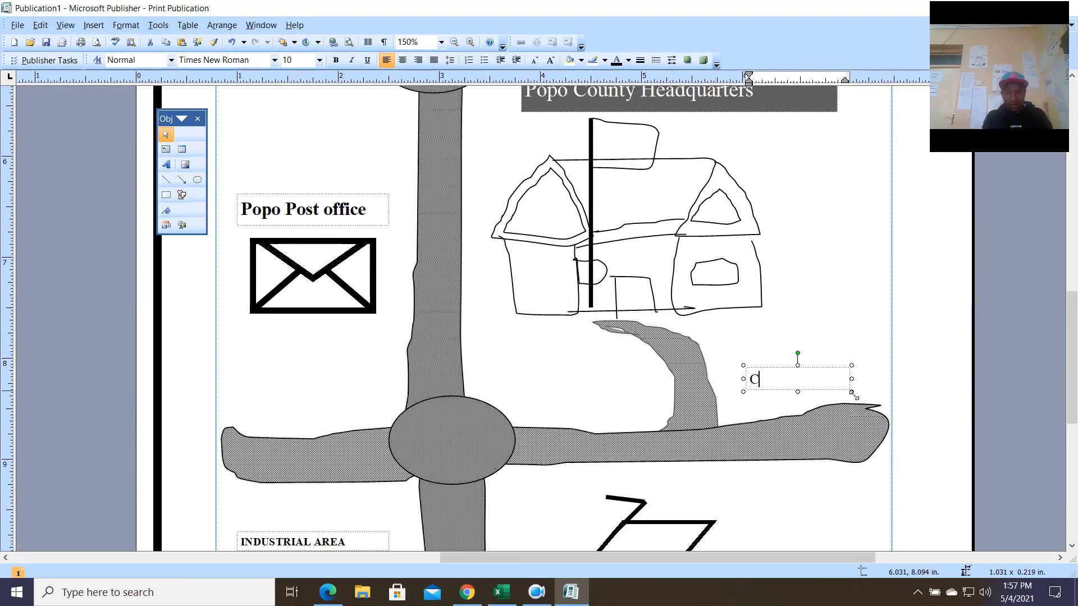
pyautogui.write('County street')
pyautogui.click(820, 289)
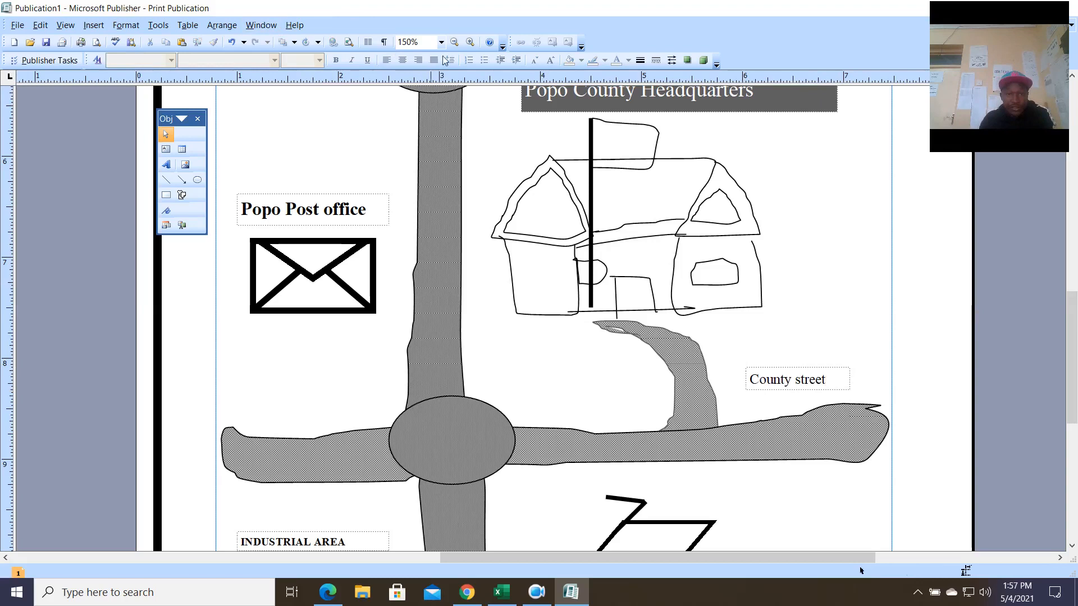
# Move the thick black rectangular frame from beside the page onto the map, aligned with the page margins.
pyautogui.click(454, 43)
pyautogui.click(454, 43)
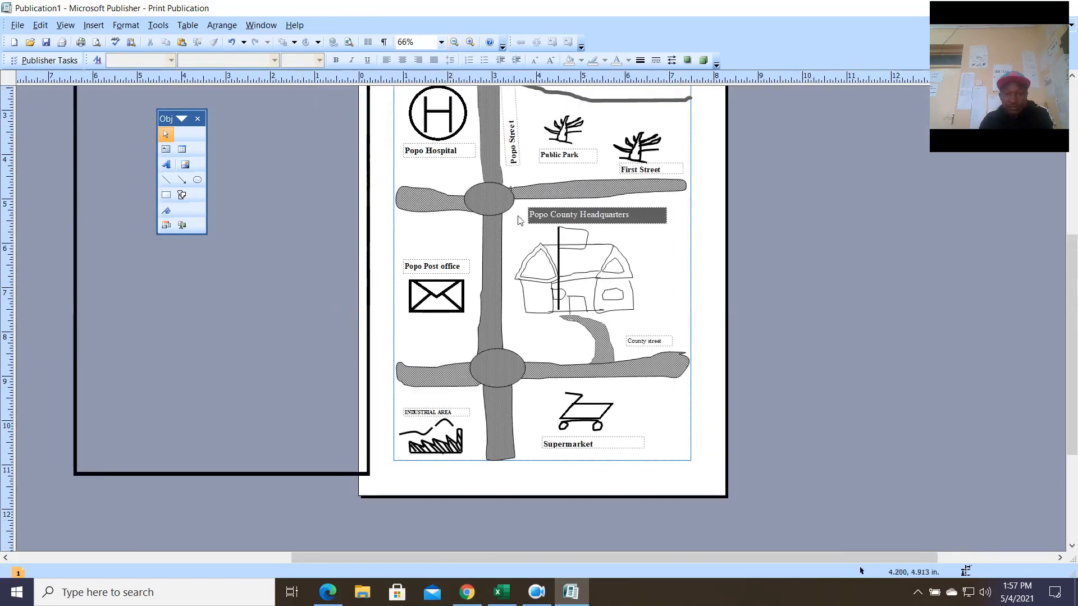
pyautogui.scroll(1, 680, 437)
pyautogui.scroll(1, 333, 161)
pyautogui.scroll(1, 326, 142)
pyautogui.moveTo(336, 143); pyautogui.dragTo(637, 147)
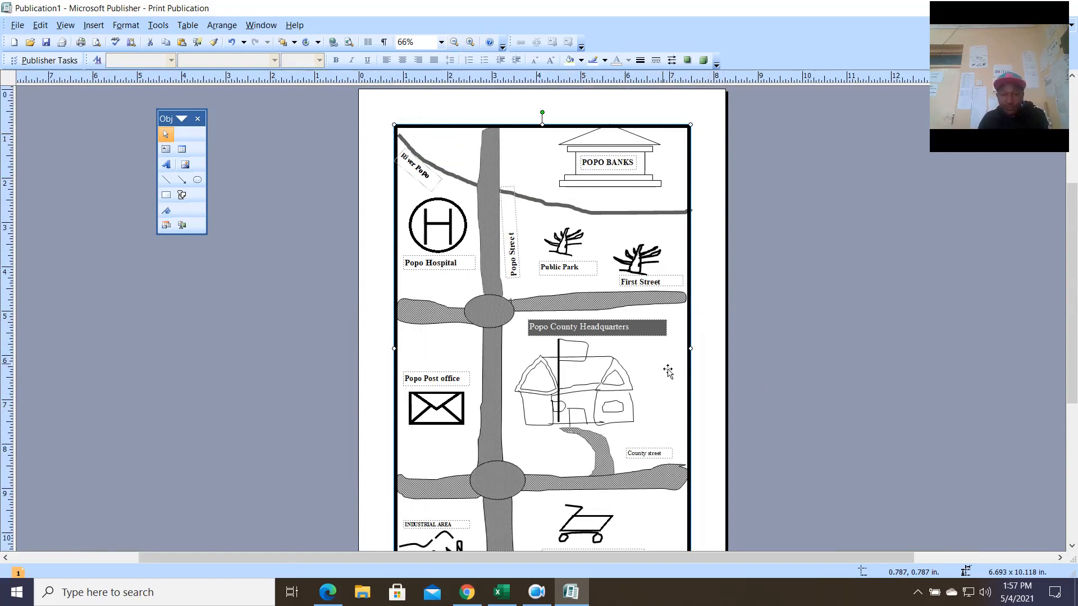
# Compare the framed map with the POPO CITY PLAN figure in the exam paper PDF in Edge, ending back in Publisher.
pyautogui.scroll(-1, 668, 370)
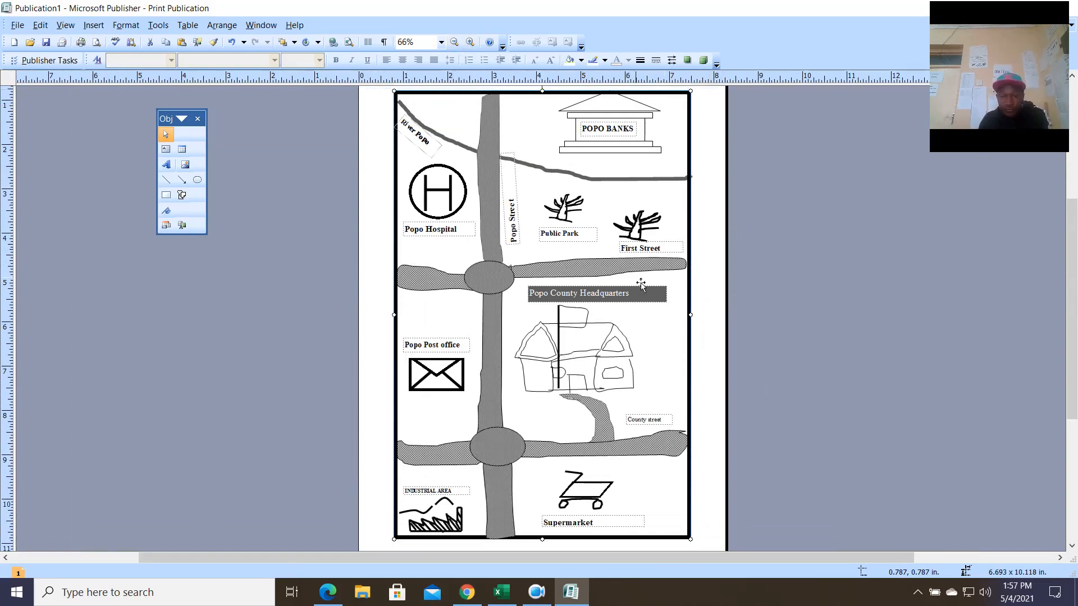
pyautogui.scroll(-1, 555, 283)
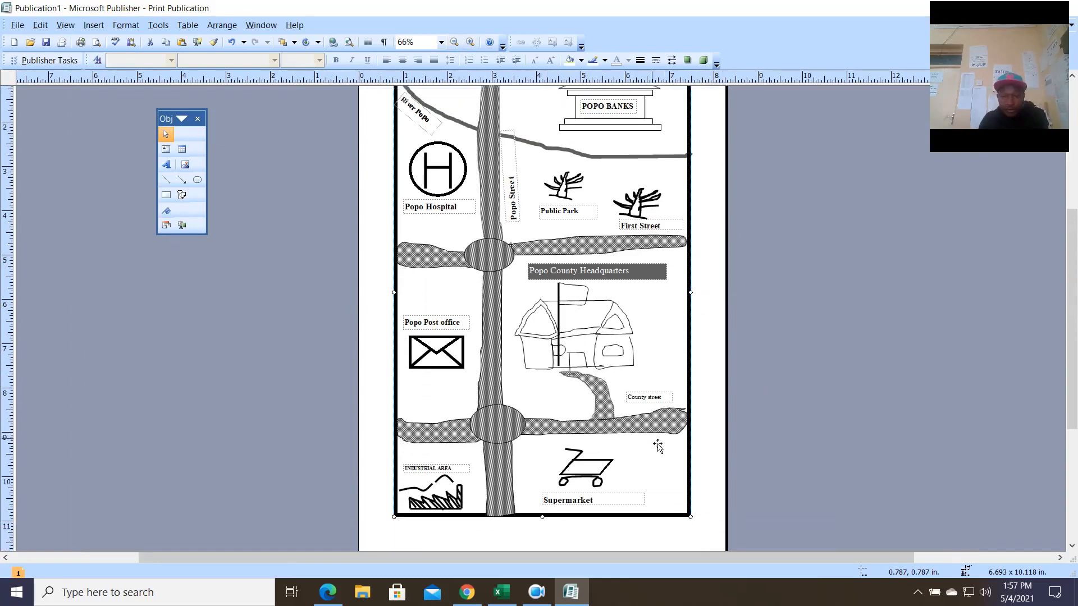
pyautogui.scroll(2, 659, 446)
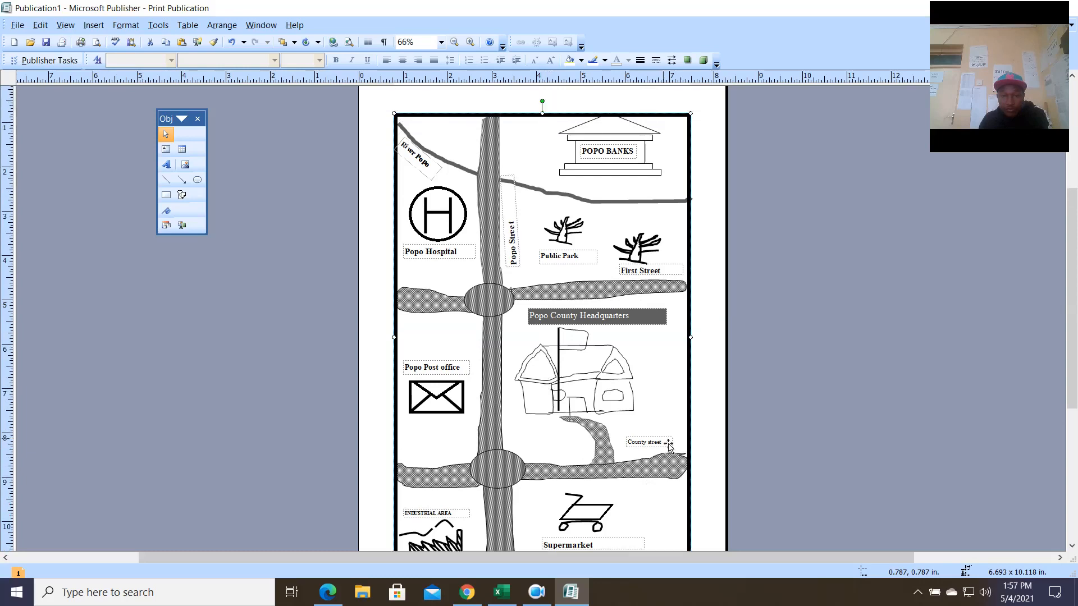
pyautogui.scroll(1, 668, 445)
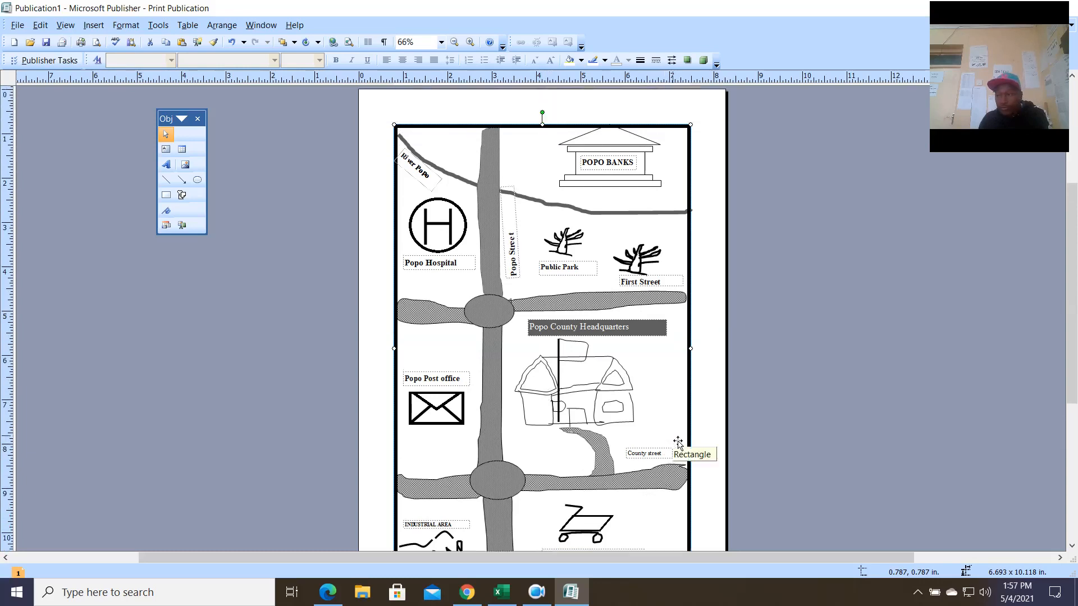
pyautogui.click(328, 592)
pyautogui.scroll(1, 690, 457)
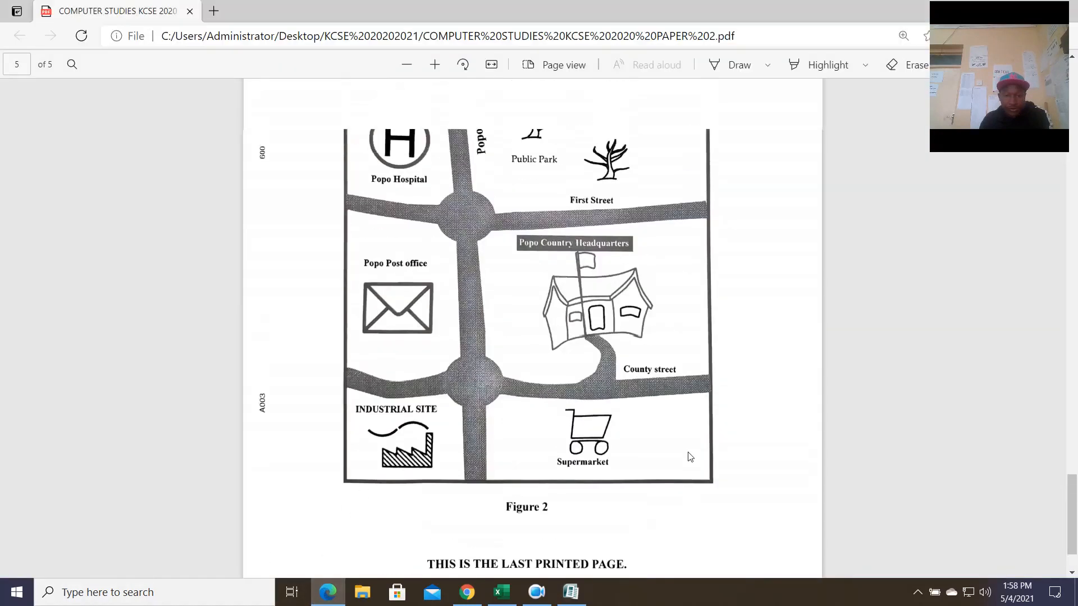
pyautogui.scroll(4, 690, 457)
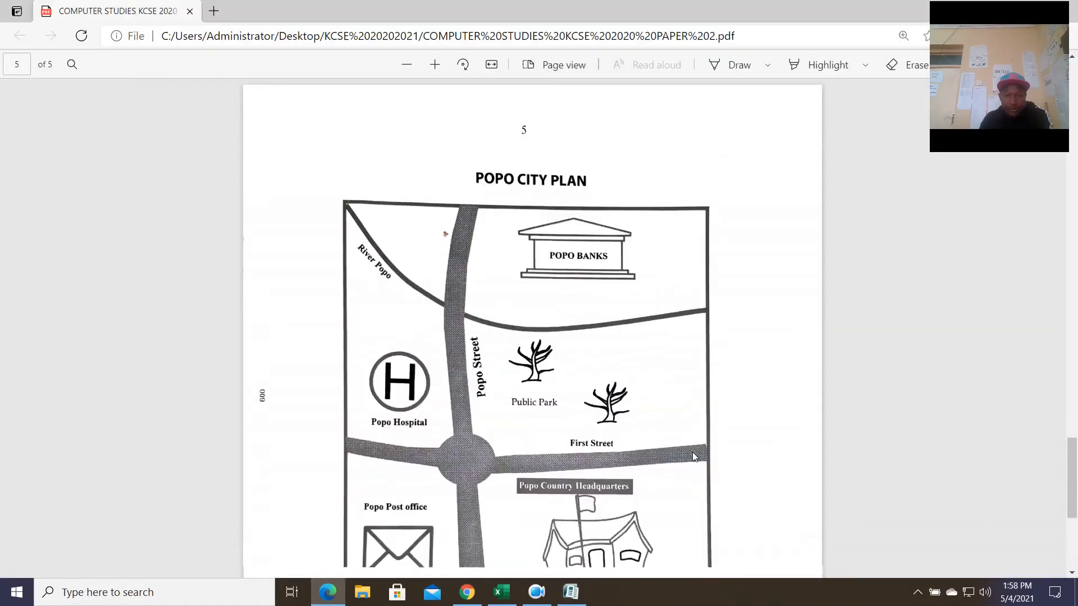
pyautogui.scroll(-4, 695, 453)
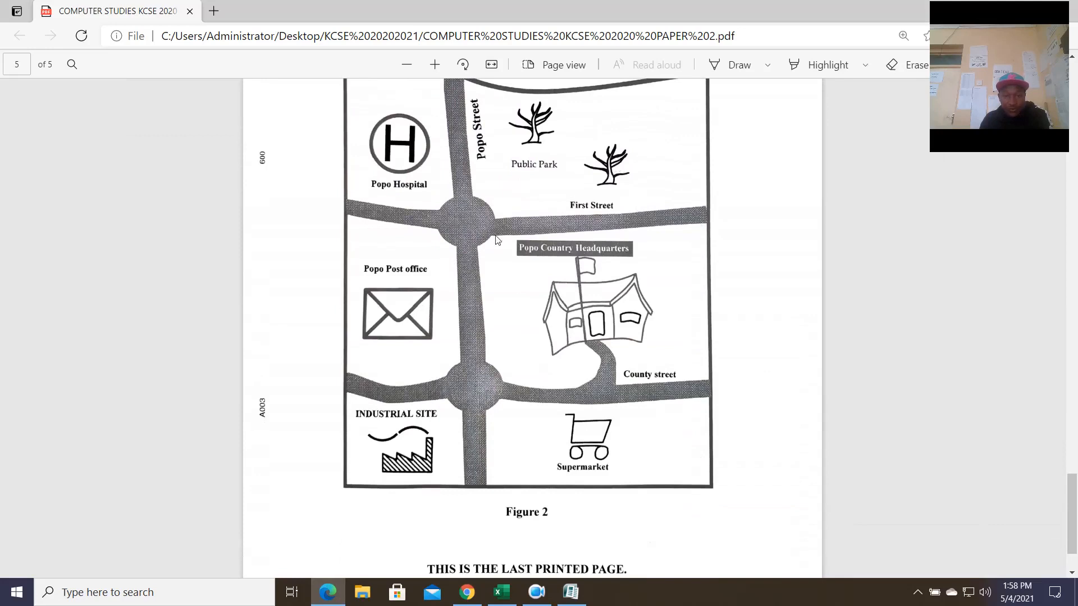
pyautogui.click(573, 596)
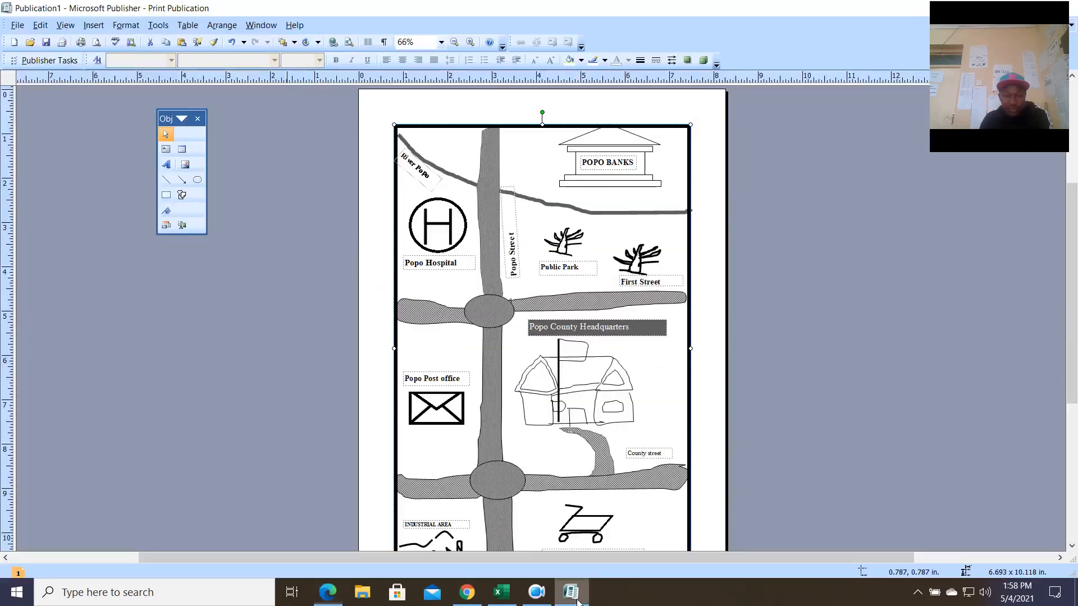
pyautogui.scroll(-3, 596, 449)
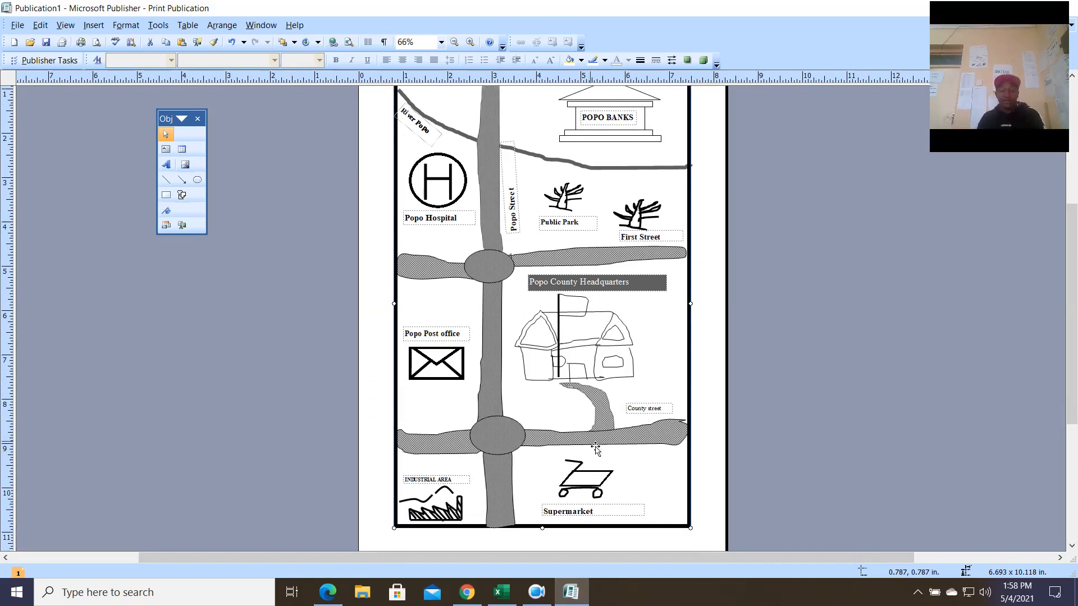
pyautogui.scroll(1, 615, 457)
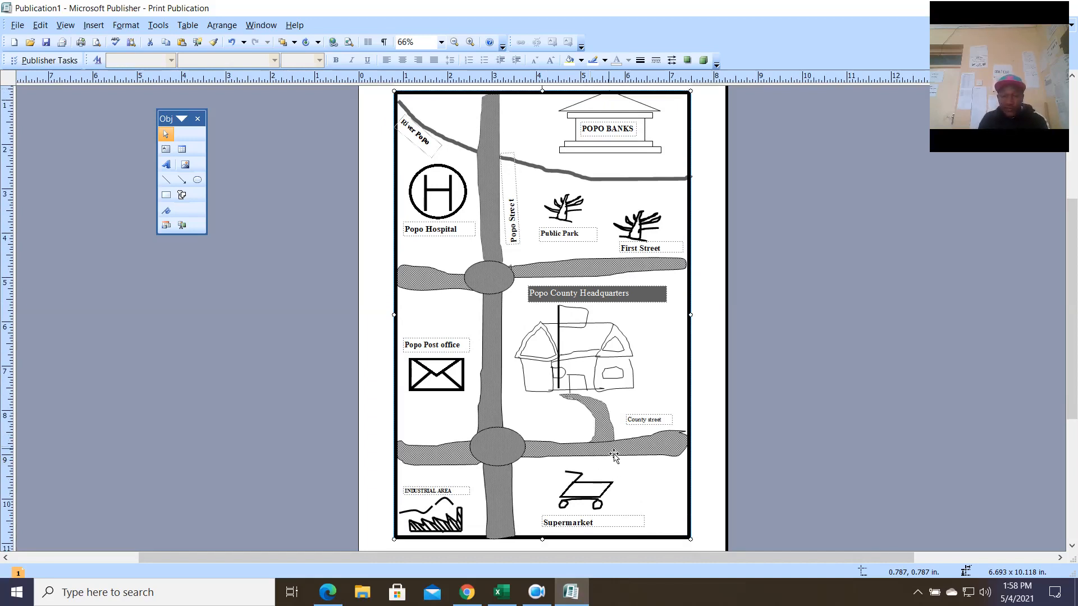
pyautogui.scroll(1, 614, 458)
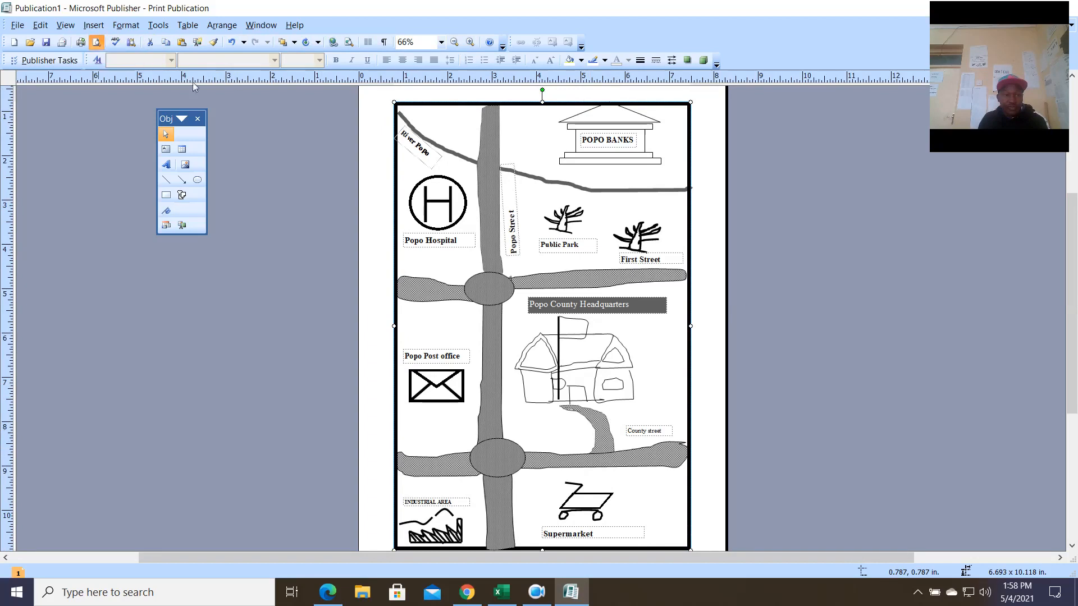
# Preview how the finished map page will print, then return to editing.
pyautogui.click(97, 43)
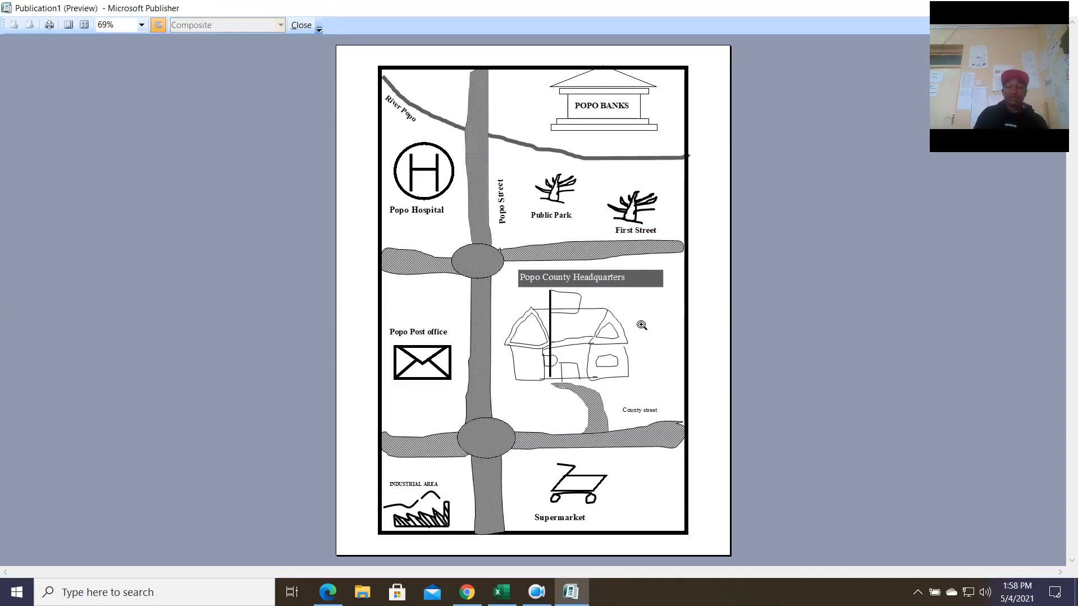
pyautogui.click(629, 298)
pyautogui.click(605, 298)
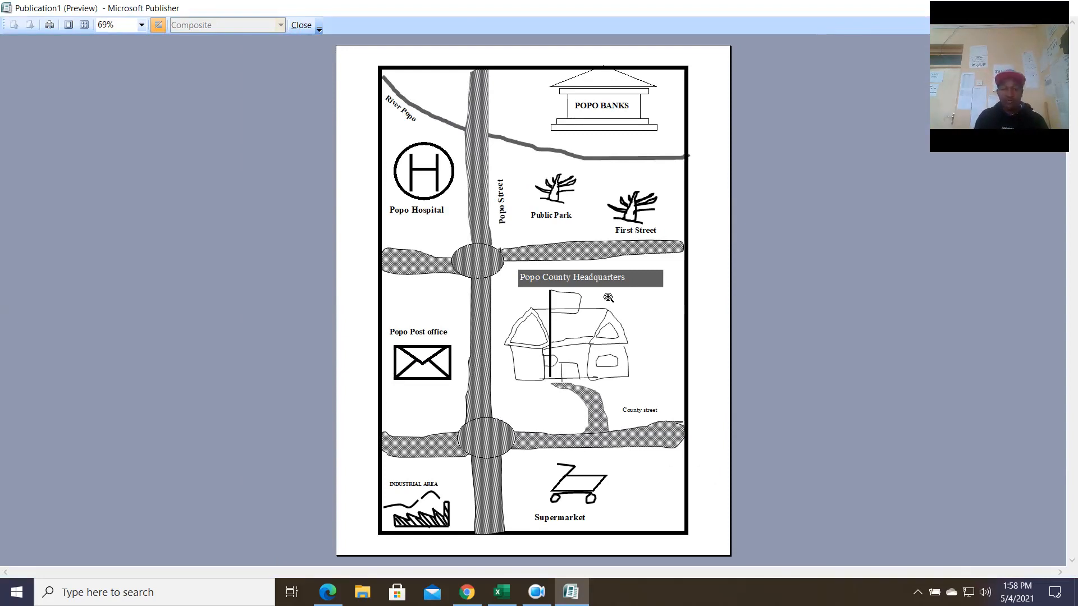
pyautogui.click(303, 25)
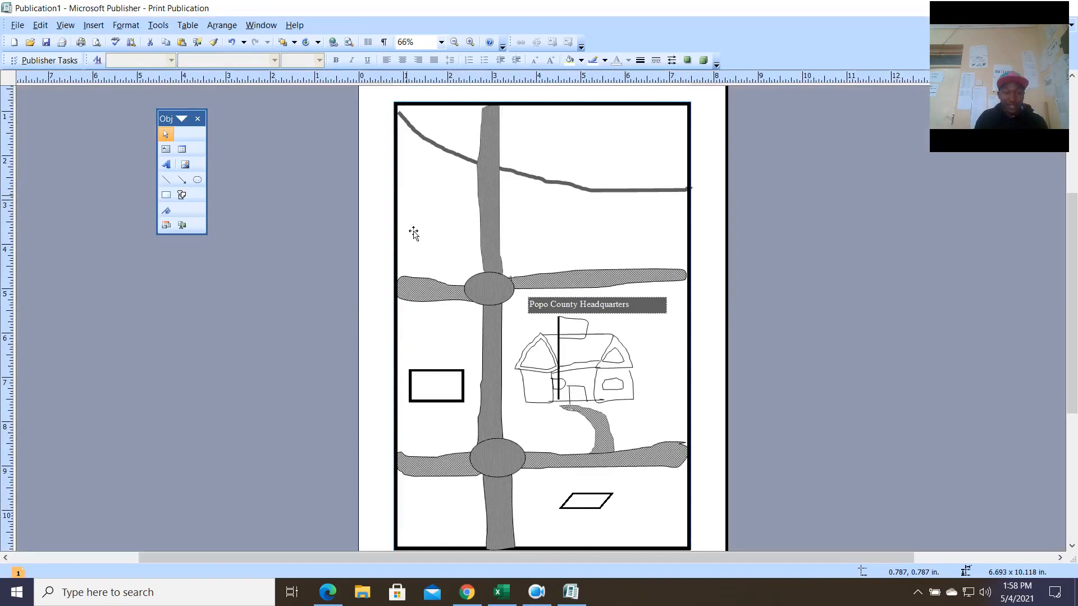
# Adjust the lower end of the vertical road below the second roundabout to line up with the frame's bottom edge.
pyautogui.moveTo(515, 555); pyautogui.dragTo(512, 530)
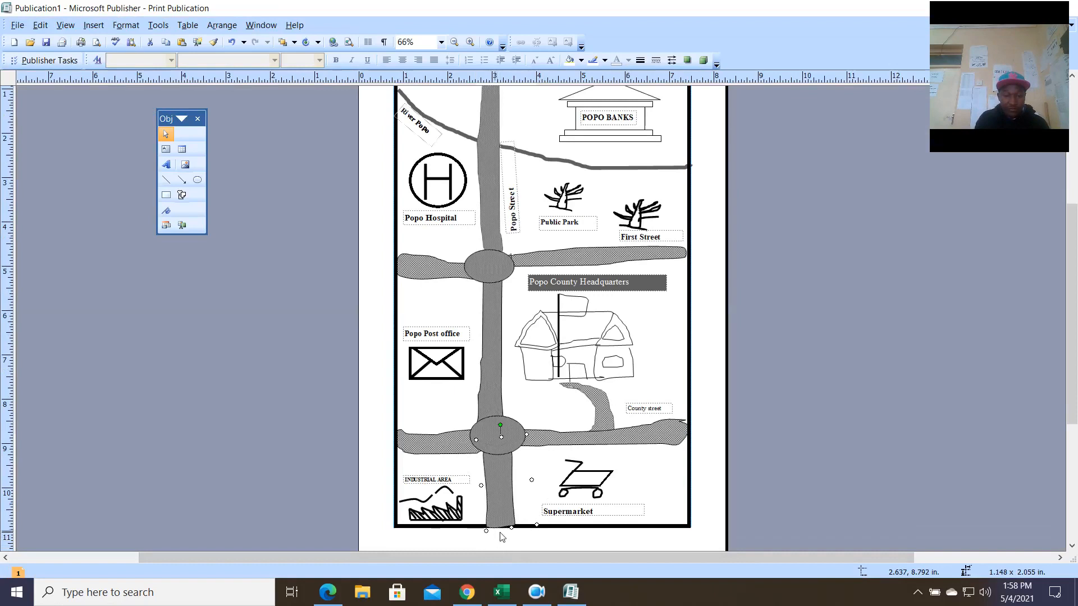
pyautogui.moveTo(511, 528); pyautogui.dragTo(514, 527)
pyautogui.click(536, 536)
pyautogui.scroll(1, 745, 376)
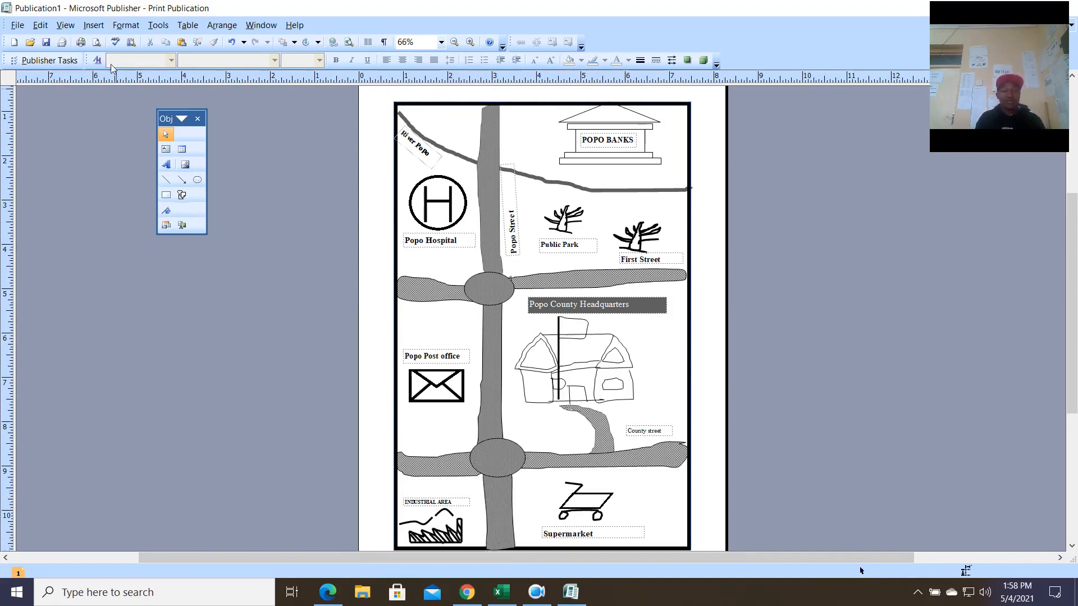
# Save the publication under the file name Task 2, creating a new folder for it in Documents.
pyautogui.click(46, 43)
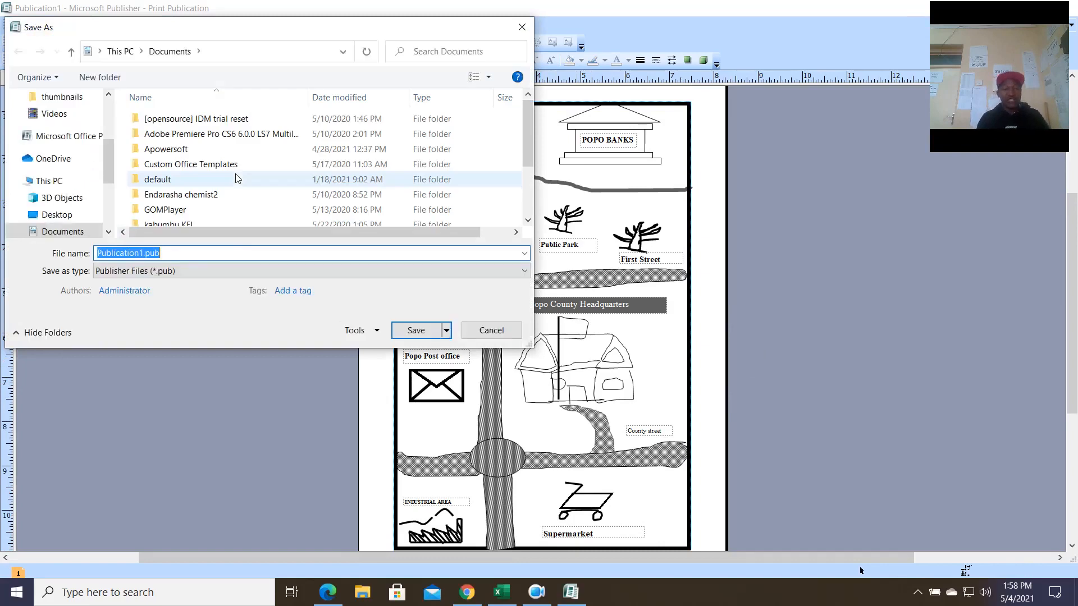
pyautogui.write('t')
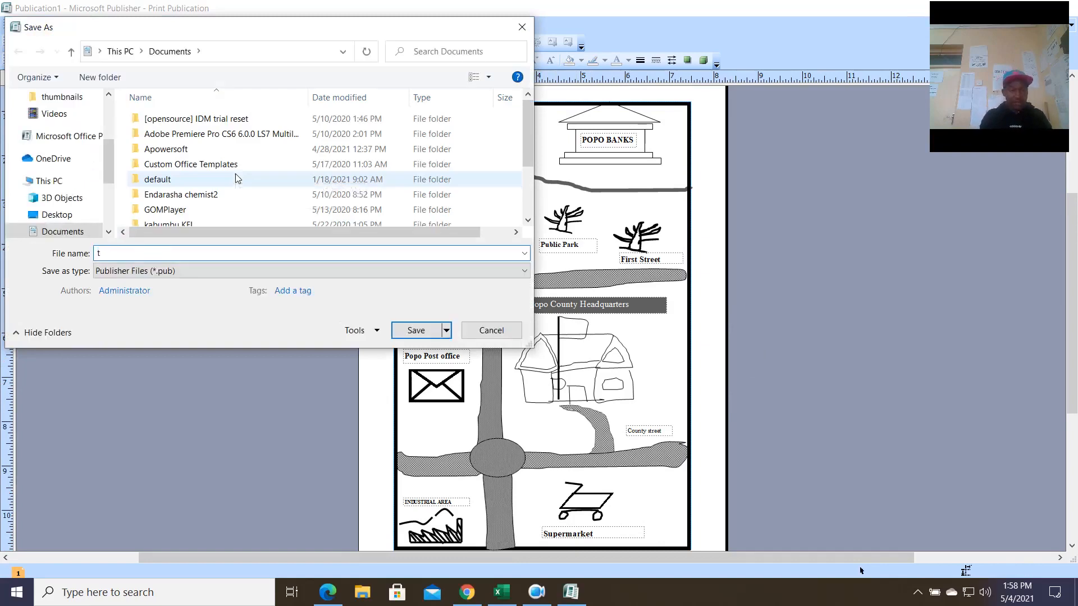
pyautogui.press('BackSpace')
pyautogui.write('Task 2')
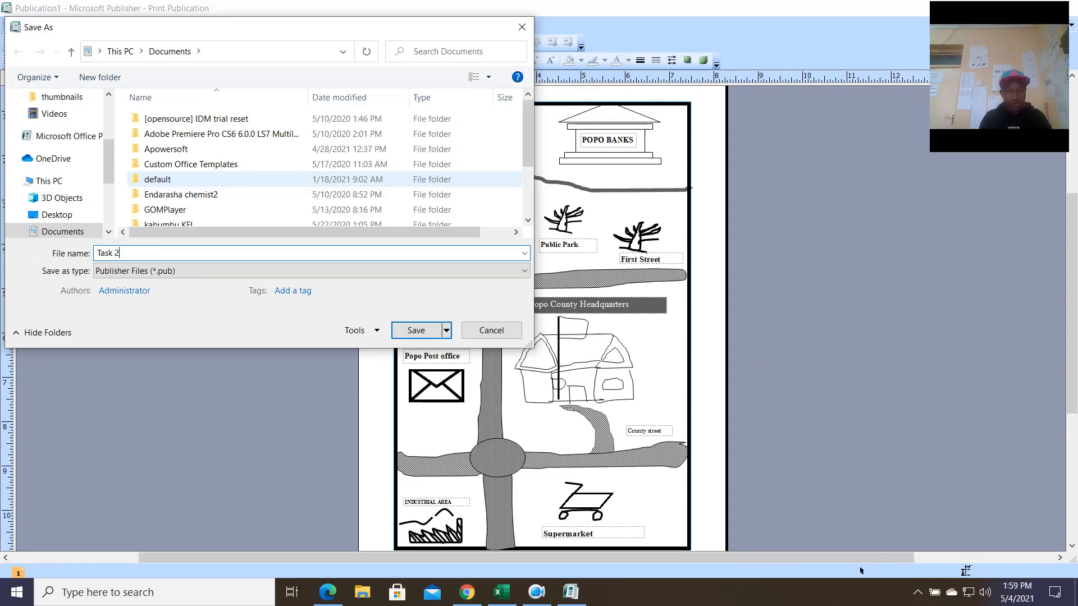
pyautogui.click(111, 82)
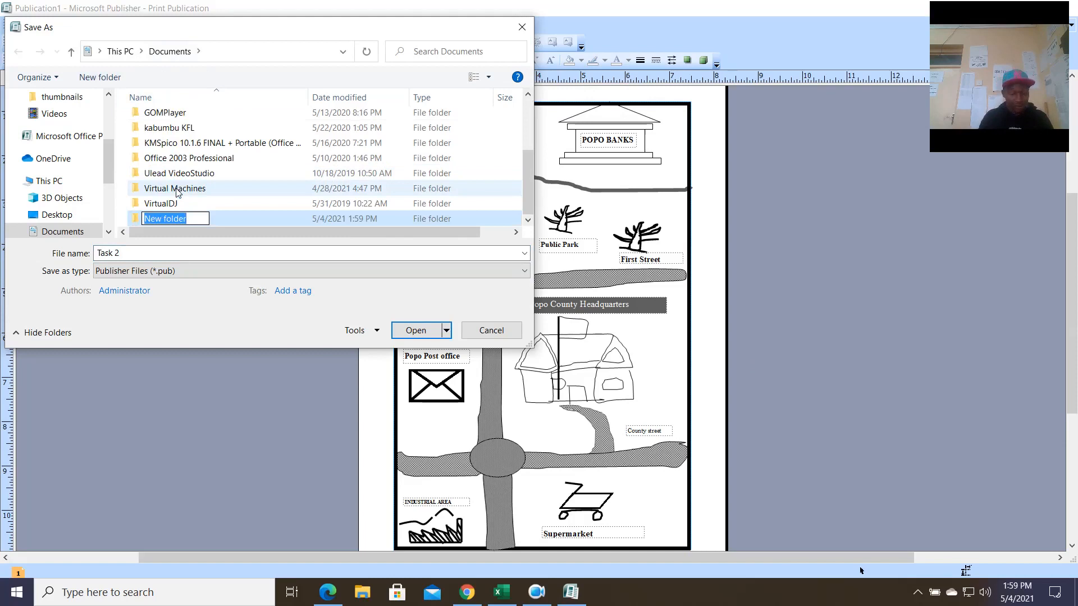
pyautogui.write('do')
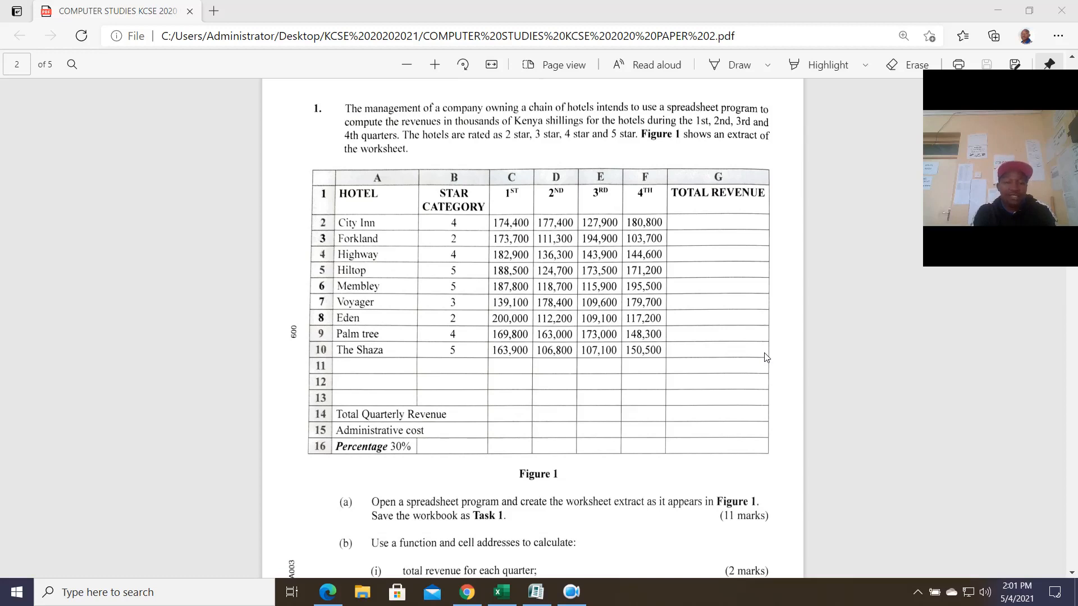
# Examine question 1 in the exam paper PDF in Edge: the Figure 1 worksheet, tasks (a) to (c) and the title wording for cell A1.
pyautogui.scroll(-1, 562, 470)
pyautogui.scroll(-3, 562, 470)
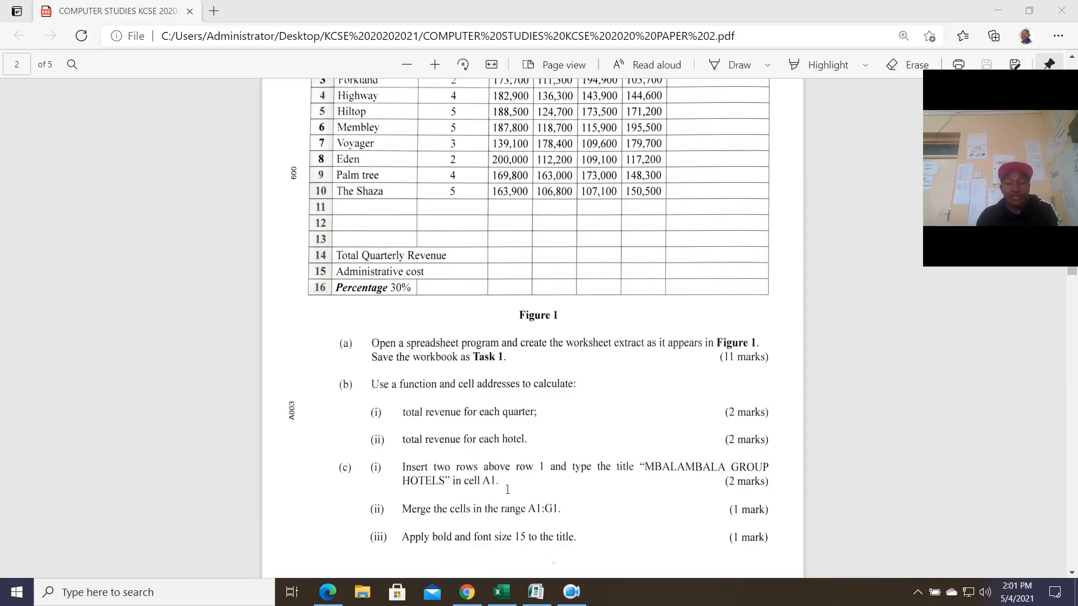
pyautogui.moveTo(651, 469); pyautogui.dragTo(456, 492)
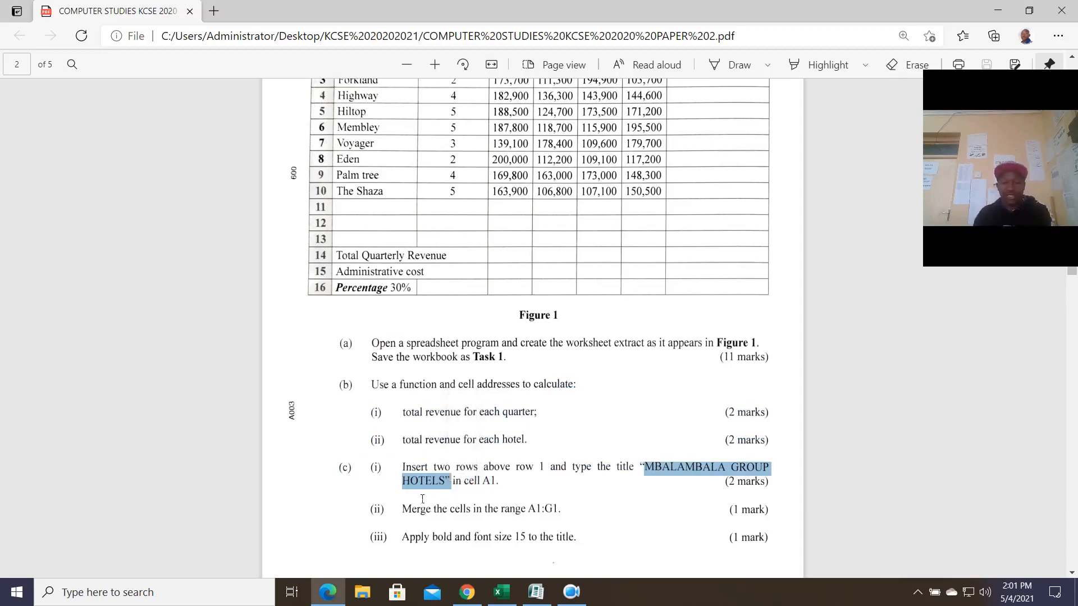
pyautogui.scroll(-2, 471, 489)
pyautogui.scroll(10, 472, 489)
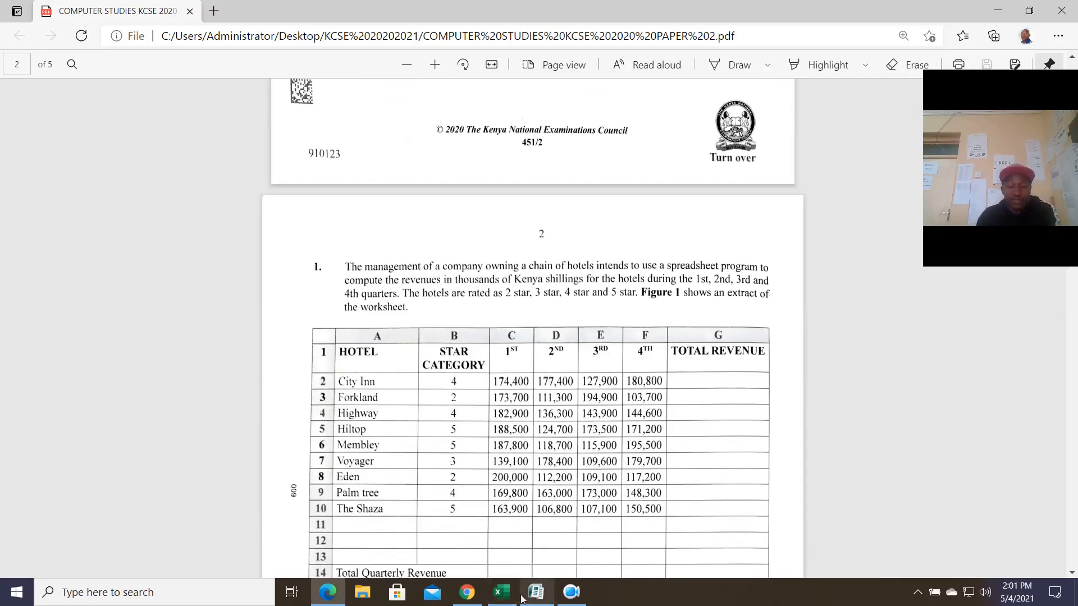
# Switch to the Task 1 workbook in Excel, inspect the HOTEL and STAR CATEGORY header cells, and open the Quick Access Toolbar customization options.
pyautogui.click(536, 591)
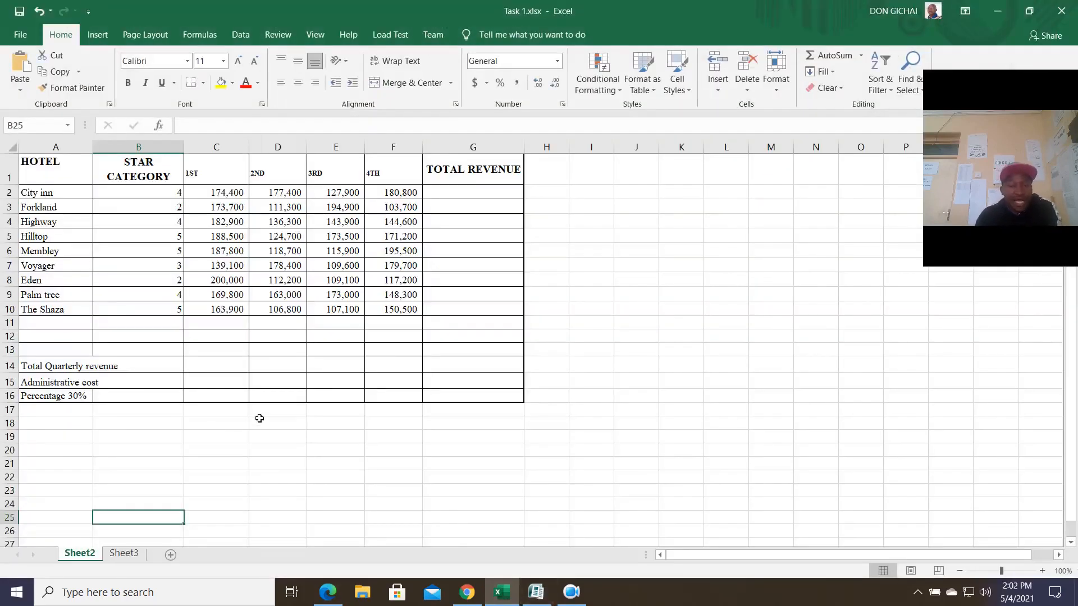
pyautogui.click(50, 177)
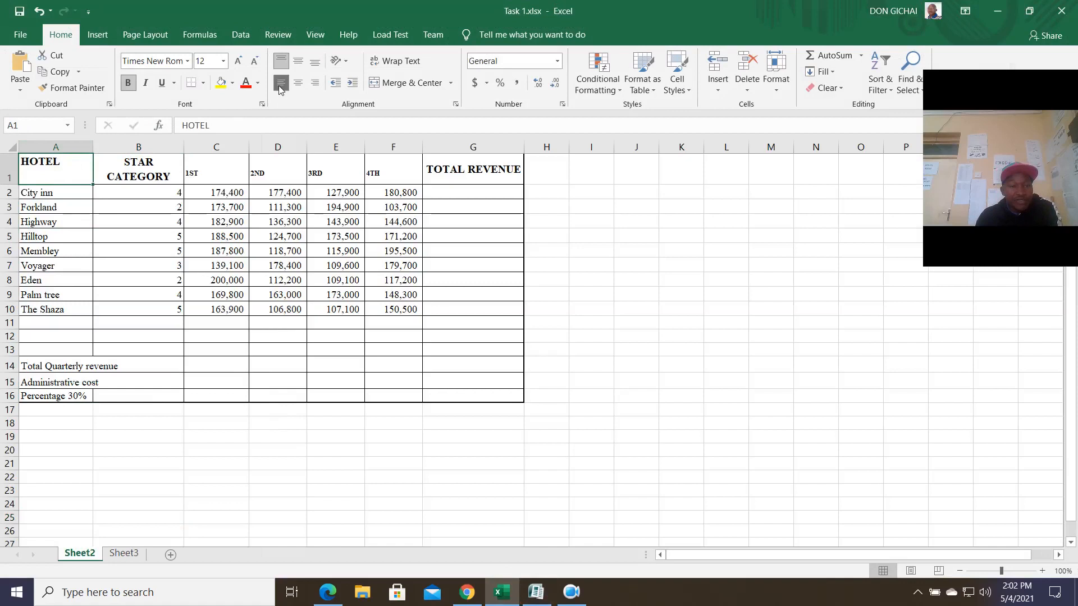
pyautogui.click(160, 175)
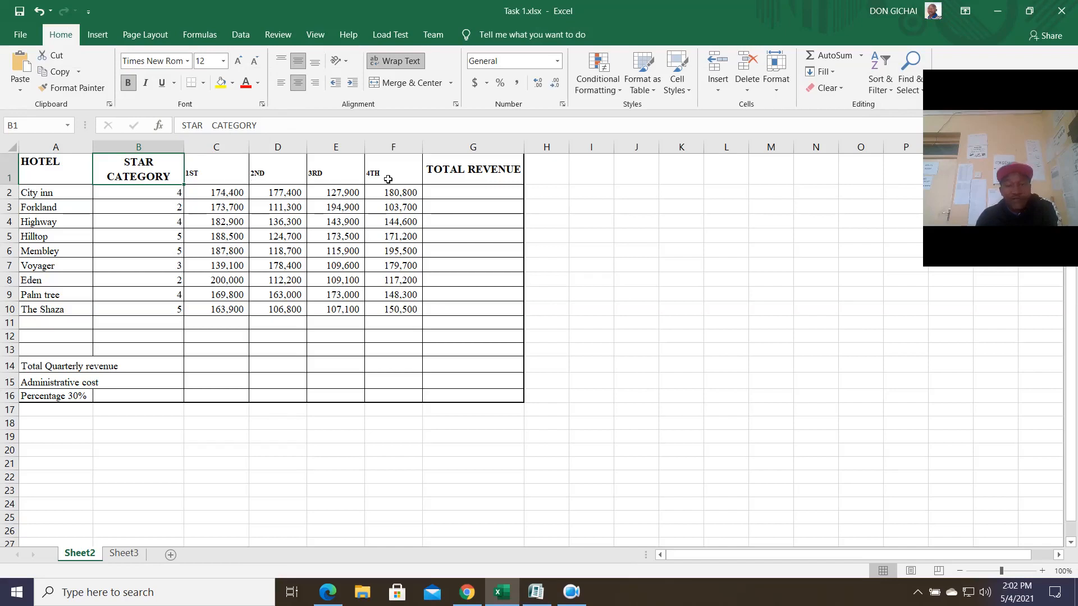
pyautogui.click(89, 12)
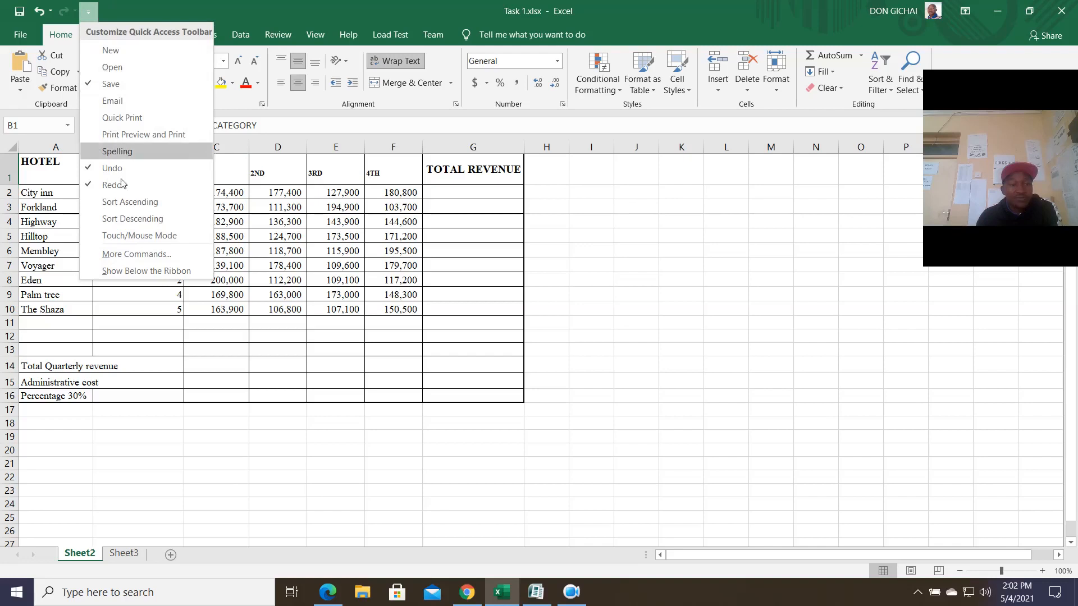
# Add the Subscript command from the All Commands list to the Quick Access Toolbar.
pyautogui.click(144, 256)
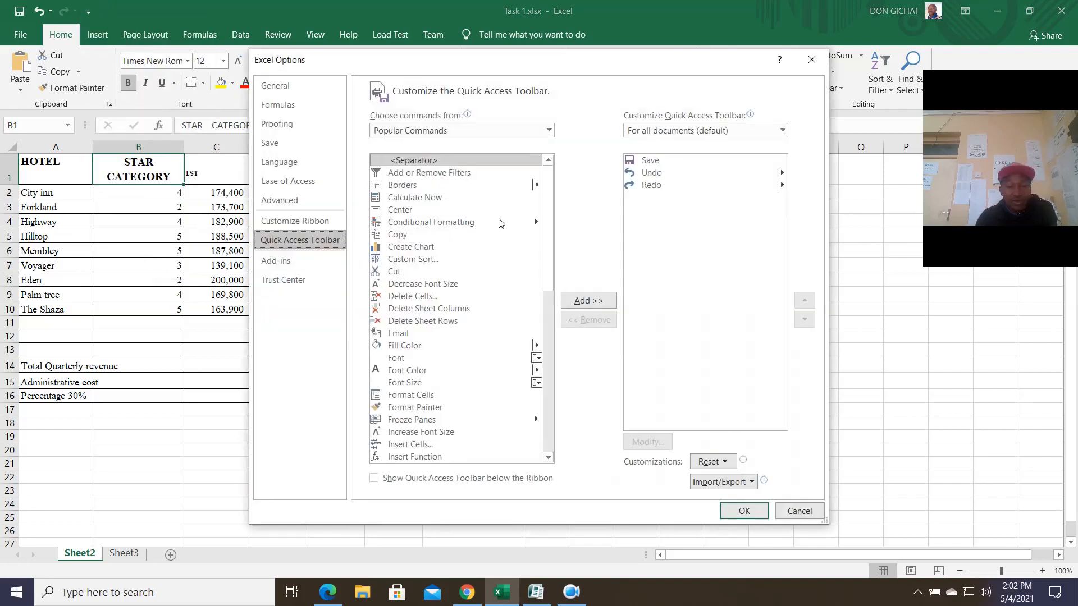
pyautogui.click(402, 131)
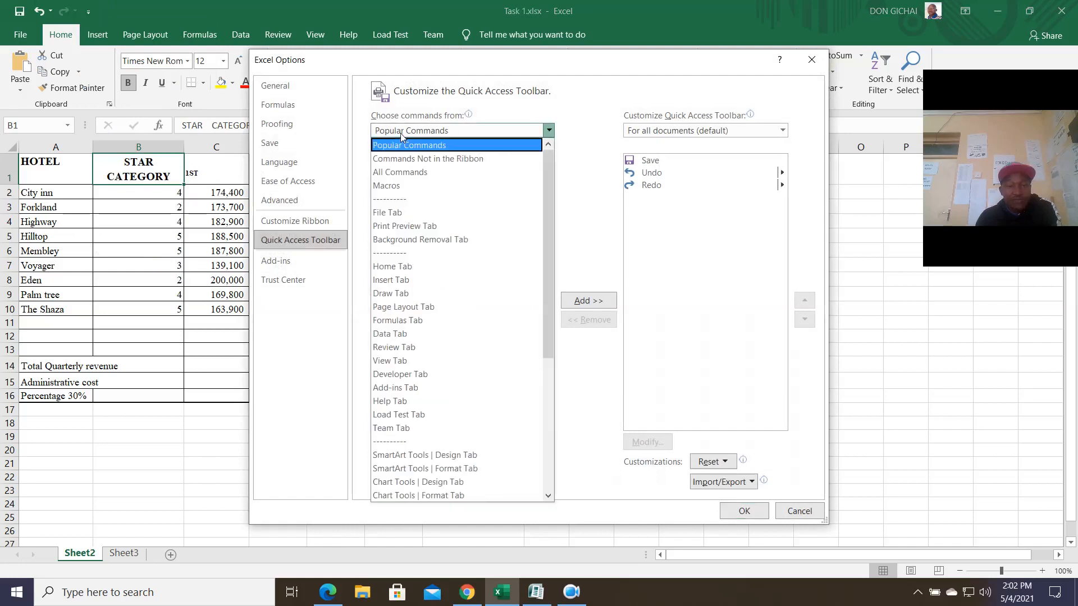
pyautogui.click(431, 175)
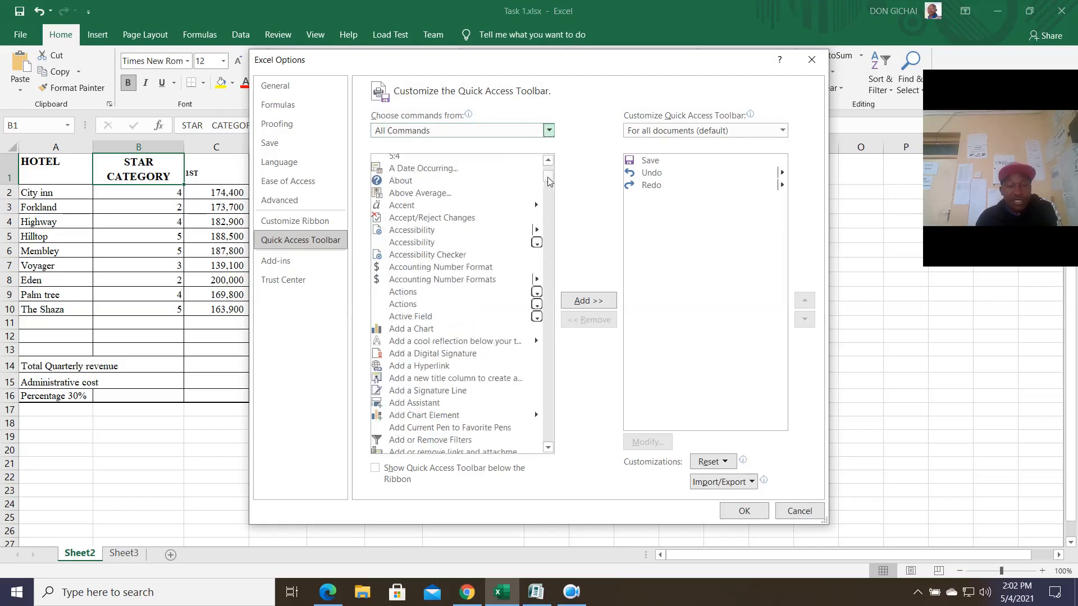
pyautogui.moveTo(551, 184); pyautogui.dragTo(549, 412)
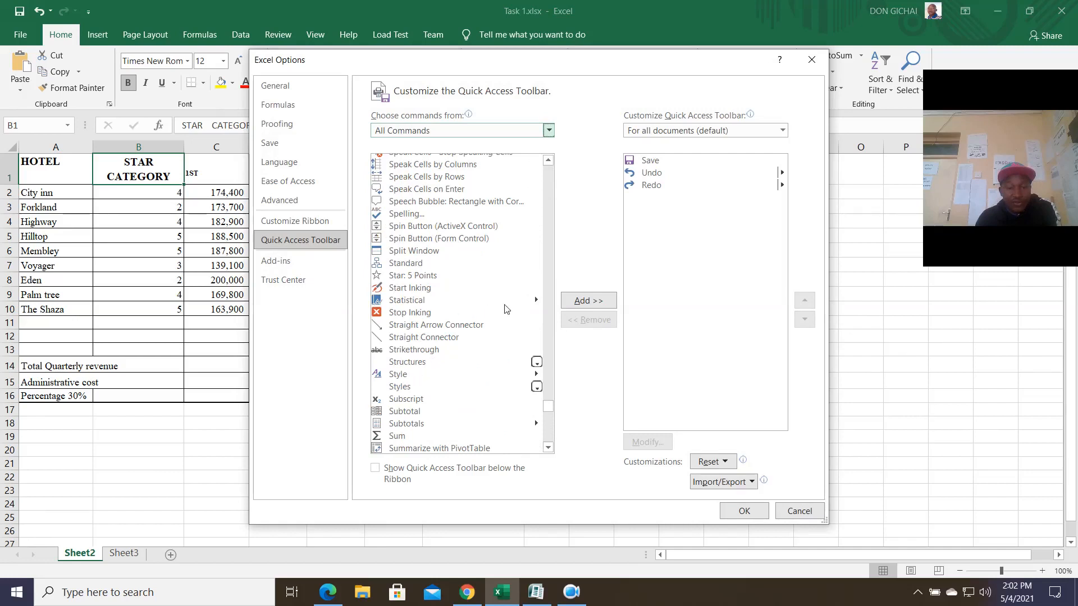
pyautogui.click(418, 400)
pyautogui.click(585, 301)
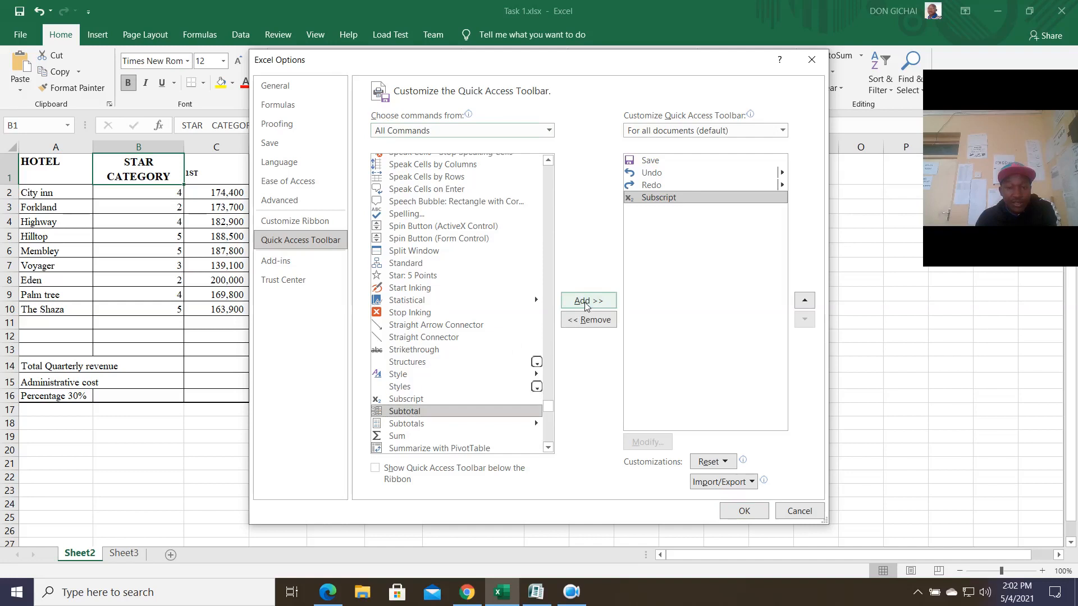
# Add the Superscript command to the Quick Access Toolbar and apply the customization.
pyautogui.scroll(-2, 522, 438)
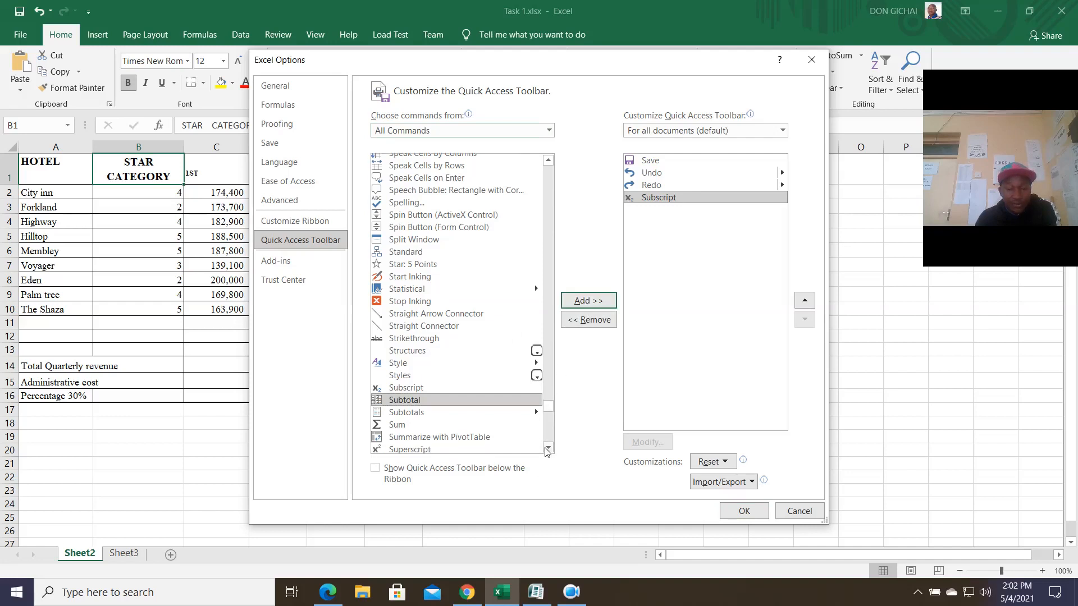
pyautogui.click(413, 438)
pyautogui.click(585, 300)
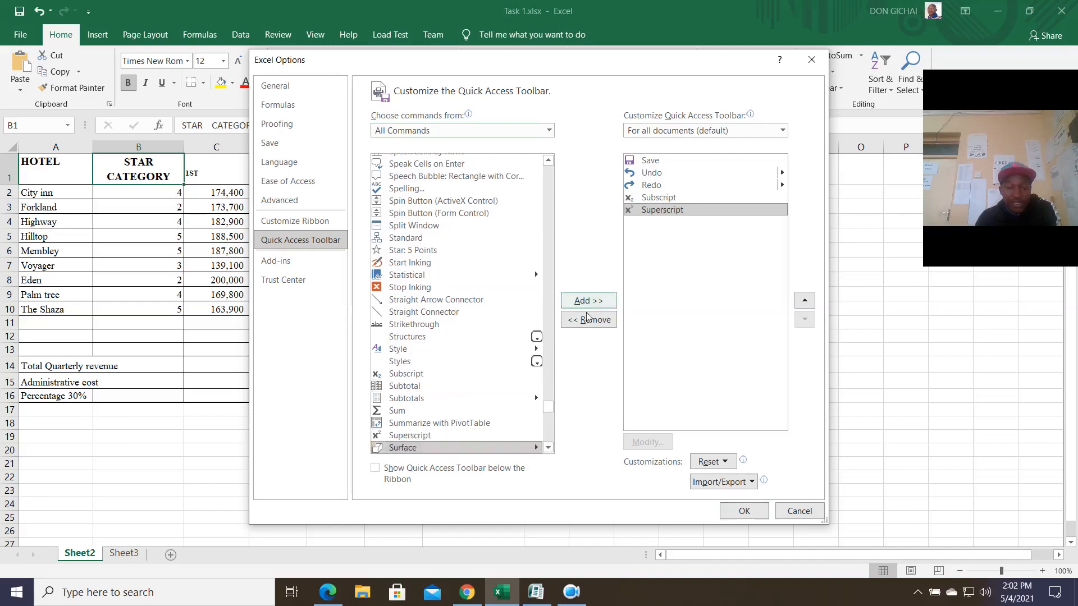
pyautogui.click(744, 511)
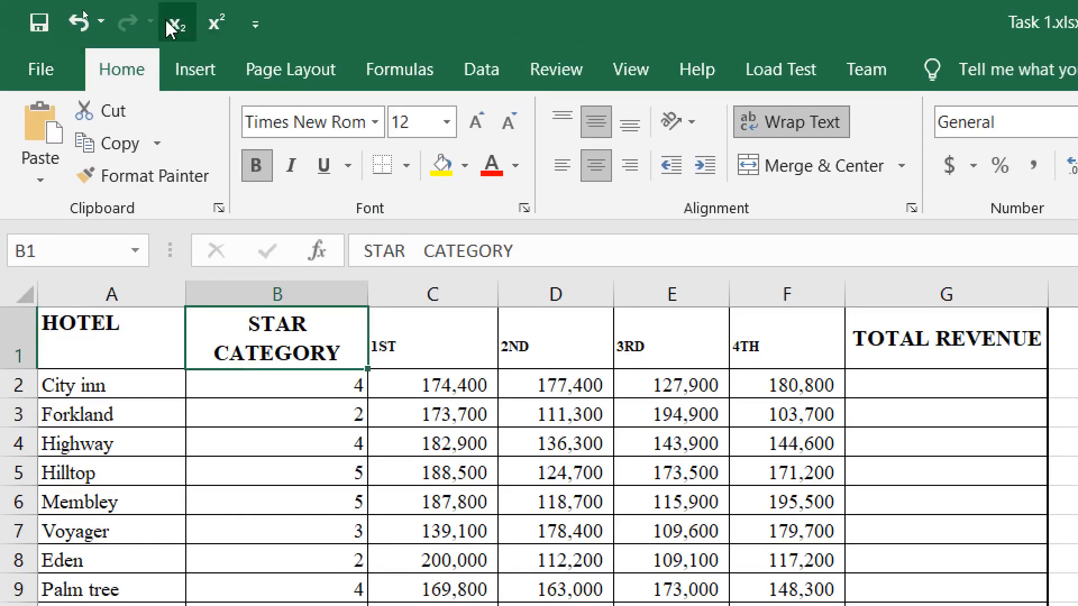
# Remove the superscript formatting from the quarter headings in C1:F1.
pyautogui.click(395, 358)
pyautogui.click(376, 251)
pyautogui.moveTo(375, 251); pyautogui.dragTo(394, 252)
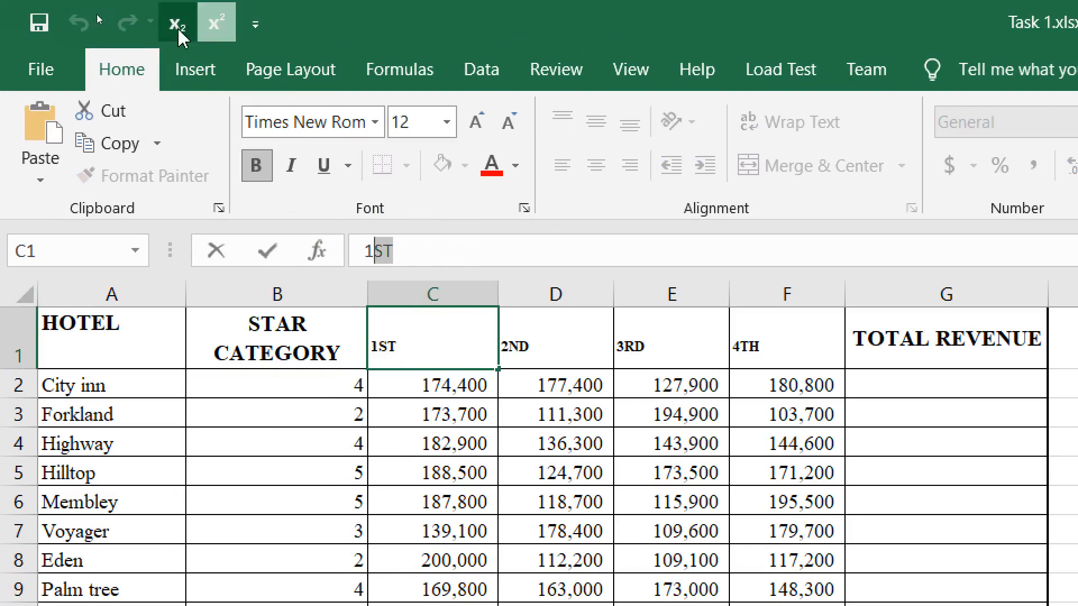
pyautogui.click(217, 37)
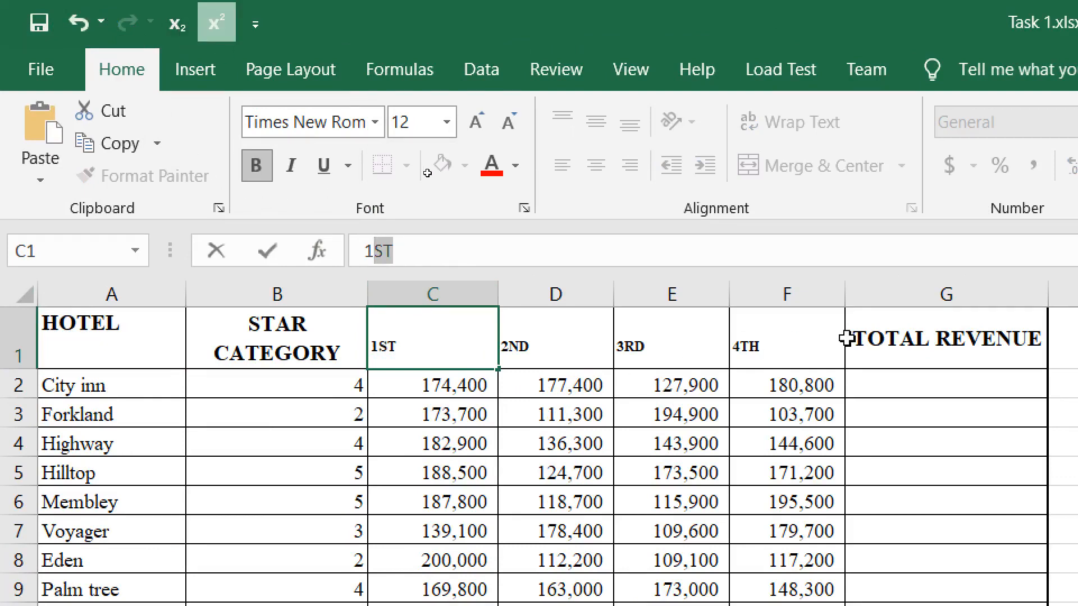
pyautogui.moveTo(793, 338); pyautogui.dragTo(422, 358)
pyautogui.click(217, 24)
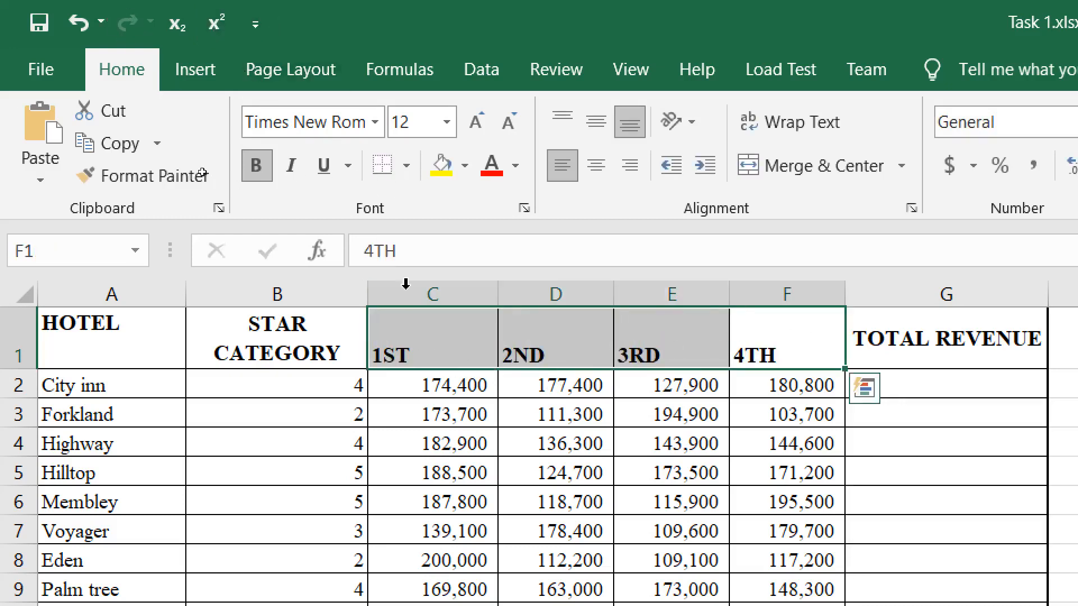
# Format only the ordinal letters as superscript in the first two quarter headings: ST in C1 and ND in D1.
pyautogui.click(420, 353)
pyautogui.click(402, 252)
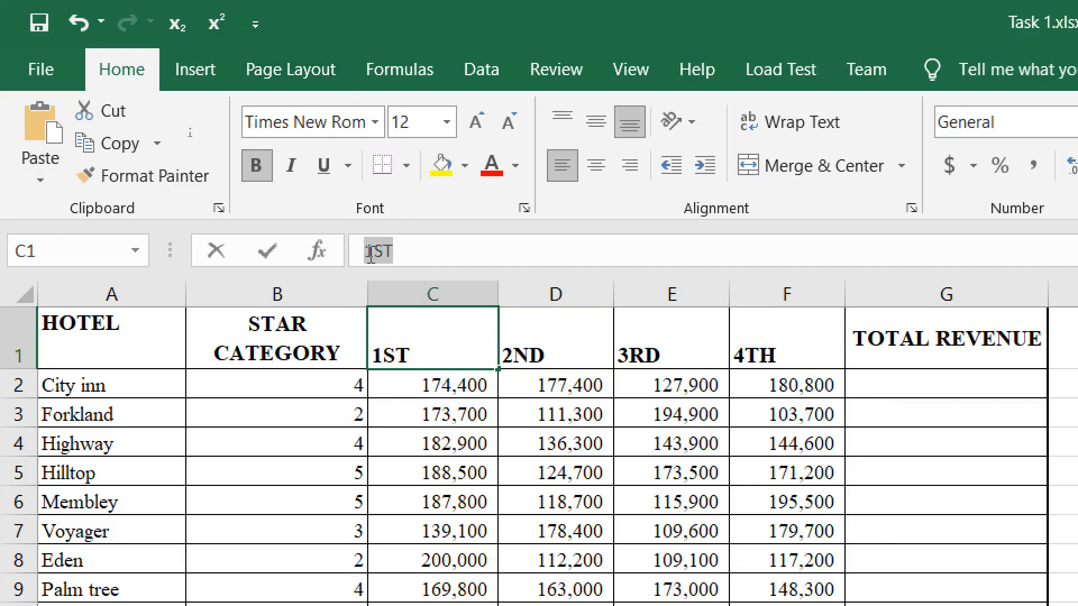
pyautogui.moveTo(403, 254); pyautogui.dragTo(375, 254)
pyautogui.click(217, 24)
pyautogui.click(554, 353)
pyautogui.moveTo(401, 253); pyautogui.dragTo(374, 252)
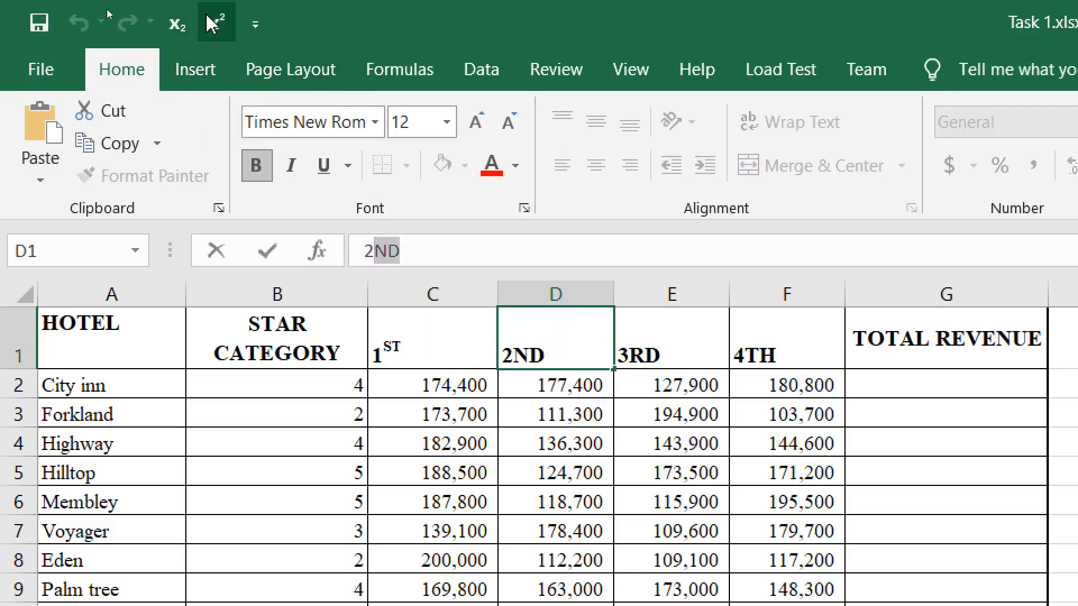
pyautogui.click(220, 27)
# Format only the ordinal letters as superscript in the last two quarter headings: RD in E1 and TH in F1.
pyautogui.click(671, 357)
pyautogui.doubleClick(668, 356)
pyautogui.moveTo(668, 356); pyautogui.dragTo(629, 356)
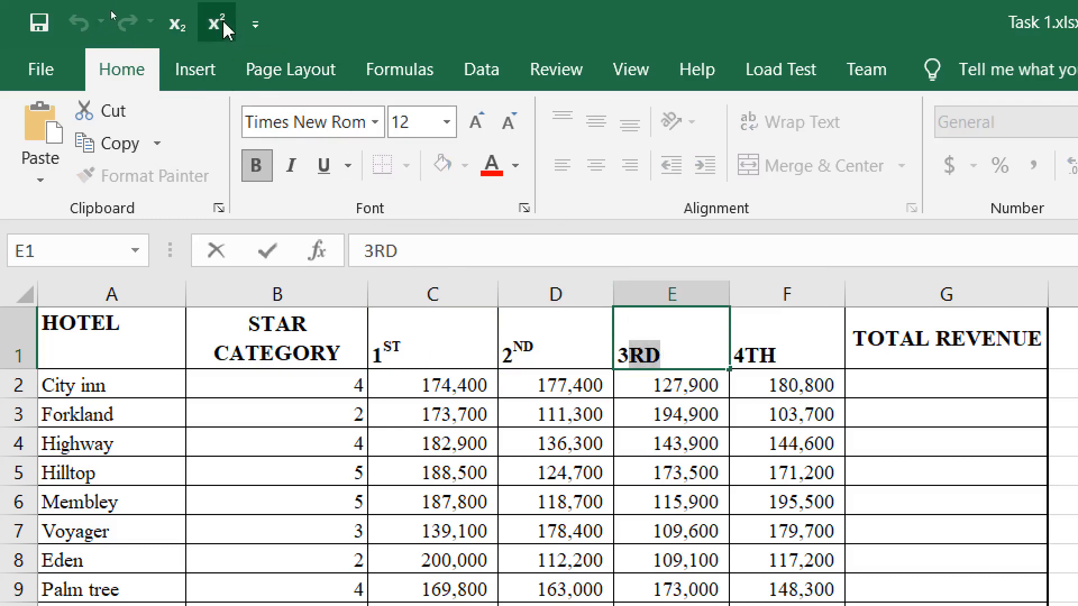
pyautogui.click(216, 22)
pyautogui.click(786, 360)
pyautogui.doubleClick(776, 362)
pyautogui.moveTo(776, 362); pyautogui.dragTo(753, 362)
pyautogui.click(217, 22)
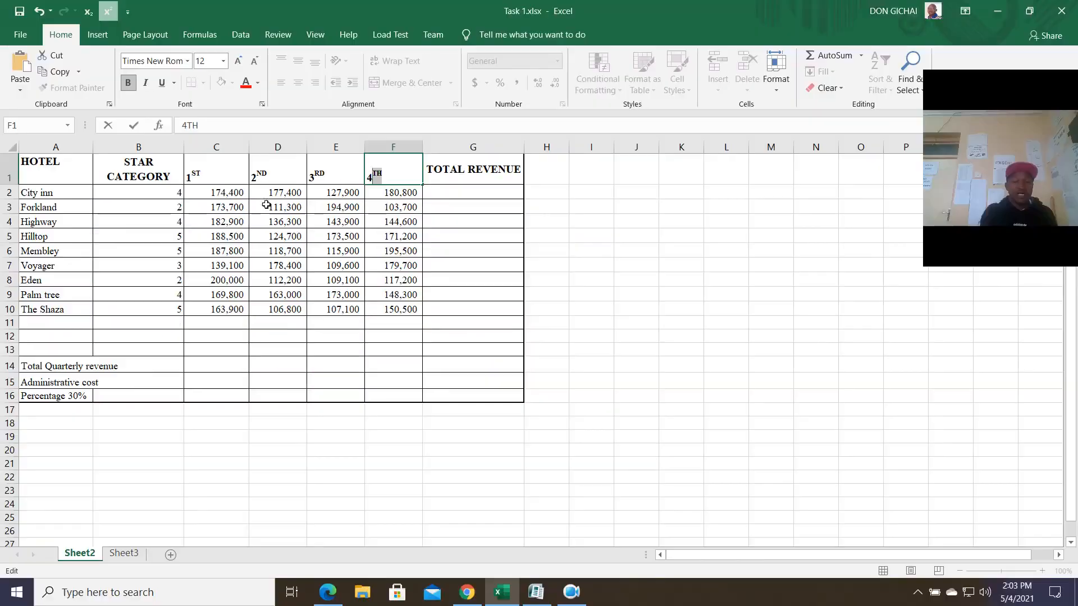
pyautogui.click(415, 381)
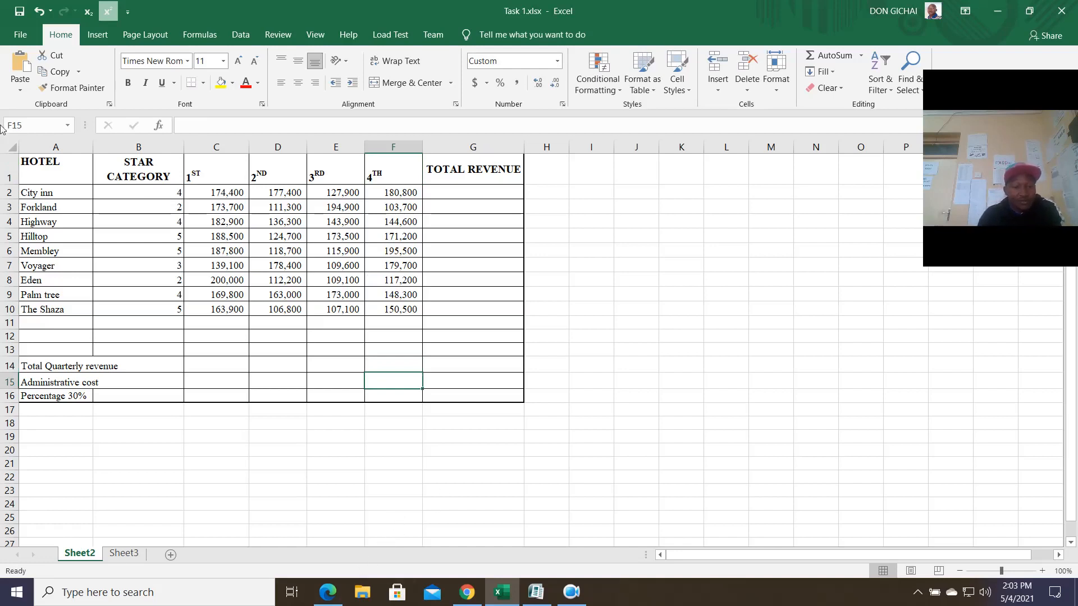
# Calculate City inn's total revenue in G2 with =C2+D2+E2+F2 and fill the formula down to G10.
pyautogui.click(486, 199)
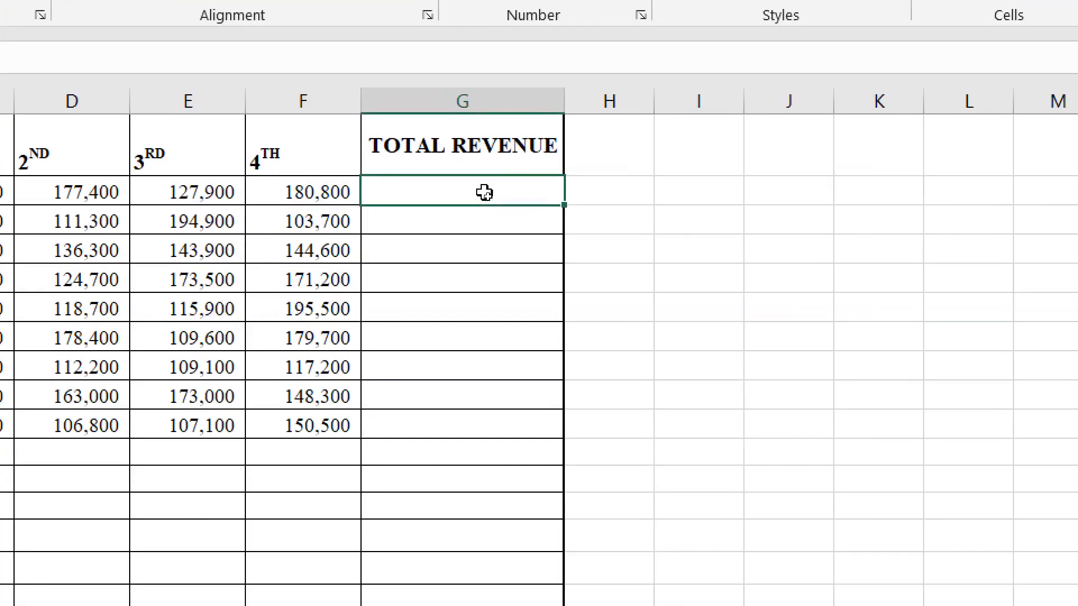
pyautogui.write('=')
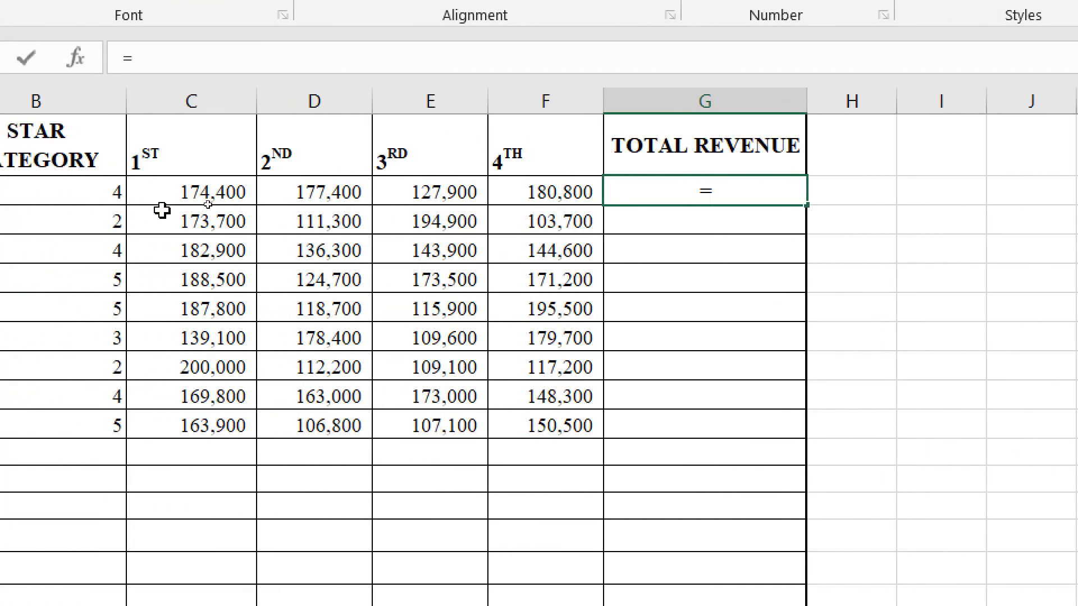
pyautogui.click(179, 195)
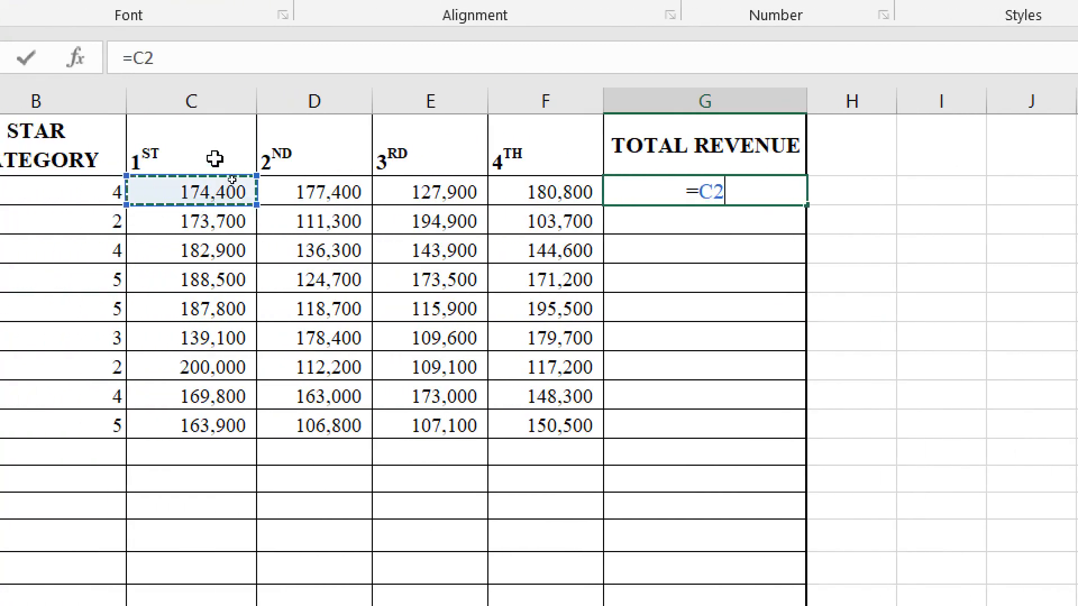
pyautogui.write('+')
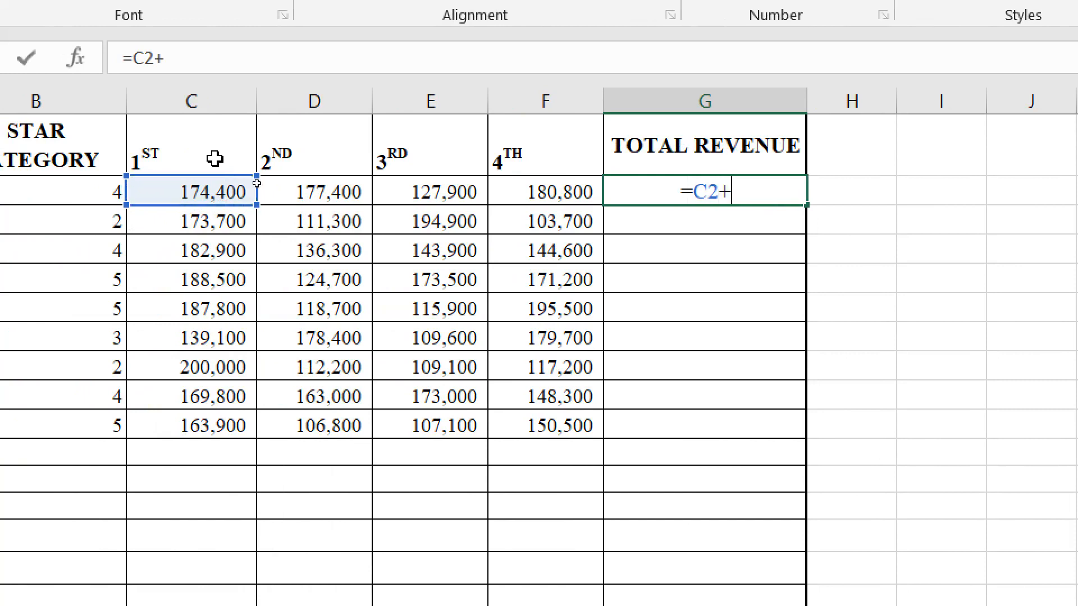
pyautogui.click(331, 191)
pyautogui.write('+')
pyautogui.click(448, 196)
pyautogui.write('+')
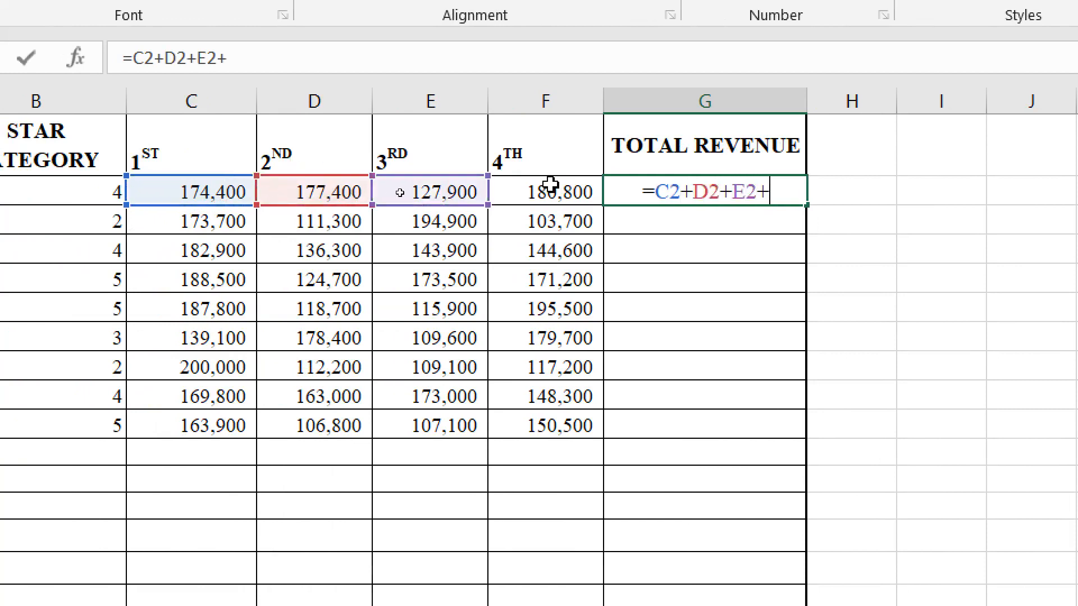
pyautogui.click(551, 185)
pyautogui.press('Return')
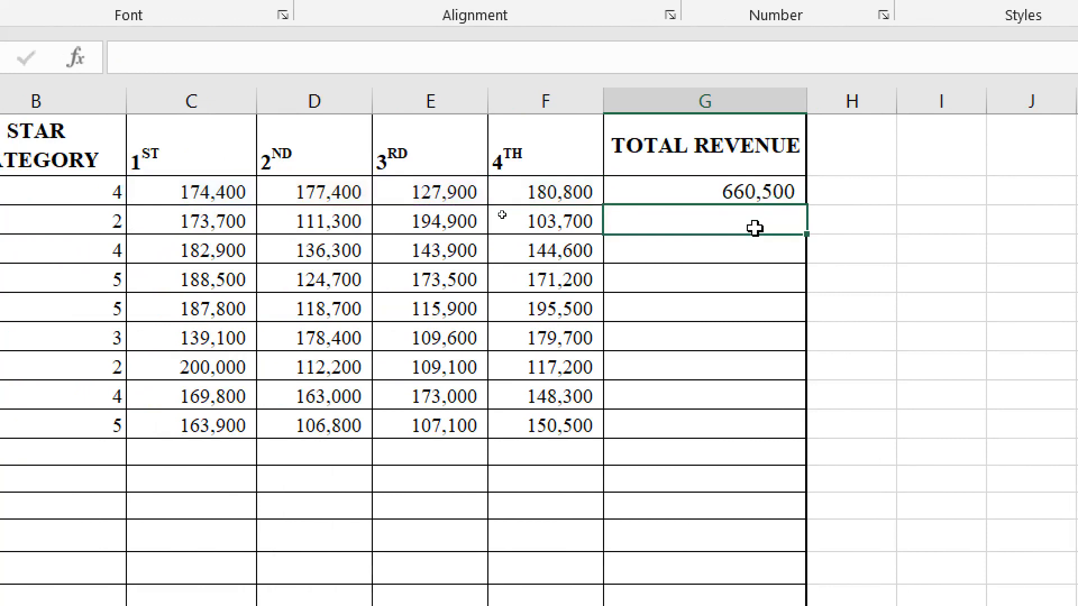
pyautogui.click(730, 193)
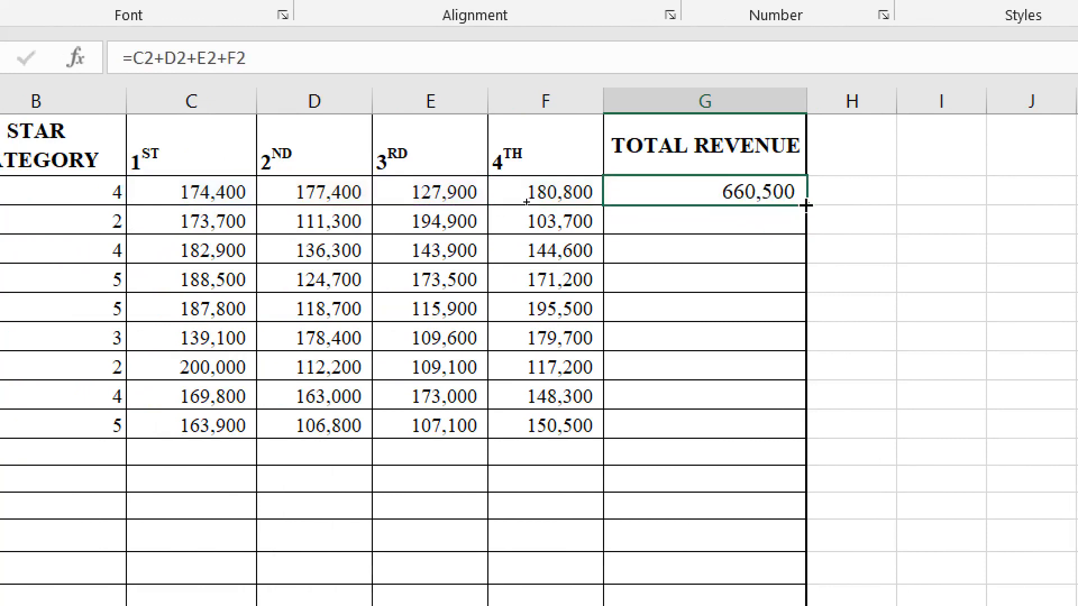
pyautogui.moveTo(807, 205); pyautogui.dragTo(807, 431)
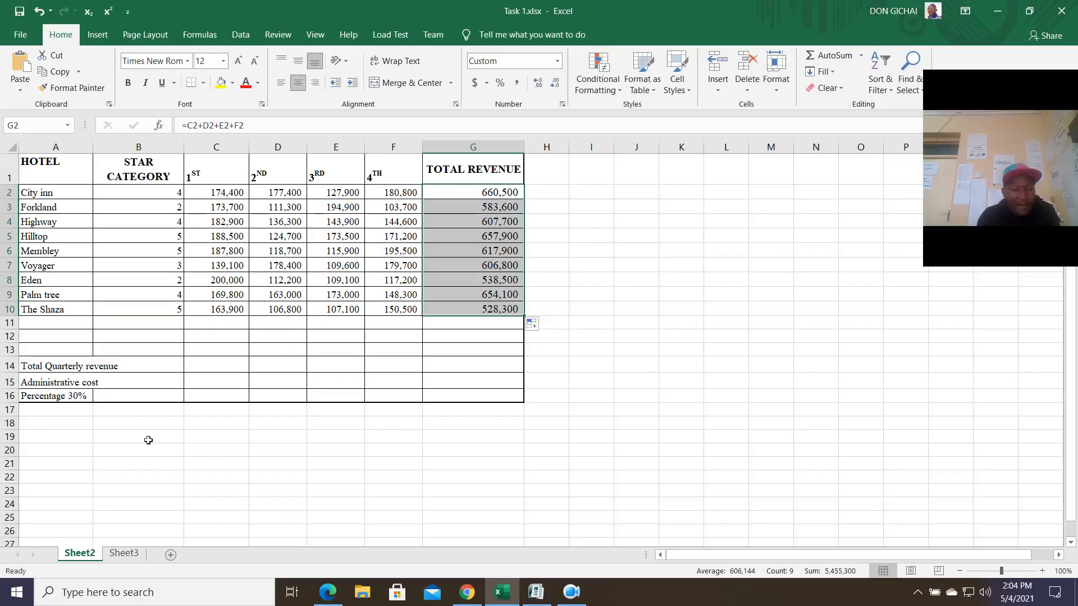
# Calculate the total quarterly revenue in C14 with =SUM(C2:C10) and fill the formula across to G14.
pyautogui.click(212, 372)
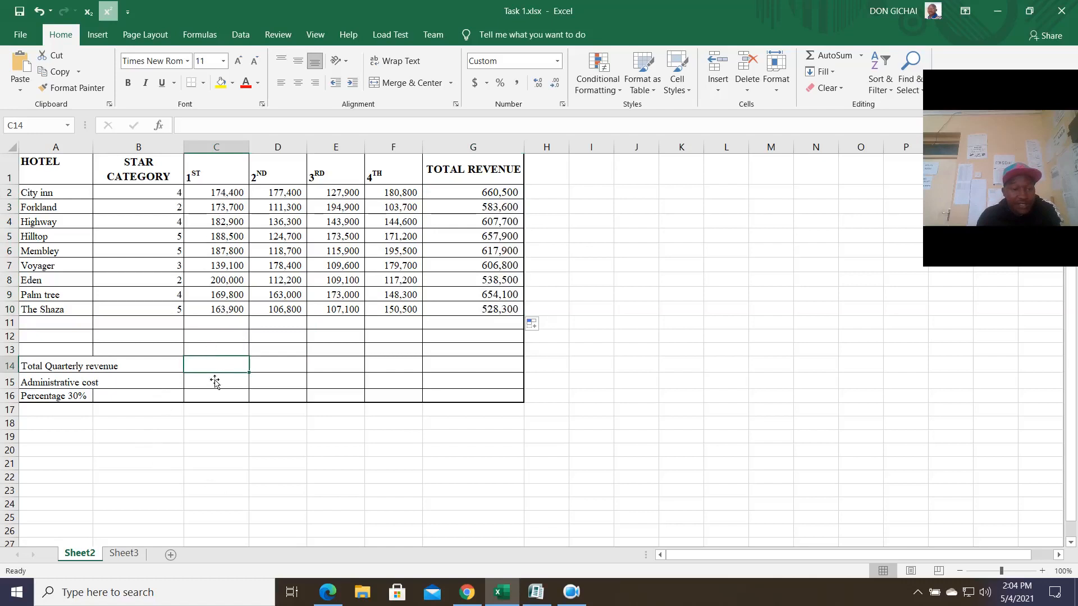
pyautogui.write('=sum')
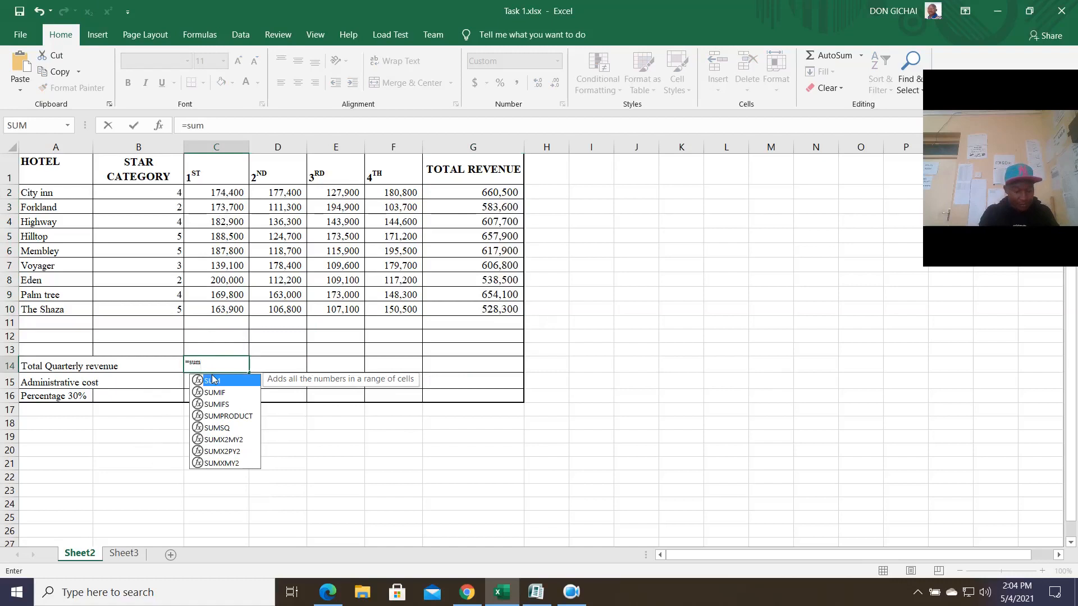
pyautogui.write('(')
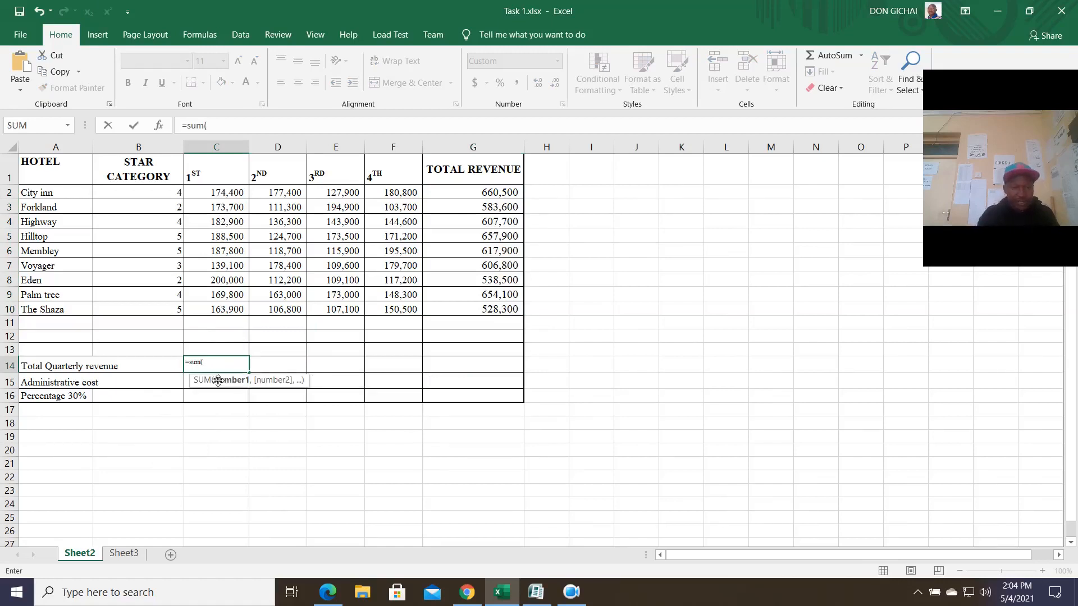
pyautogui.click(225, 197)
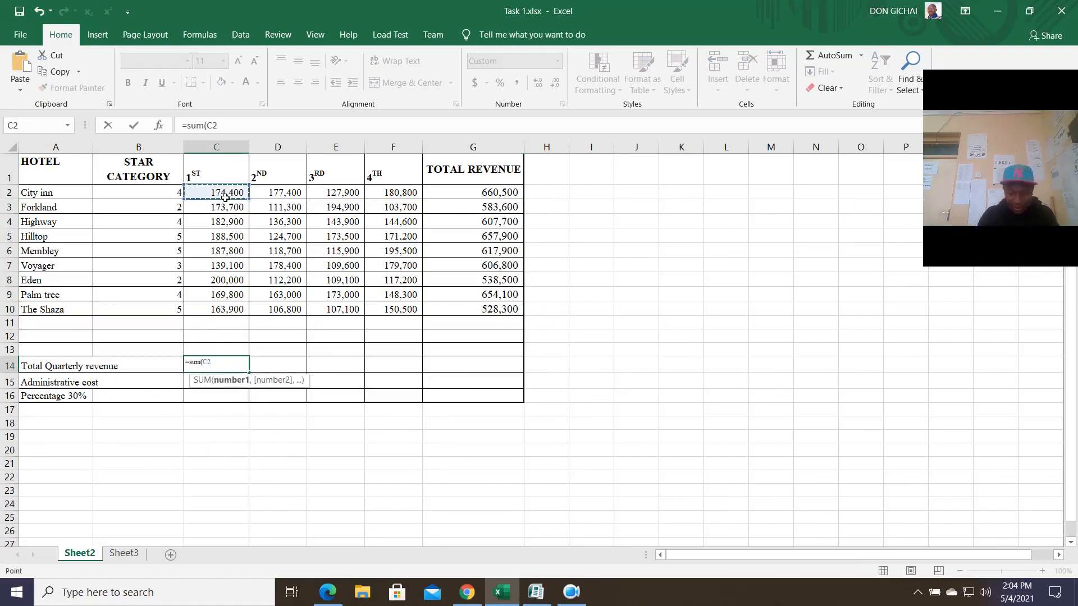
pyautogui.press('F8')
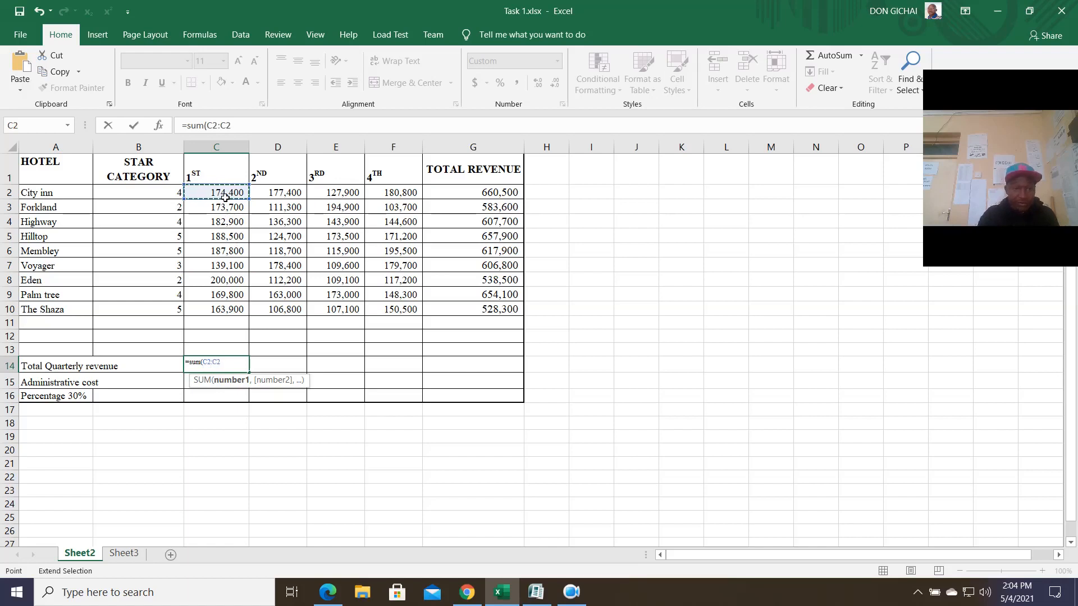
pyautogui.click(218, 309)
pyautogui.write(')')
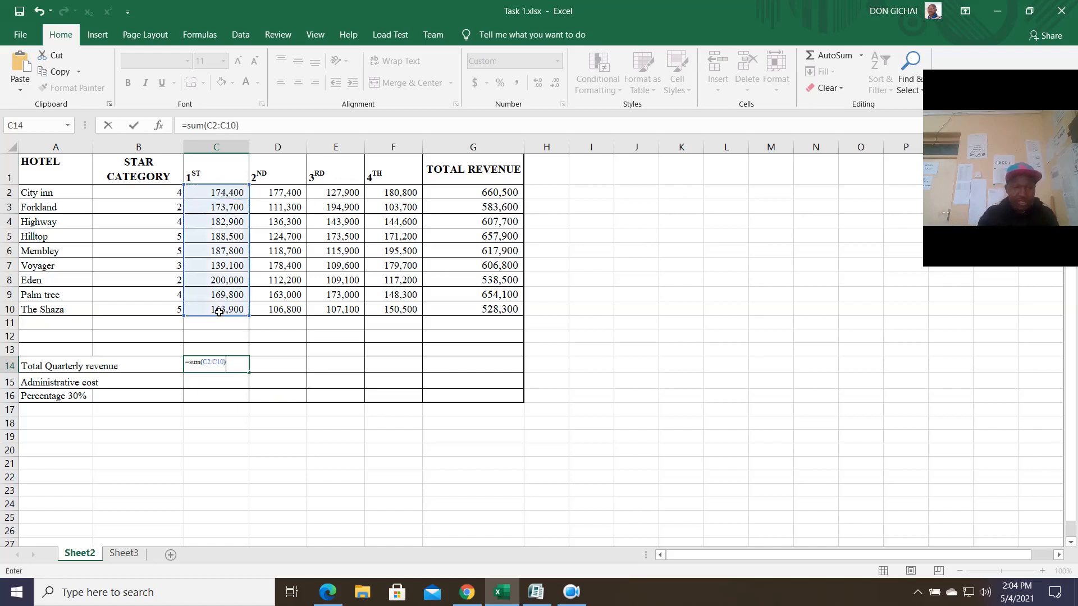
pyautogui.press('Return')
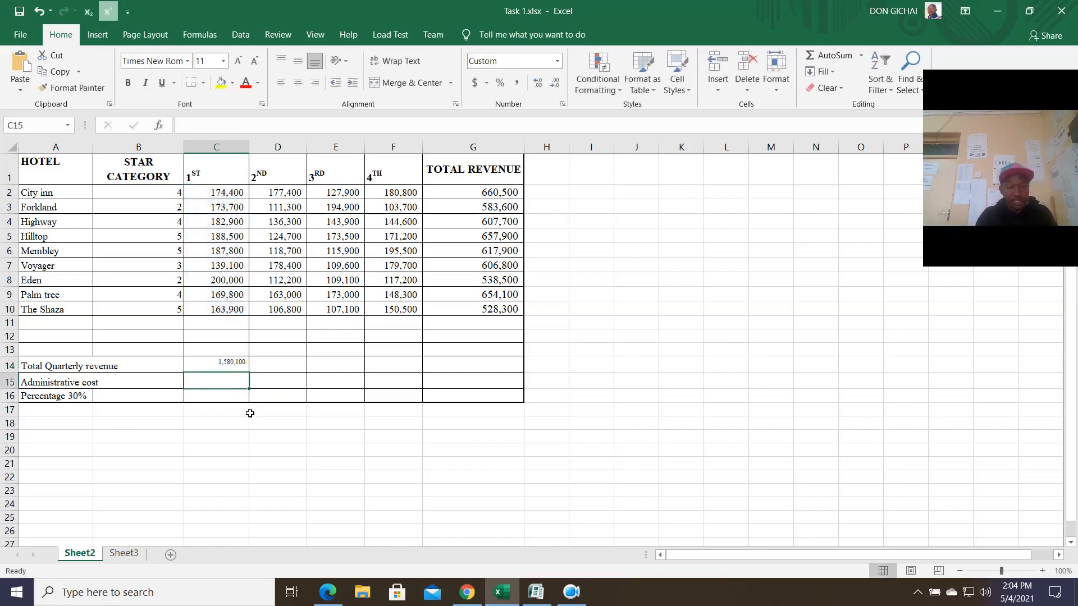
pyautogui.click(231, 367)
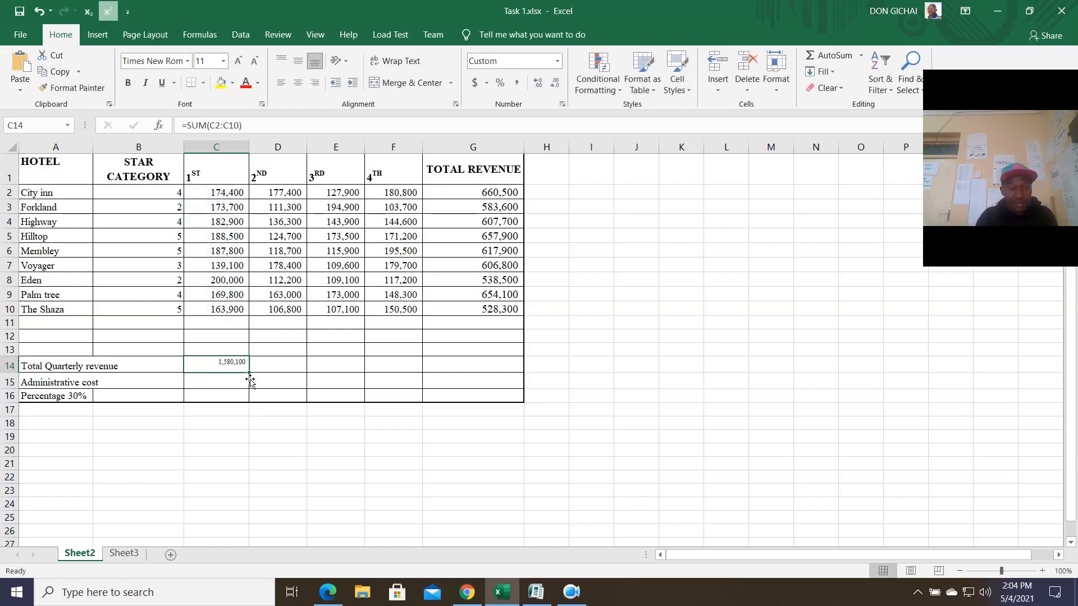
pyautogui.moveTo(251, 379); pyautogui.dragTo(483, 371)
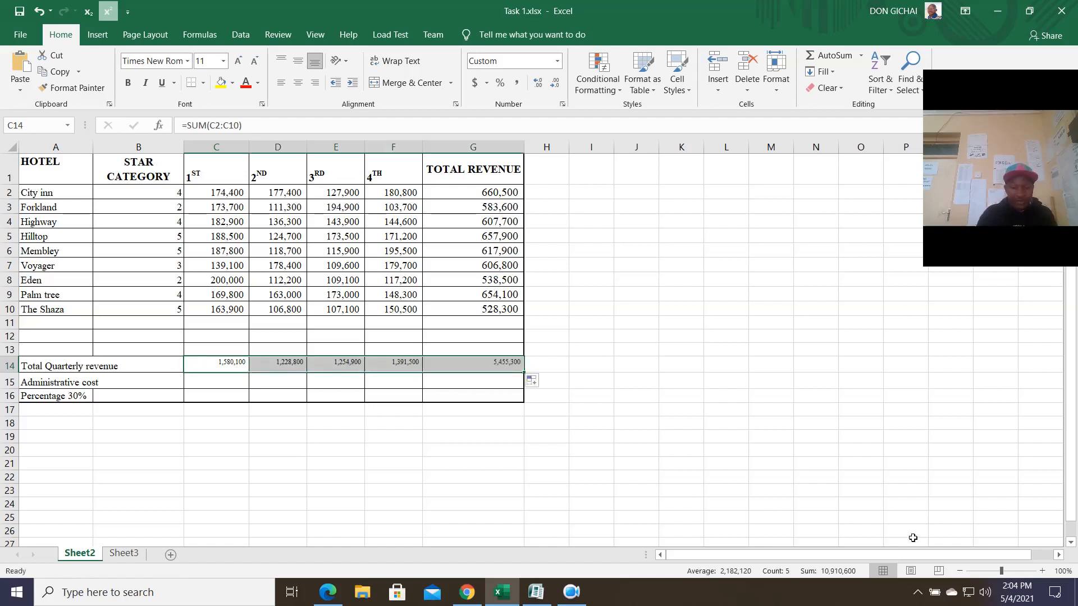
pyautogui.click(1020, 571)
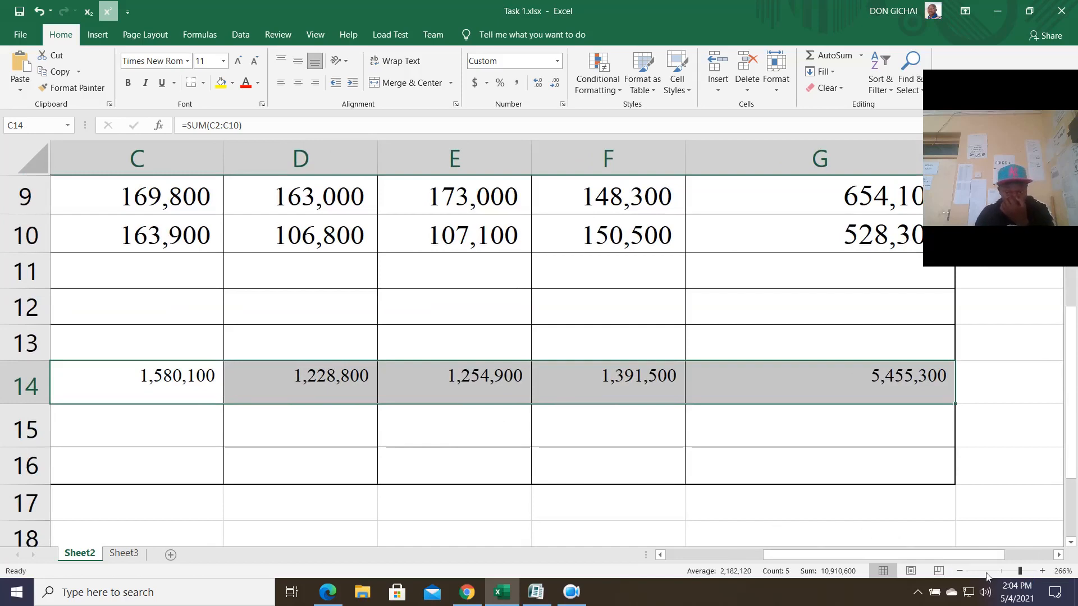
pyautogui.click(1012, 571)
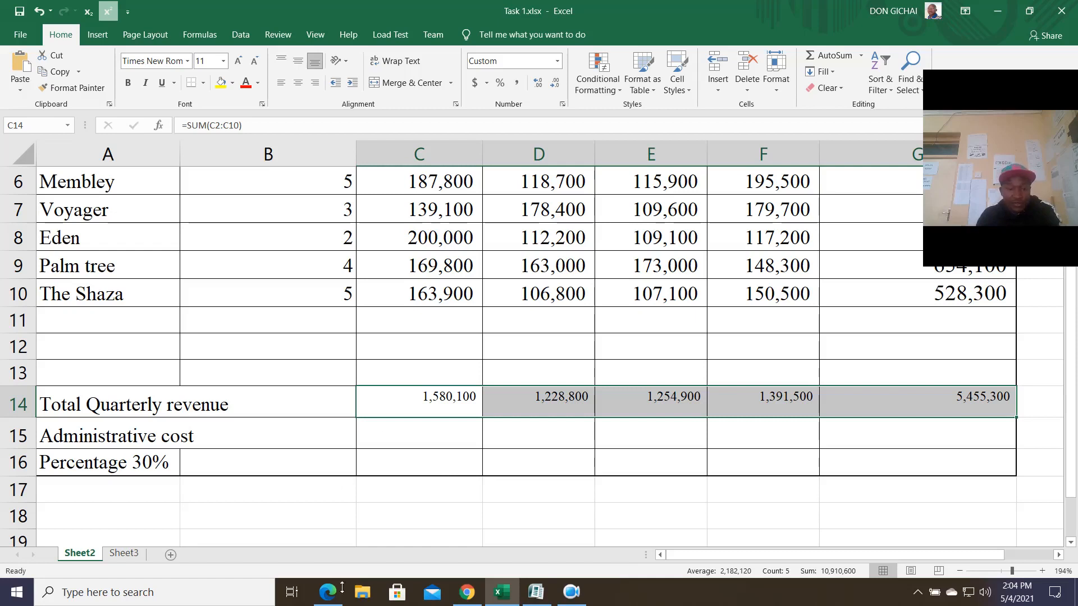
# Switch to the exam paper PDF in Edge, read the question (c) instructions for the title, and return to the Excel workbook.
pyautogui.moveTo(332, 594)
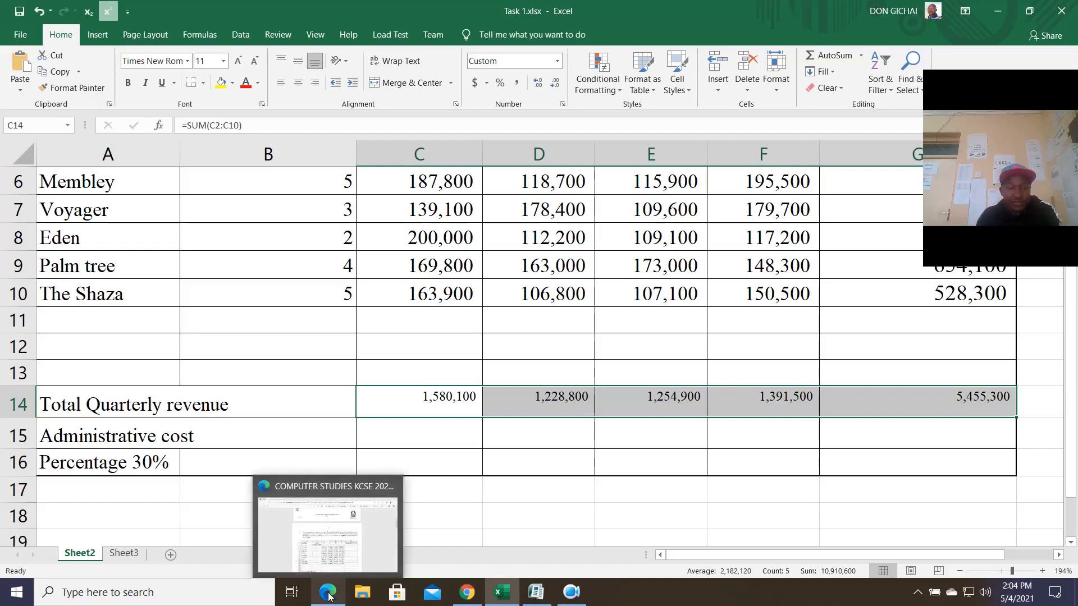
pyautogui.click(330, 595)
pyautogui.scroll(-5, 440, 449)
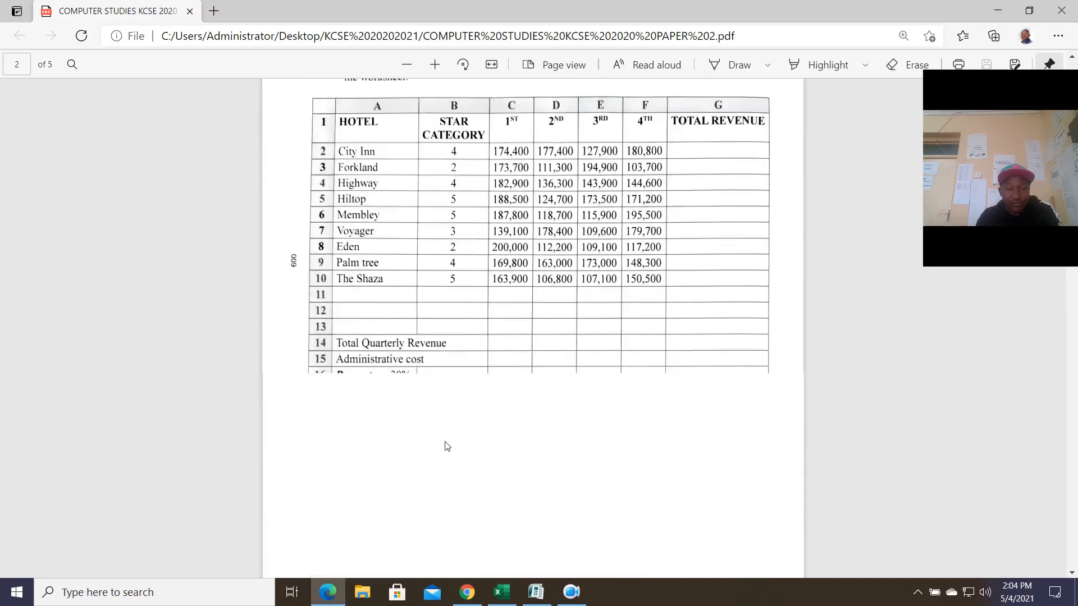
pyautogui.scroll(-3, 450, 447)
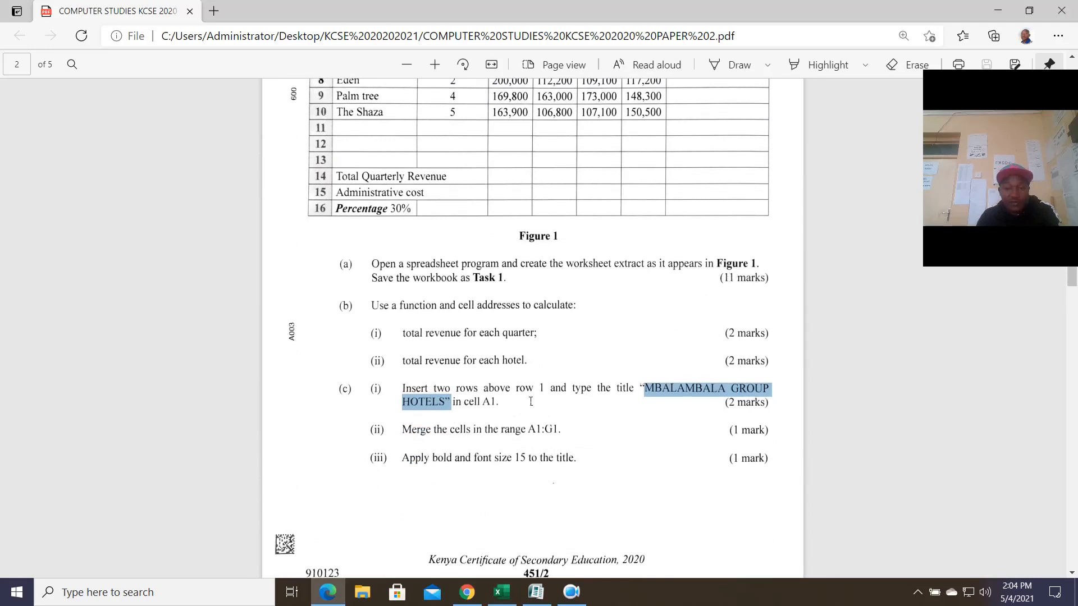
pyautogui.scroll(-3, 530, 401)
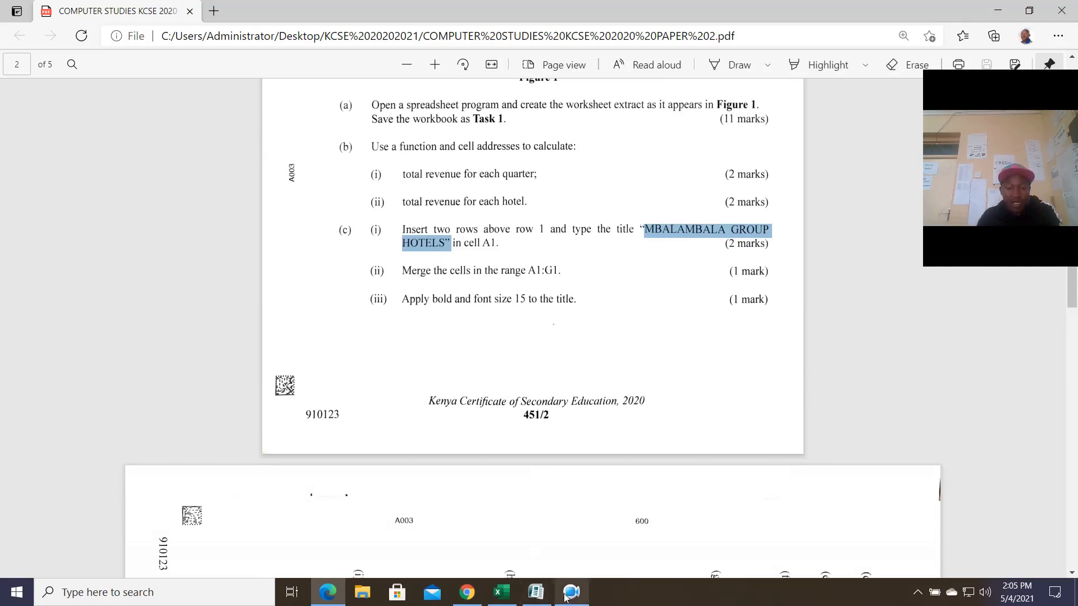
pyautogui.click(543, 591)
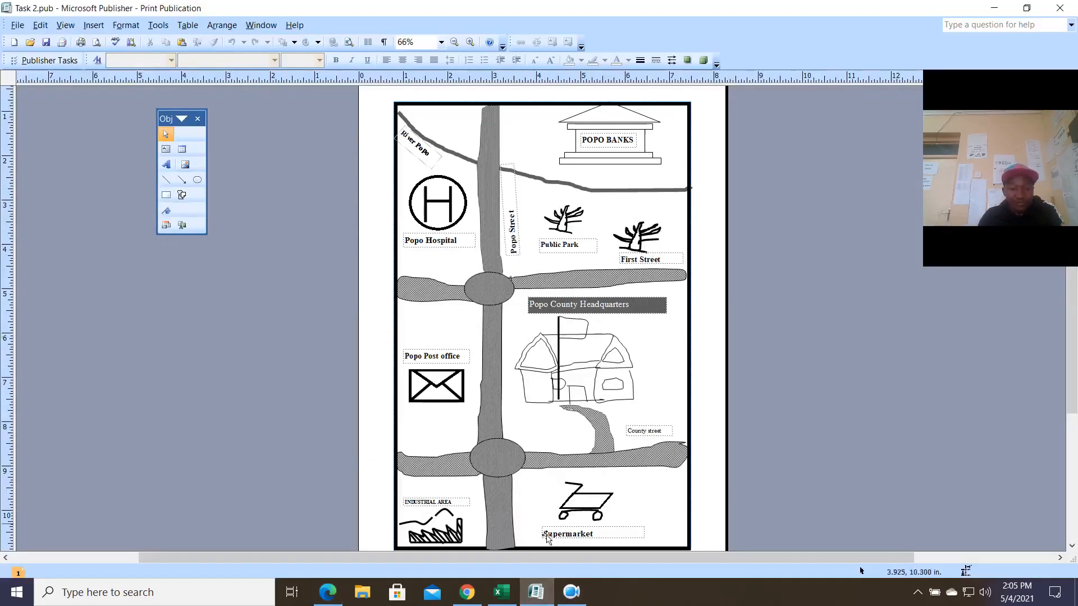
pyautogui.click(501, 591)
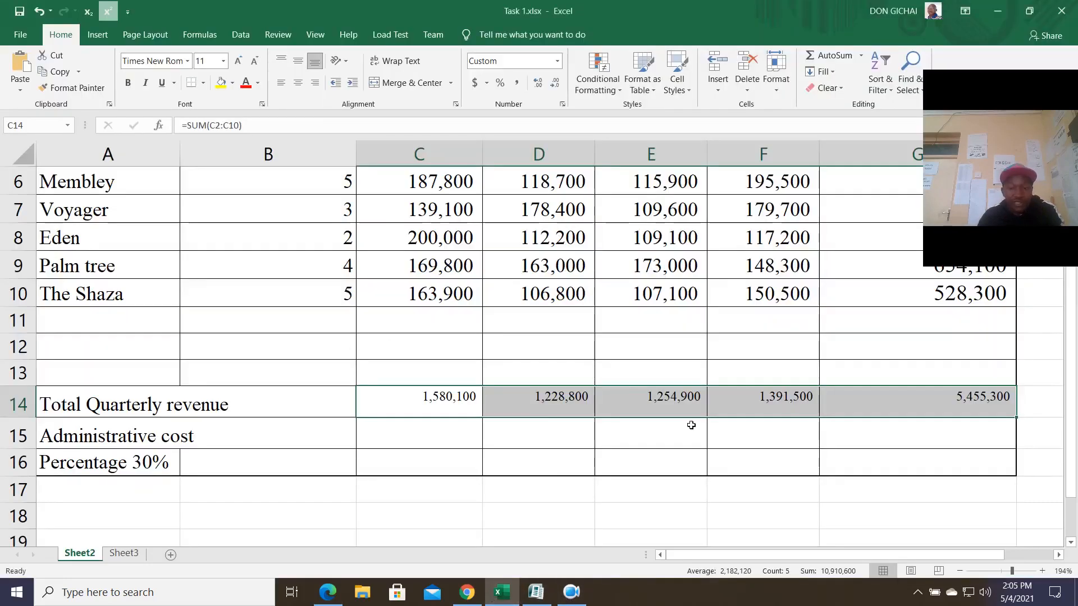
# Insert two blank rows above the heading row and merge and center the range A1:G1.
pyautogui.moveTo(1011, 571); pyautogui.dragTo(1004, 573)
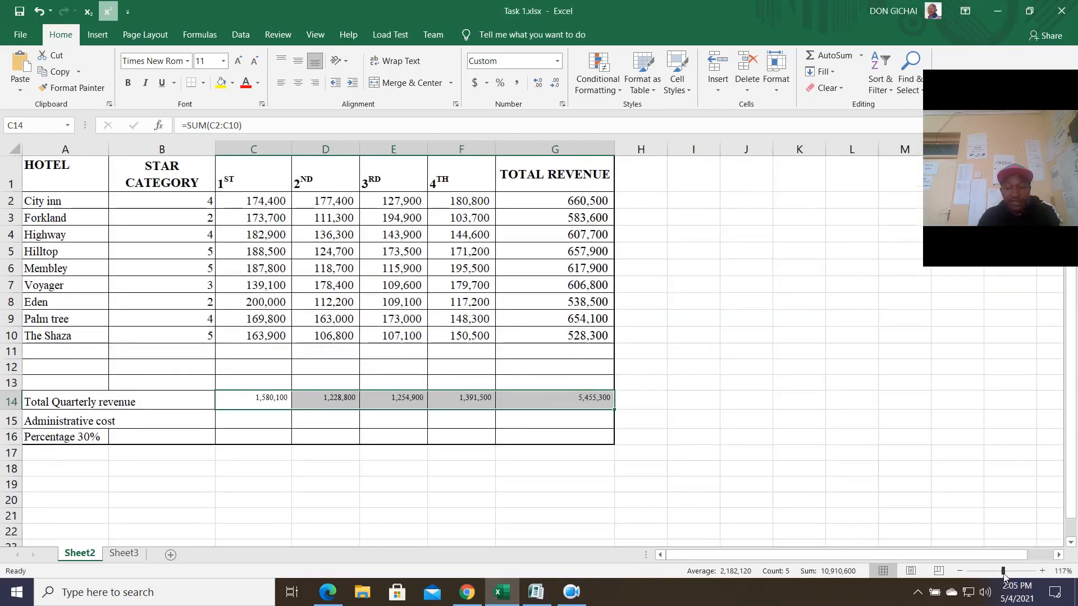
pyautogui.rightClick(15, 179)
pyautogui.click(63, 276)
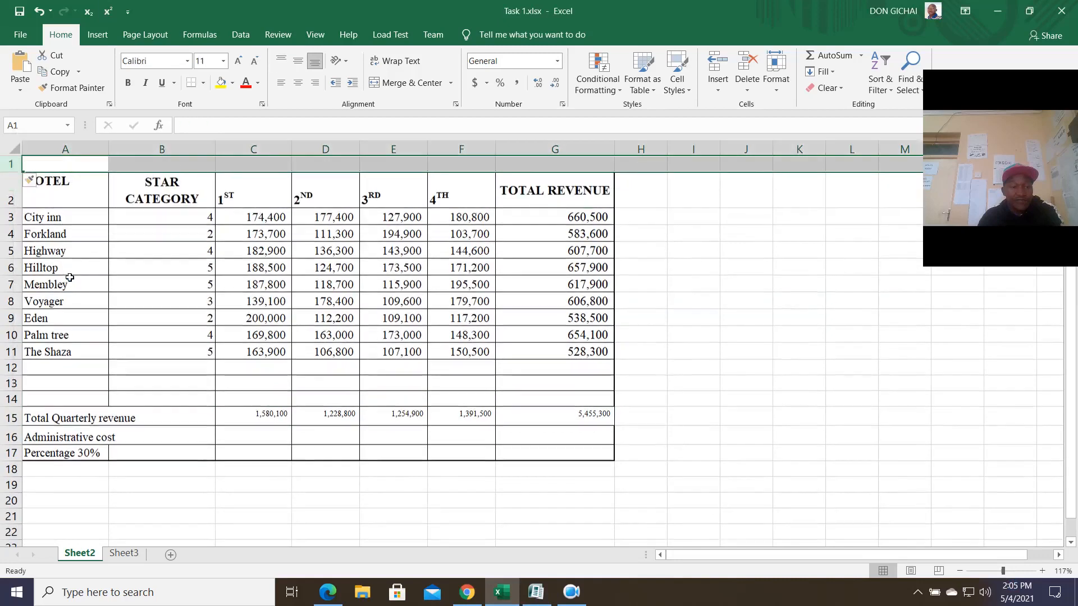
pyautogui.rightClick(19, 163)
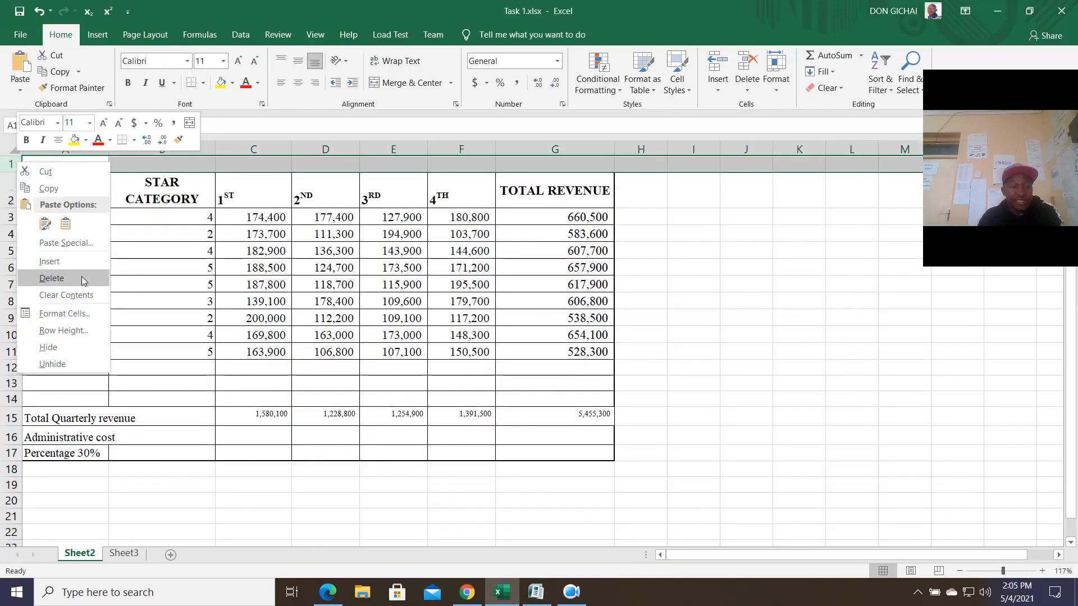
pyautogui.click(50, 261)
pyautogui.click(715, 280)
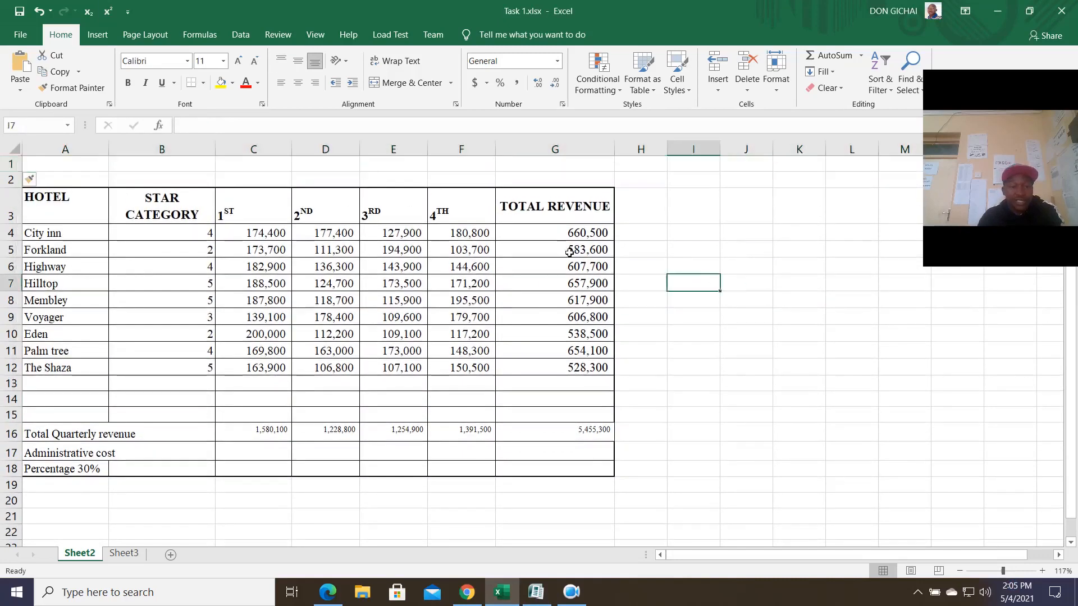
pyautogui.moveTo(73, 170); pyautogui.dragTo(539, 166)
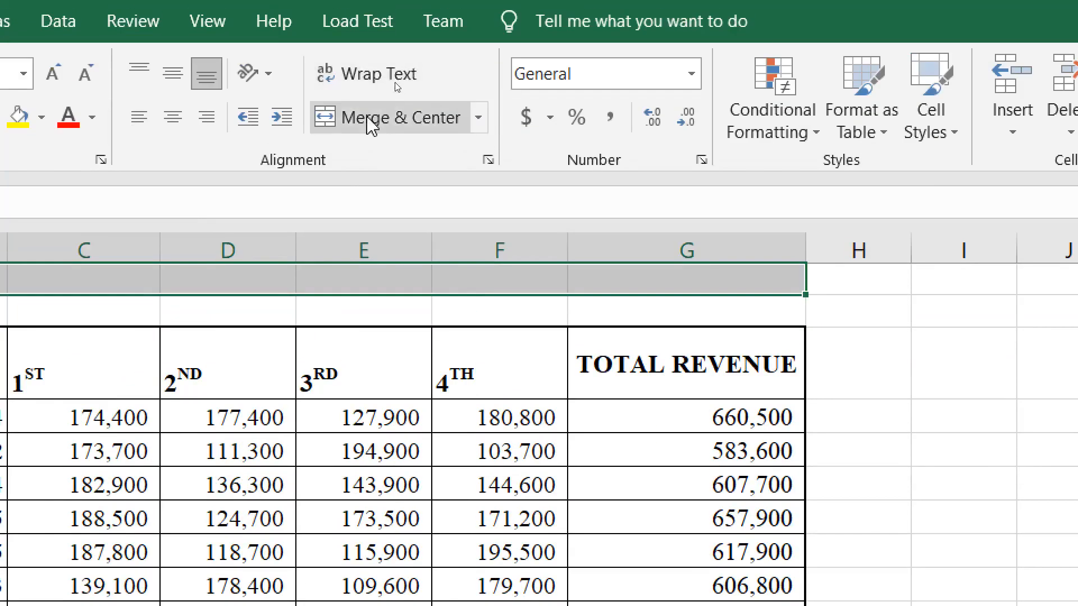
pyautogui.click(370, 121)
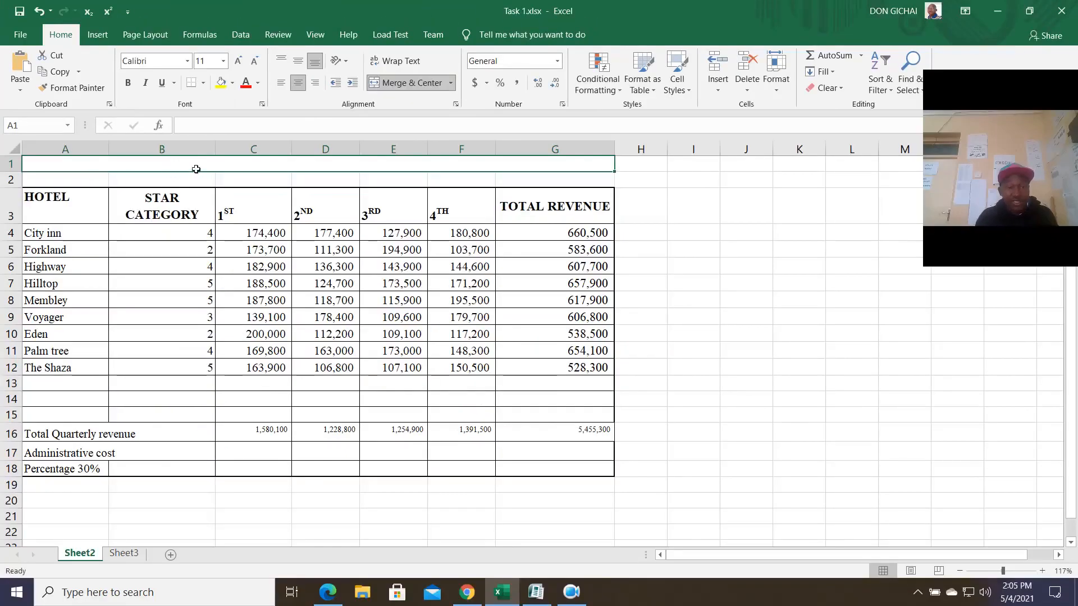
pyautogui.click(23, 60)
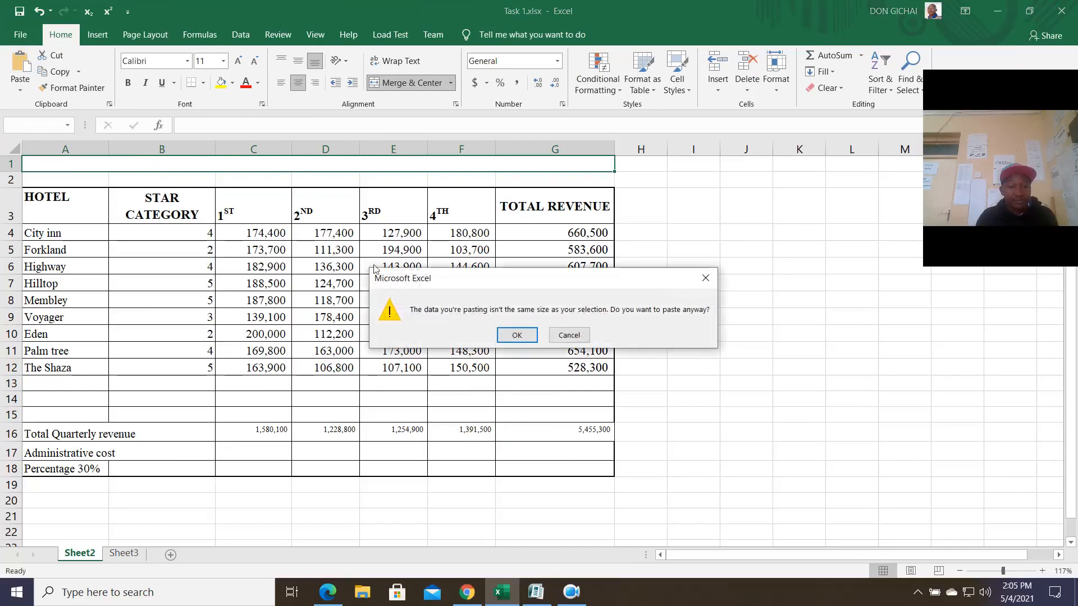
pyautogui.click(516, 335)
pyautogui.click(537, 336)
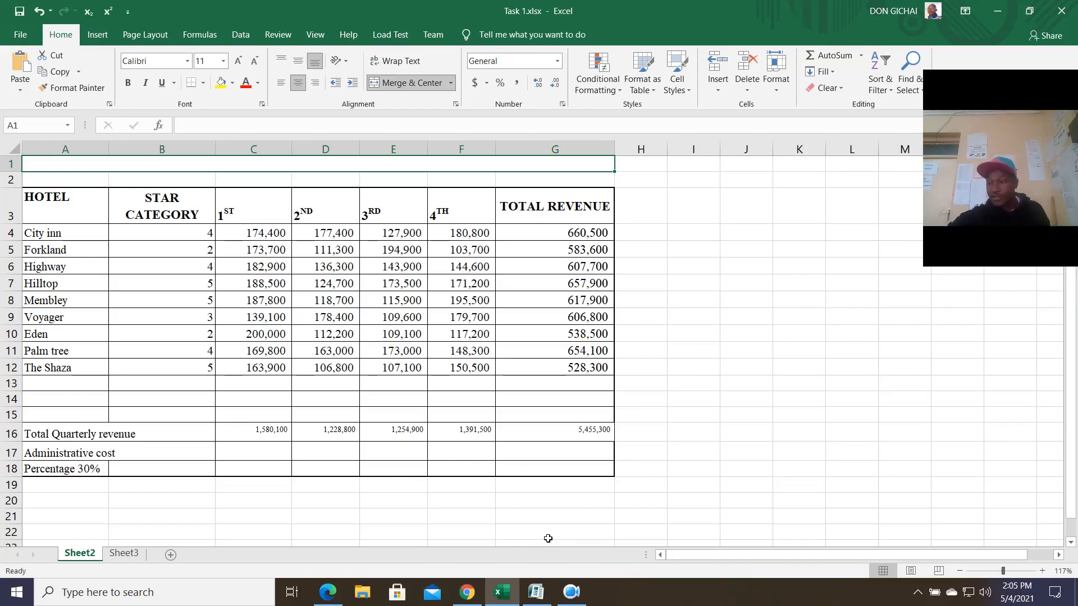
# Enter the title MBALAMBALA GROUP HOTELS in the merged cell A1 and reselect that cell.
pyautogui.write('m')
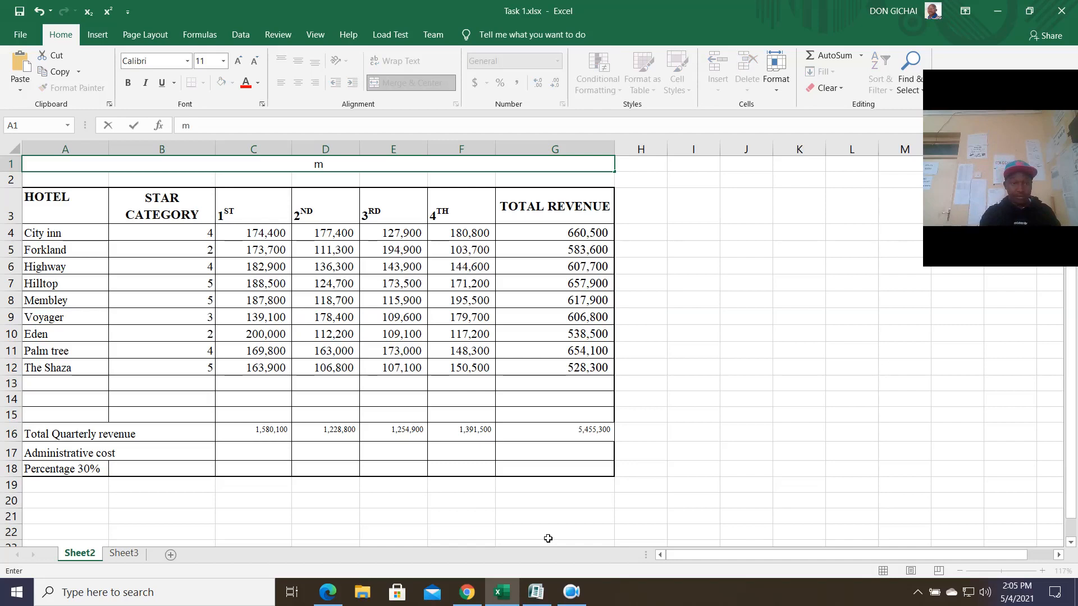
pyautogui.write('MBALAMBALA')
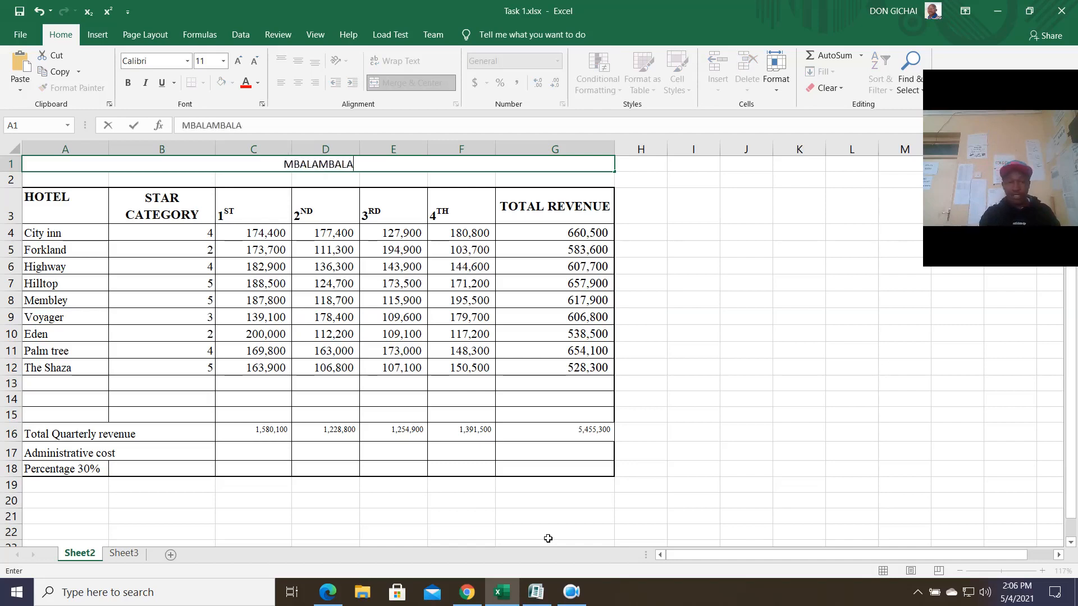
pyautogui.write(' G')
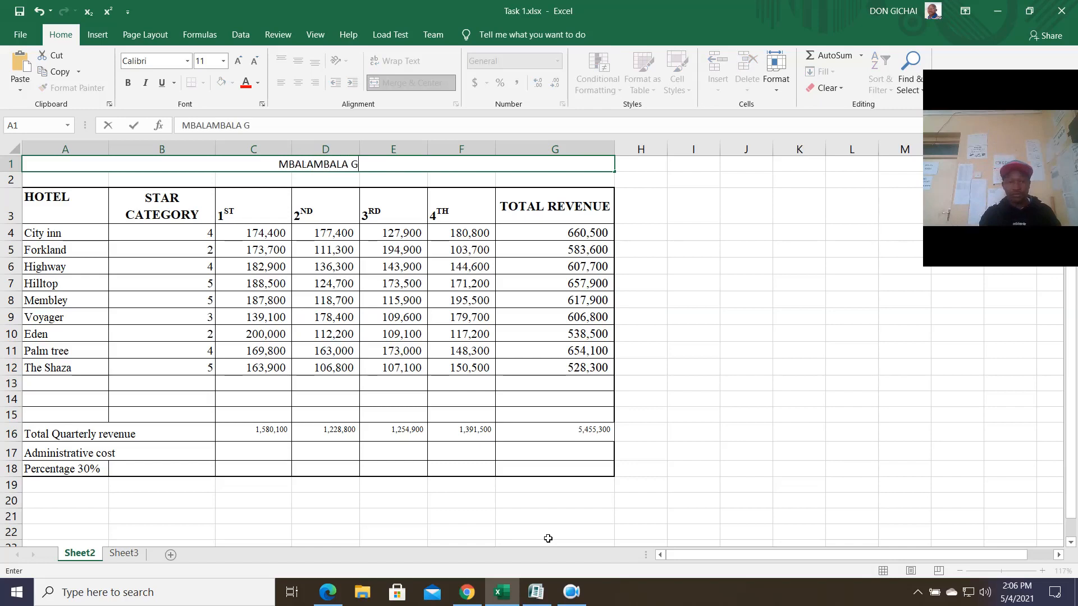
pyautogui.write('ROUP H')
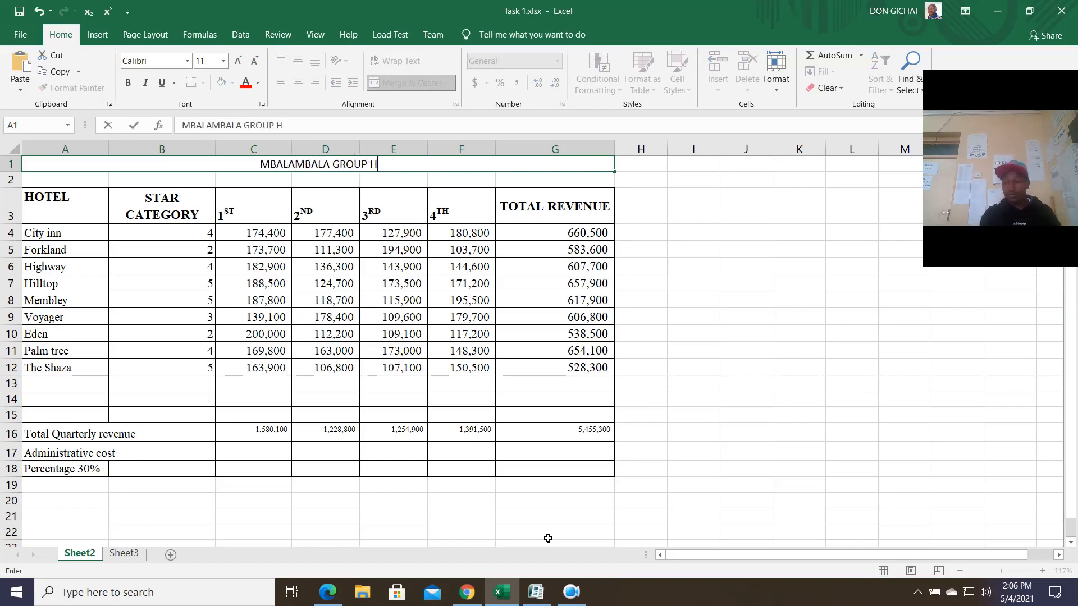
pyautogui.write('OTELS')
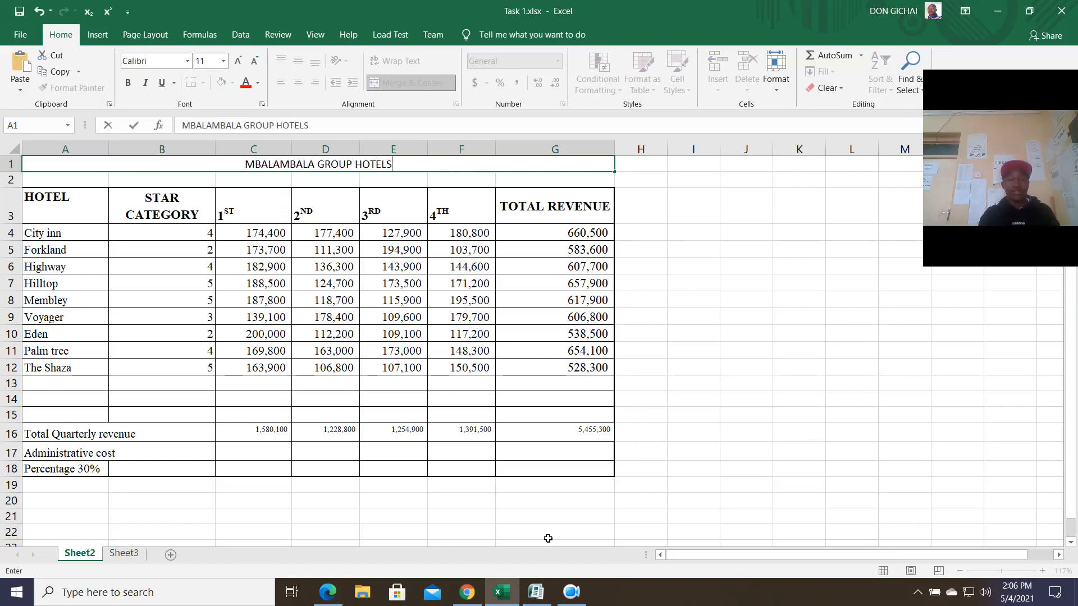
pyautogui.click(712, 385)
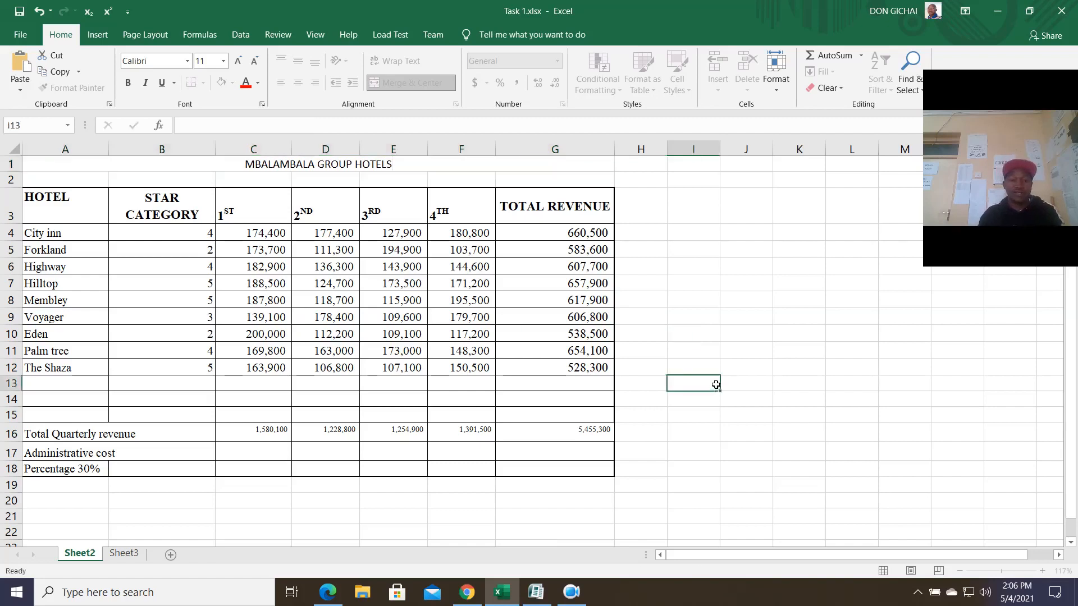
pyautogui.click(325, 167)
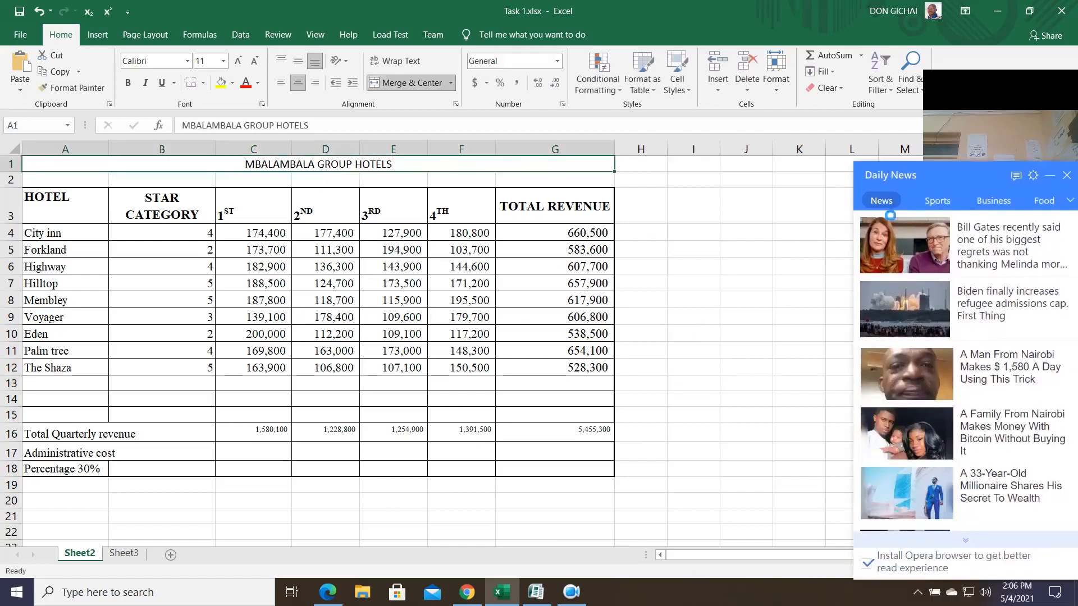
pyautogui.click(889, 180)
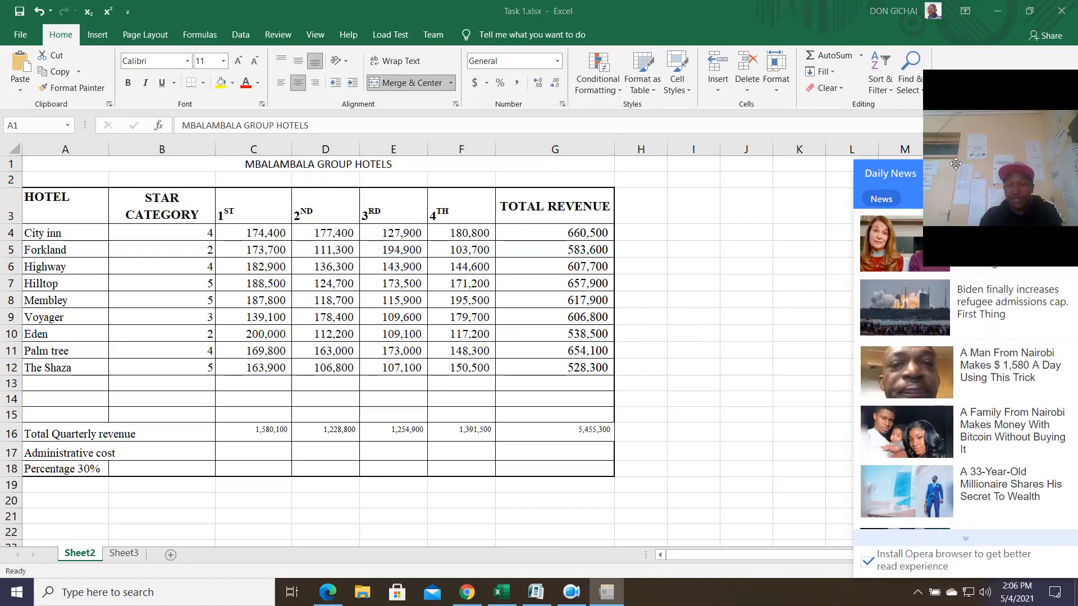
pyautogui.click(1056, 592)
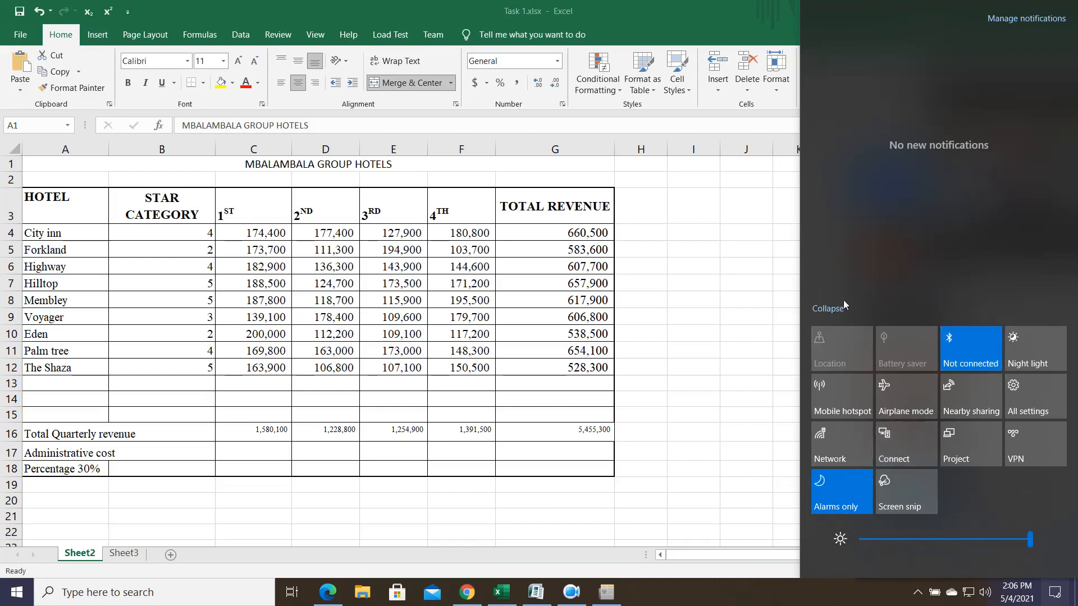
pyautogui.click(827, 308)
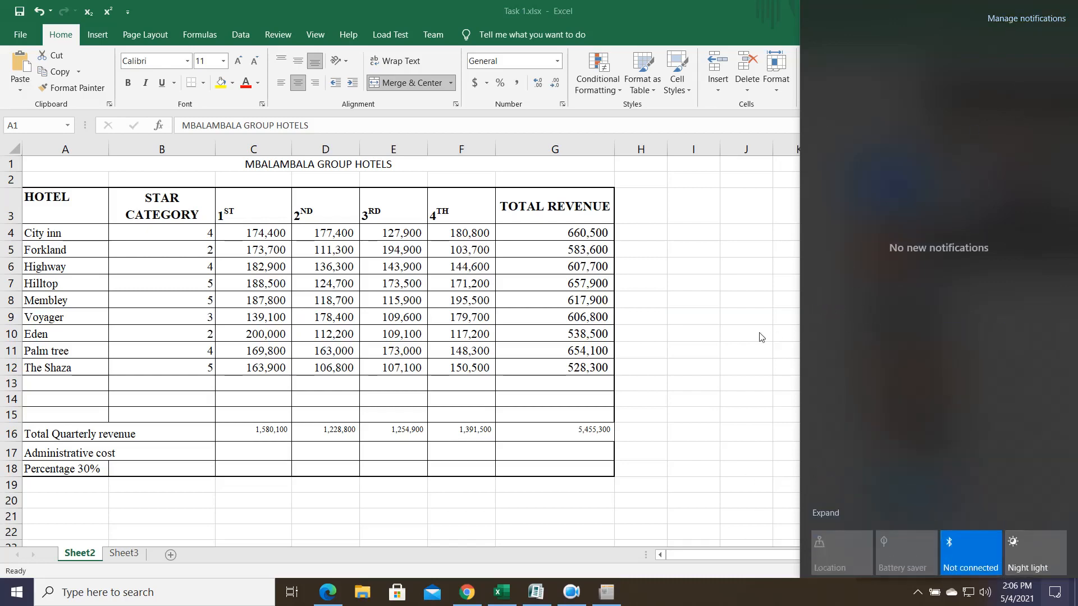
pyautogui.click(744, 505)
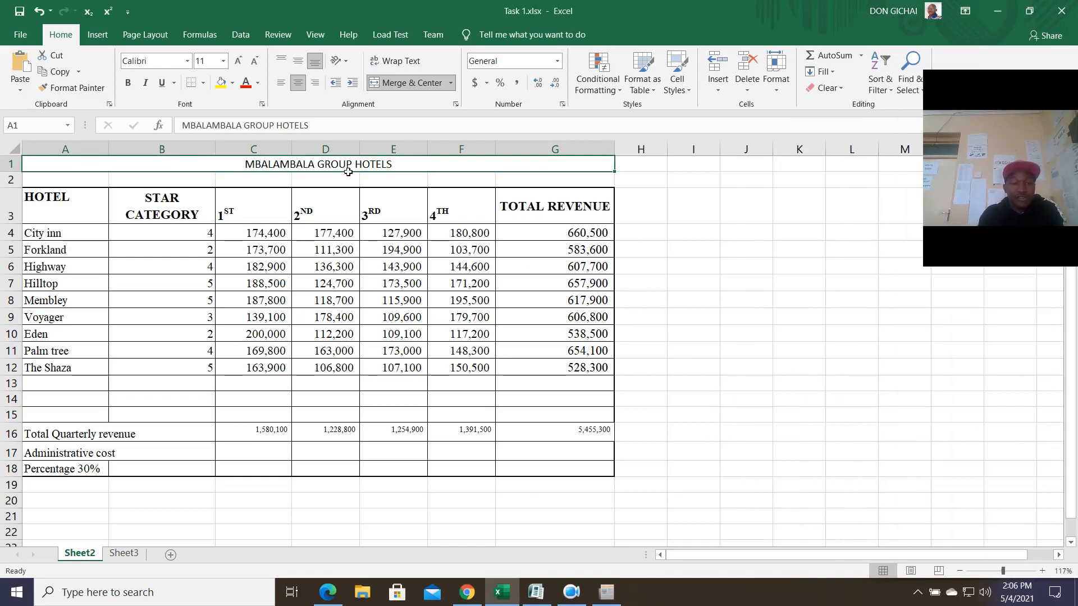
# Switch to the exam paper PDF in Edge, read the title formatting instruction, and rotate the document until page 3 is upright.
pyautogui.click(327, 592)
pyautogui.click(460, 292)
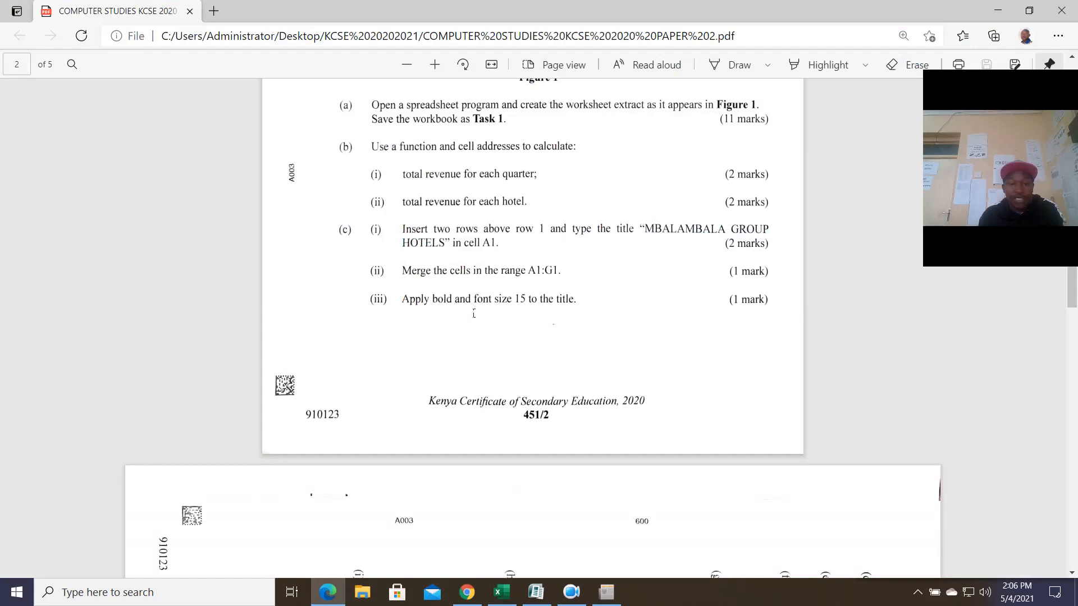
pyautogui.scroll(-10, 571, 337)
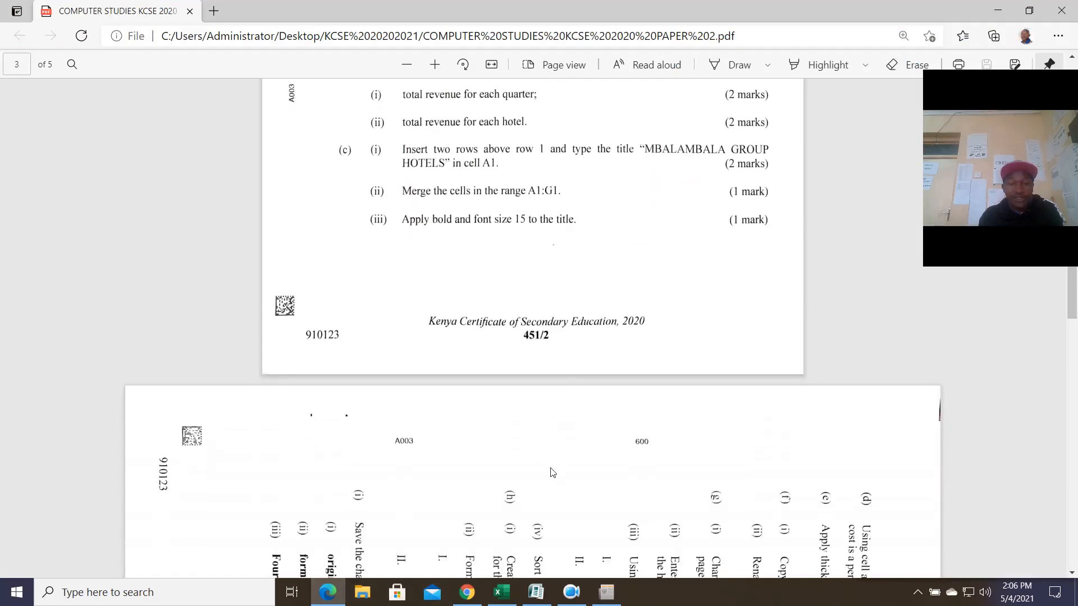
pyautogui.click(458, 71)
pyautogui.click(469, 68)
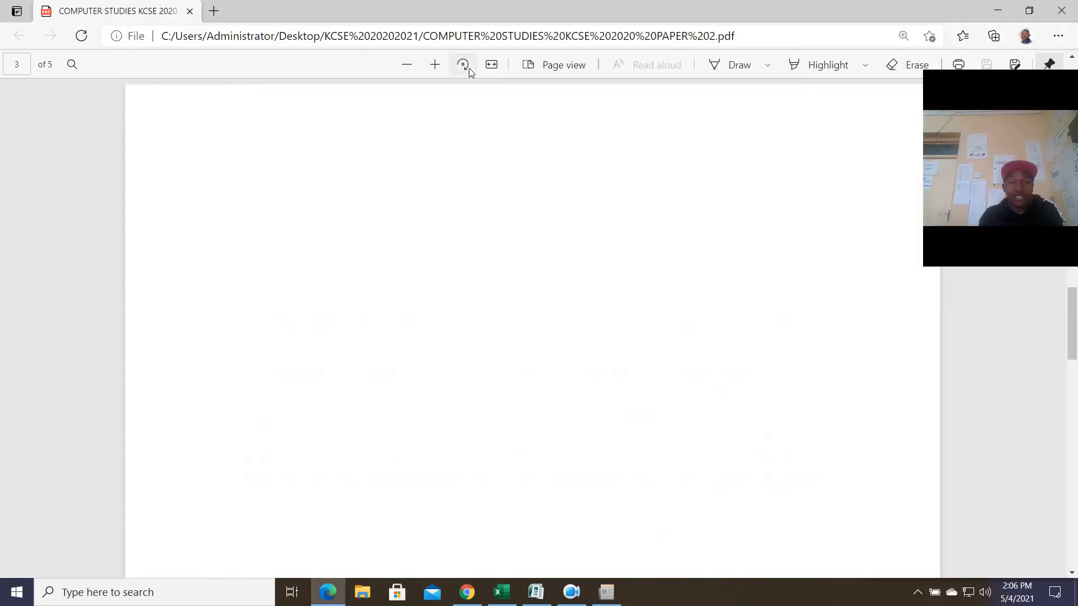
pyautogui.click(469, 70)
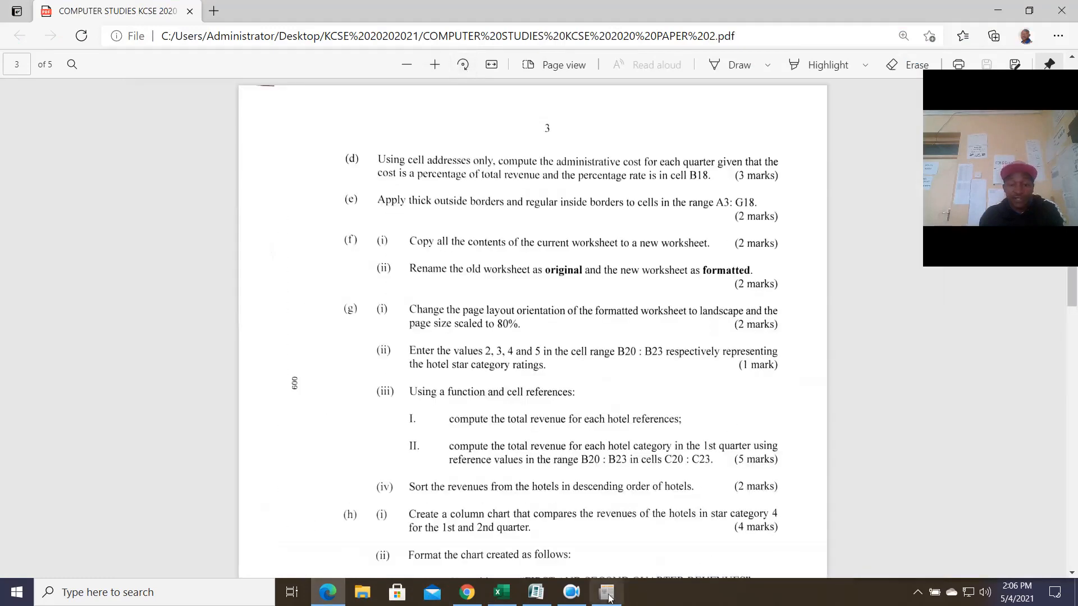
# Return to the Excel workbook and format the title in A1 as bold with font size 15.
pyautogui.click(501, 592)
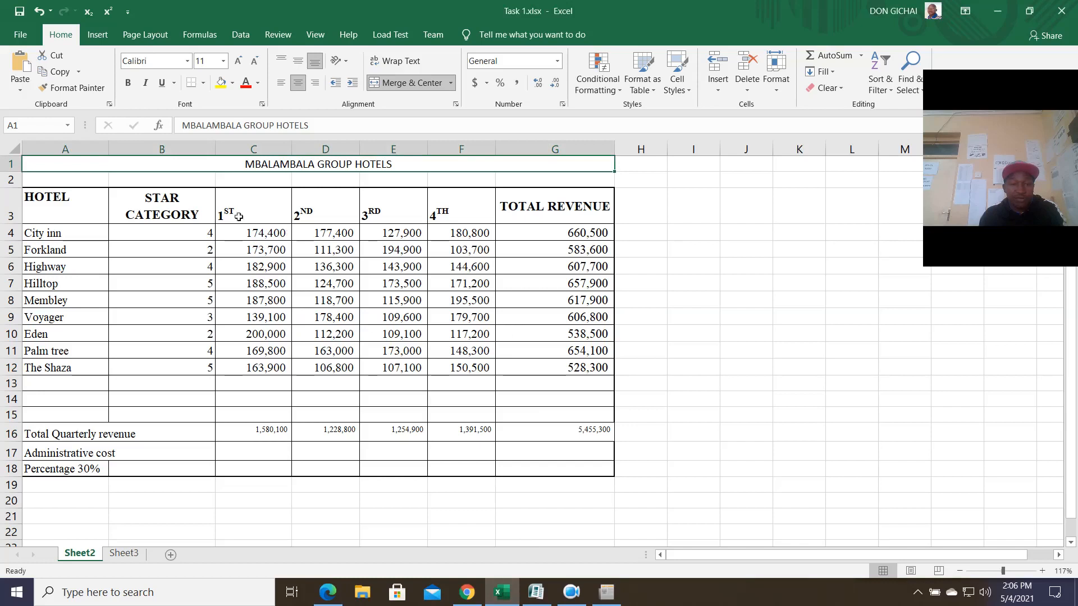
pyautogui.click(224, 60)
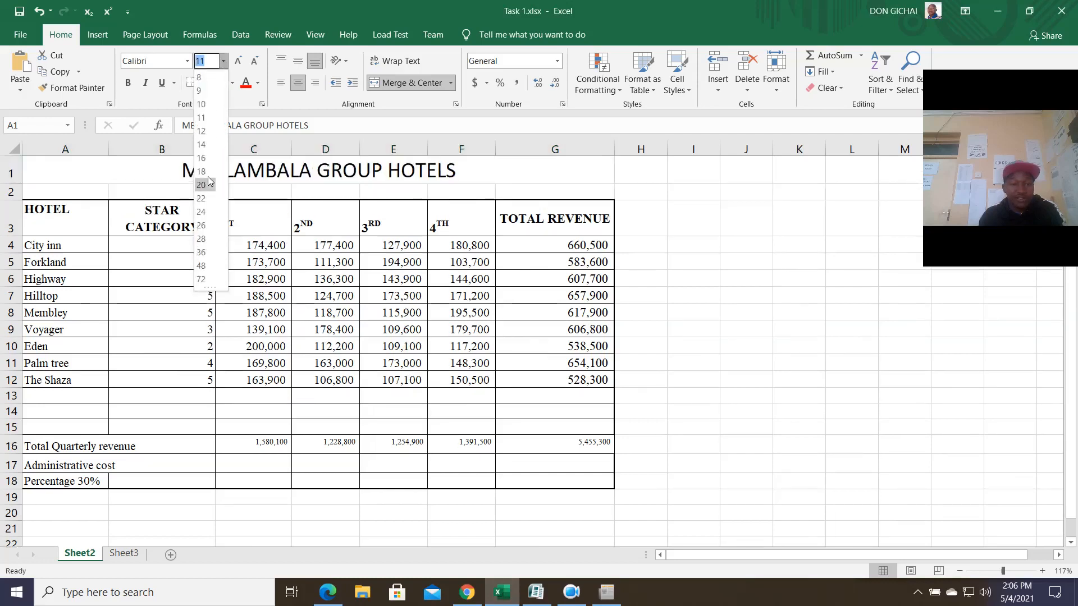
pyautogui.write('1')
pyautogui.press('Return')
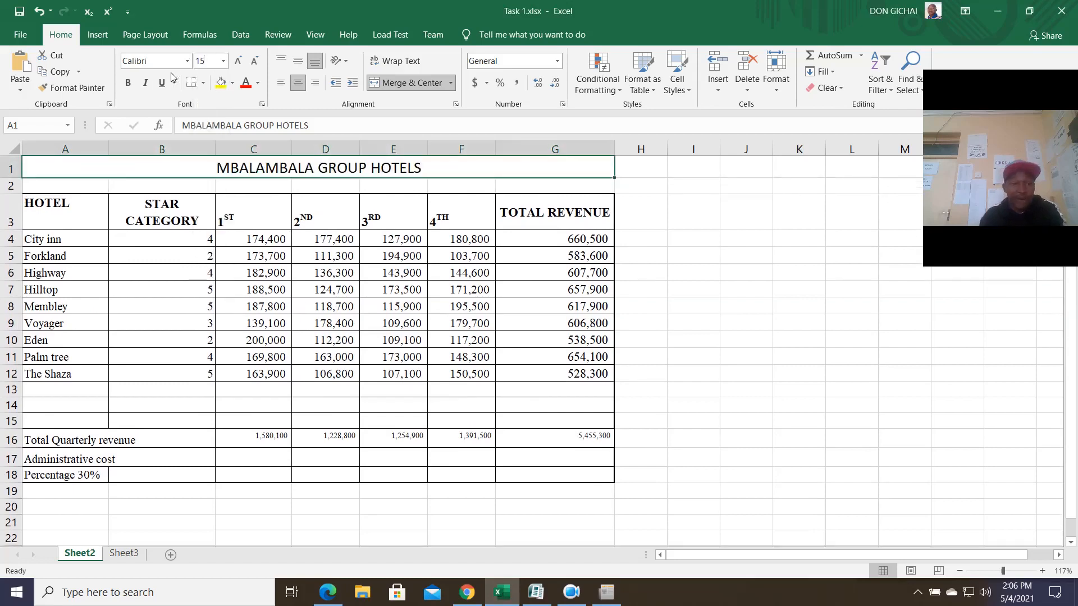
pyautogui.click(133, 88)
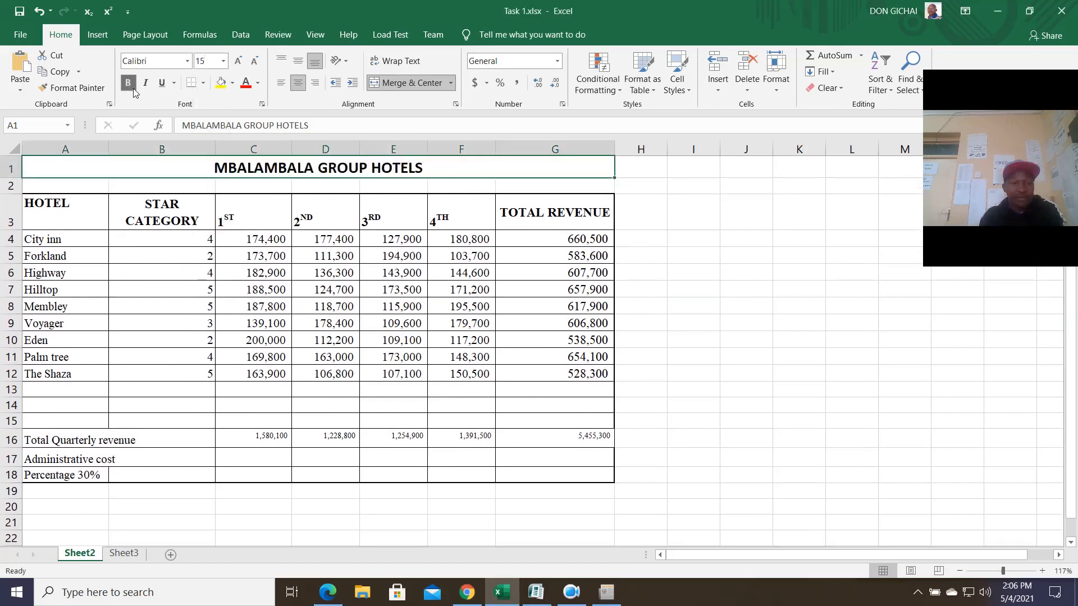
pyautogui.click(644, 266)
# Read question (d) on the administrative cost in the exam paper PDF and return to the Excel workbook.
pyautogui.click(505, 593)
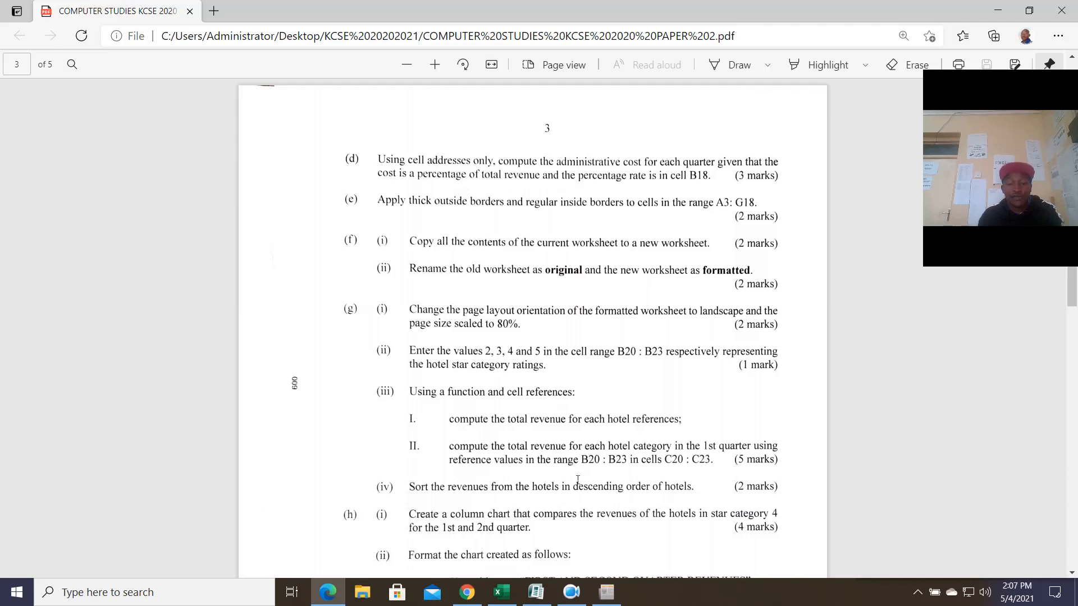
pyautogui.click(501, 592)
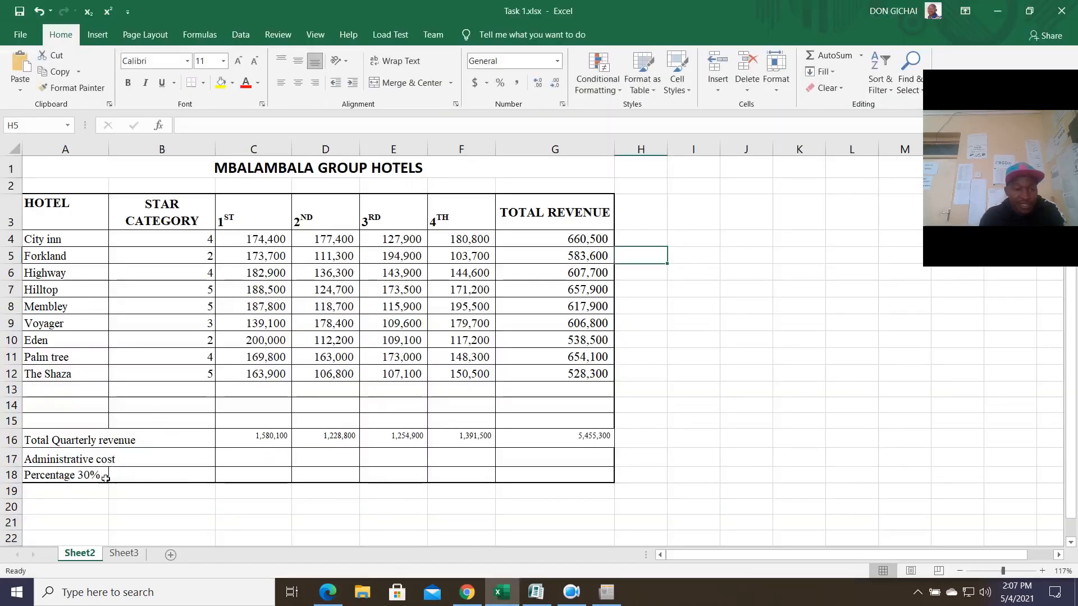
# Check in the exam paper PDF in Edge which cell question (d) assigns to the percentage rate, and return to the Excel workbook.
pyautogui.click(245, 461)
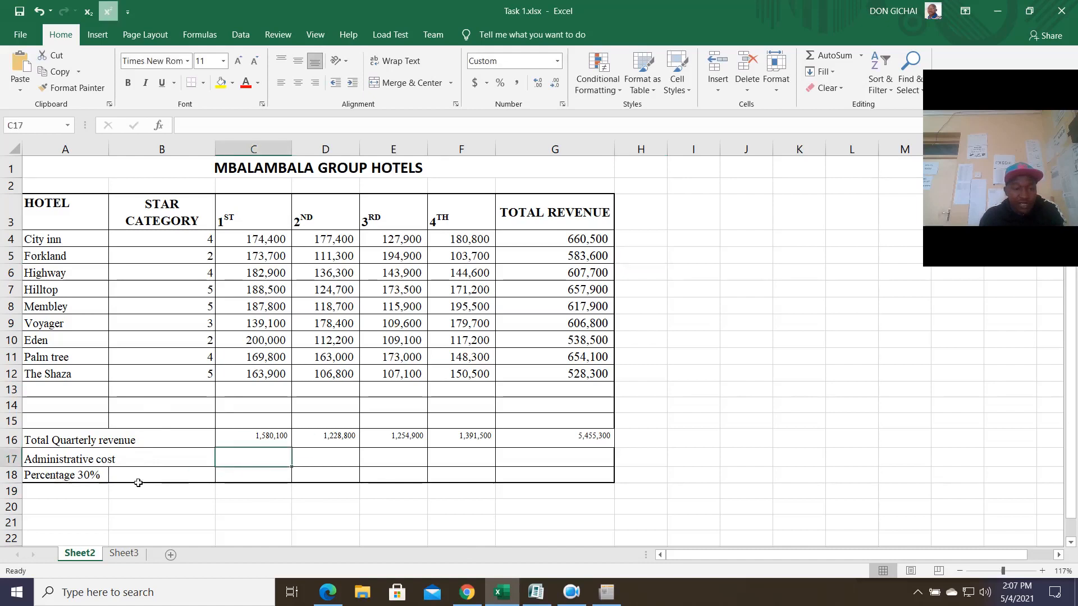
pyautogui.click(504, 596)
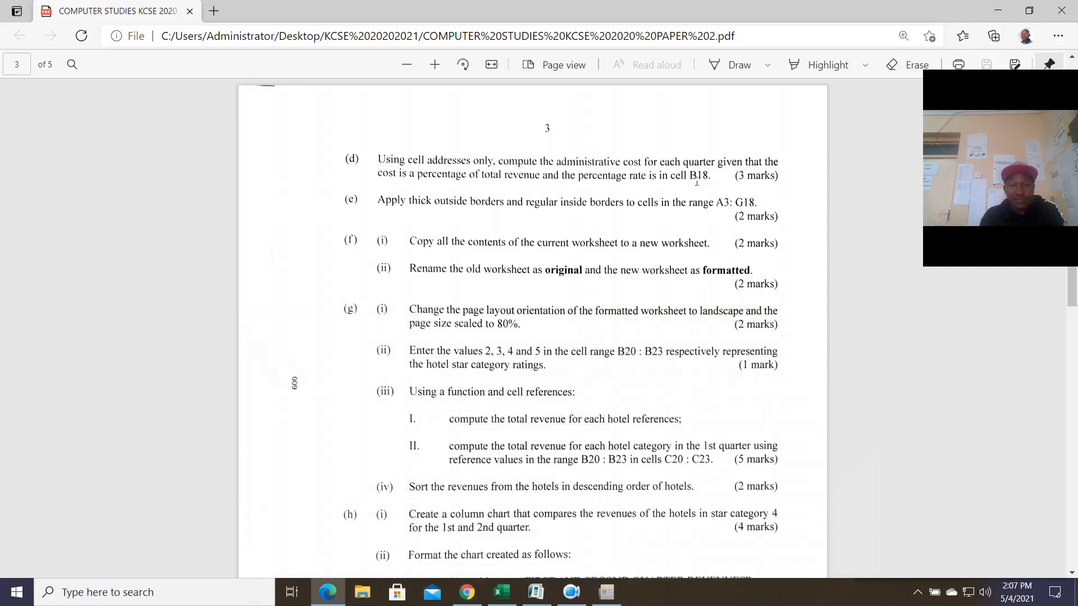
pyautogui.click(503, 595)
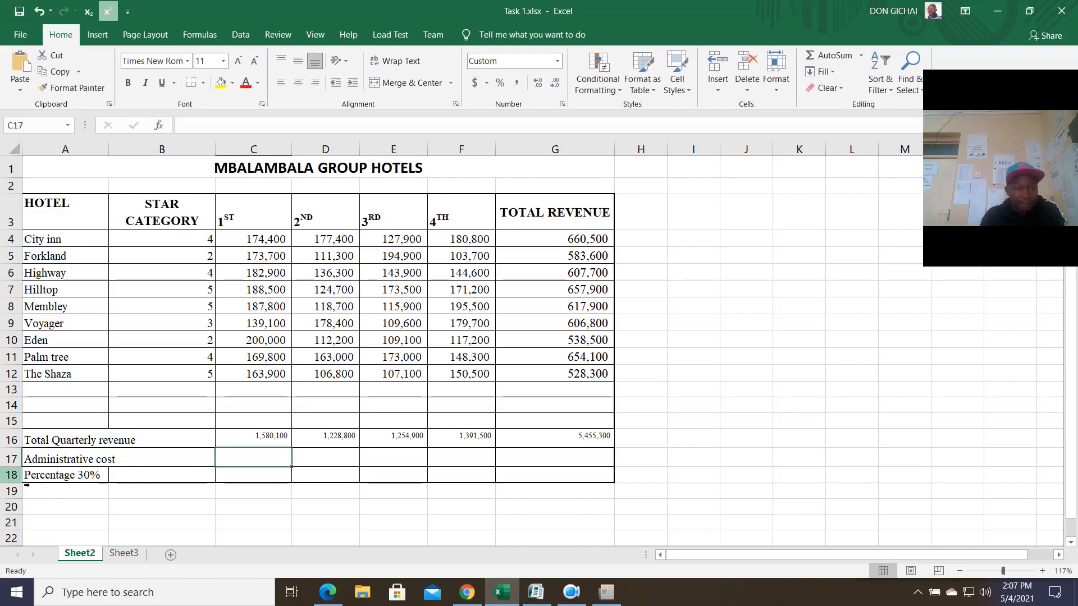
# Enter 30% in cell B18 beside the Percentage 30% label and make it bold.
pyautogui.click(143, 476)
pyautogui.write('30')
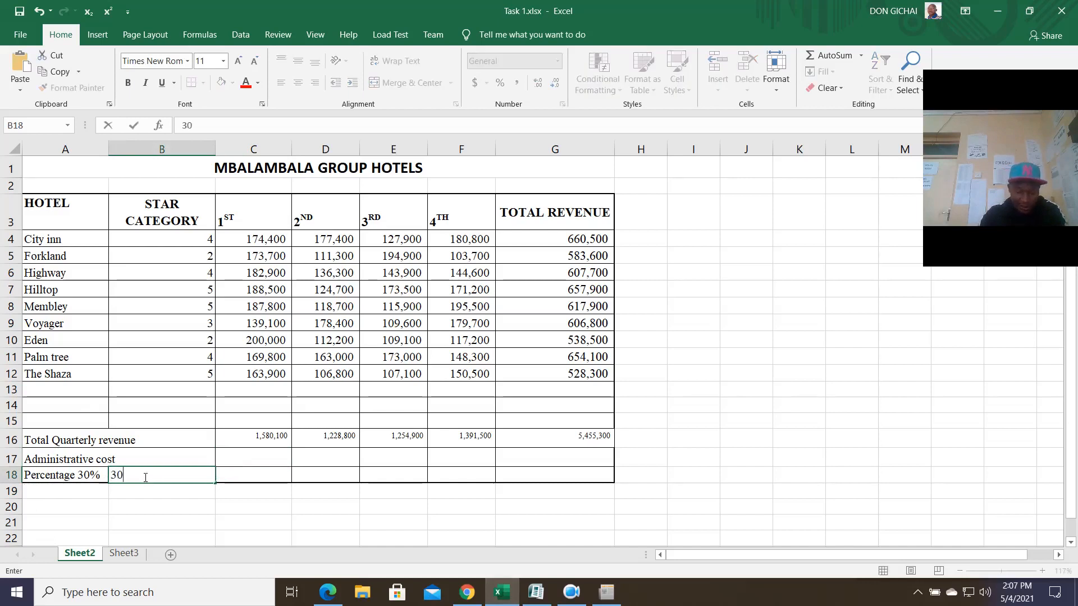
pyautogui.write('%')
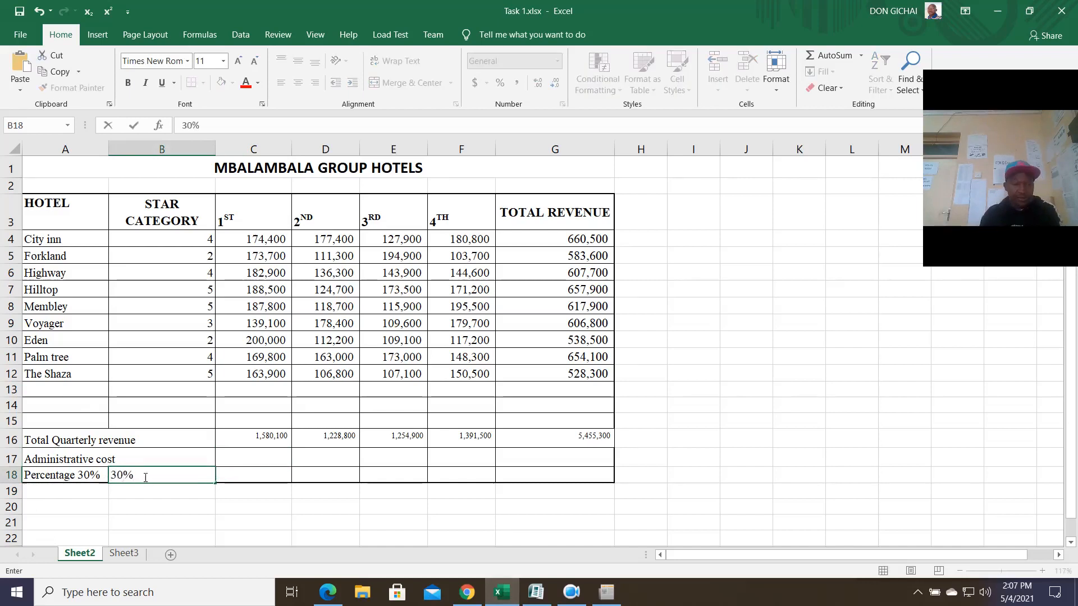
pyautogui.click(67, 477)
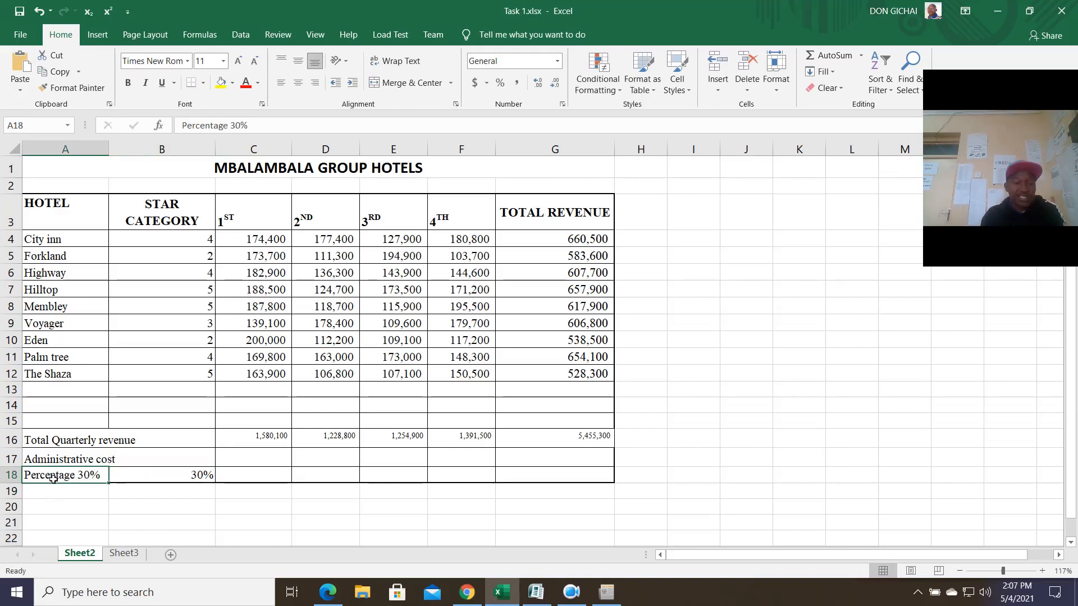
pyautogui.click(153, 483)
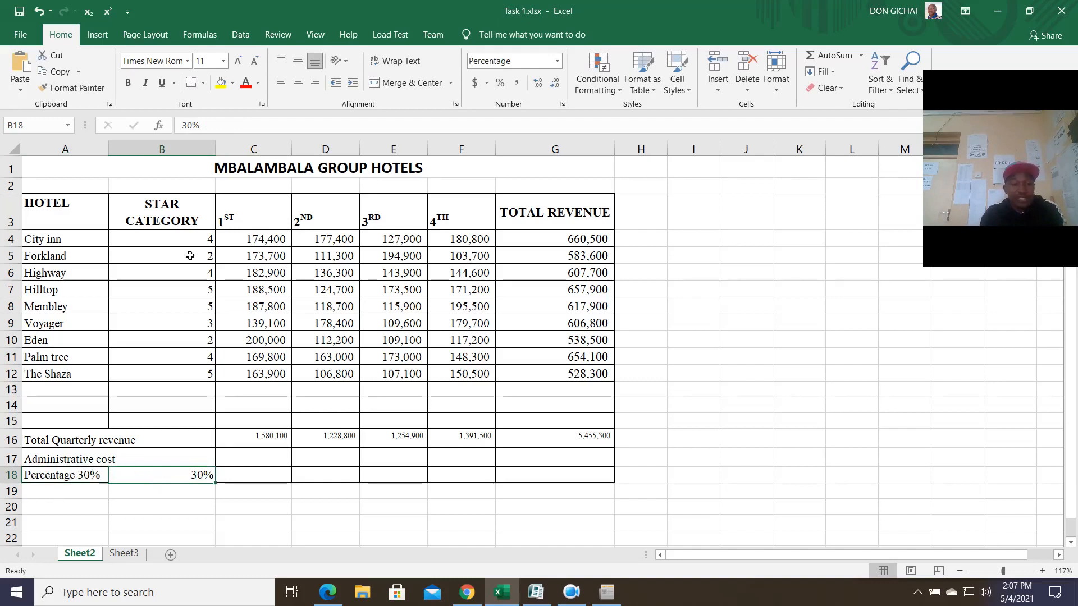
pyautogui.click(128, 83)
# Enter the formula =$B$18*C16 in cell C17 to compute the first quarter's administrative cost.
pyautogui.click(251, 463)
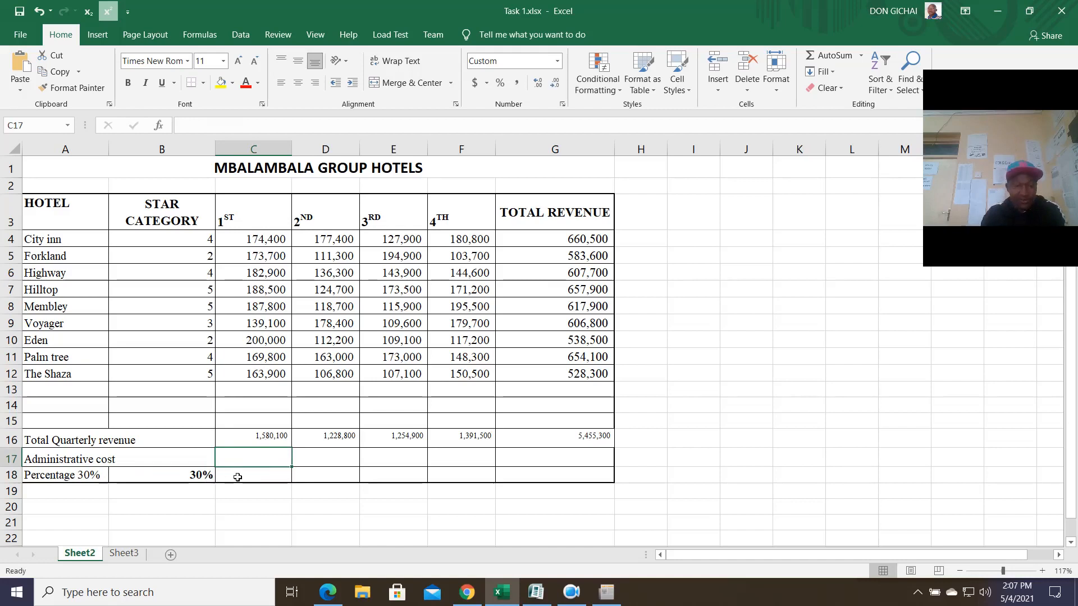
pyautogui.write('=')
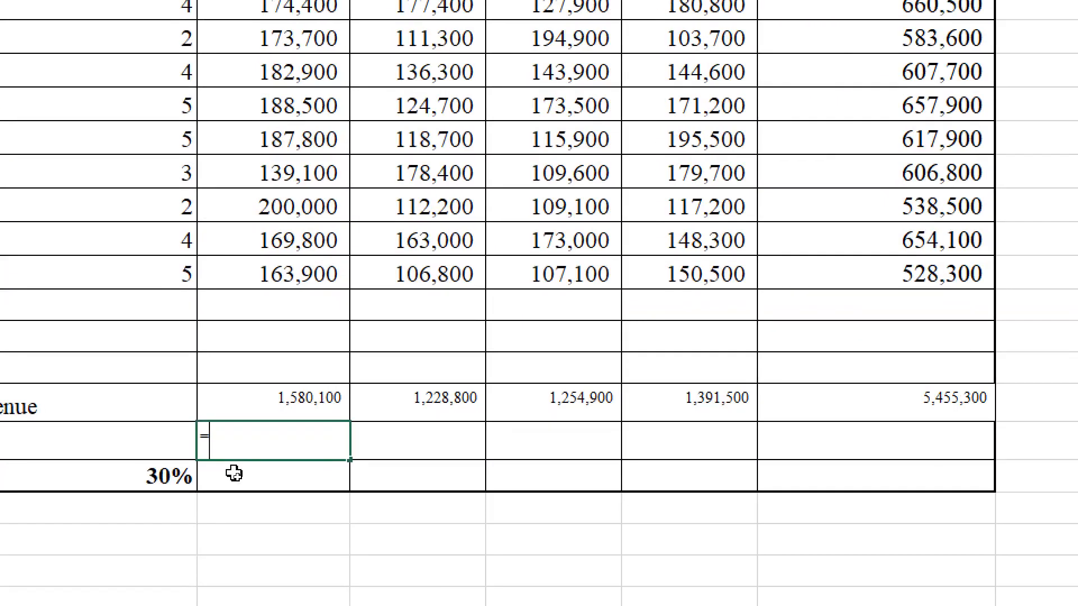
pyautogui.write('$B$18')
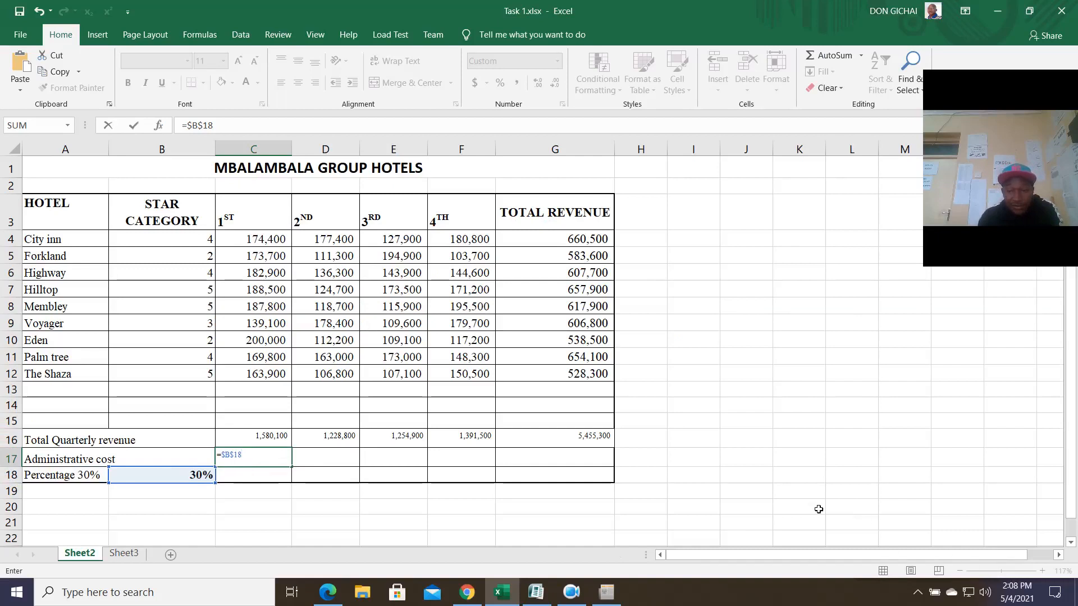
pyautogui.moveTo(229, 461); pyautogui.dragTo(207, 459)
pyautogui.click(263, 461)
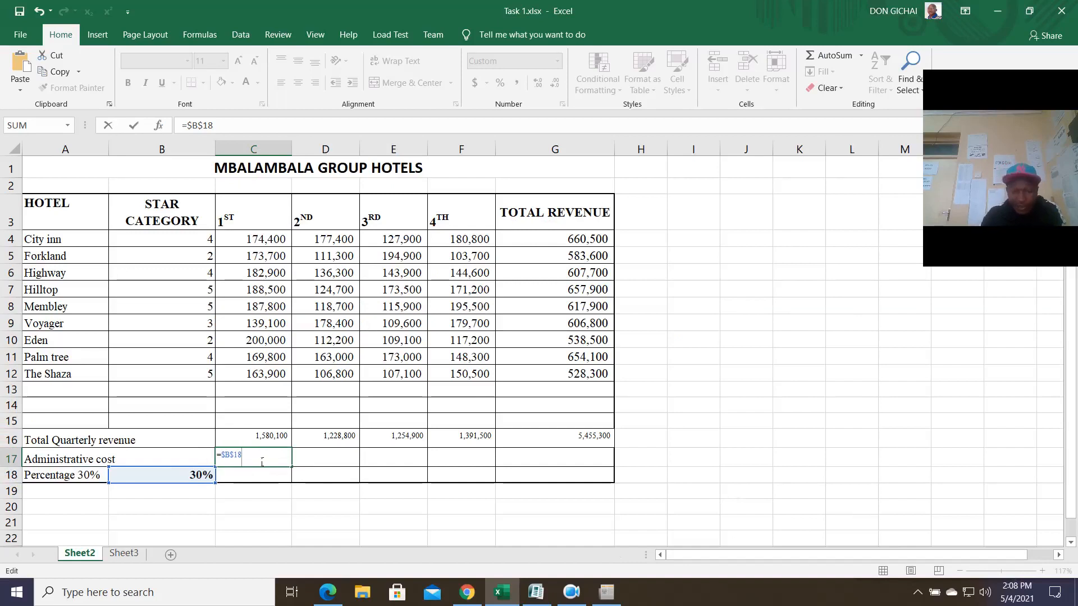
pyautogui.click(254, 440)
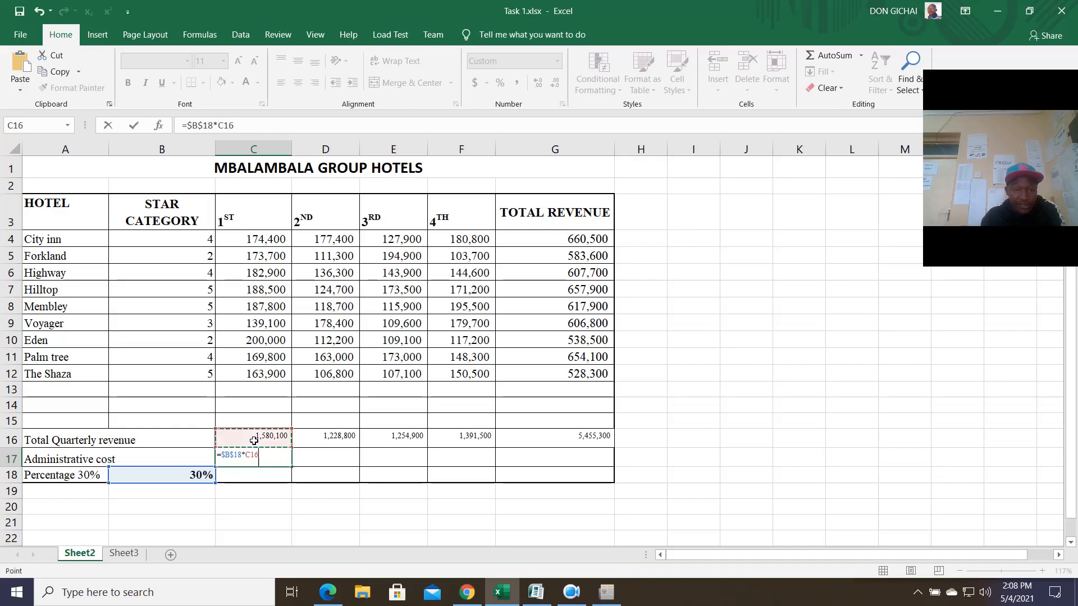
pyautogui.press('Return')
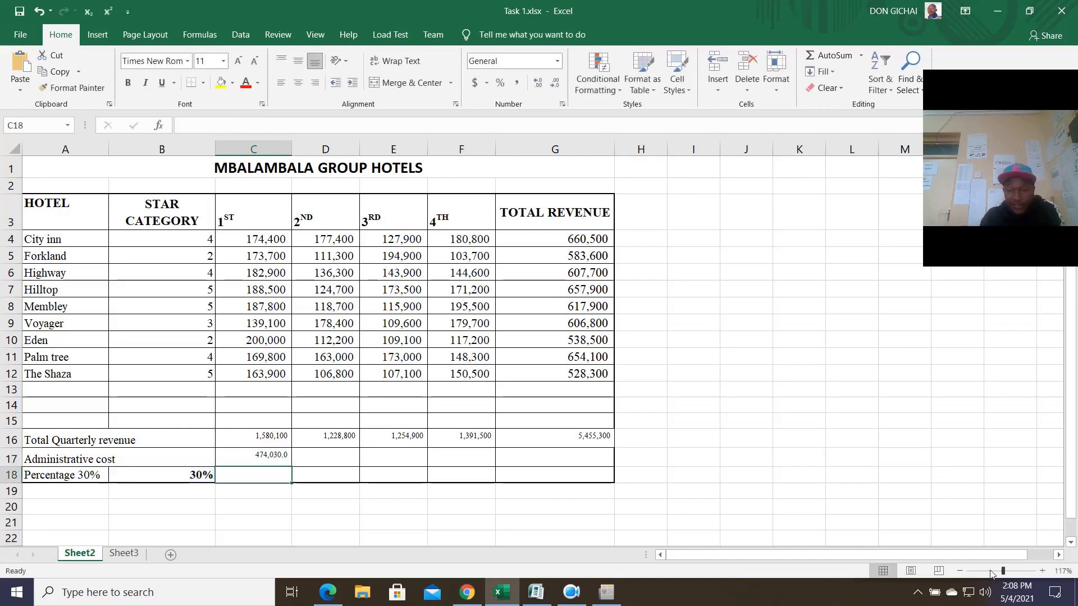
# Copy the administrative cost formula from C17 across to G17 and check the copied formulas in D17 and E17.
pyautogui.click(1016, 570)
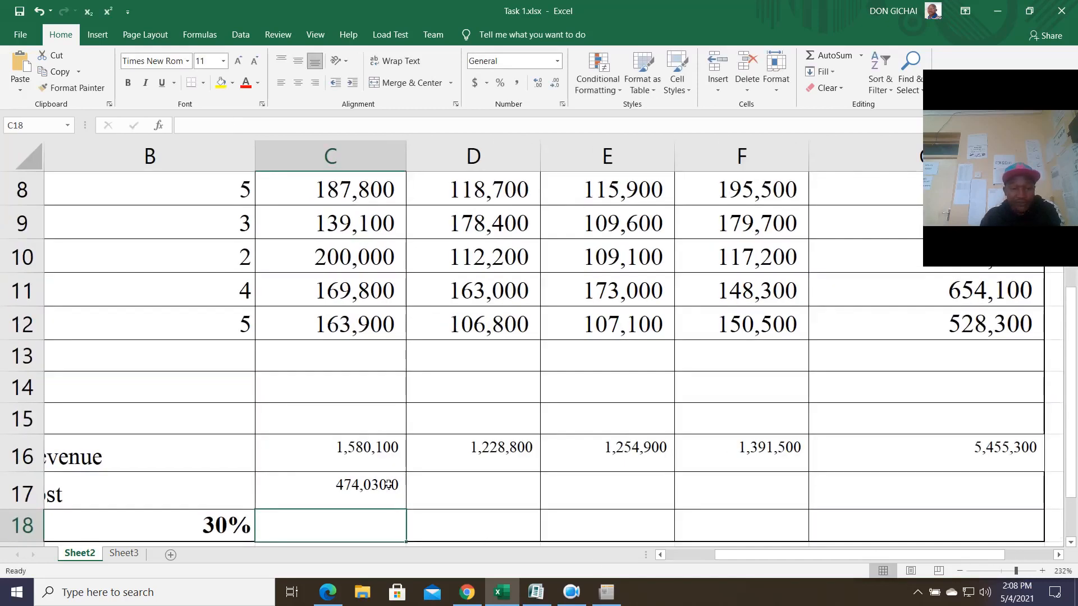
pyautogui.click(369, 495)
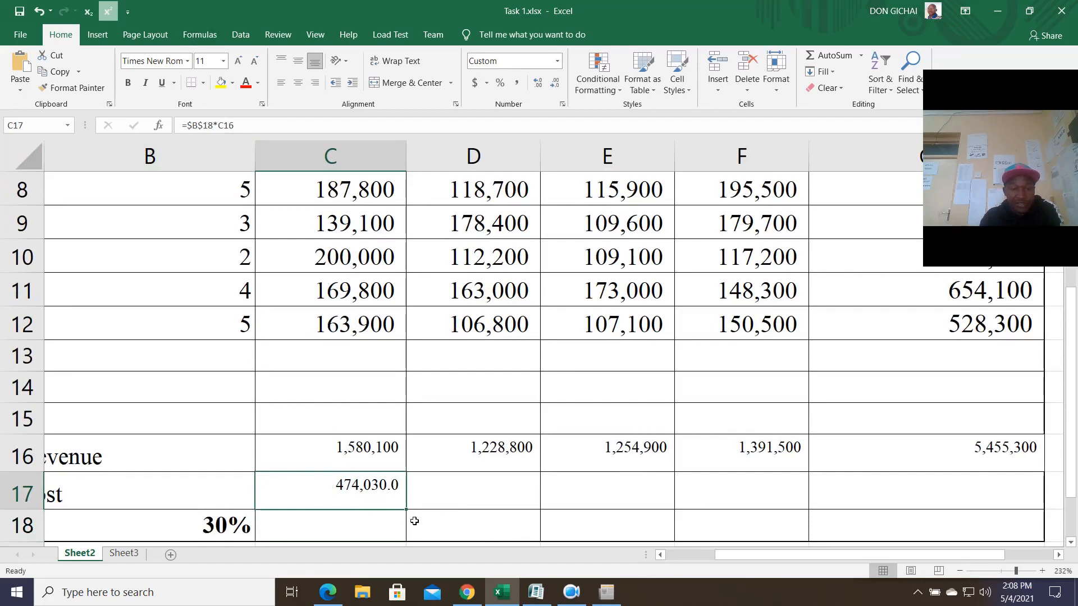
pyautogui.moveTo(411, 514); pyautogui.dragTo(994, 504)
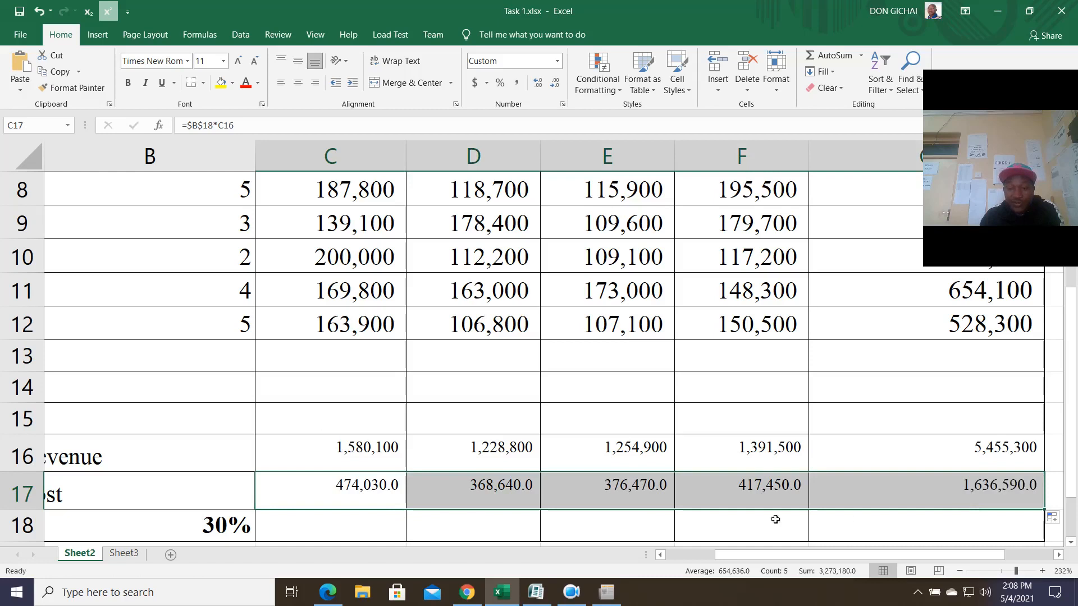
pyautogui.click(497, 501)
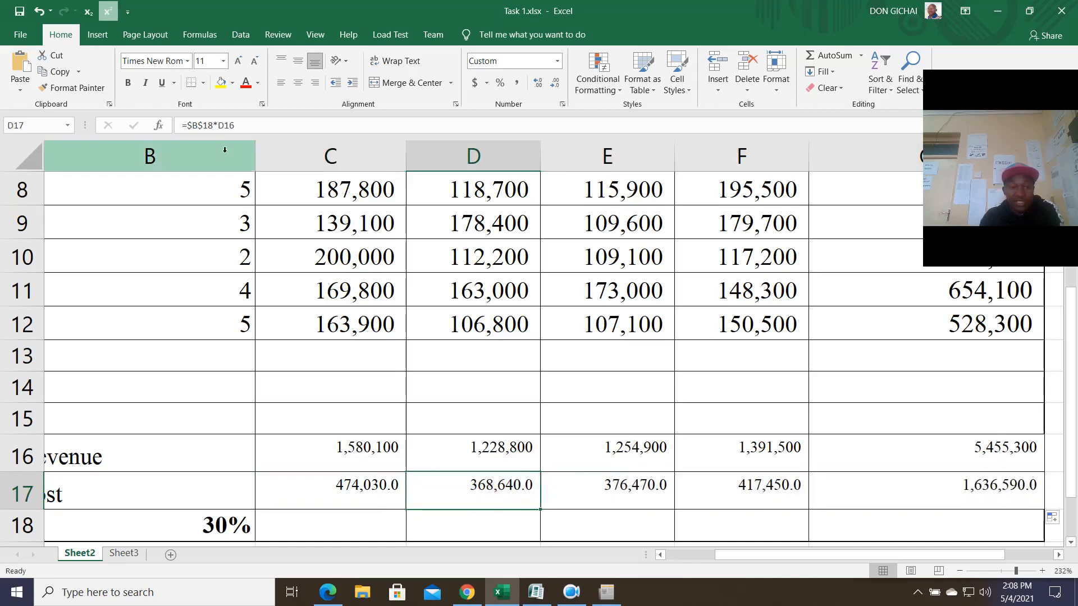
pyautogui.click(609, 493)
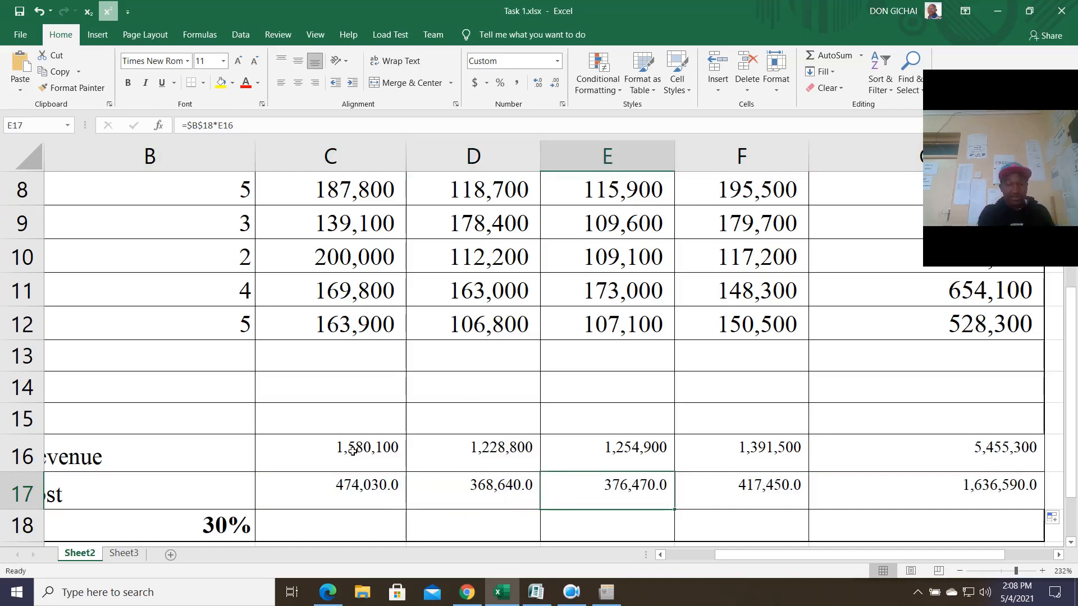
pyautogui.click(1000, 573)
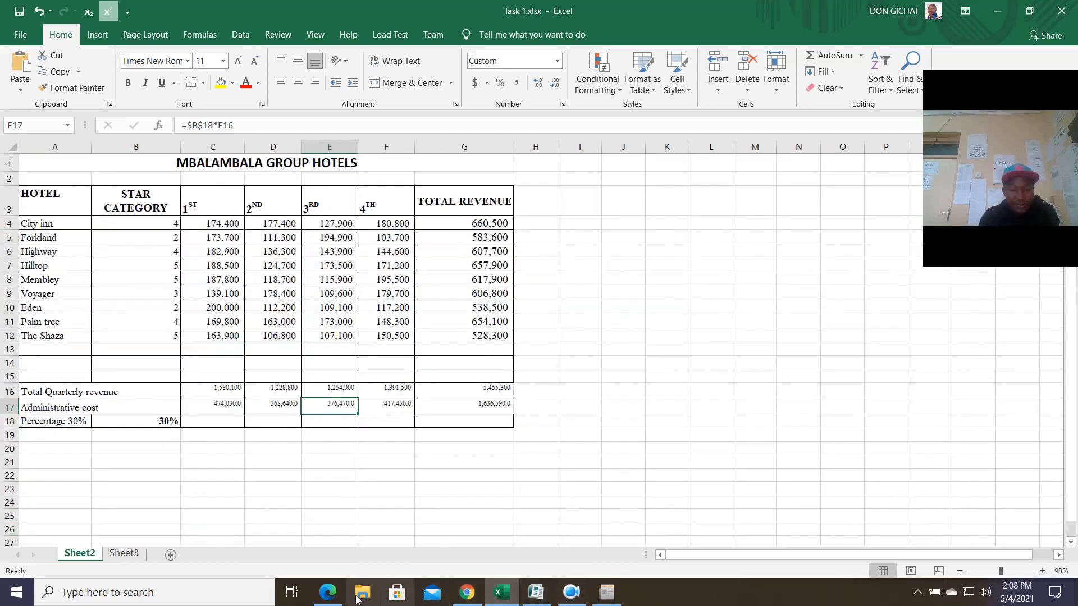
# Check question (e) in the exam PDF in Edge, and in Excel apply all borders plus thick outside borders to A3:G18.
pyautogui.click(328, 592)
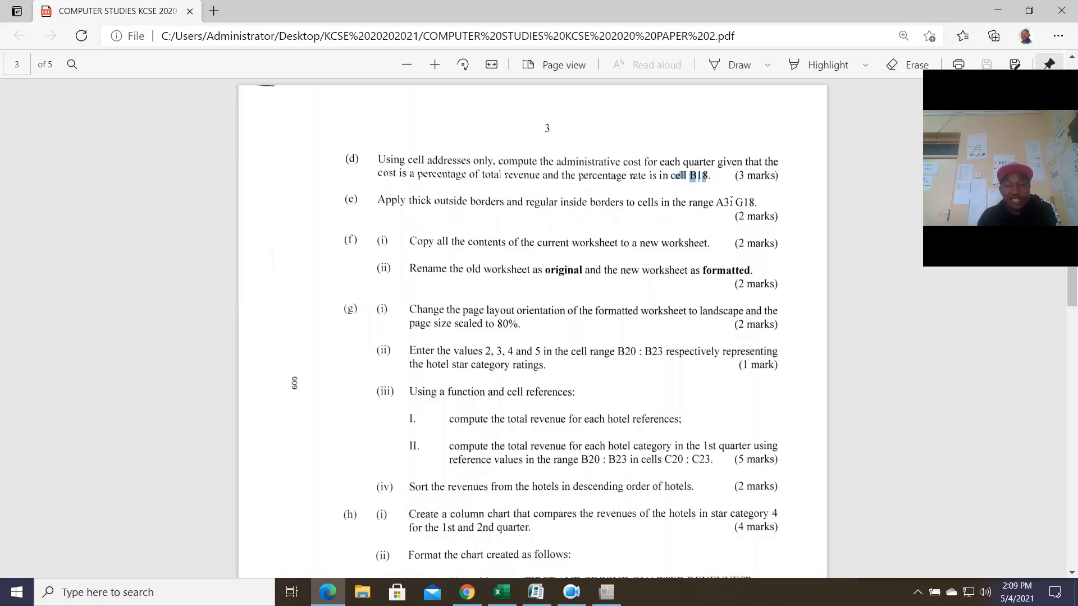
pyautogui.click(501, 592)
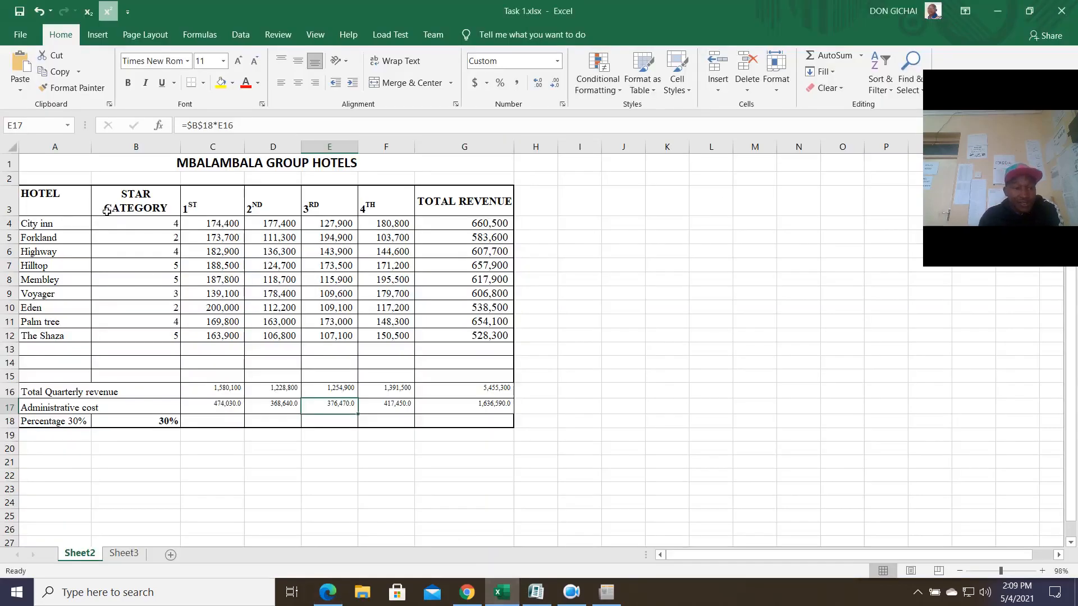
pyautogui.click(62, 213)
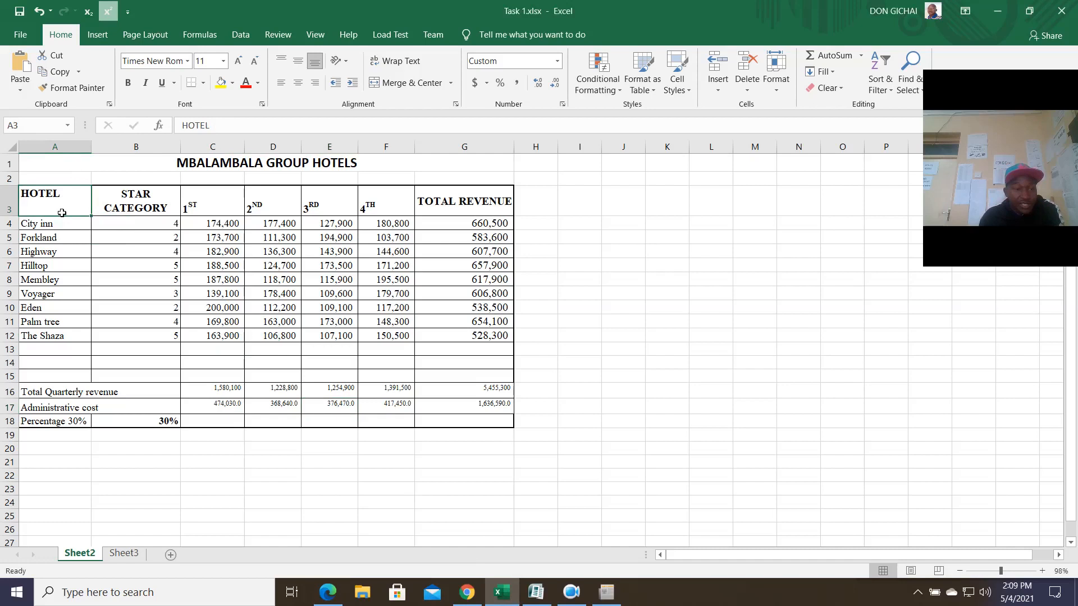
pyautogui.moveTo(62, 213); pyautogui.dragTo(453, 420)
pyautogui.click(203, 82)
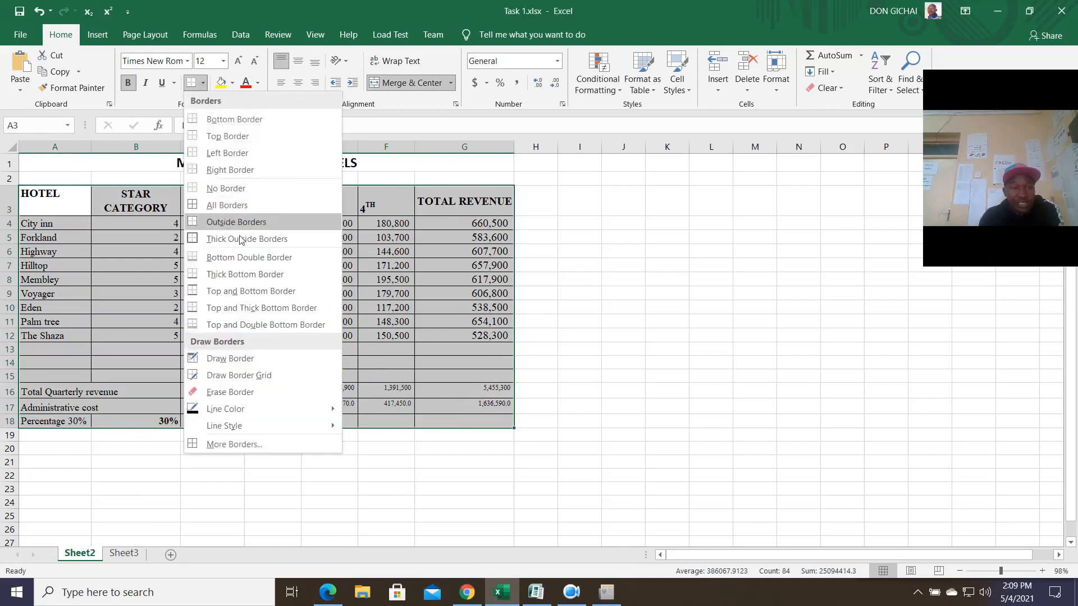
pyautogui.click(240, 206)
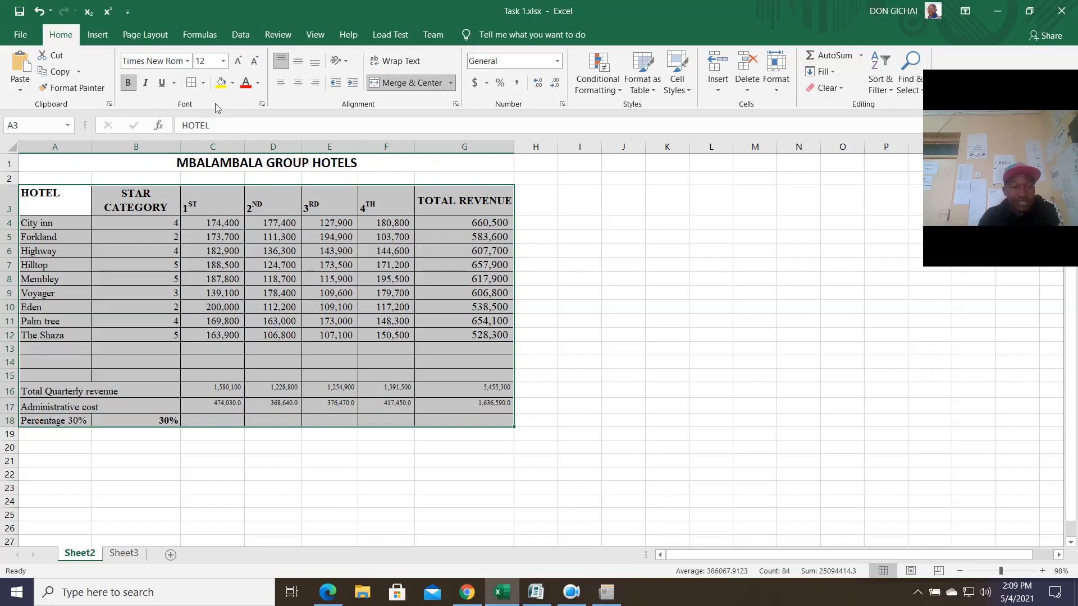
pyautogui.click(203, 83)
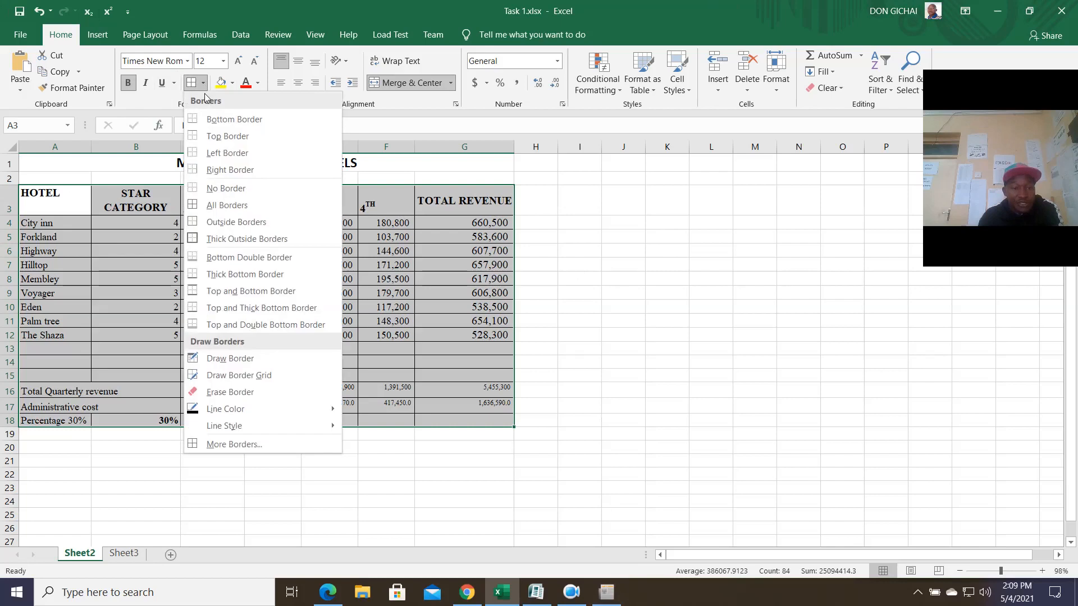
pyautogui.click(254, 240)
pyautogui.click(624, 293)
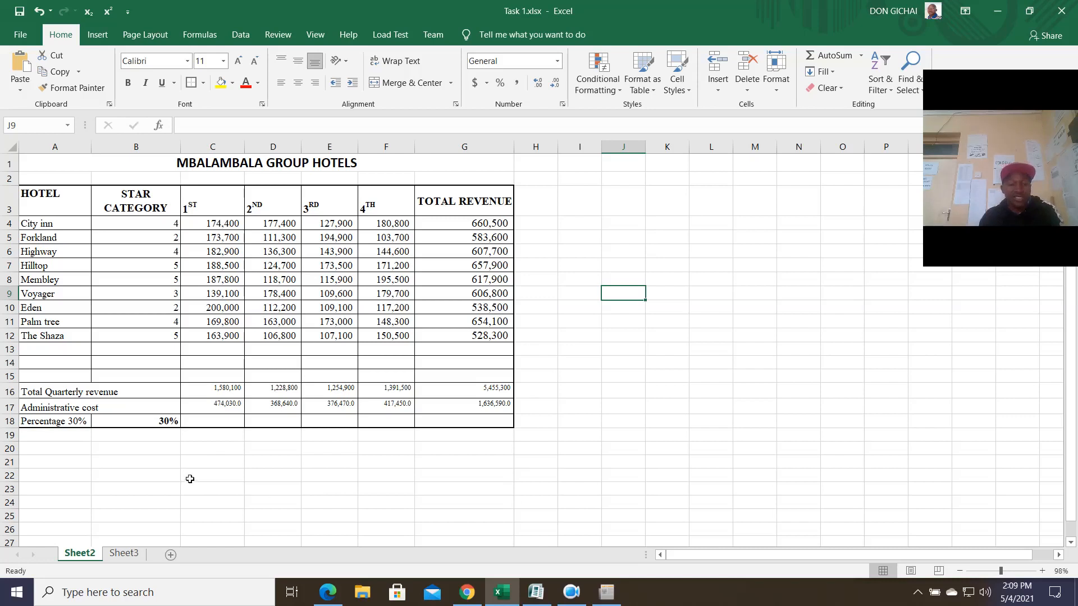
# Read question (f) on copying and renaming the worksheets in the exam paper PDF in Edge, and return to the Excel workbook.
pyautogui.click(336, 595)
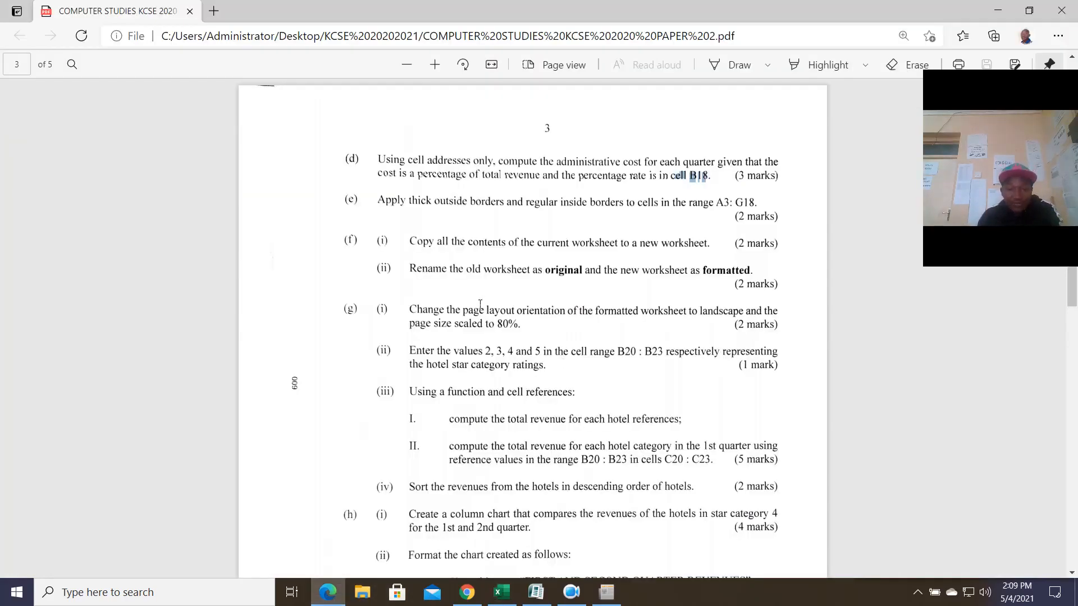
pyautogui.click(431, 255)
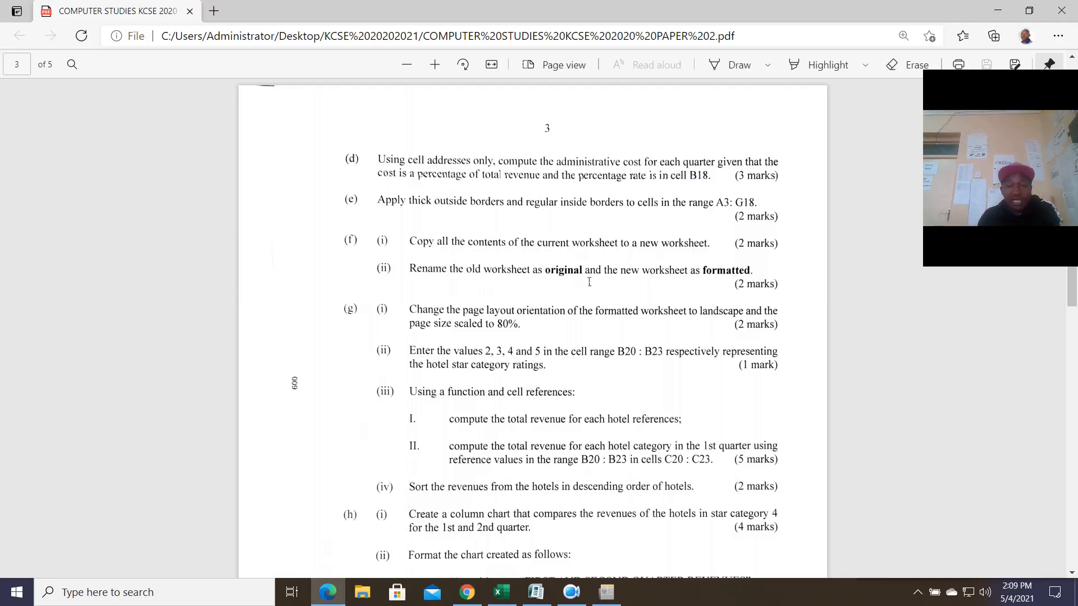
pyautogui.click(501, 592)
# Rename the worksheet Sheet2 as original.
pyautogui.doubleClick(96, 556)
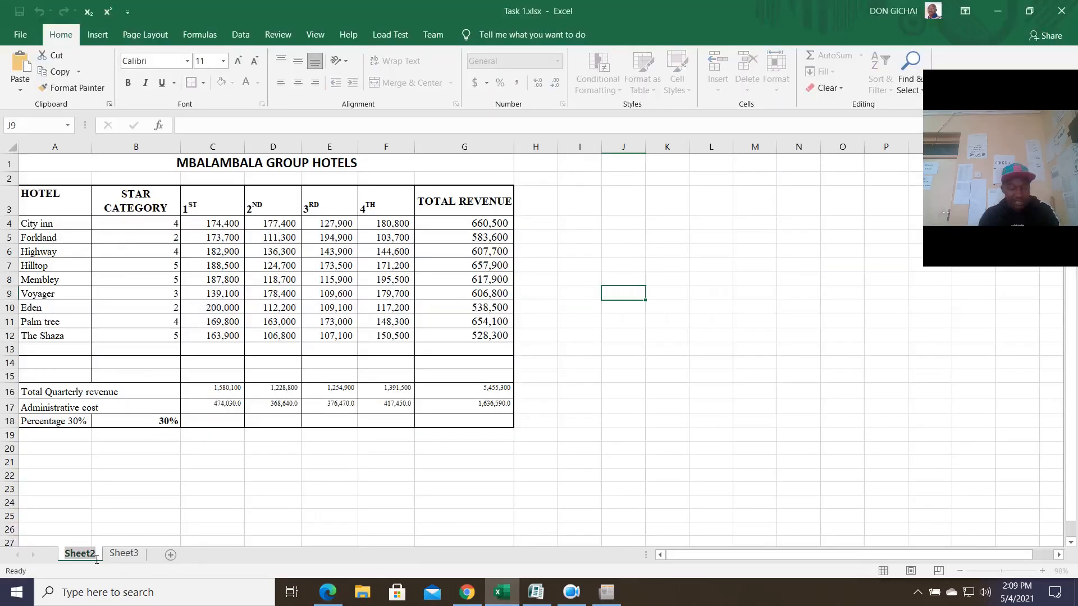
pyautogui.write('ORI')
pyautogui.press('BackSpace')
pyautogui.press('BackSpace')
pyautogui.press('BackSpace')
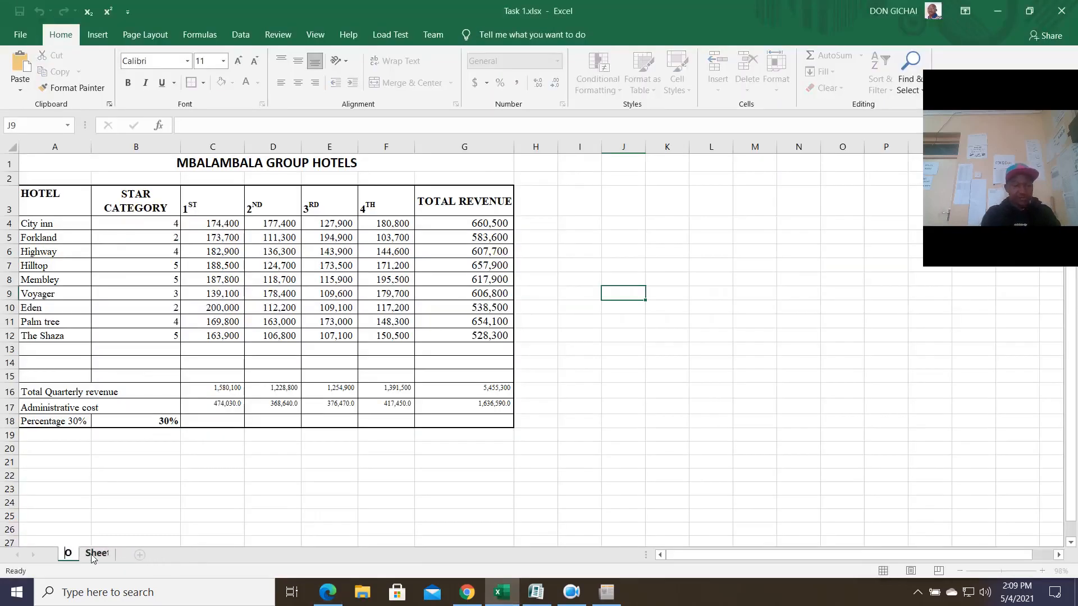
pyautogui.write('ori')
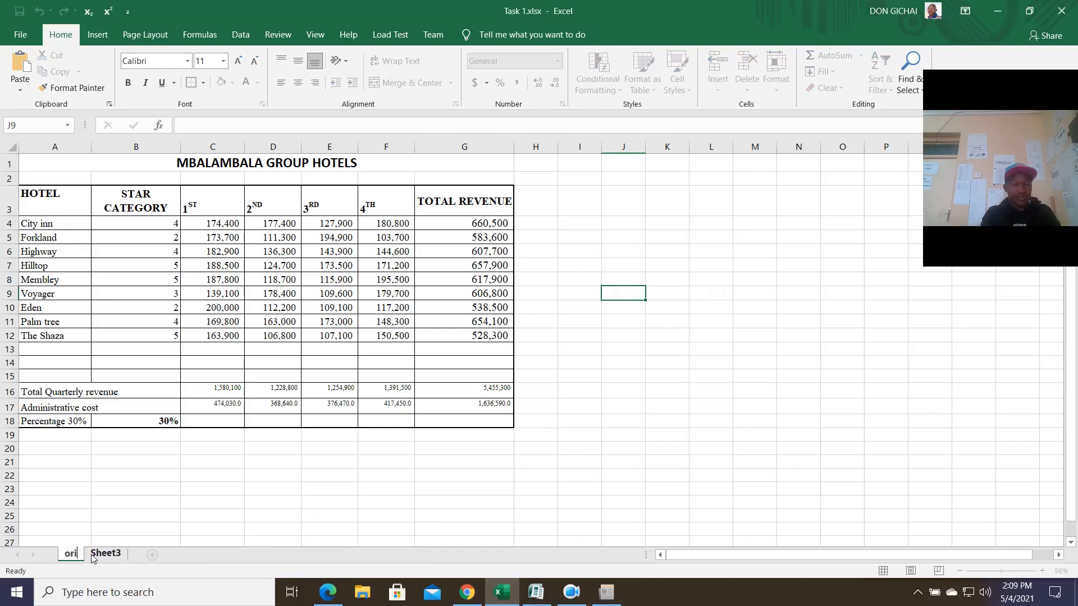
pyautogui.write('ginal')
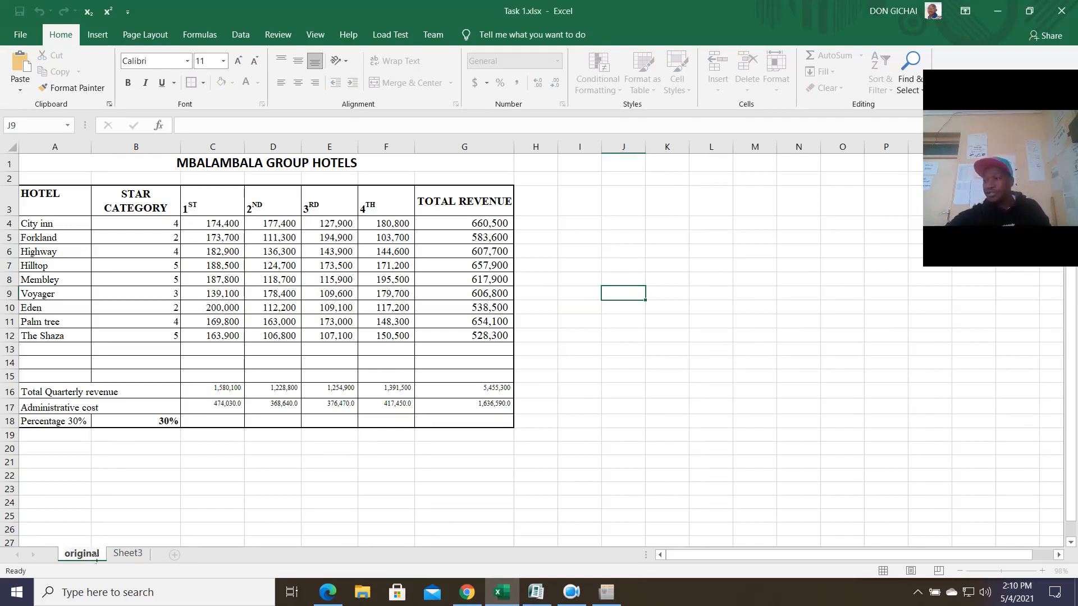
# Rename the empty worksheet Sheet3 as formatted and return to the original worksheet.
pyautogui.doubleClick(128, 553)
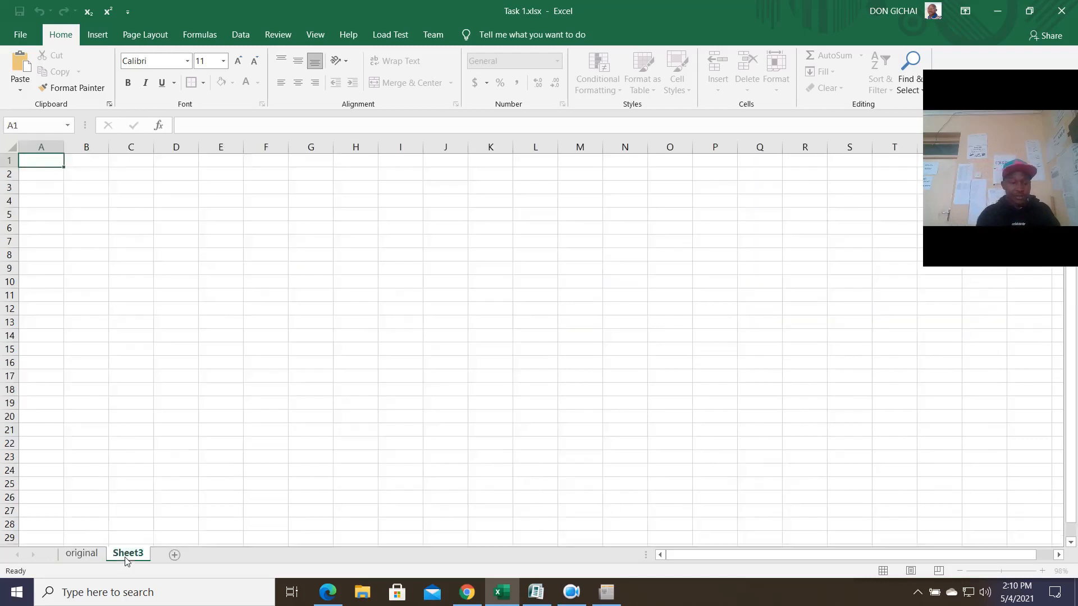
pyautogui.write('formatted')
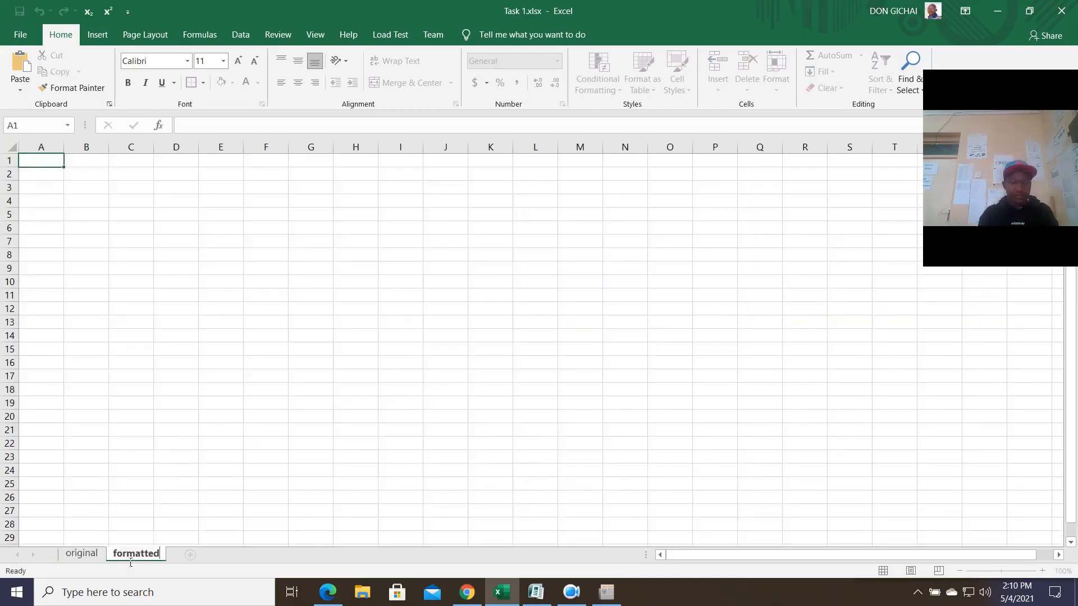
pyautogui.click(81, 553)
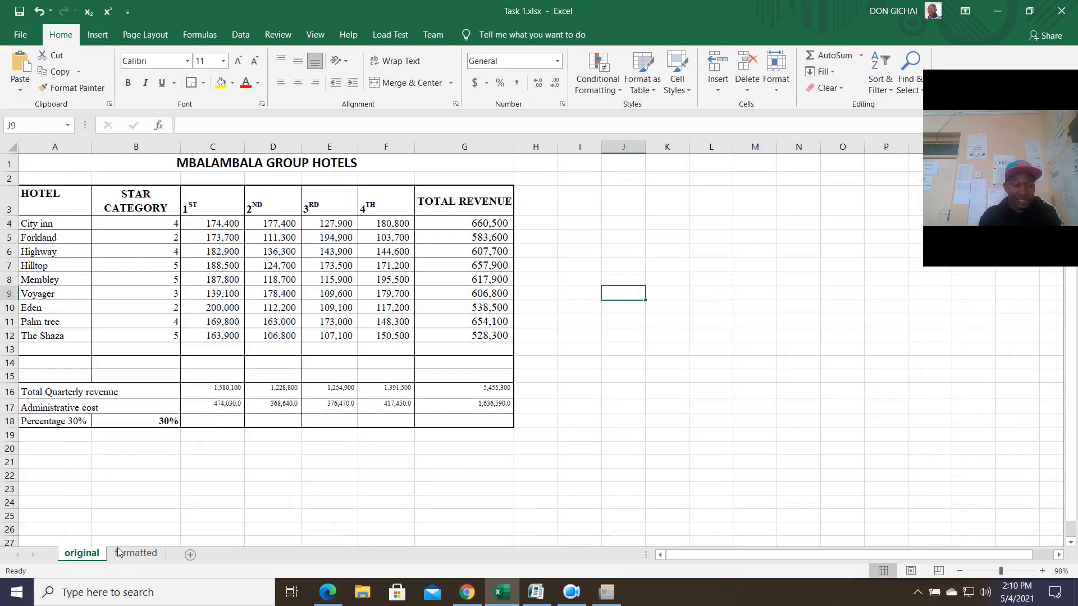
# Copy A1:G18 from the original worksheet to A1 of the formatted worksheet, and widen column G to fit the TOTAL REVENUE heading.
pyautogui.moveTo(43, 168); pyautogui.dragTo(355, 424)
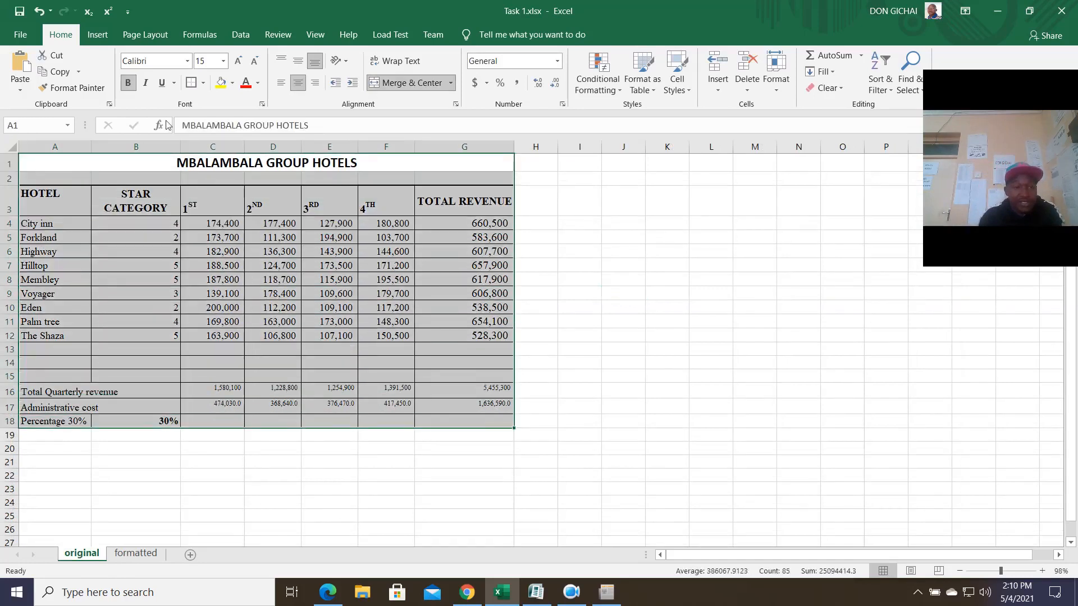
pyautogui.click(56, 72)
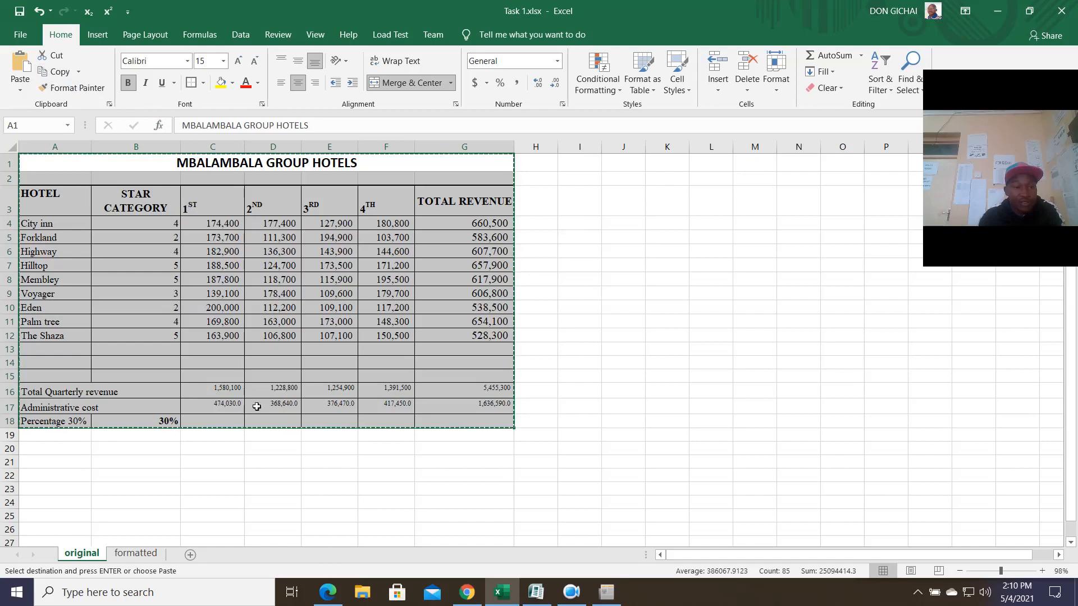
pyautogui.click(136, 553)
pyautogui.click(19, 68)
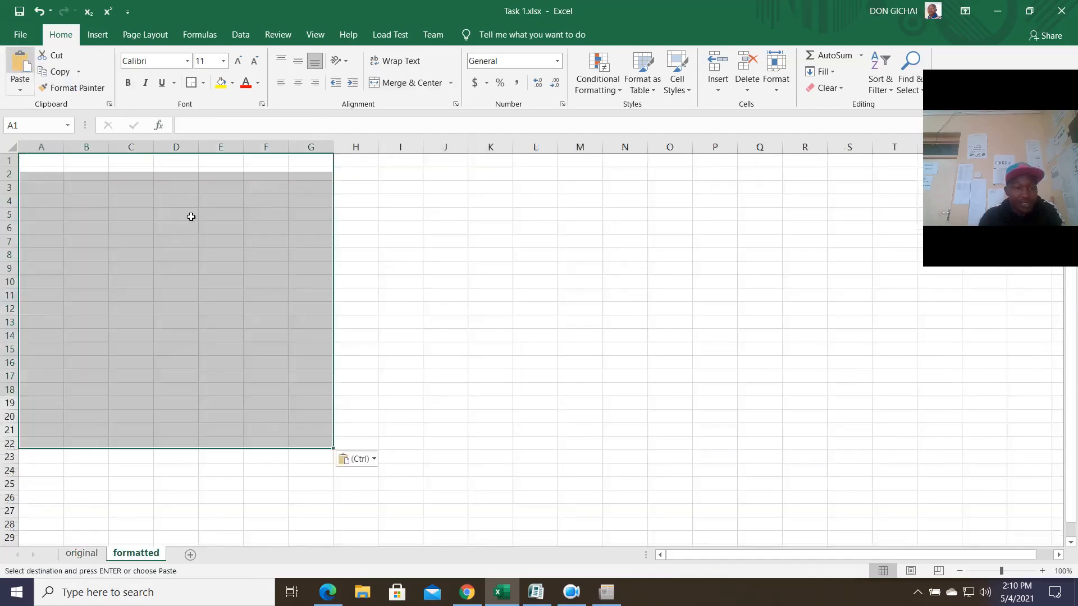
pyautogui.click(457, 312)
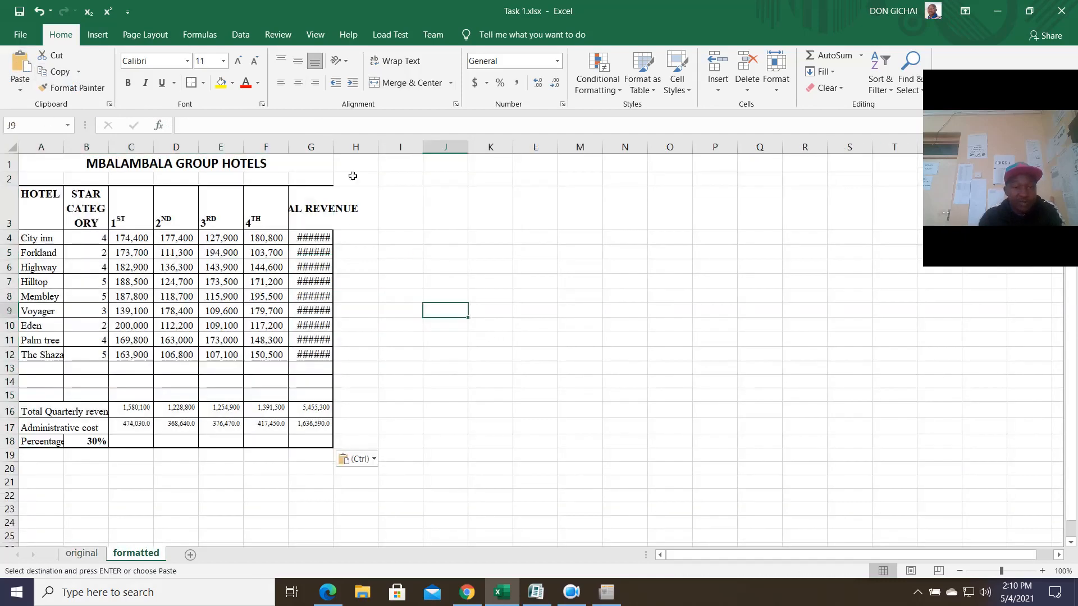
pyautogui.moveTo(333, 148); pyautogui.dragTo(372, 164)
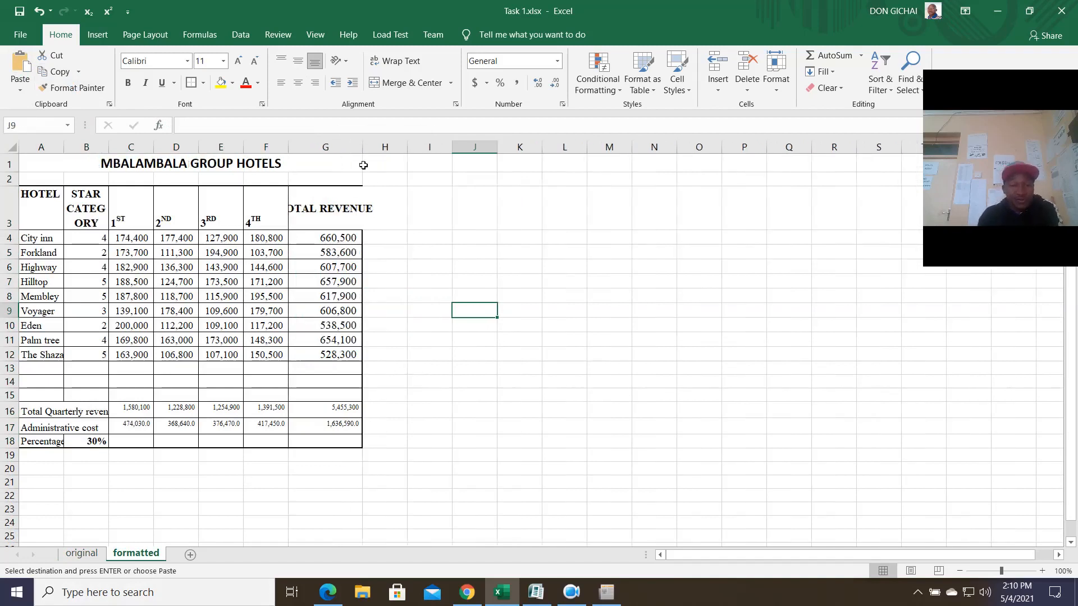
pyautogui.moveTo(363, 148); pyautogui.dragTo(413, 169)
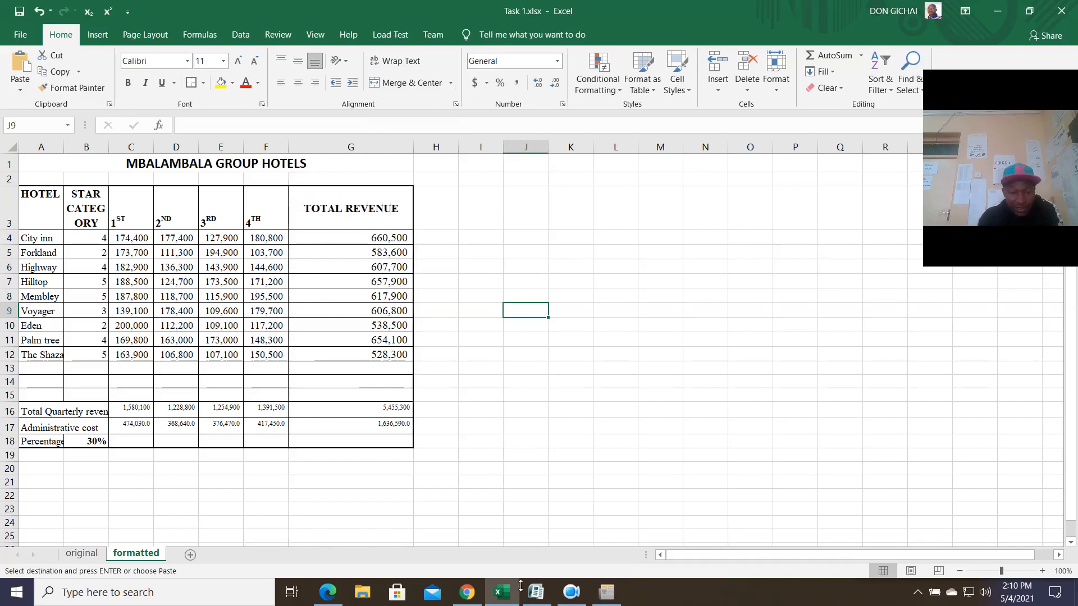
# Check question (g)(i) in the exam PDF in Edge, and in Excel set the formatted worksheet's page orientation to landscape.
pyautogui.click(328, 592)
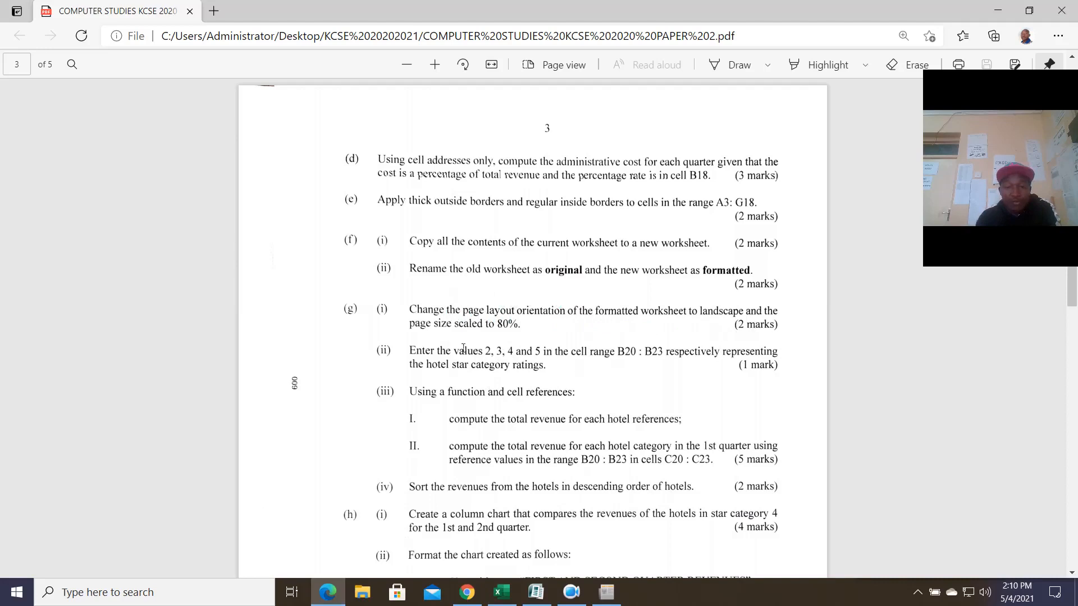
pyautogui.click(501, 592)
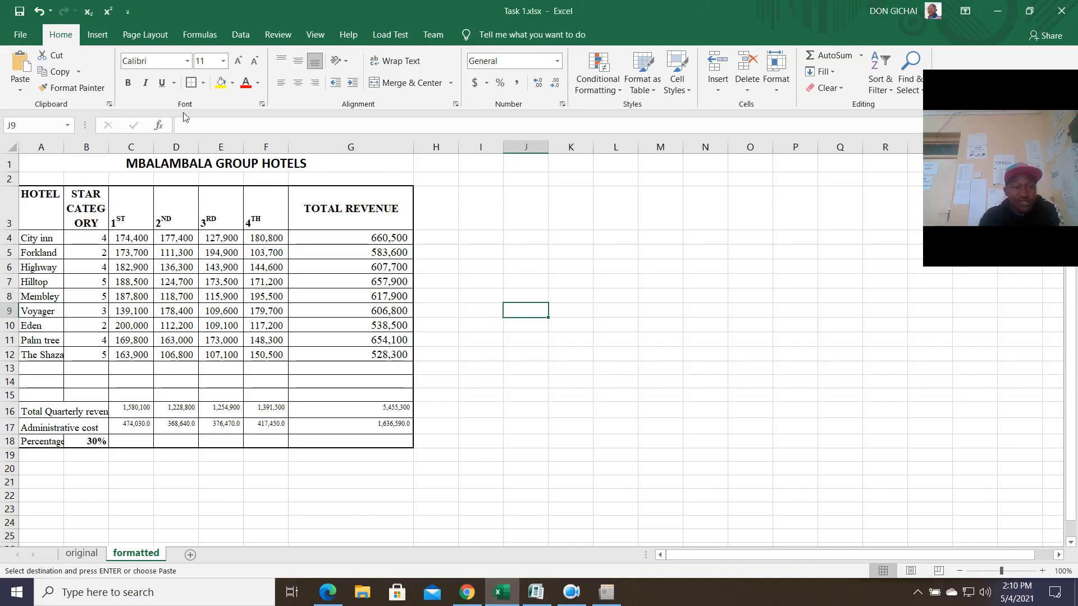
pyautogui.click(148, 38)
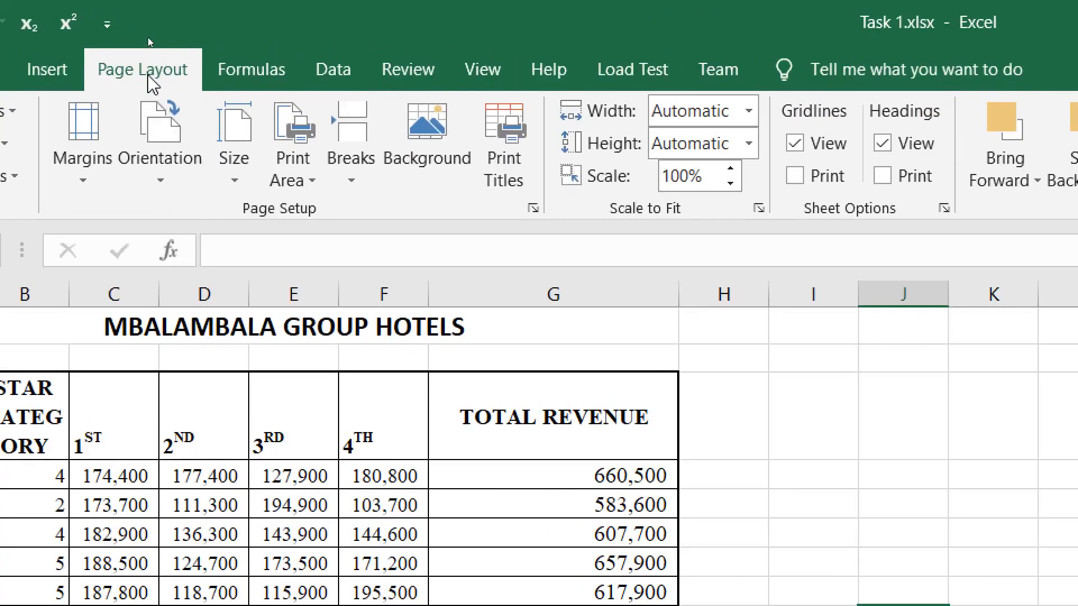
pyautogui.click(199, 180)
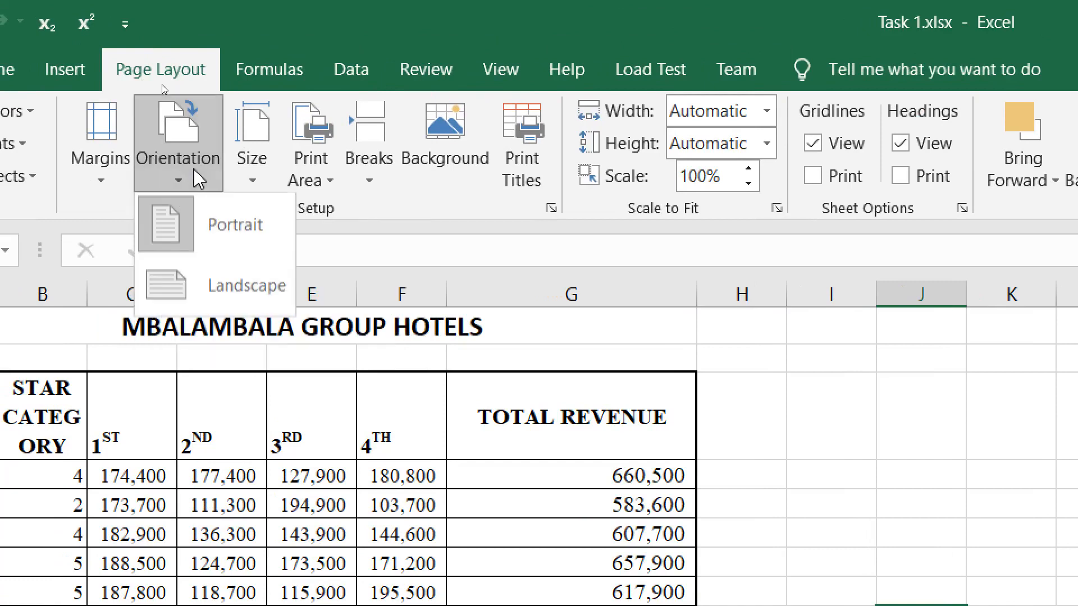
pyautogui.click(221, 288)
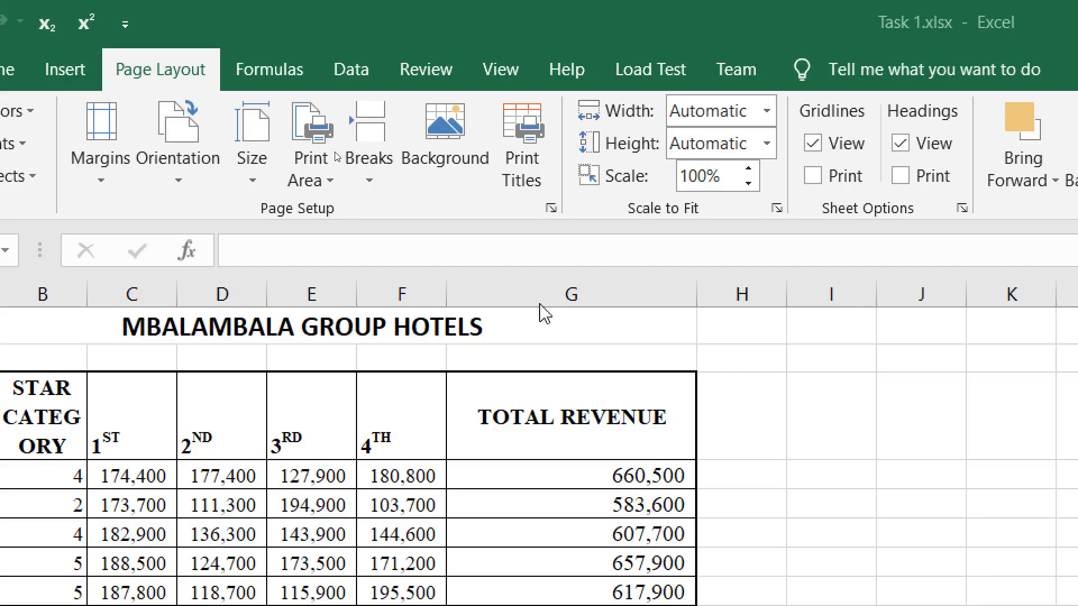
pyautogui.click(740, 170)
pyautogui.click(739, 169)
pyautogui.click(740, 170)
pyautogui.click(739, 170)
pyautogui.click(739, 168)
pyautogui.click(739, 168)
pyautogui.click(739, 184)
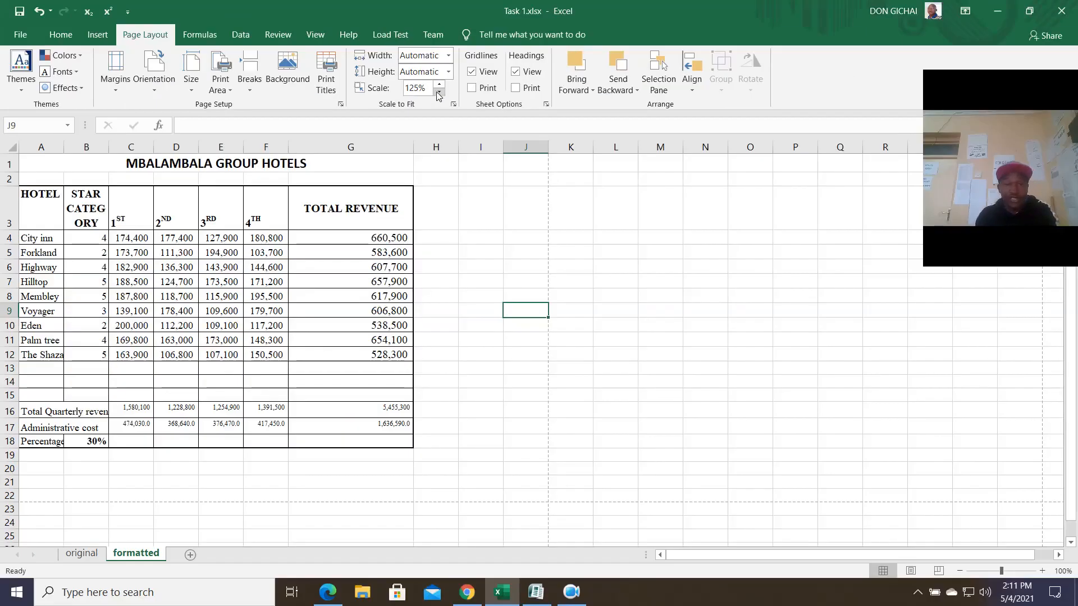
# Set the formatted worksheet's page scale to 80% and save the workbook.
pyautogui.doubleClick(694, 178)
pyautogui.write('80%')
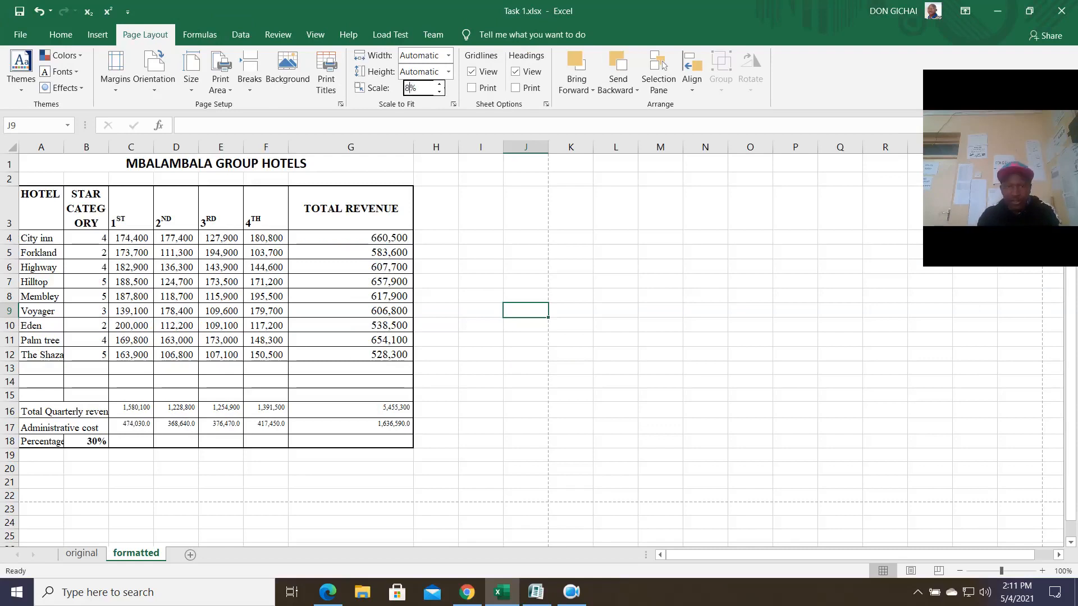
pyautogui.click(20, 11)
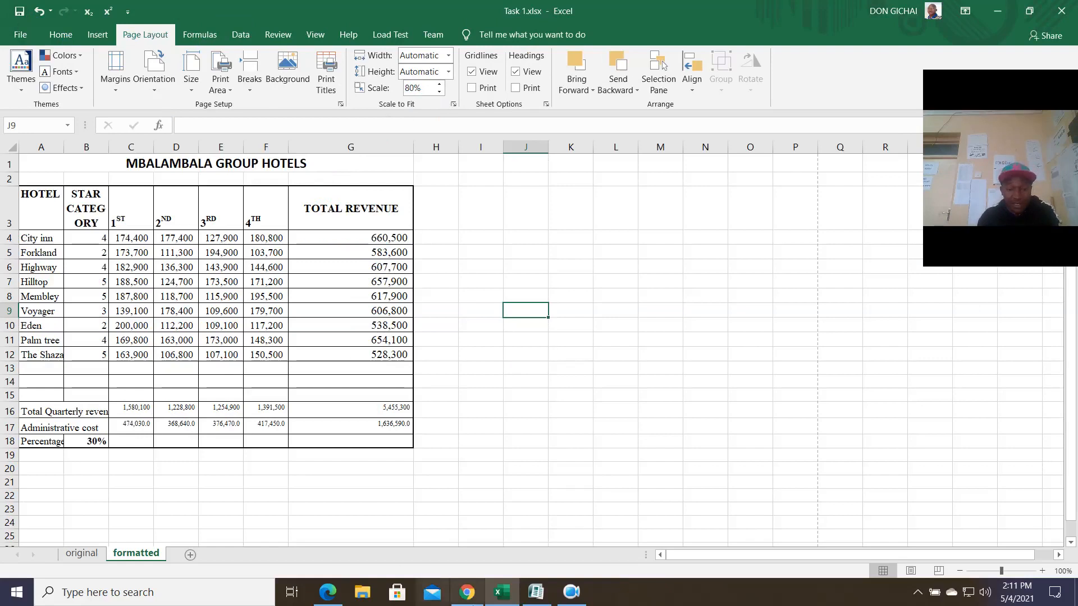
# Read question (g)(ii) on the star category values in the exam PDF in Edge, and return to the Excel workbook.
pyautogui.click(328, 592)
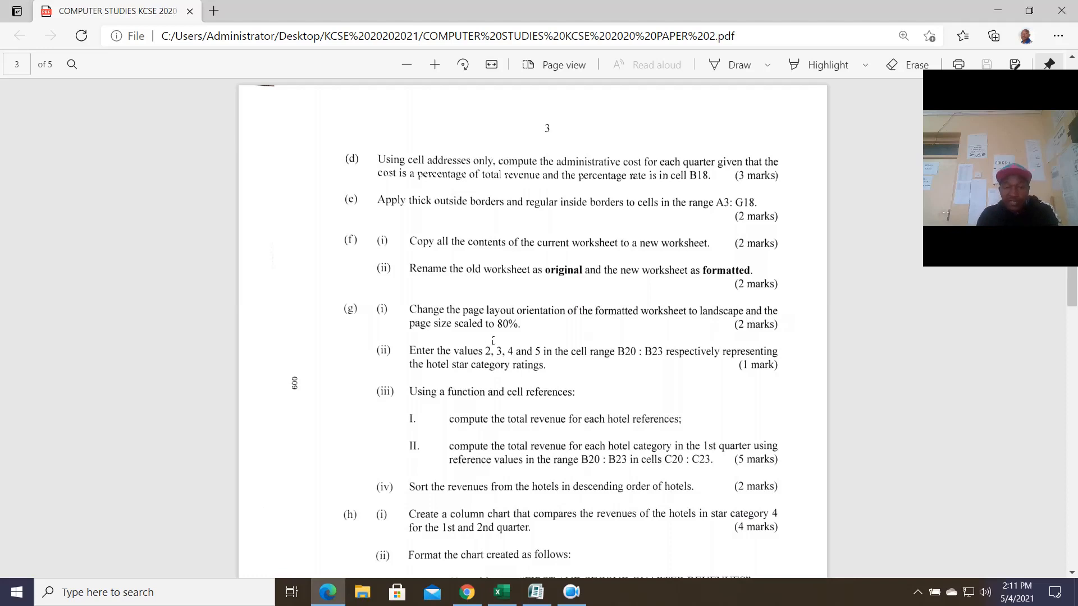
pyautogui.scroll(-2, 493, 341)
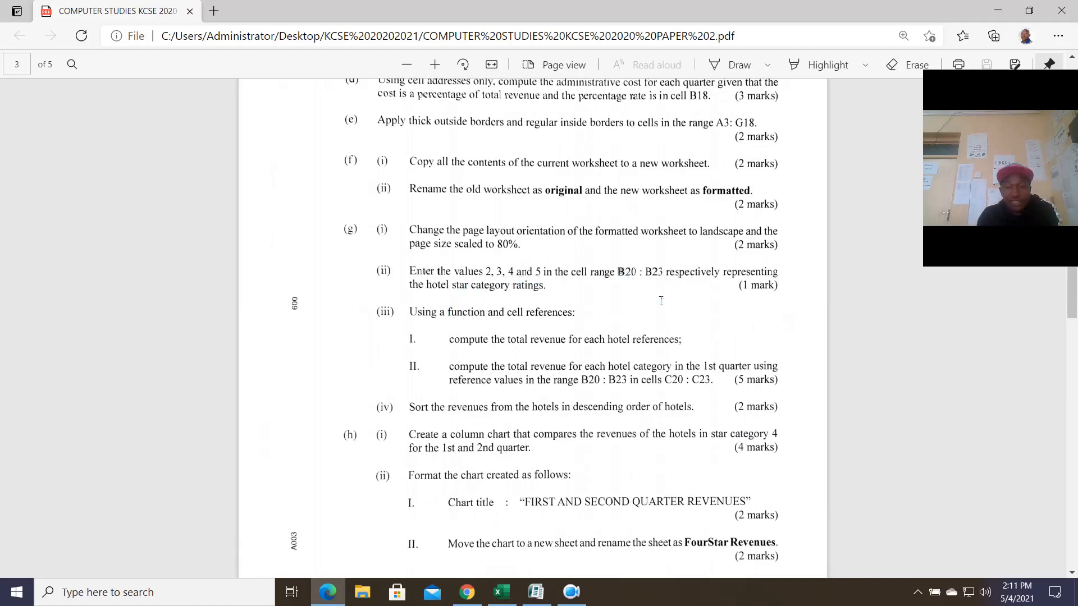
pyautogui.click(501, 592)
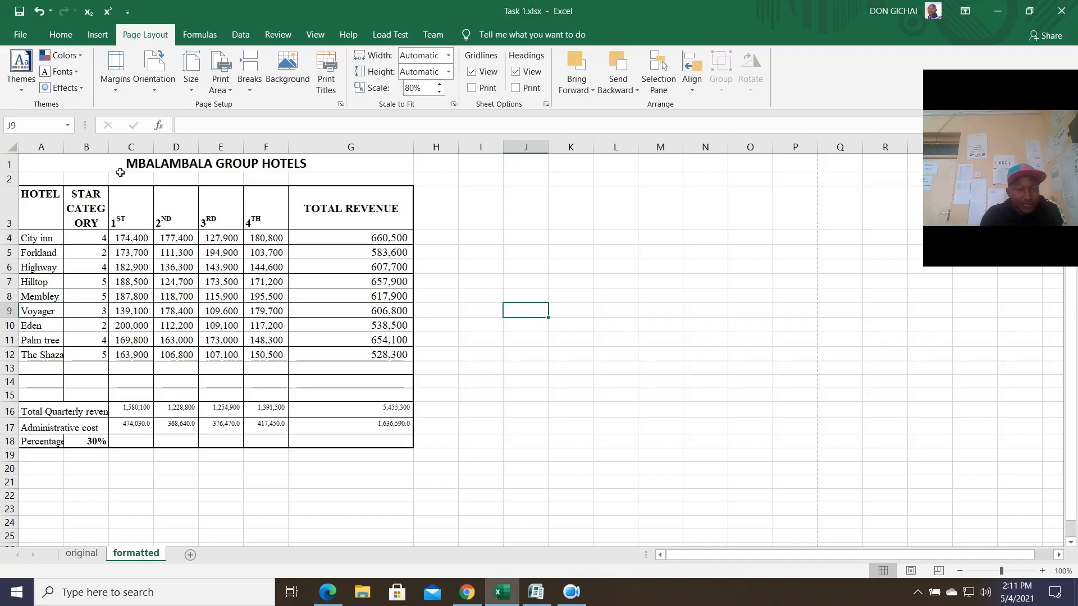
# Enter the star category ratings 2, 3, 4 and 5 in cells B20:B23 of the formatted worksheet.
pyautogui.click(99, 159)
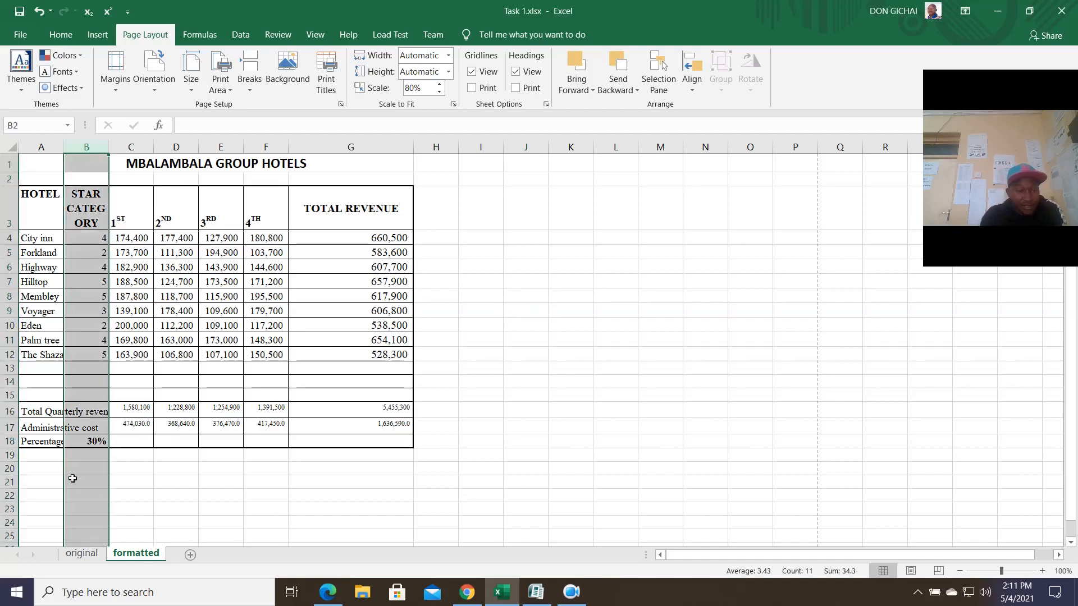
pyautogui.scroll(-1, 79, 463)
pyautogui.scroll(-1, 79, 464)
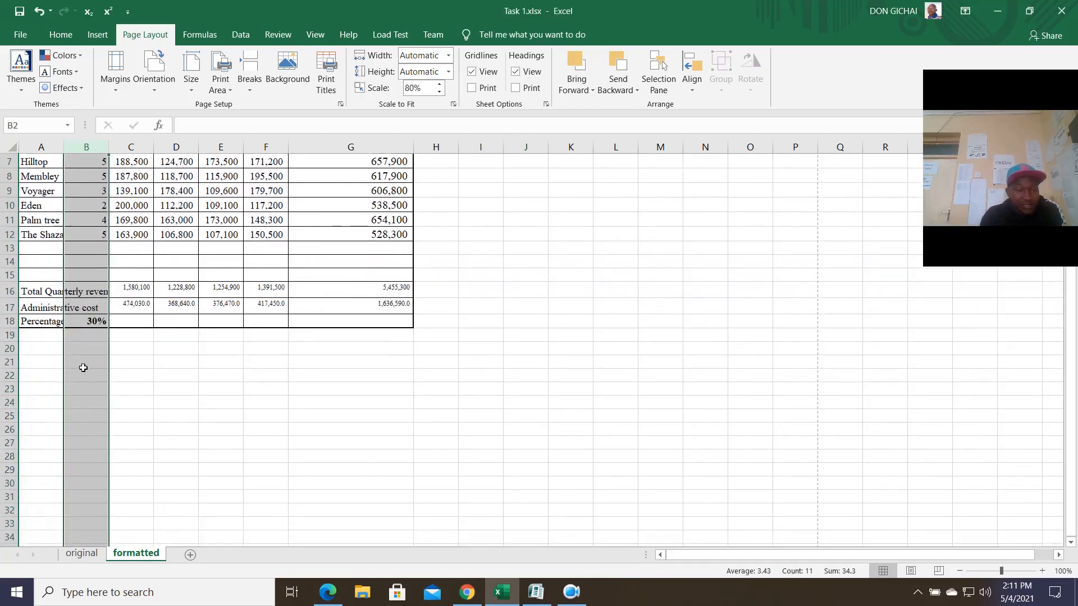
pyautogui.click(87, 355)
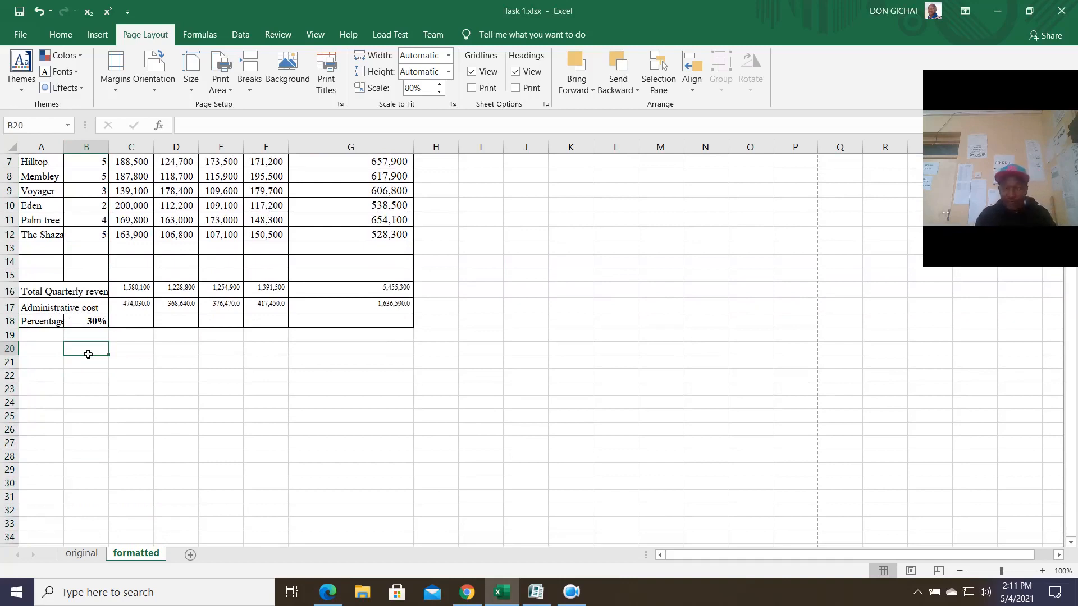
pyautogui.write('2')
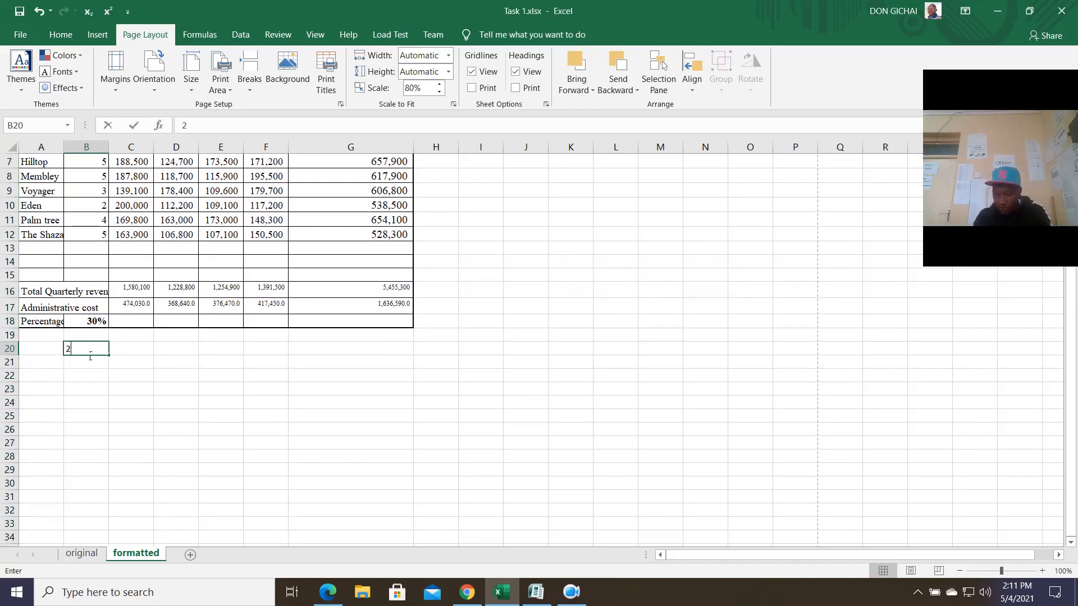
pyautogui.press('Return')
pyautogui.write('3')
pyautogui.press('Return')
pyautogui.write('4')
pyautogui.press('Return')
pyautogui.write('5')
pyautogui.click(151, 415)
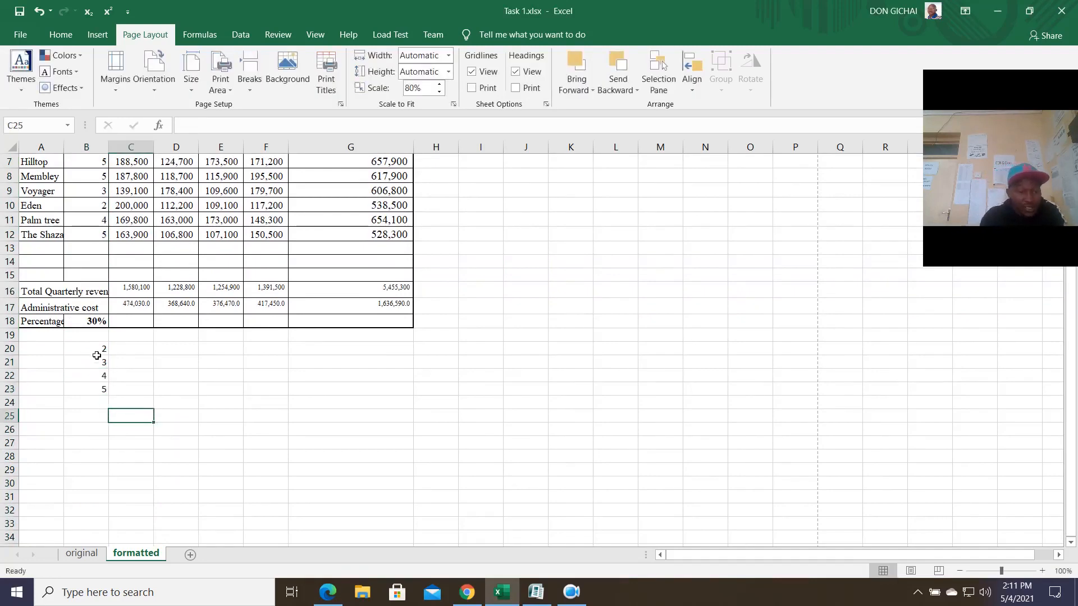
# Make the star category ratings in B20:B23 bold.
pyautogui.moveTo(97, 355); pyautogui.dragTo(98, 390)
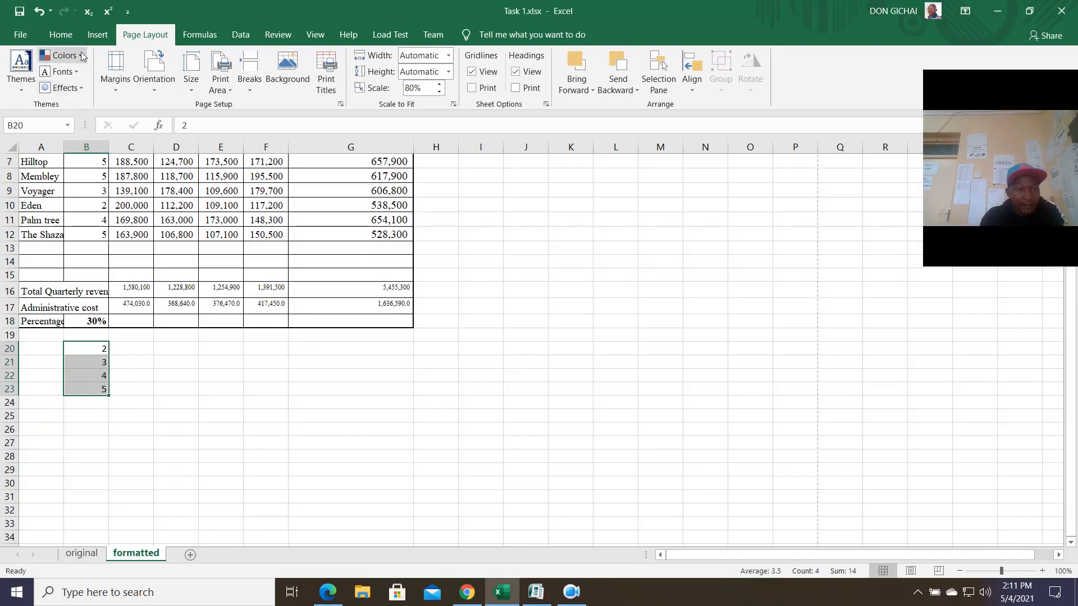
pyautogui.click(61, 34)
pyautogui.click(127, 82)
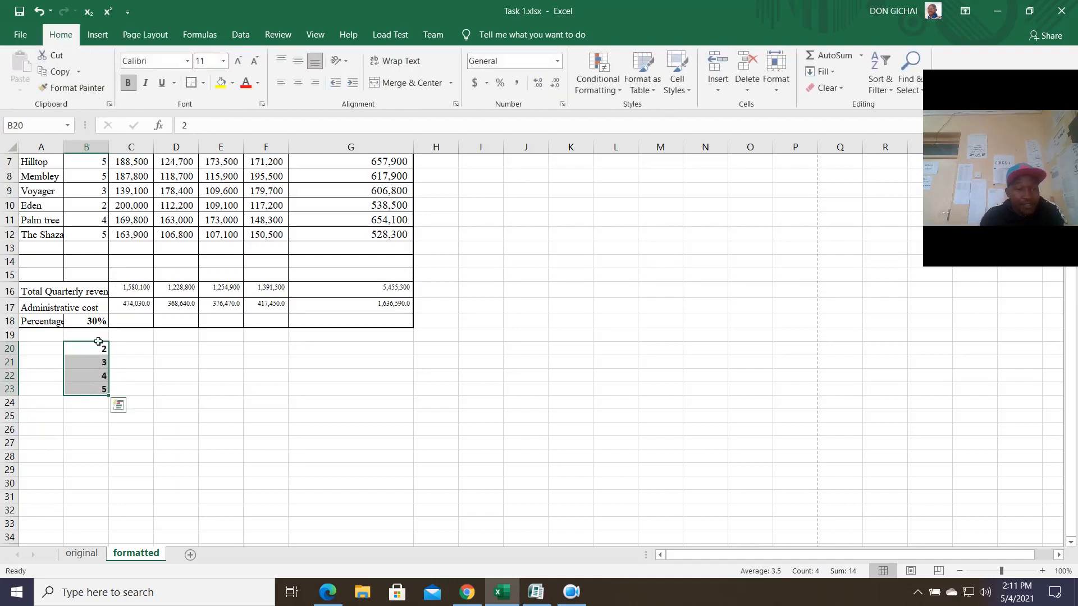
# Read question (g)(iii) on computing hotel and category revenues in the exam PDF in Edge, comparing it with the formatted worksheet in Excel.
pyautogui.click(328, 592)
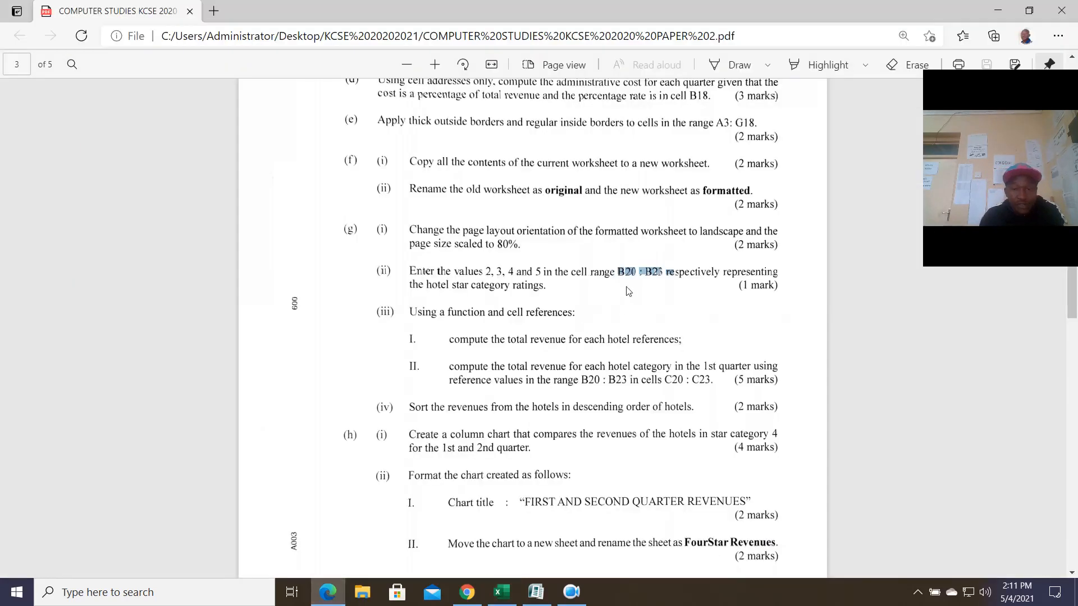
pyautogui.click(488, 275)
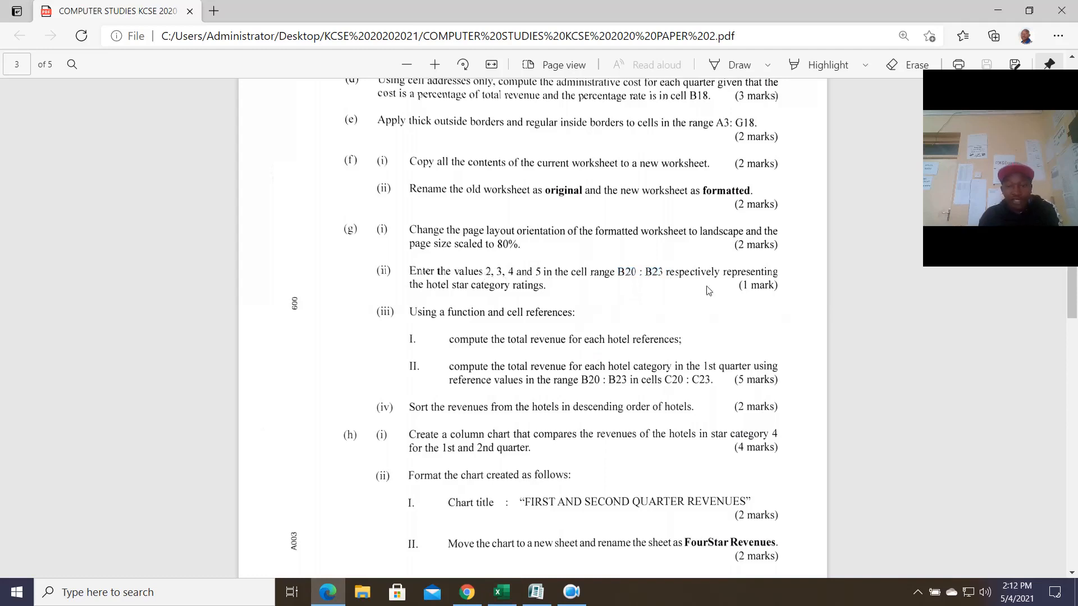
pyautogui.scroll(-3, 504, 305)
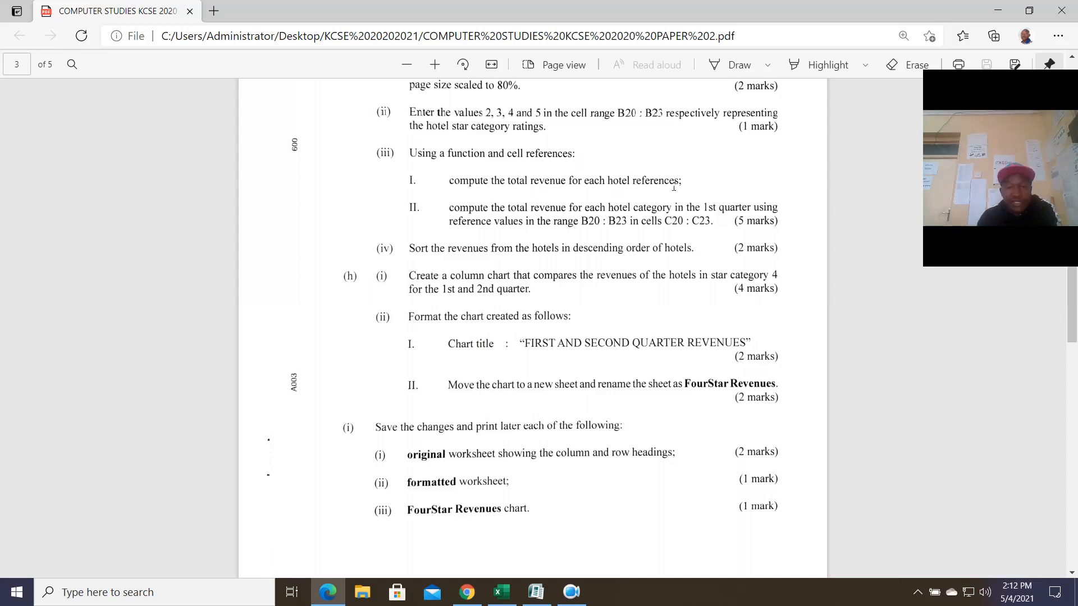
pyautogui.click(501, 592)
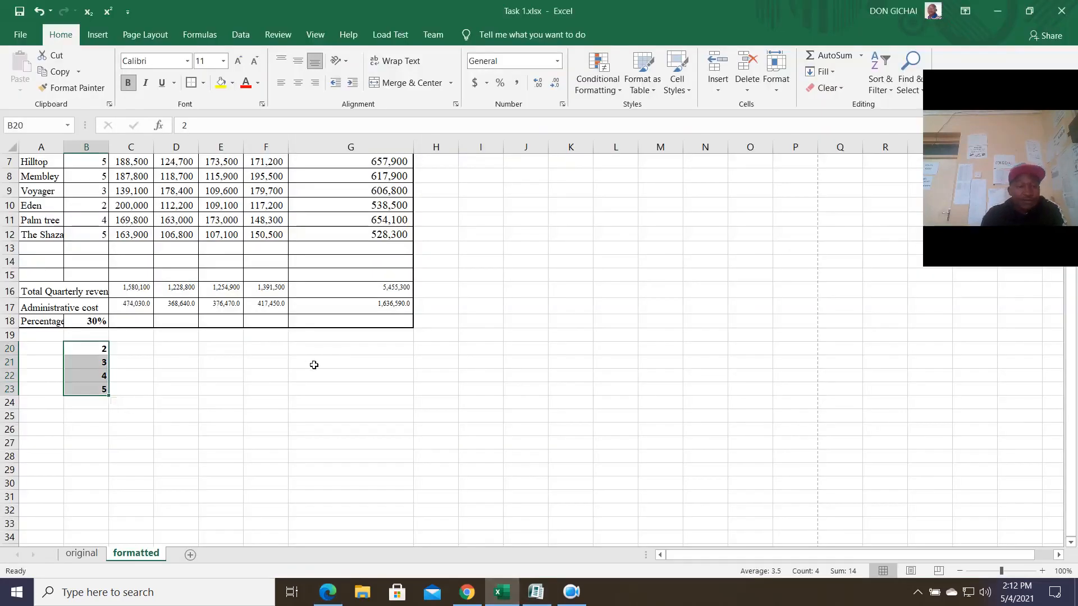
pyautogui.scroll(2, 314, 366)
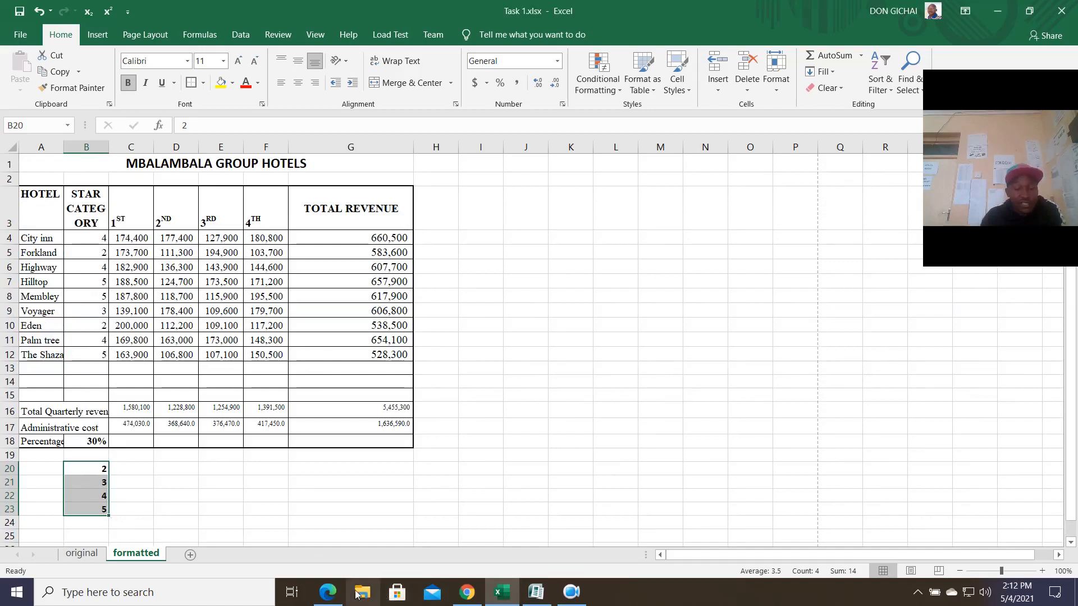
pyautogui.click(326, 590)
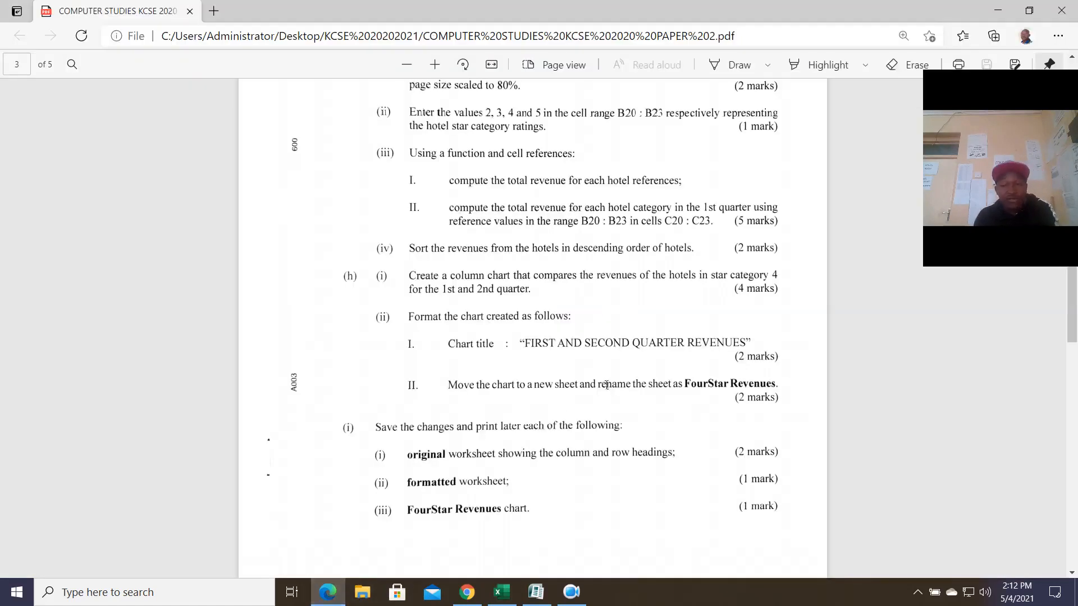
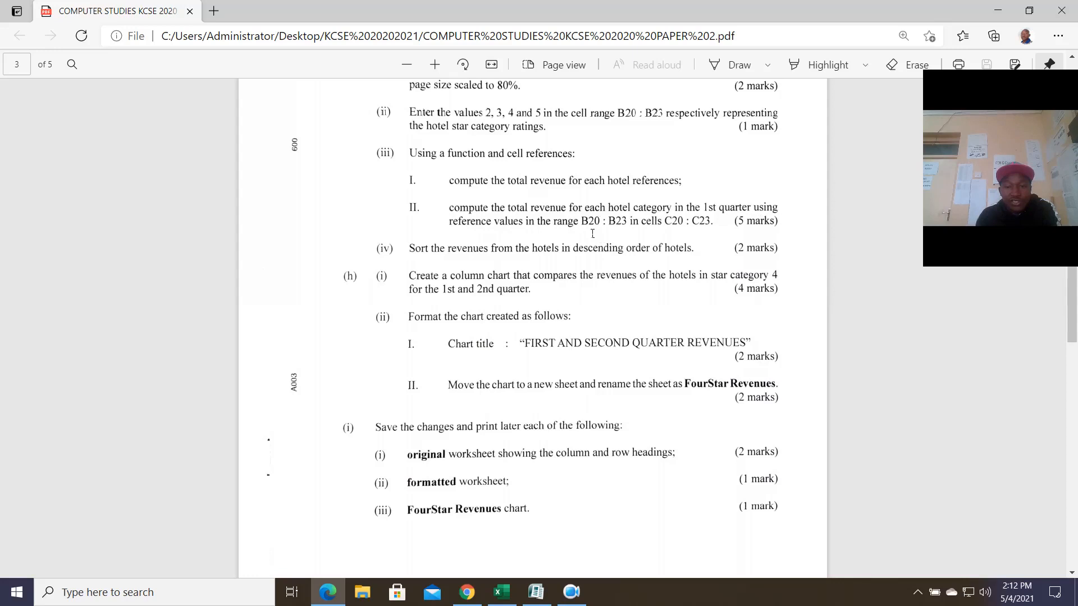
pyautogui.click(501, 592)
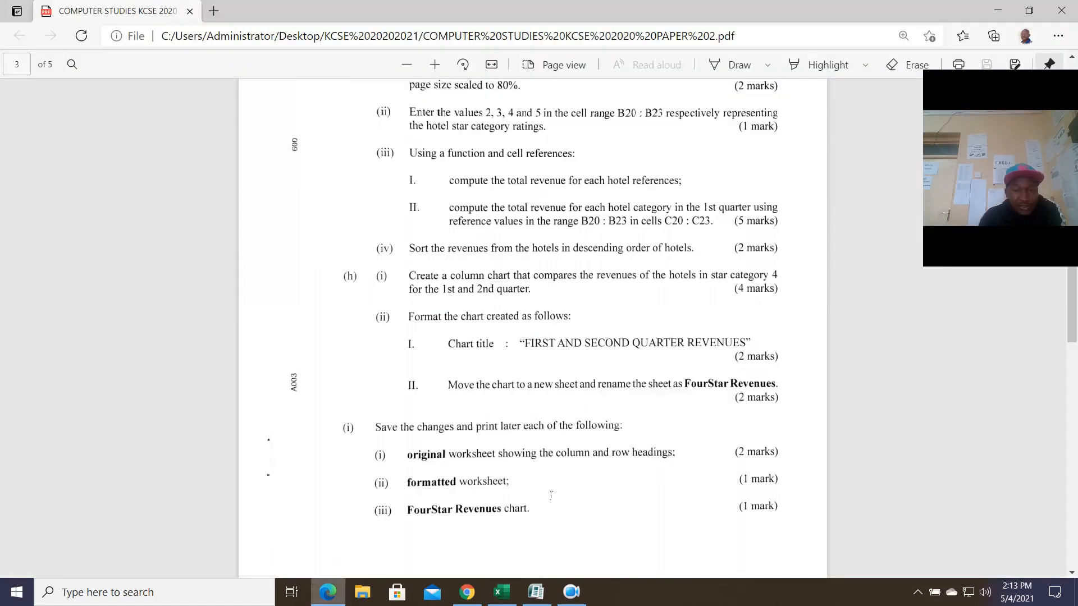
pyautogui.click(327, 591)
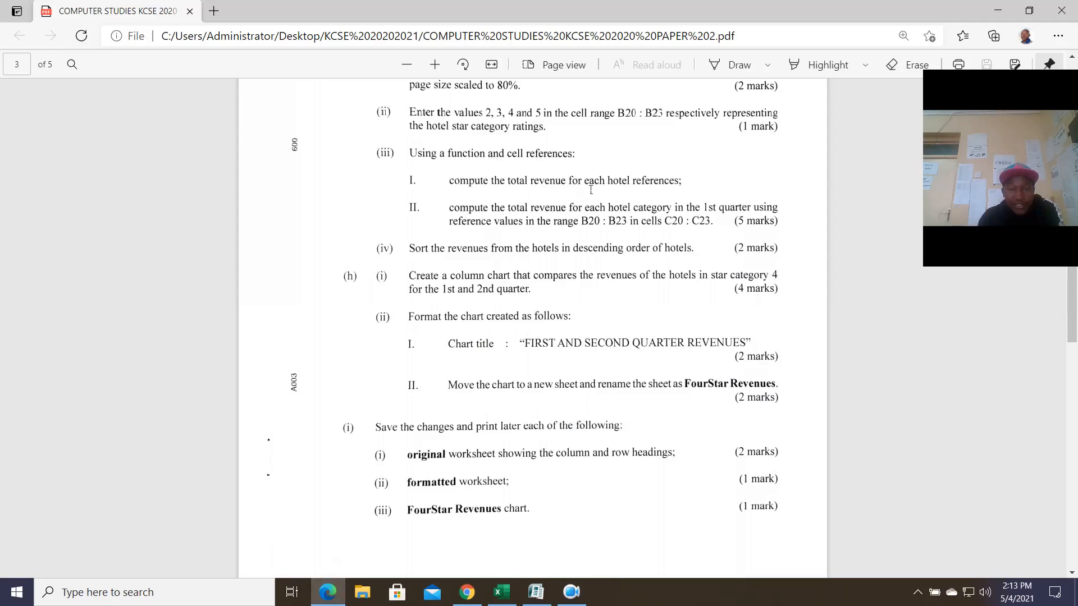
pyautogui.click(501, 591)
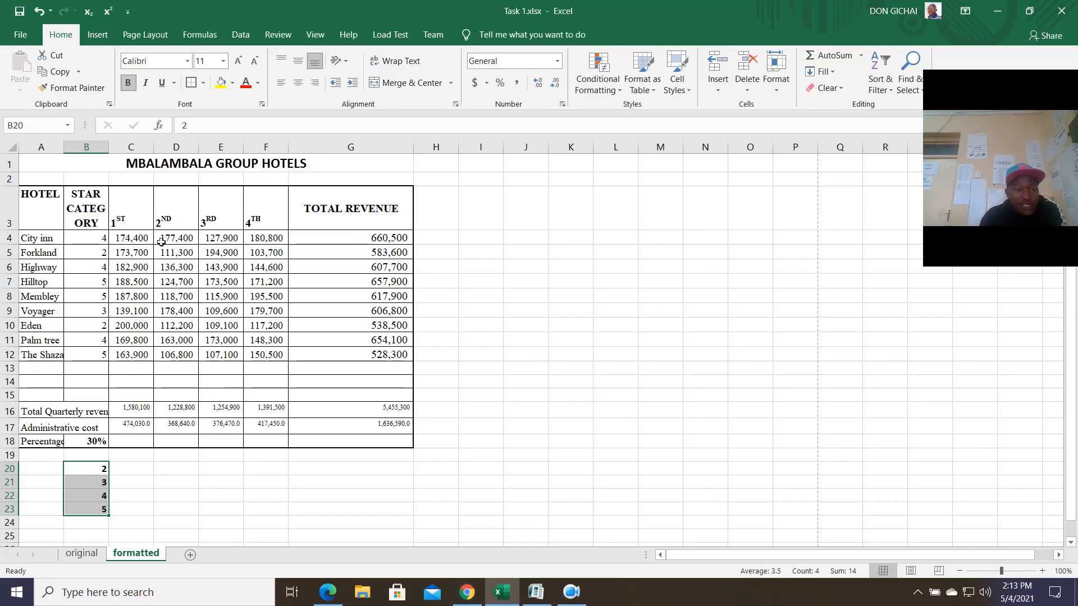
pyautogui.click(328, 592)
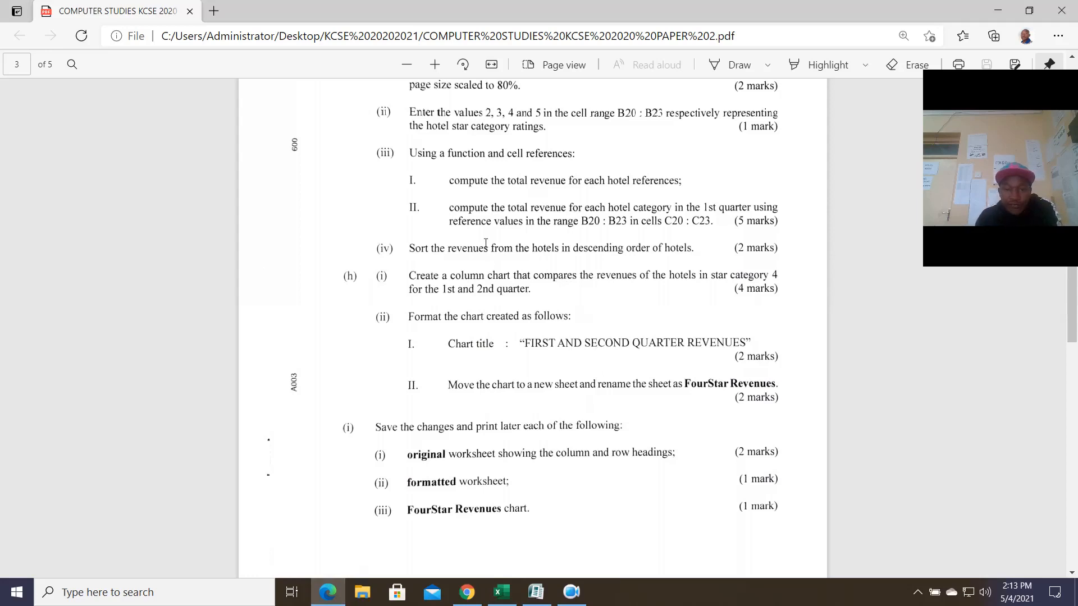
# Reread question (g)(iii) on computing revenue per hotel category in the exam PDF in Edge, and return to the formatted worksheet in Excel.
pyautogui.scroll(3, 566, 281)
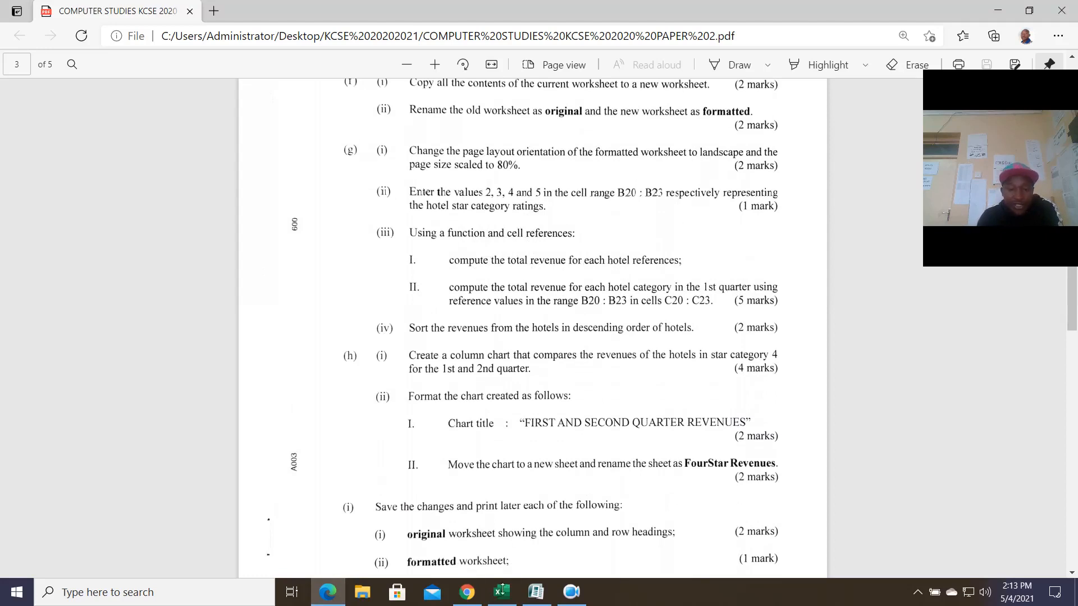
pyautogui.click(504, 585)
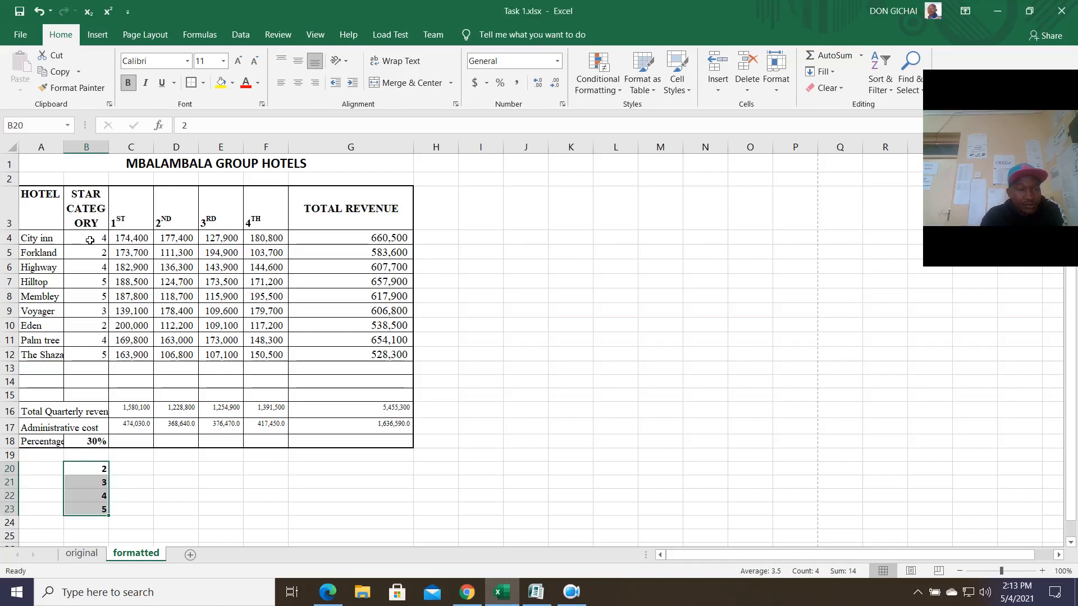
pyautogui.click(583, 596)
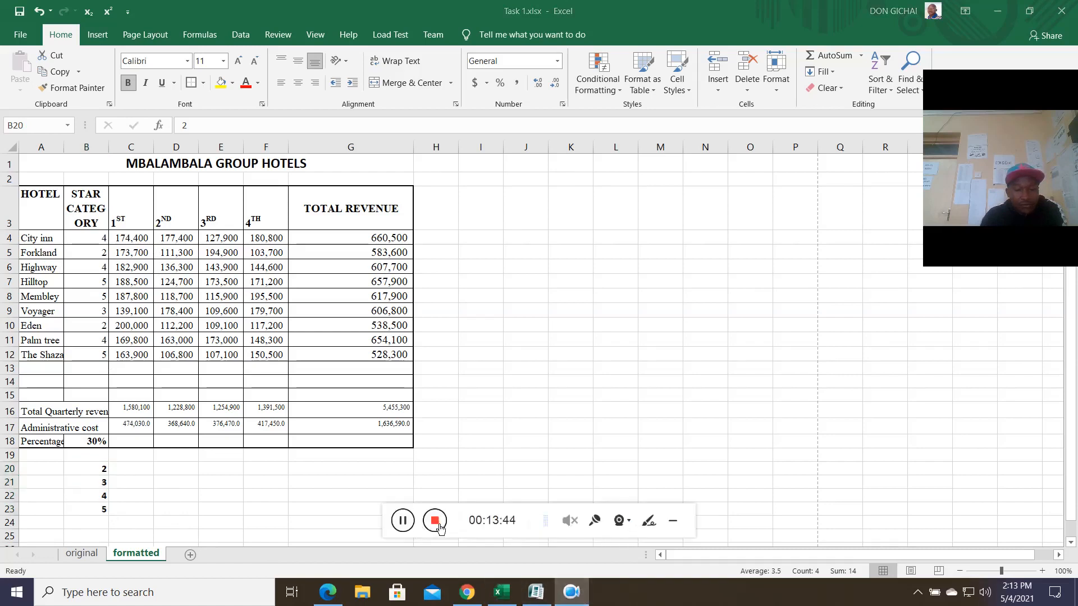
pyautogui.click(673, 521)
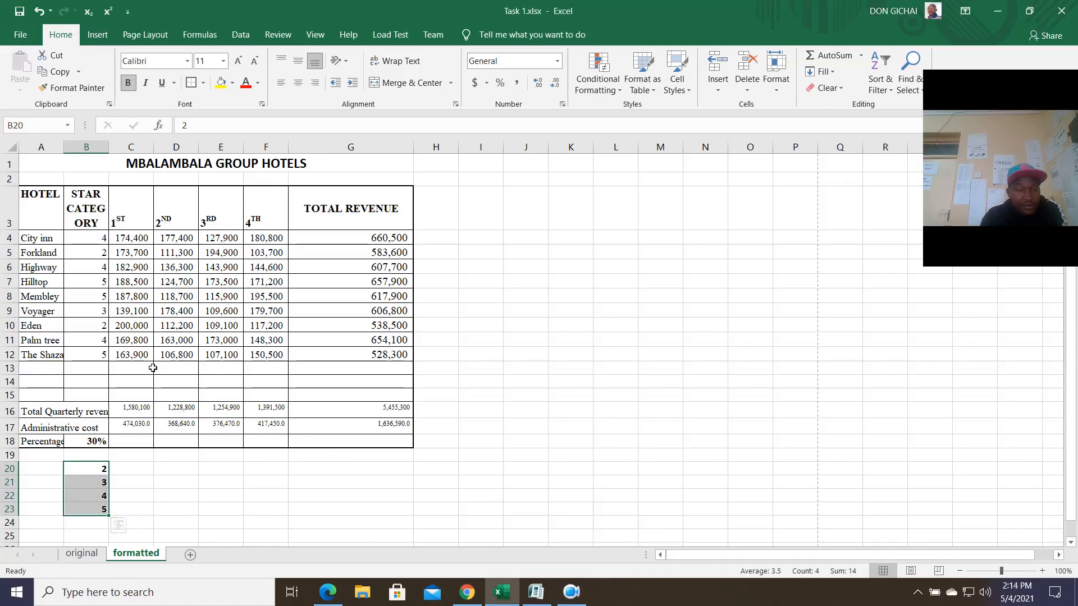
pyautogui.click(327, 592)
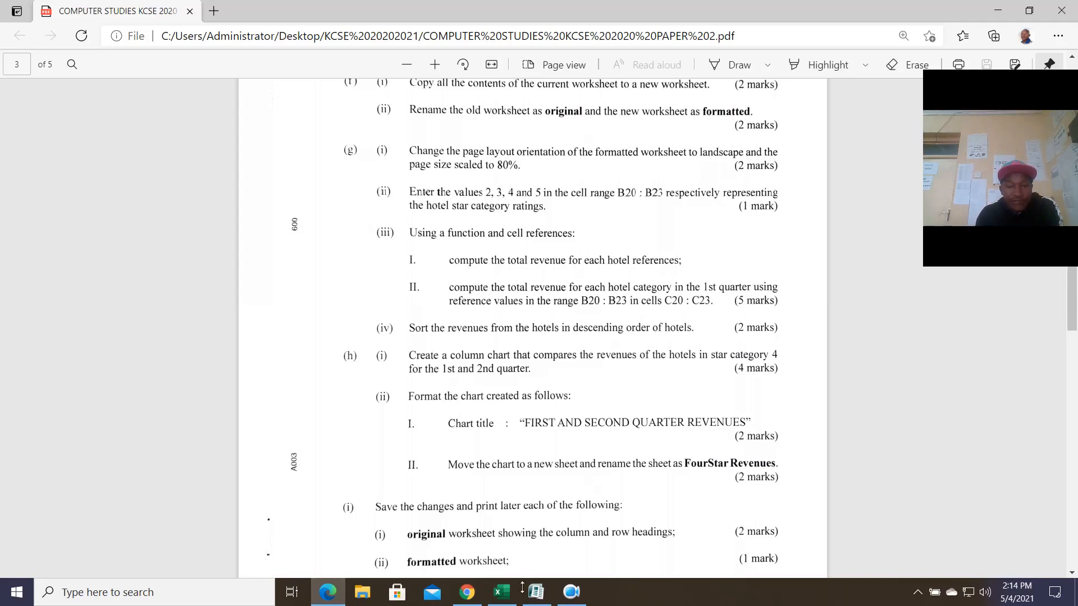
pyautogui.click(502, 591)
pyautogui.click(133, 474)
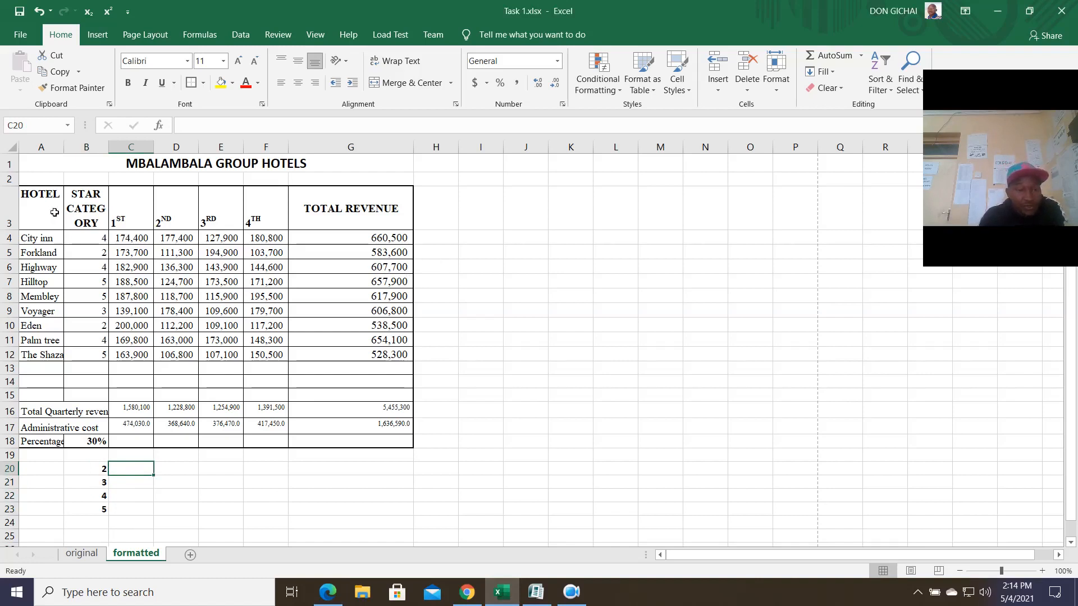
# Sort the hotel table in A3:G12 by STAR CATEGORY in ascending order.
pyautogui.moveTo(43, 212); pyautogui.dragTo(388, 361)
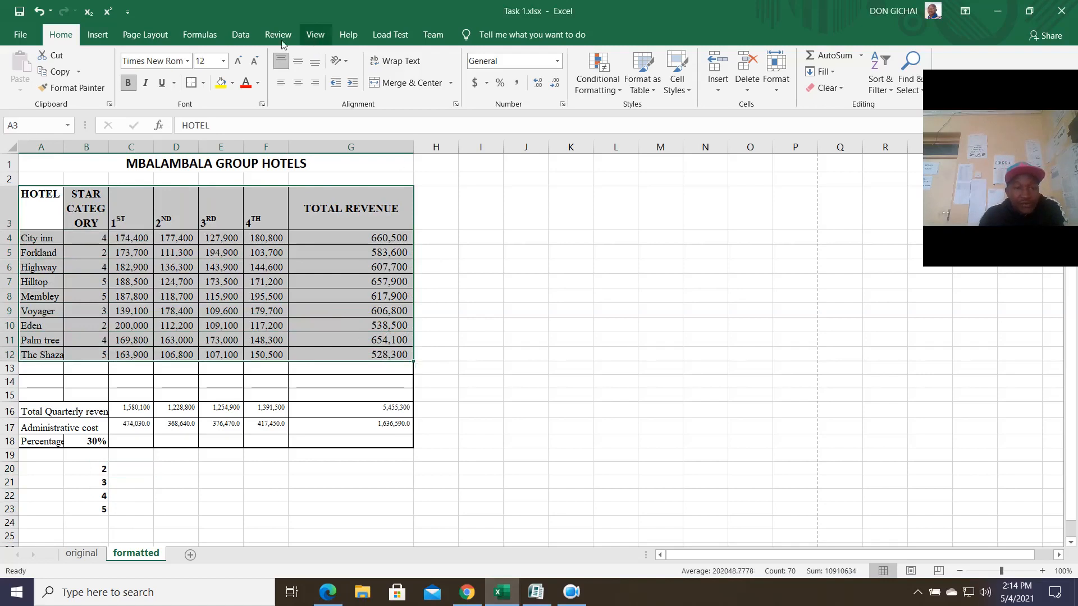
pyautogui.click(247, 36)
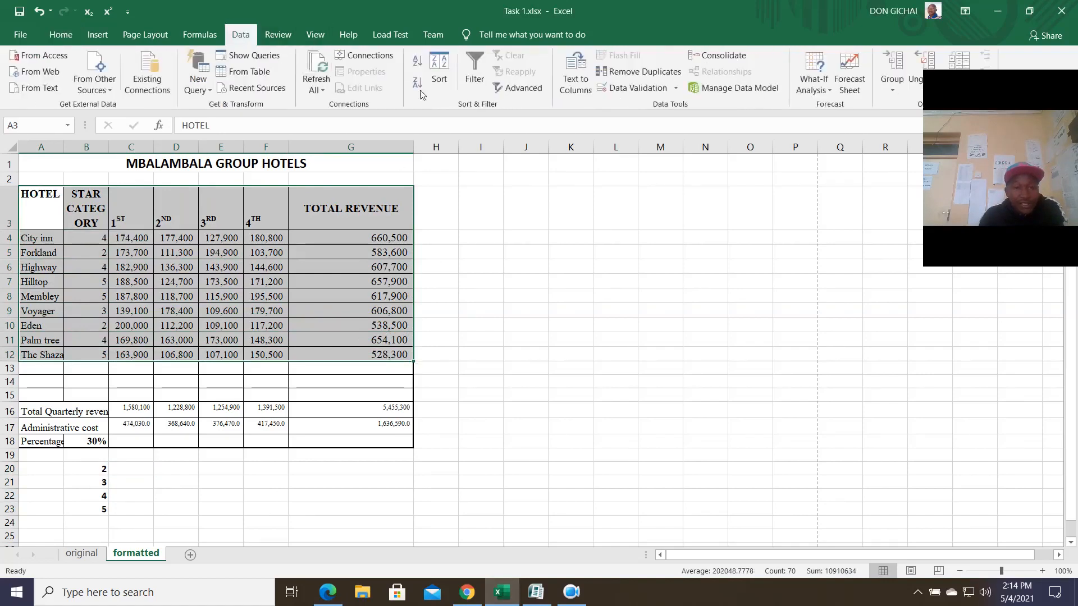
pyautogui.click(439, 79)
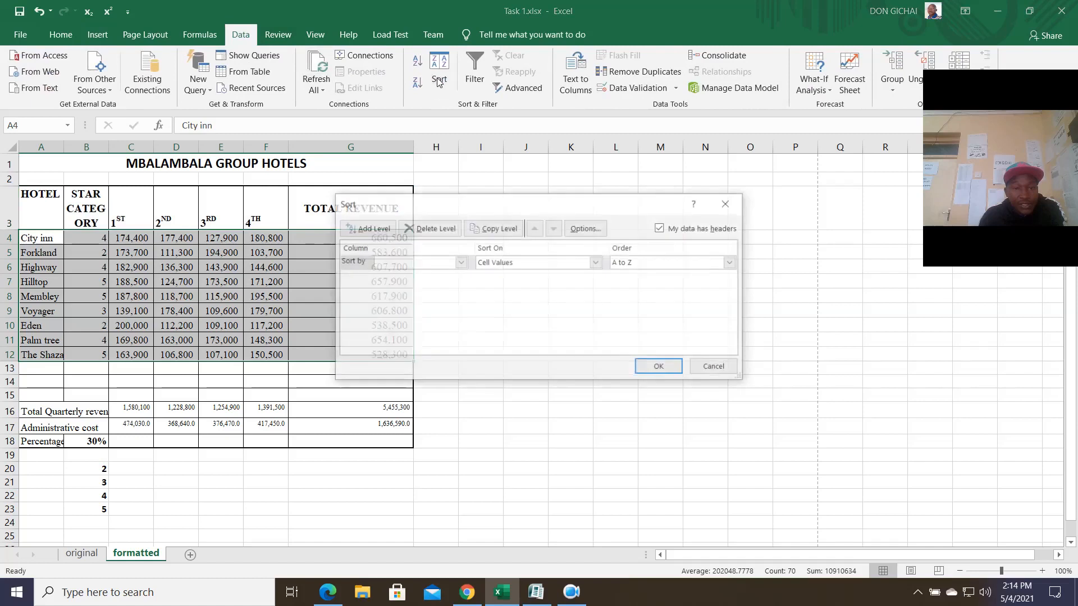
pyautogui.click(459, 263)
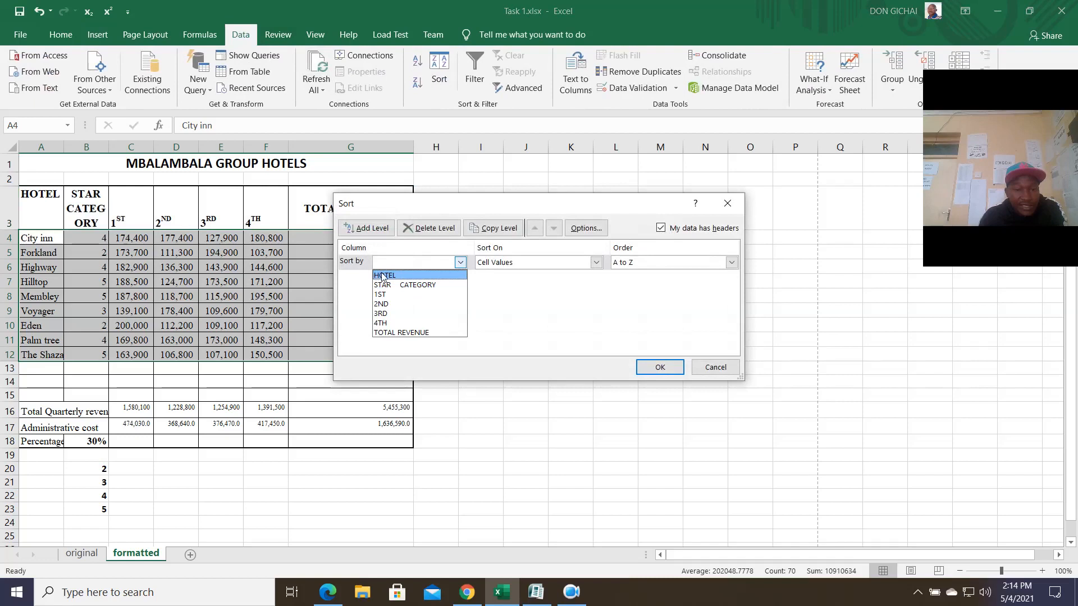
pyautogui.click(431, 286)
pyautogui.click(654, 368)
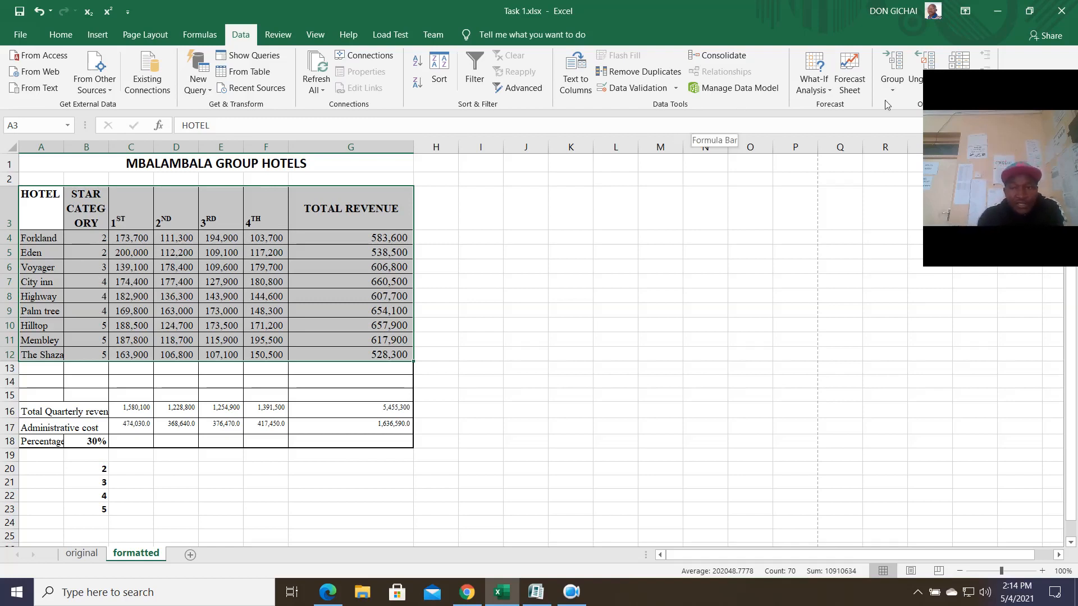
# Subtotal the hotel table at each change in STAR CATEGORY, using the Sum function on TOTAL REVENUE.
pyautogui.moveTo(955, 92); pyautogui.dragTo(954, 159)
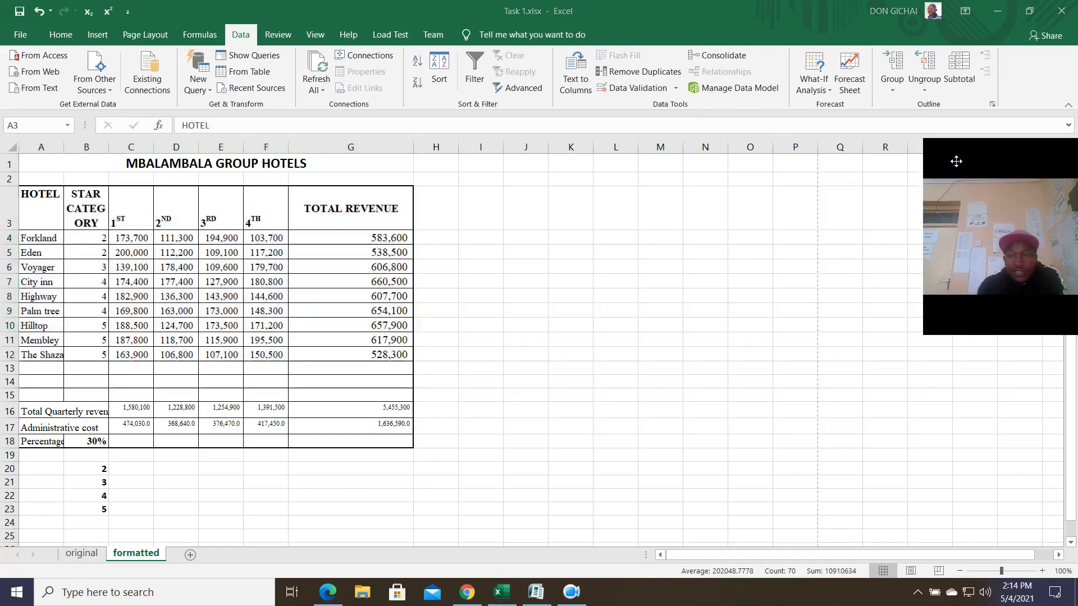
pyautogui.click(958, 78)
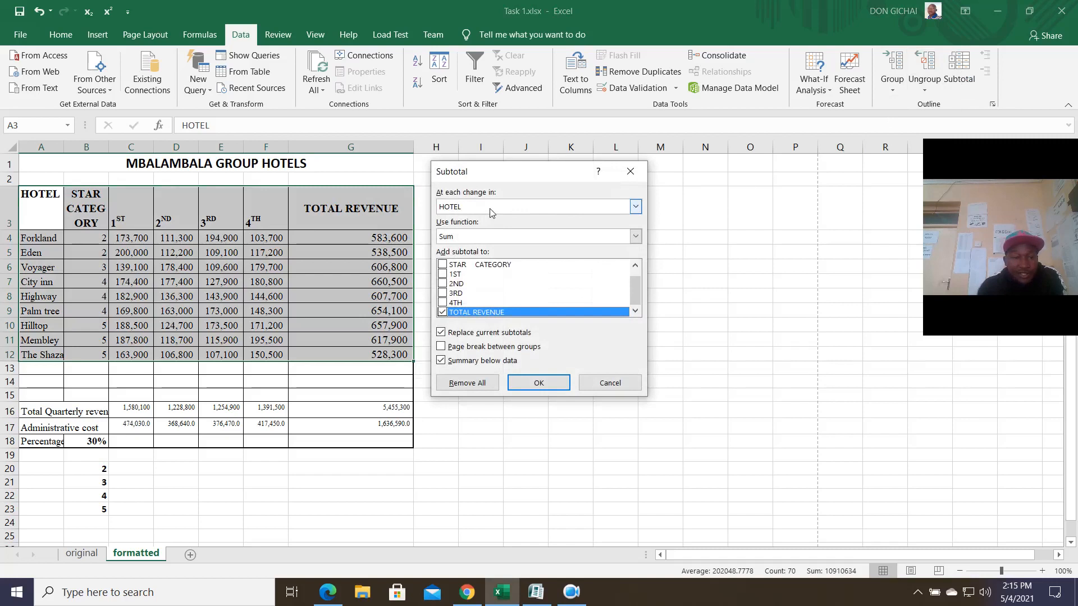
pyautogui.click(635, 208)
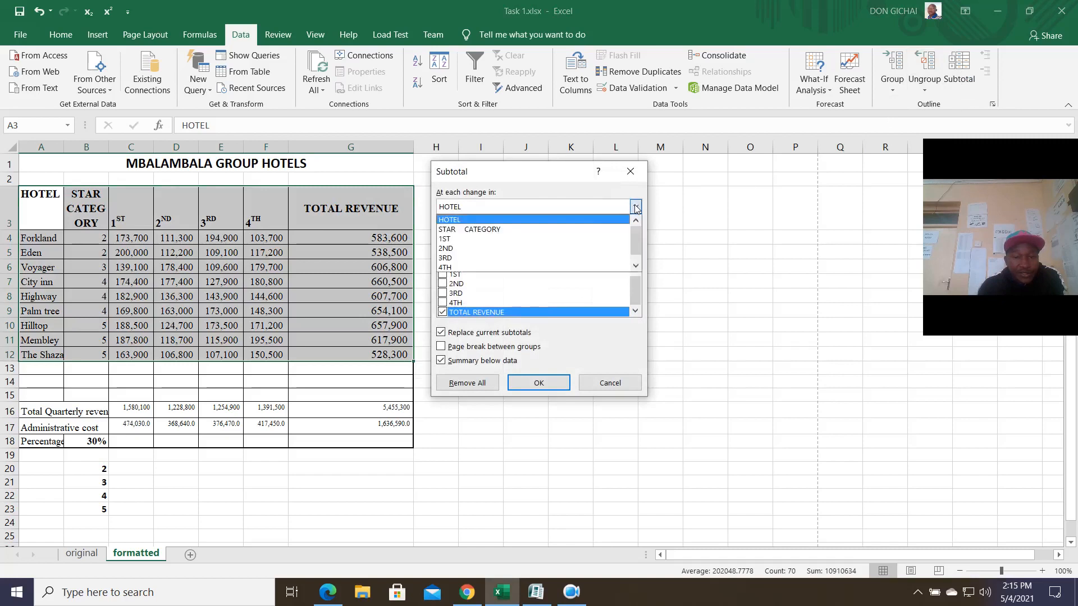
pyautogui.click(538, 234)
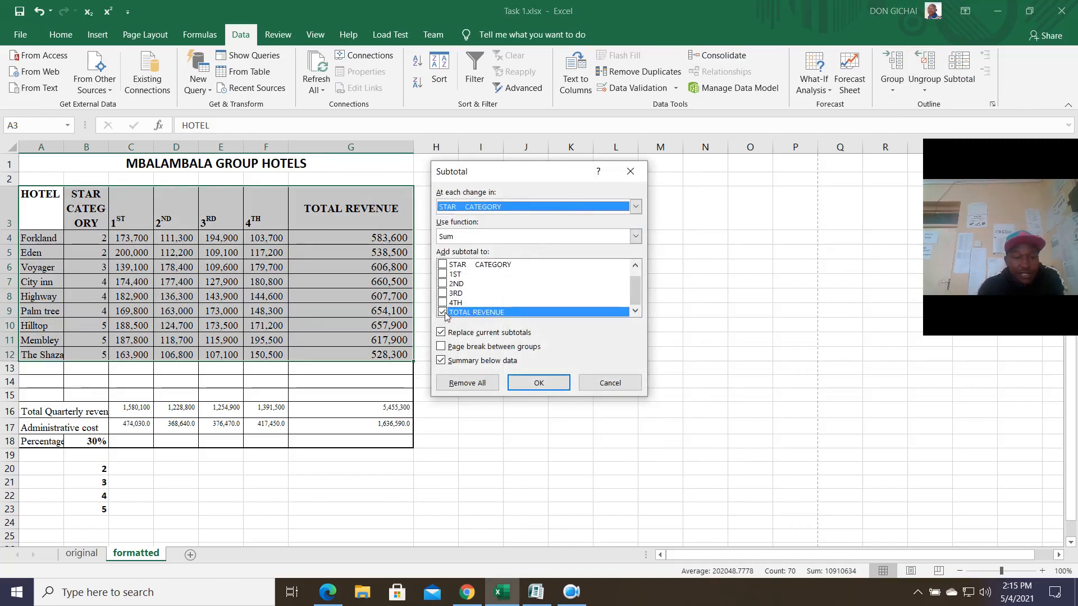
pyautogui.click(537, 384)
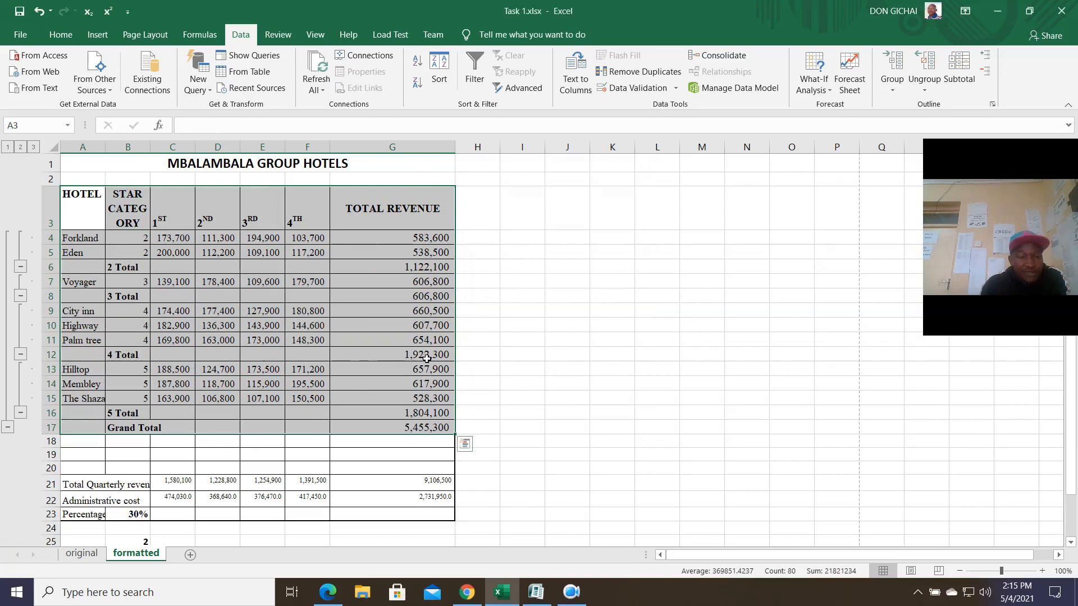
# Link C25 and C26, beside star ratings 2 and 3, to the category subtotals in G6 and G8.
pyautogui.scroll(-1, 241, 427)
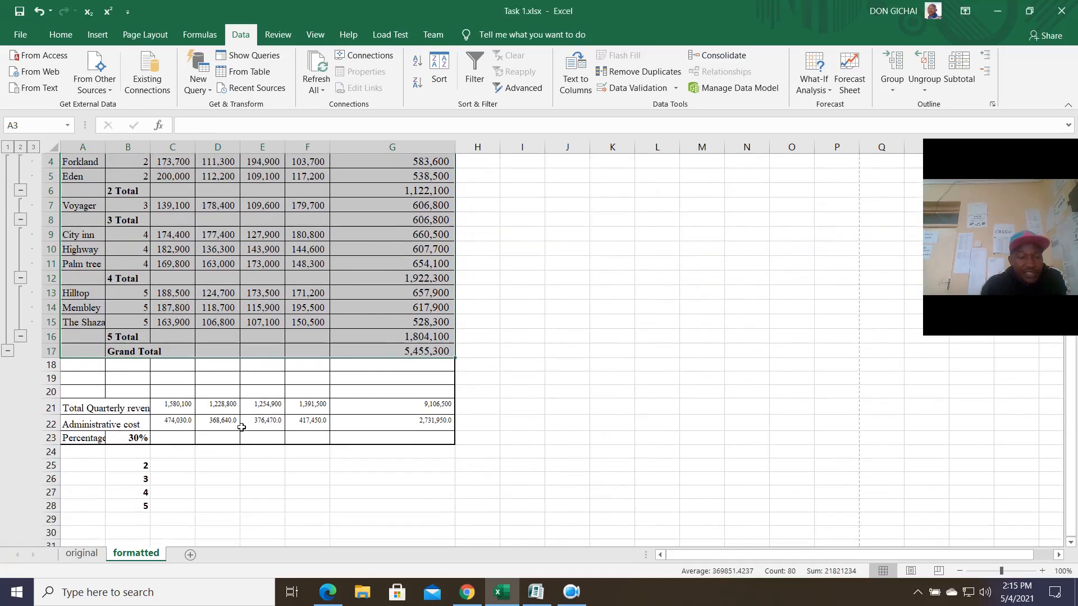
pyautogui.click(173, 472)
pyautogui.scroll(1, 177, 471)
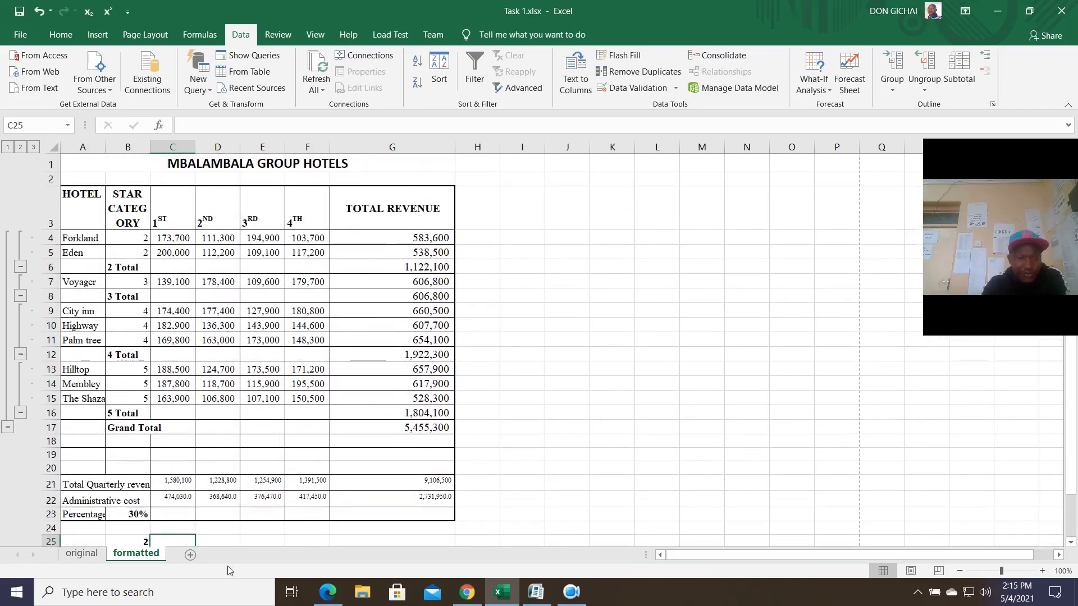
pyautogui.write('=')
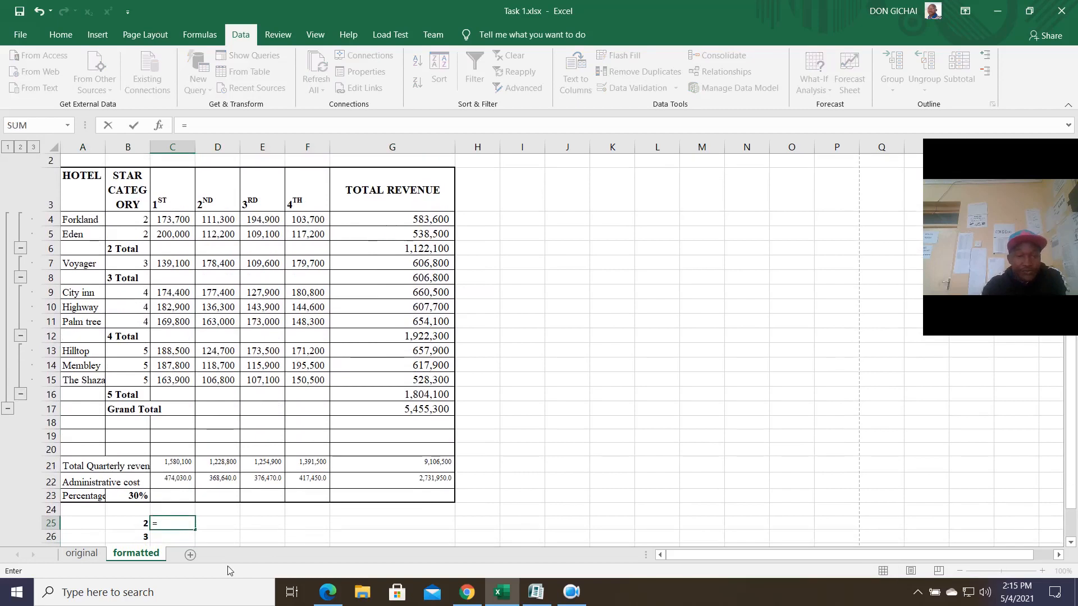
pyautogui.click(422, 252)
pyautogui.press('Return')
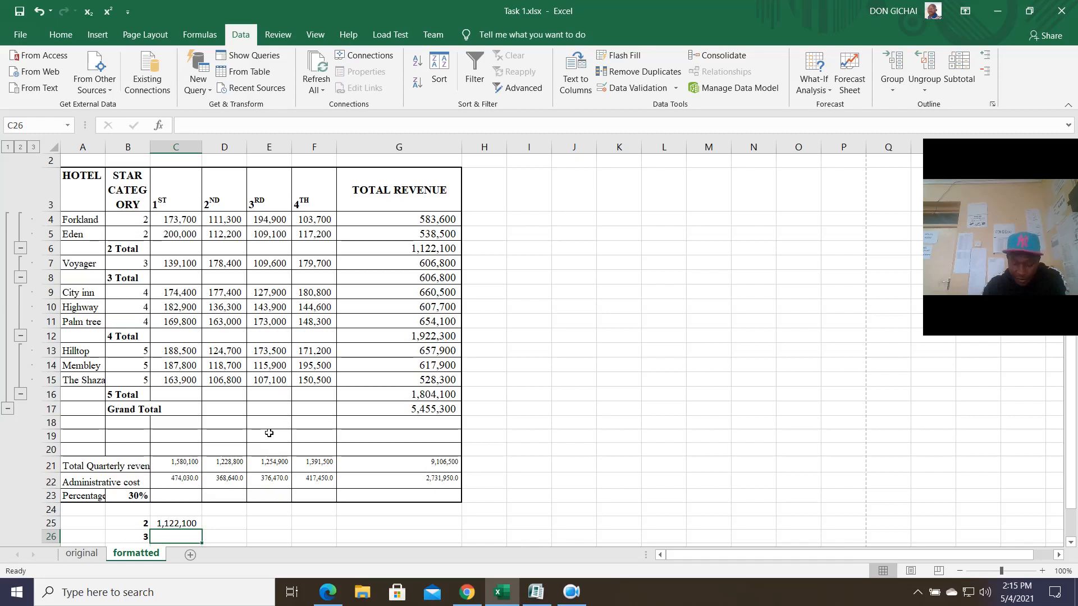
pyautogui.write('=')
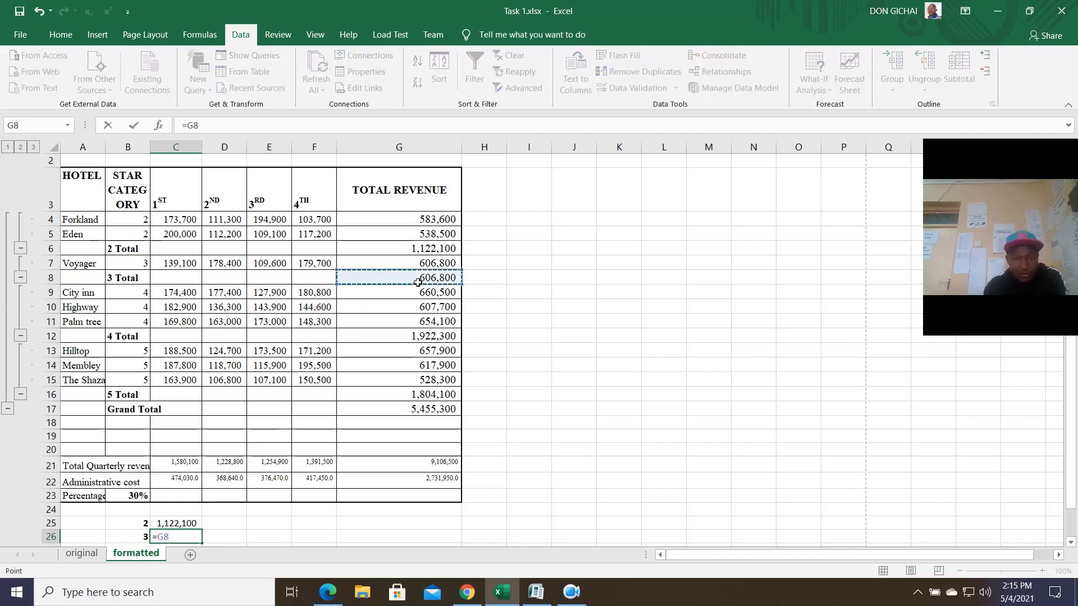
pyautogui.press('Return')
# Link C27 and C28, beside star ratings 4 and 5, to the category subtotals in G12 and G16.
pyautogui.scroll(-2, 254, 361)
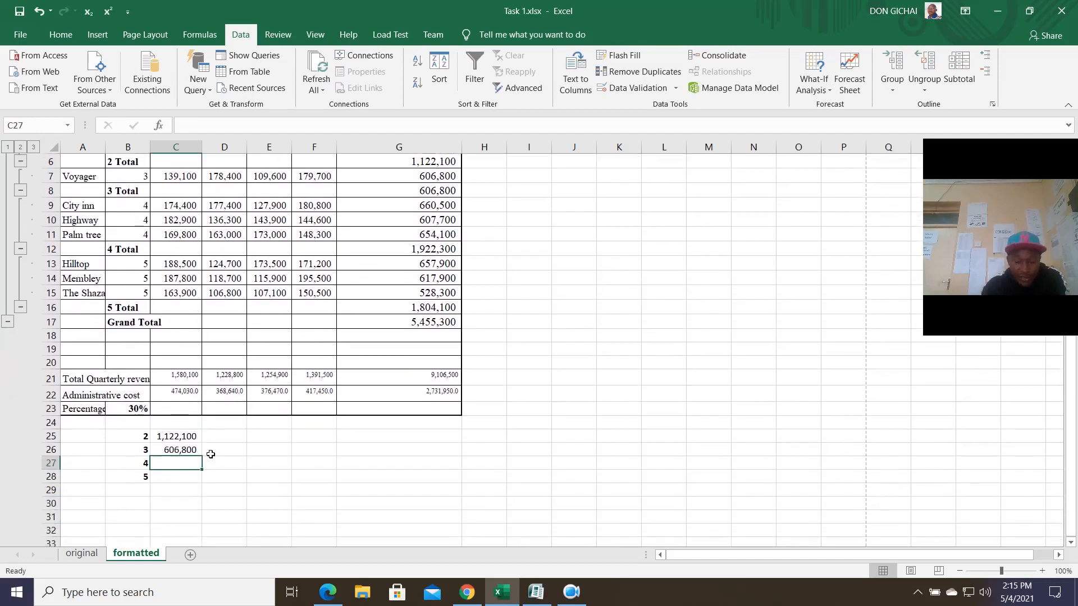
pyautogui.write('=')
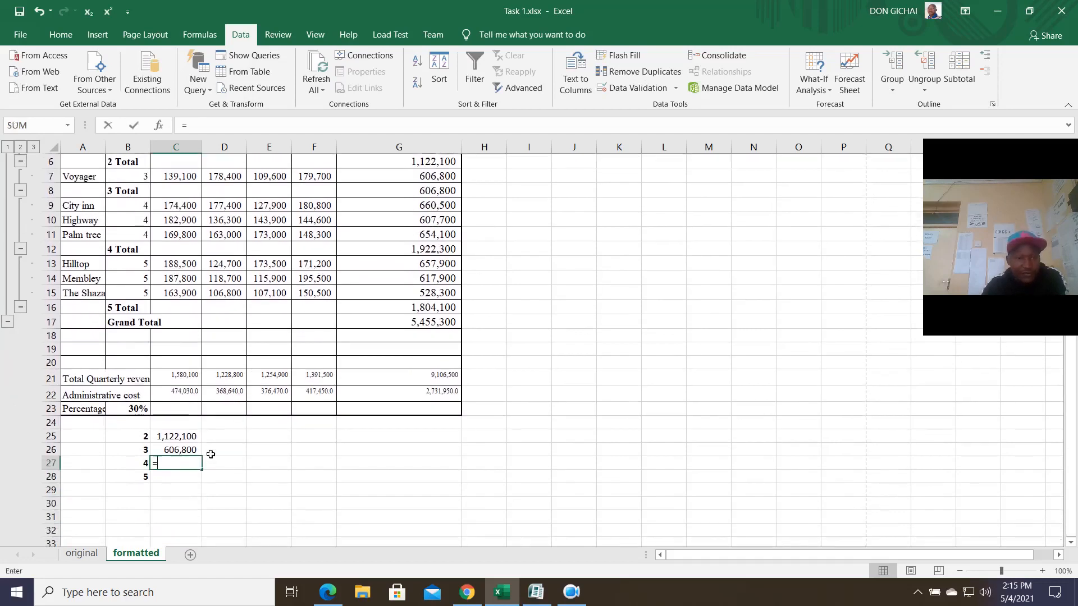
pyautogui.click(413, 250)
pyautogui.press('Return')
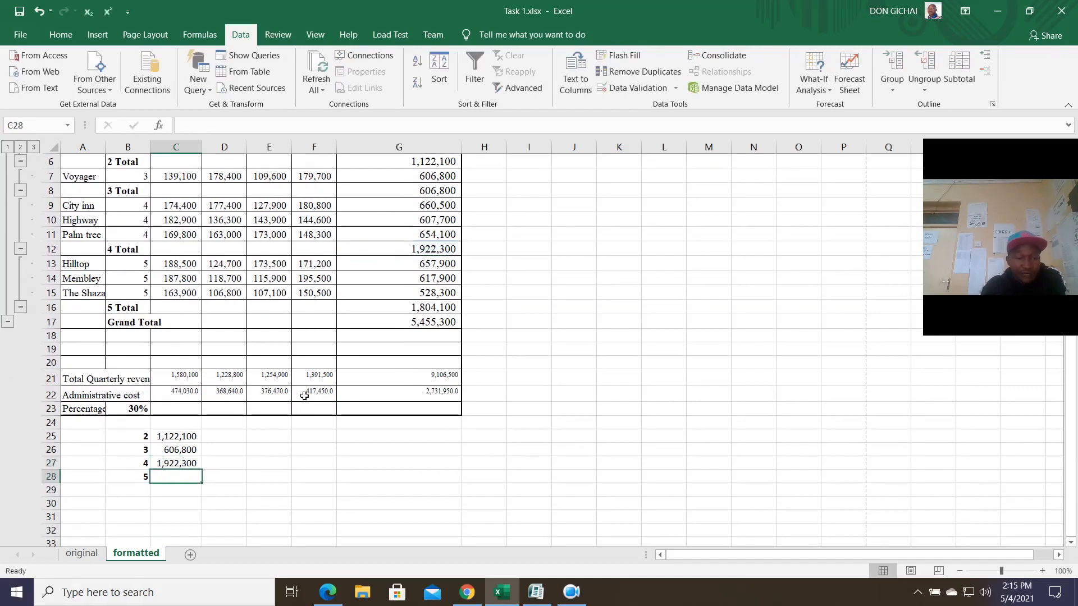
pyautogui.write('=')
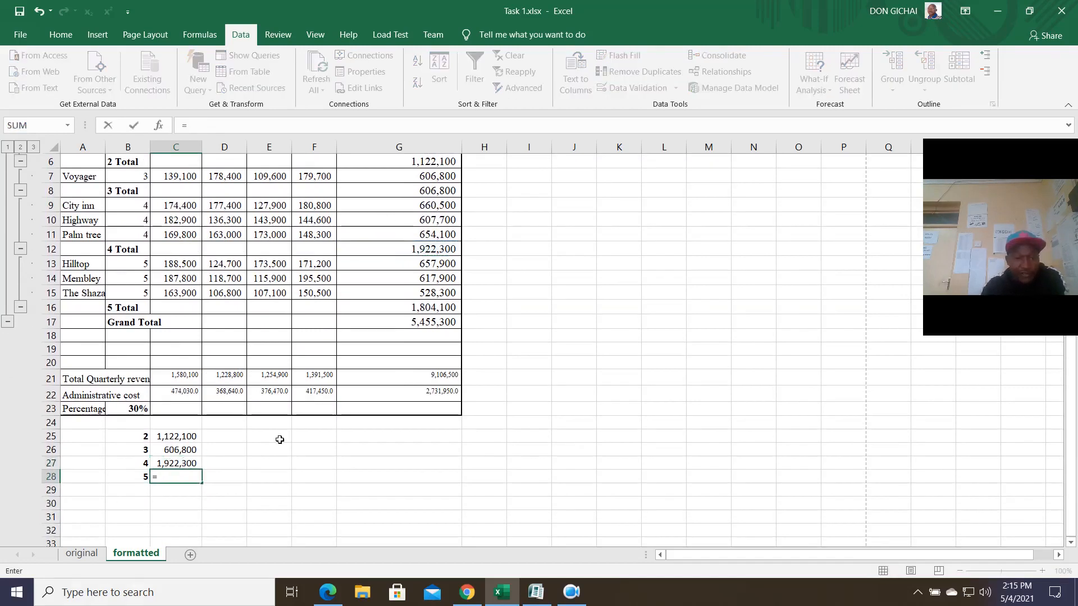
pyautogui.click(418, 313)
pyautogui.press('Return')
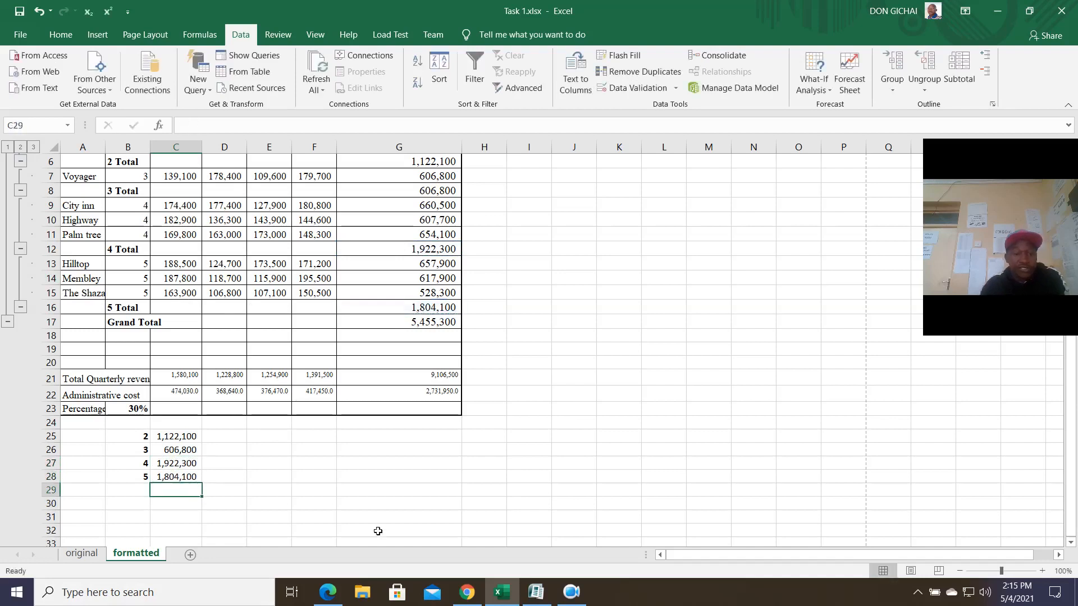
# Check the category revenues against question (g)(iii) in the exam PDF in Edge, and return to the Excel workbook.
pyautogui.scroll(2, 379, 524)
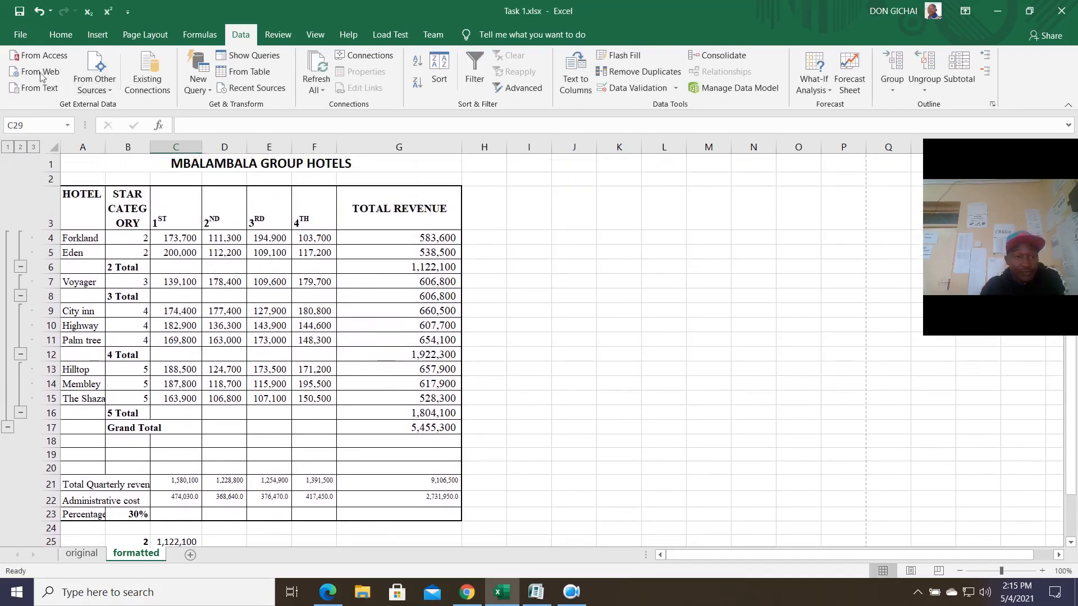
pyautogui.moveTo(328, 592)
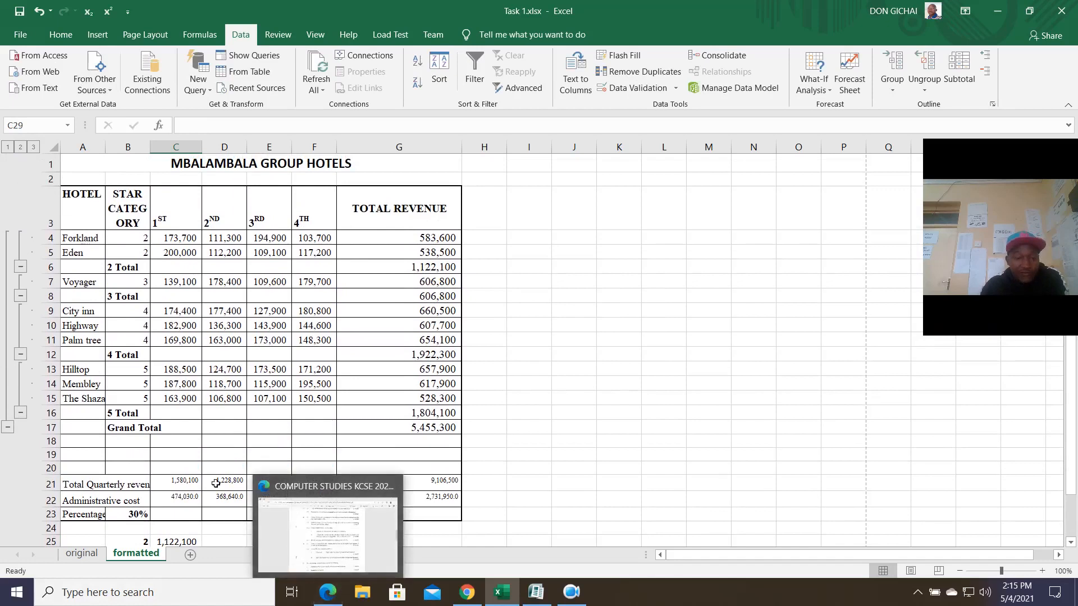
pyautogui.scroll(-2, 197, 427)
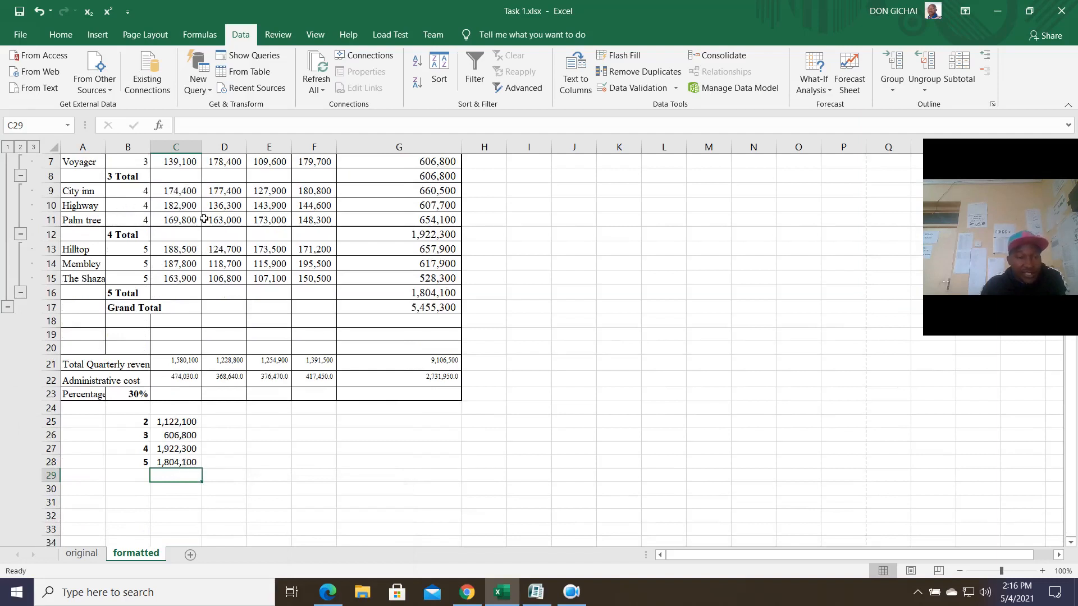
pyautogui.click(328, 591)
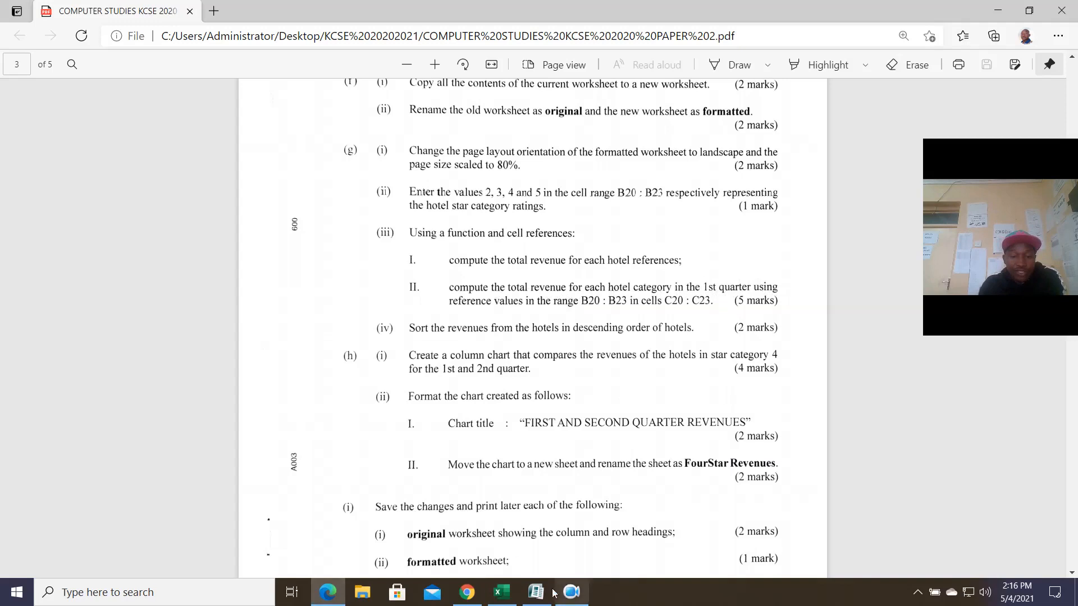
pyautogui.click(503, 592)
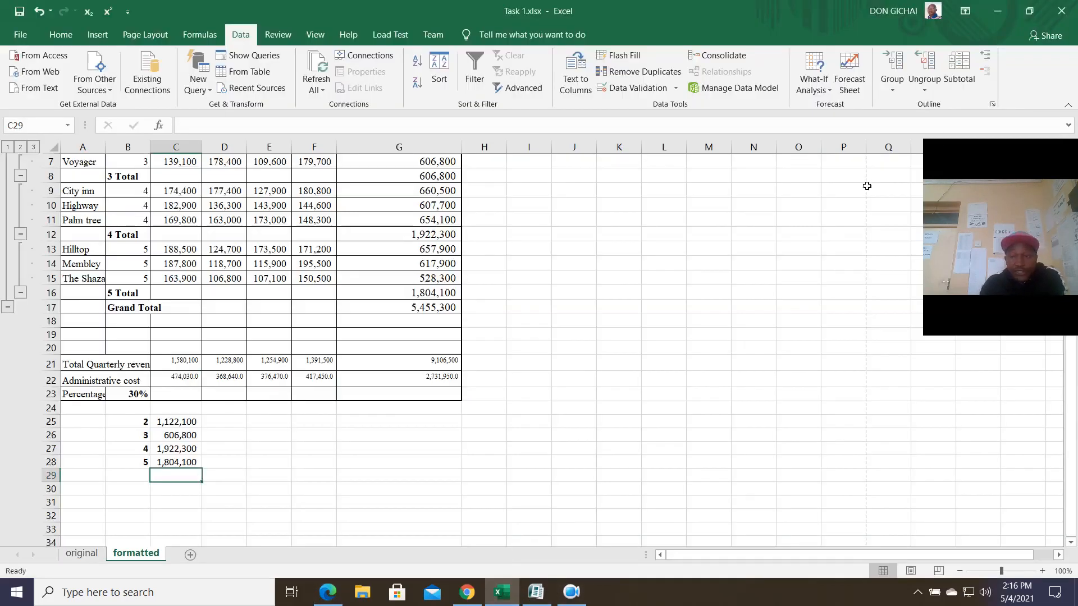
# Remove all subtotals from the hotel table in A3:G17.
pyautogui.click(960, 84)
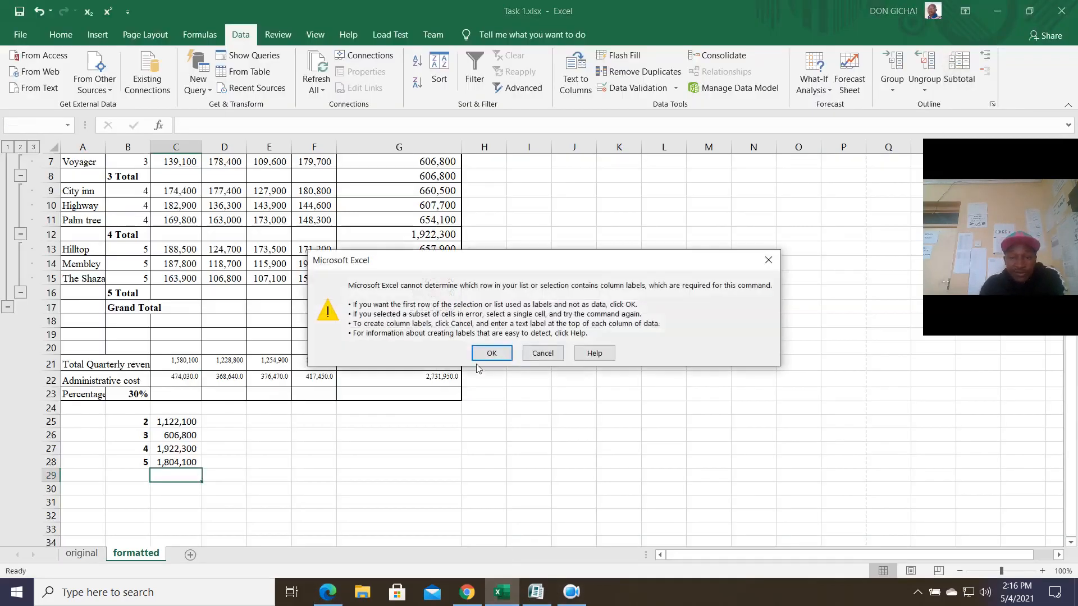
pyautogui.click(768, 260)
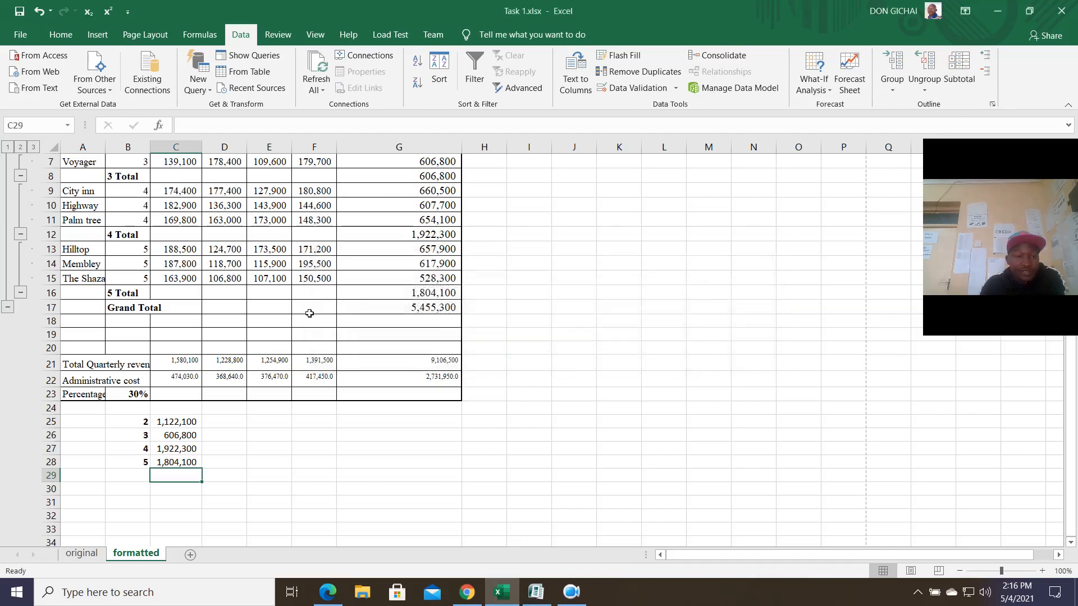
pyautogui.scroll(2, 308, 312)
pyautogui.moveTo(94, 212); pyautogui.dragTo(472, 443)
pyautogui.click(959, 77)
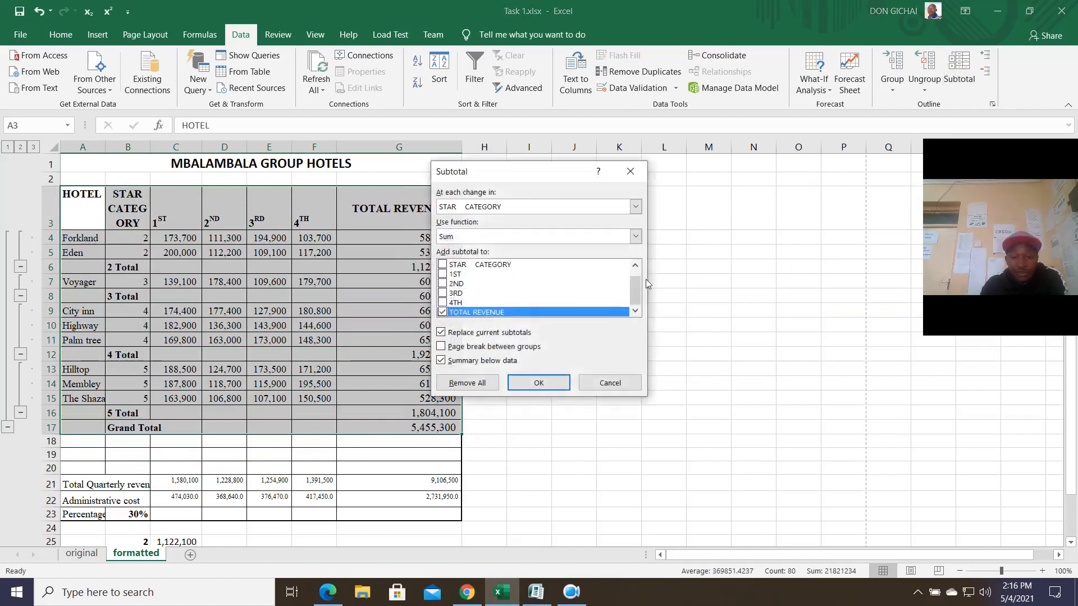
pyautogui.click(482, 379)
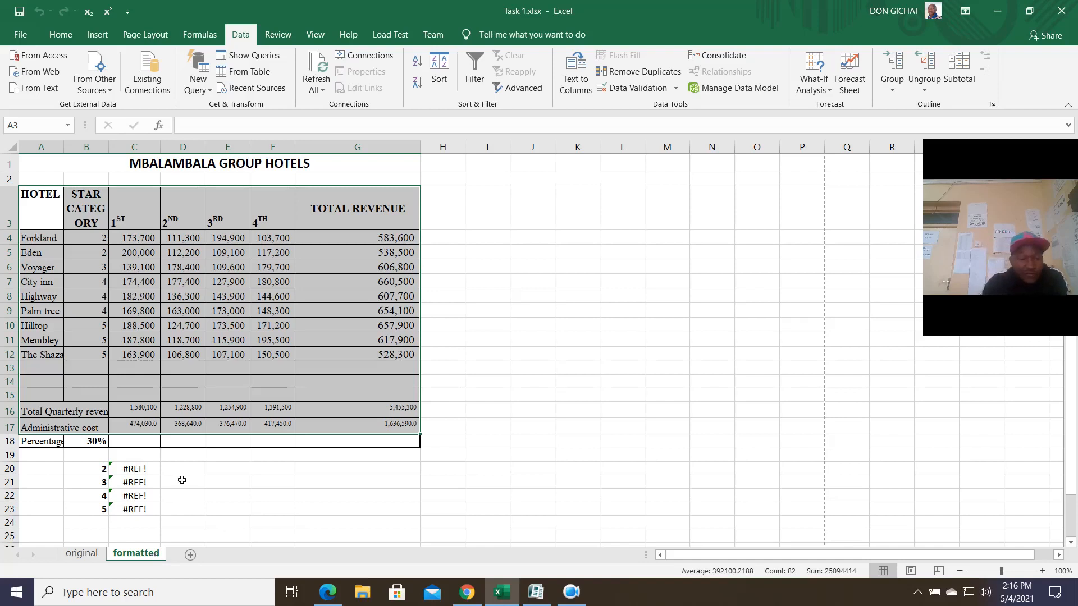
# Check question (g)(iii) in the exam PDF, and sum only the 1ST quarter at each change in STAR CATEGORY as subtotals.
pyautogui.click(327, 592)
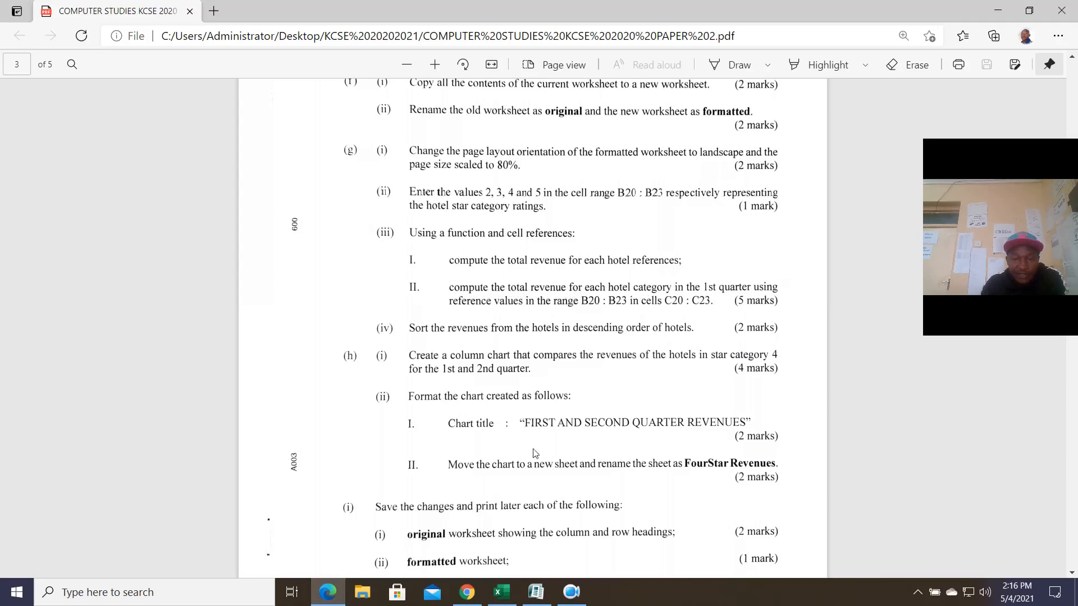
pyautogui.click(501, 592)
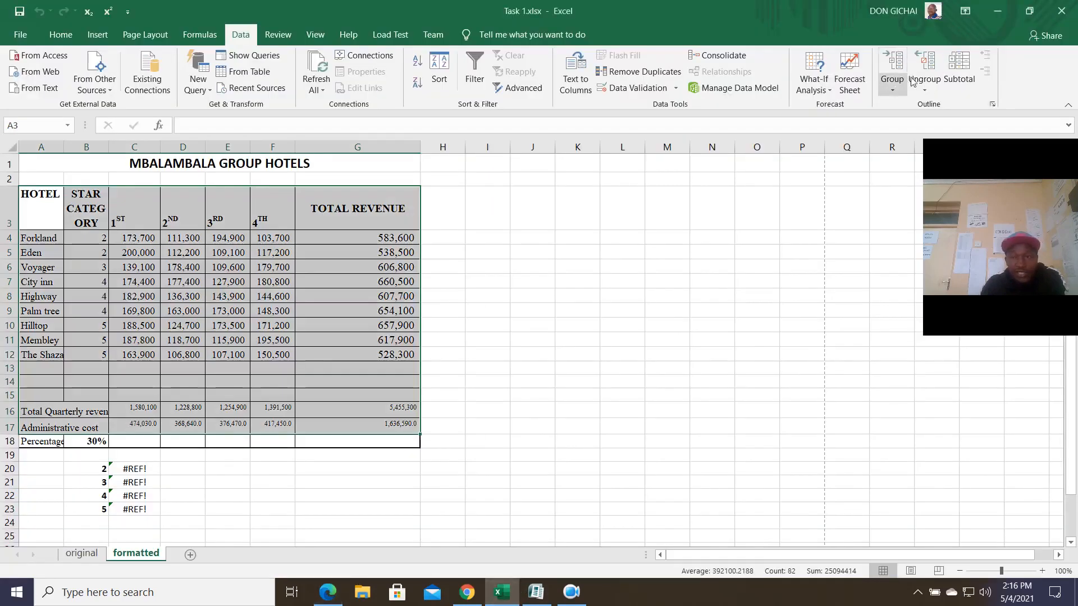
pyautogui.click(958, 79)
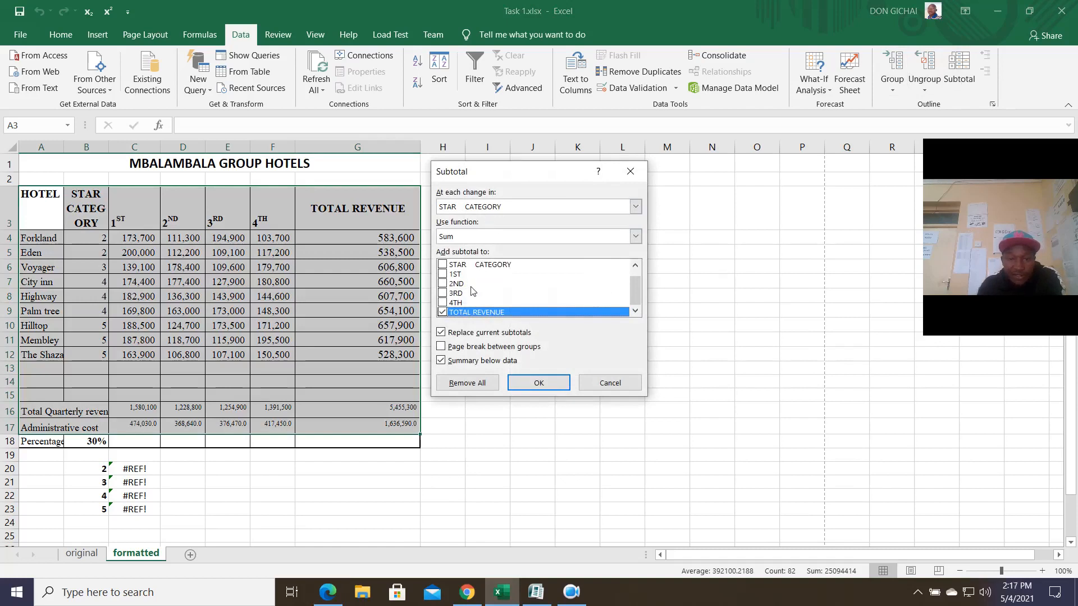
pyautogui.click(443, 312)
pyautogui.click(449, 274)
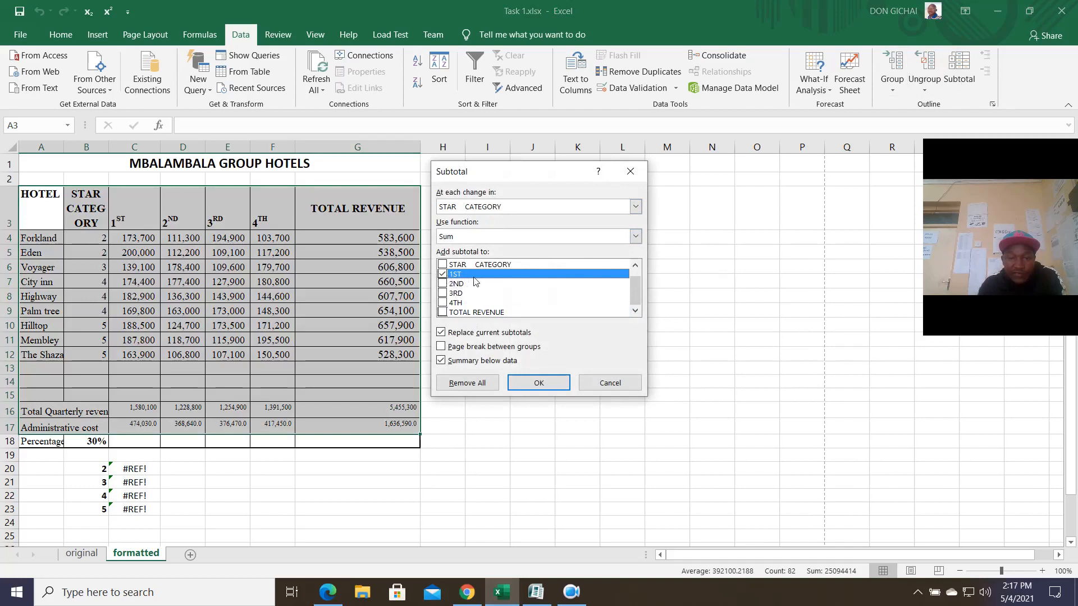
pyautogui.click(549, 381)
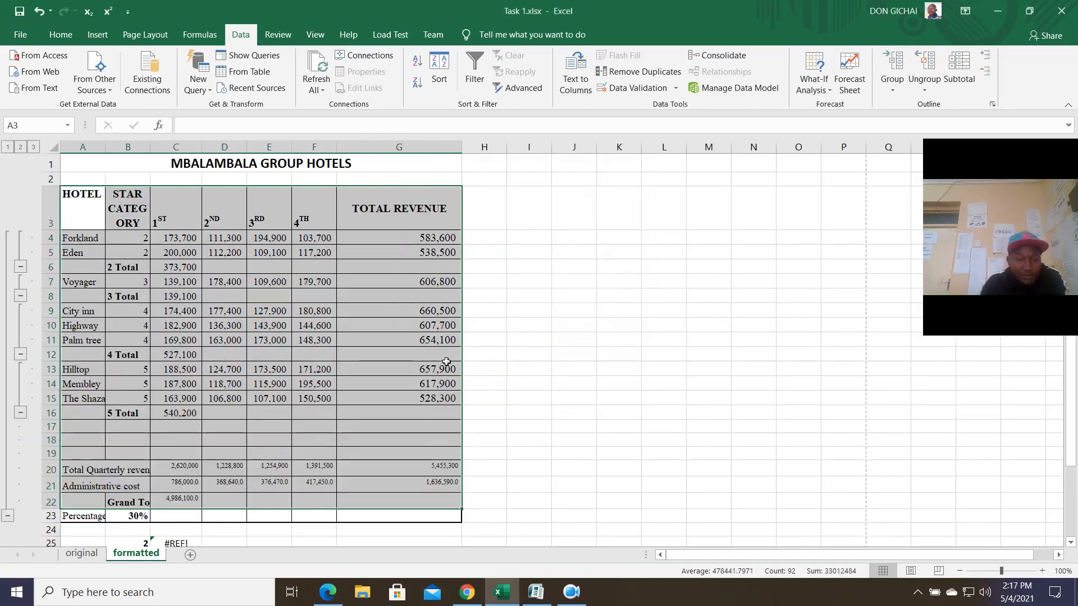
pyautogui.scroll(-2, 447, 362)
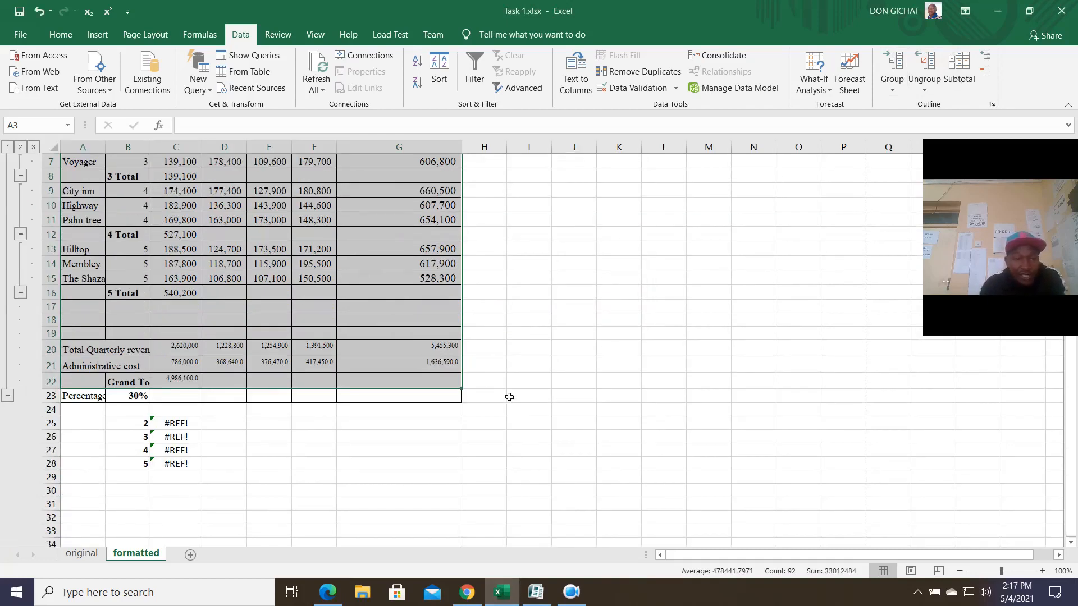
pyautogui.scroll(1, 509, 397)
pyautogui.scroll(1, 510, 397)
pyautogui.scroll(-2, 499, 397)
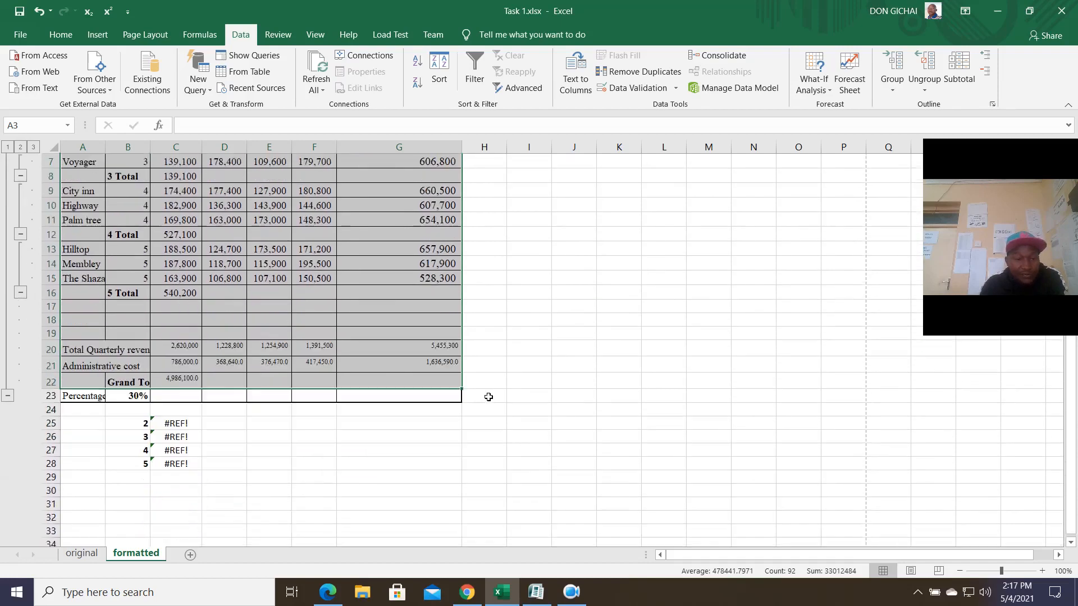
# Enter 37700 in D25 and 139100 in D26, in the rows of star ratings 2 and 3.
pyautogui.click(191, 427)
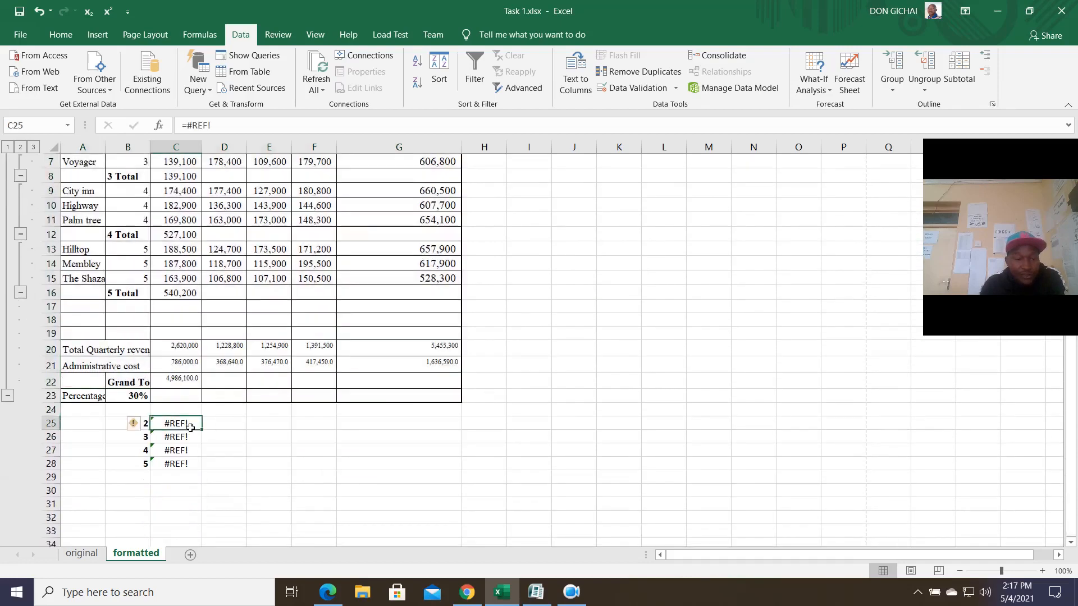
pyautogui.click(227, 429)
pyautogui.scroll(2, 226, 428)
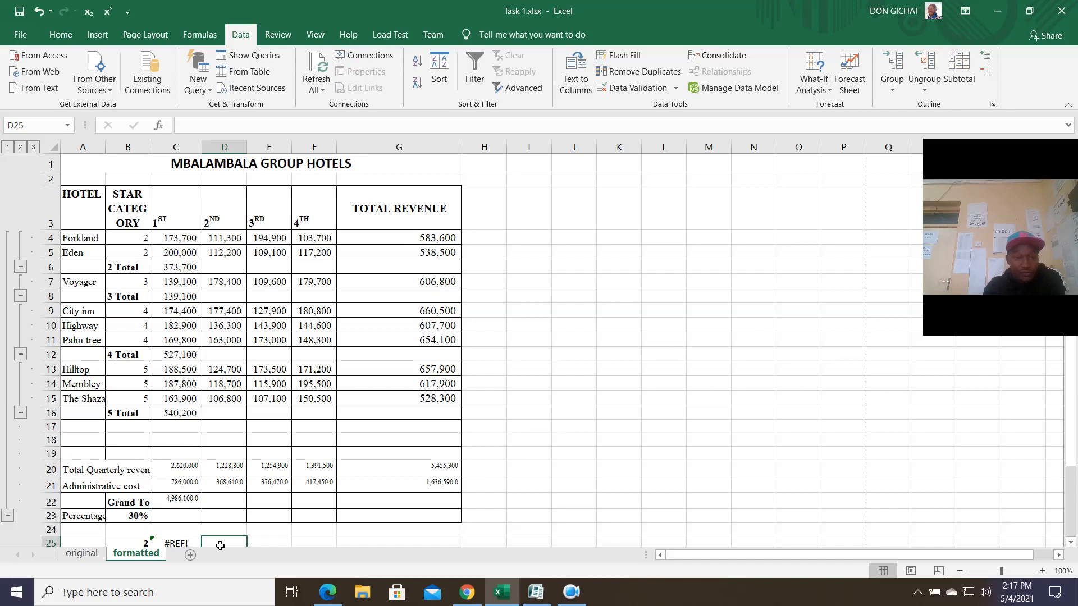
pyautogui.scroll(-1, 220, 546)
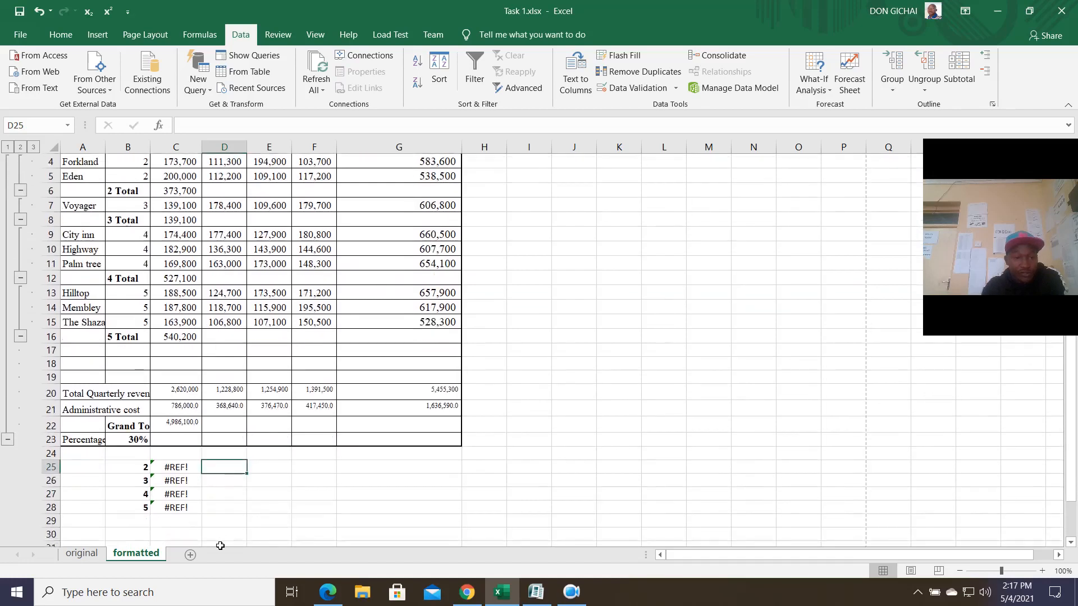
pyautogui.write('37')
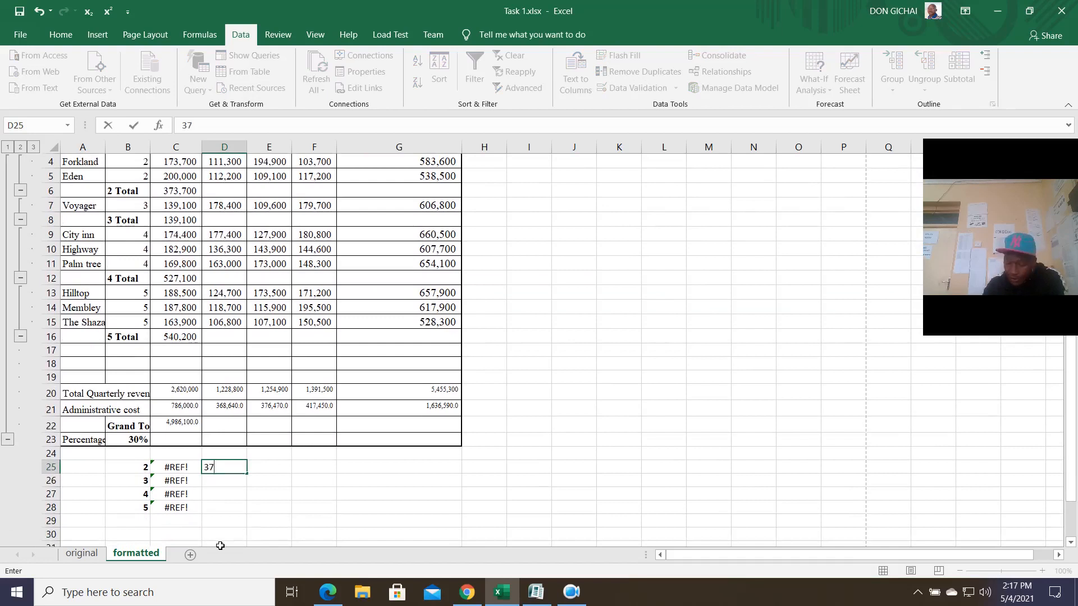
pyautogui.write('700')
pyautogui.press('Return')
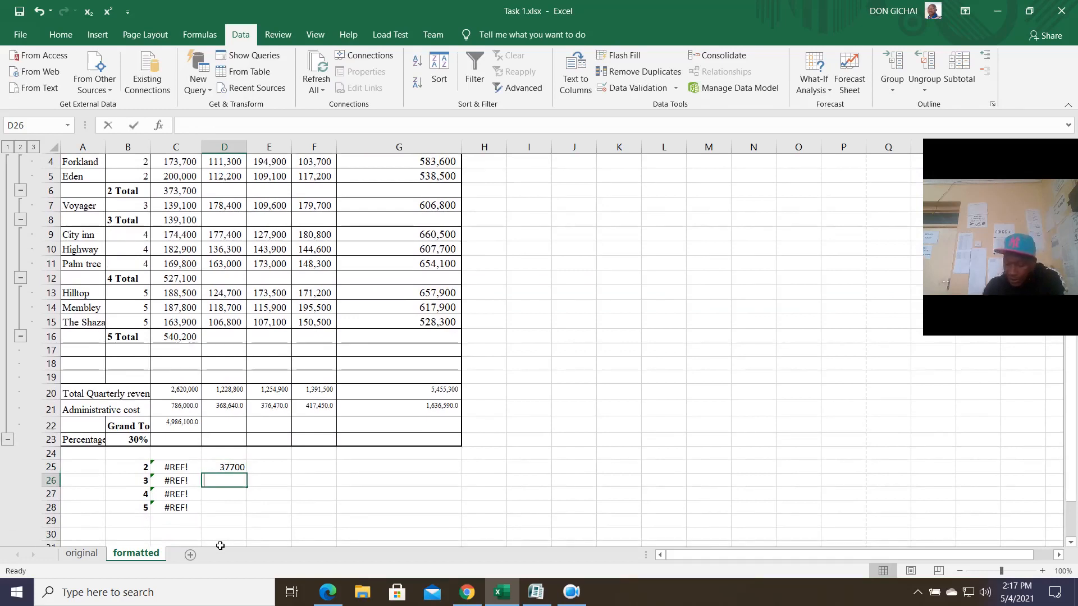
pyautogui.write('139100')
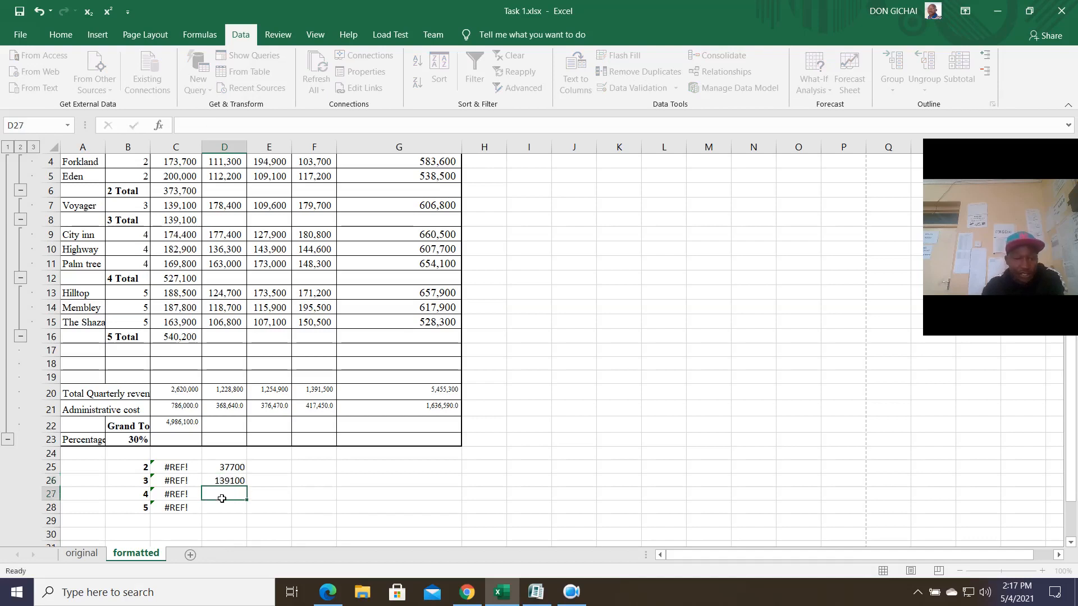
pyautogui.press('Return')
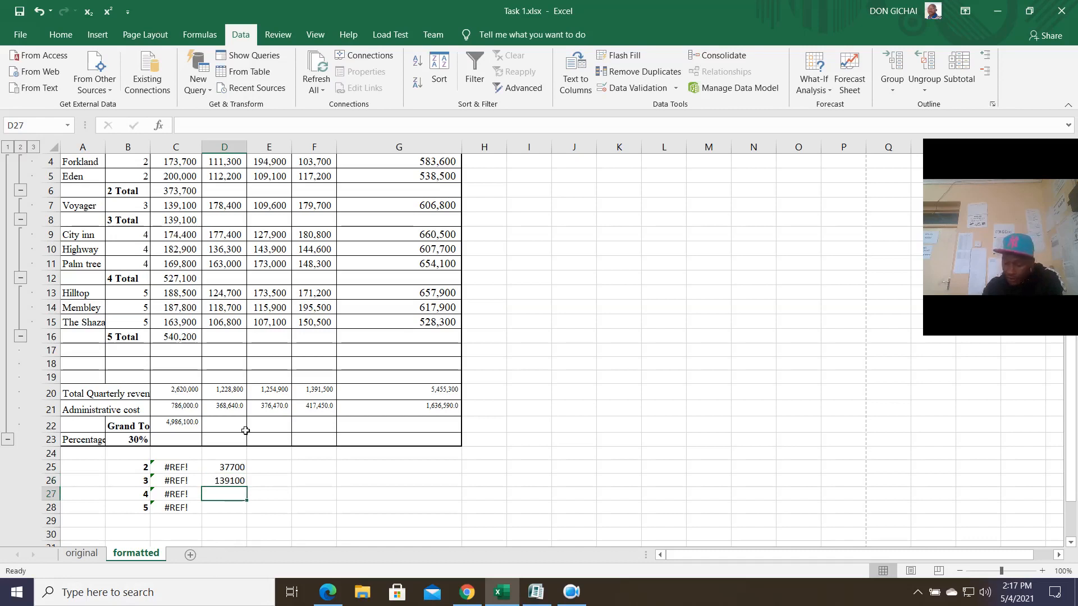
# Enter 527100 in D27 and 540200 in D28, in the rows of star ratings 4 and 5.
pyautogui.write('527')
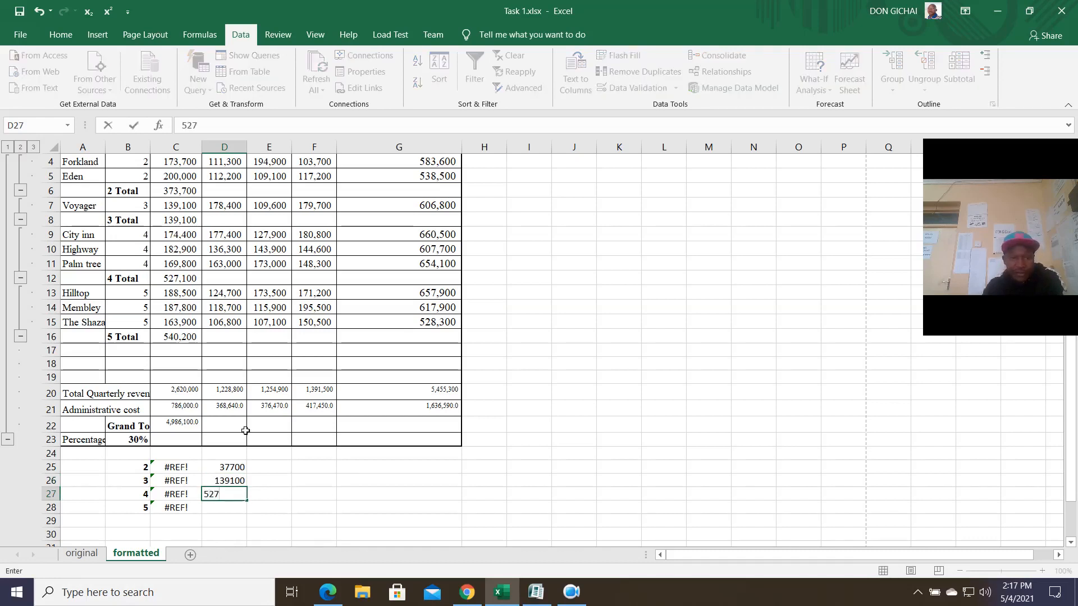
pyautogui.write('100')
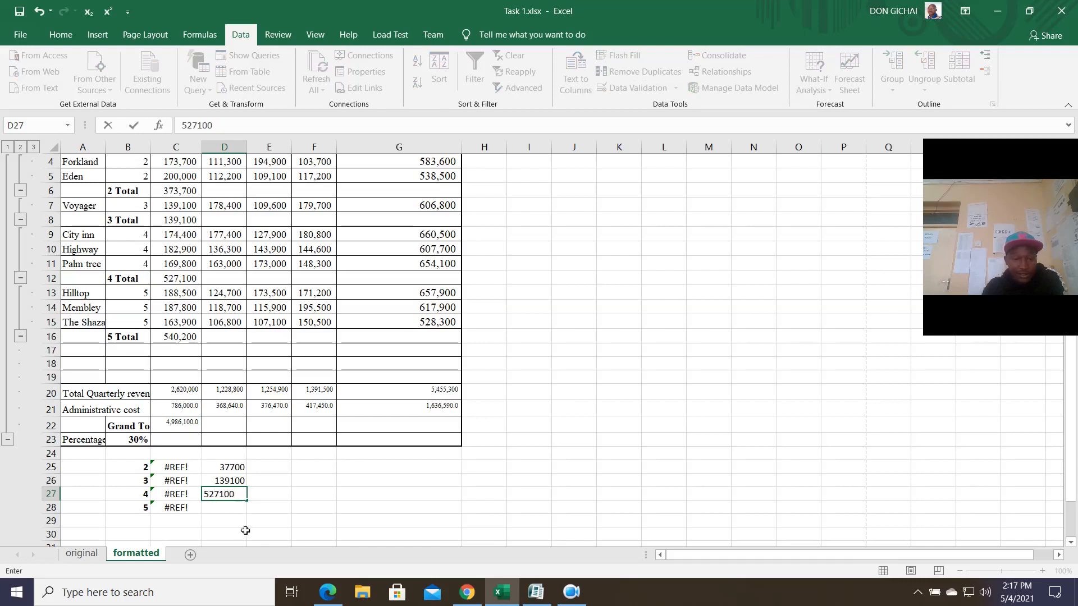
pyautogui.click(225, 509)
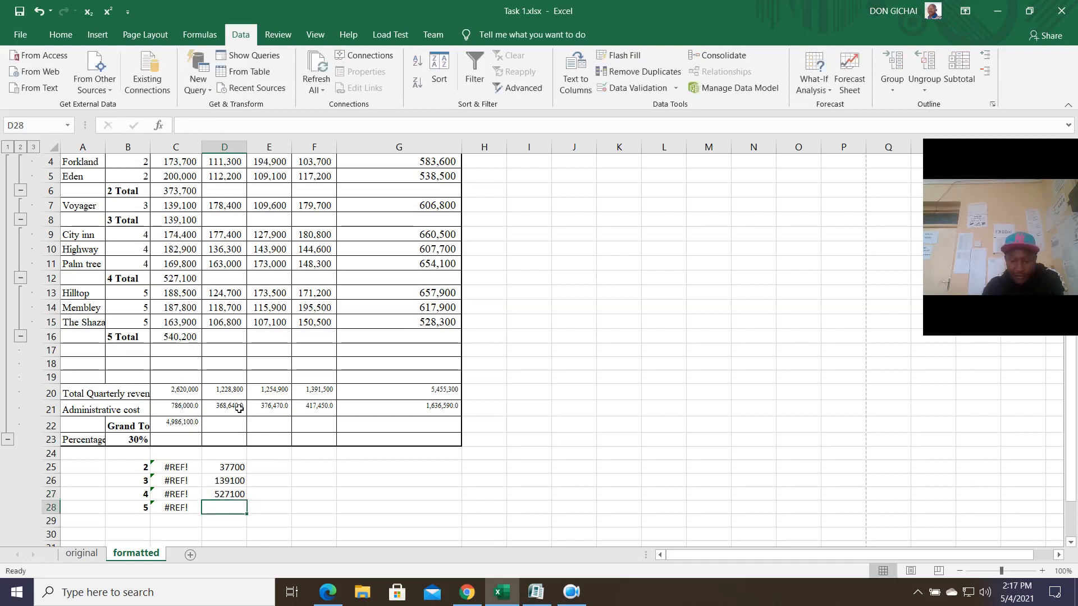
pyautogui.write('540200')
pyautogui.click(320, 511)
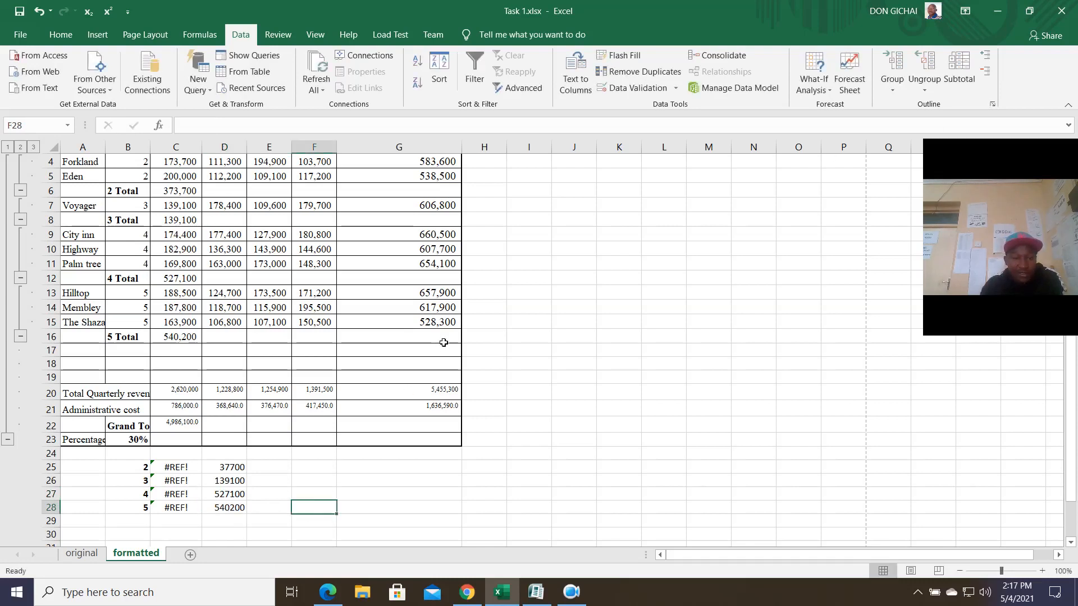
# Replace the subtotals in A3:G16 with sums of TOTAL REVENUE only, at each change in STAR CATEGORY.
pyautogui.moveTo(444, 342); pyautogui.dragTo(61, 183)
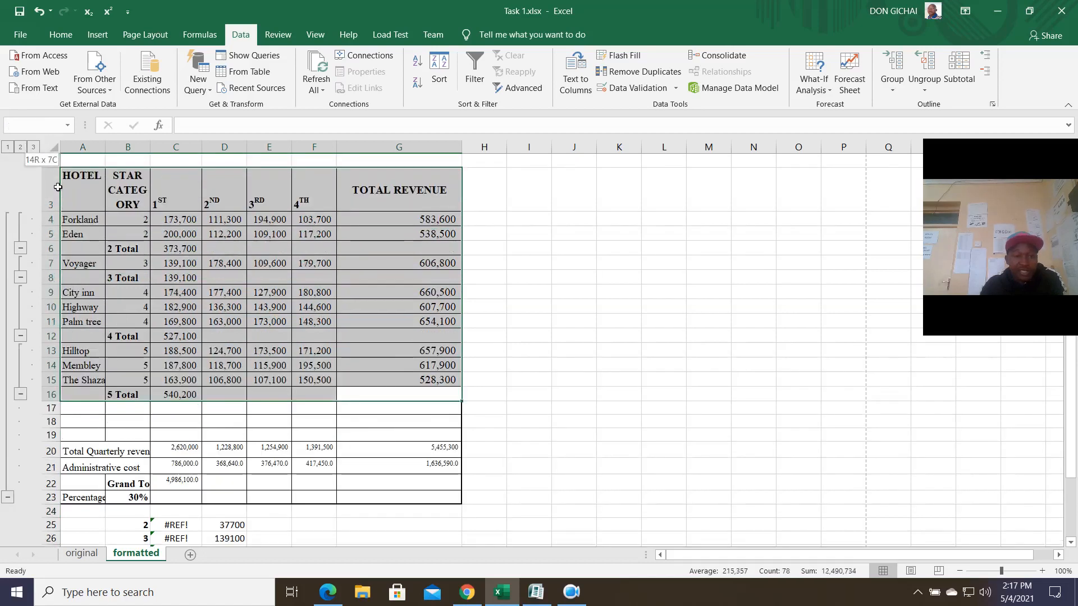
pyautogui.click(958, 75)
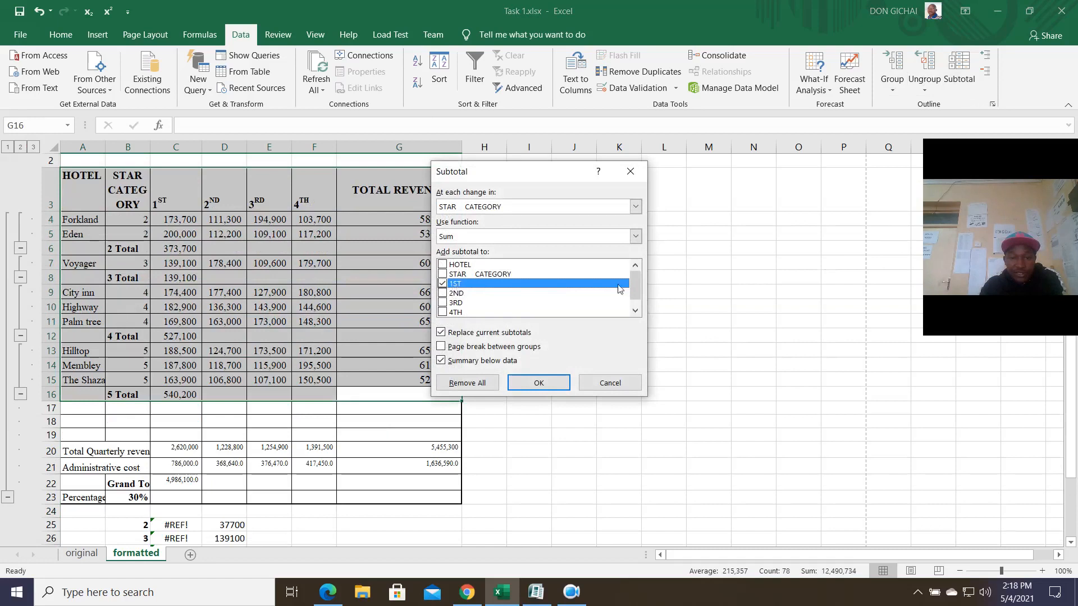
pyautogui.click(501, 285)
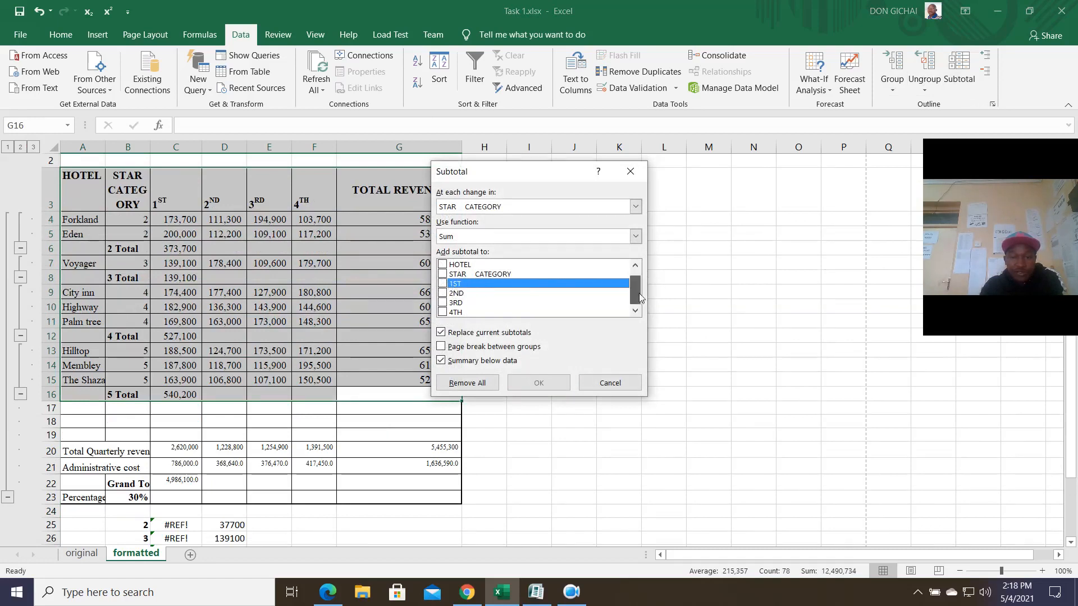
pyautogui.moveTo(641, 285); pyautogui.dragTo(640, 298)
pyautogui.click(495, 311)
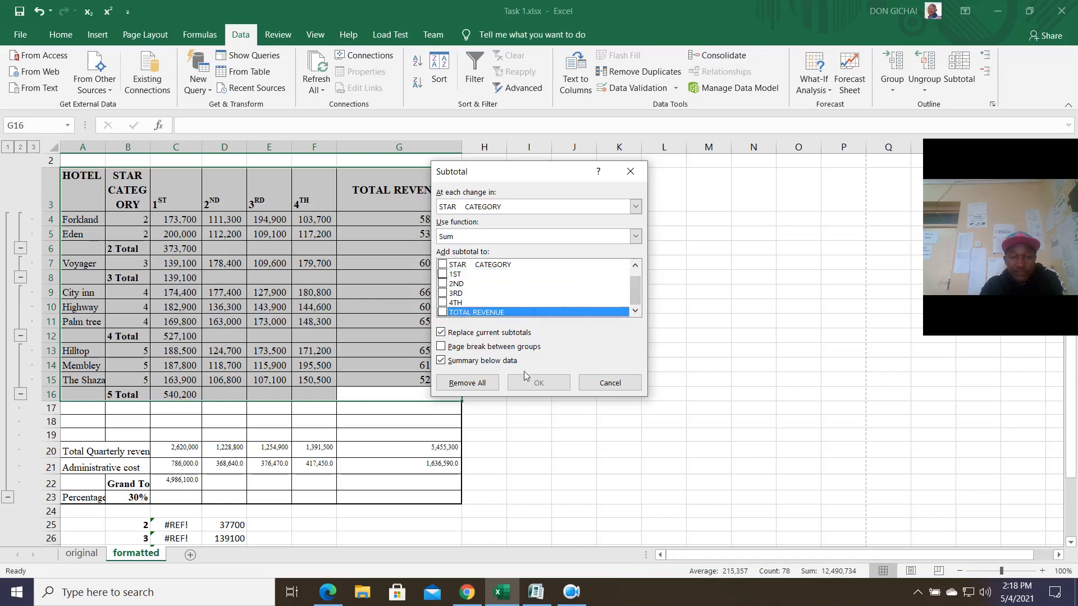
pyautogui.click(442, 312)
pyautogui.click(536, 382)
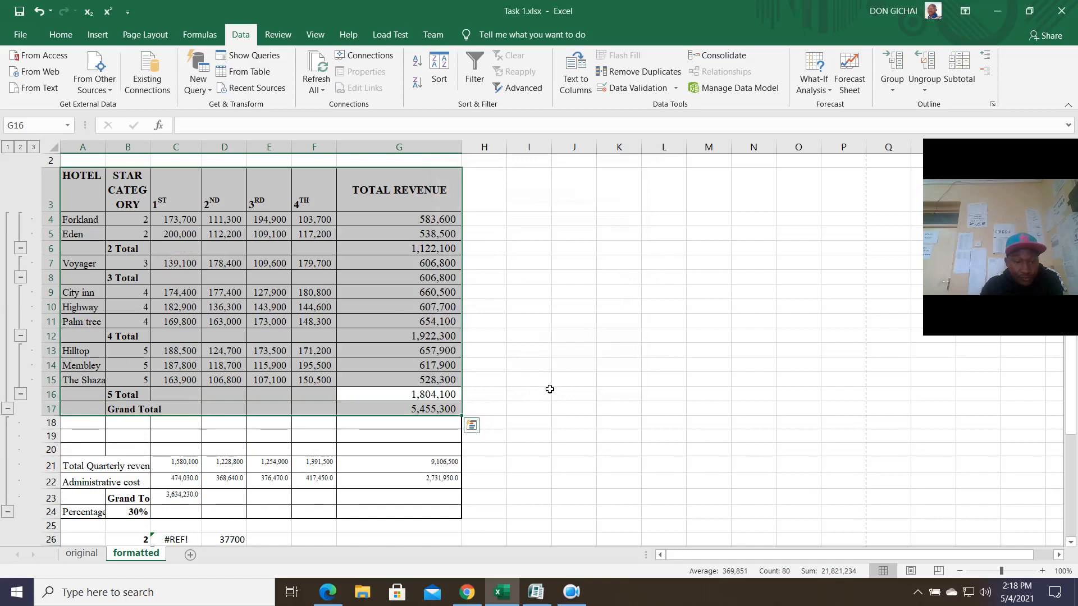
pyautogui.scroll(-2, 551, 390)
pyautogui.click(184, 424)
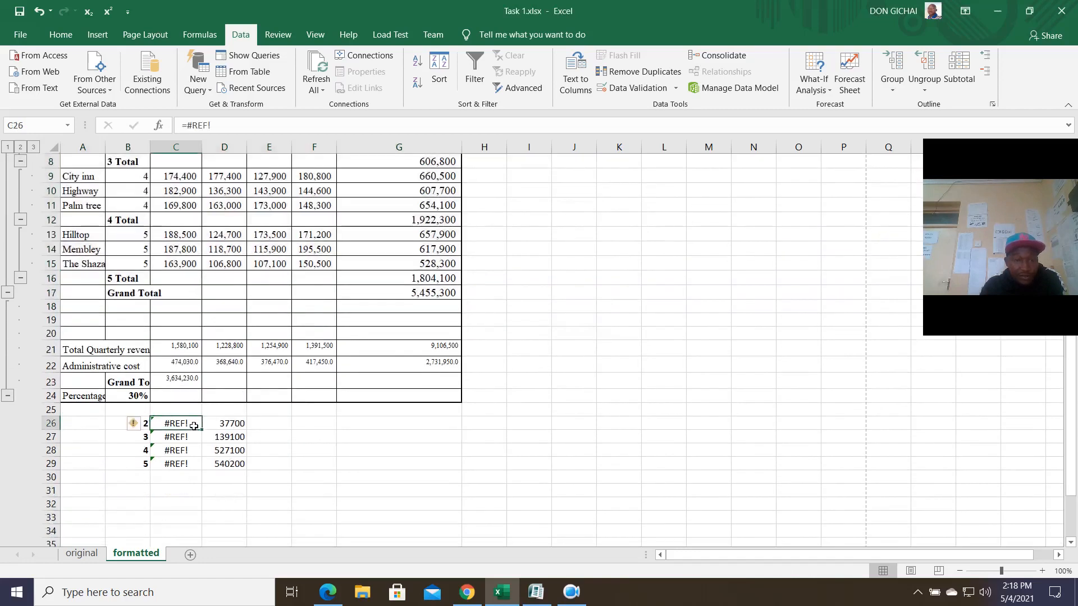
pyautogui.click(193, 462)
pyautogui.write('=')
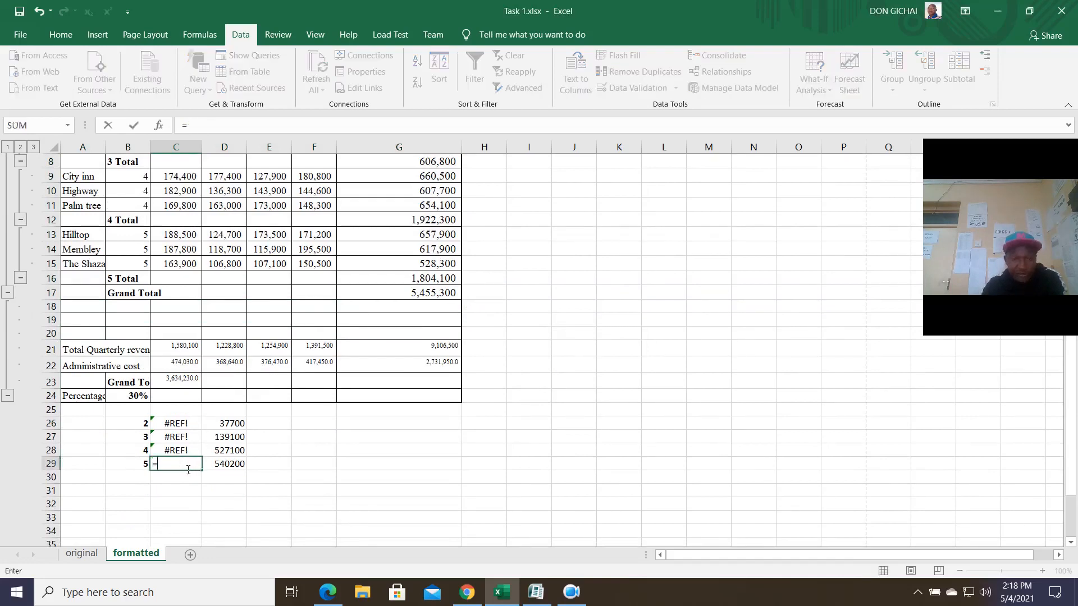
pyautogui.click(419, 283)
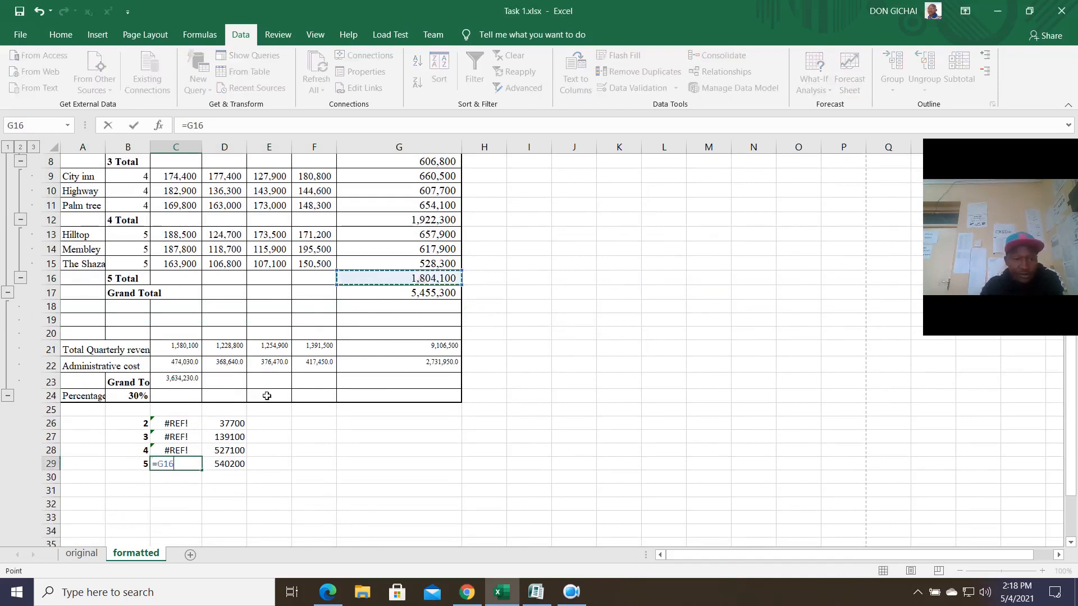
pyautogui.click(184, 450)
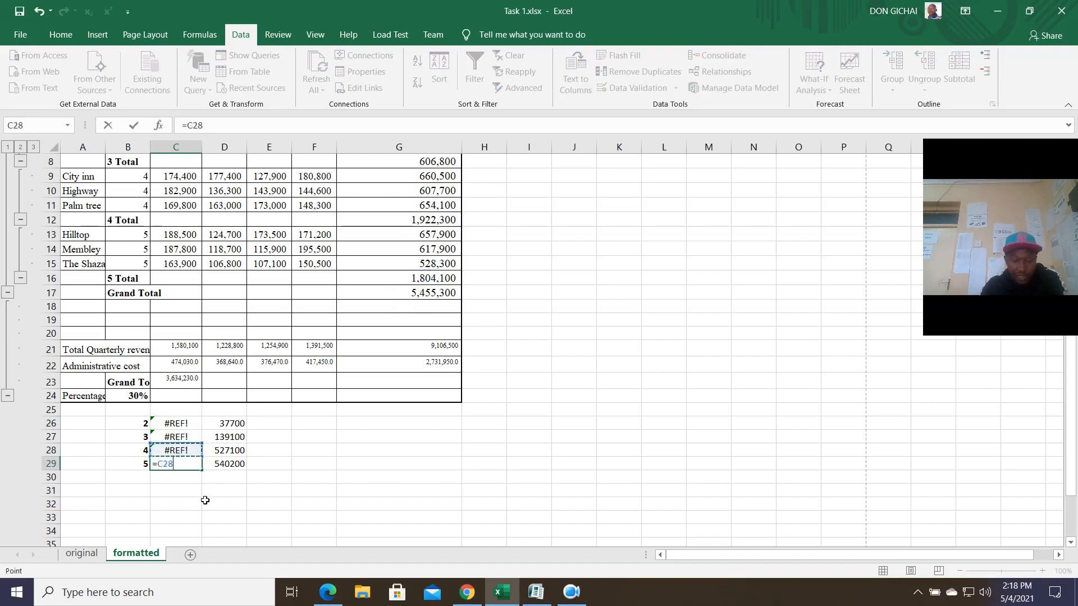
pyautogui.write('=')
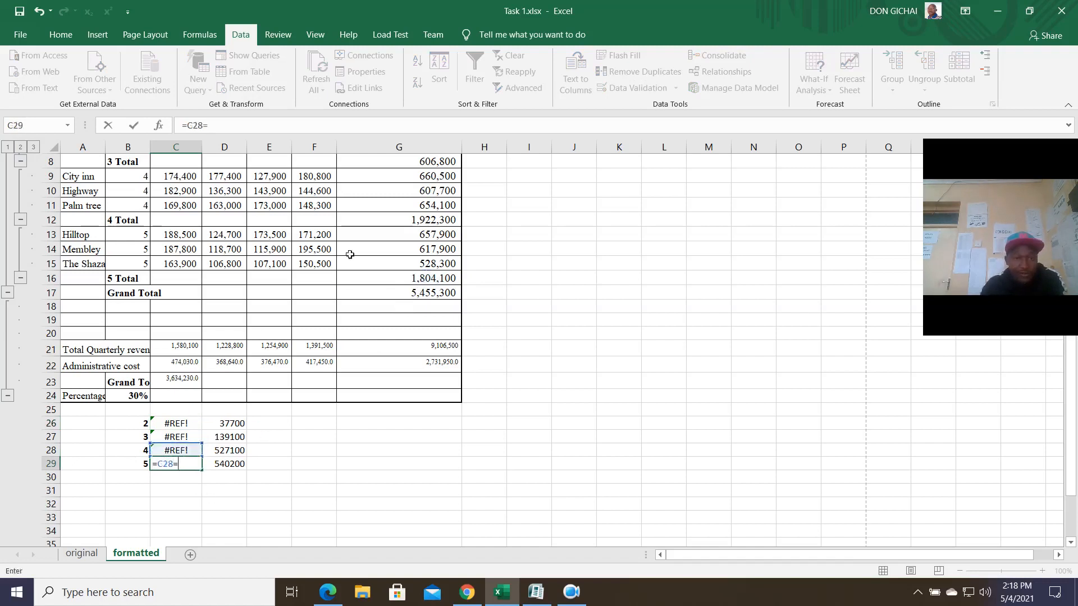
pyautogui.click(419, 224)
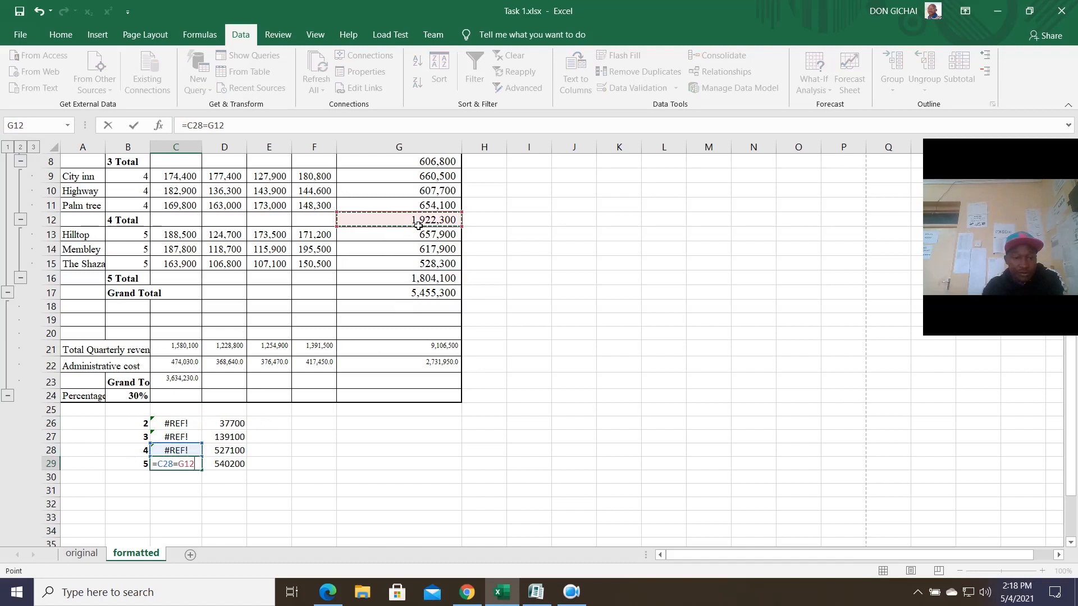
pyautogui.press('Return')
# Replace the formula in C29, beside star rating 5, with a link to the category subtotal in G16.
pyautogui.click(178, 468)
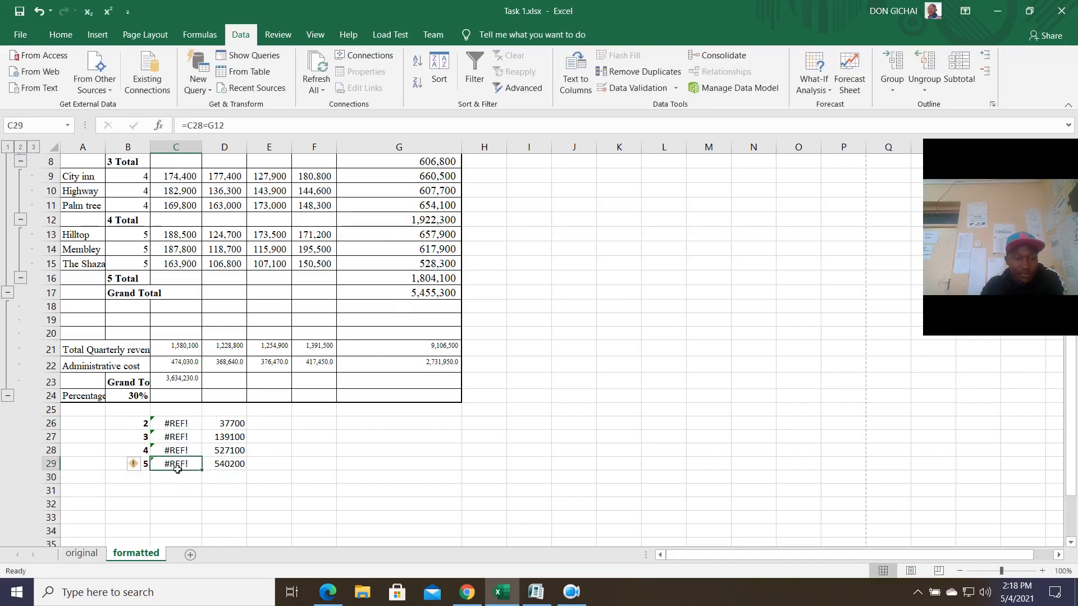
pyautogui.doubleClick(177, 469)
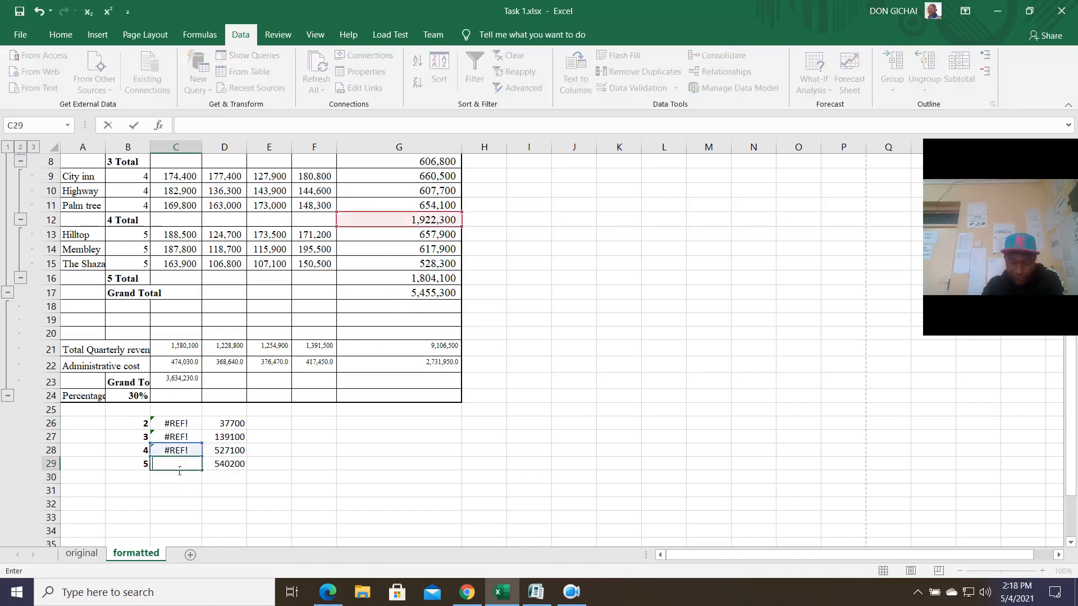
pyautogui.press('Escape')
pyautogui.write('=')
pyautogui.click(438, 293)
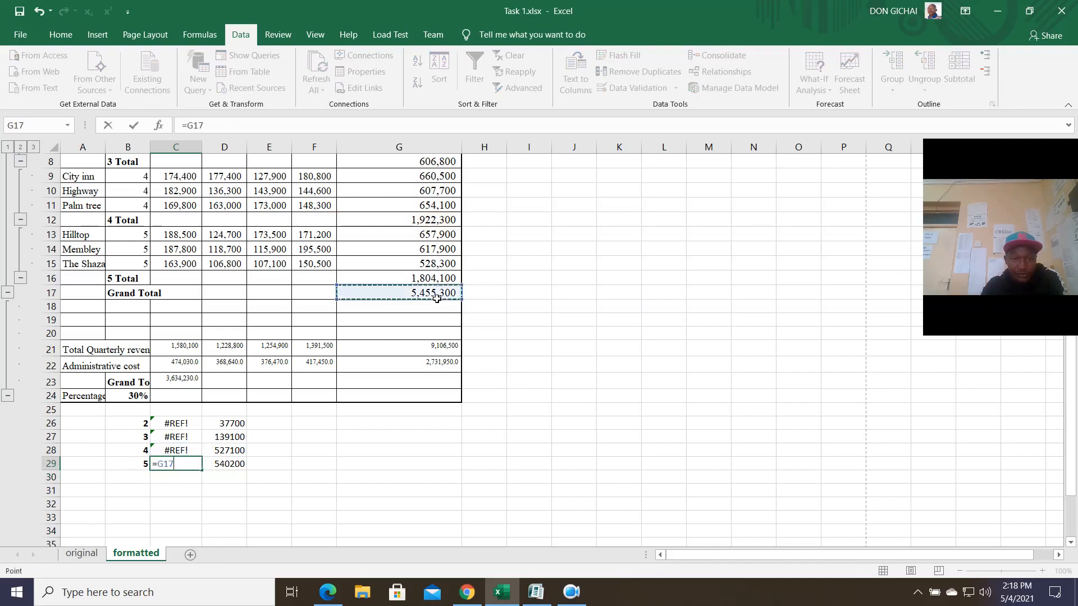
pyautogui.click(441, 282)
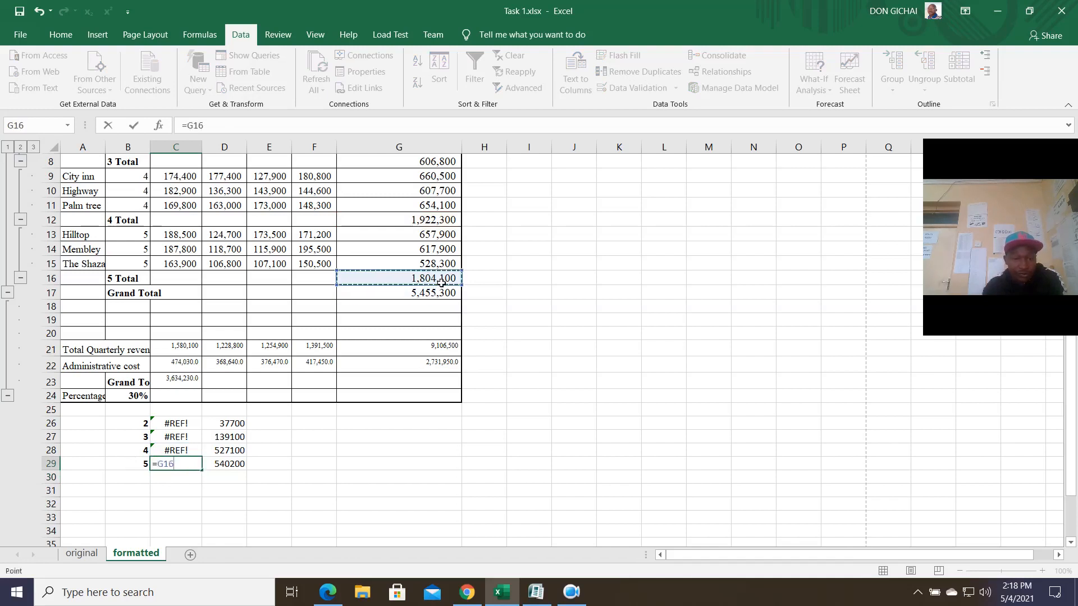
pyautogui.press('Return')
# Link C28, beside star rating 4, to the category subtotal in G12.
pyautogui.click(173, 452)
pyautogui.write('=')
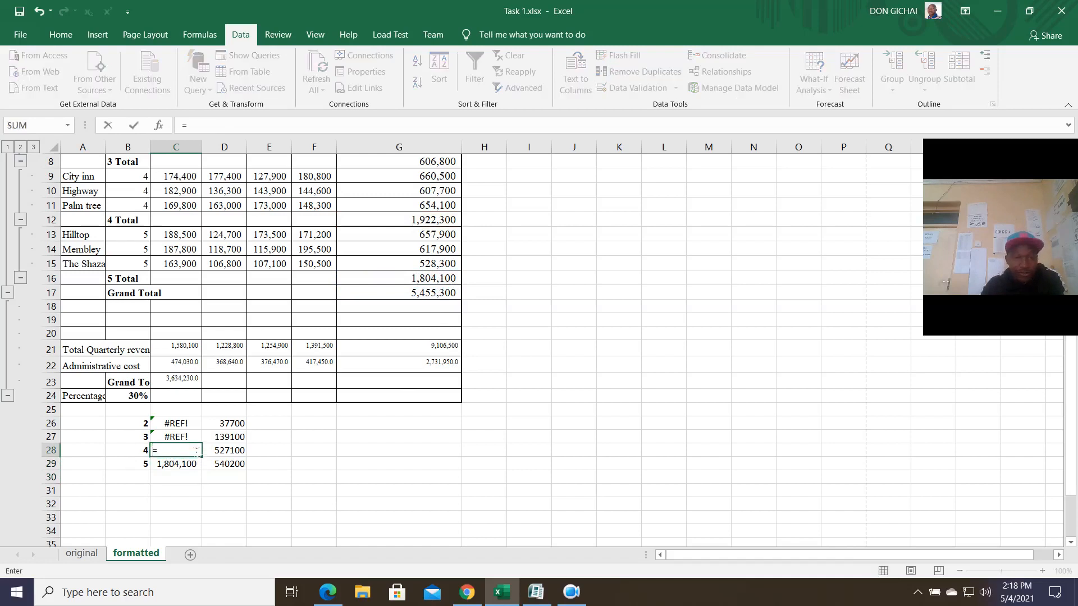
pyautogui.click(434, 227)
pyautogui.press('Return')
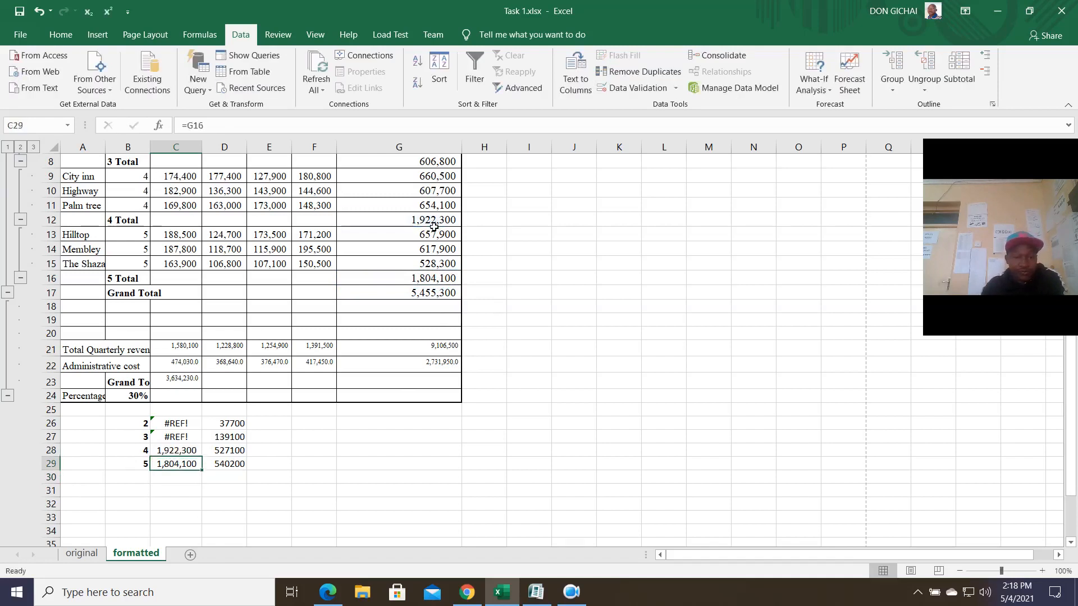
# Replace the broken reference in C27, beside star rating 3, with a link to the category subtotal in G8.
pyautogui.click(171, 438)
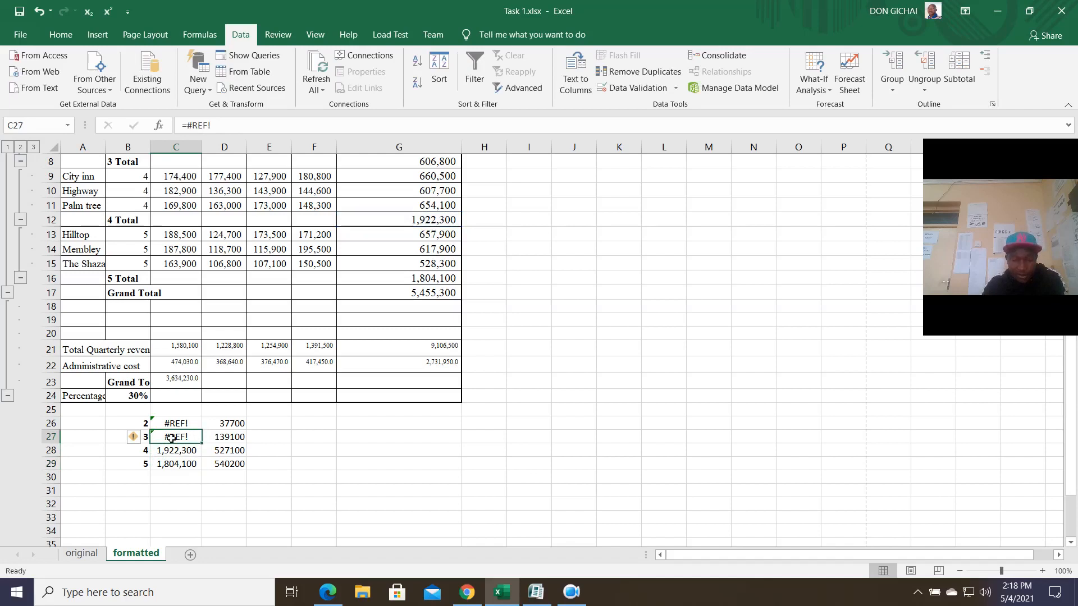
pyautogui.write('=')
pyautogui.scroll(1, 189, 438)
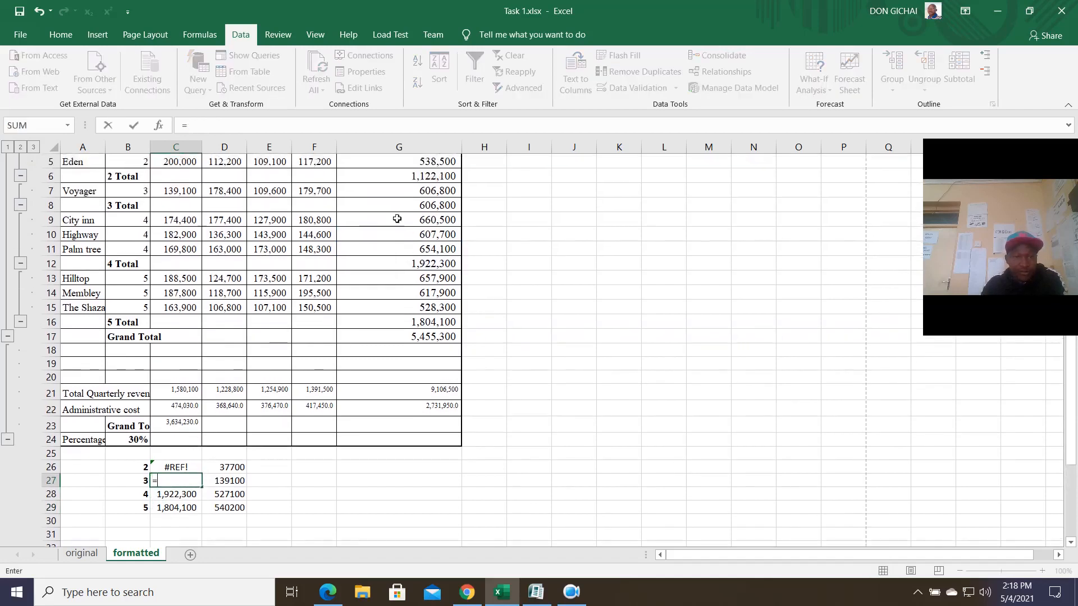
pyautogui.click(422, 207)
pyautogui.press('Return')
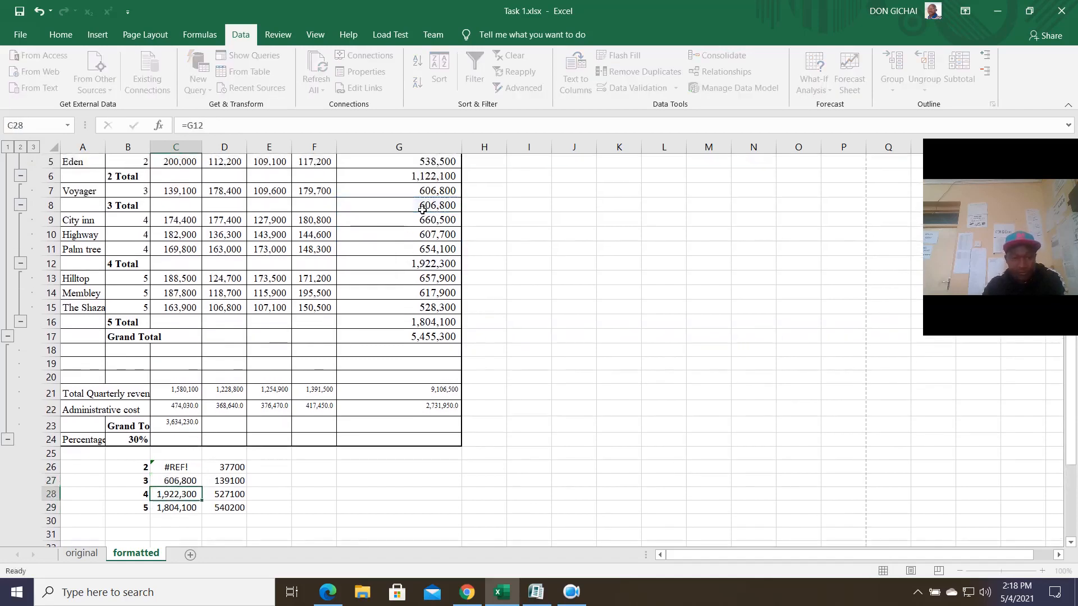
# Replace the broken reference in C26, beside star rating 2, with a link to the category subtotal in G6.
pyautogui.click(178, 468)
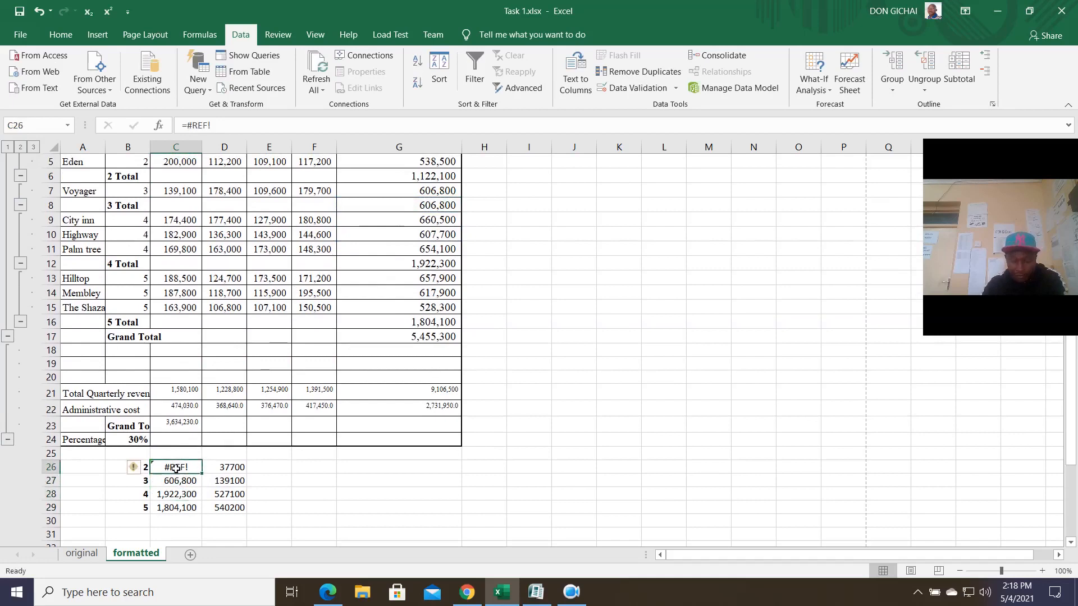
pyautogui.write('=')
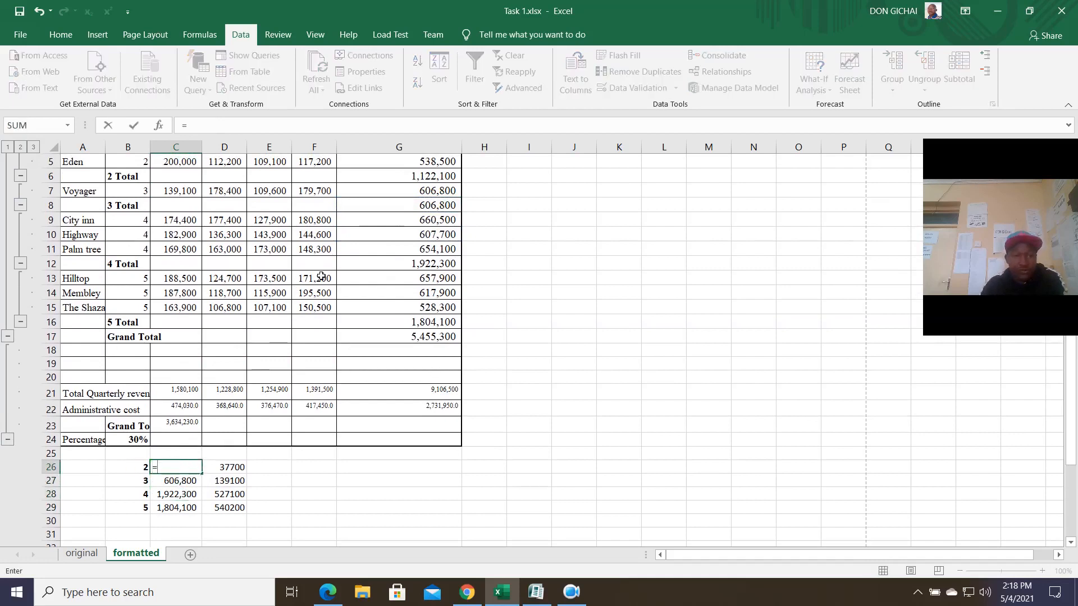
pyautogui.click(422, 177)
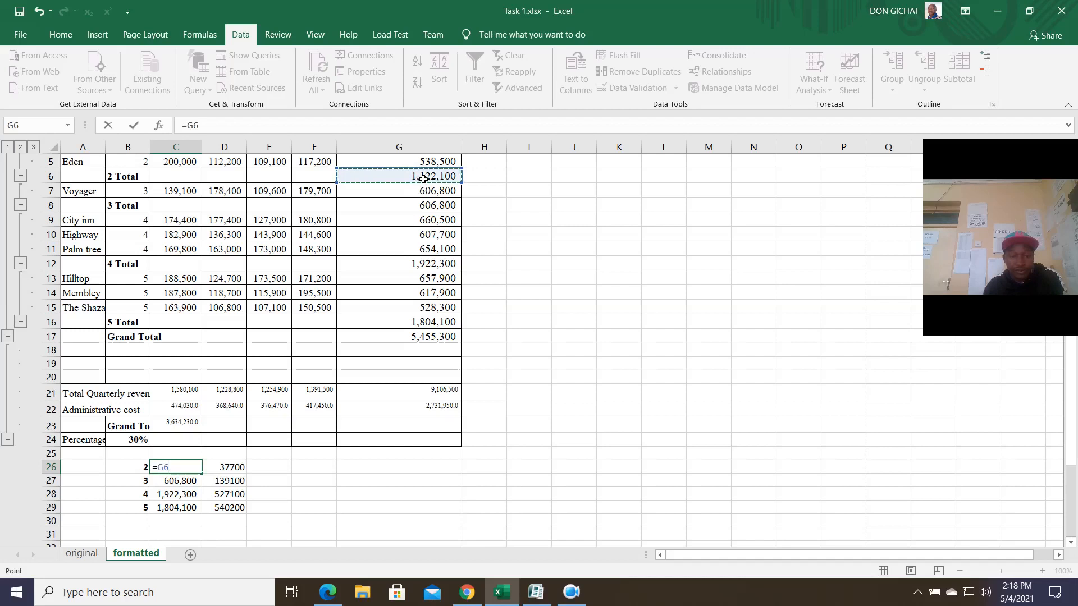
pyautogui.press('Return')
pyautogui.click(380, 450)
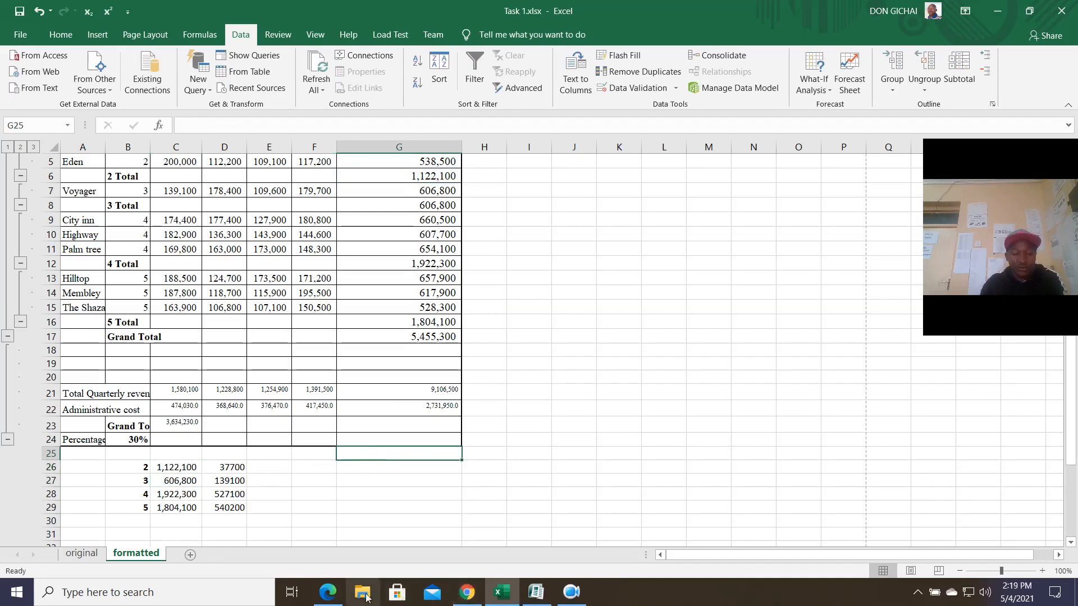
# Review the sorting and chart questions in the exam paper PDF, and compare the original and formatted worksheets in Excel.
pyautogui.scroll(2, 387, 287)
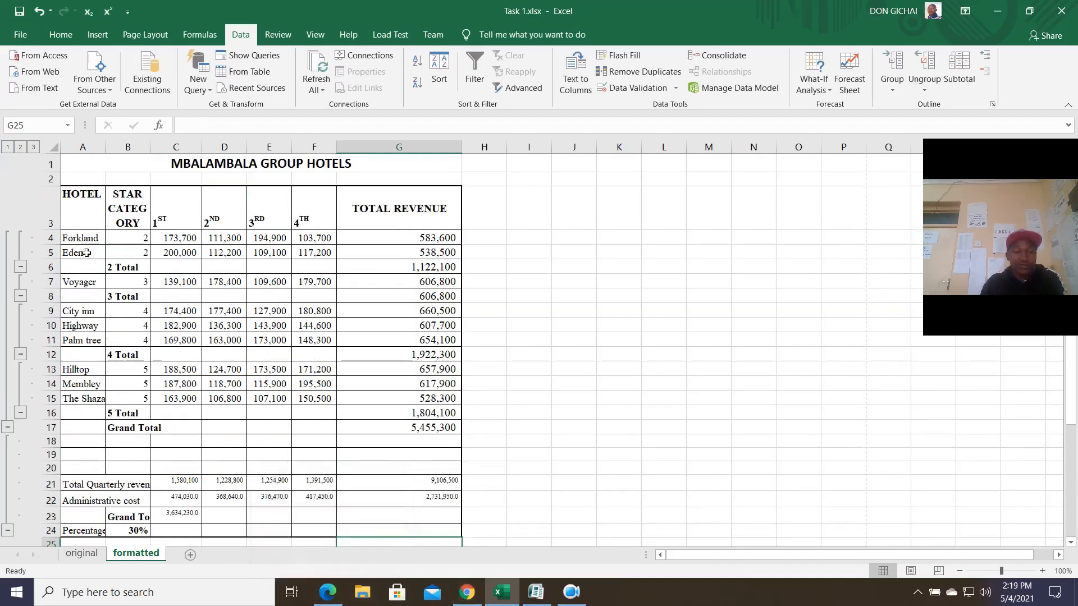
pyautogui.click(332, 596)
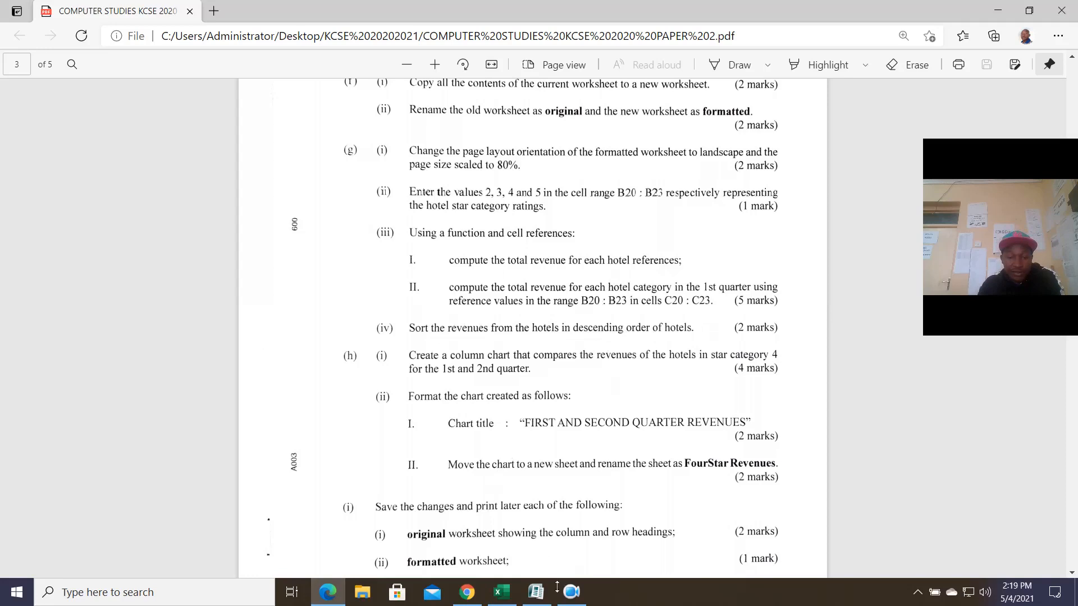
pyautogui.click(503, 594)
pyautogui.click(96, 558)
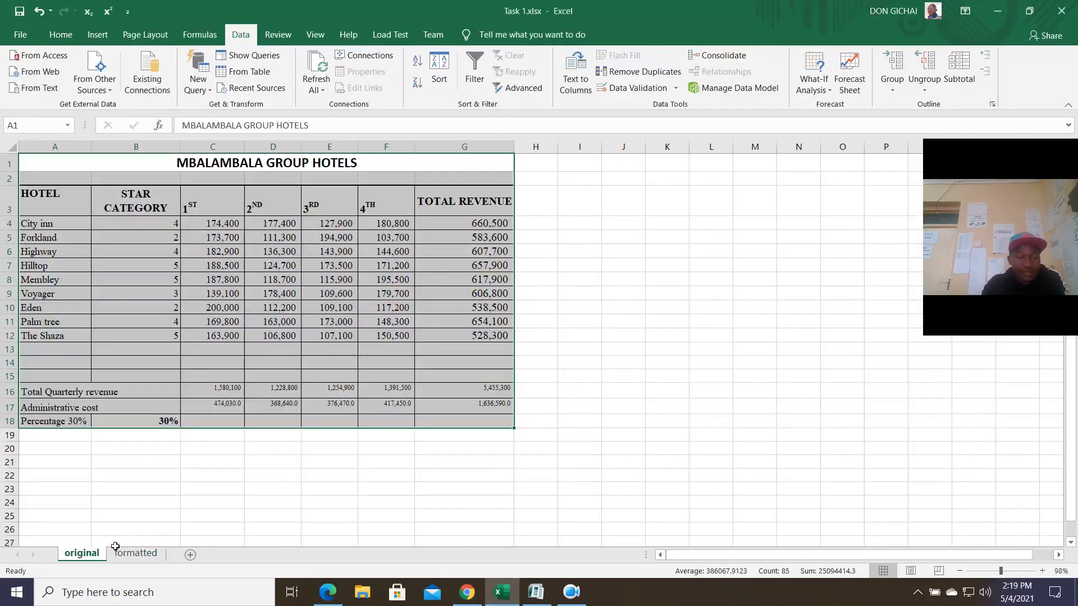
pyautogui.click(149, 558)
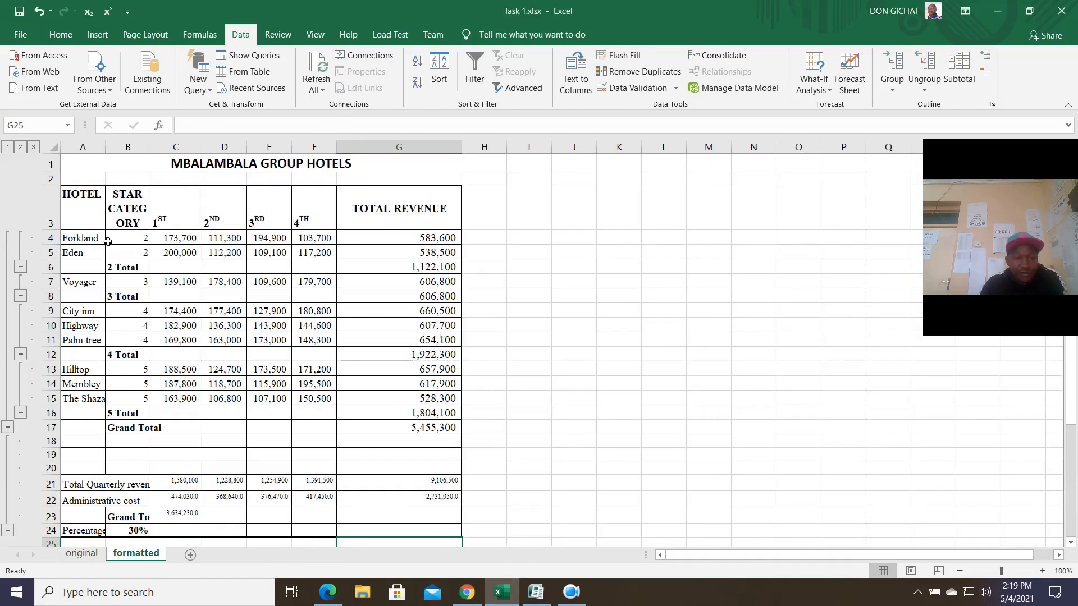
# Enter the category totals 1122100, 606800, 1922300 and 1804100 as plain numbers in A26:A29 of the formatted worksheet.
pyautogui.scroll(-2, 265, 495)
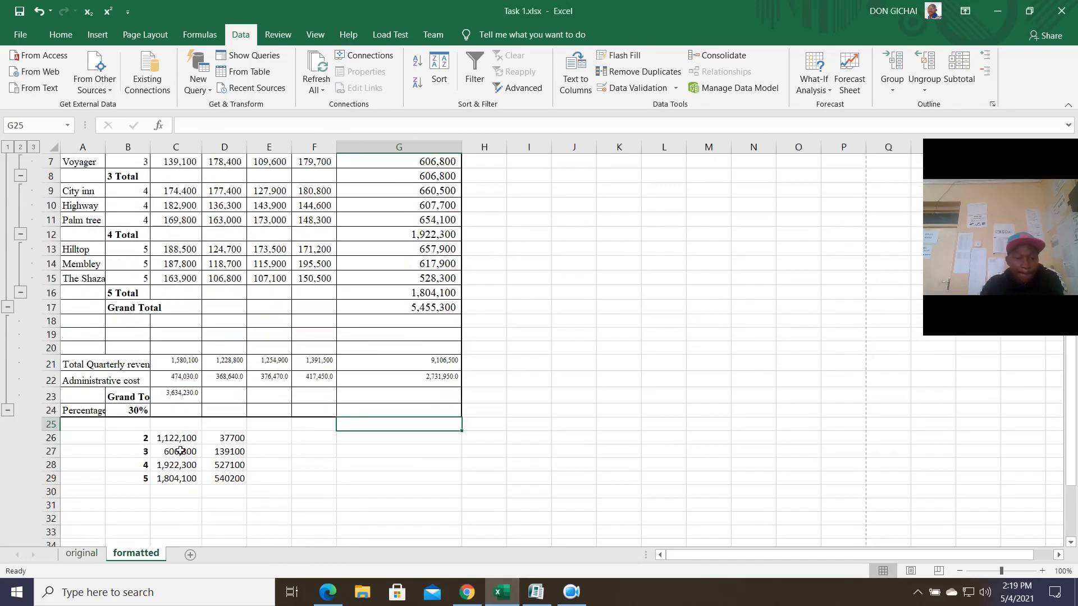
pyautogui.click(96, 442)
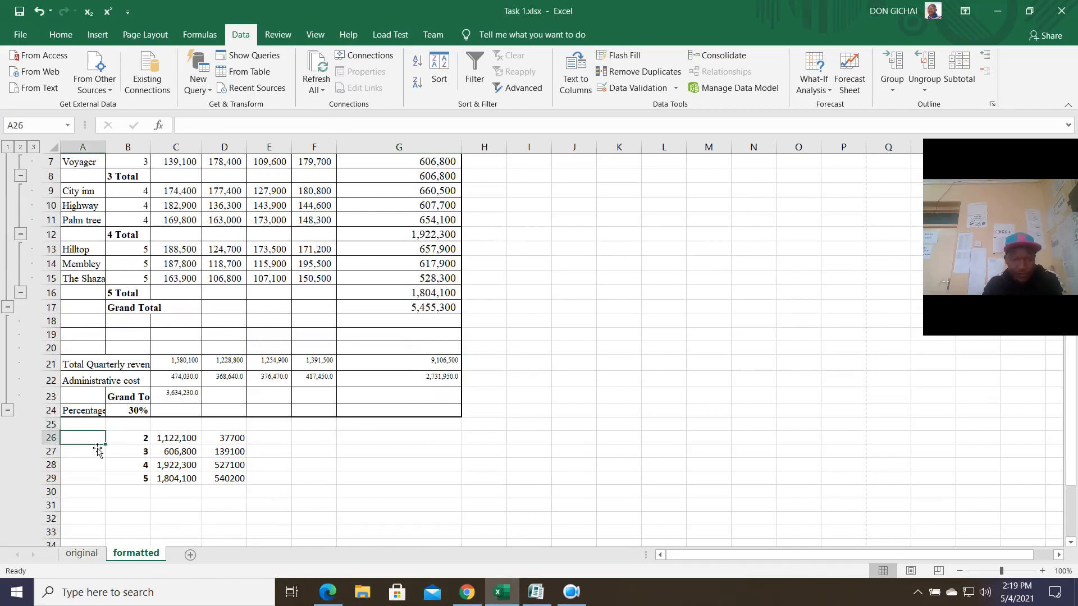
pyautogui.write('1122100')
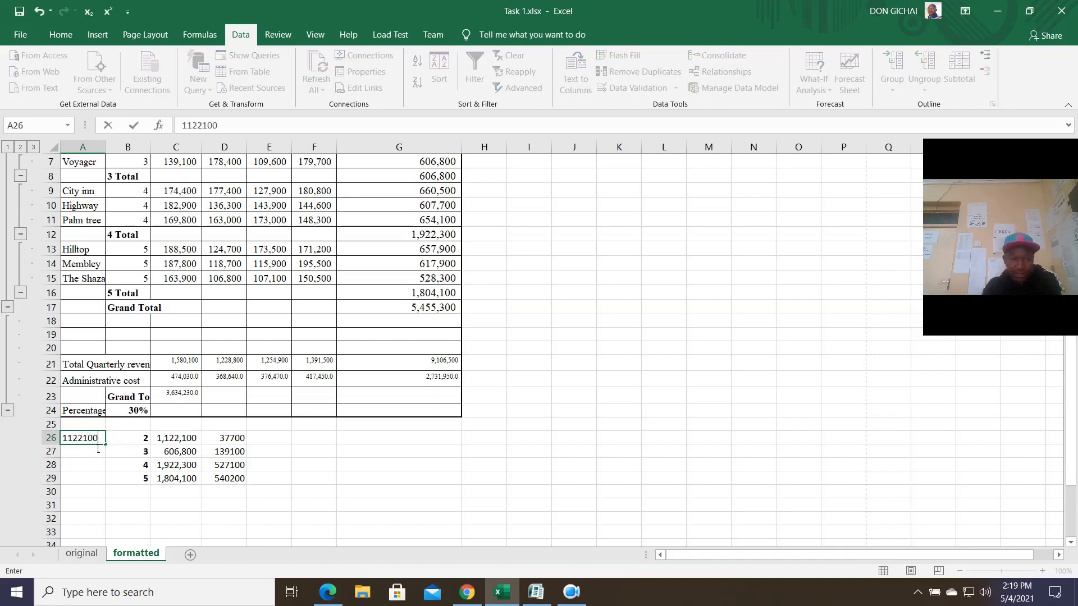
pyautogui.press('Return')
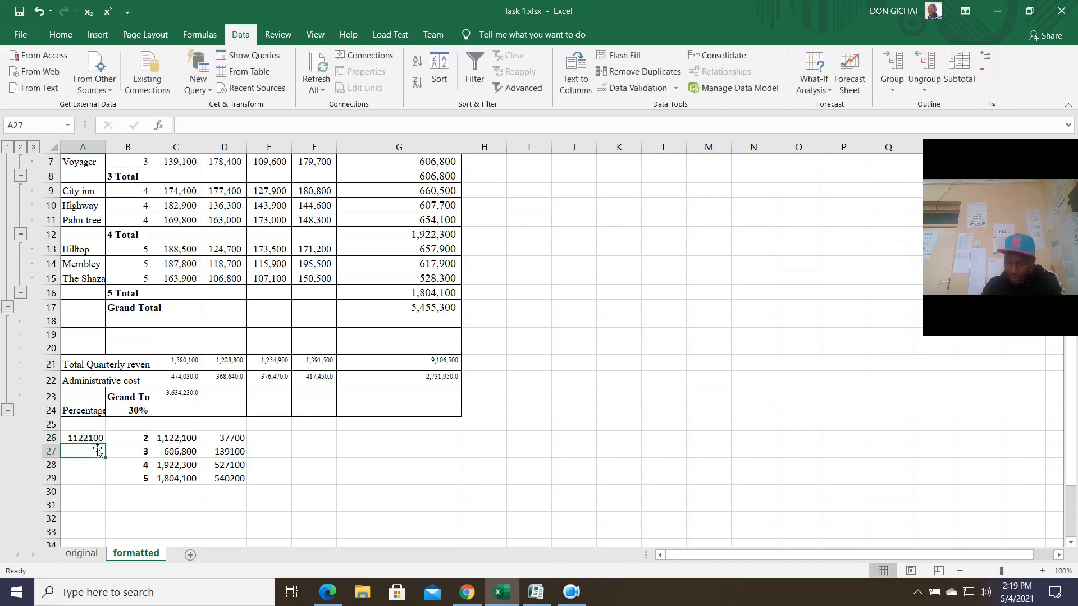
pyautogui.write('606800')
pyautogui.press('Return')
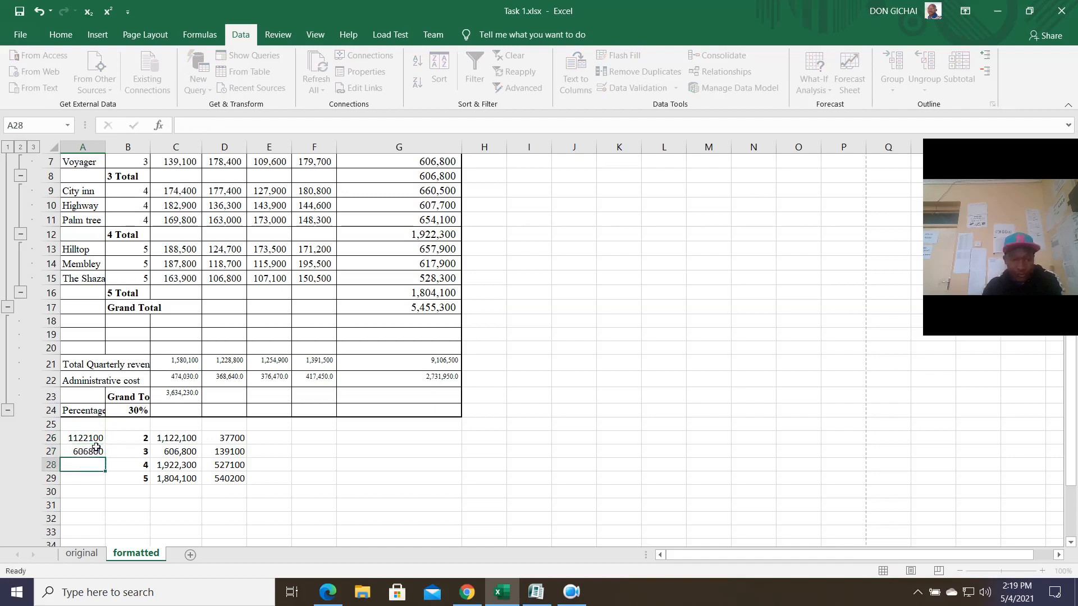
pyautogui.write('1922300')
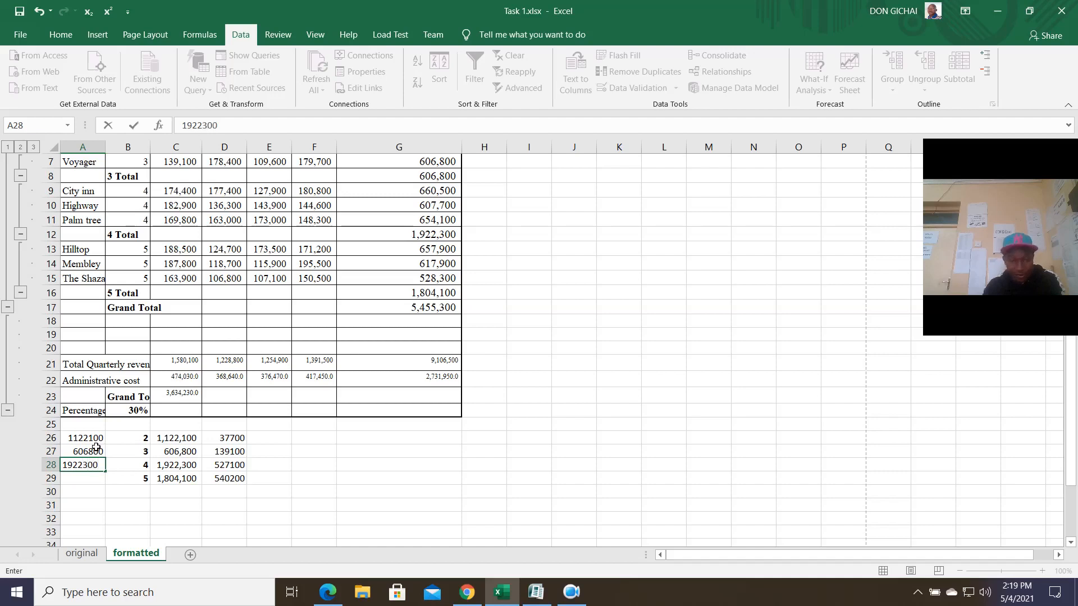
pyautogui.press('Return')
pyautogui.write('18')
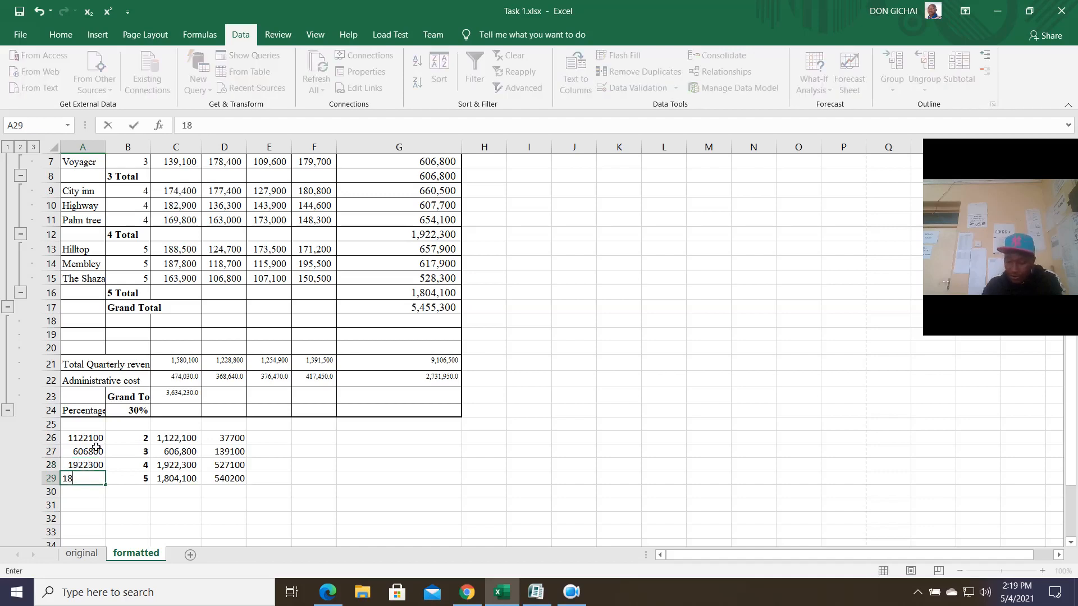
pyautogui.write('04100')
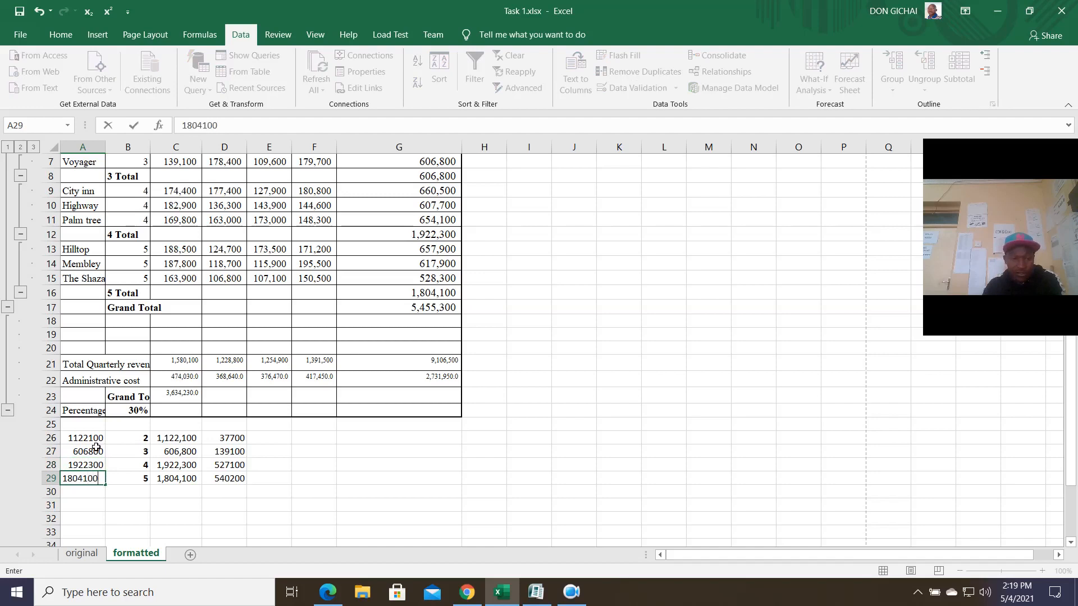
pyautogui.click(306, 478)
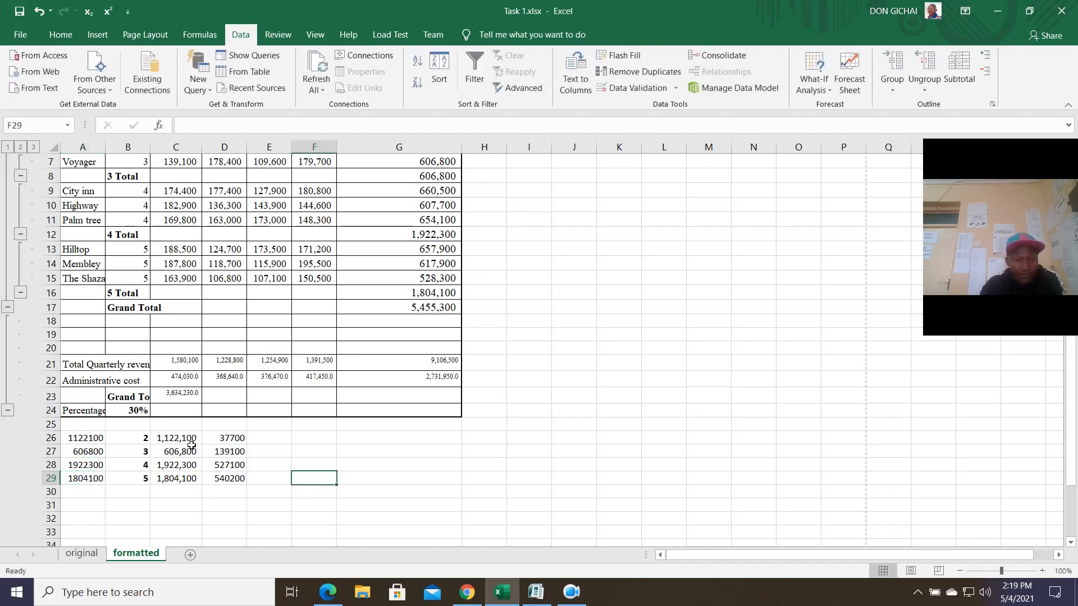
# Clear the linked formulas in C26:C29 and move the plain totals from A26:A29 into their place.
pyautogui.moveTo(191, 442); pyautogui.dragTo(194, 490)
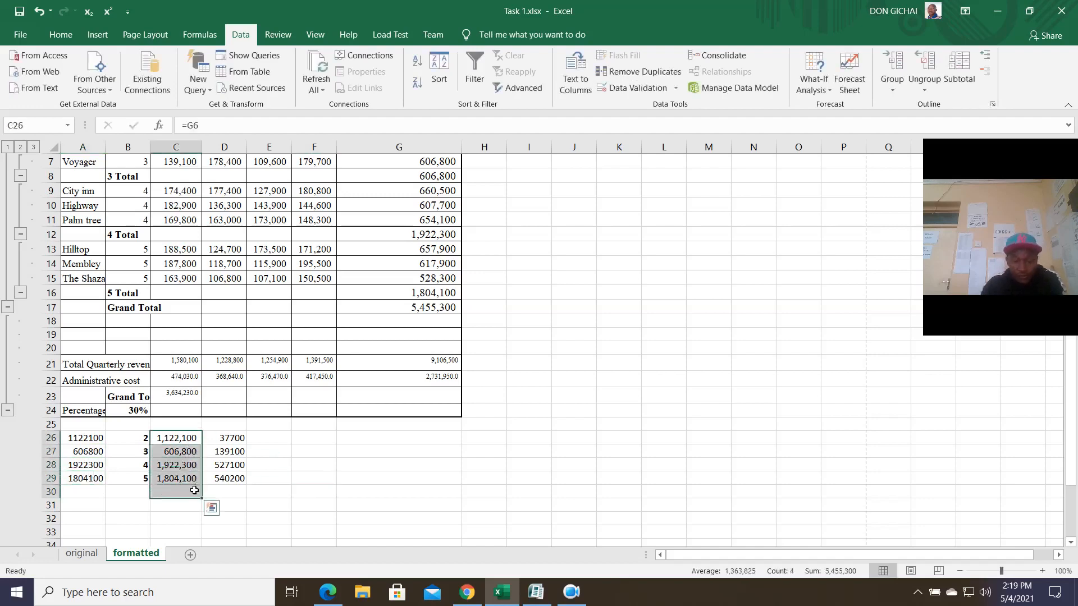
pyautogui.press('Delete')
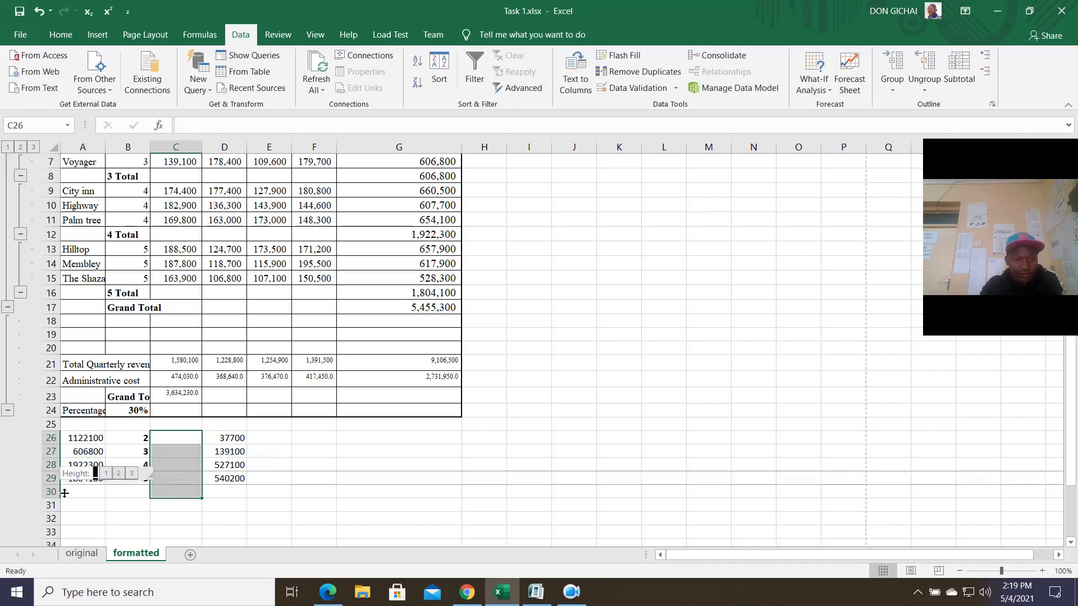
pyautogui.moveTo(78, 439); pyautogui.dragTo(85, 489)
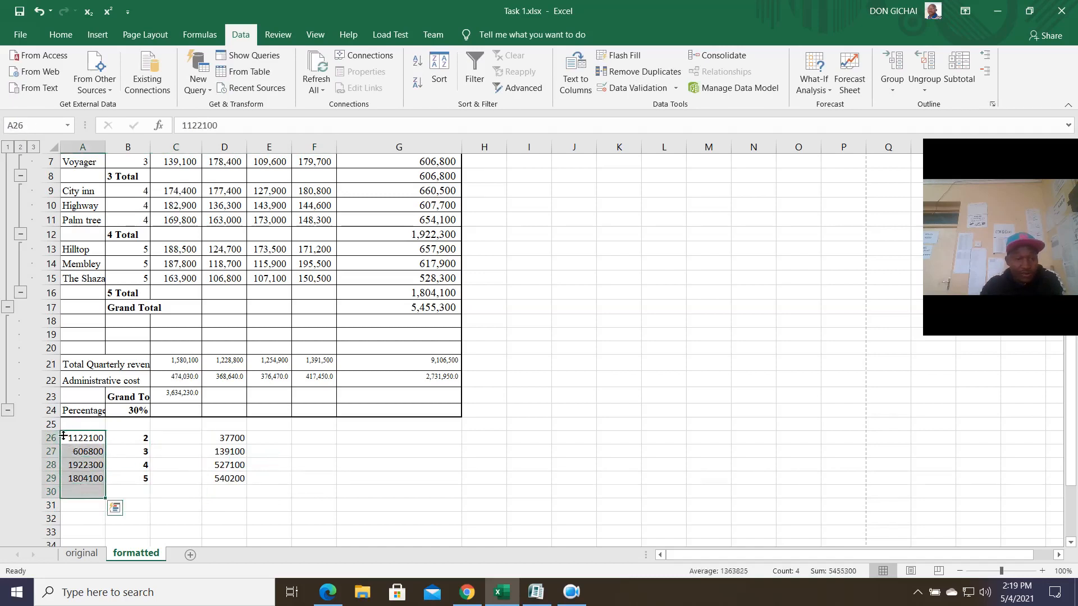
pyautogui.moveTo(62, 437); pyautogui.dragTo(171, 447)
pyautogui.click(343, 466)
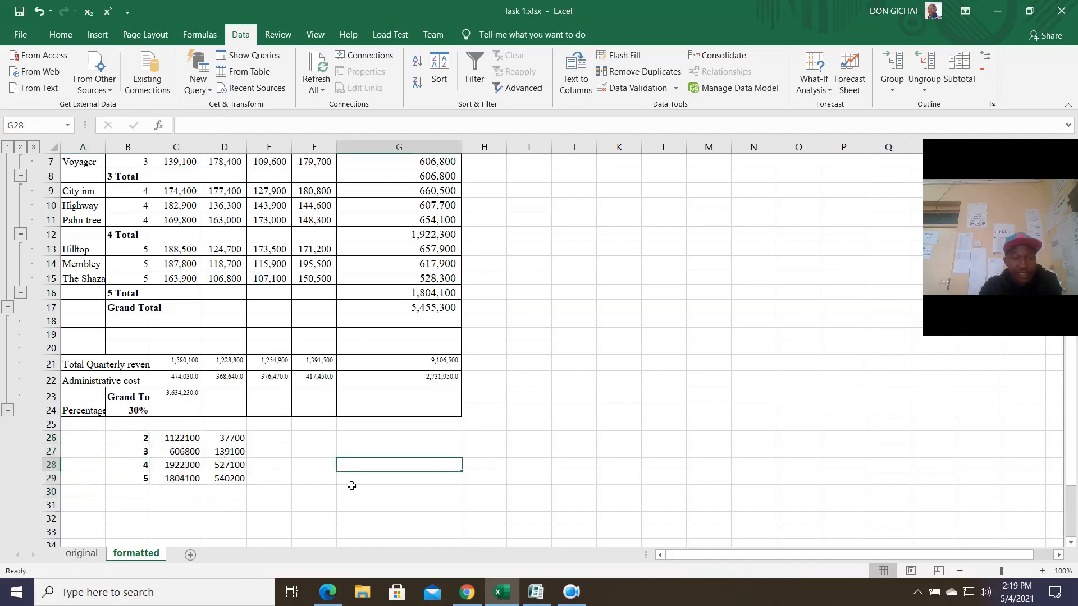
# Remove all subtotals from the hotel table in A3:G17.
pyautogui.scroll(2, 348, 465)
pyautogui.moveTo(81, 201); pyautogui.dragTo(450, 397)
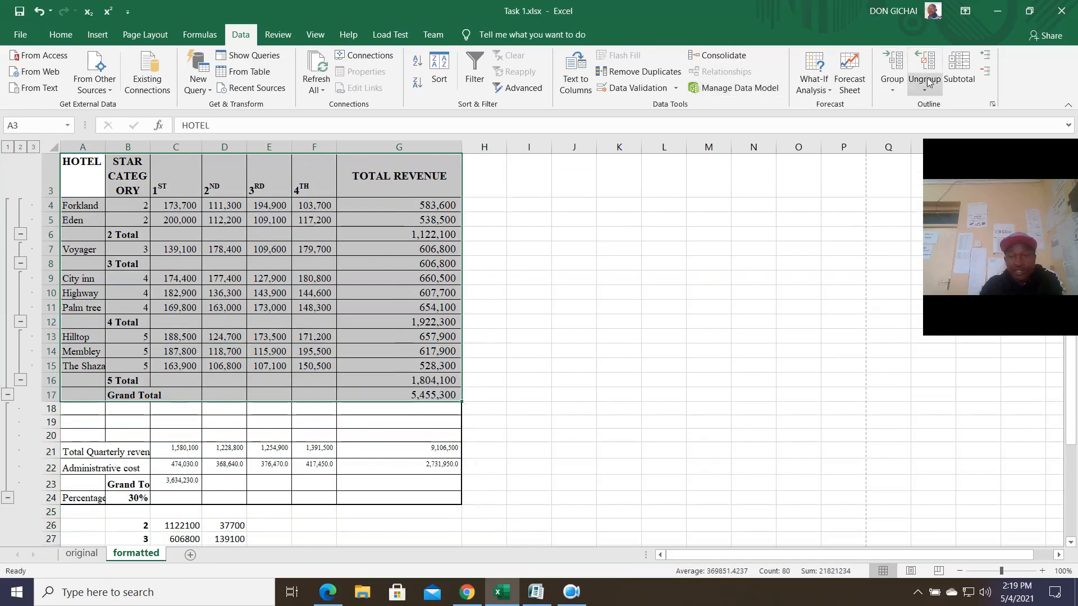
pyautogui.click(958, 82)
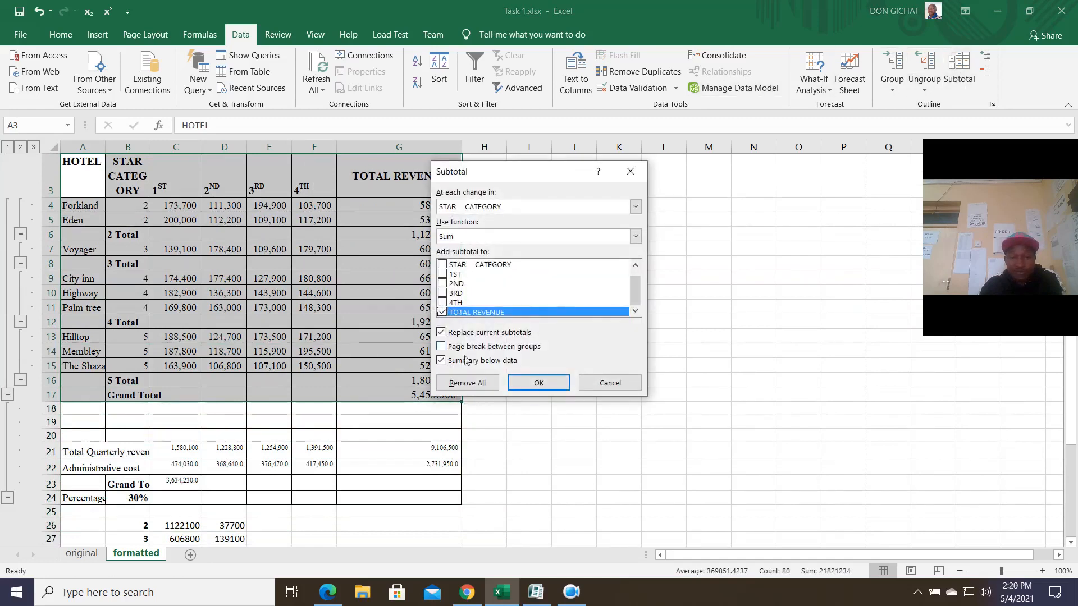
pyautogui.click(468, 384)
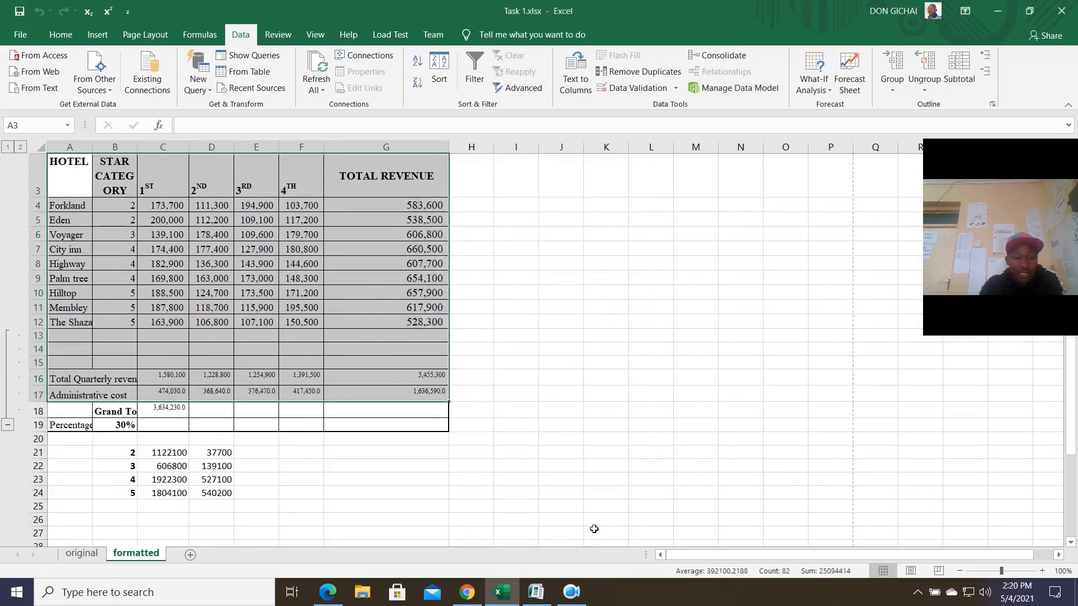
# Check the sorting question in the exam paper PDF and try to sort the hotel table in Excel in descending order.
pyautogui.click(328, 594)
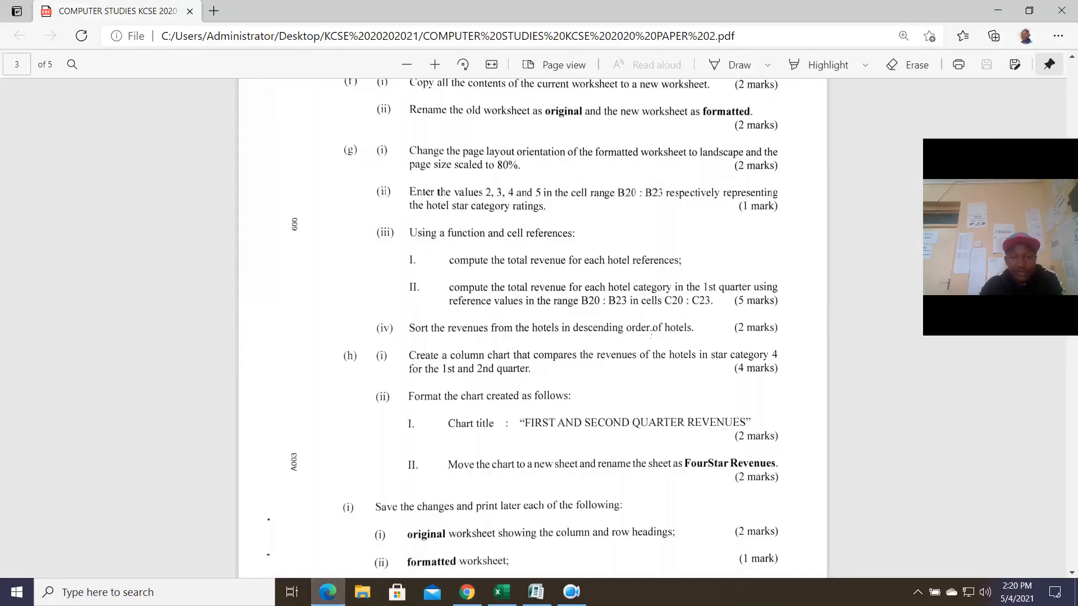
pyautogui.moveTo(493, 330); pyautogui.dragTo(692, 329)
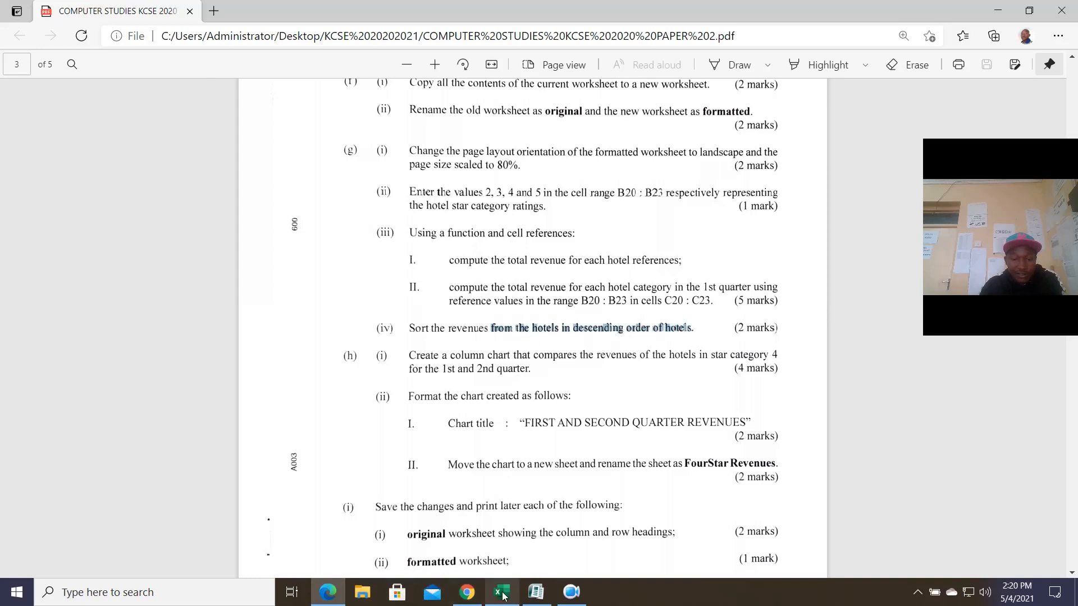
pyautogui.click(501, 591)
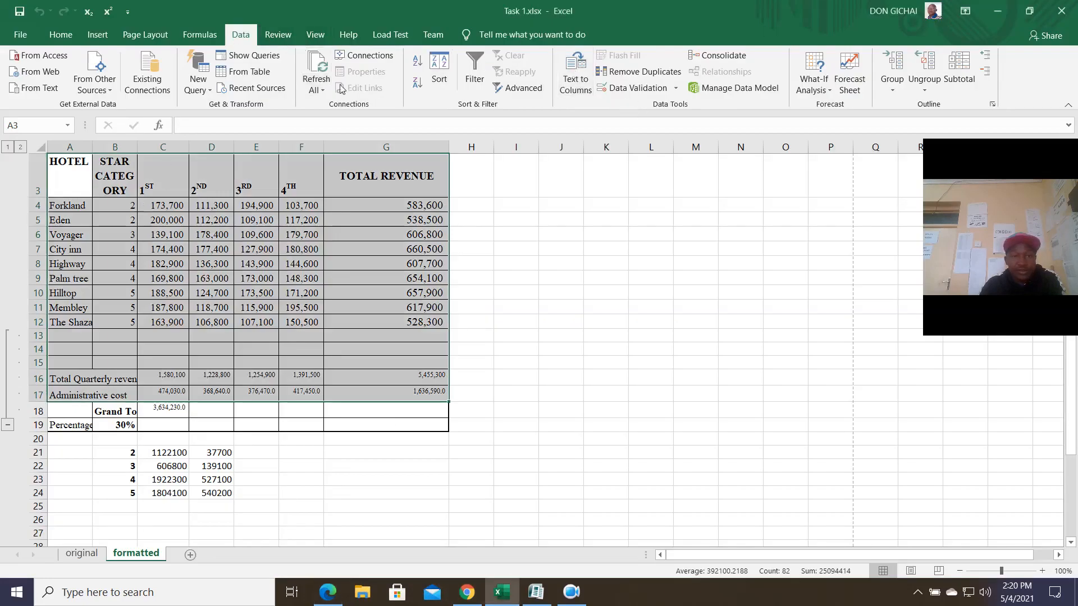
pyautogui.click(439, 71)
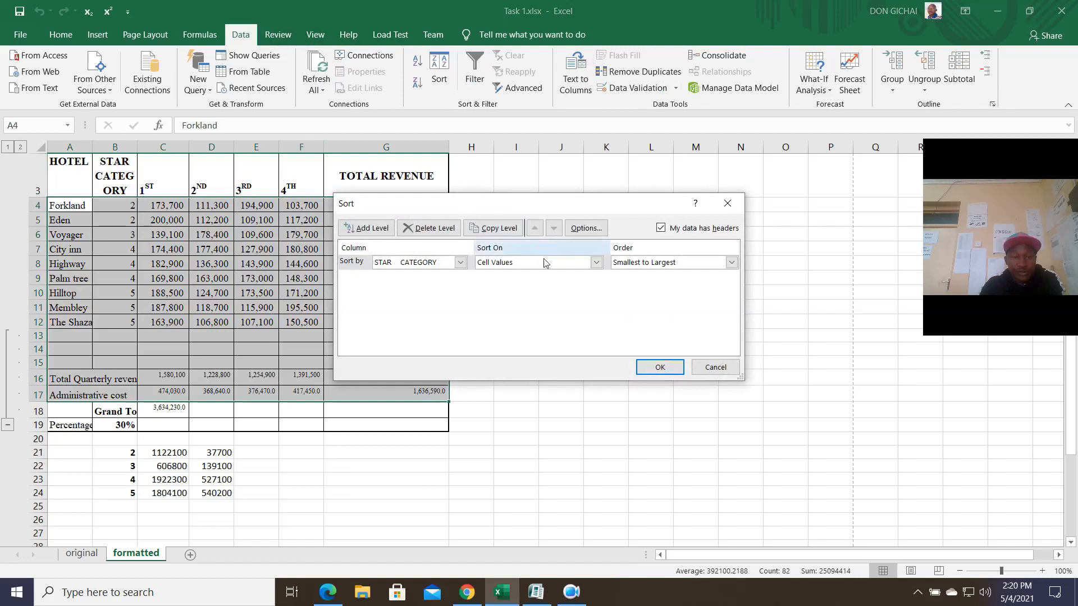
pyautogui.click(460, 262)
pyautogui.click(418, 336)
pyautogui.click(731, 262)
pyautogui.click(676, 287)
pyautogui.click(660, 368)
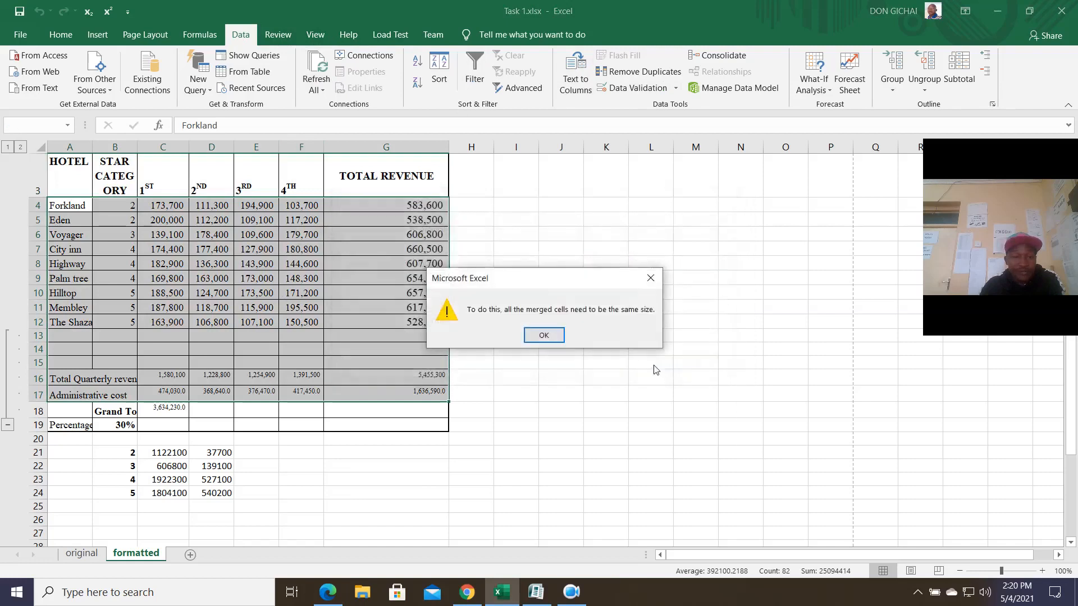
pyautogui.click(546, 335)
# Unmerge the title cells in rows 1 and 2 above the hotel table.
pyautogui.scroll(1, 583, 342)
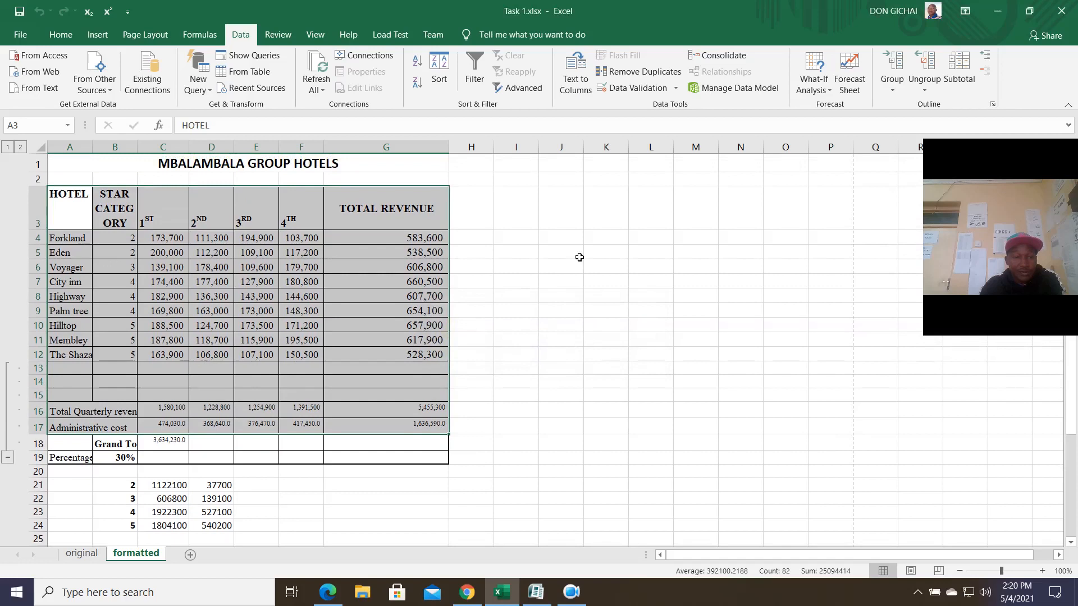
pyautogui.click(42, 176)
pyautogui.moveTo(43, 174); pyautogui.dragTo(38, 163)
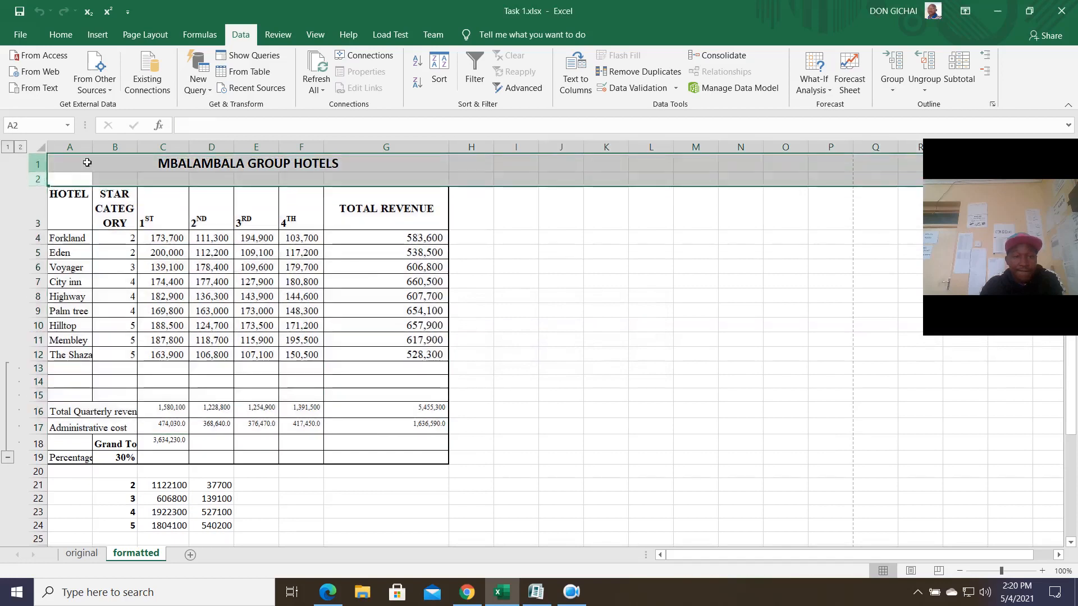
pyautogui.click(62, 35)
pyautogui.click(396, 82)
pyautogui.click(560, 252)
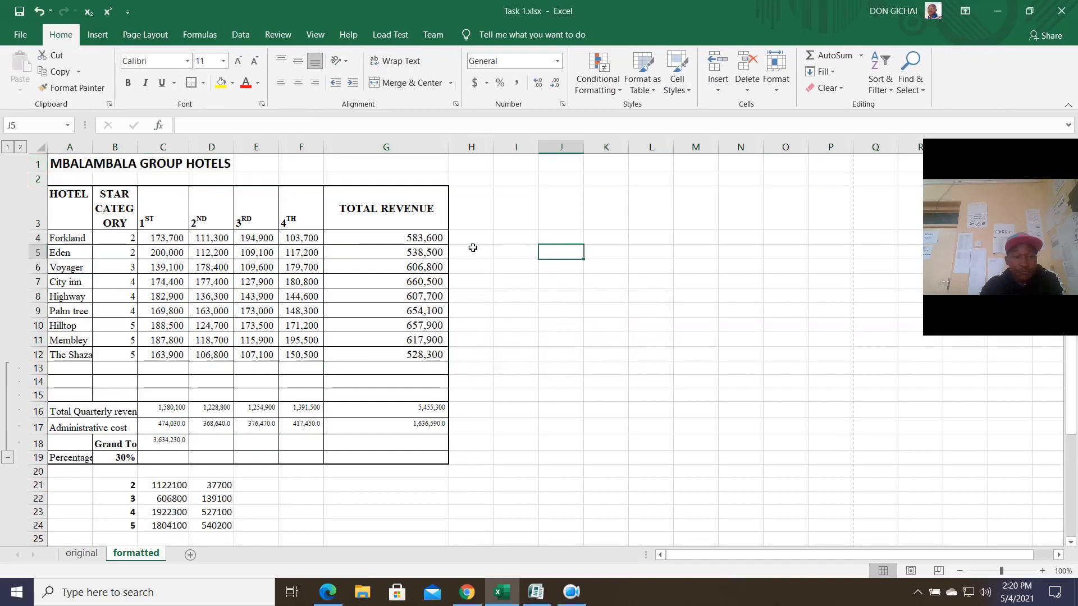
# Try to merge and centre cells A16:B17 holding the Total Quarterly revenue and Administrative cost labels, and undo the merge.
pyautogui.click(408, 221)
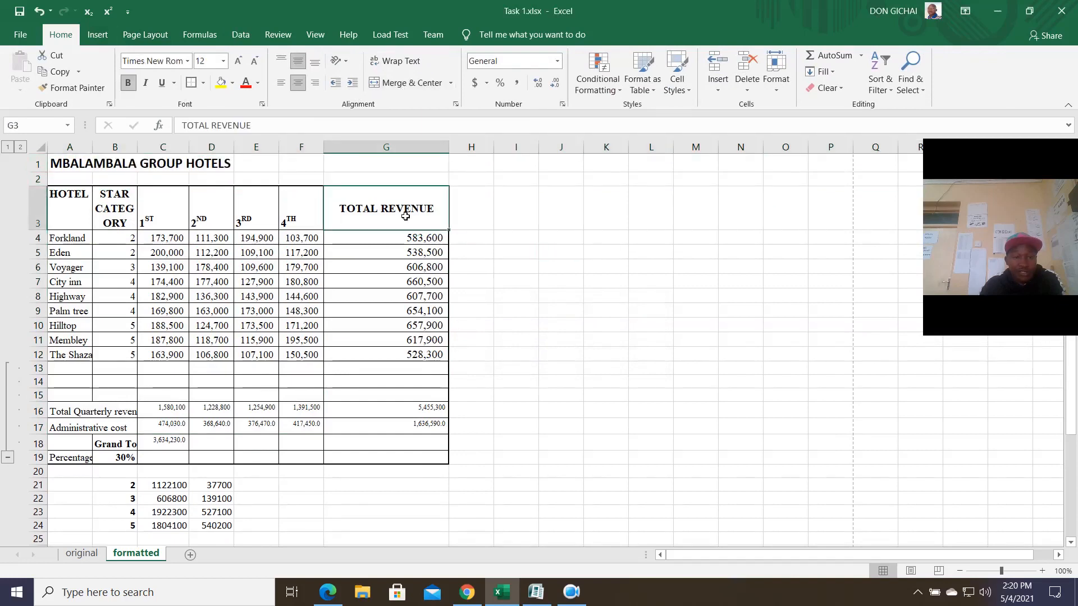
pyautogui.moveTo(86, 216); pyautogui.dragTo(439, 364)
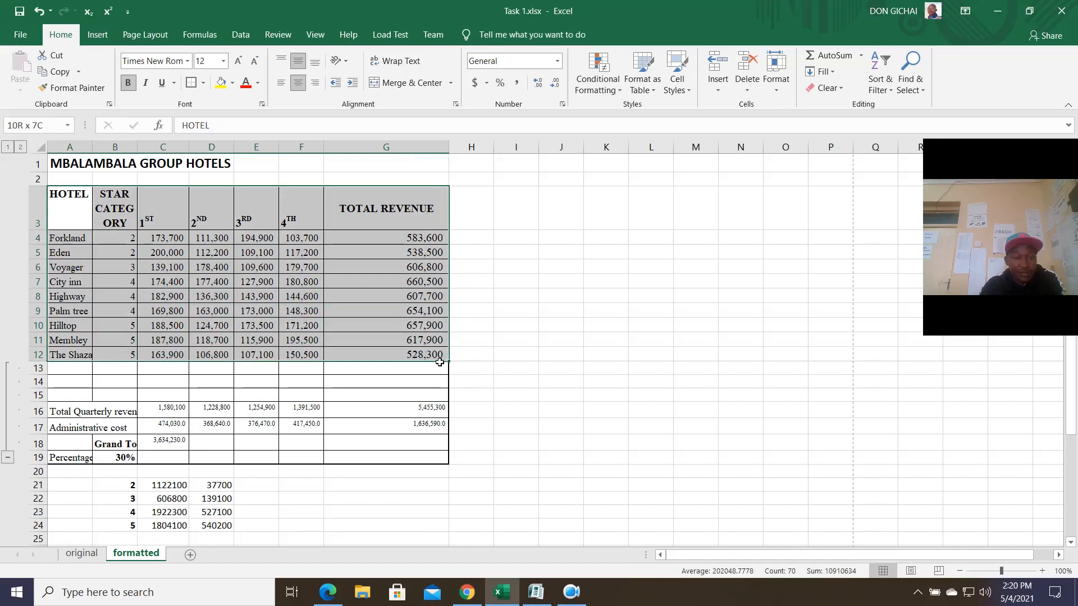
pyautogui.click(515, 395)
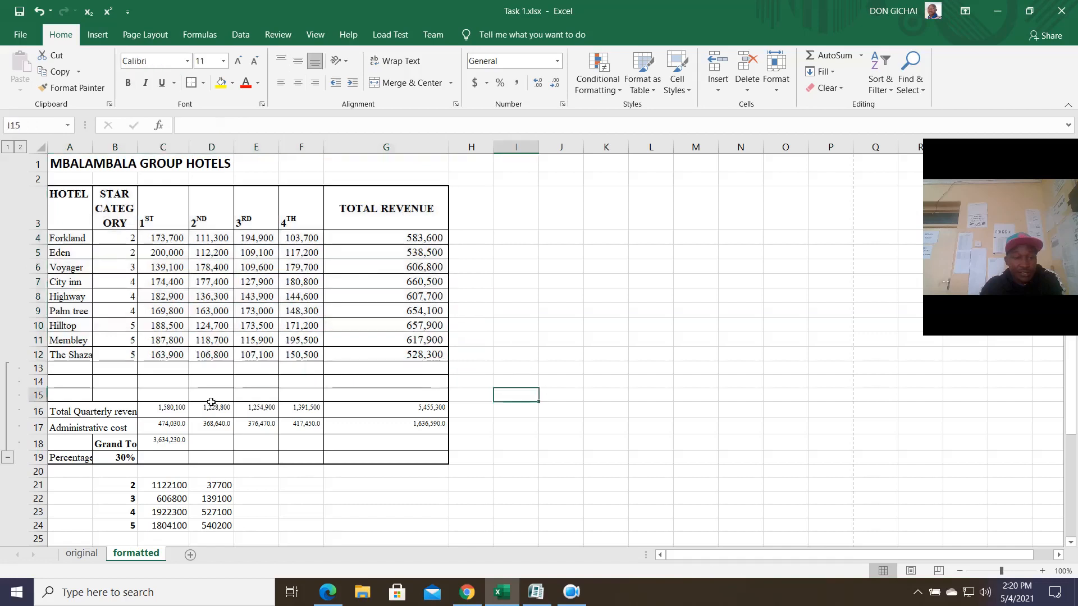
pyautogui.moveTo(90, 412); pyautogui.dragTo(89, 428)
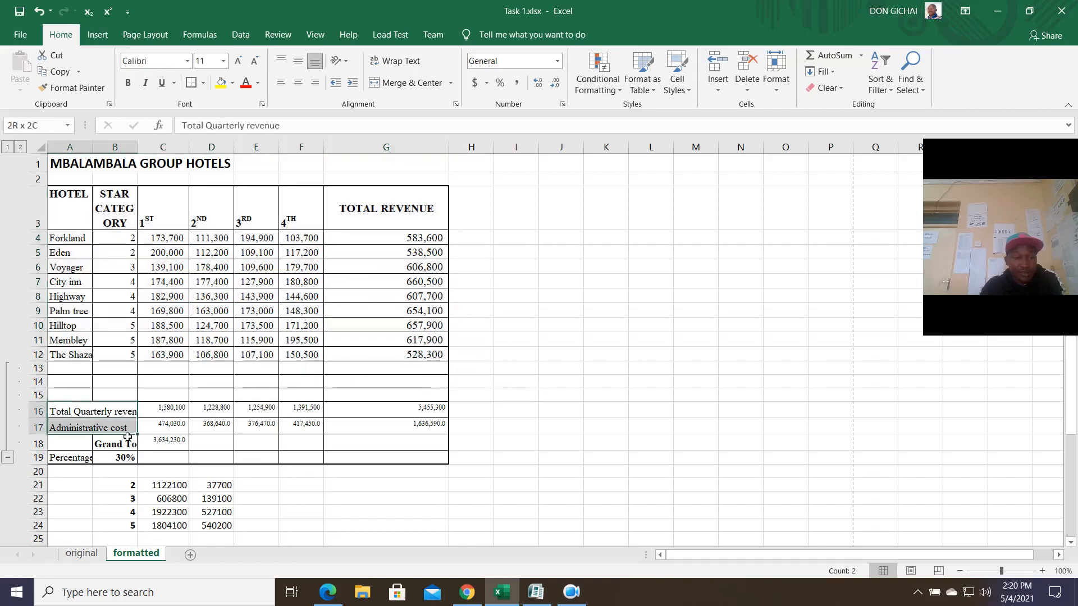
pyautogui.click(400, 85)
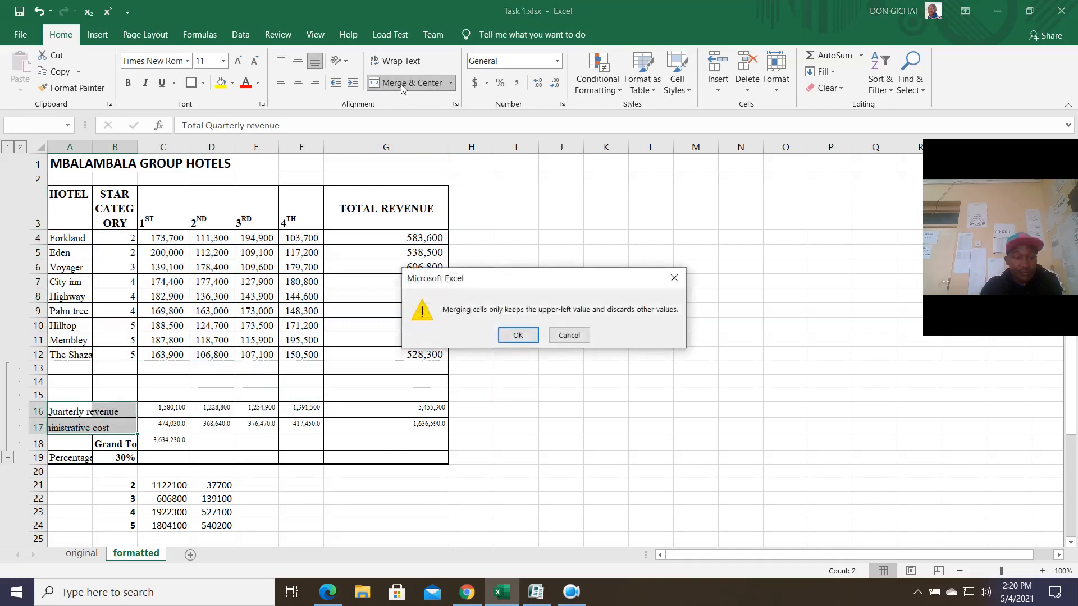
pyautogui.click(524, 335)
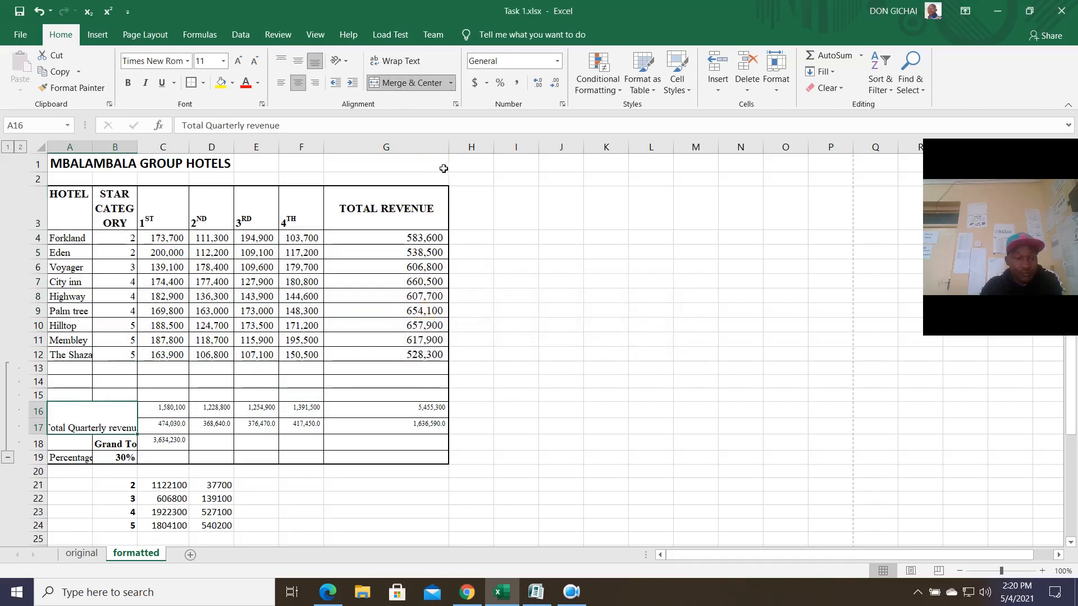
pyautogui.click(40, 12)
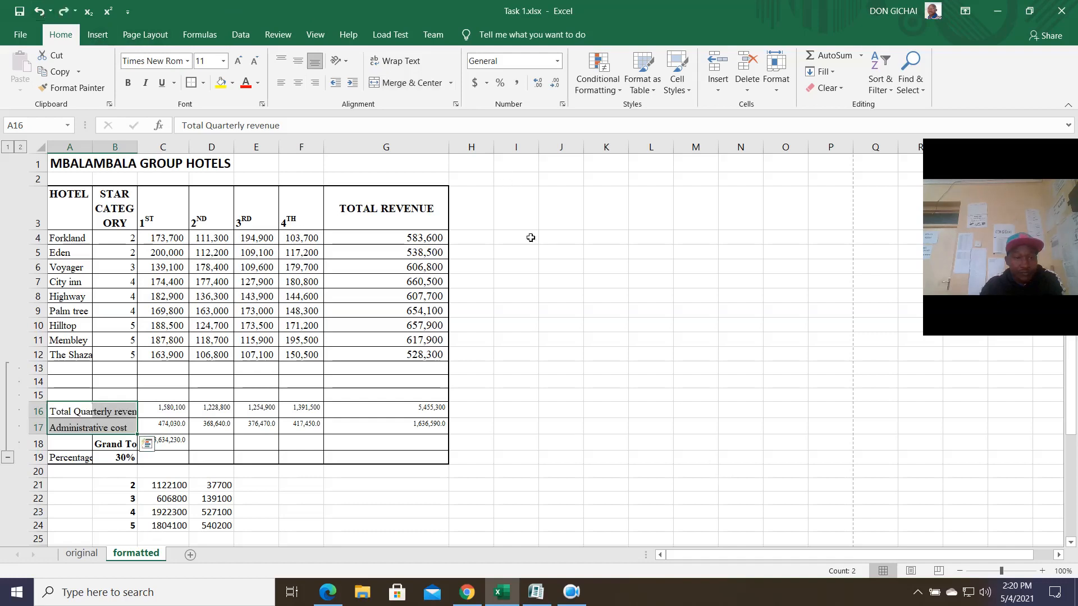
pyautogui.click(571, 314)
# Sort the hotel table A3:G12 by STAR CATEGORY from largest to smallest, based on cell values.
pyautogui.moveTo(71, 207); pyautogui.dragTo(406, 362)
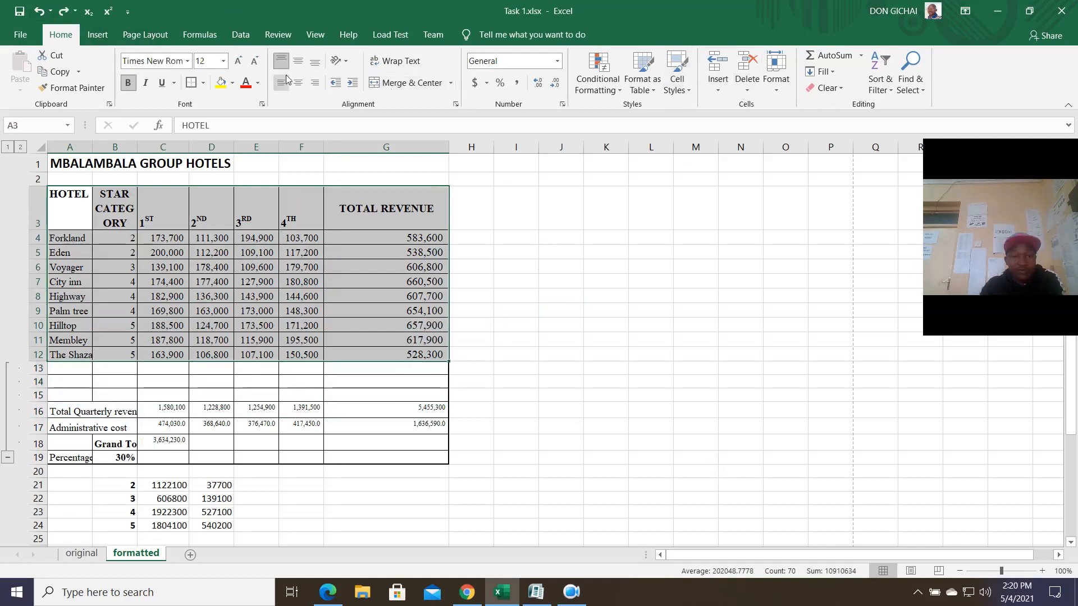
pyautogui.click(240, 35)
pyautogui.click(439, 73)
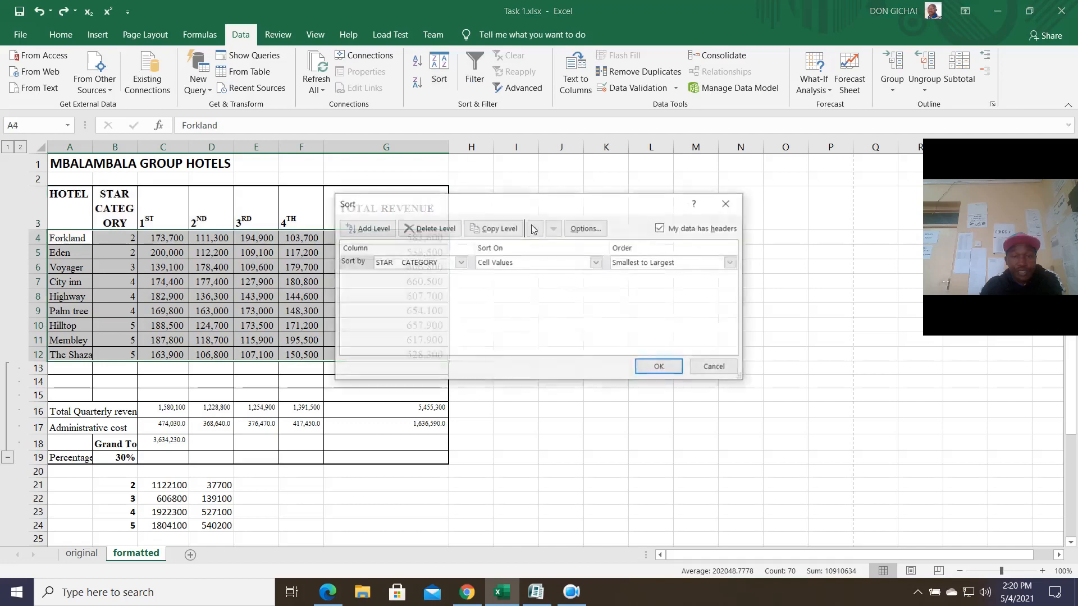
pyautogui.click(732, 262)
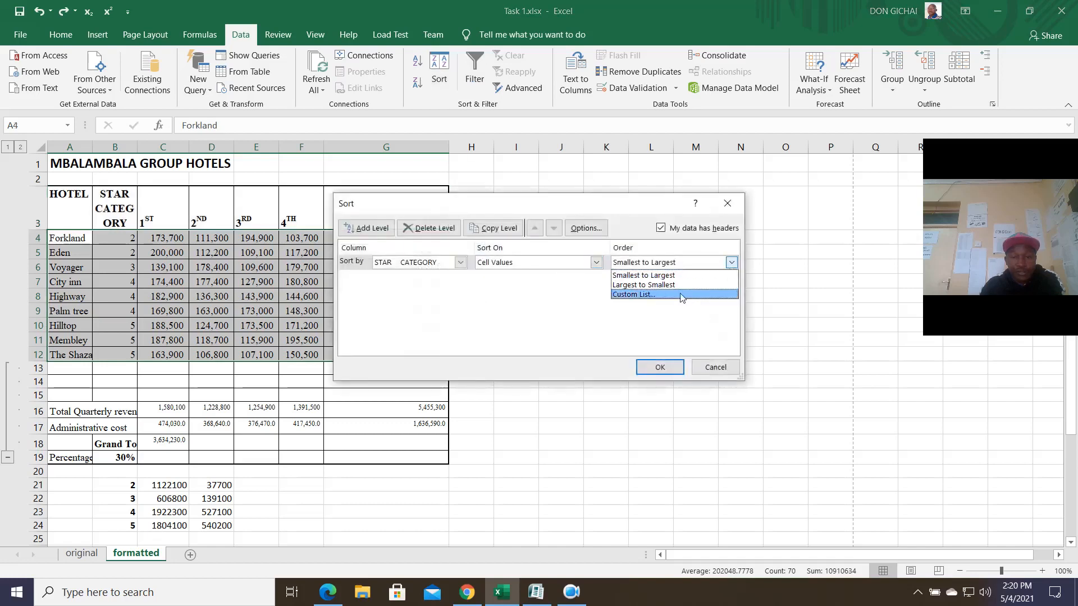
pyautogui.click(676, 286)
pyautogui.click(666, 365)
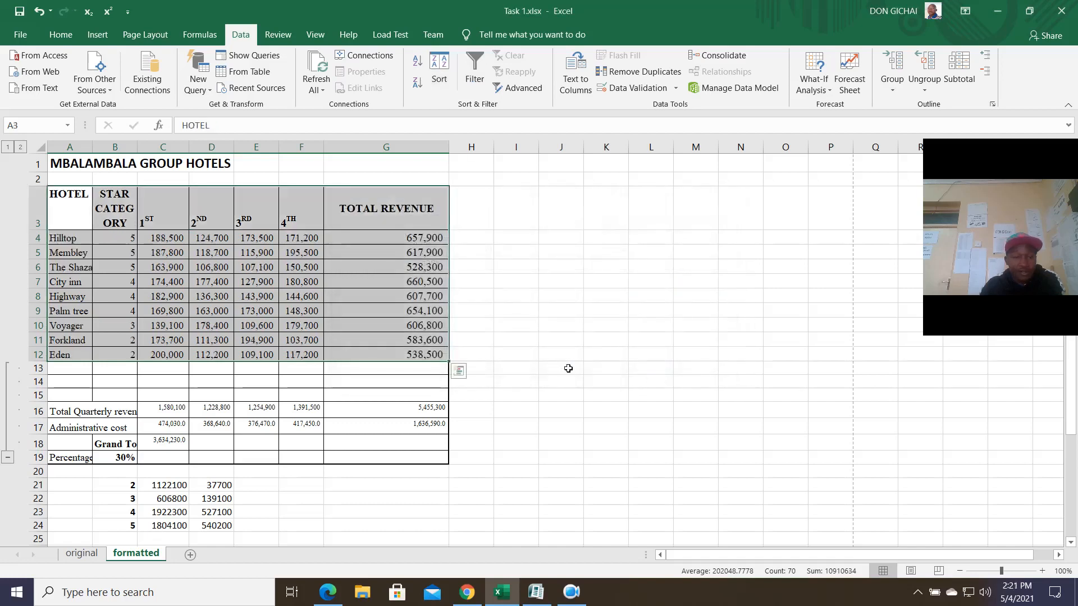
pyautogui.click(485, 313)
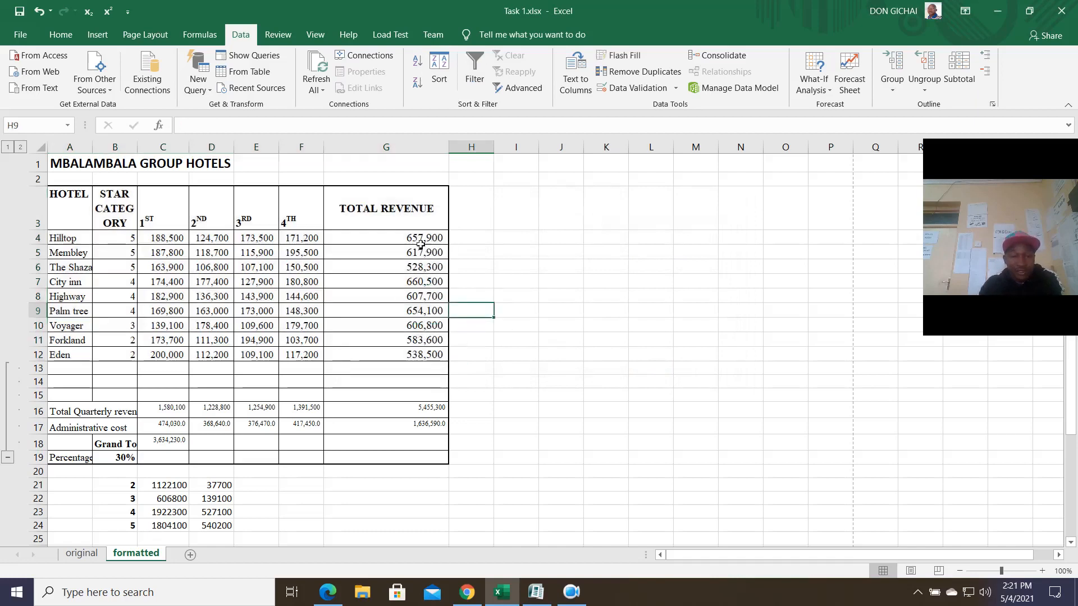
# Try to sort the whole of column G by itself from largest to smallest, and undo that sort.
pyautogui.moveTo(399, 216); pyautogui.dragTo(412, 297)
pyautogui.click(405, 162)
pyautogui.click(408, 149)
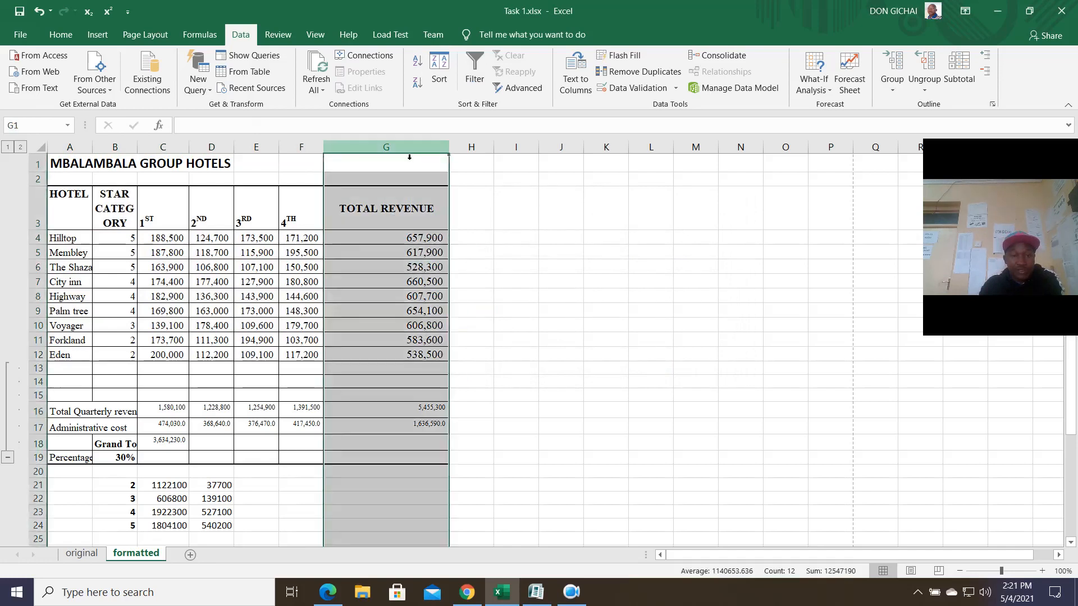
pyautogui.click(437, 75)
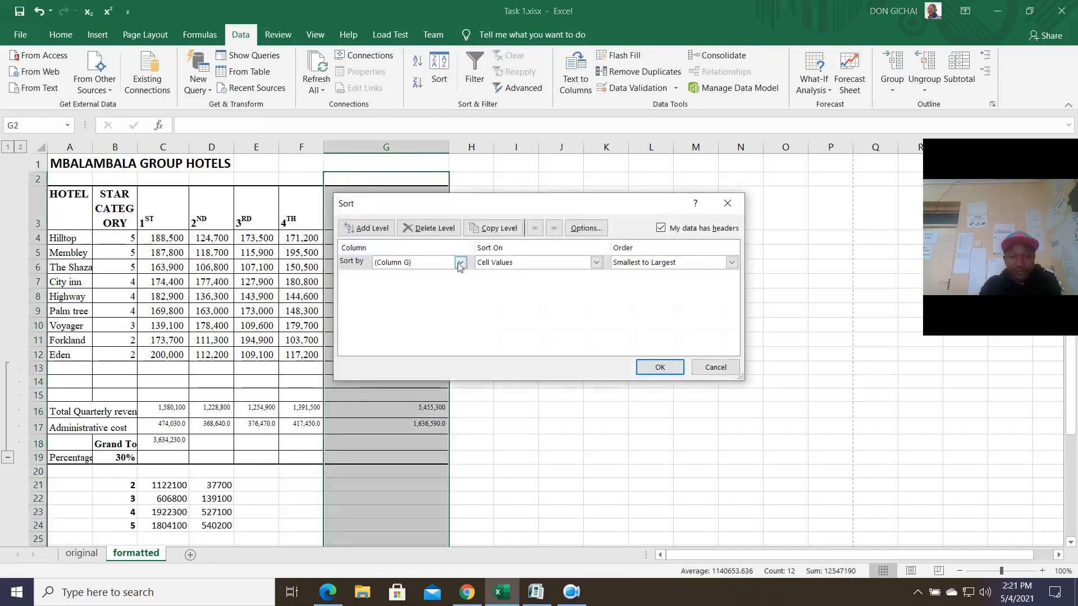
pyautogui.click(731, 263)
pyautogui.click(643, 284)
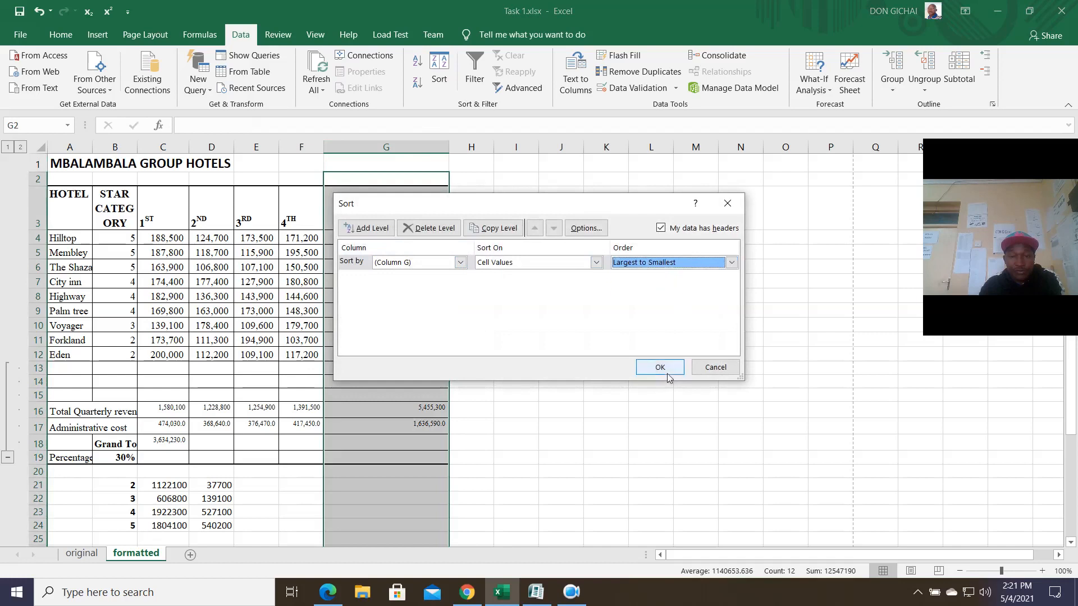
pyautogui.click(660, 369)
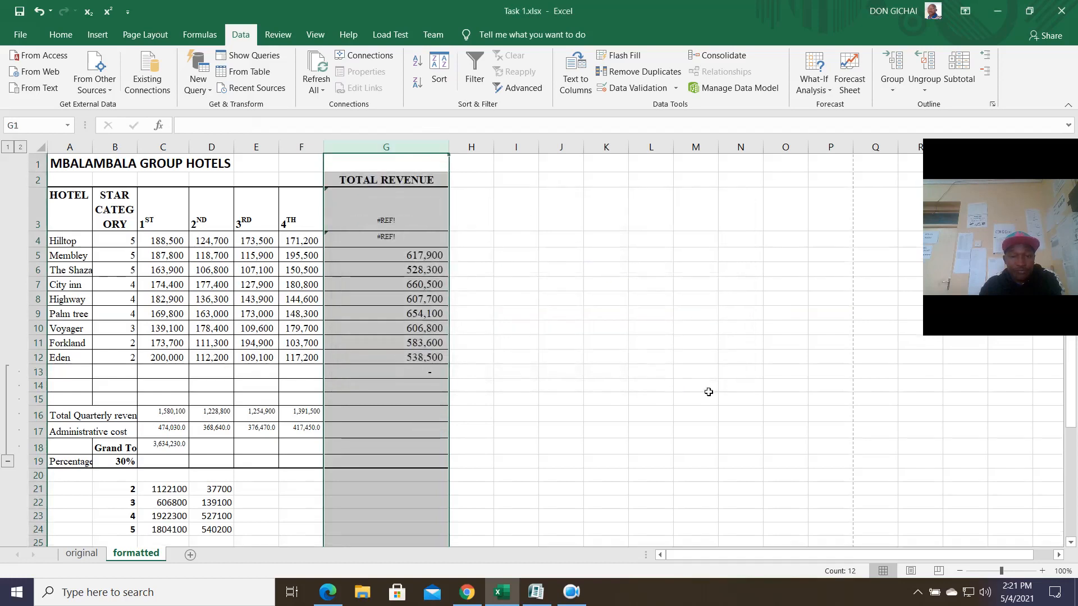
pyautogui.click(39, 11)
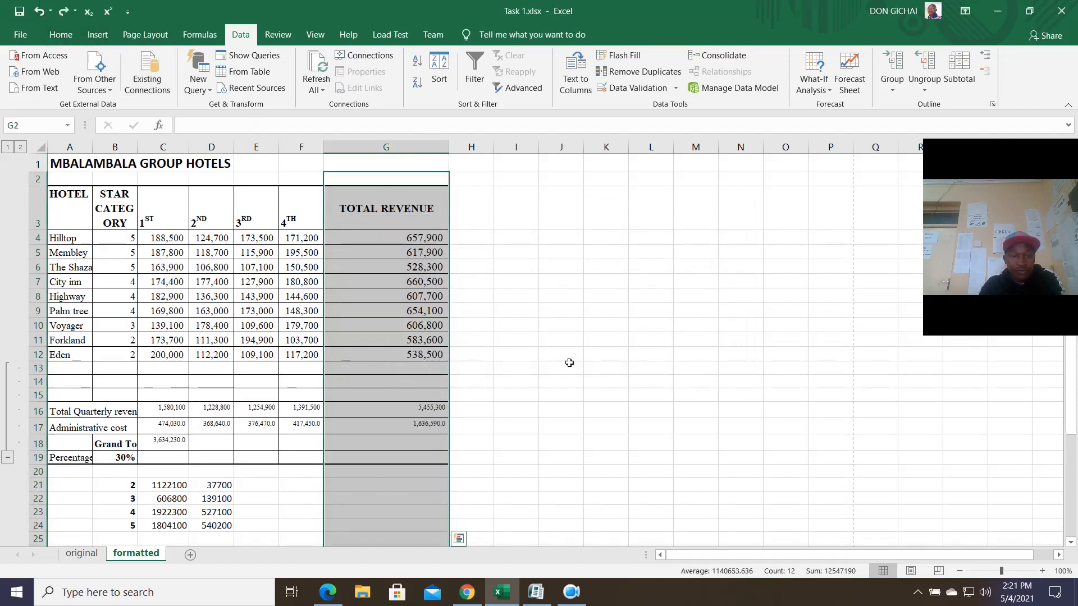
pyautogui.click(651, 410)
# Starting from the TOTAL REVENUE cells G3:G12, re-sort the hotel rows by STAR CATEGORY from largest to smallest.
pyautogui.moveTo(393, 216); pyautogui.dragTo(414, 362)
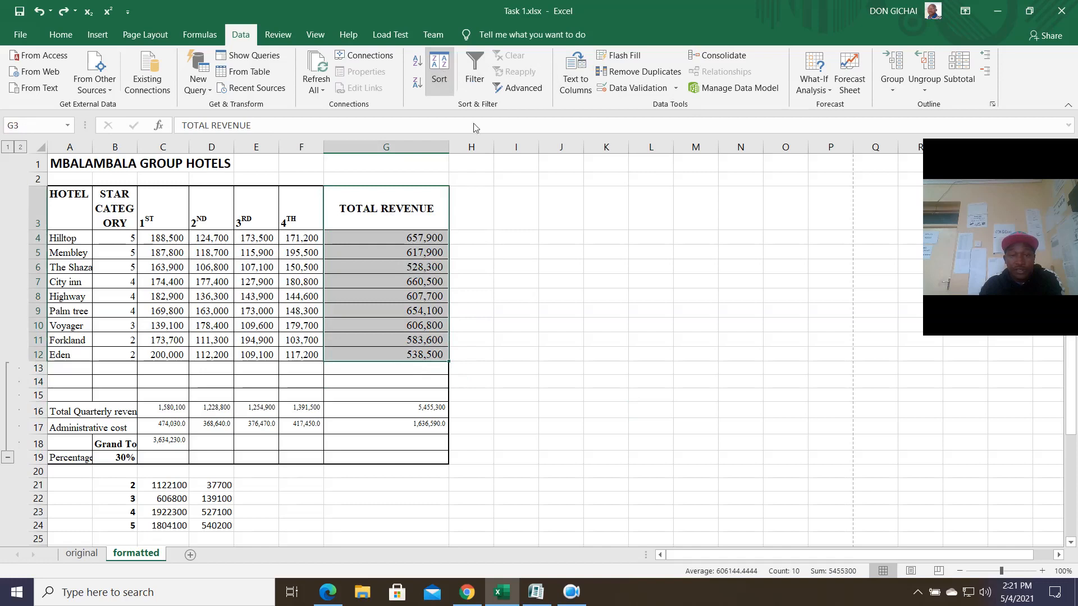
pyautogui.click(449, 85)
pyautogui.click(593, 330)
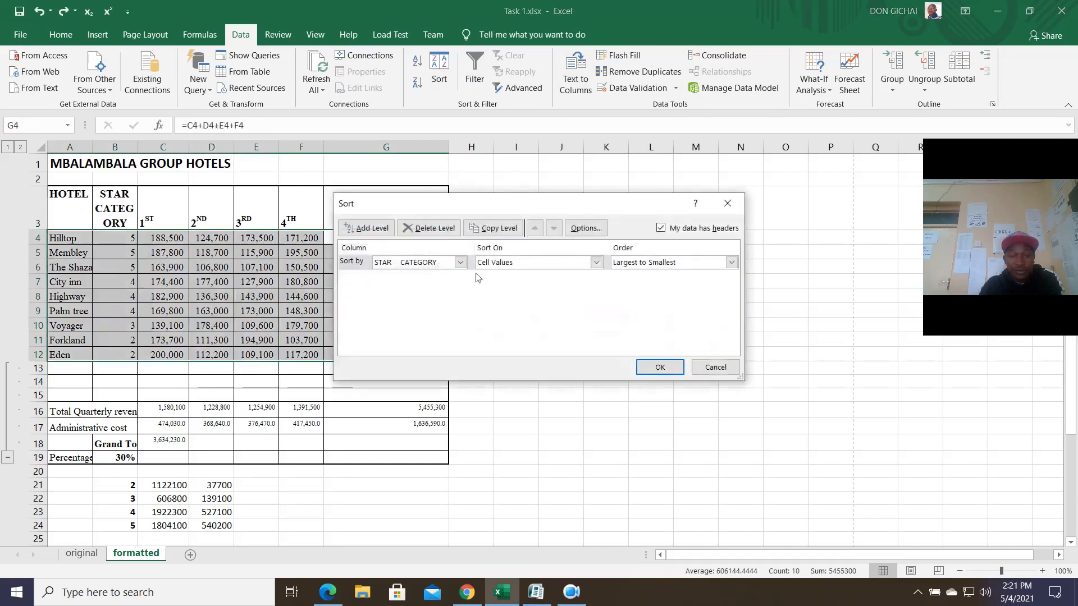
pyautogui.click(668, 368)
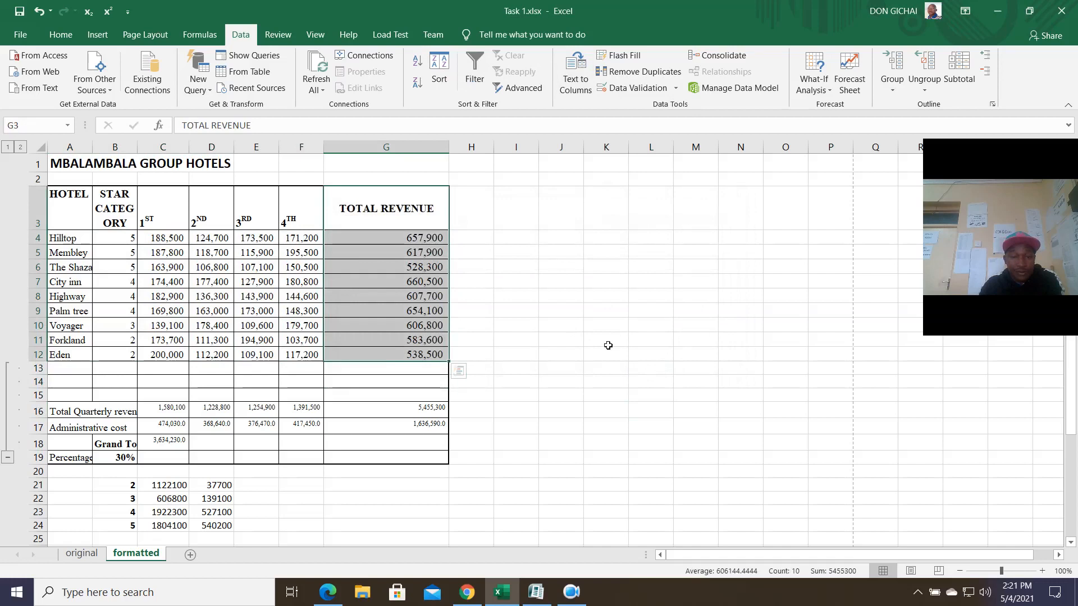
# Sort the hotel table A3:G12 by TOTAL REVENUE from largest to smallest.
pyautogui.moveTo(88, 214); pyautogui.dragTo(376, 359)
pyautogui.click(439, 73)
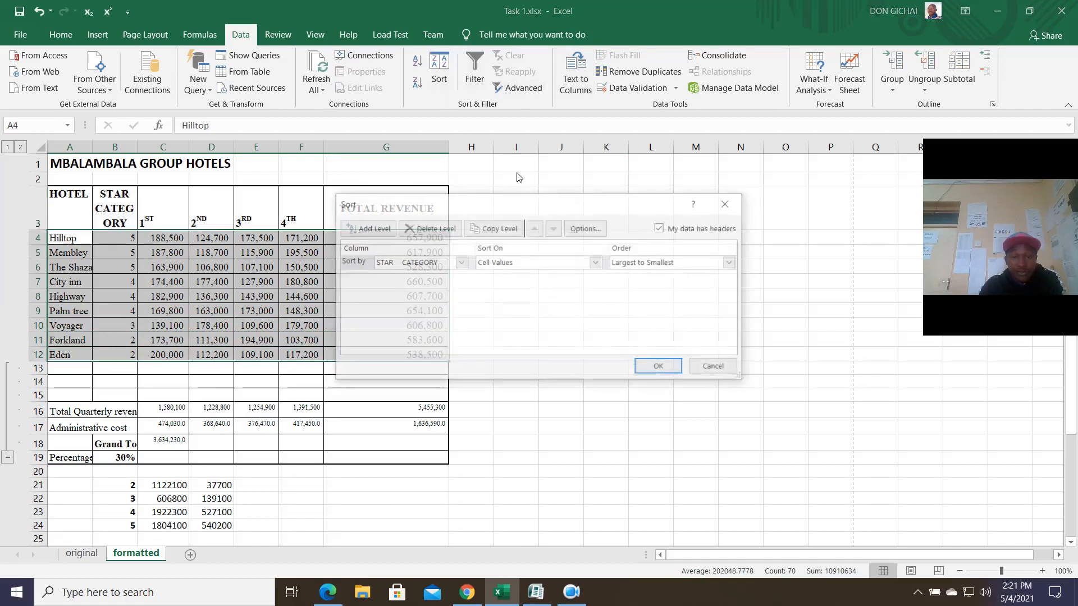
pyautogui.click(460, 262)
pyautogui.click(416, 332)
pyautogui.click(656, 367)
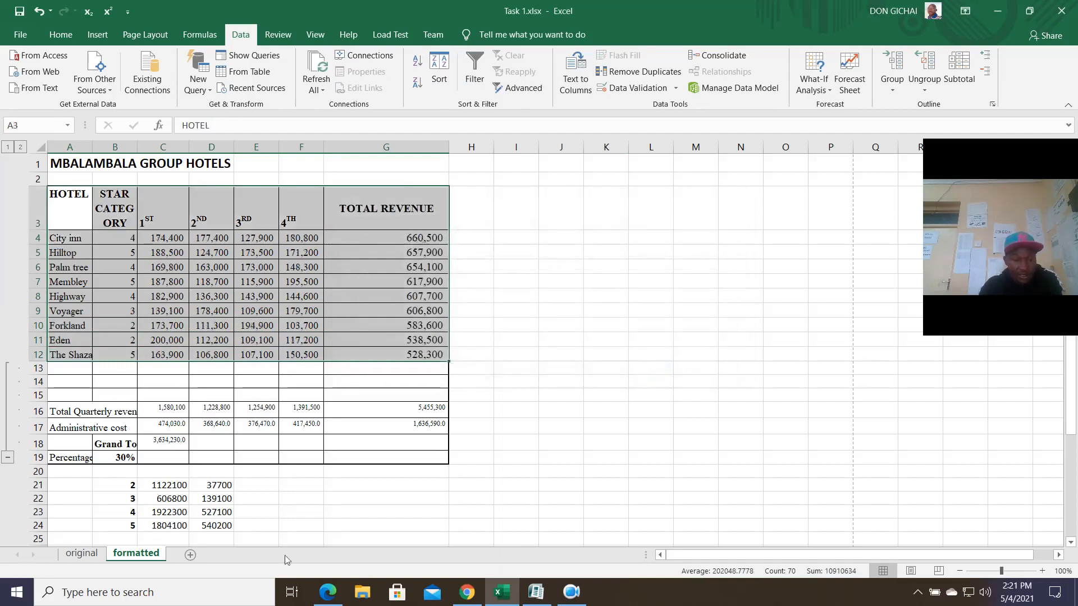
# Read the question about the star category 4 column chart in the exam paper PDF in Edge and return to Excel.
pyautogui.click(328, 591)
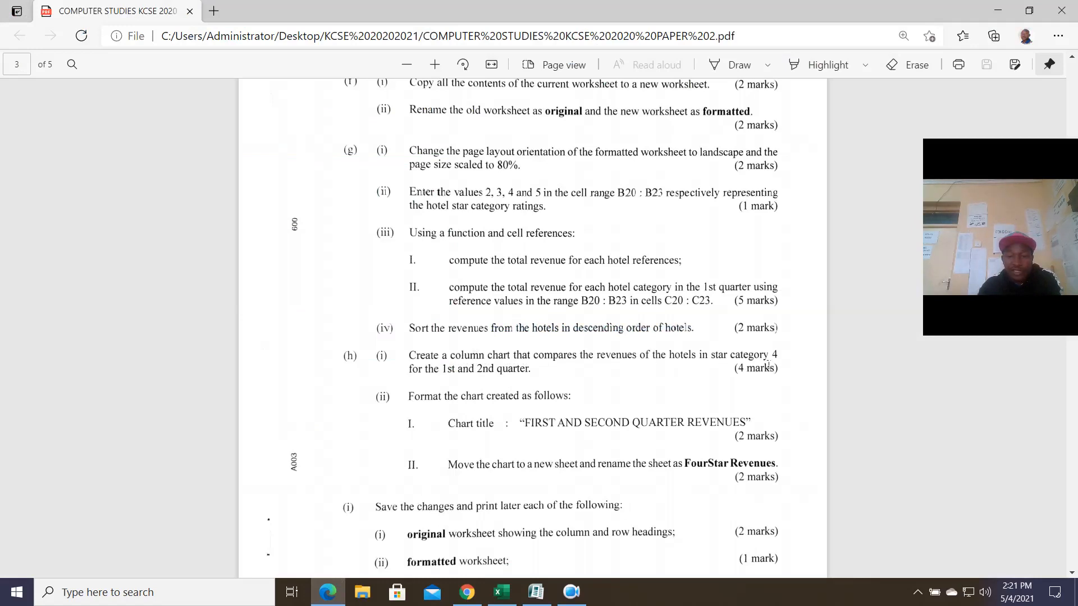
pyautogui.moveTo(711, 358); pyautogui.dragTo(742, 361)
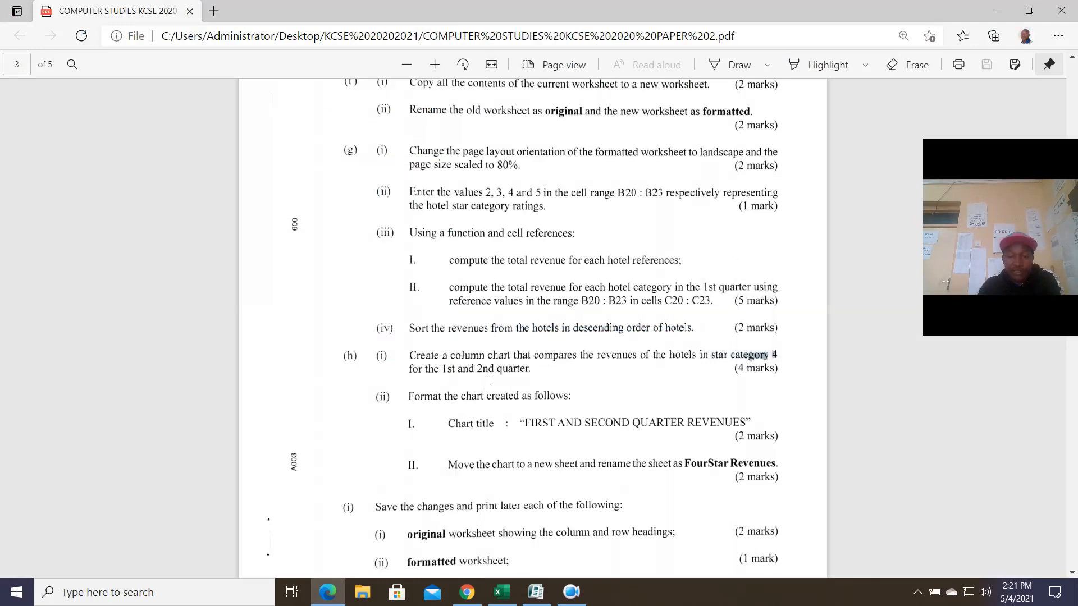
pyautogui.click(766, 365)
pyautogui.click(502, 592)
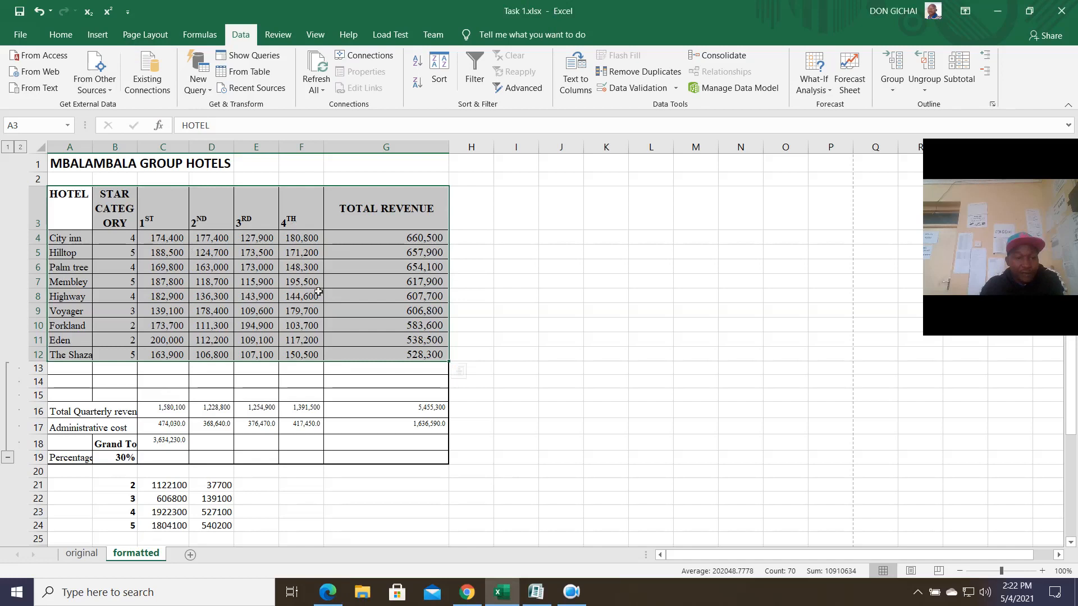
# Insert a 3-D clustered column chart from the City inn, Palm tree and Highway rows, using A4:D4, A6:D6 and A8:D8.
pyautogui.click(519, 269)
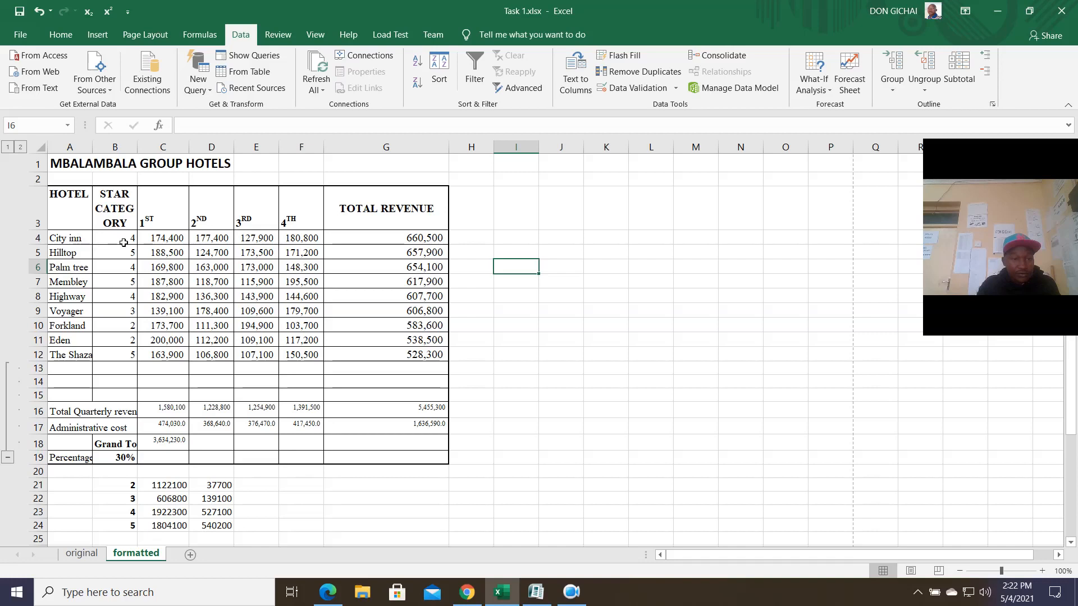
pyautogui.moveTo(73, 242); pyautogui.dragTo(212, 242)
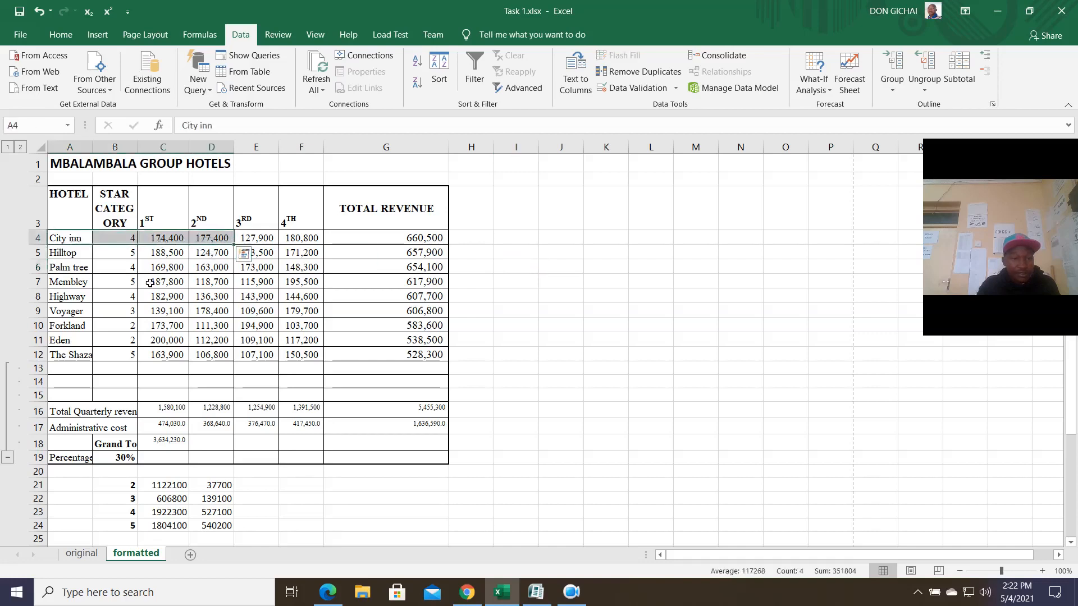
pyautogui.moveTo(60, 271); pyautogui.dragTo(207, 270)
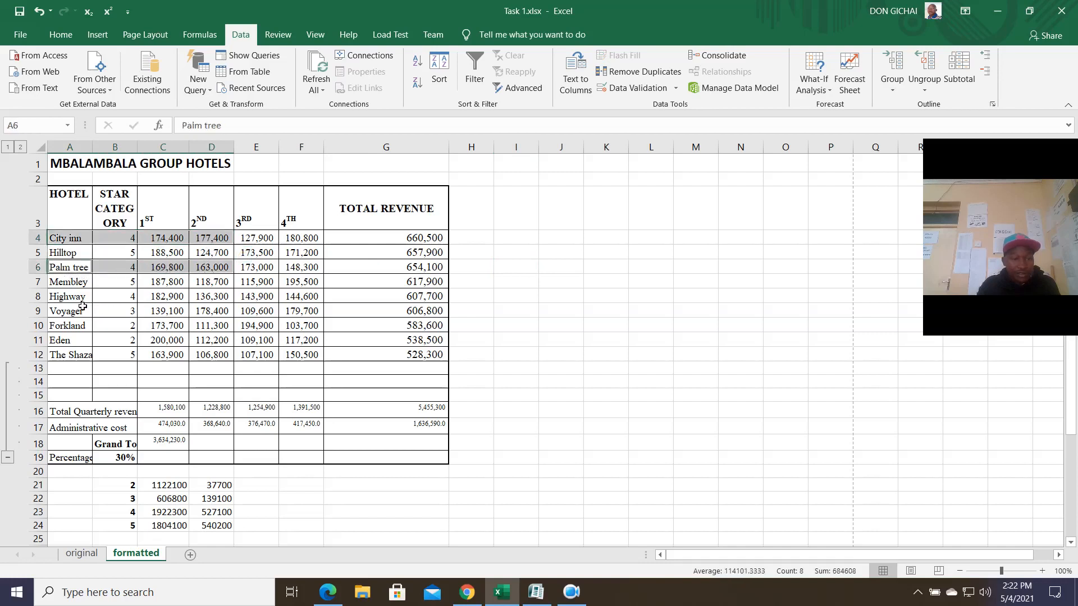
pyautogui.moveTo(77, 300); pyautogui.dragTo(207, 301)
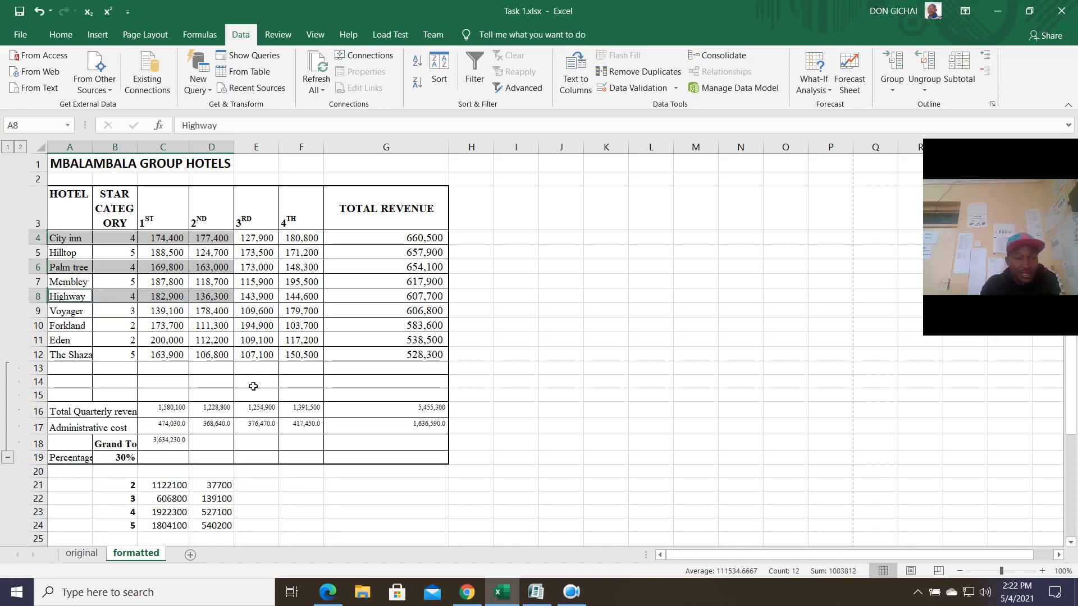
pyautogui.click(327, 592)
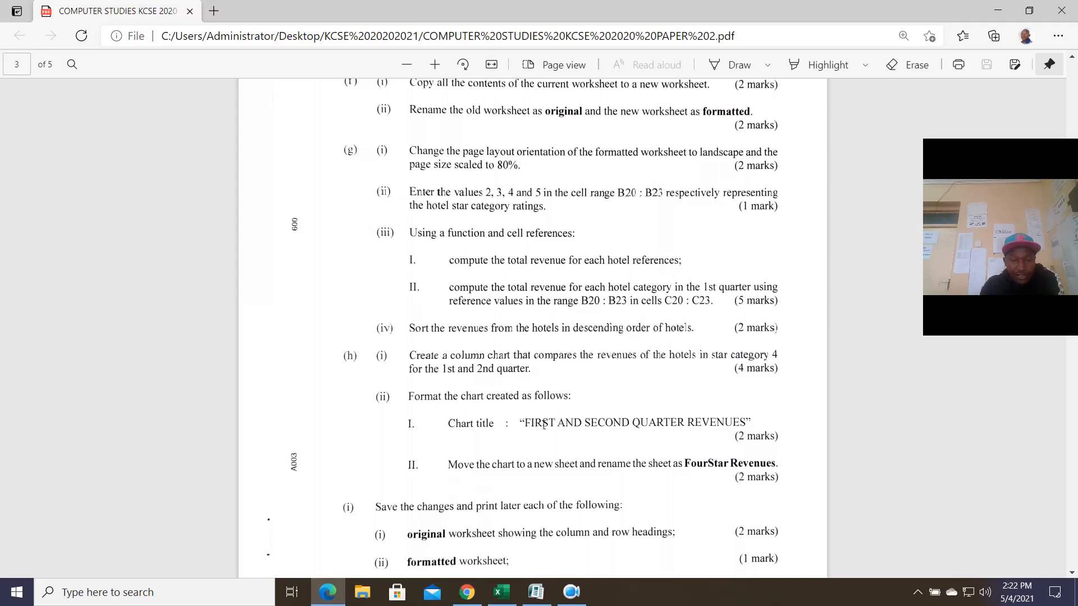
pyautogui.click(501, 592)
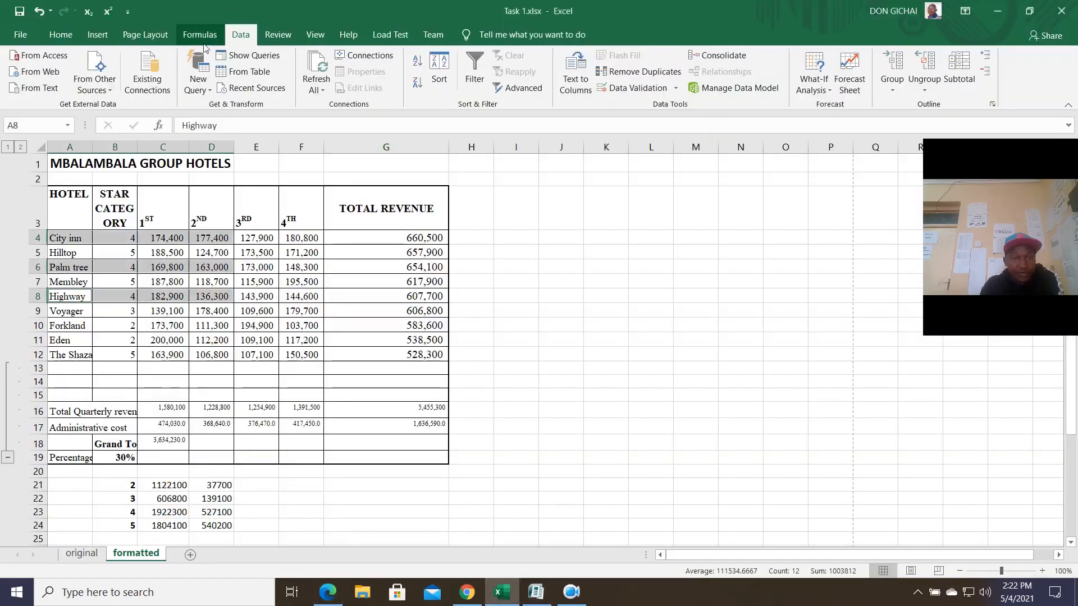
pyautogui.click(104, 40)
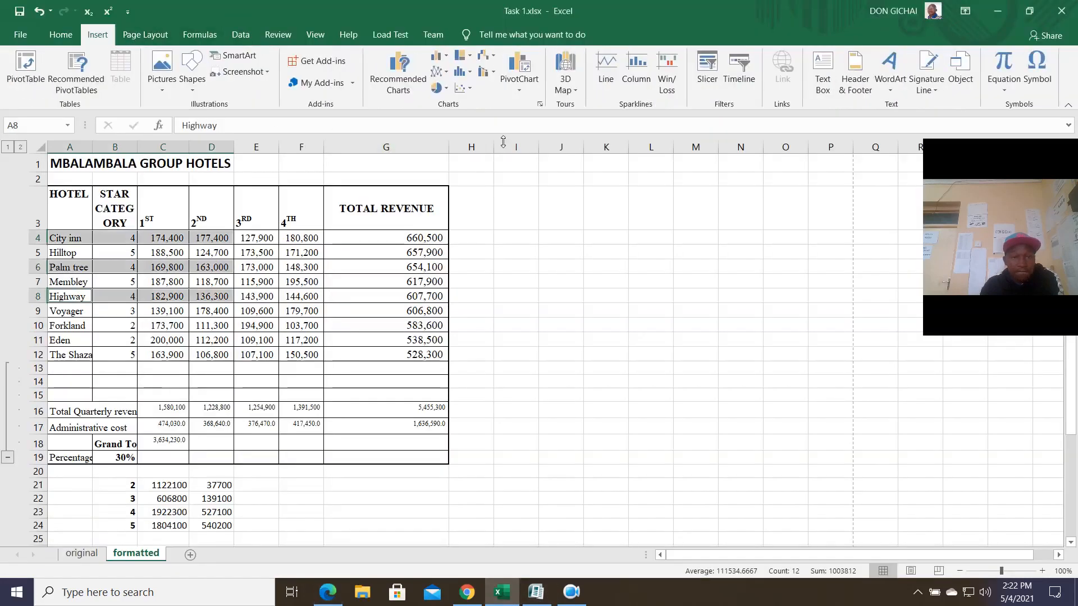
pyautogui.click(446, 58)
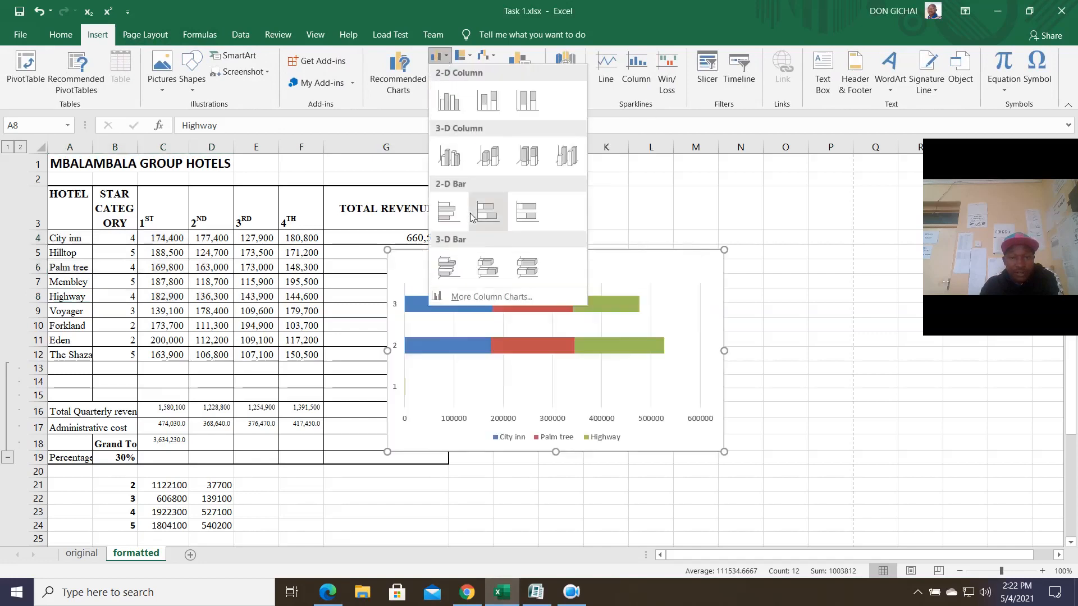
pyautogui.click(449, 154)
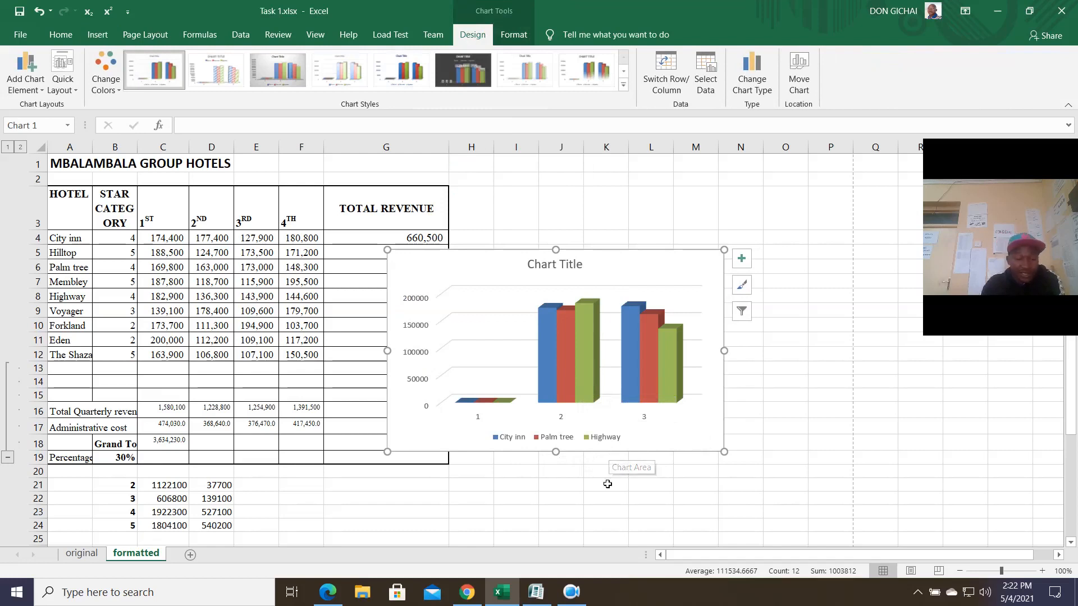
# Copy the title "FIRST AND SECOND QUARTER REVENUES" from the exam paper PDF in Edge and paste it as the chart title in Excel.
pyautogui.click(327, 593)
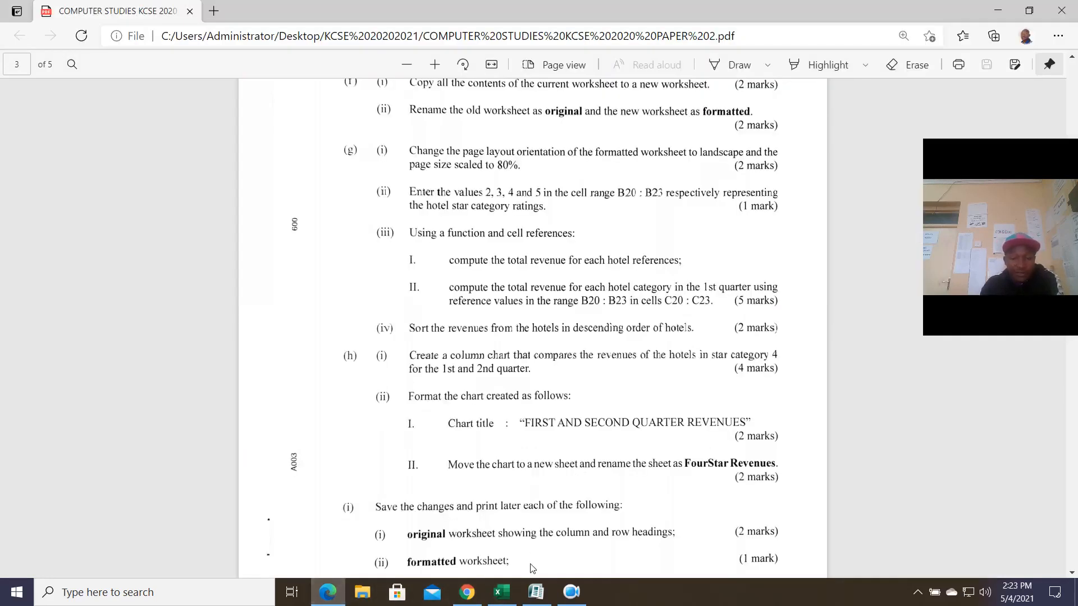
pyautogui.click(512, 592)
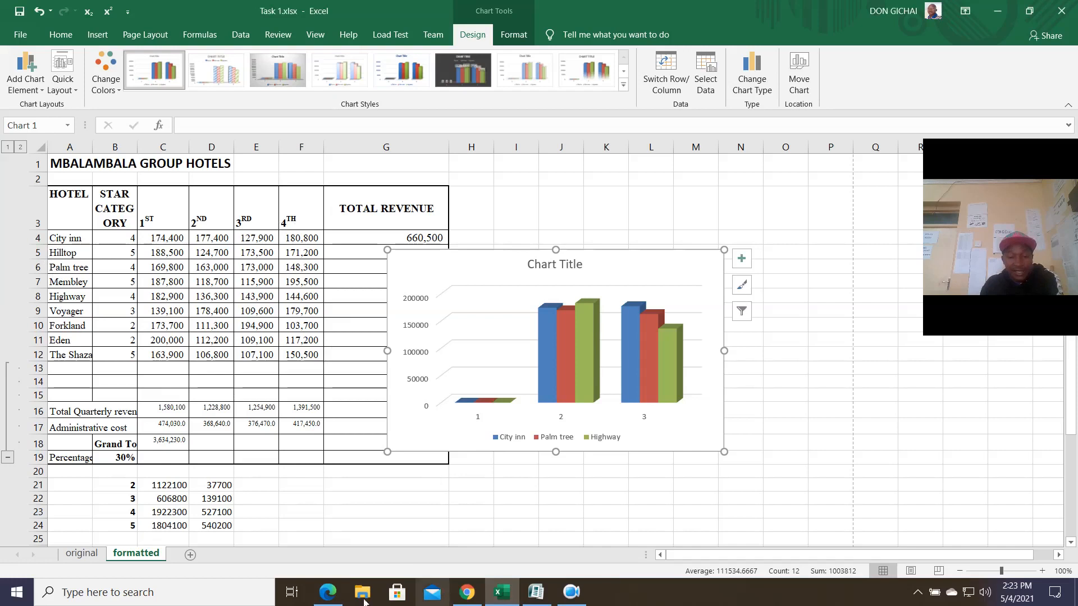
pyautogui.click(329, 595)
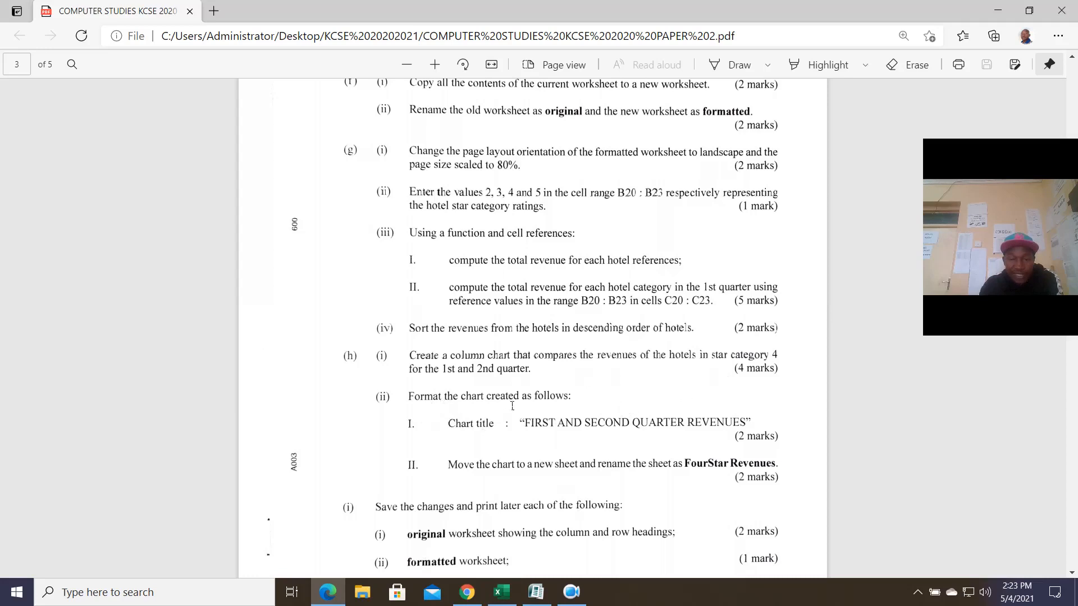
pyautogui.moveTo(746, 426); pyautogui.dragTo(528, 431)
pyautogui.hotkey('ctrl', 'c')
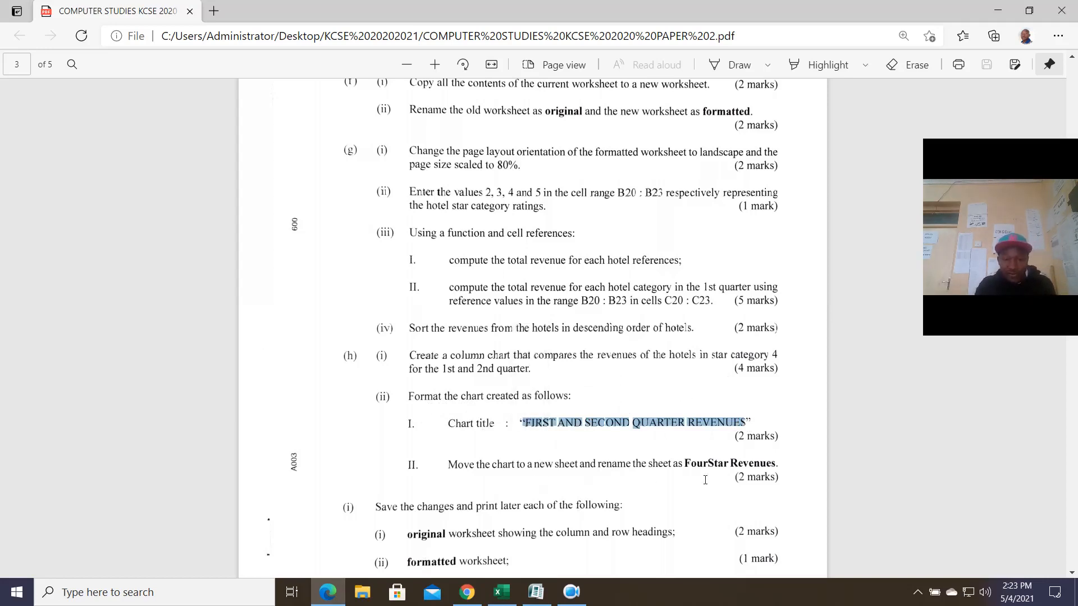
pyautogui.click(502, 593)
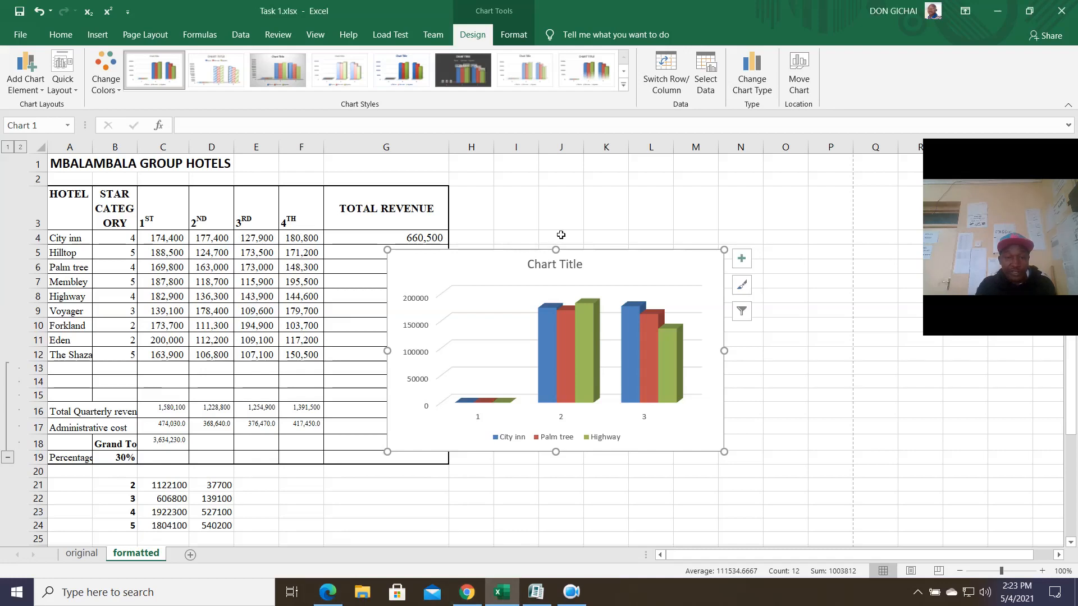
pyautogui.click(581, 270)
pyautogui.moveTo(585, 269); pyautogui.dragTo(501, 265)
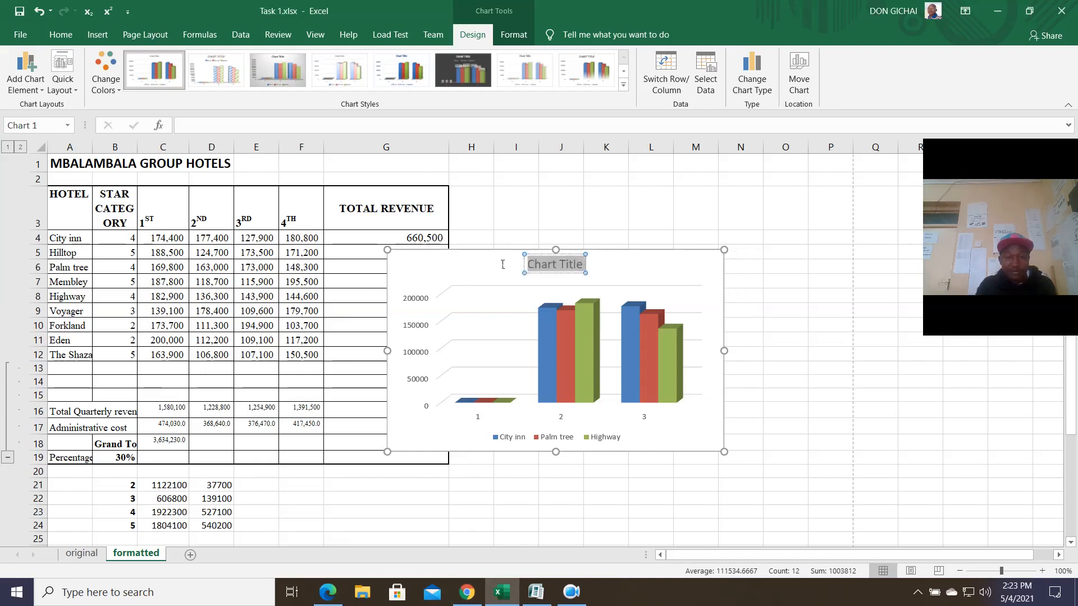
pyautogui.hotkey('ctrl', 'v')
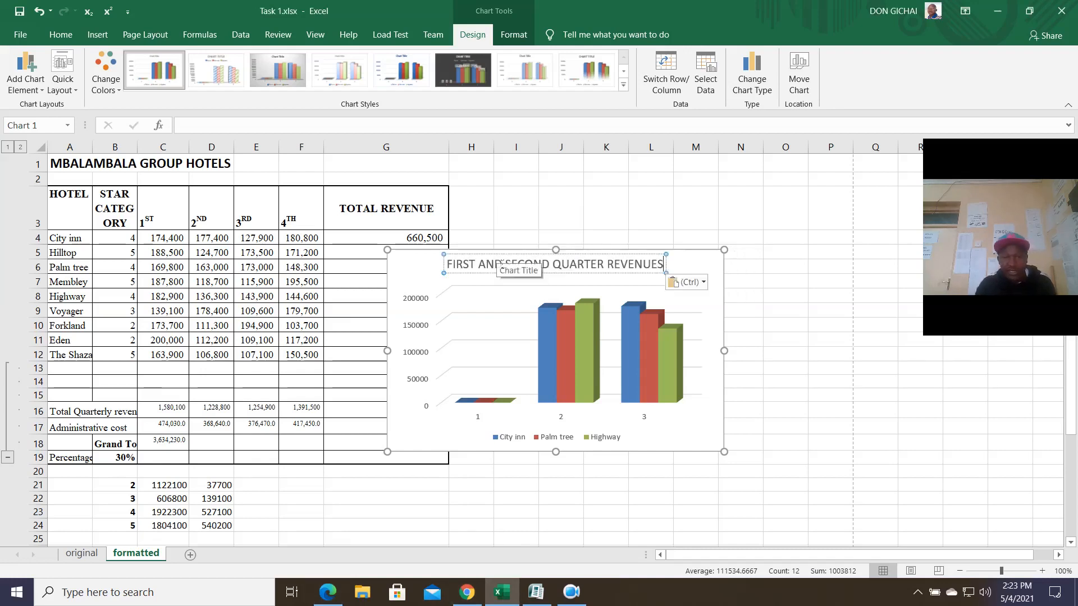
# Make the whole chart title text bold.
pyautogui.moveTo(655, 264); pyautogui.dragTo(443, 265)
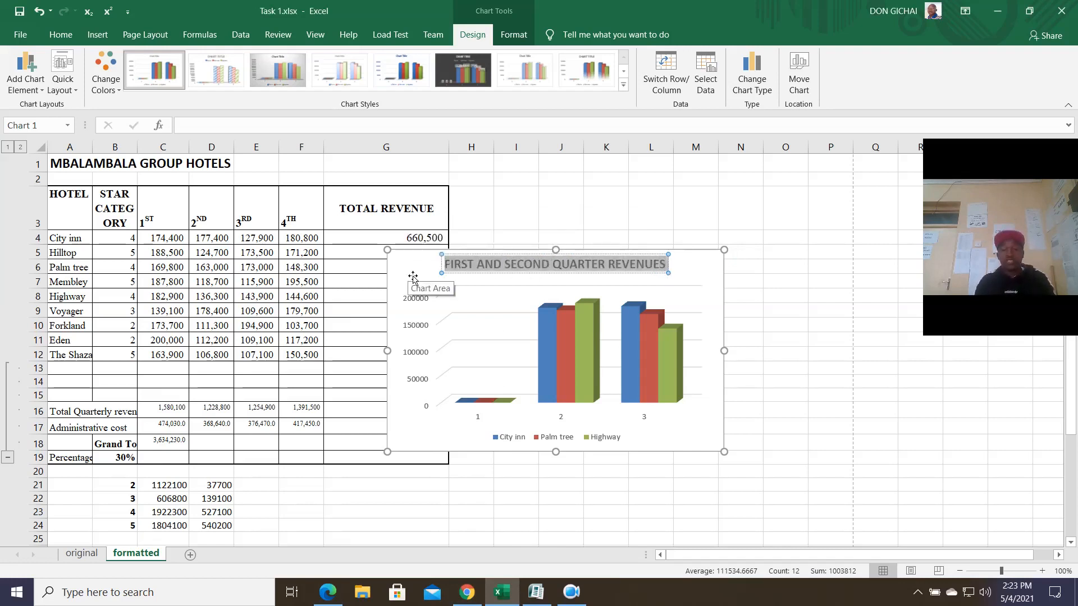
pyautogui.click(615, 216)
pyautogui.click(588, 299)
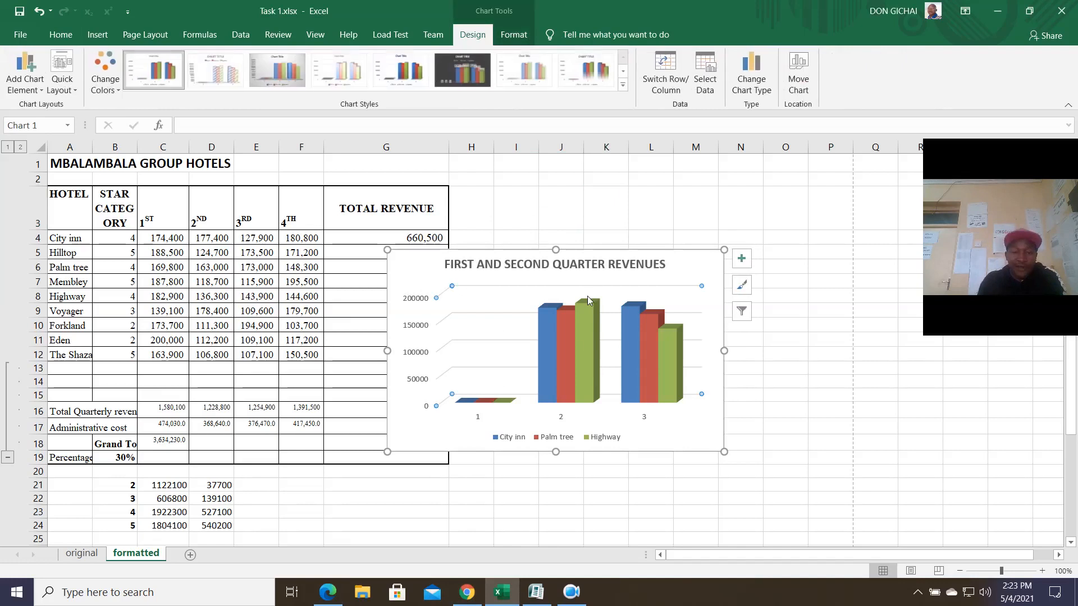
# Copy the sheet name for the chart, "ourStar Revenues", from the exam paper PDF in Edge and return to Excel.
pyautogui.click(328, 592)
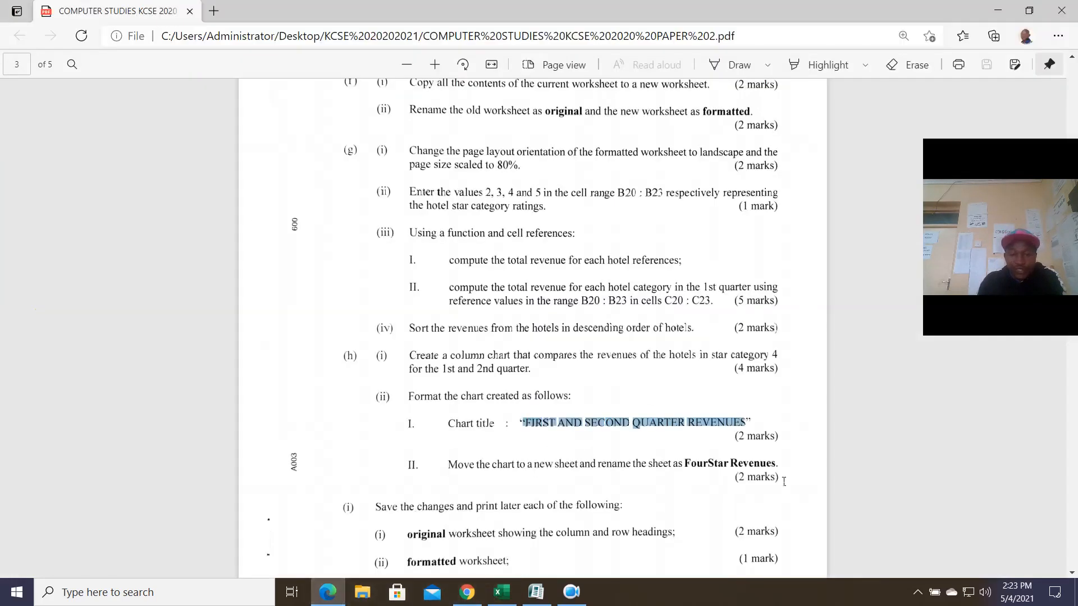
pyautogui.click(786, 471)
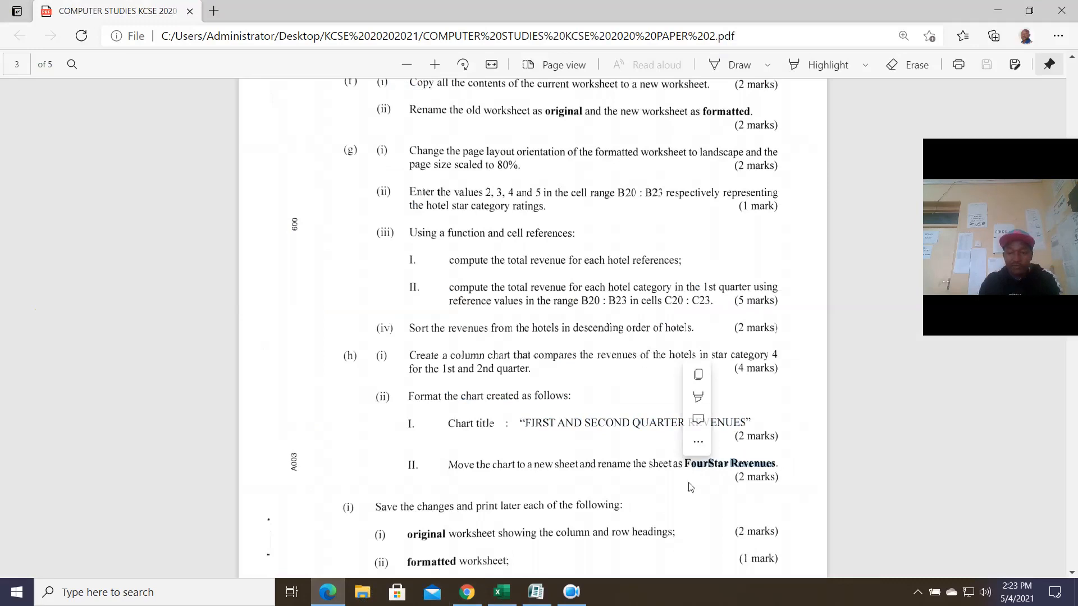
pyautogui.hotkey('ctrl', 'c')
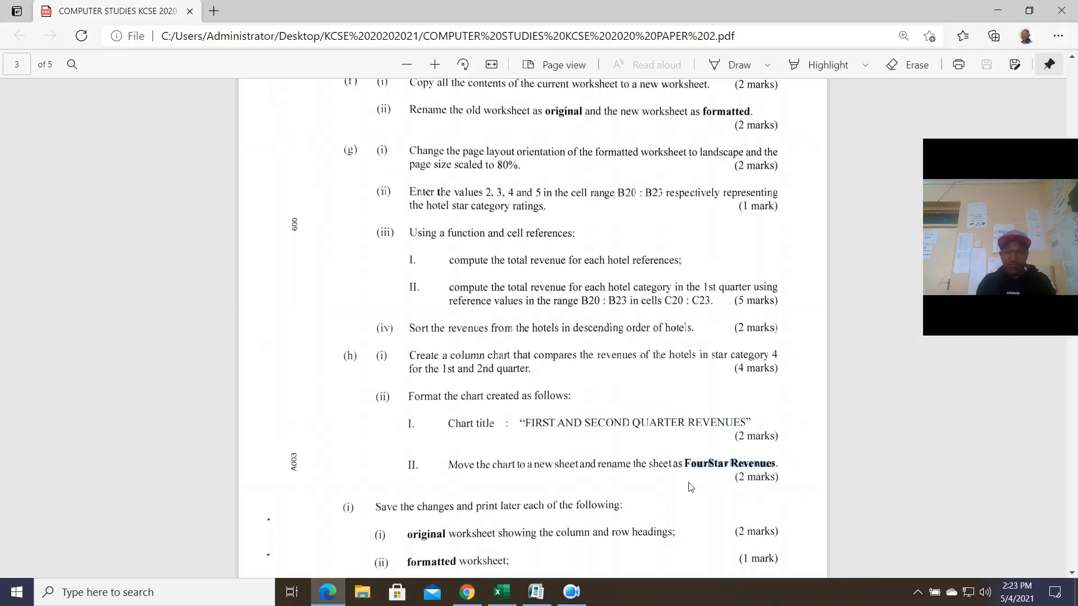
pyautogui.click(497, 603)
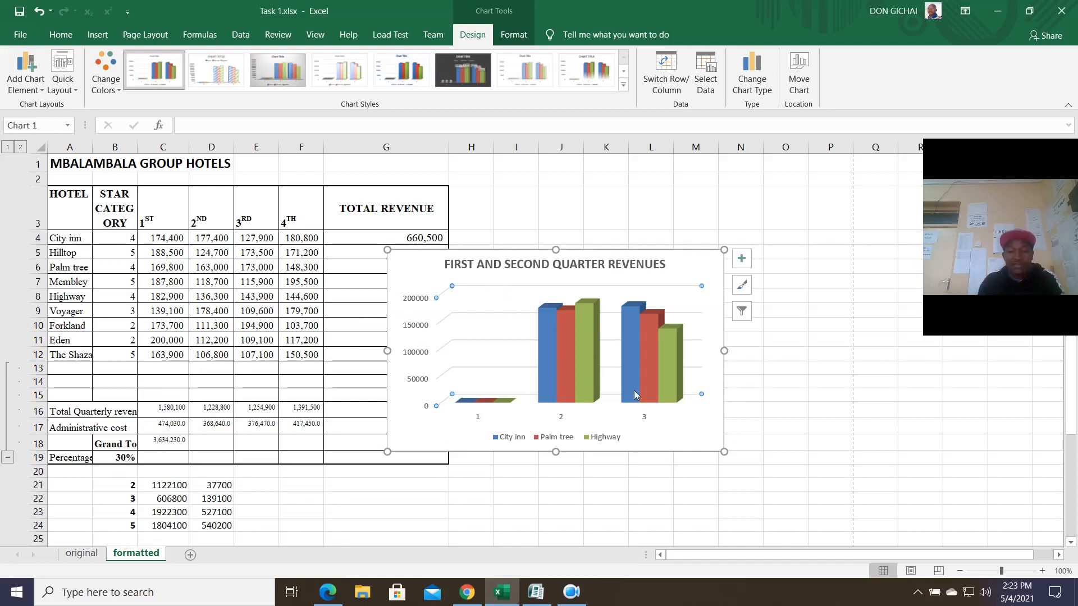
# Move the column chart to a new sheet named "ourStar Revenues".
pyautogui.click(655, 253)
pyautogui.click(802, 88)
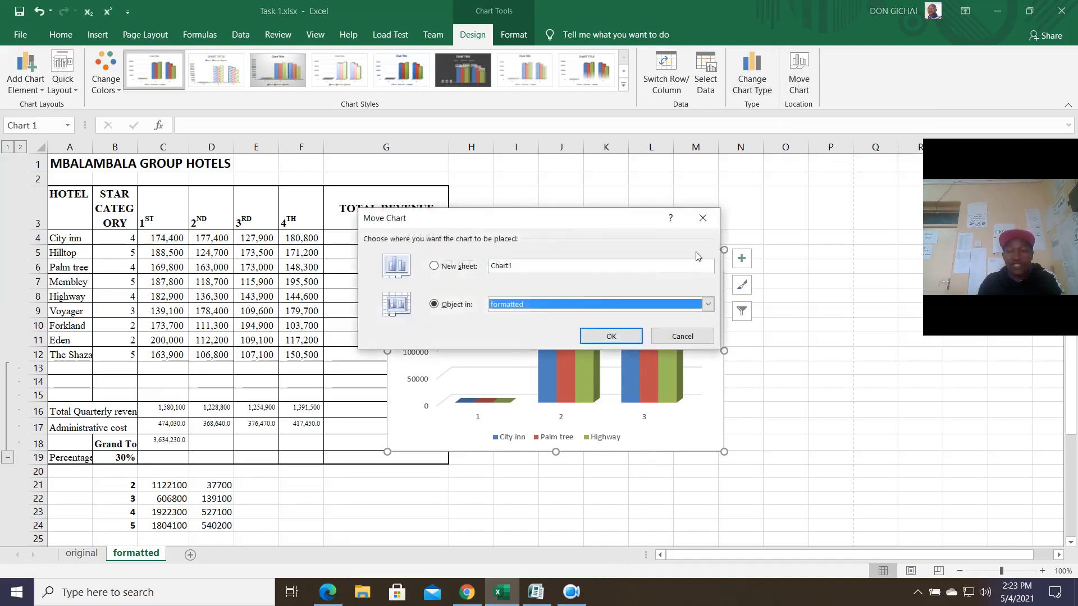
pyautogui.click(448, 274)
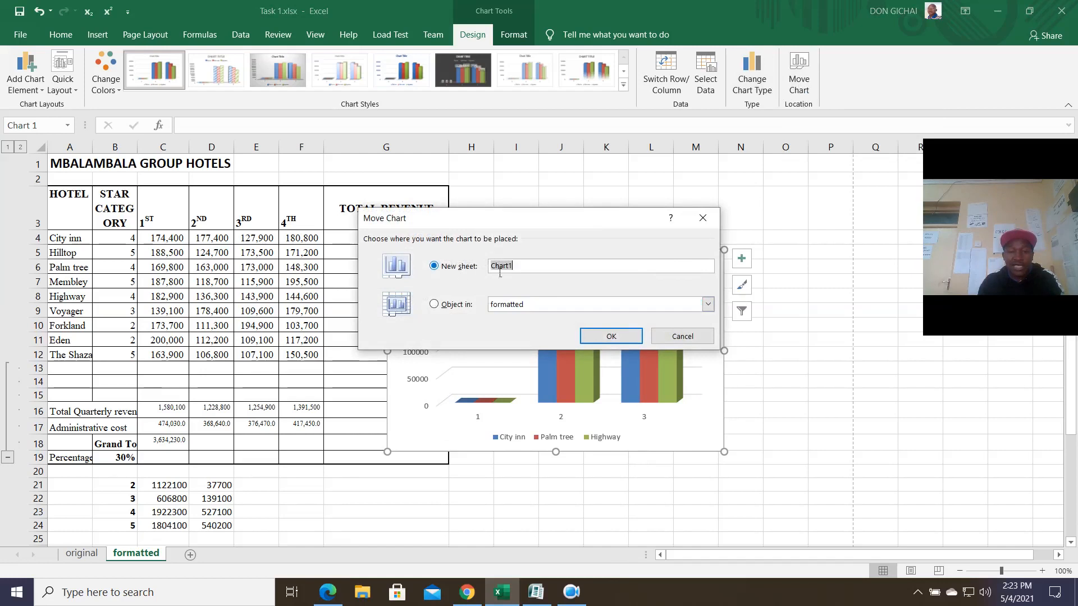
pyautogui.hotkey('ctrl', 'v')
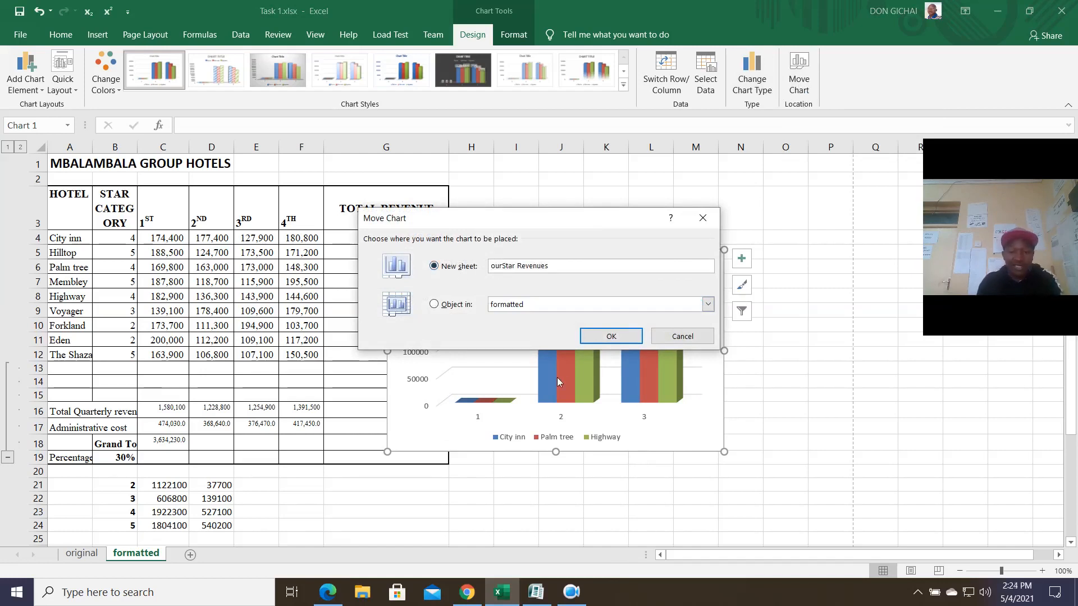
pyautogui.click(610, 335)
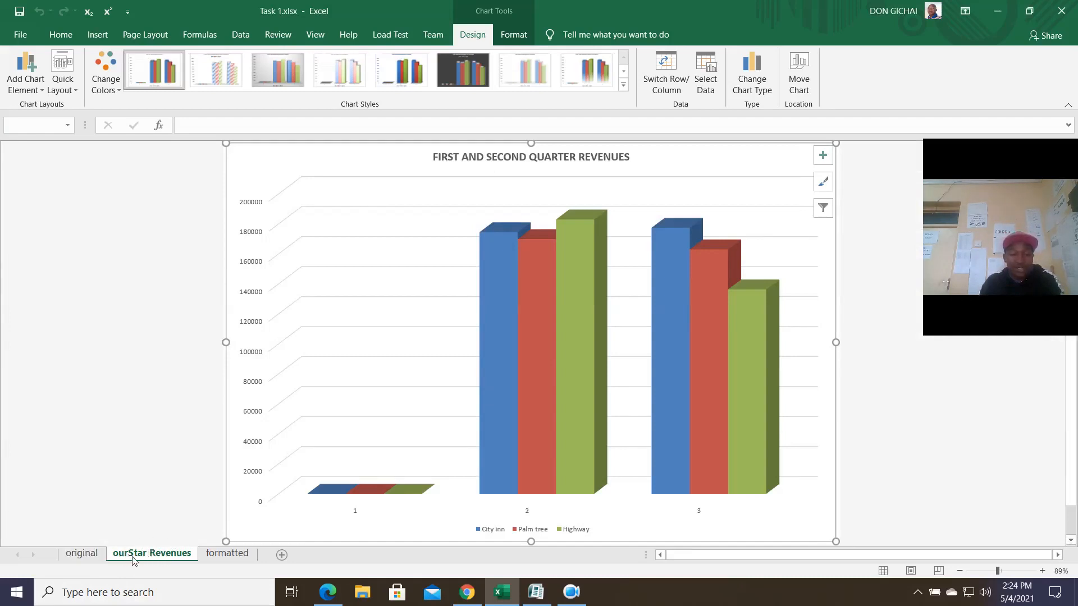
# Read the question about saving and printing the worksheets in the exam paper PDF in Edge and return to Excel.
pyautogui.click(326, 591)
pyautogui.scroll(-4, 543, 481)
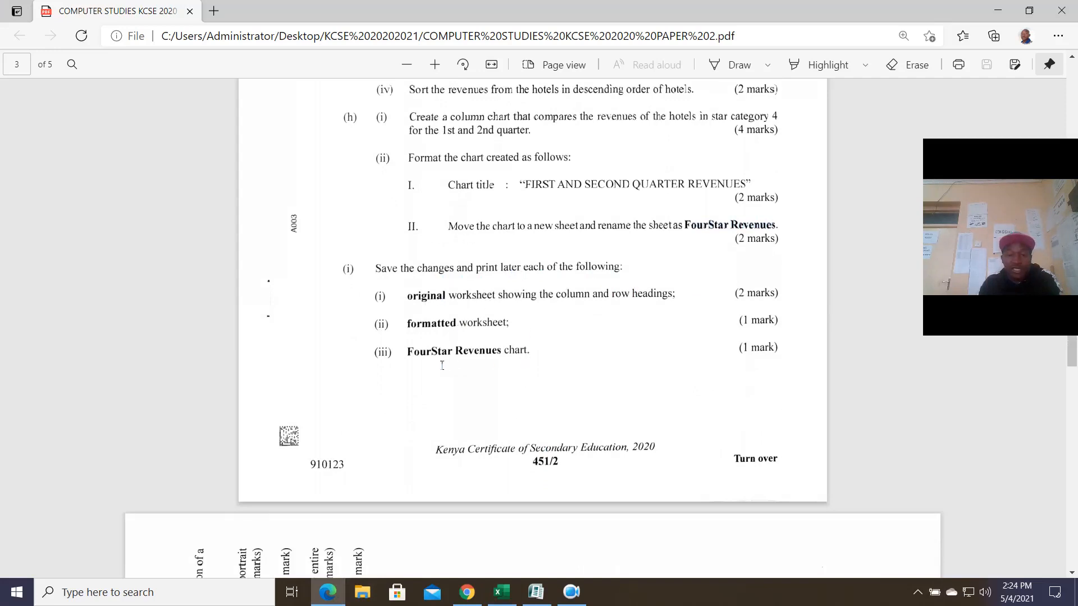
pyautogui.click(502, 592)
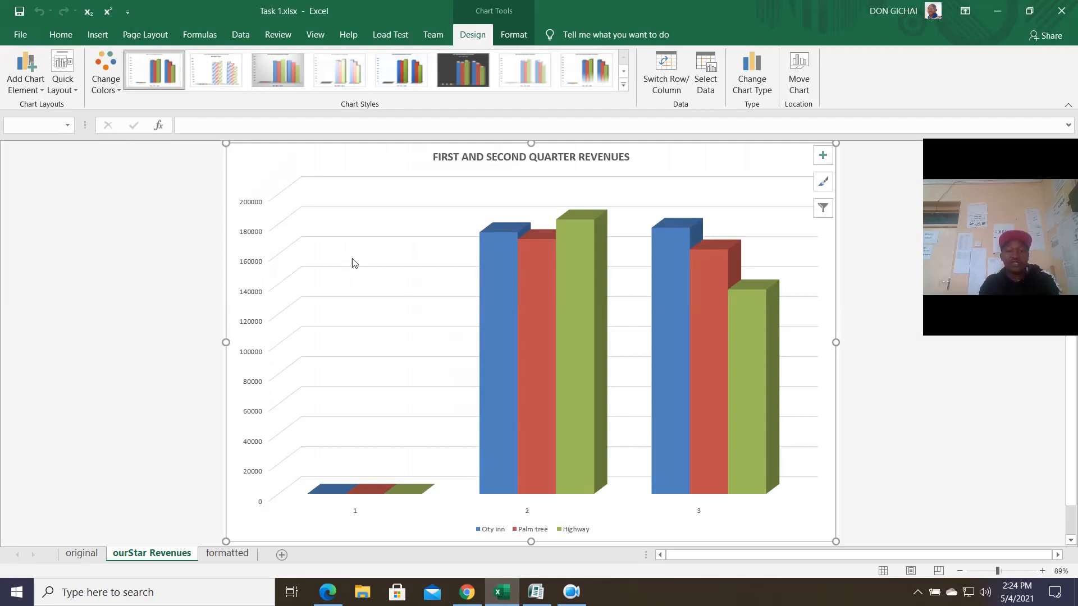
# Reorder the sheets so that formatted comes directly after original, before the ourStar Revenues chart sheet.
pyautogui.click(95, 553)
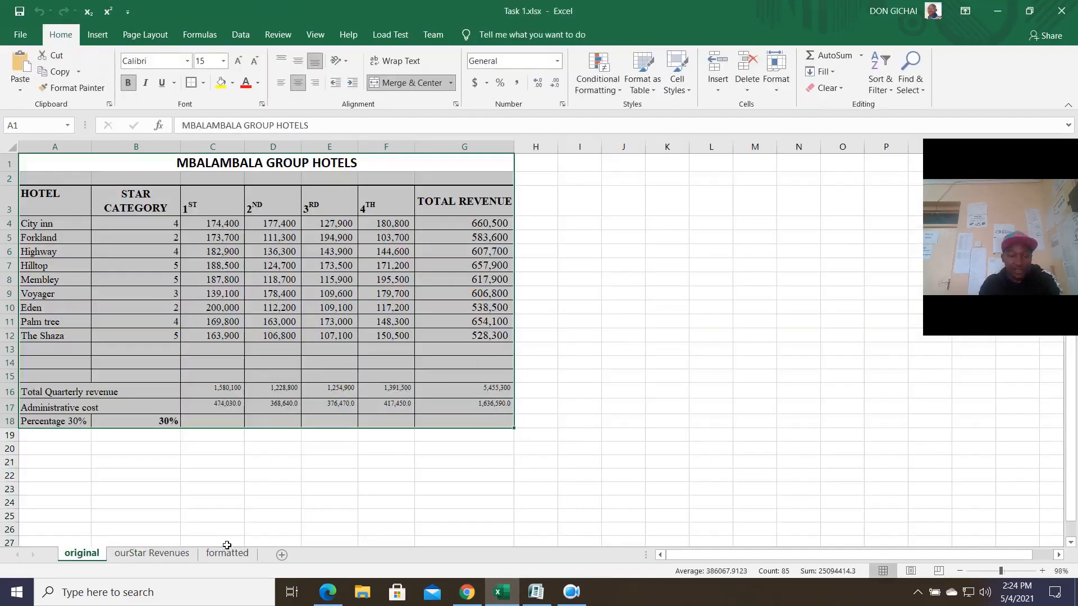
pyautogui.click(215, 556)
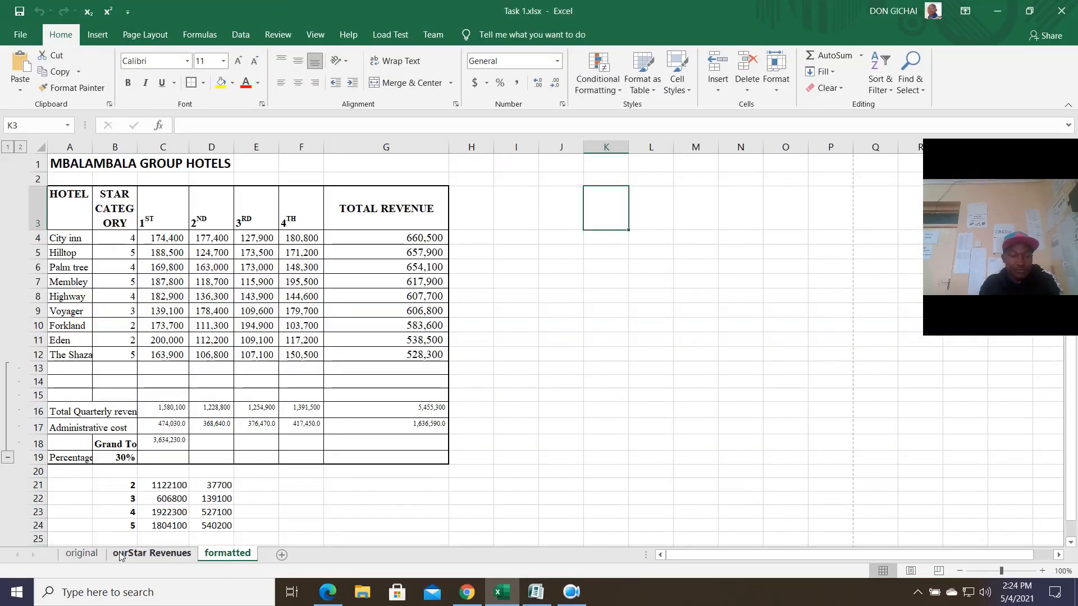
pyautogui.moveTo(215, 560); pyautogui.dragTo(128, 556)
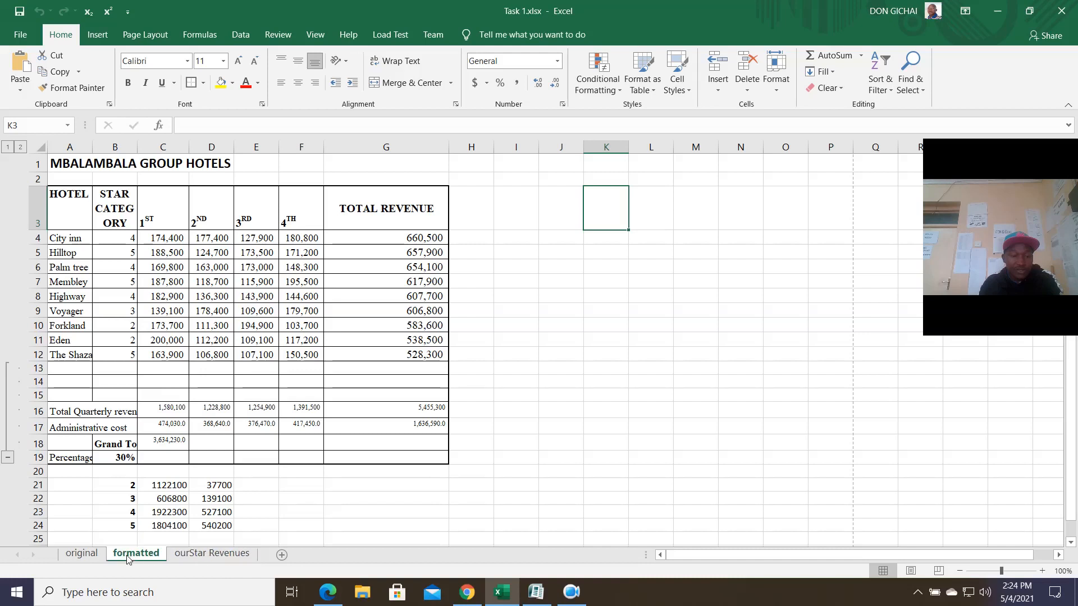
# Review the original, formatted and ourStar Revenues sheets one after another.
pyautogui.click(95, 556)
pyautogui.click(216, 491)
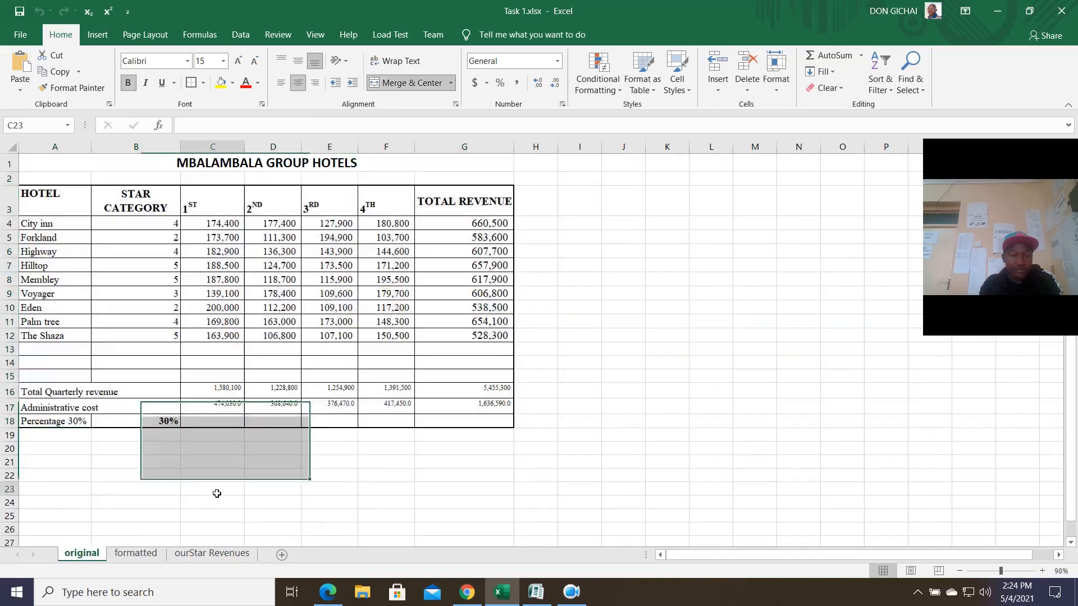
pyautogui.click(135, 554)
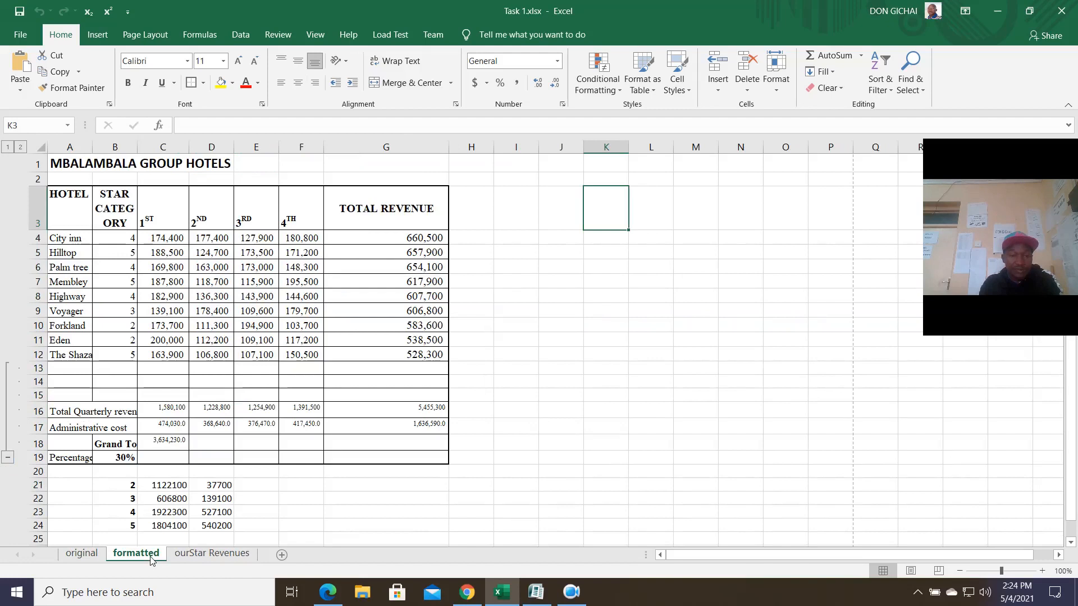
pyautogui.click(217, 554)
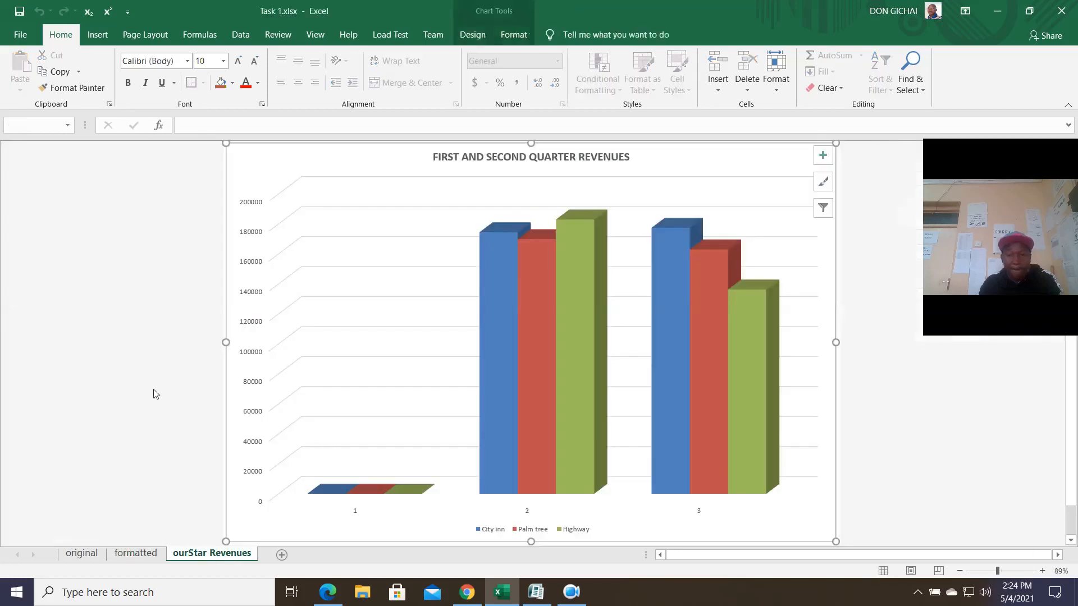
pyautogui.moveTo(983, 173); pyautogui.dragTo(887, 171)
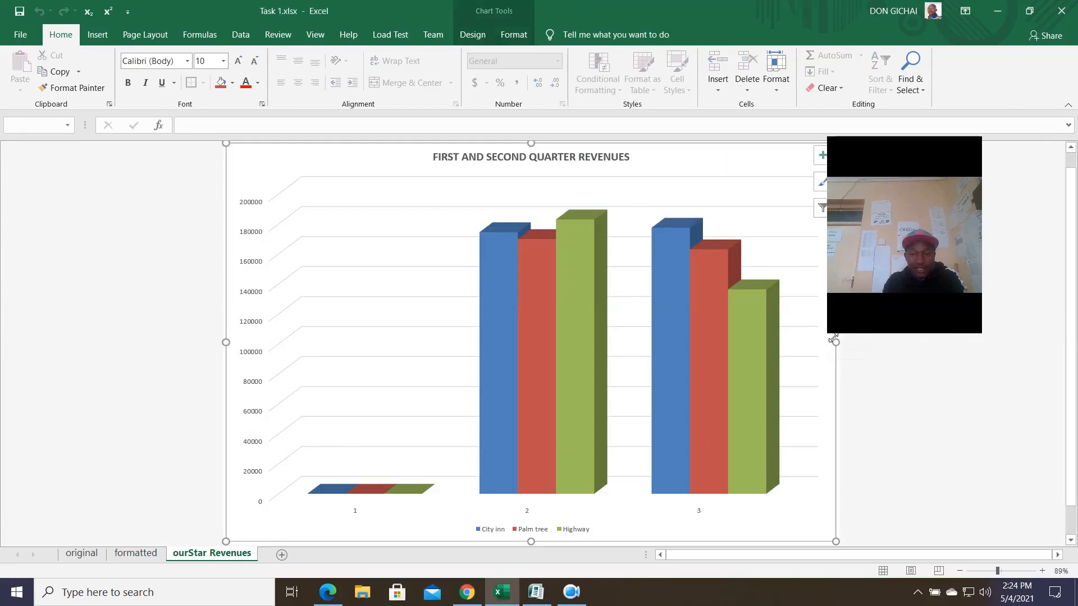
pyautogui.moveTo(833, 339); pyautogui.dragTo(809, 363)
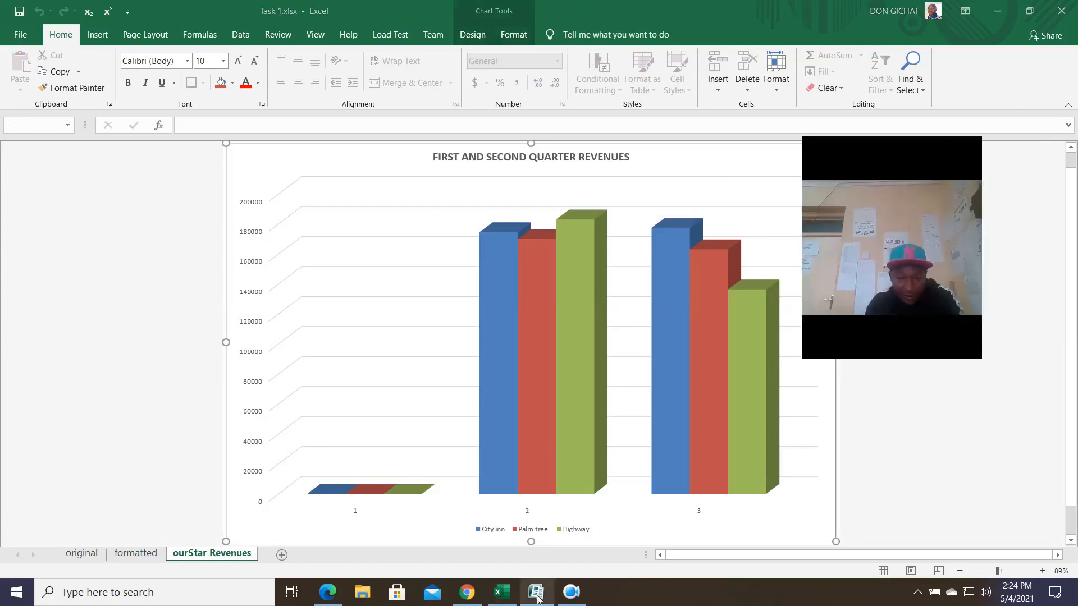
# Recheck the printing requirements in the exam paper PDF in Edge and view the workbook's file and print commands in Excel.
pyautogui.click(328, 592)
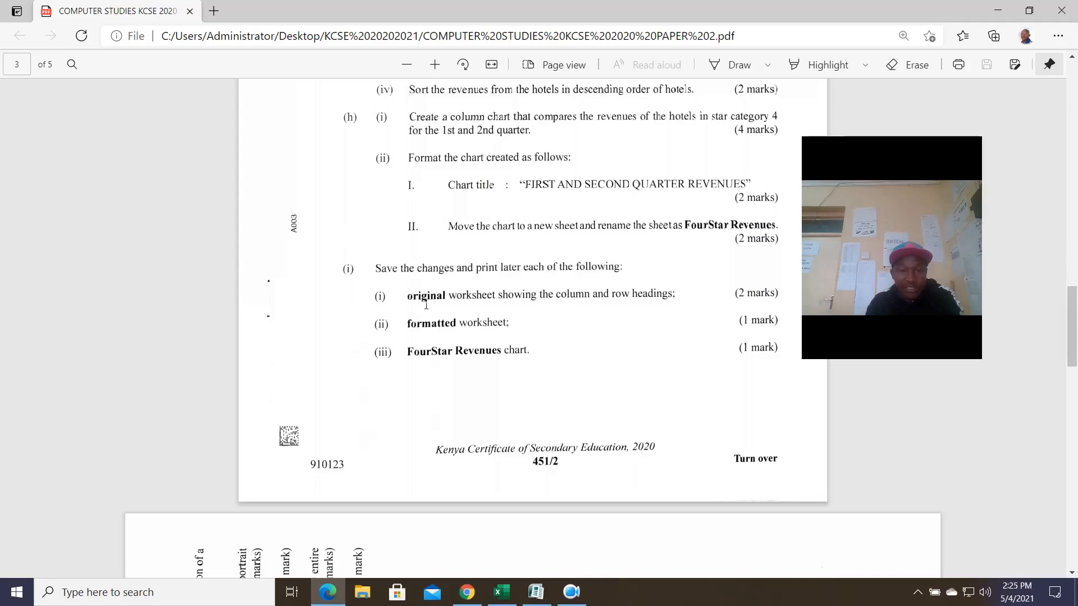
pyautogui.click(501, 592)
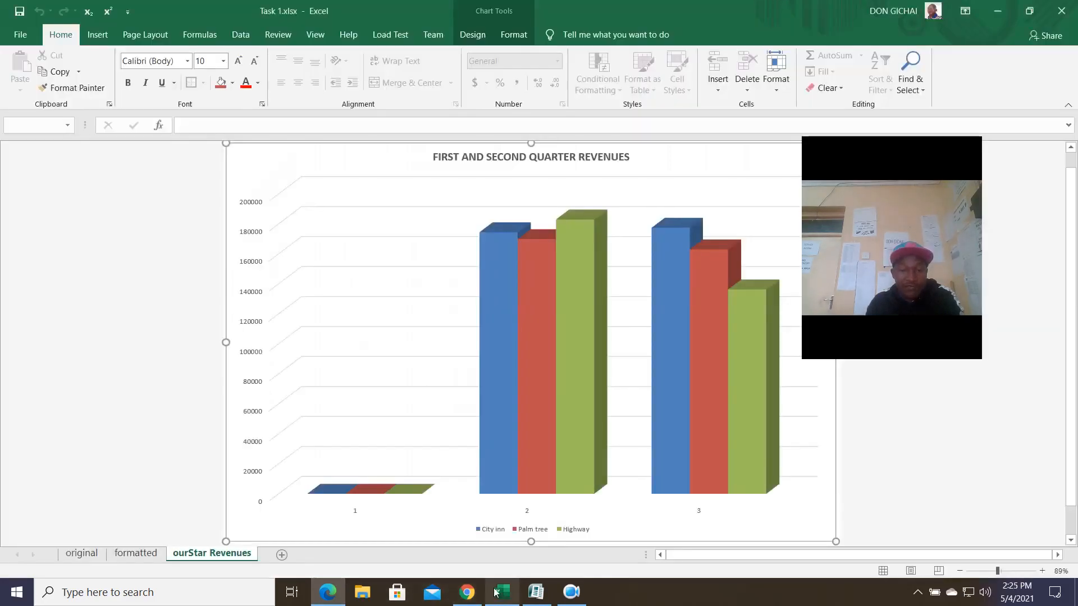
pyautogui.click(17, 35)
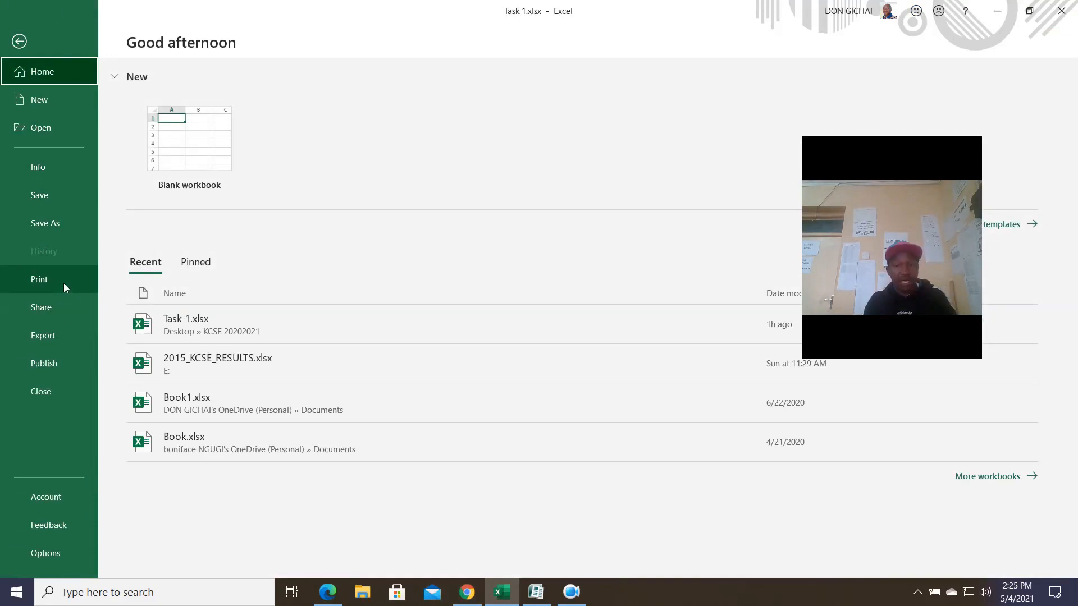
pyautogui.press('Escape')
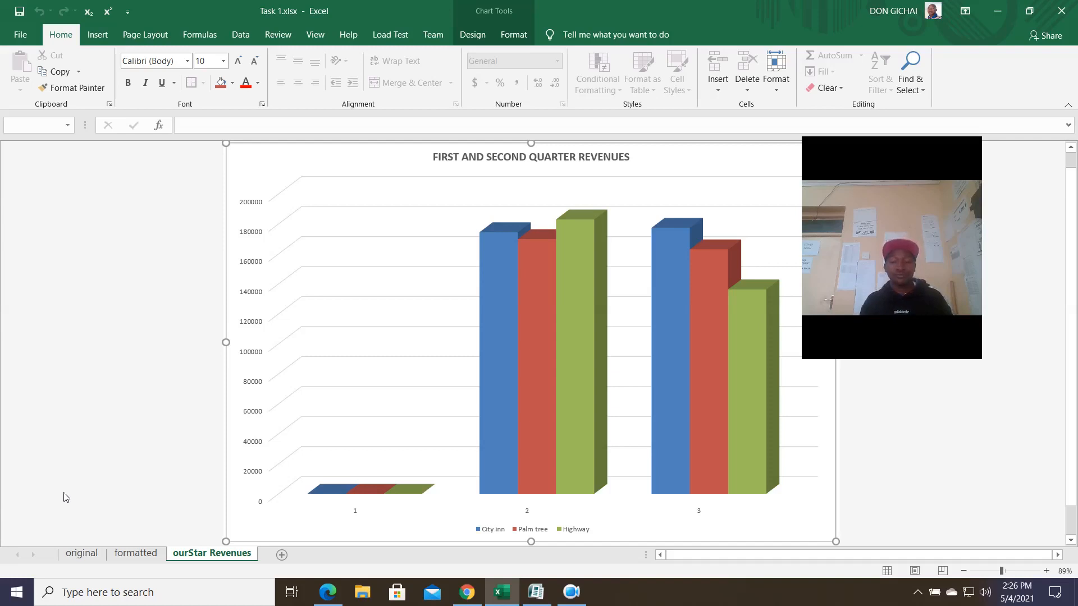
pyautogui.click(570, 591)
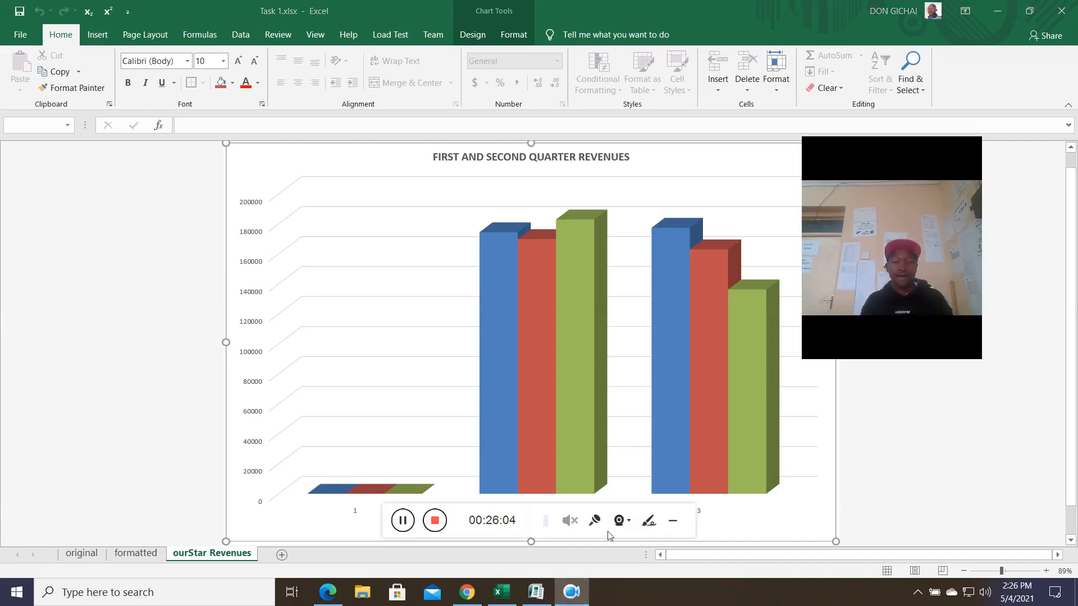